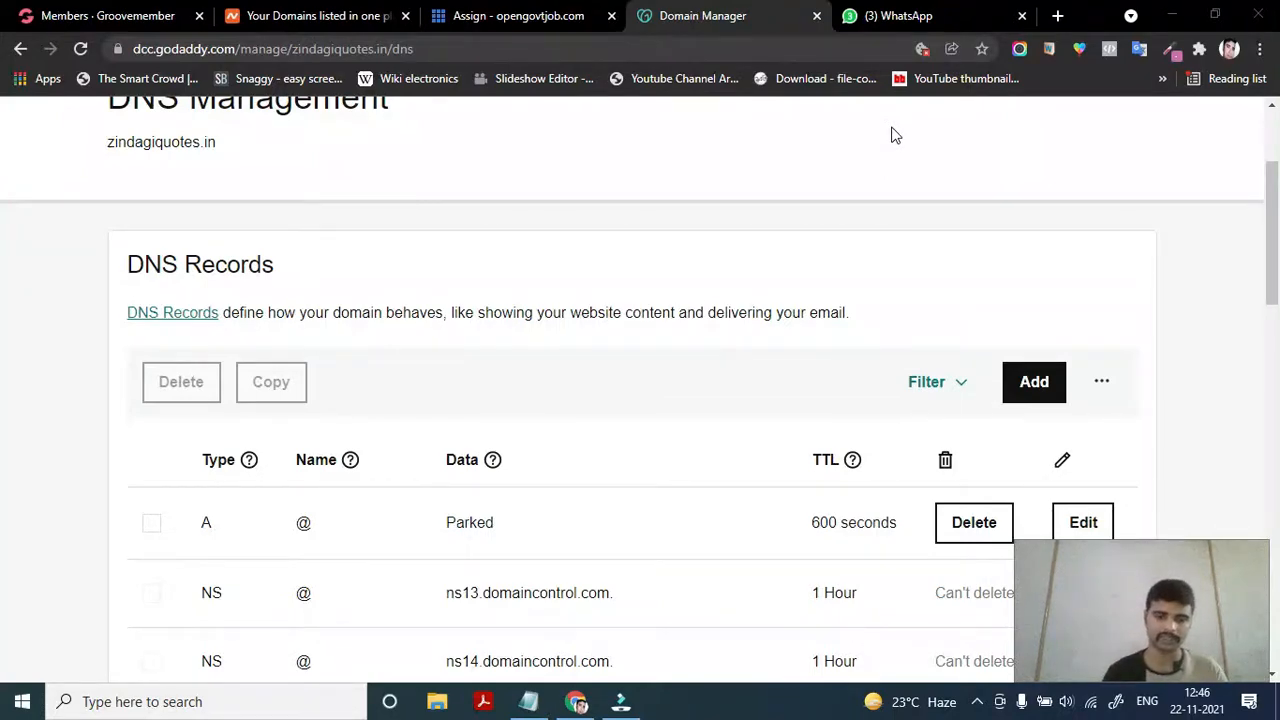
Go to My Products from the GoDaddy account menu
scroll(893, 135, "down", 3)
scroll(674, 363, "up", 5)
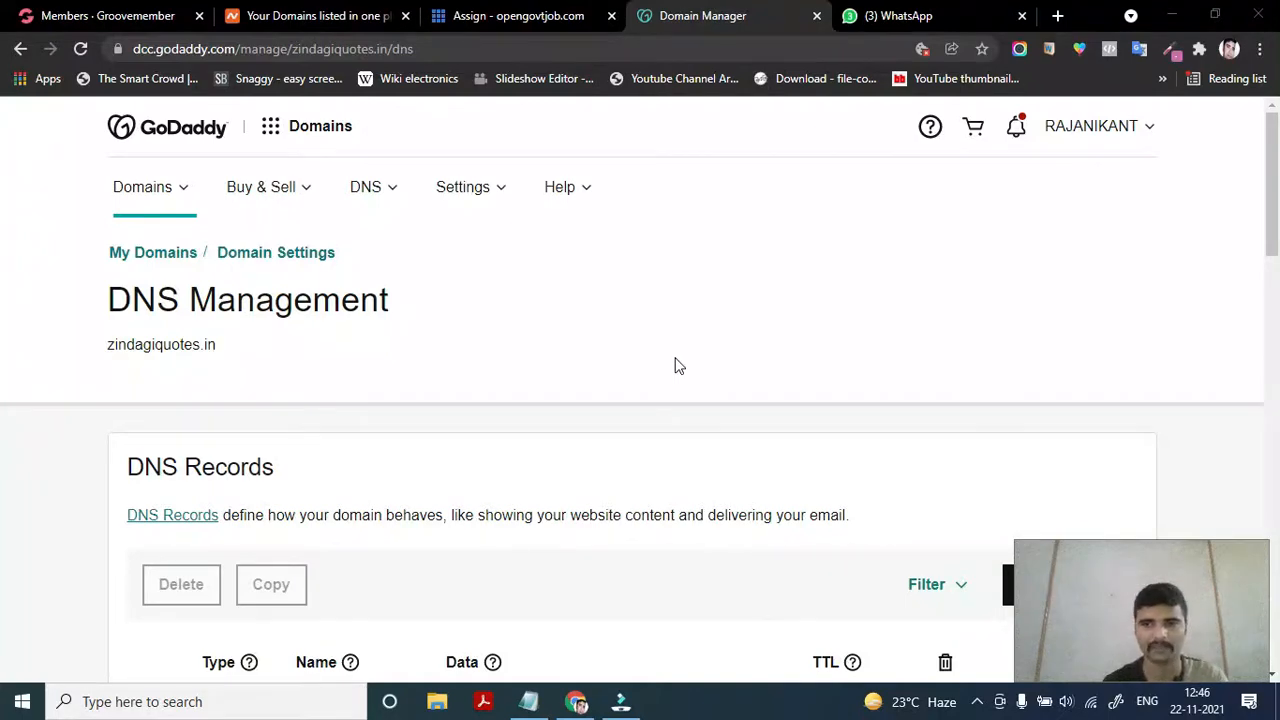
scroll(528, 484, "down", 5)
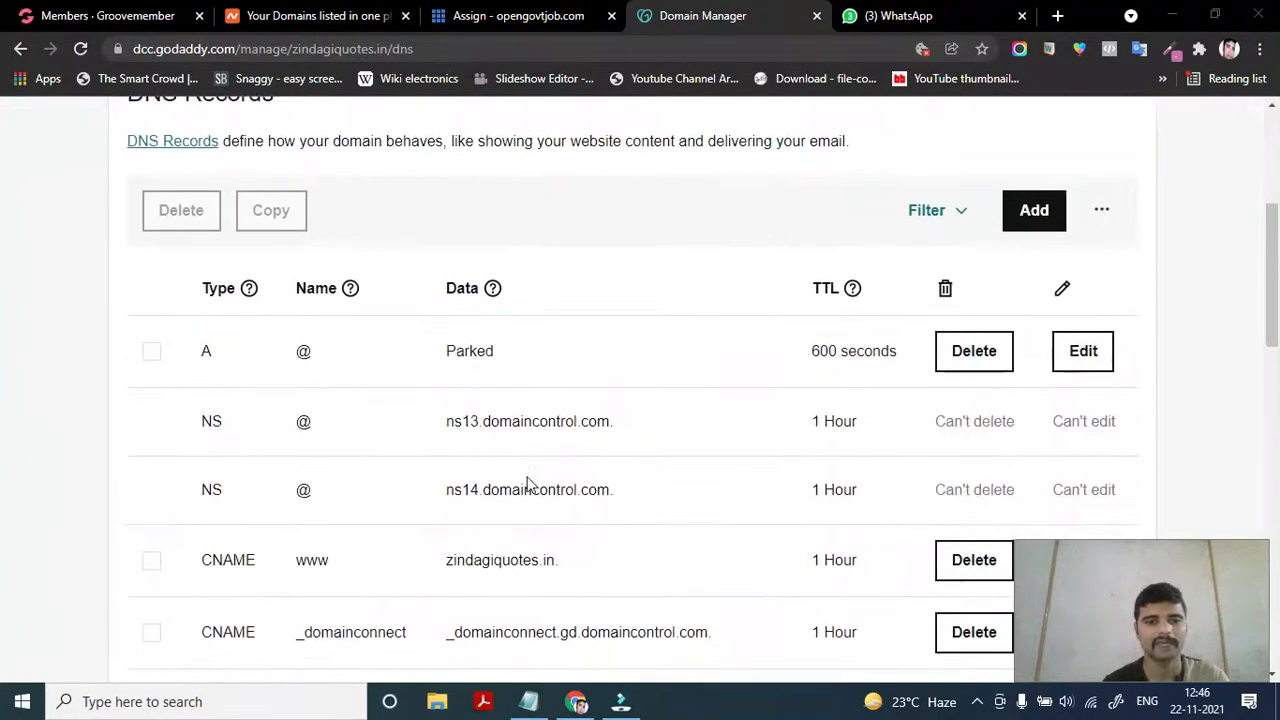
scroll(530, 484, "up", 5)
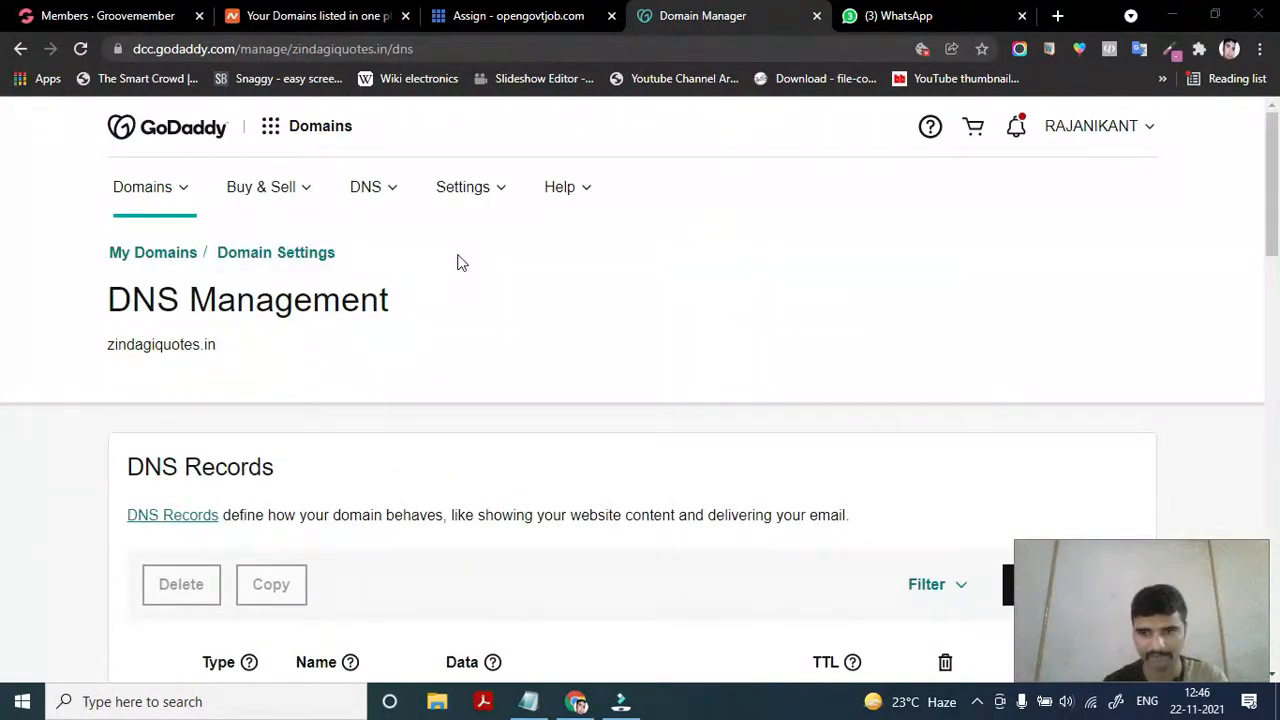
left_click(446, 44)
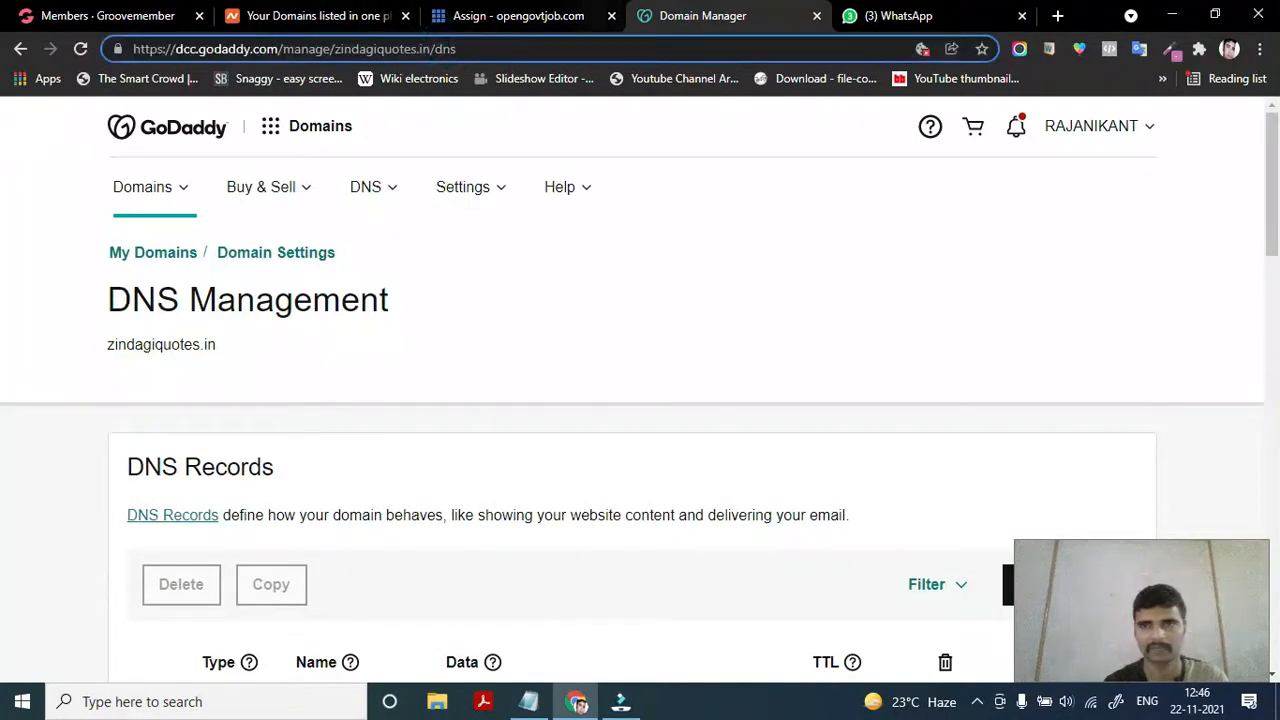
left_click(1151, 136)
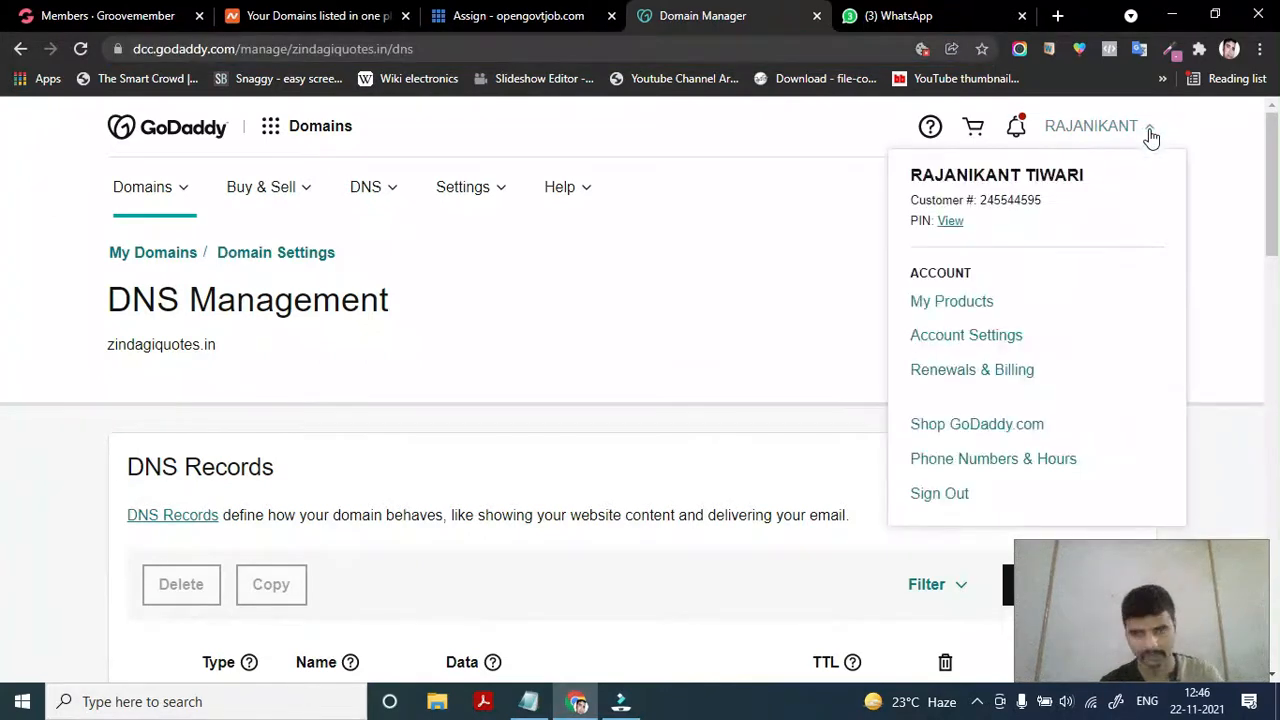
left_click(968, 310)
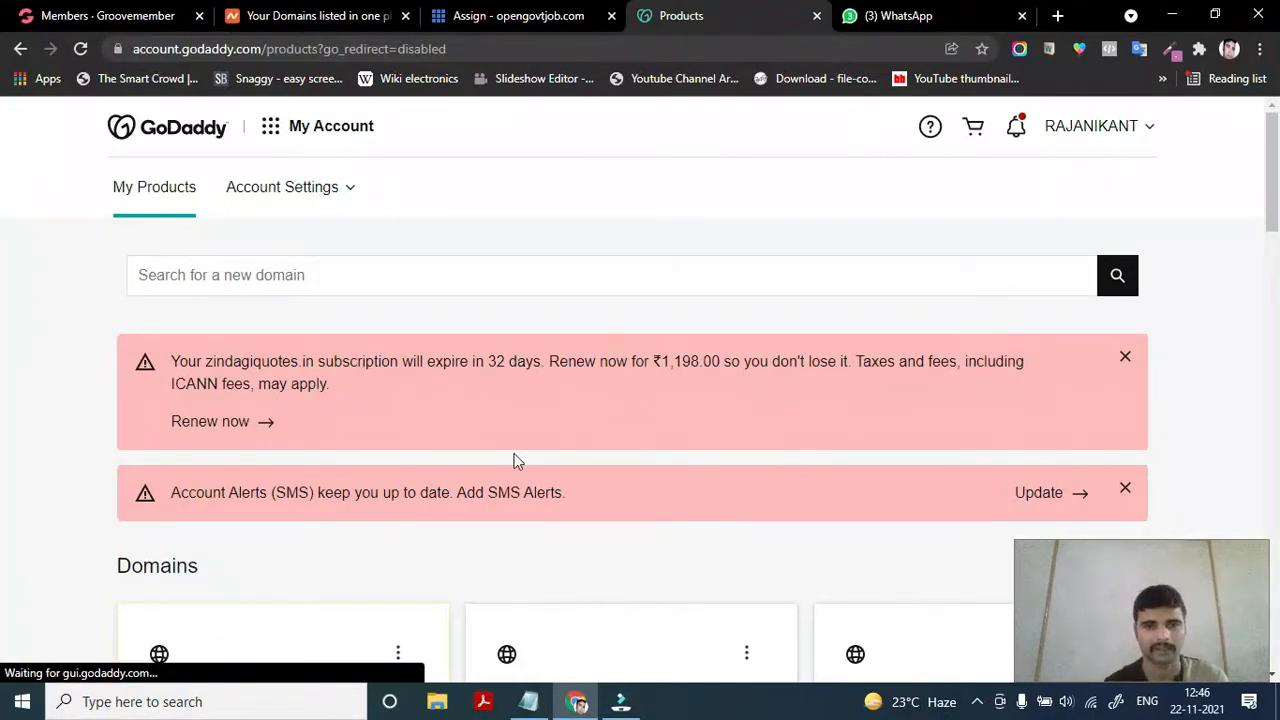
Choose Manage DNS from the zindagiquotes.in domain card's menu
scroll(514, 457, "down", 3)
scroll(514, 460, "down", 5)
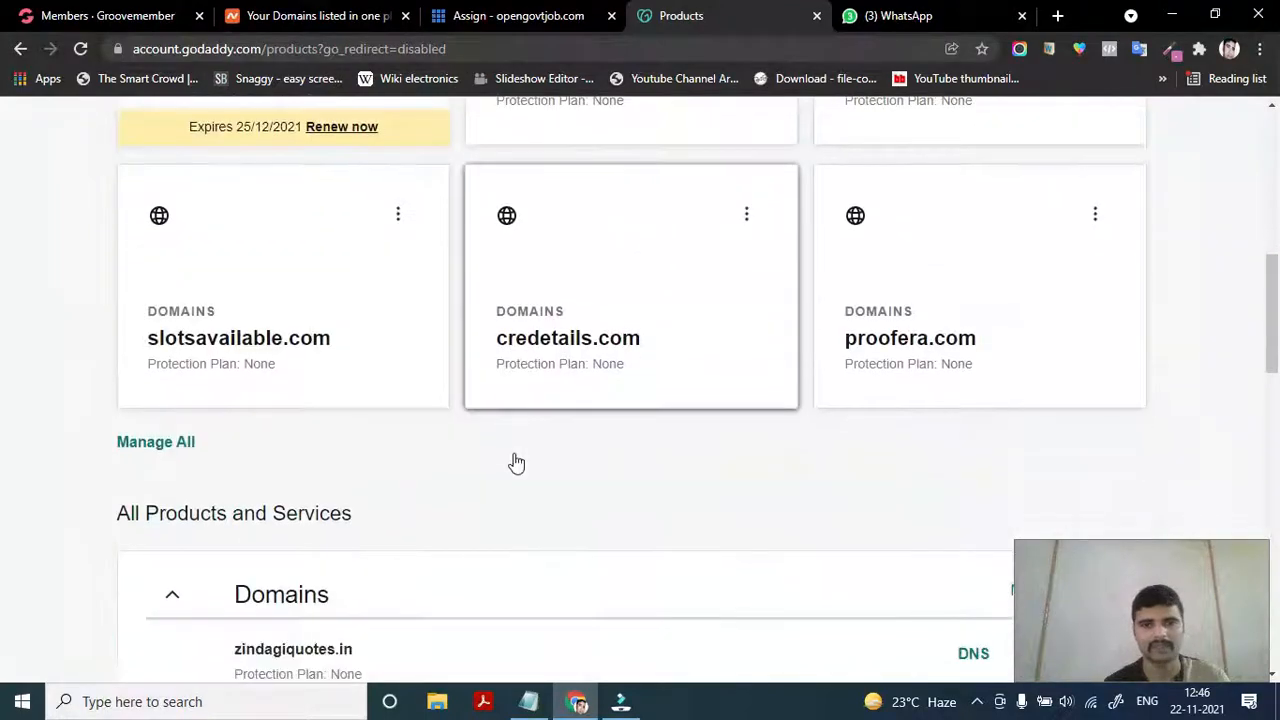
scroll(514, 460, "down", 5)
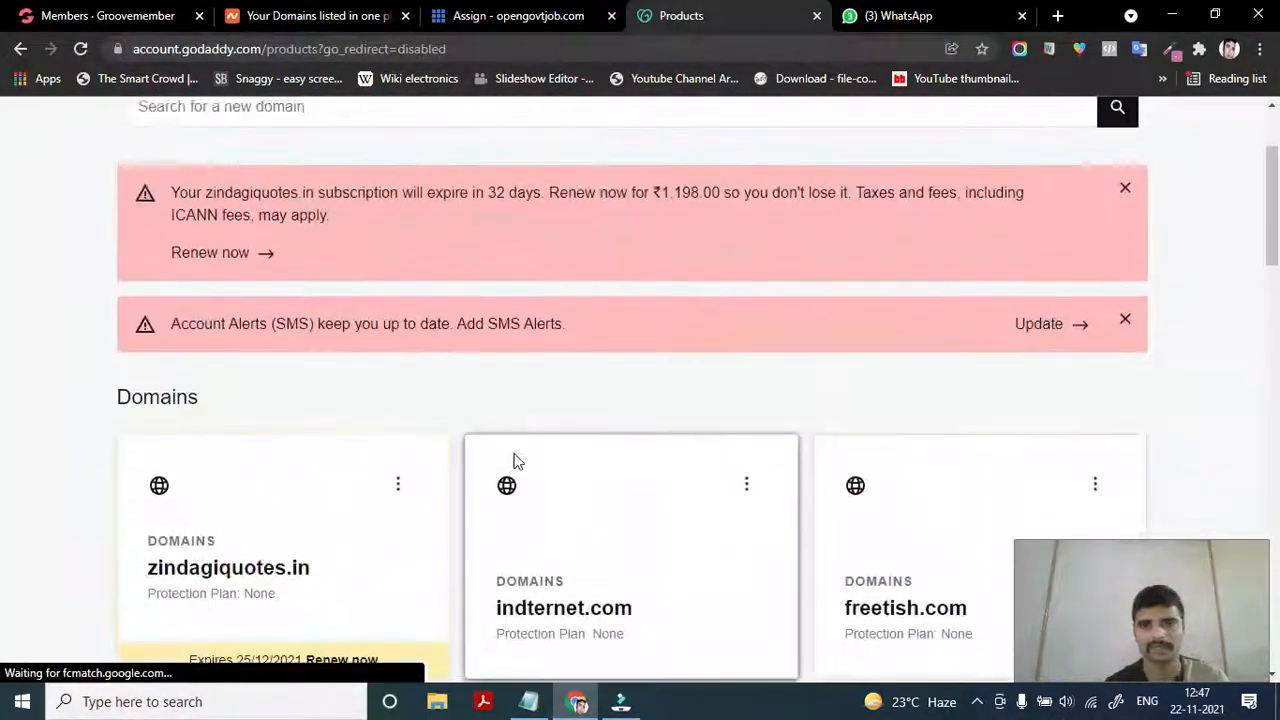
scroll(238, 650, "down", 2)
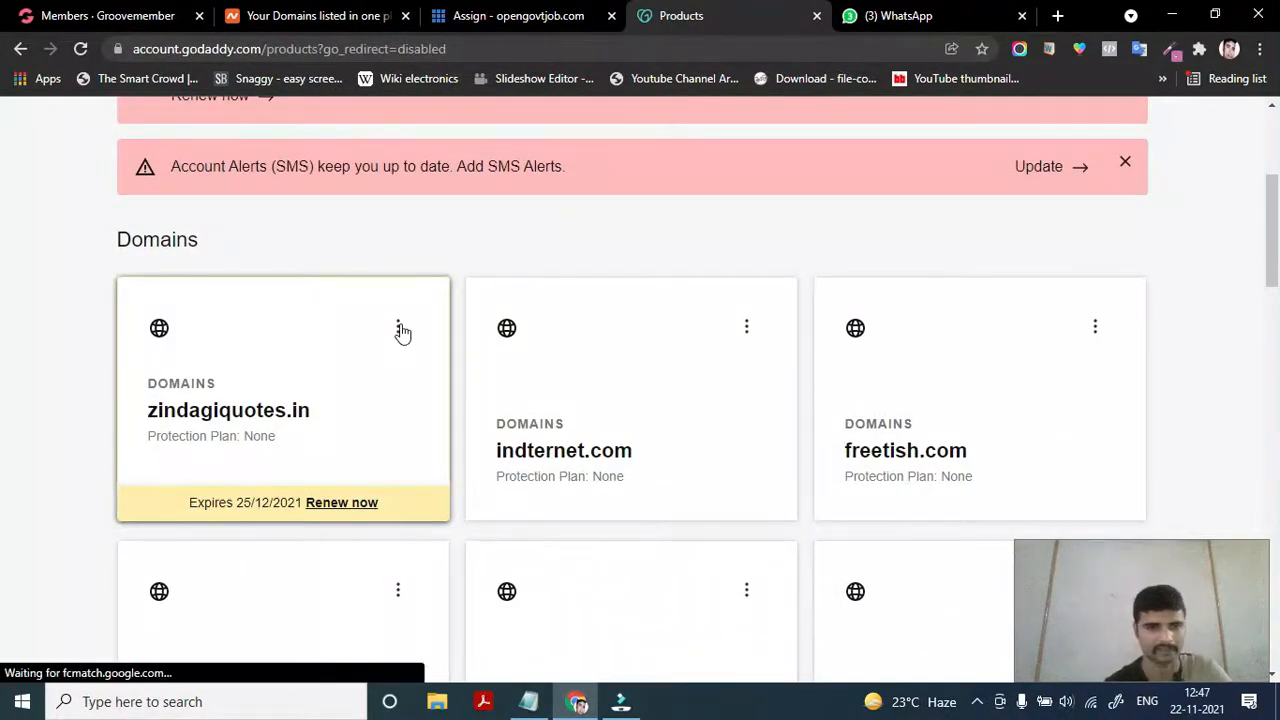
left_click(398, 330)
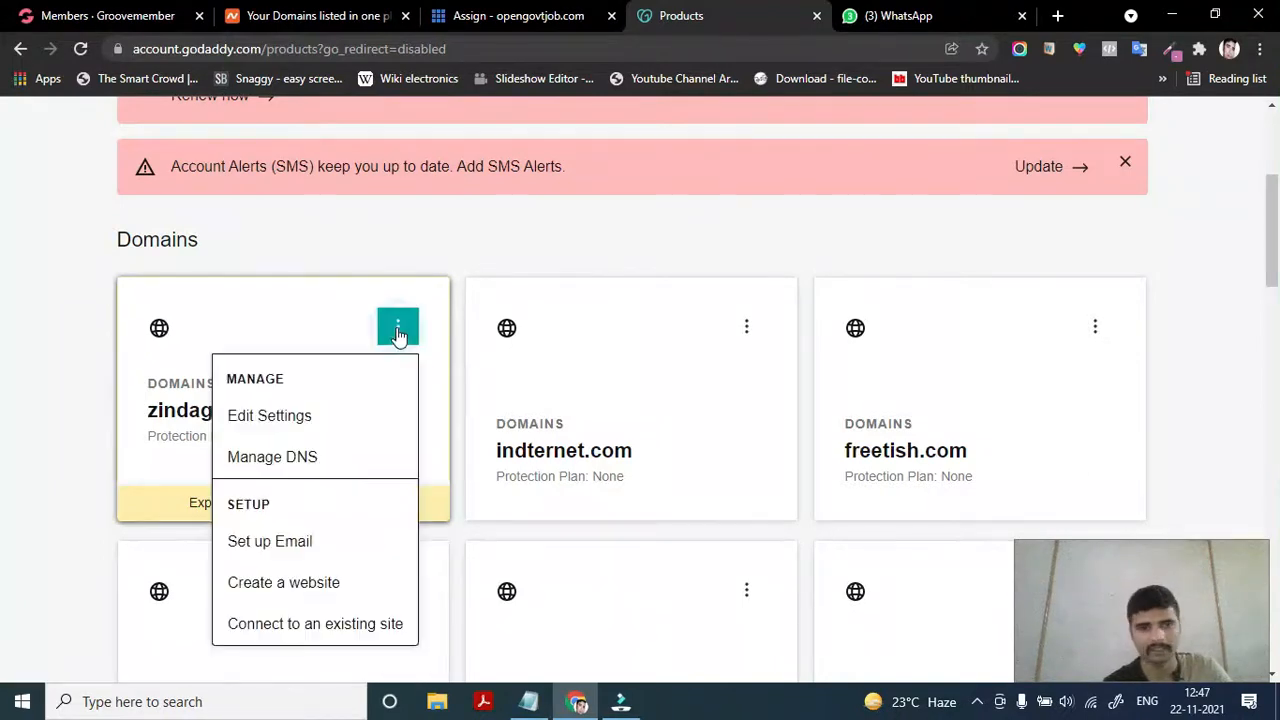
left_click(266, 462)
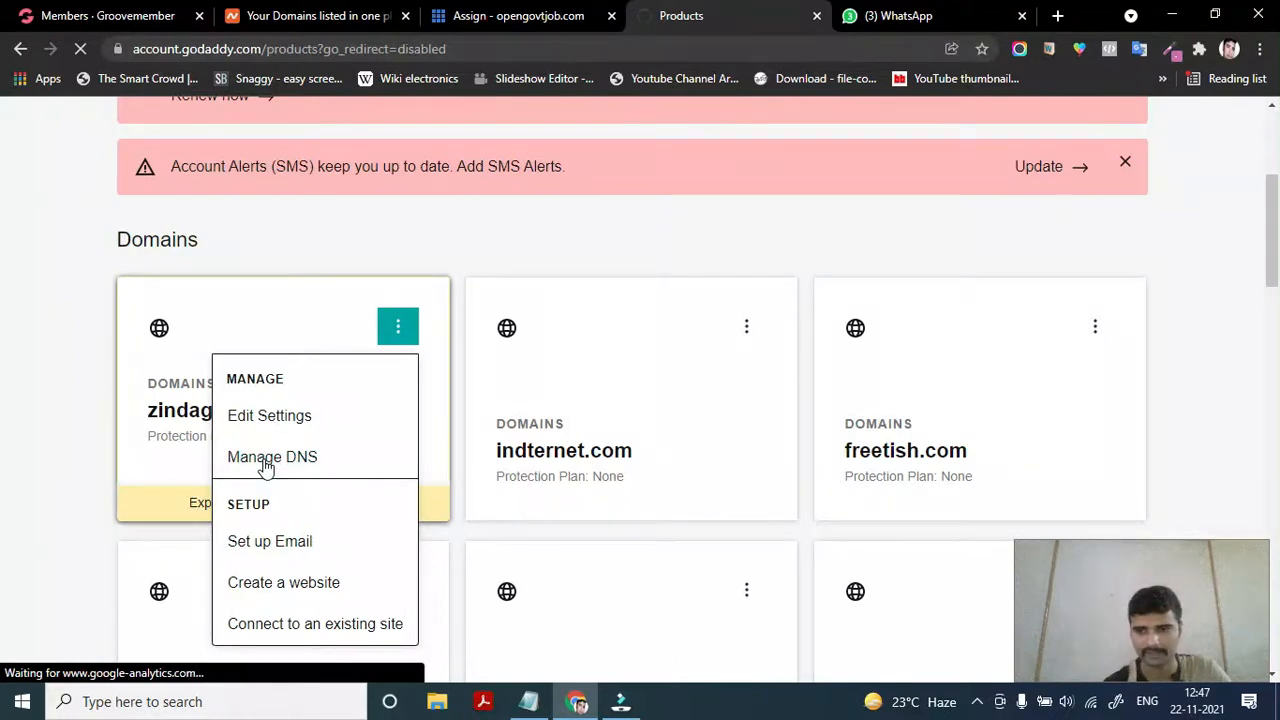
Load zindagiquotes.in's DNS records and scroll through them down to the Nameservers
left_click(265, 460)
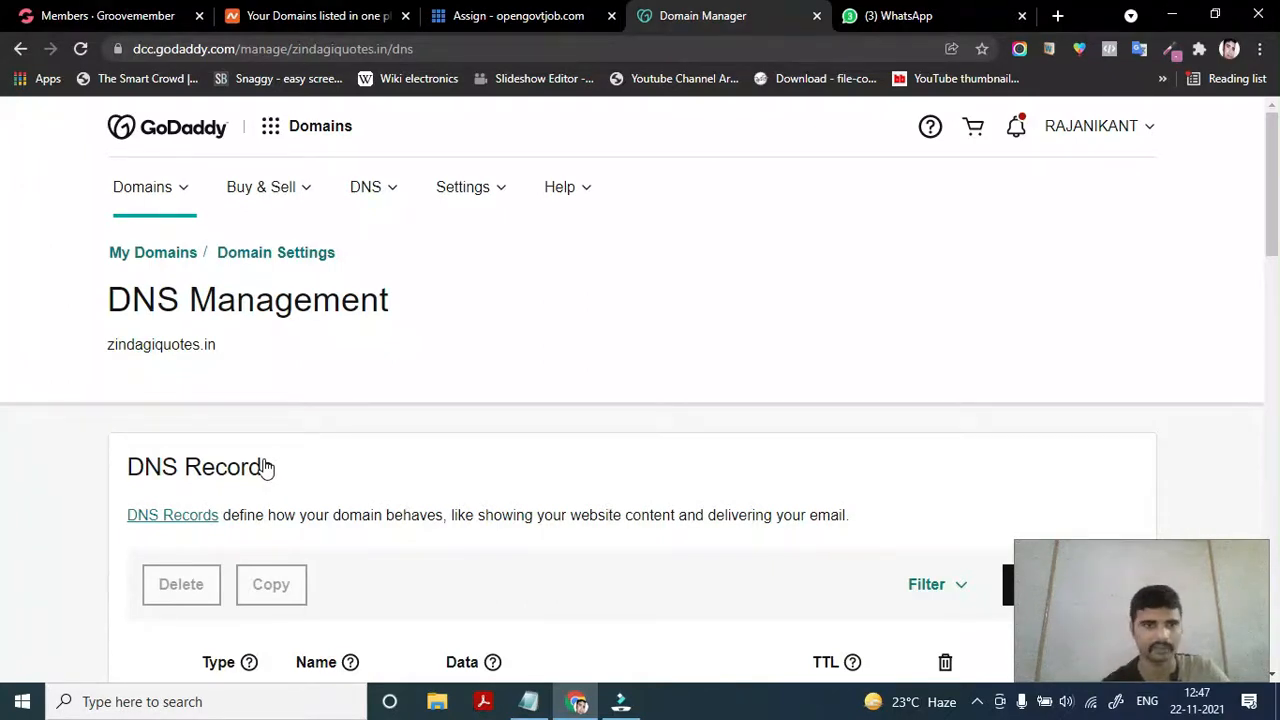
scroll(245, 555, "down", 5)
scroll(251, 580, "up", 1)
scroll(254, 575, "down", 1)
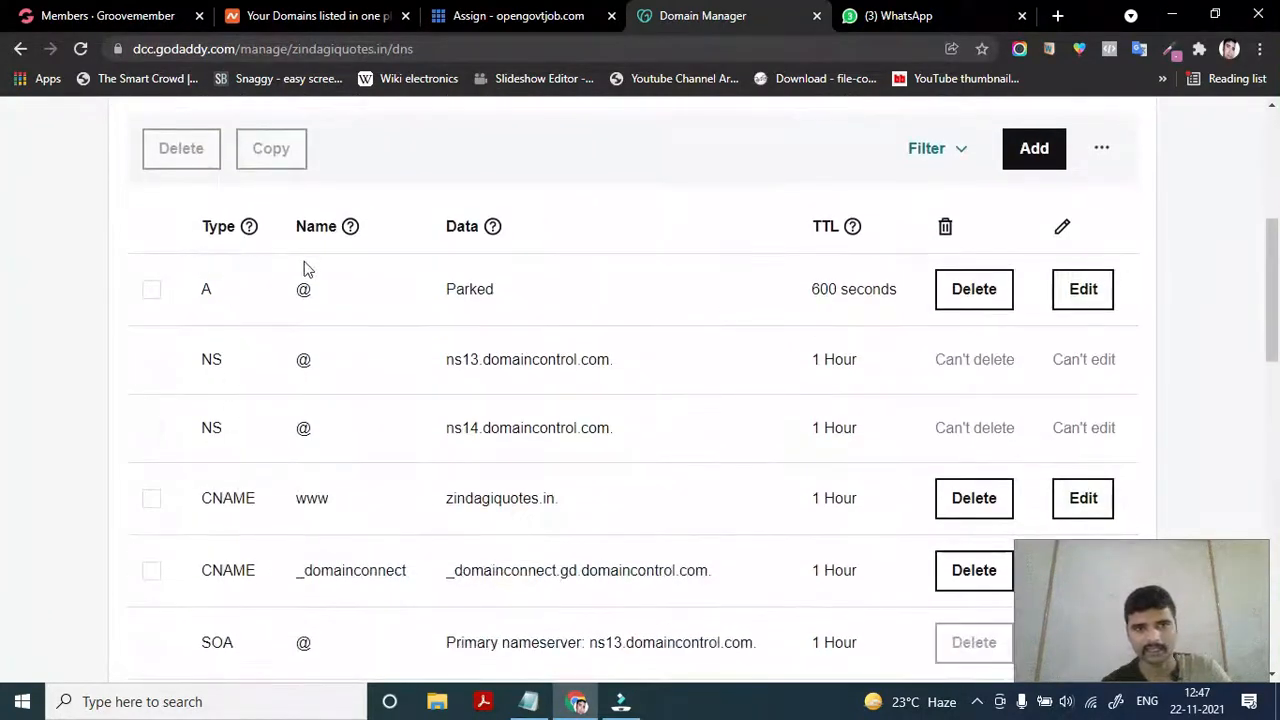
scroll(531, 466, "down", 2)
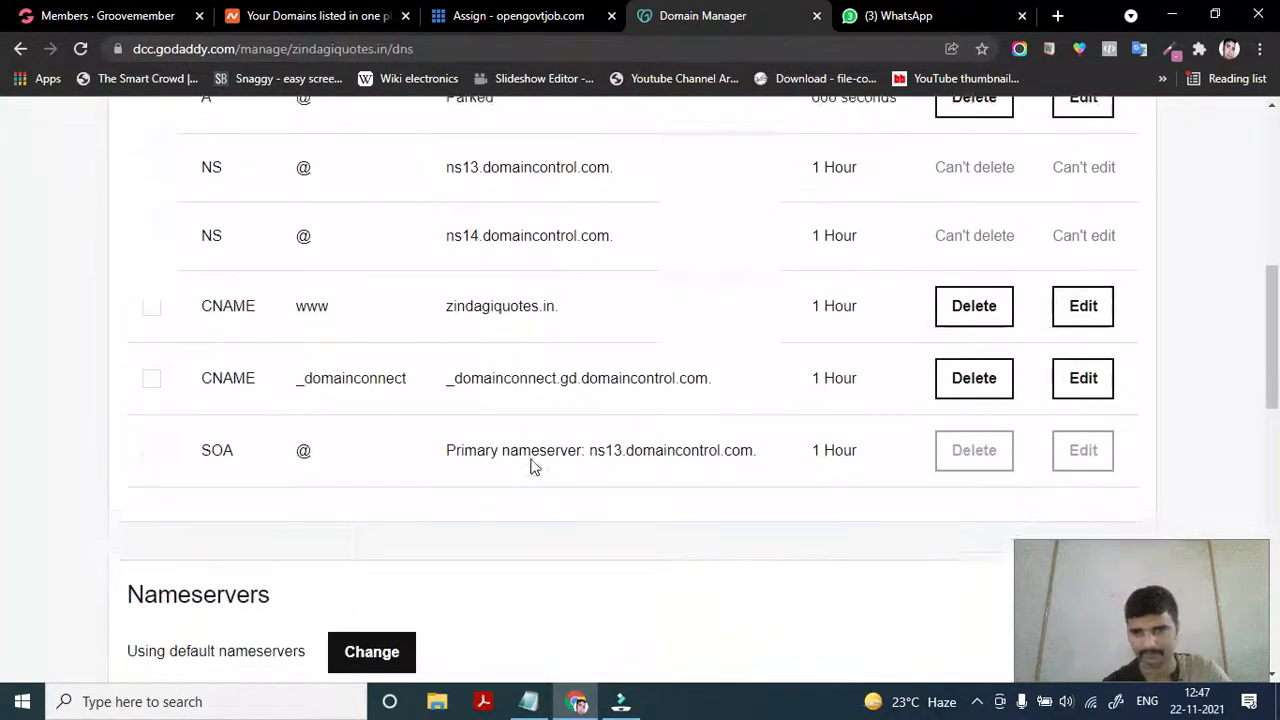
scroll(538, 551, "down", 1)
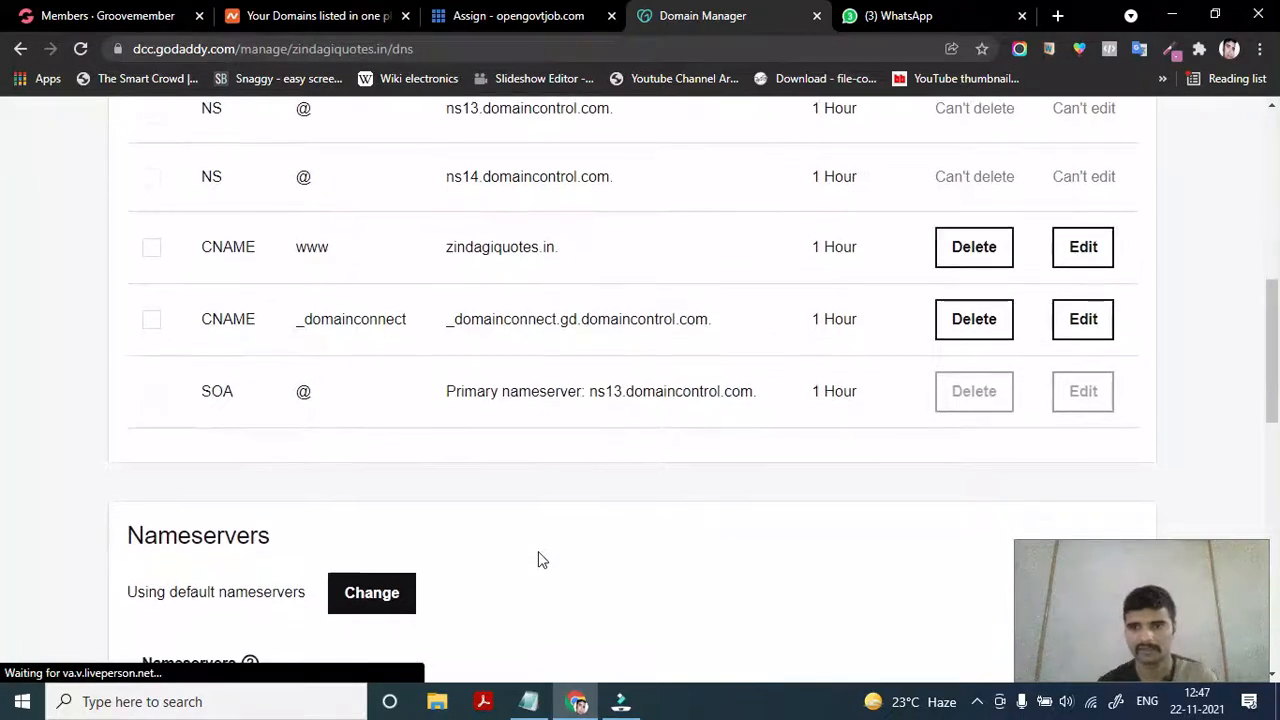
scroll(538, 560, "up", 3)
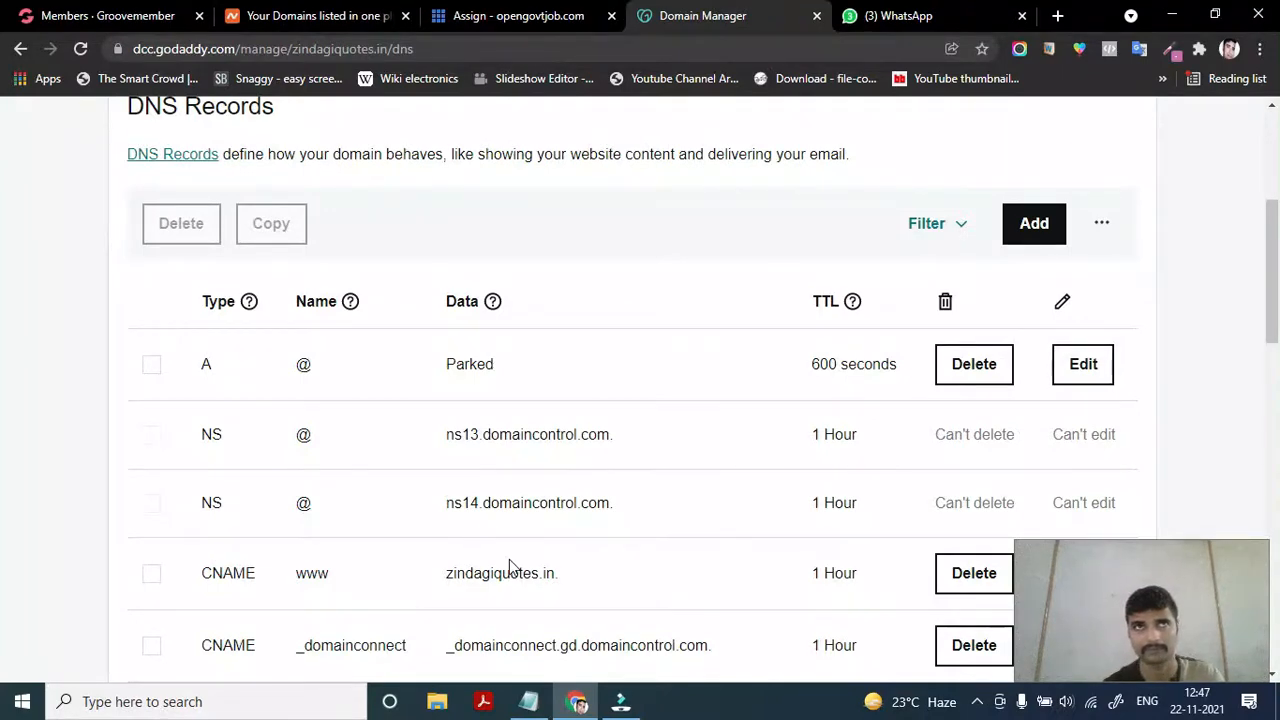
scroll(509, 566, "down", 1)
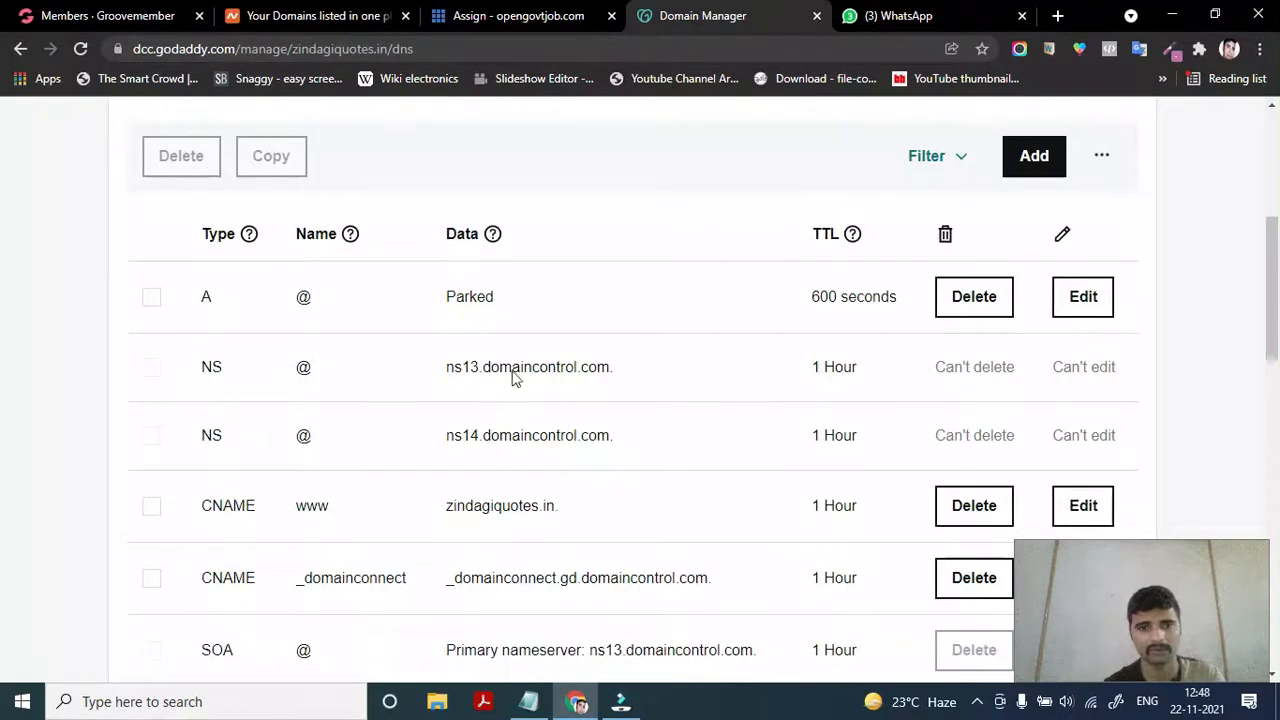
scroll(446, 520, "down", 1)
scroll(446, 528, "down", 1)
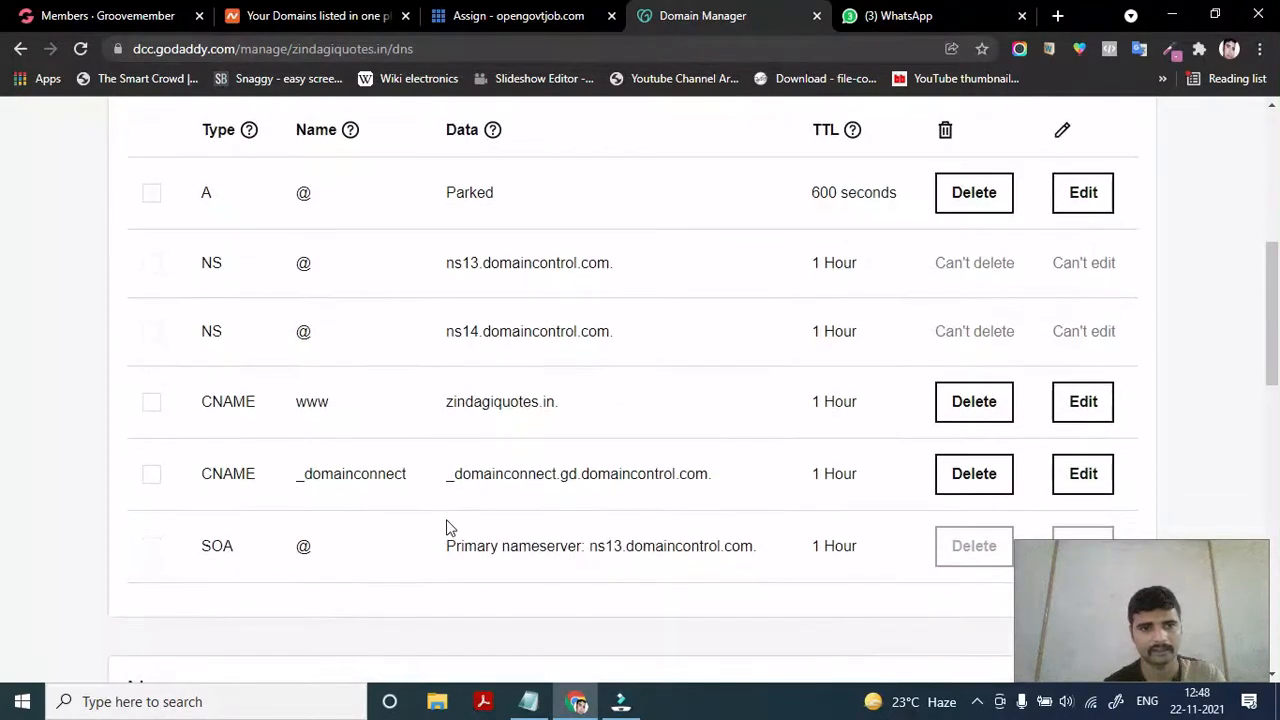
double_click(243, 403)
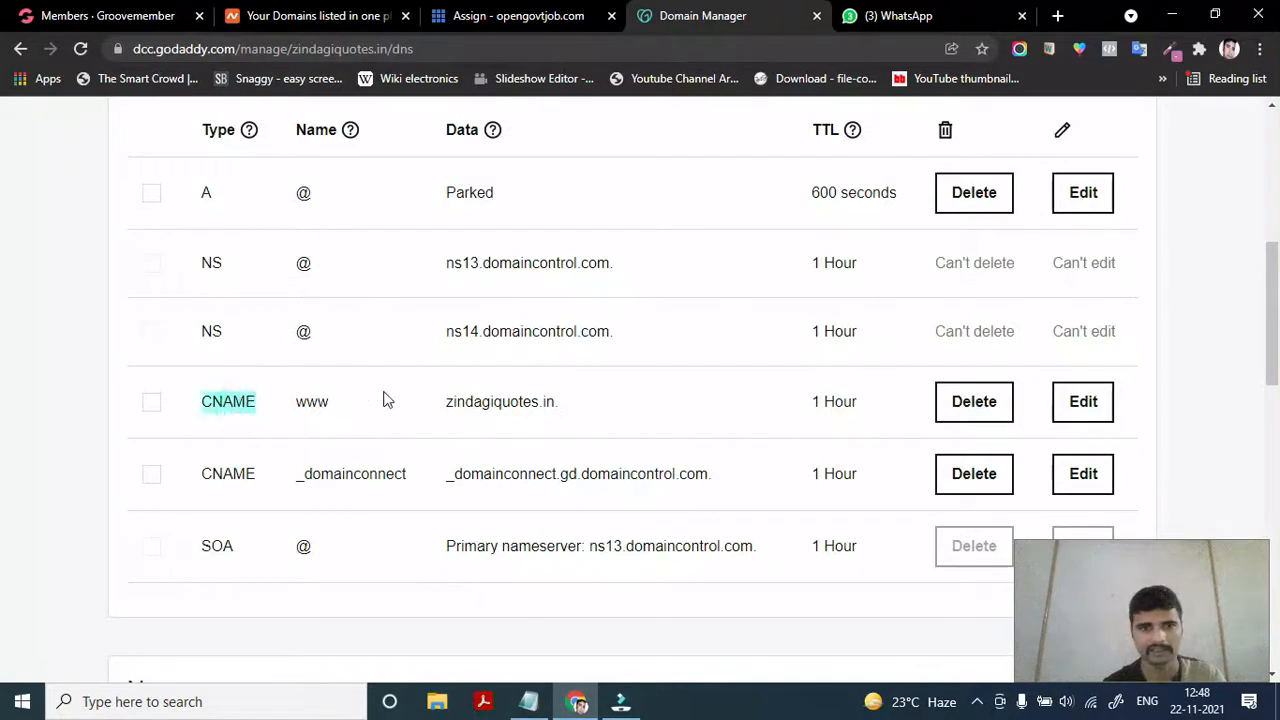
left_click(472, 401)
double_click(472, 401)
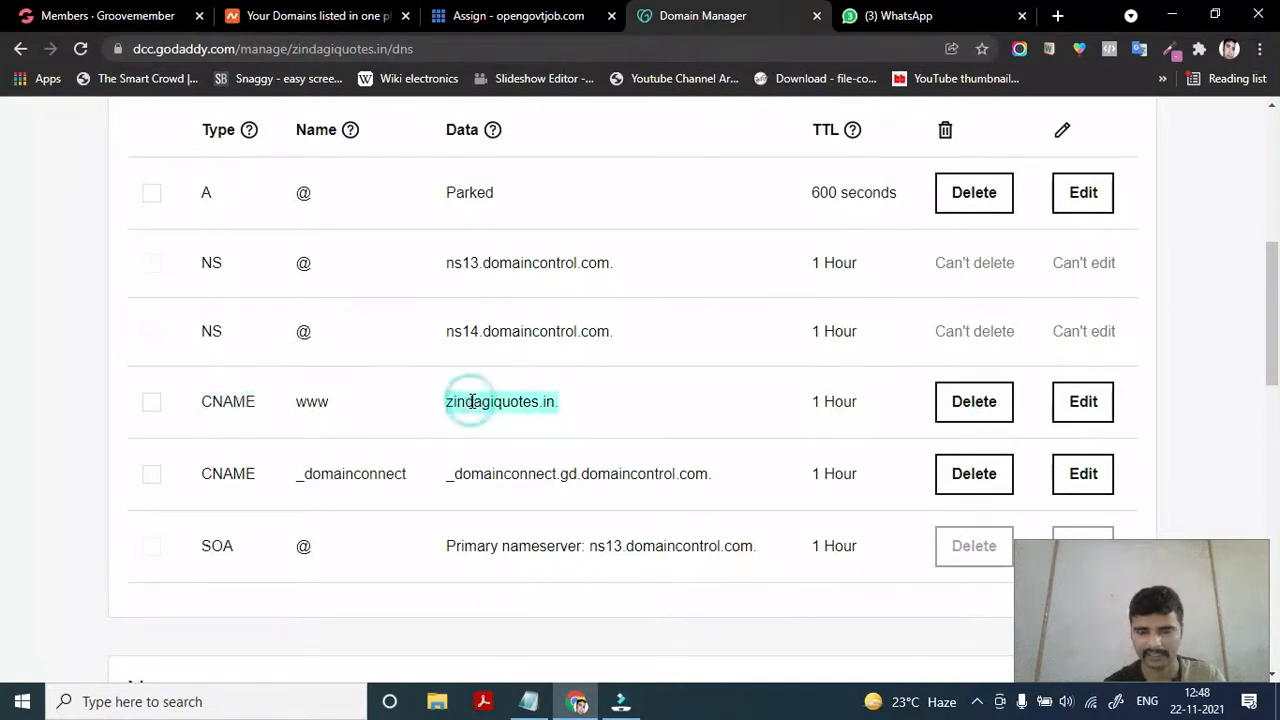
double_click(242, 403)
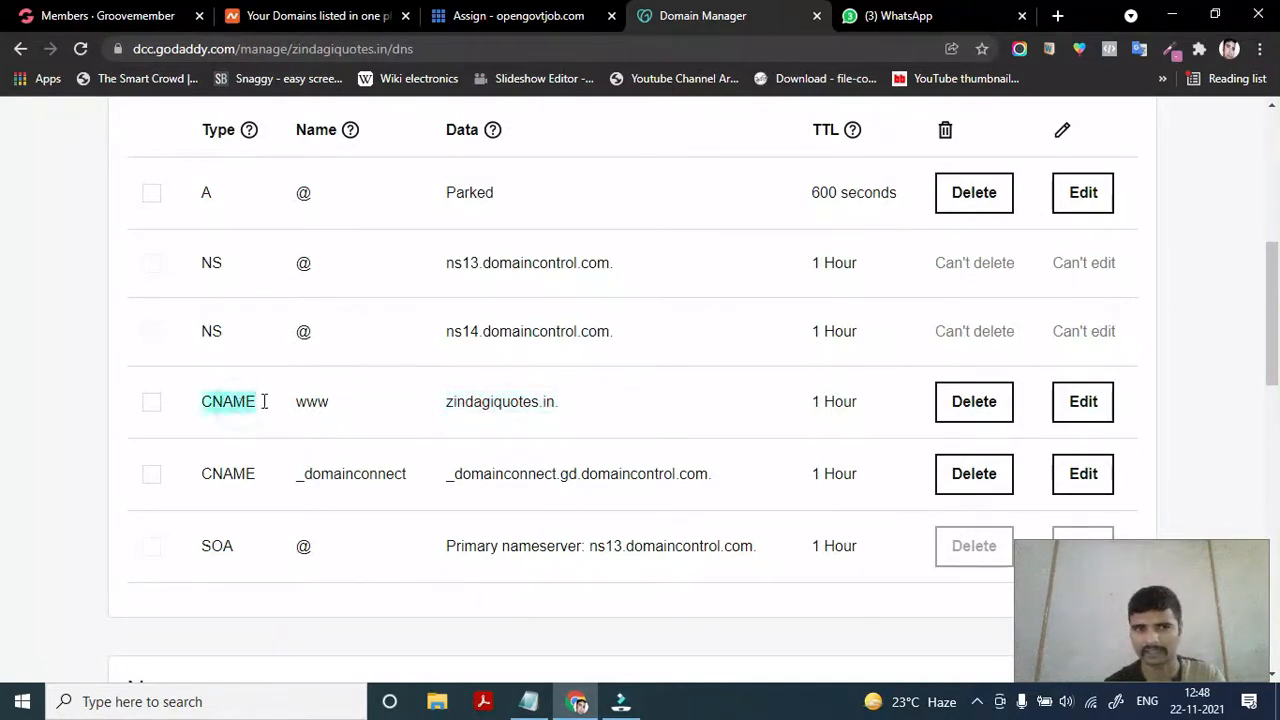
scroll(404, 438, "down", 1)
scroll(404, 438, "up", 1)
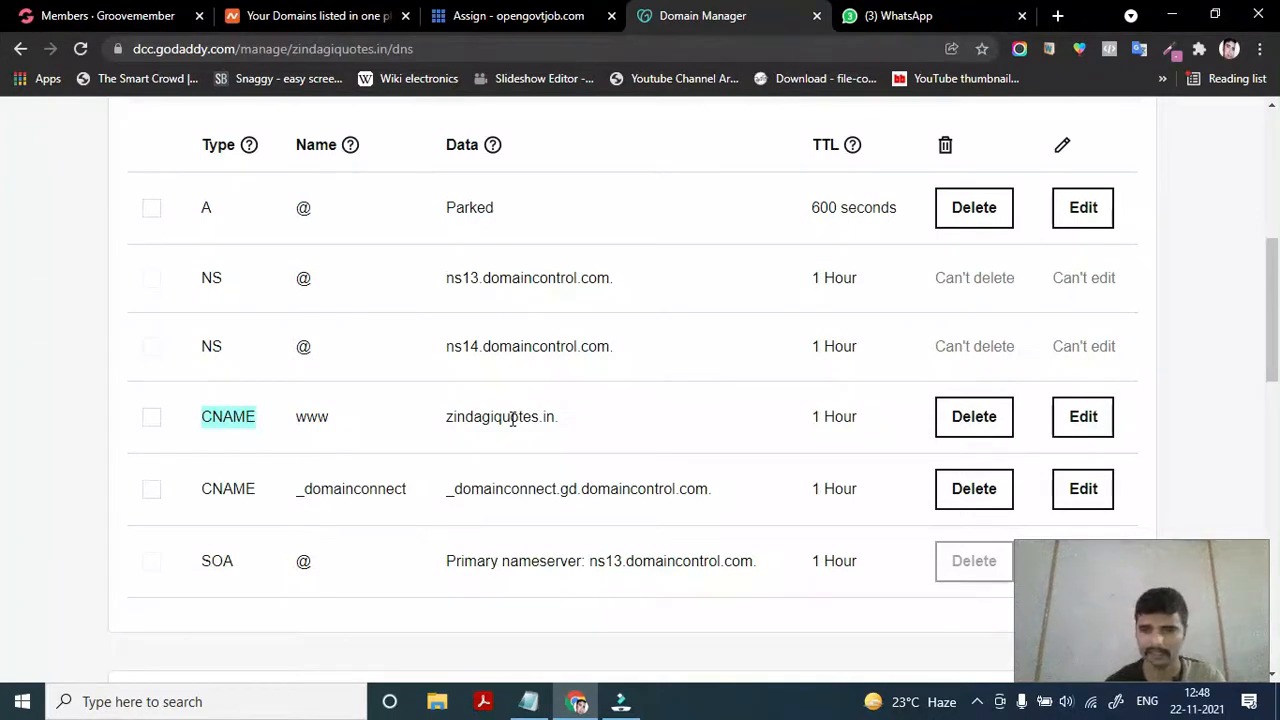
scroll(512, 420, "down", 1)
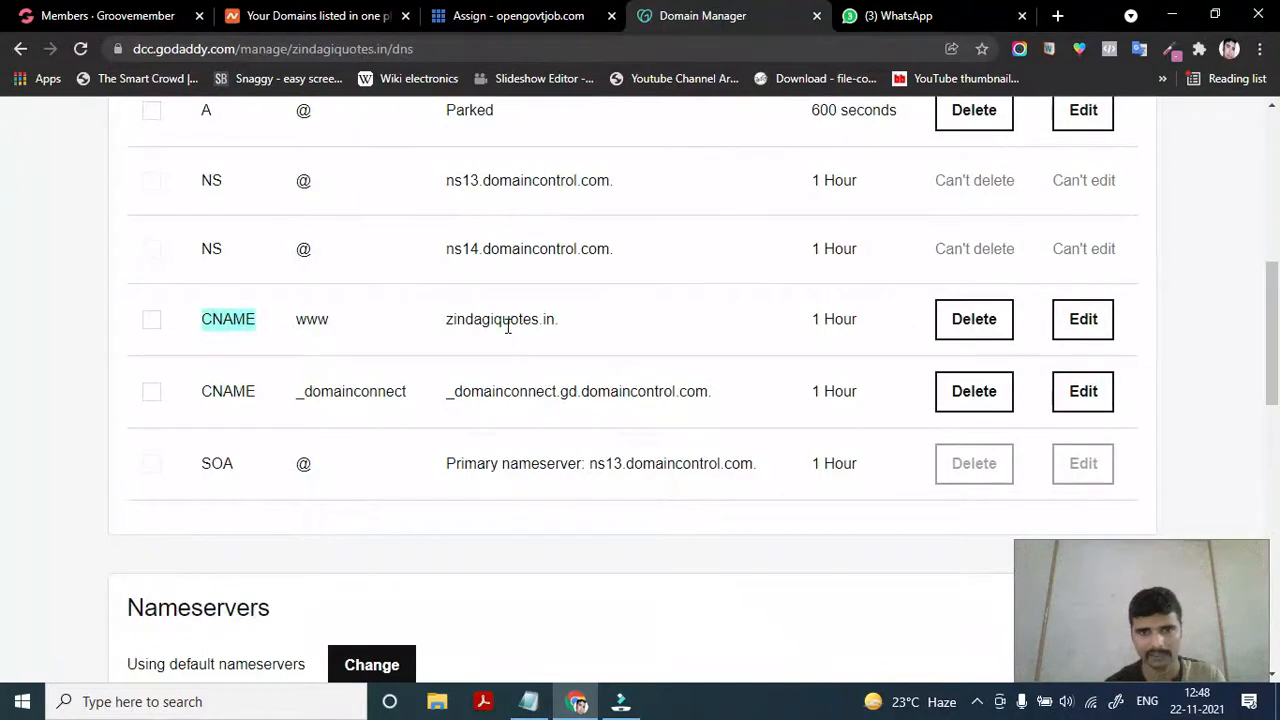
scroll(320, 312, "up", 2)
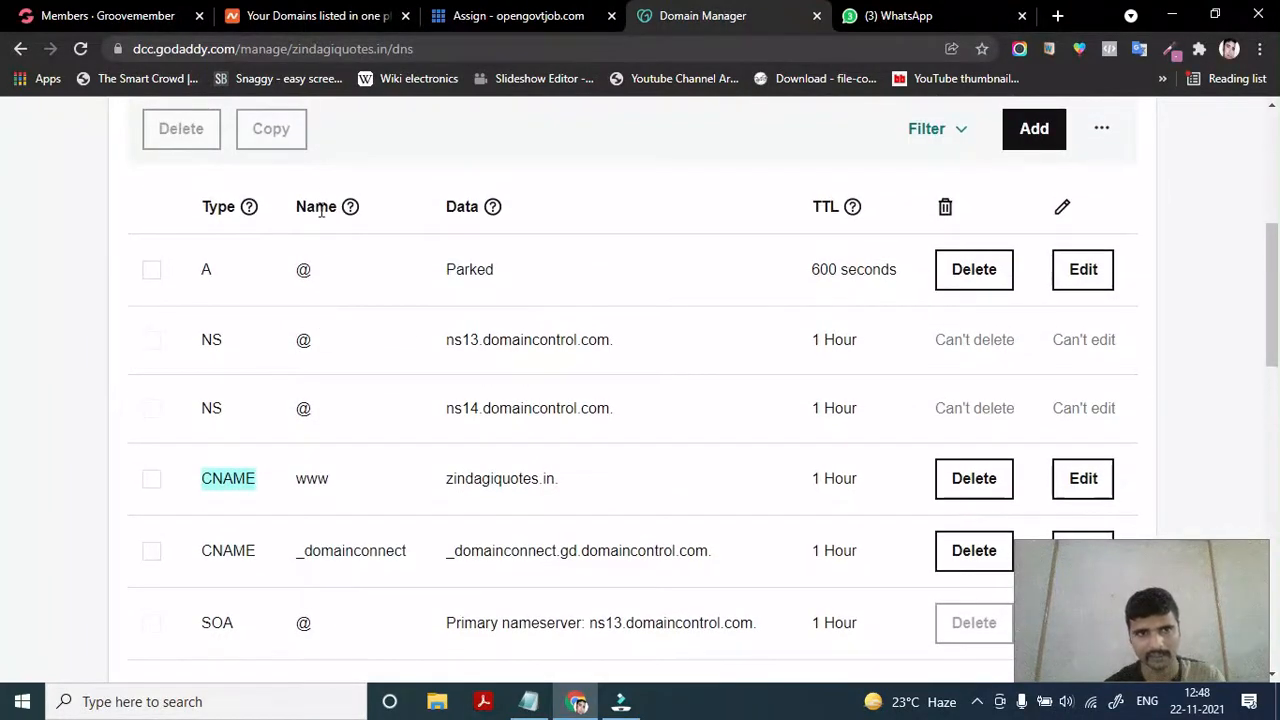
double_click(491, 479)
triple_click(491, 479)
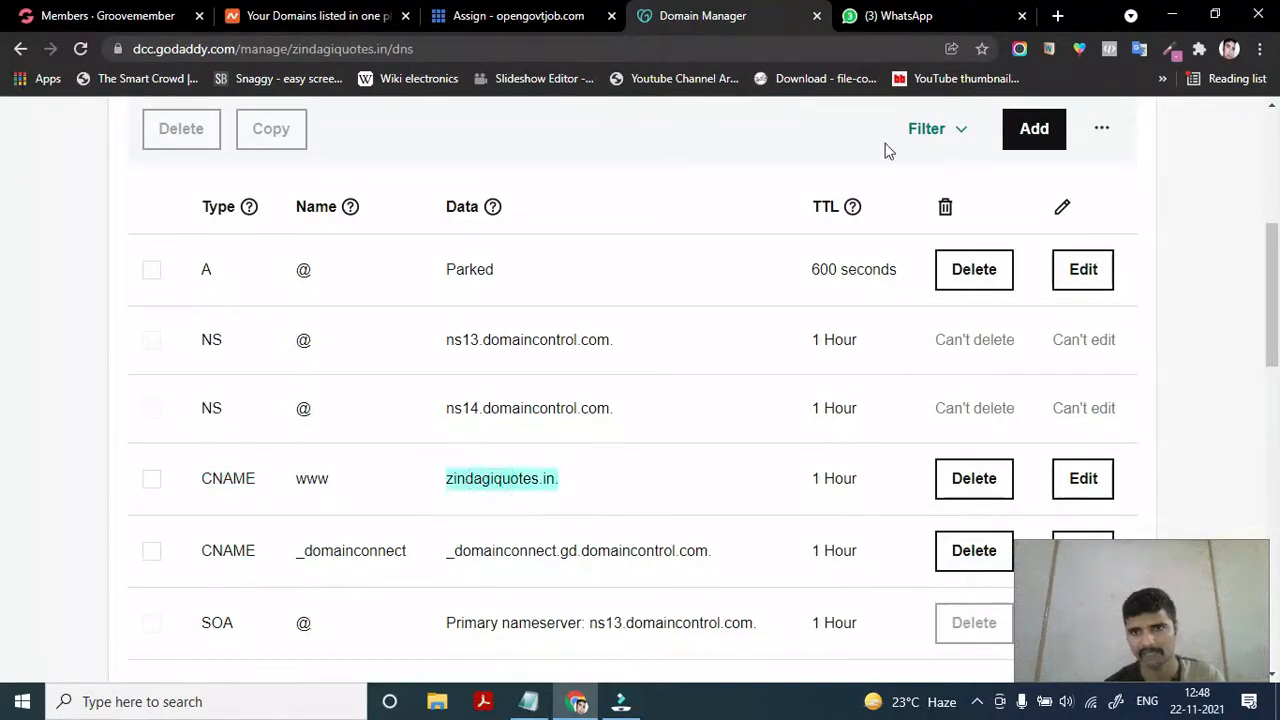
scroll(817, 549, "down", 1)
scroll(817, 477, "up", 1)
scroll(803, 363, "down", 1)
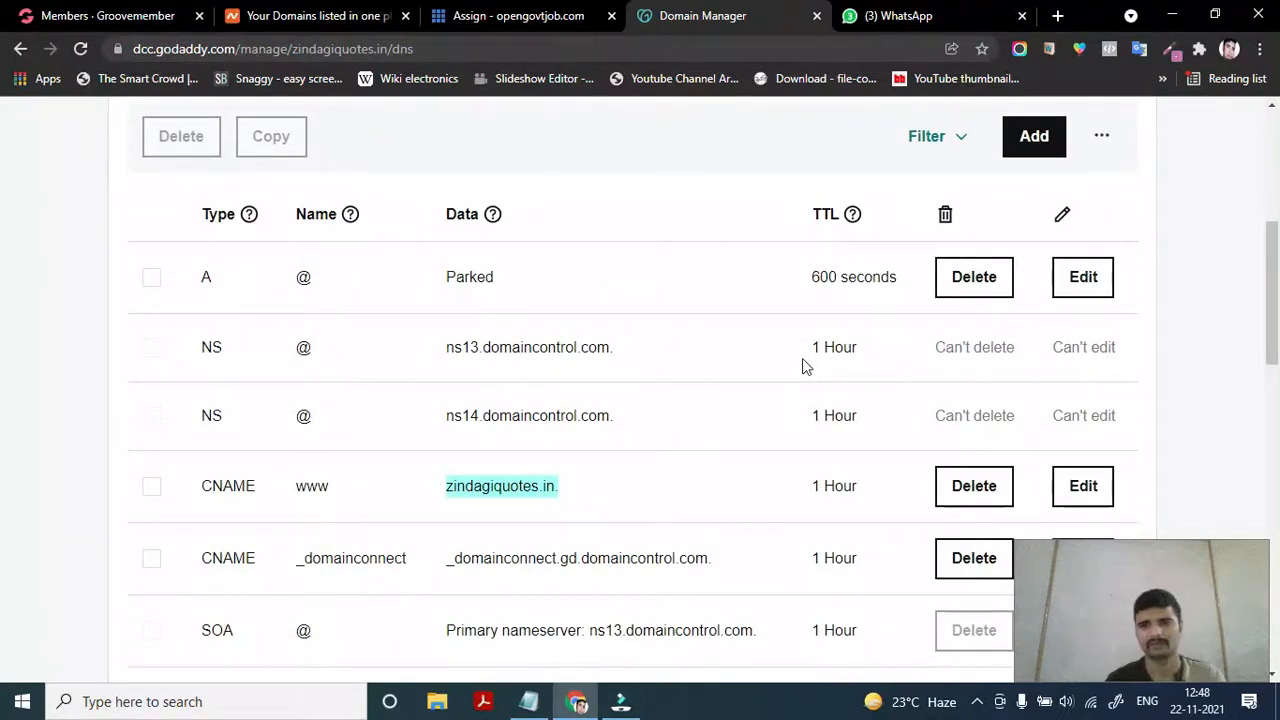
mouse_move(852, 218)
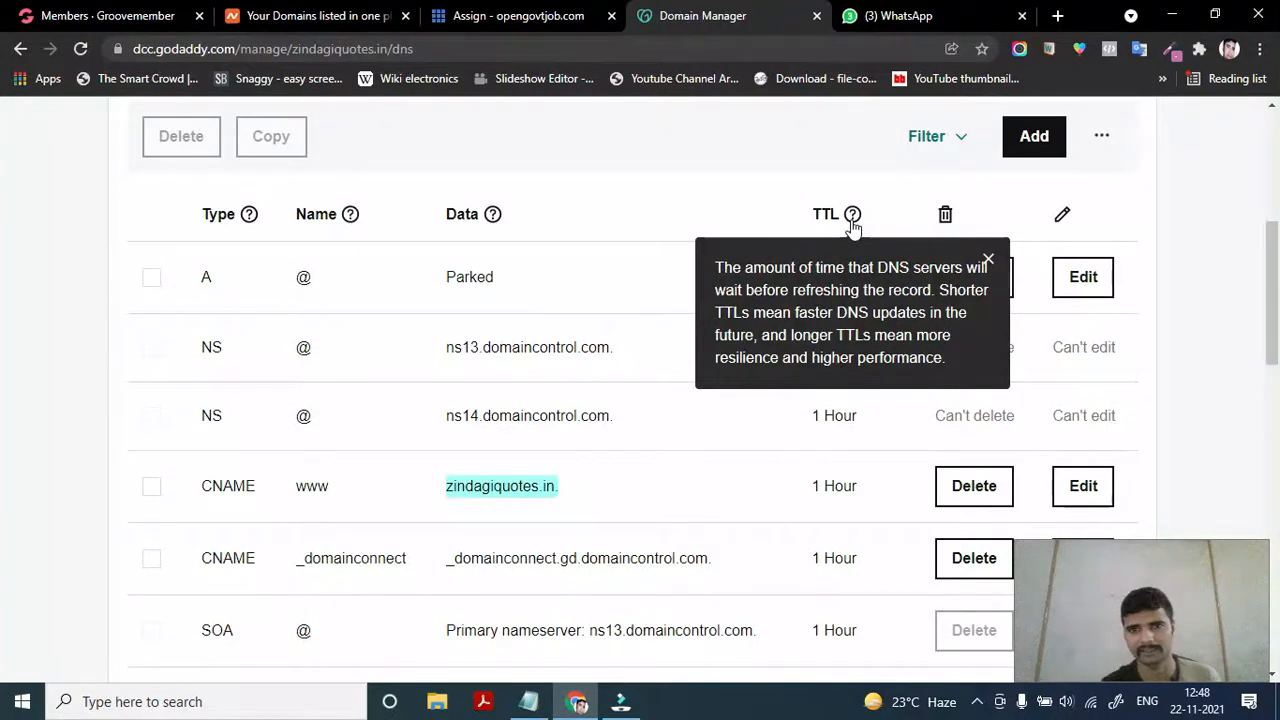
left_click(987, 259)
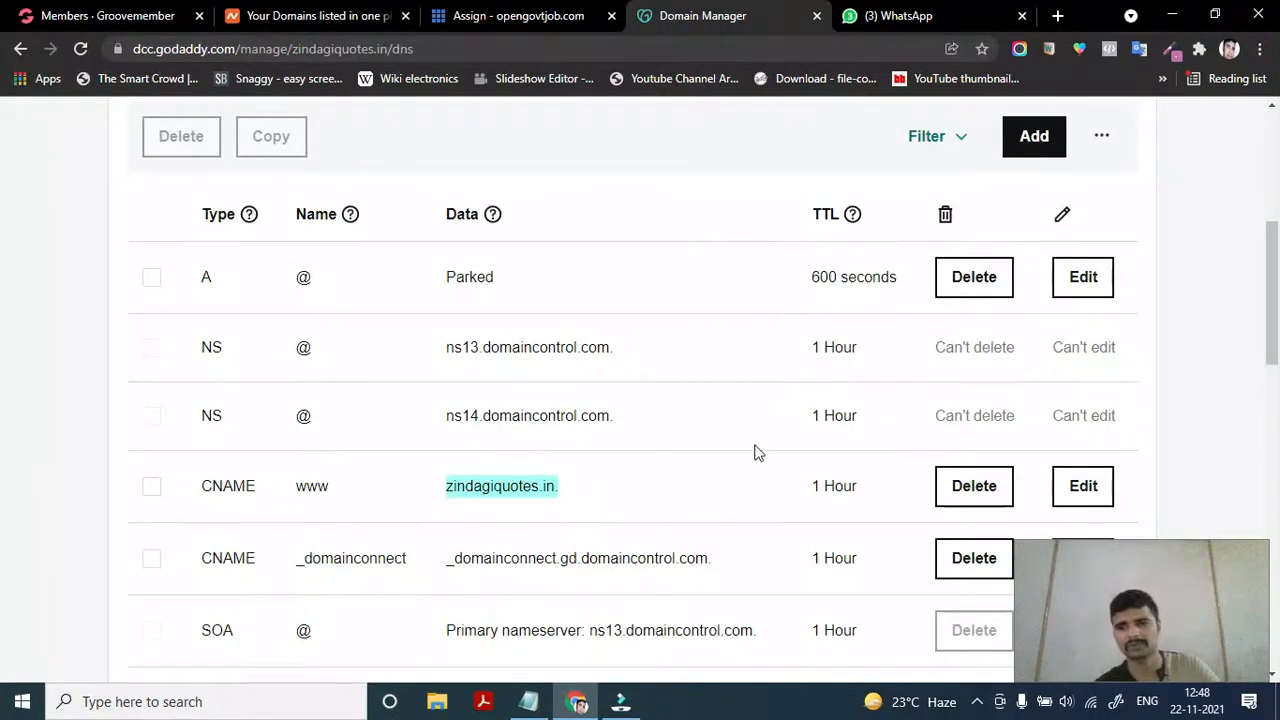
scroll(755, 453, "down", 1)
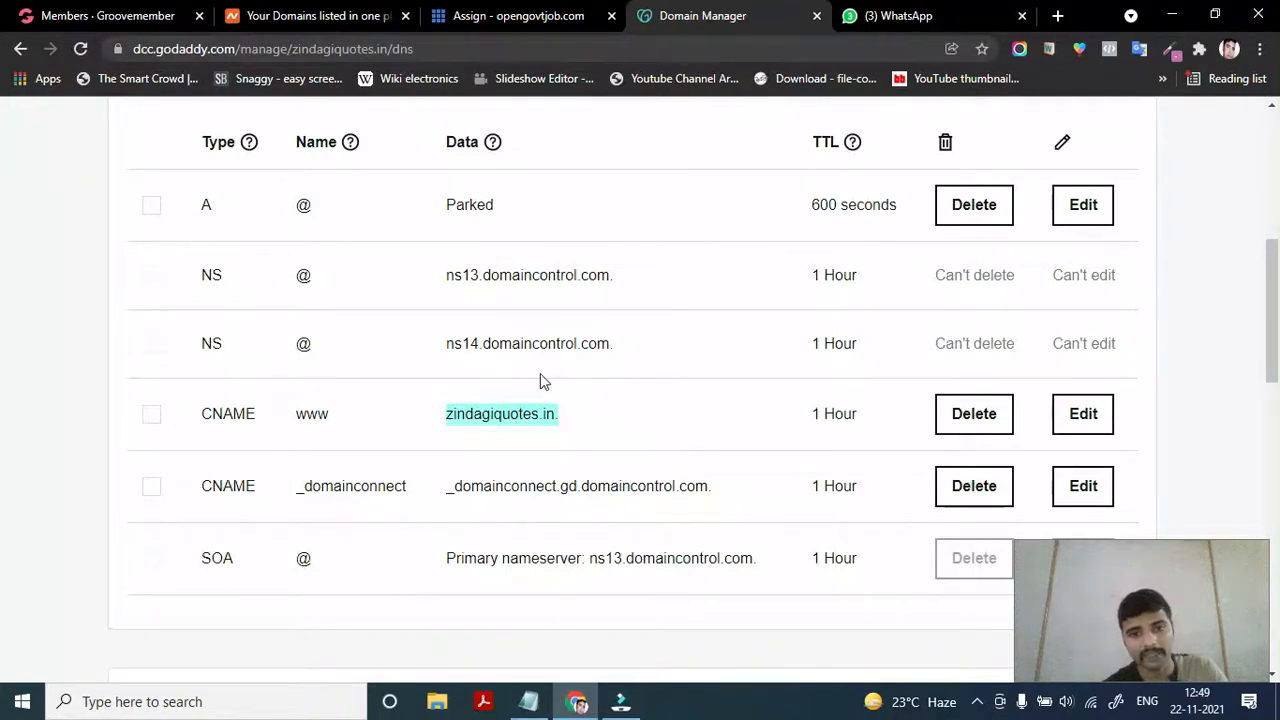
scroll(540, 380, "up", 1)
scroll(414, 543, "down", 1)
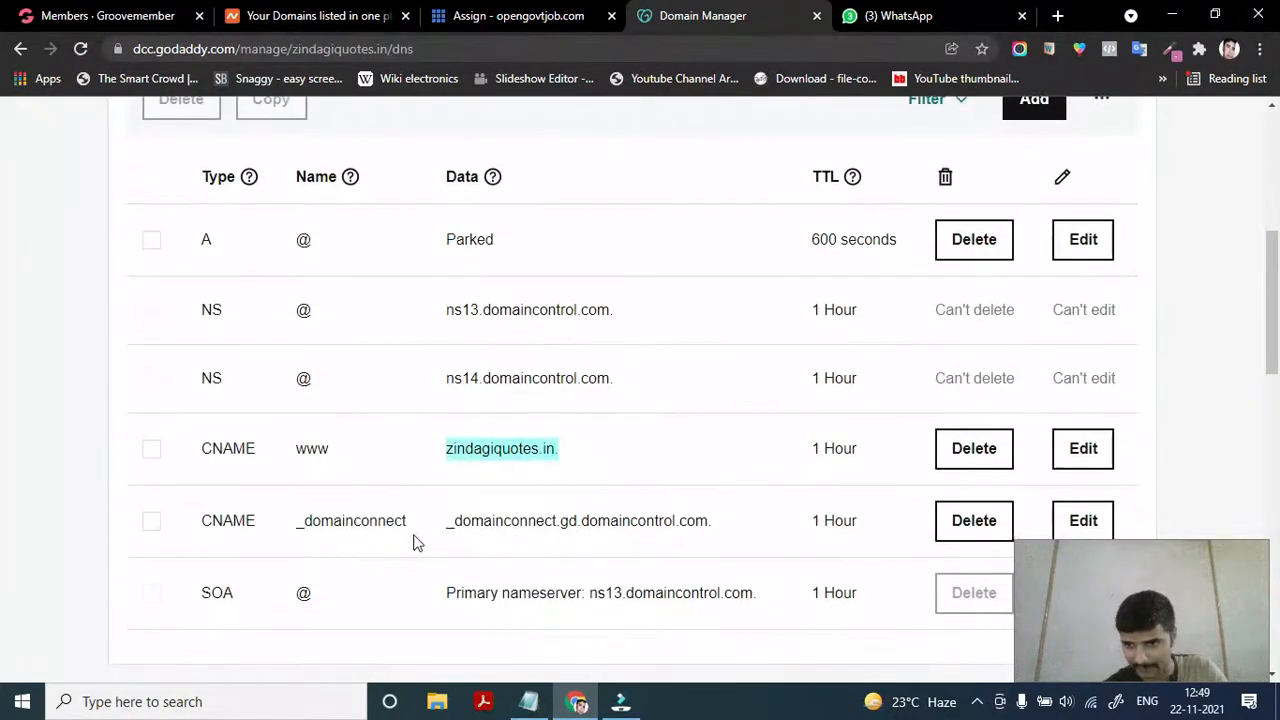
scroll(290, 370, "up", 1)
scroll(286, 357, "down", 1)
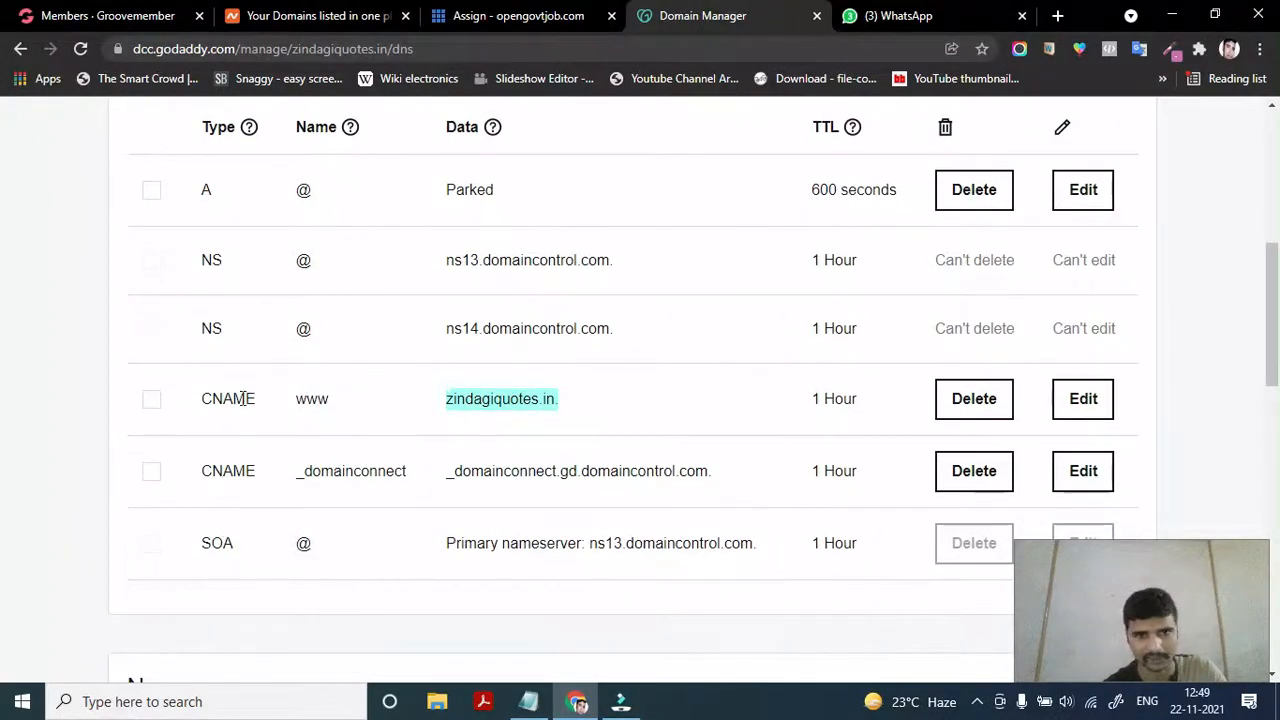
scroll(216, 352, "up", 1)
scroll(216, 345, "down", 2)
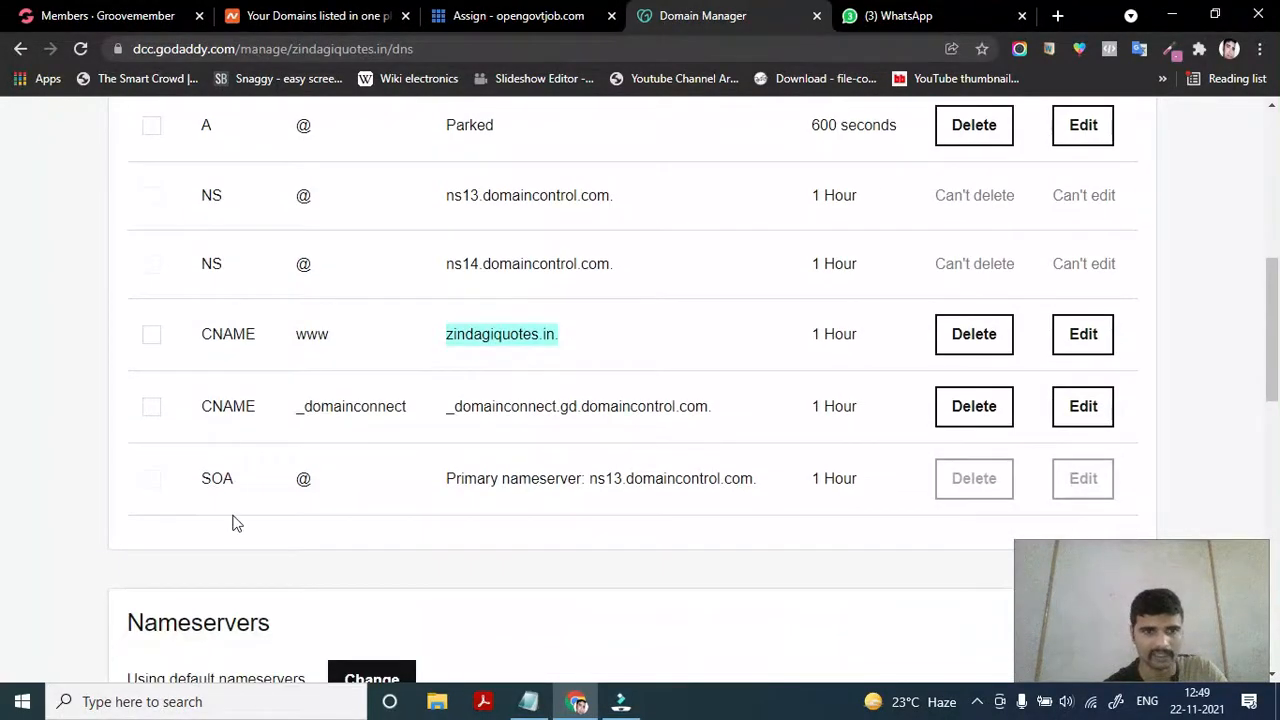
scroll(235, 522, "up", 1)
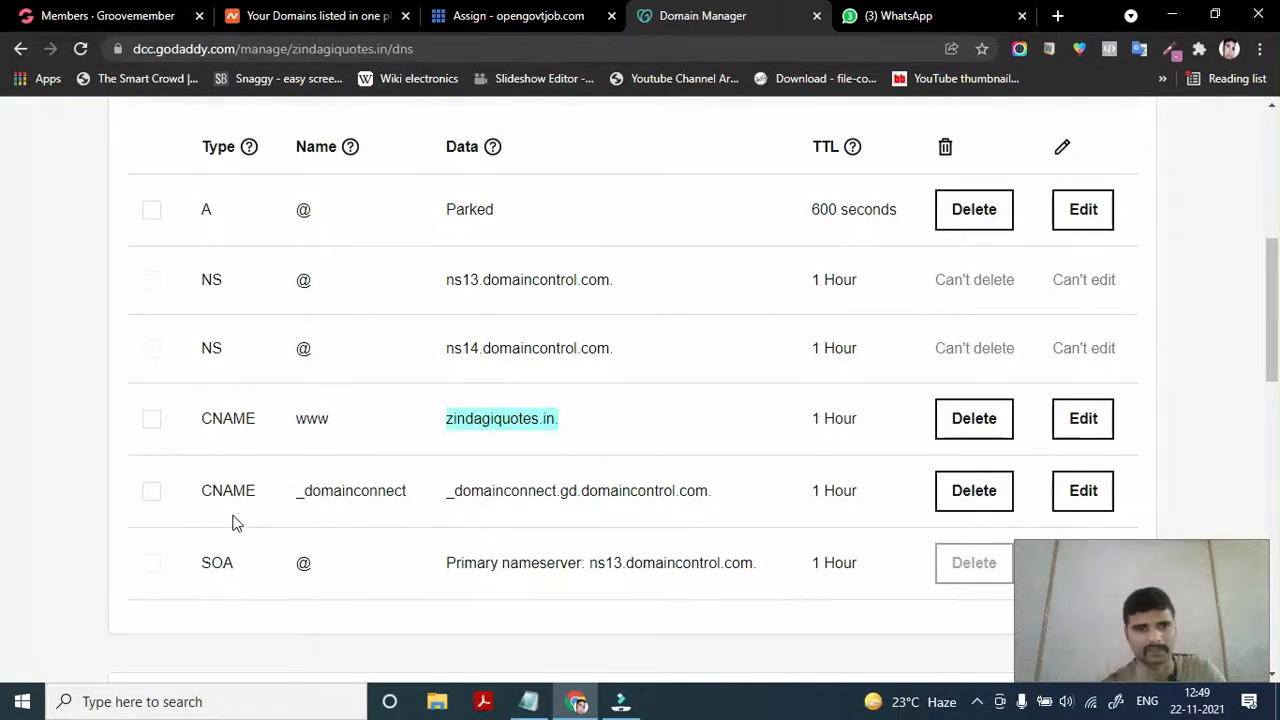
scroll(232, 522, "up", 1)
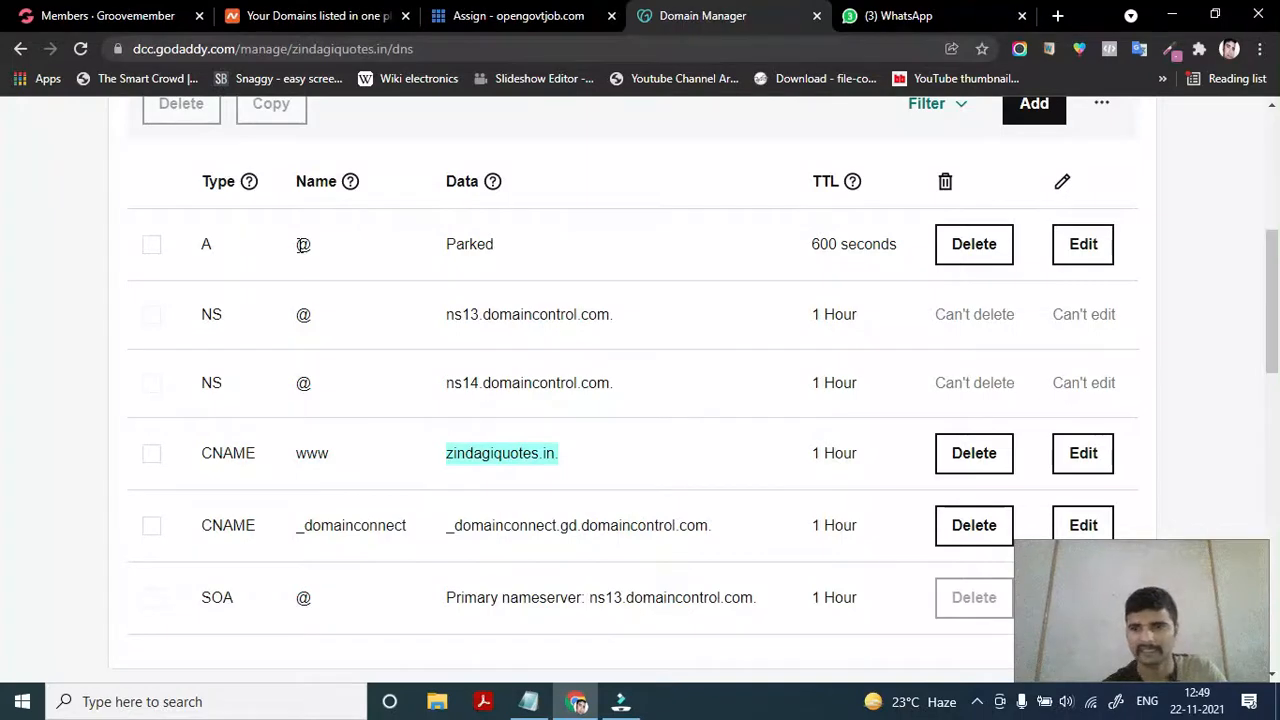
scroll(303, 244, "up", 1)
scroll(300, 246, "down", 2)
scroll(251, 317, "up", 1)
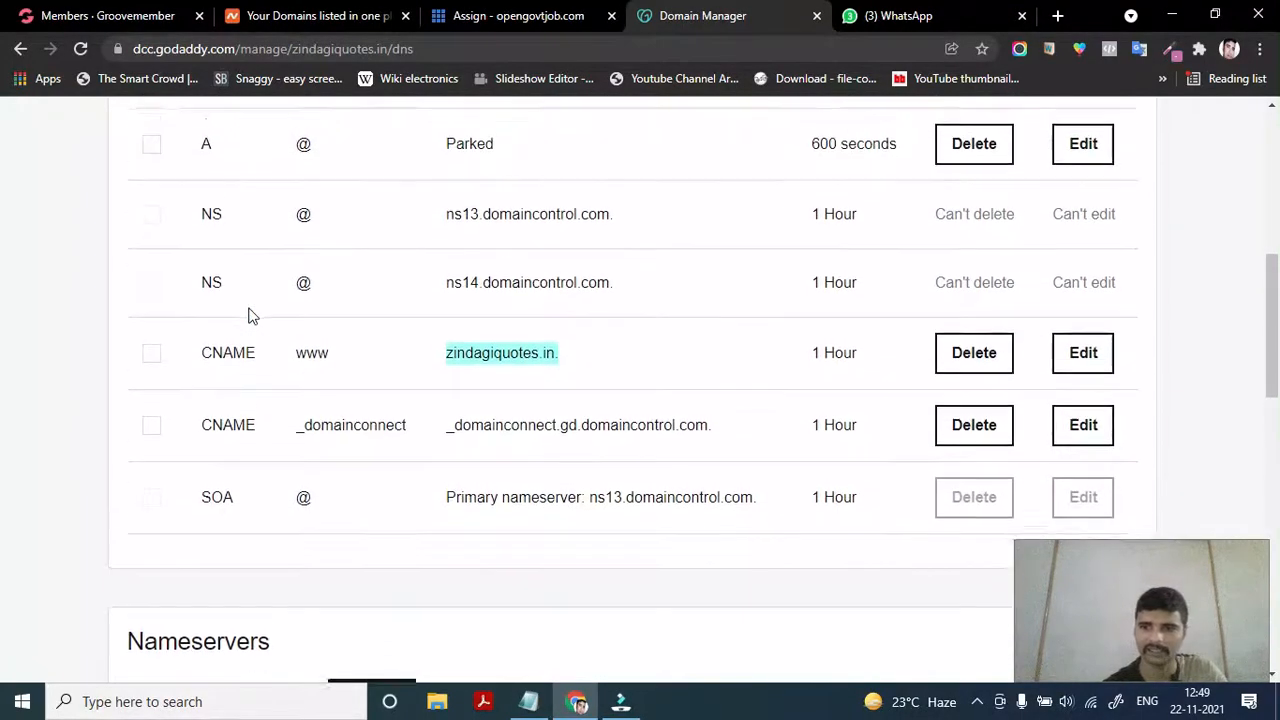
scroll(251, 317, "down", 2)
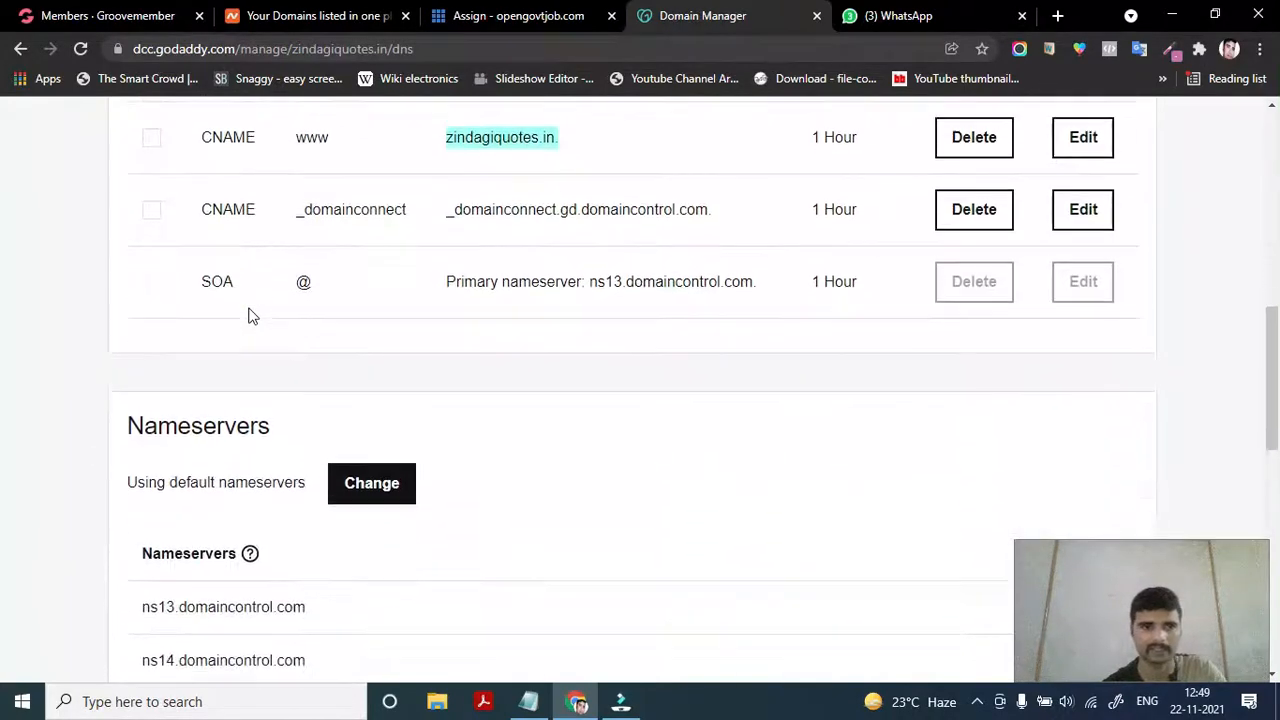
scroll(272, 425, "down", 1)
left_click(250, 424)
scroll(214, 450, "down", 1)
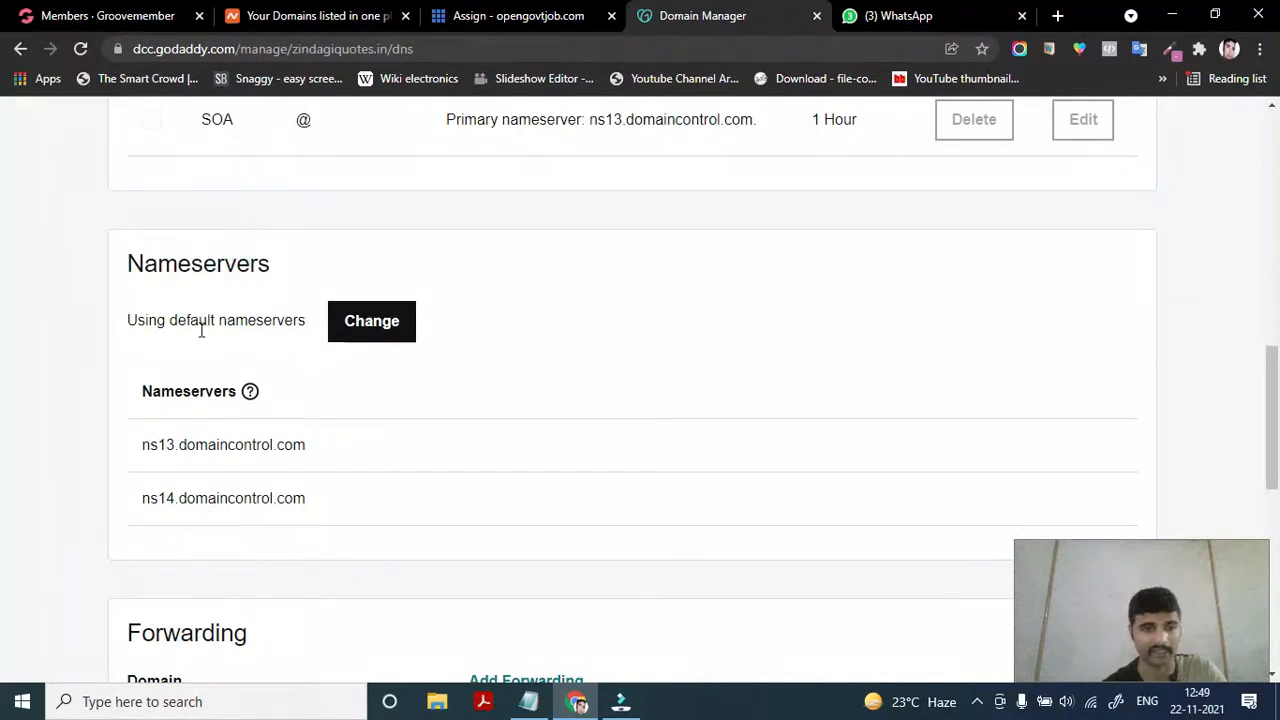
scroll(185, 440, "down", 2)
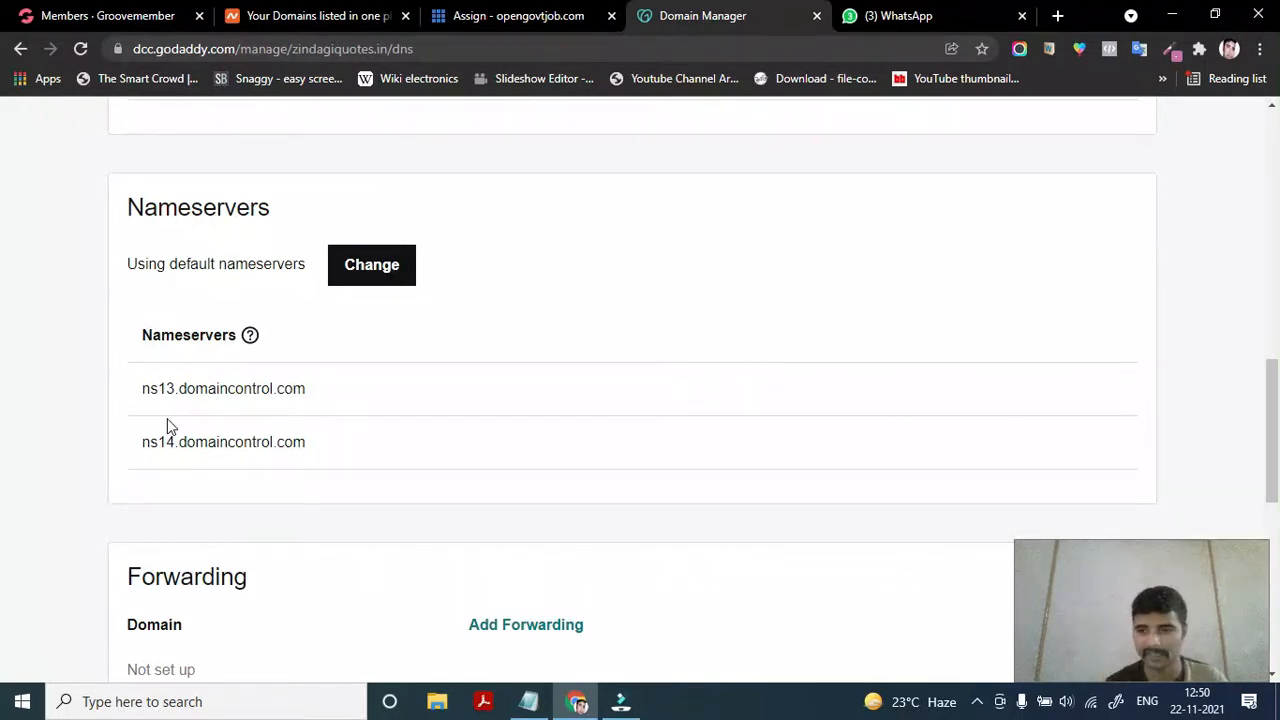
Return to the Bluehost portal home page for the Opengovtjob site
left_click(557, 16)
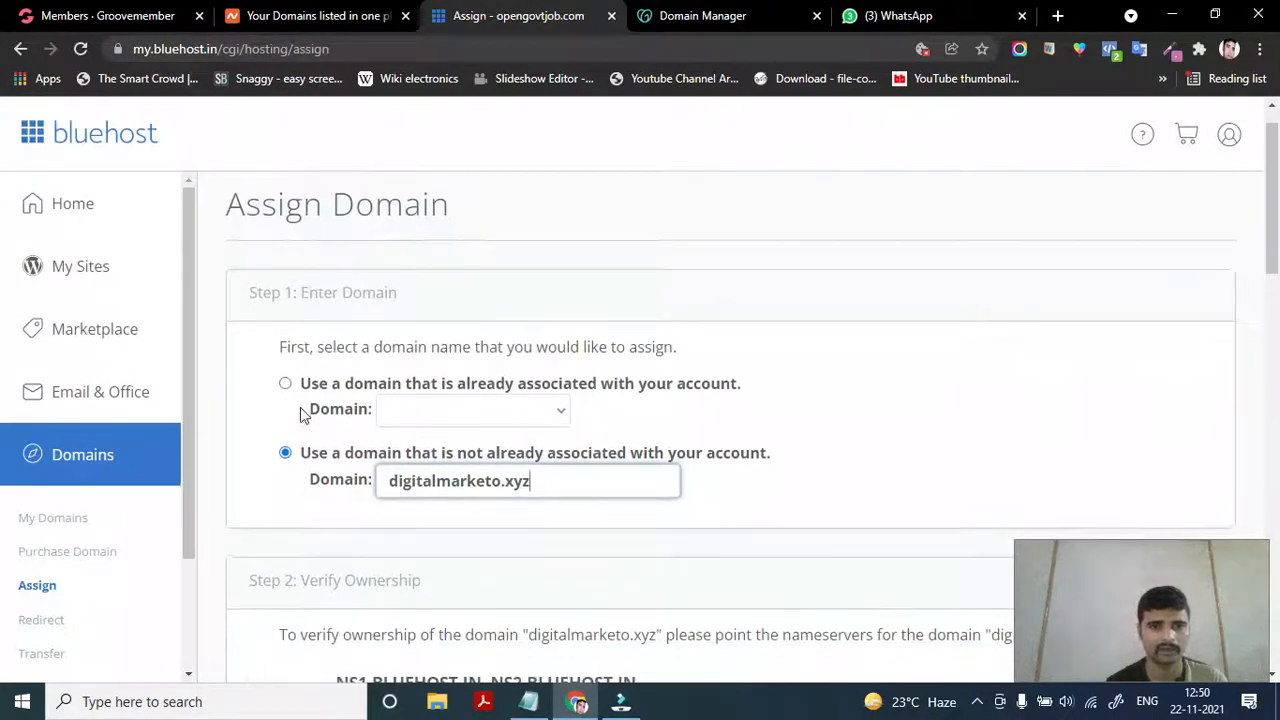
left_click(74, 209)
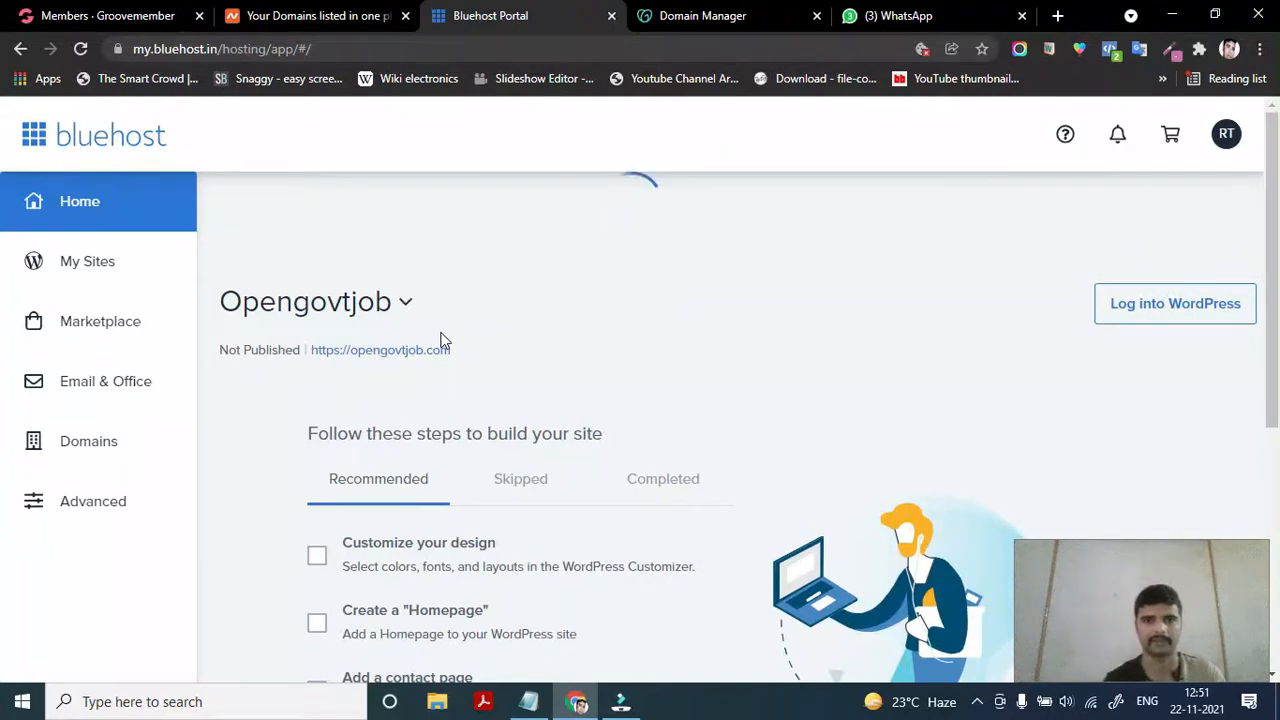
Go to Domains > Assign to reopen an empty Assign Domain form
scroll(457, 563, "down", 1)
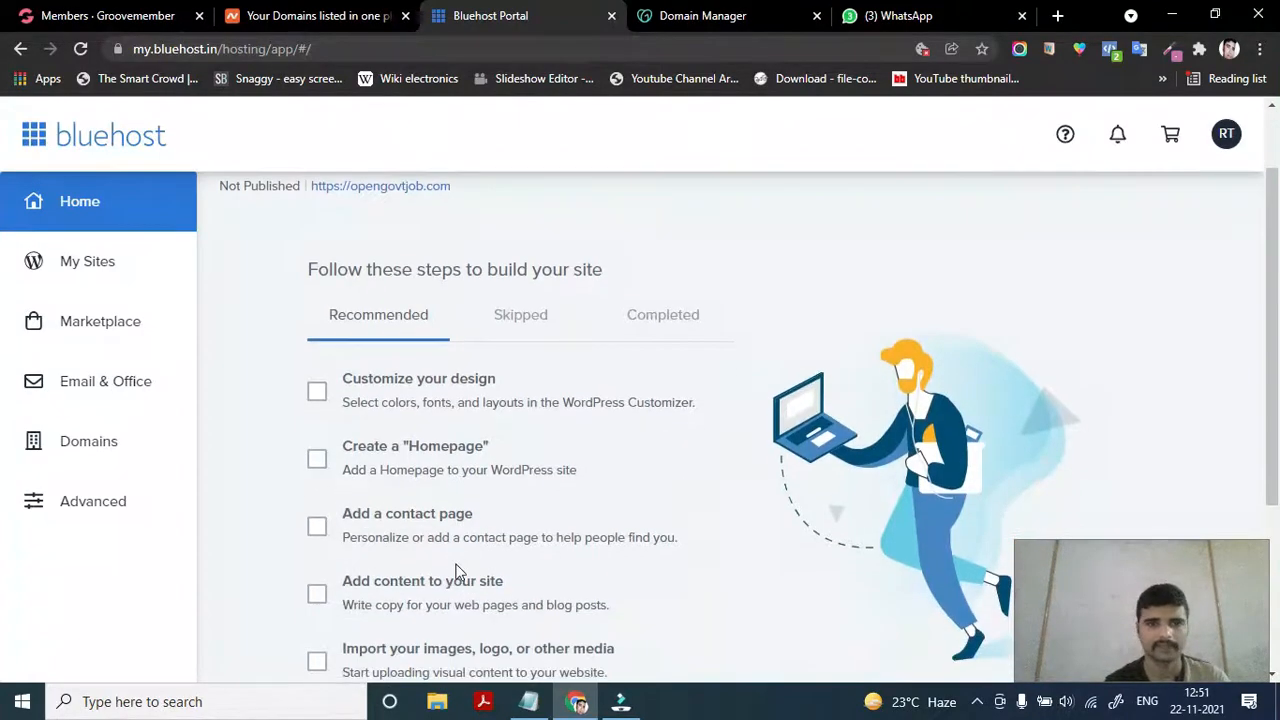
scroll(457, 563, "down", 1)
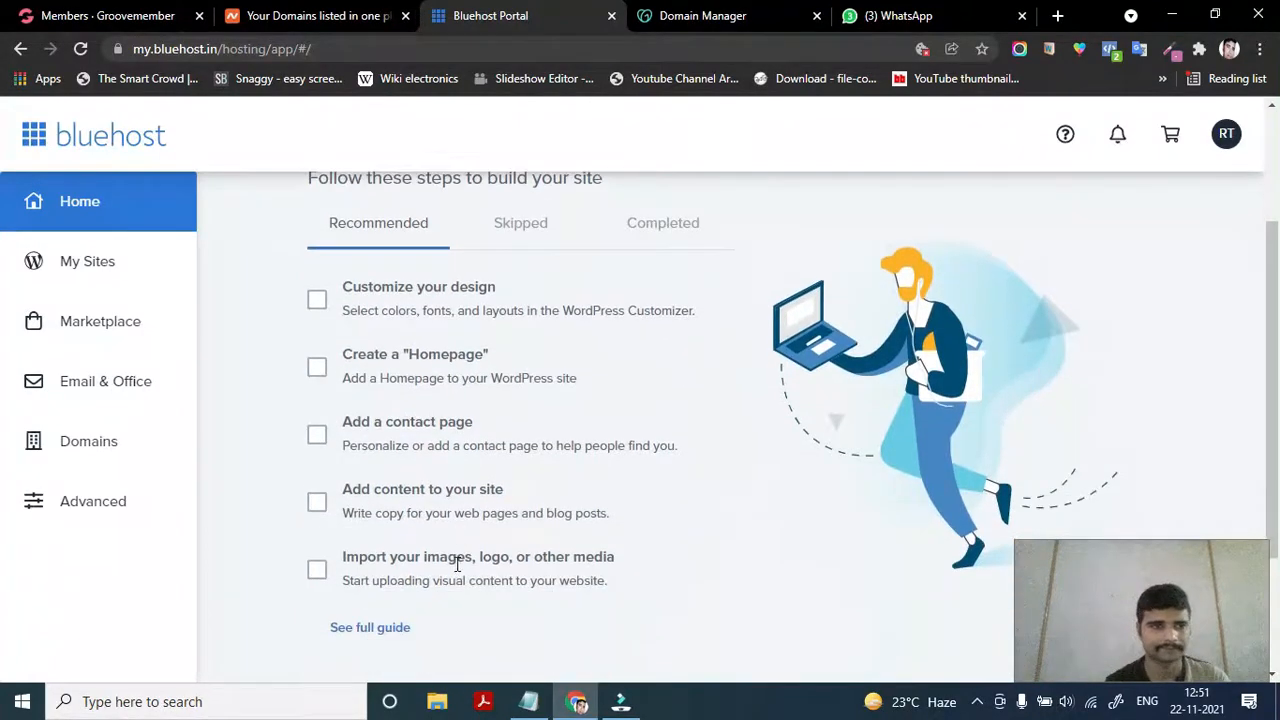
left_click(89, 447)
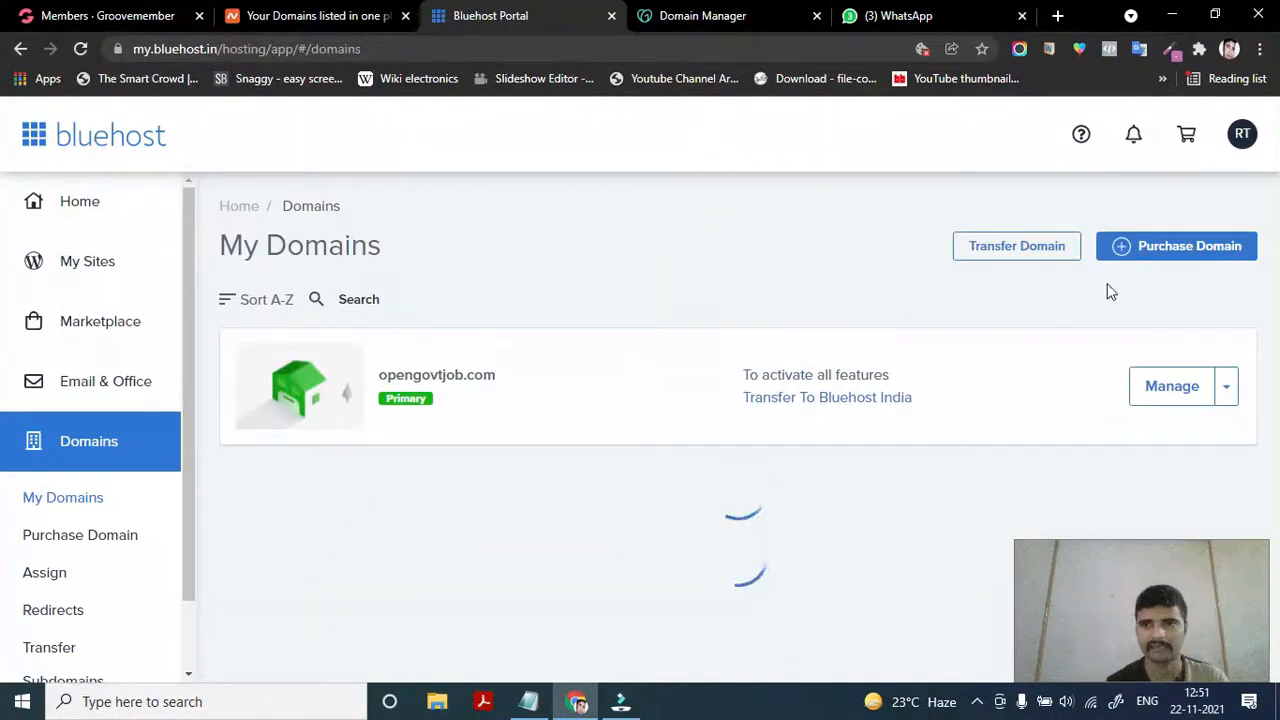
scroll(434, 528, "down", 1)
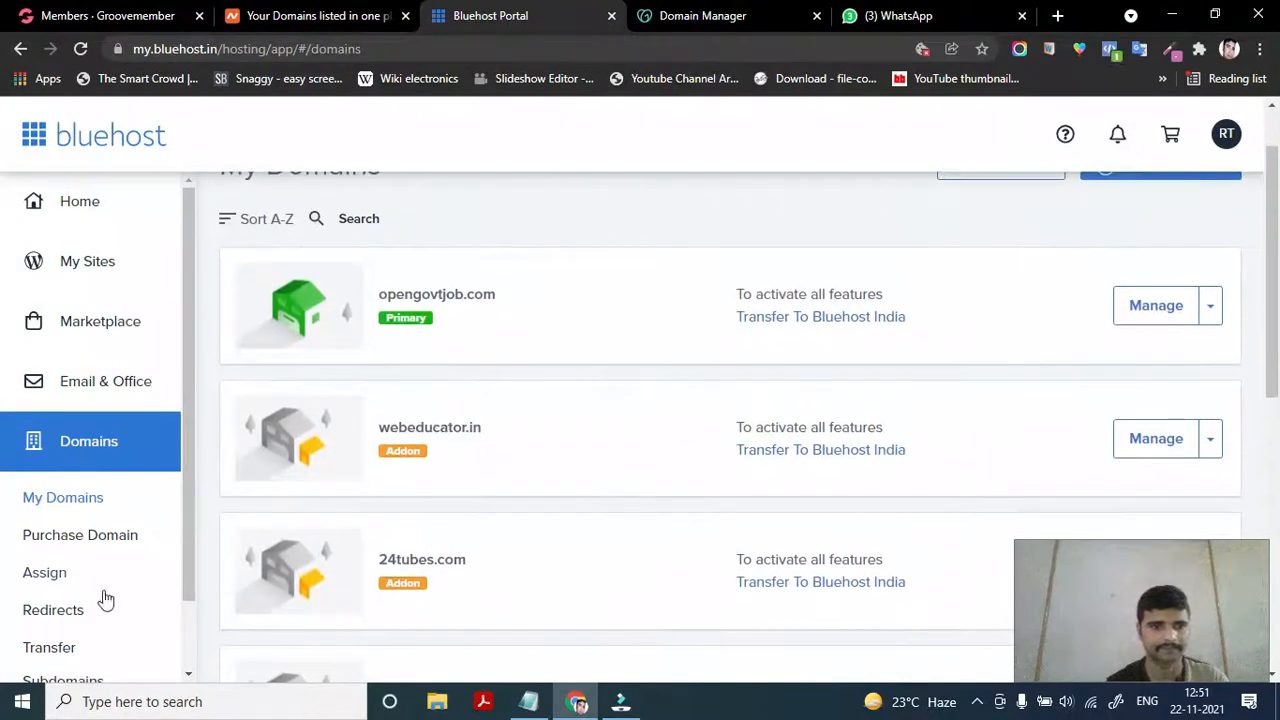
scroll(116, 562, "down", 1)
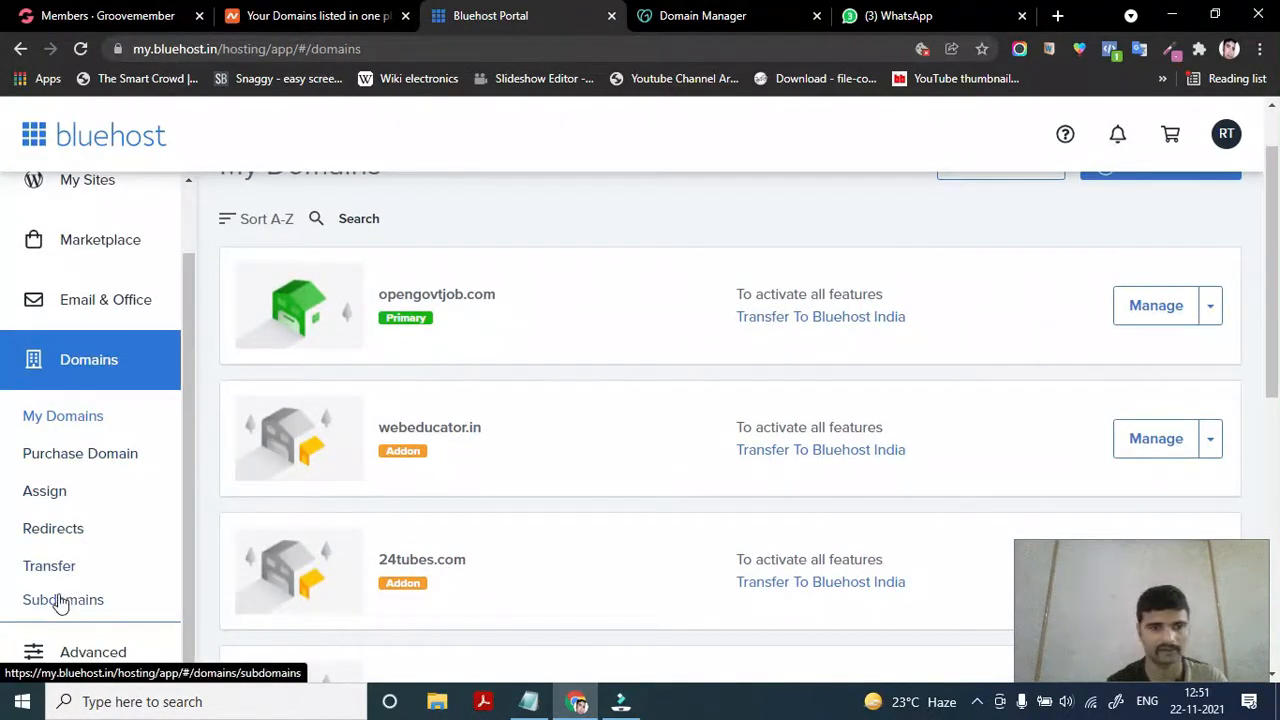
left_click(58, 492)
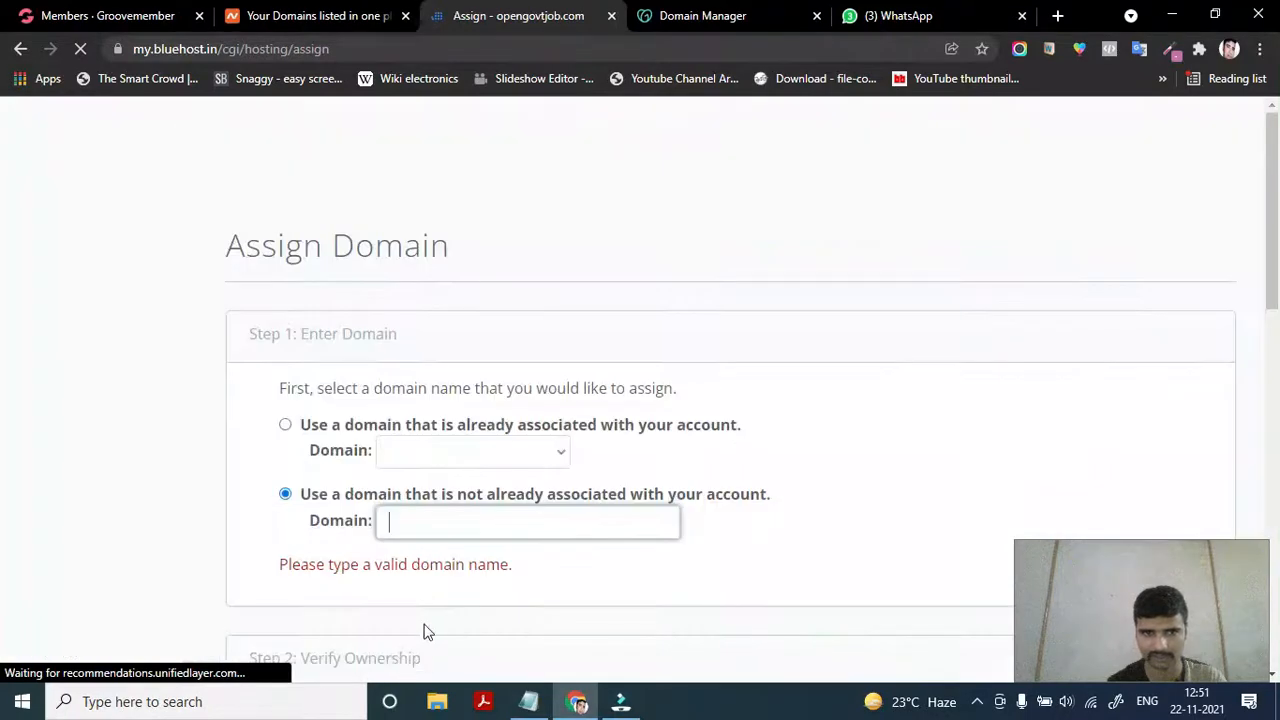
scroll(406, 591, "down", 2)
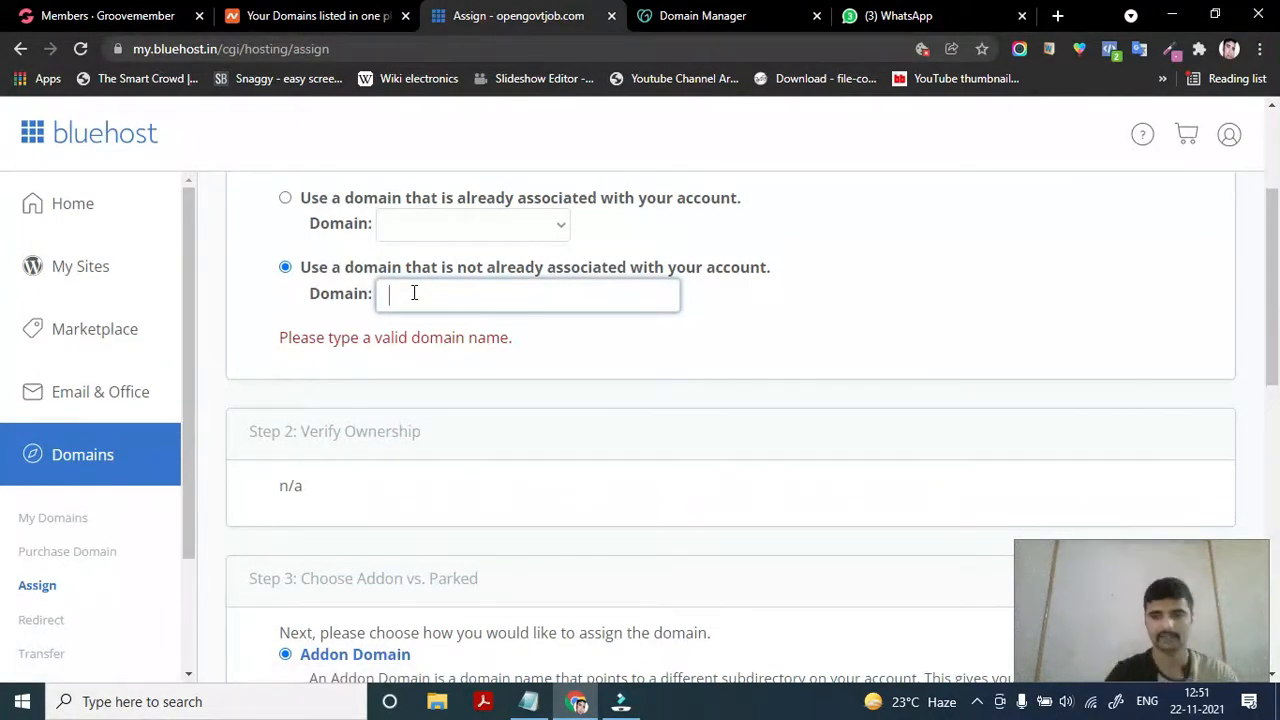
Copy the domain name zindagiquotes.in from GoDaddy's DNS page and return to Bluehost
left_click(686, 14)
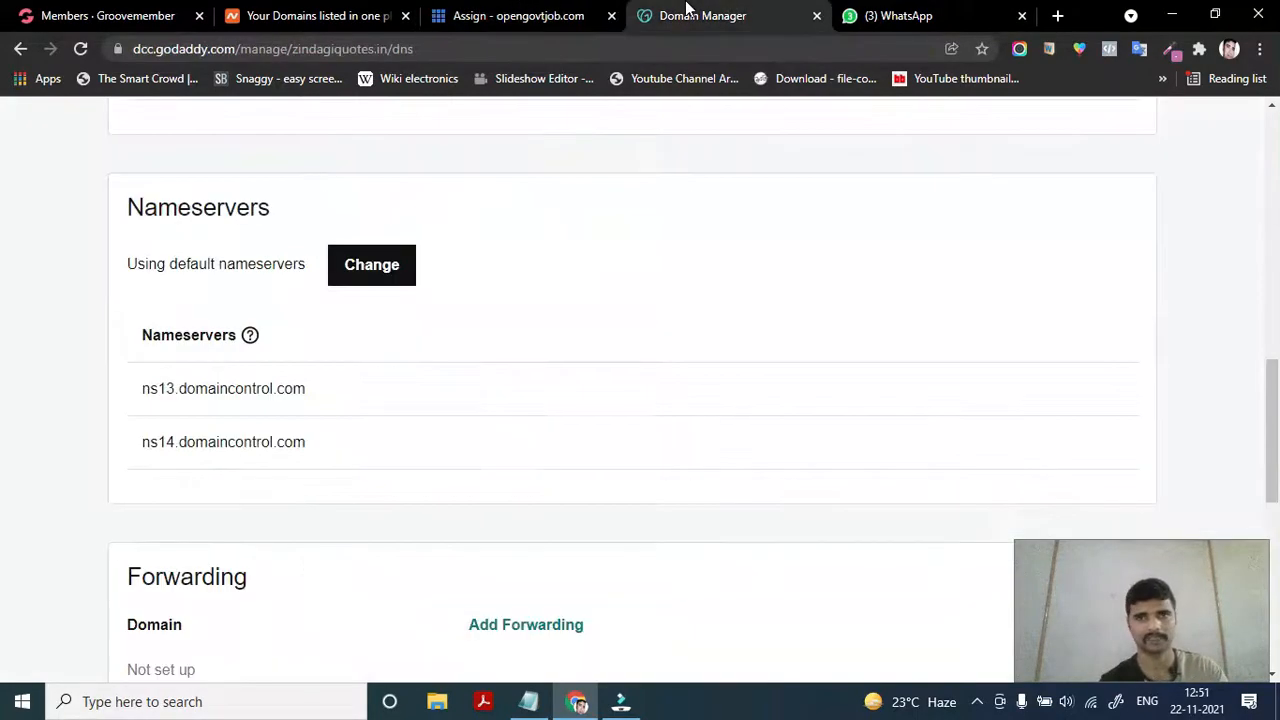
scroll(282, 440, "up", 4)
scroll(282, 440, "up", 5)
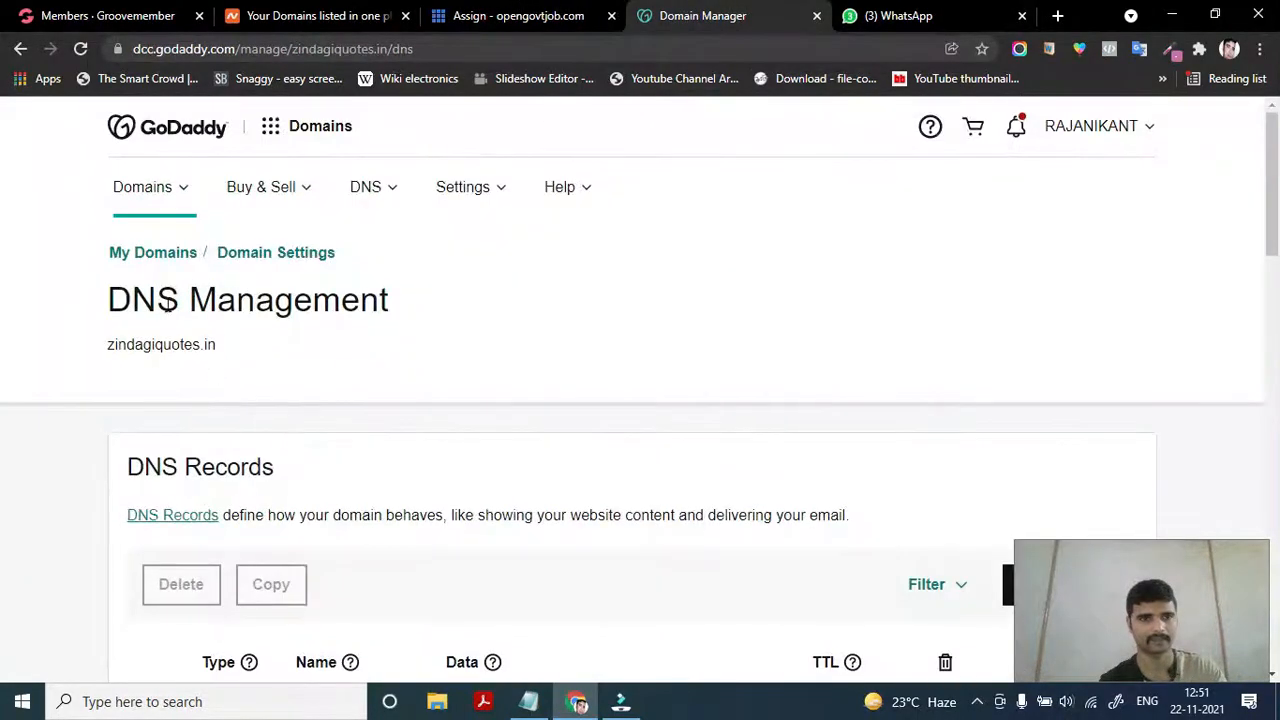
scroll(270, 435, "down", 2)
scroll(245, 450, "down", 3)
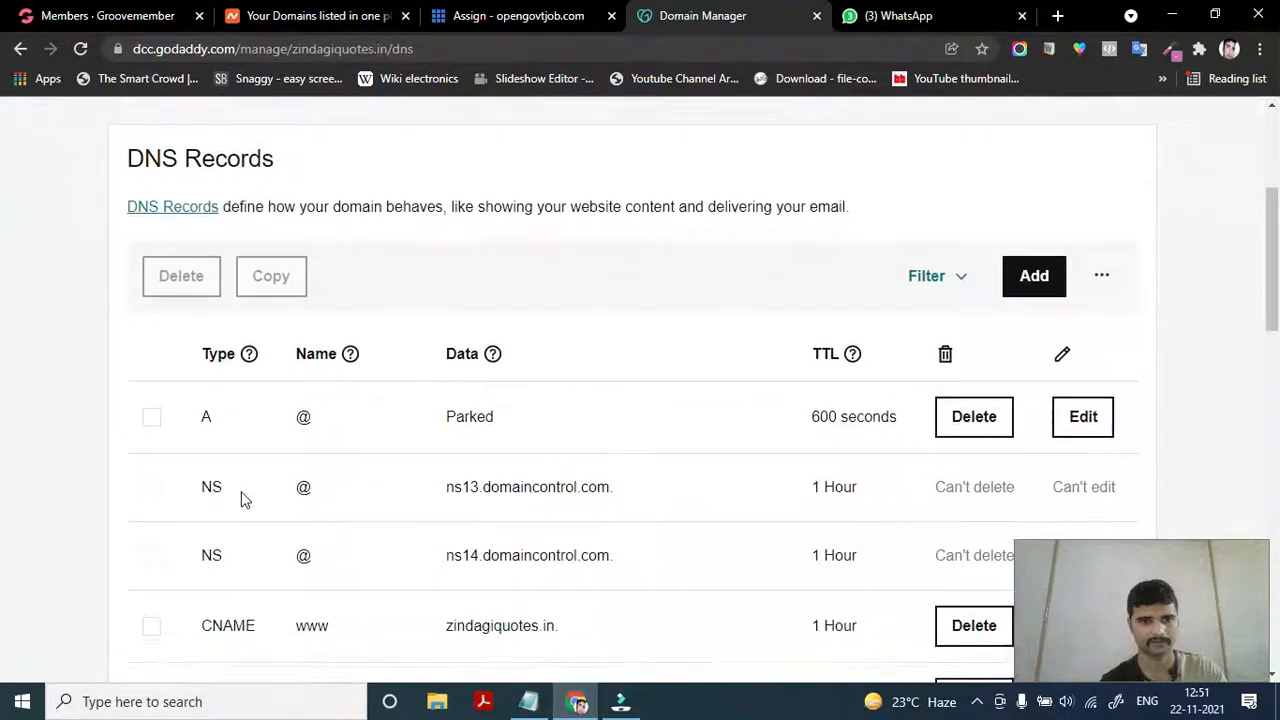
scroll(243, 497, "up", 4)
scroll(243, 498, "down", 10)
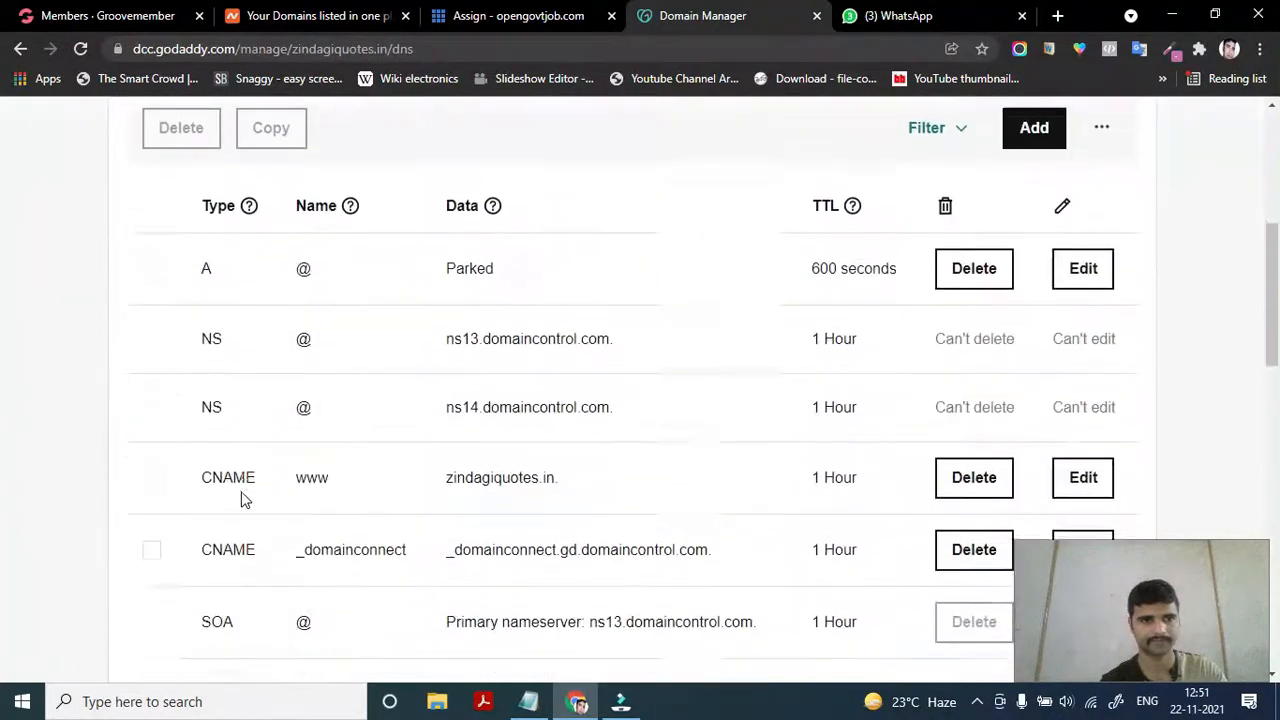
scroll(243, 498, "down", 6)
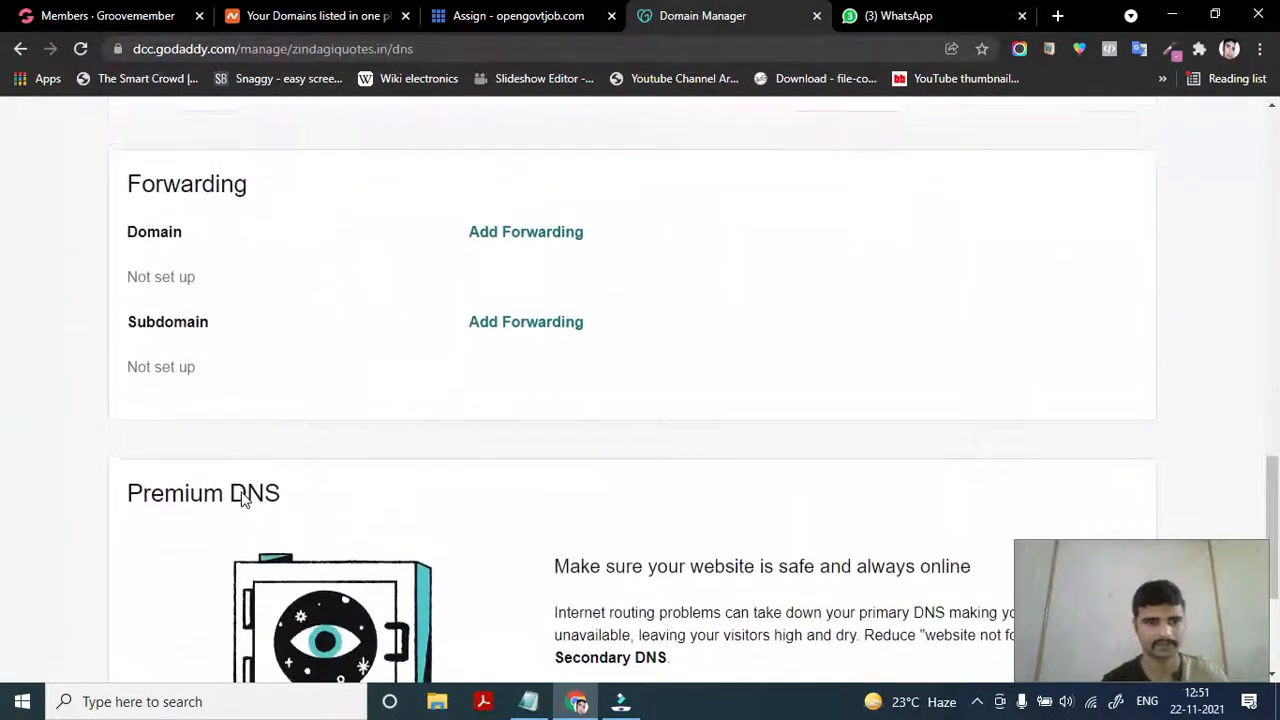
scroll(243, 496, "up", 16)
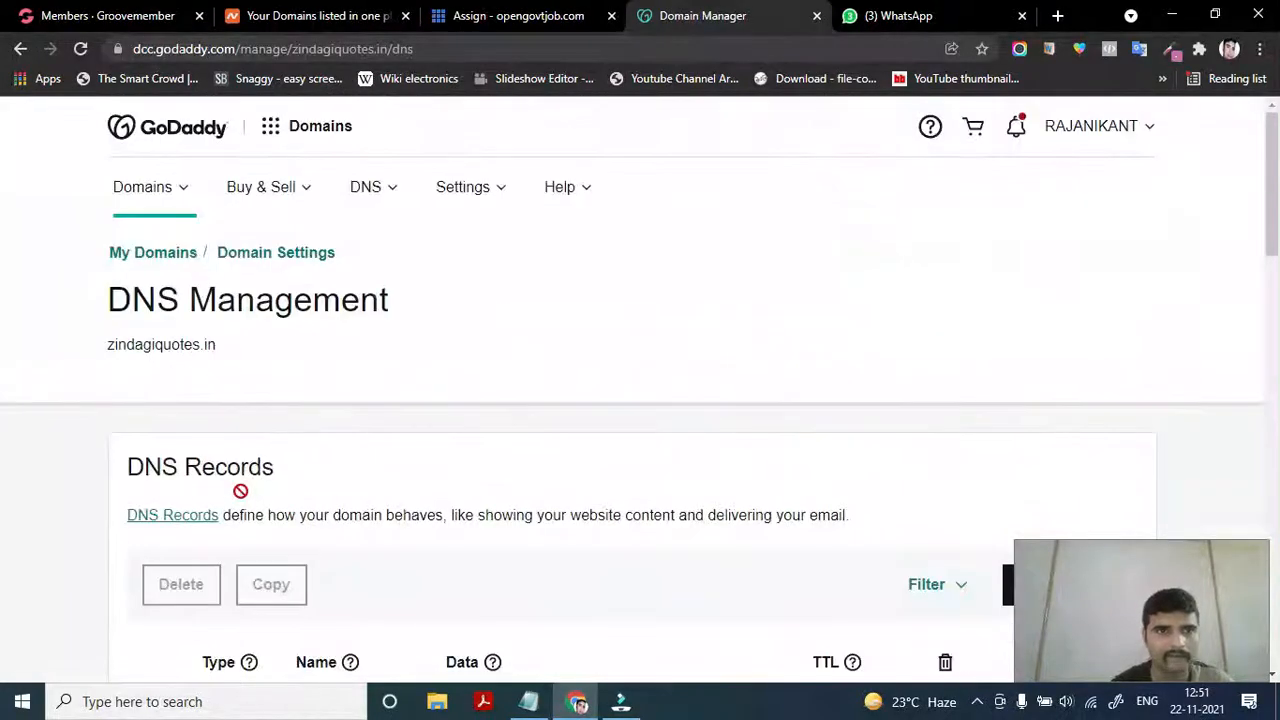
double_click(137, 344)
key("ctrl+c")
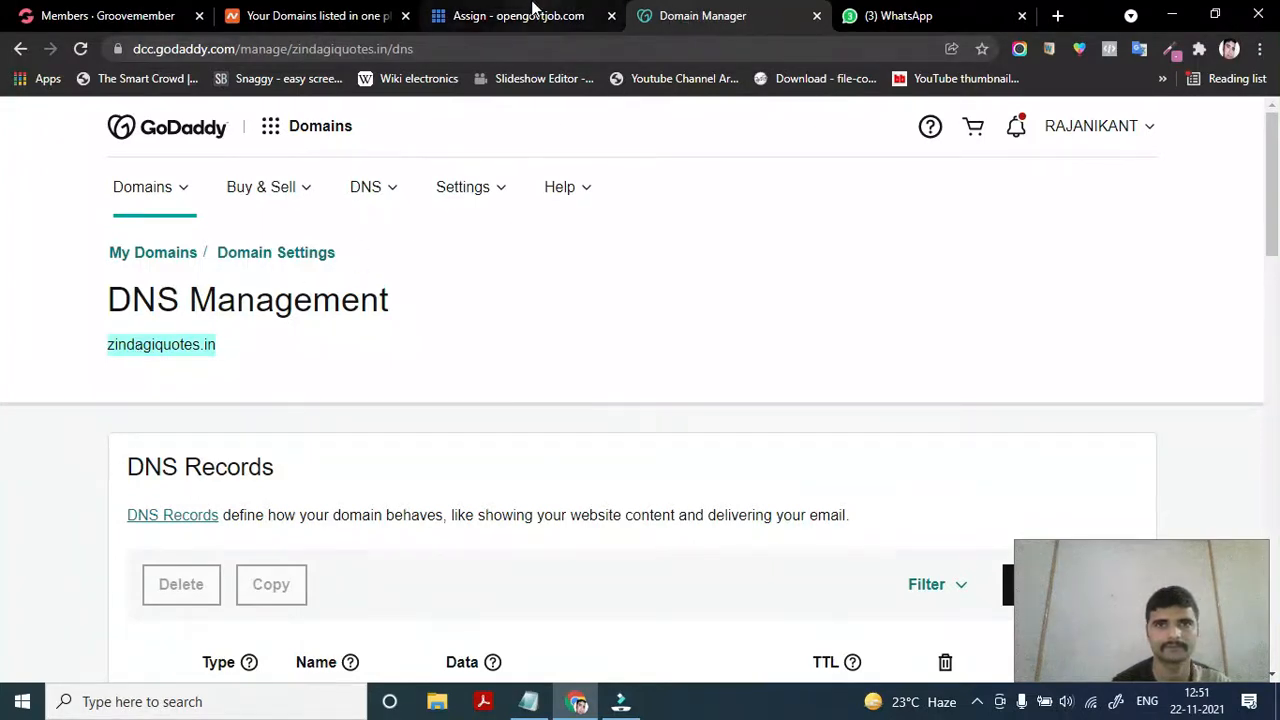
left_click(531, 14)
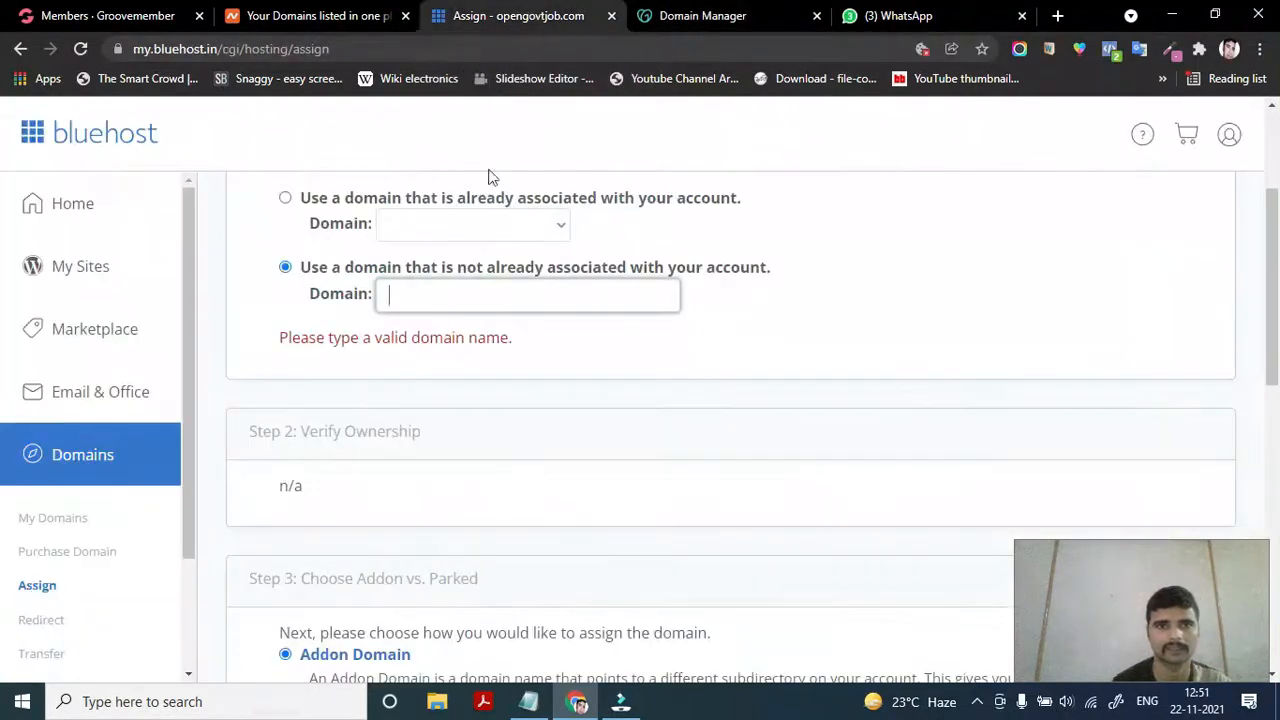
Paste zindagiquotes.in into Bluehost's Domain field so it asks for NS1/NS2.BLUEHOST.IN
left_click(458, 296)
key("ctrl+v")
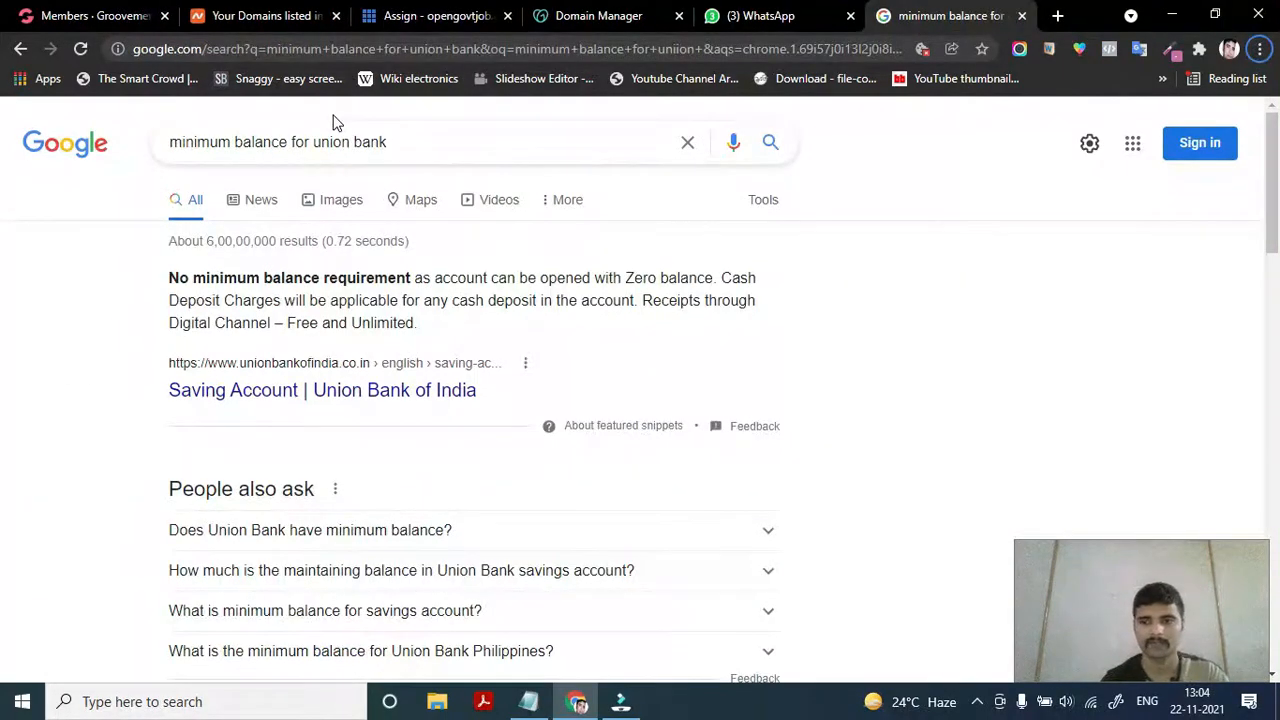
left_click(255, 10)
left_click(591, 13)
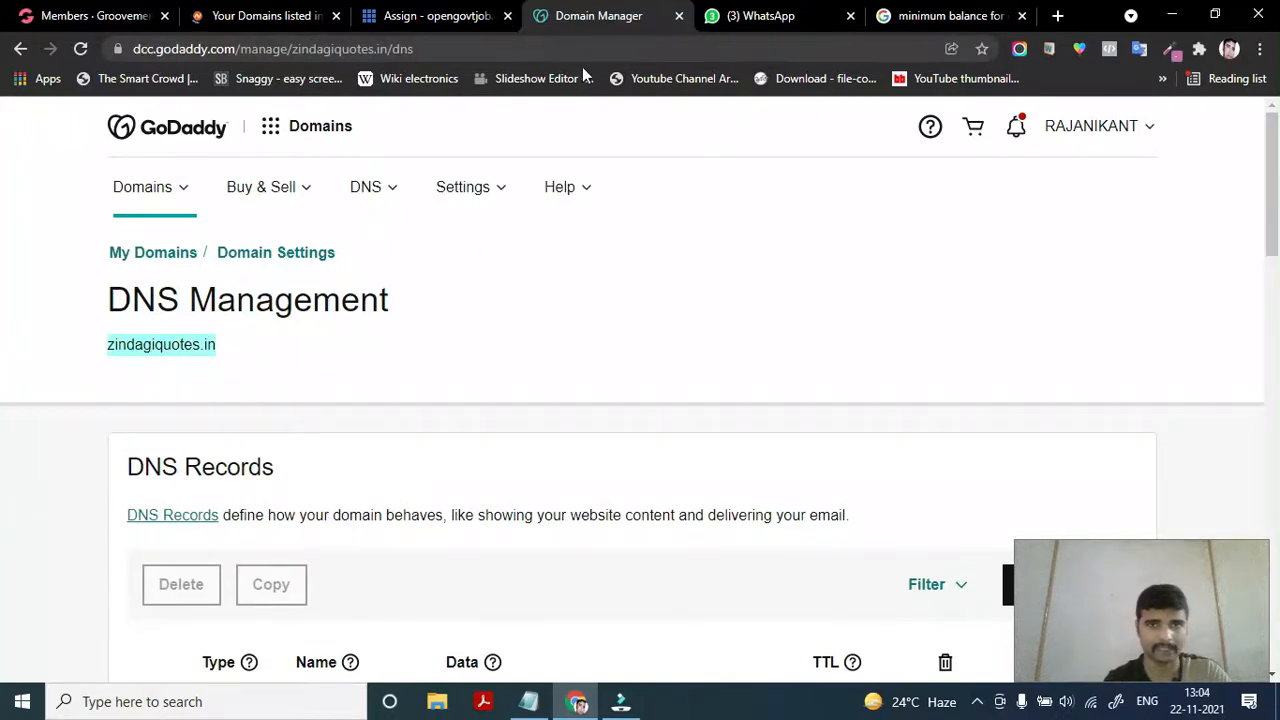
left_click(465, 10)
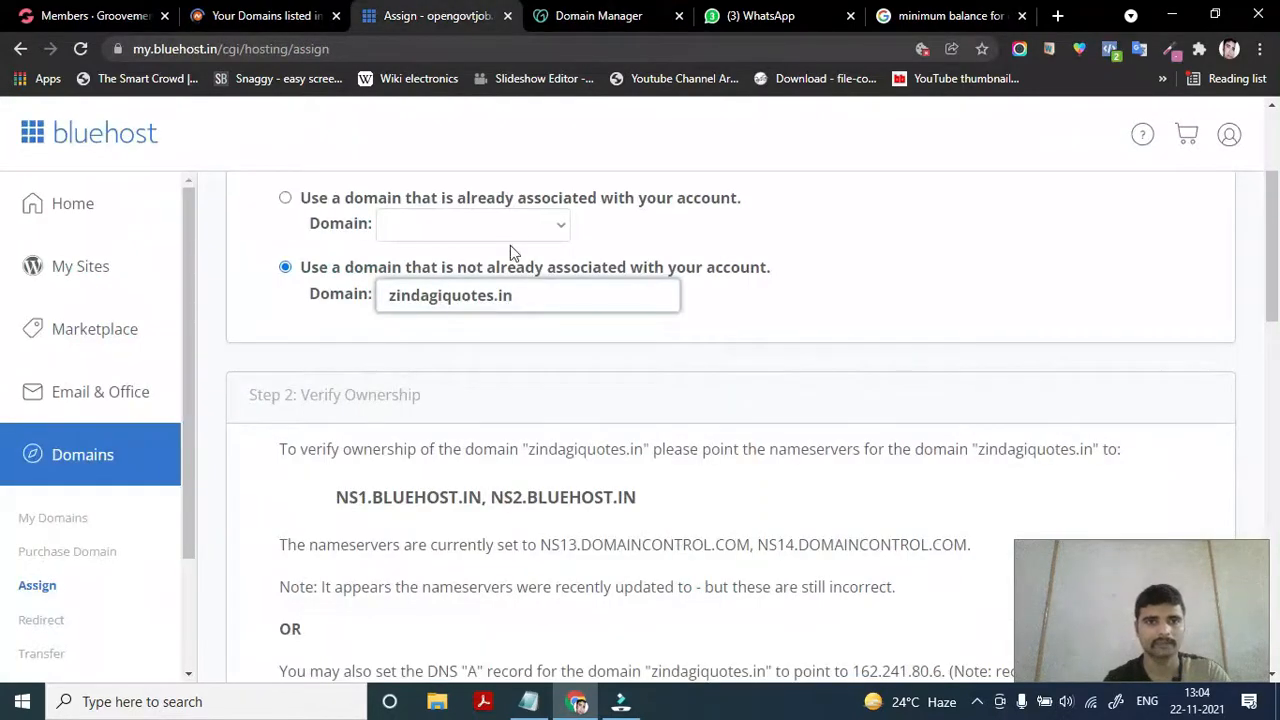
double_click(538, 288)
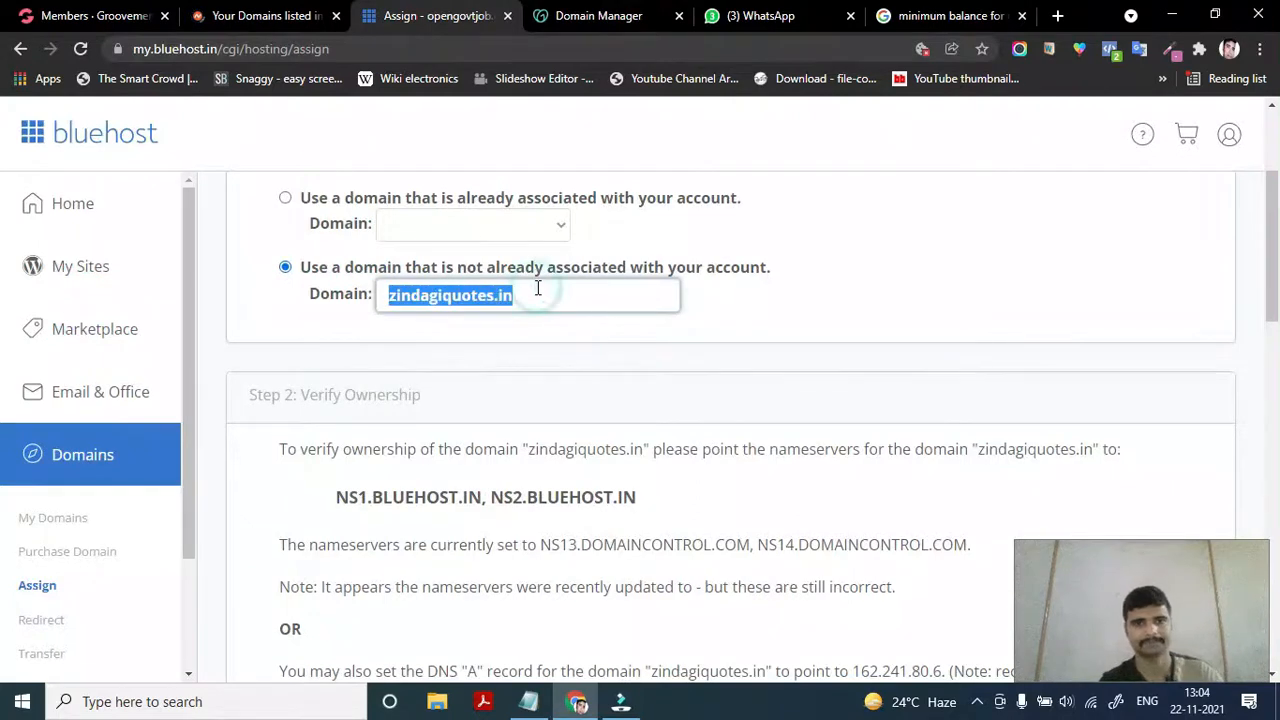
key("ctrl+v")
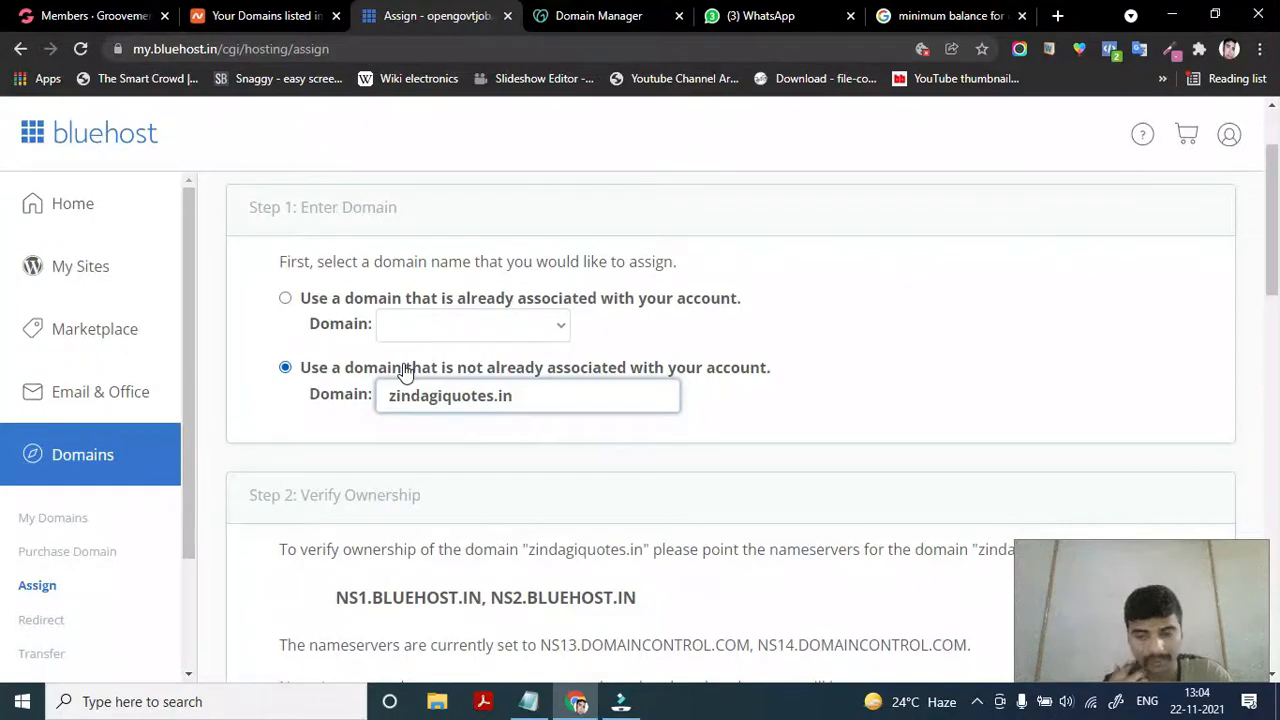
scroll(404, 368, "down", 2)
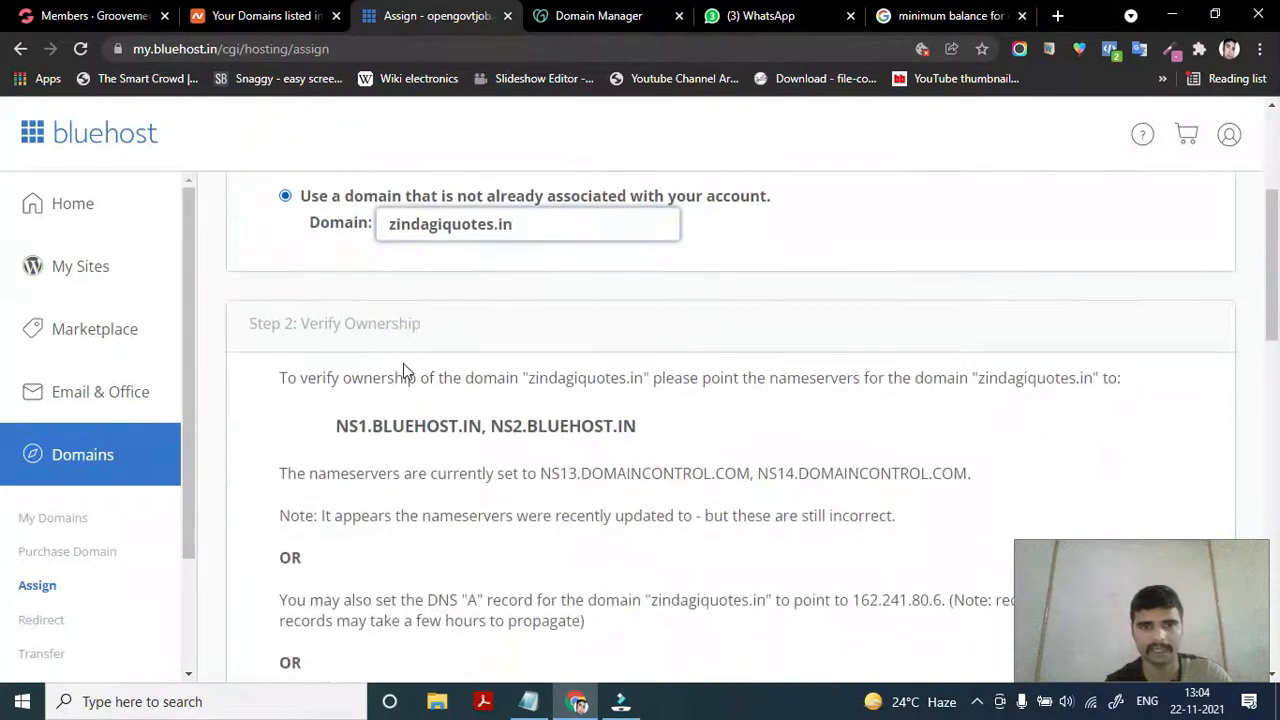
scroll(404, 368, "up", 1)
scroll(436, 440, "down", 1)
scroll(436, 438, "up", 1)
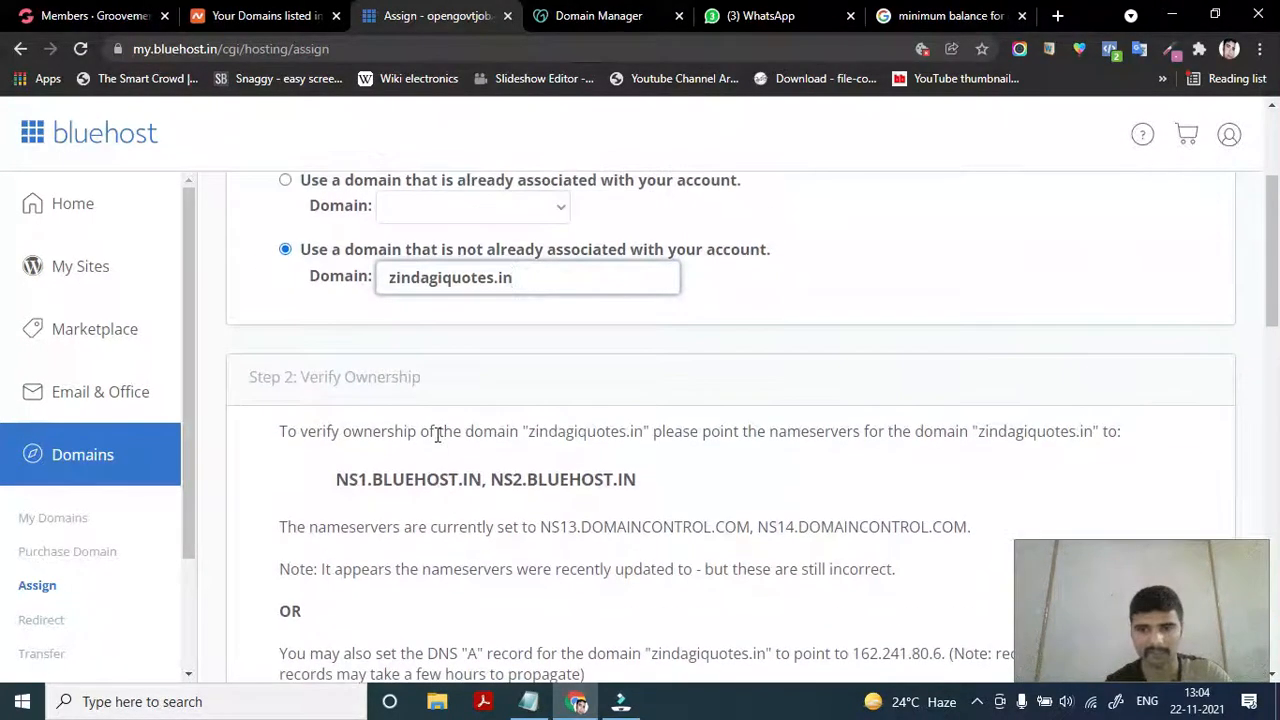
scroll(426, 506, "down", 1)
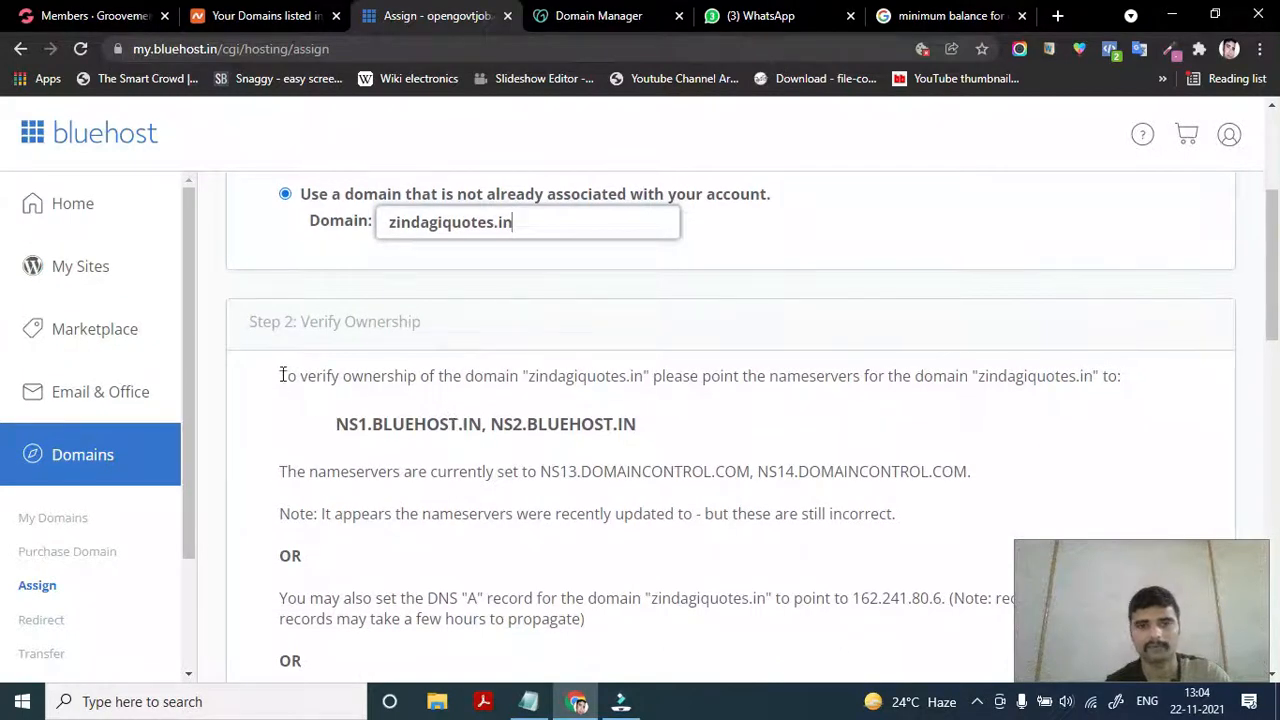
scroll(343, 457, "down", 1)
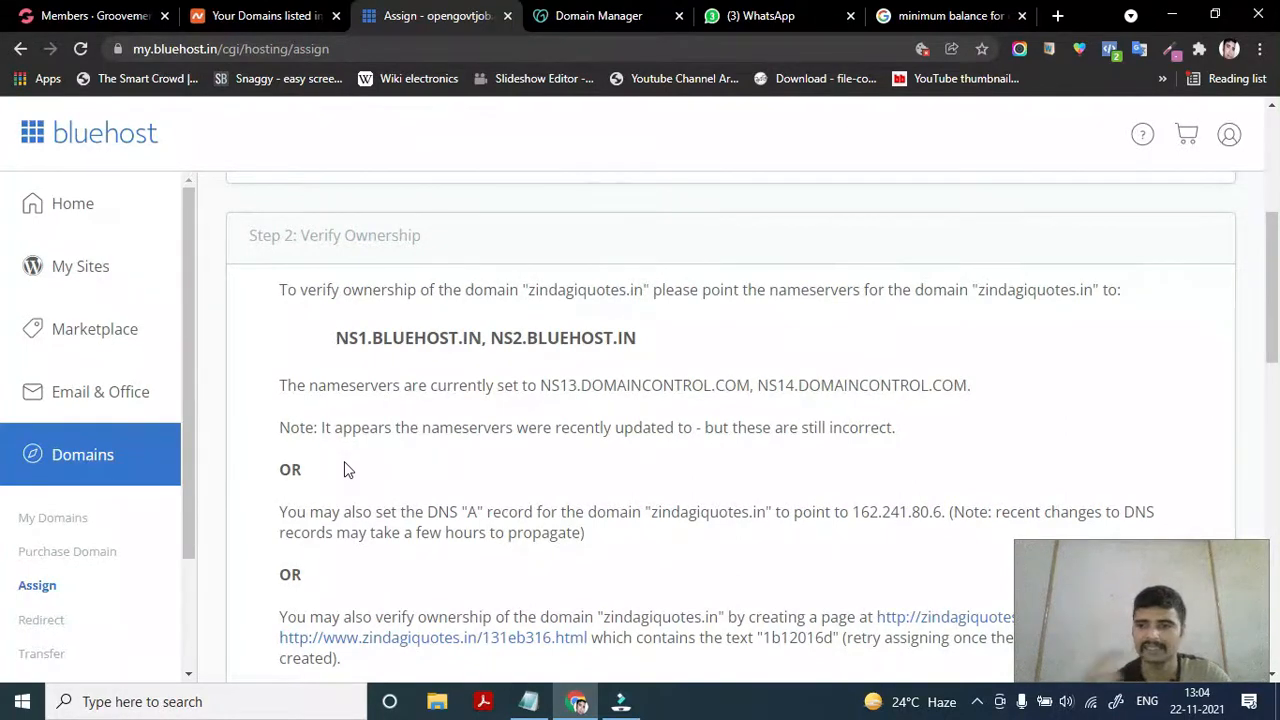
scroll(344, 469, "down", 1)
scroll(297, 423, "down", 3)
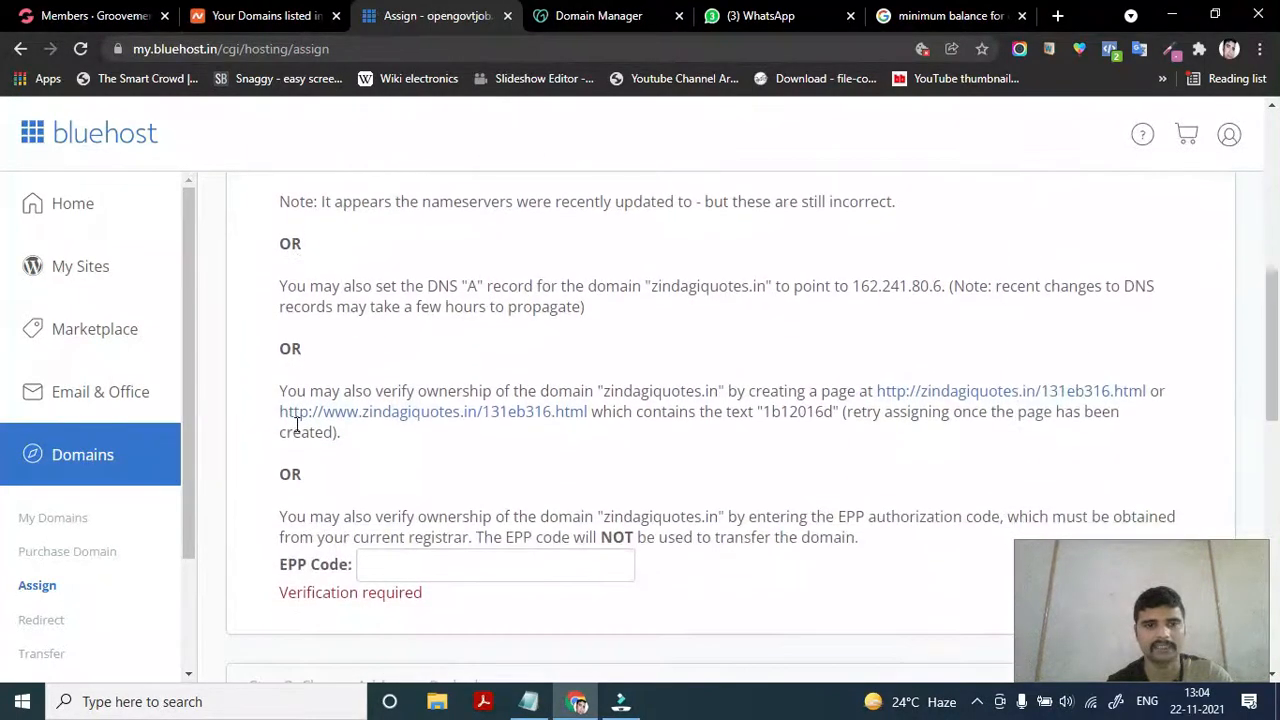
scroll(298, 449, "up", 1)
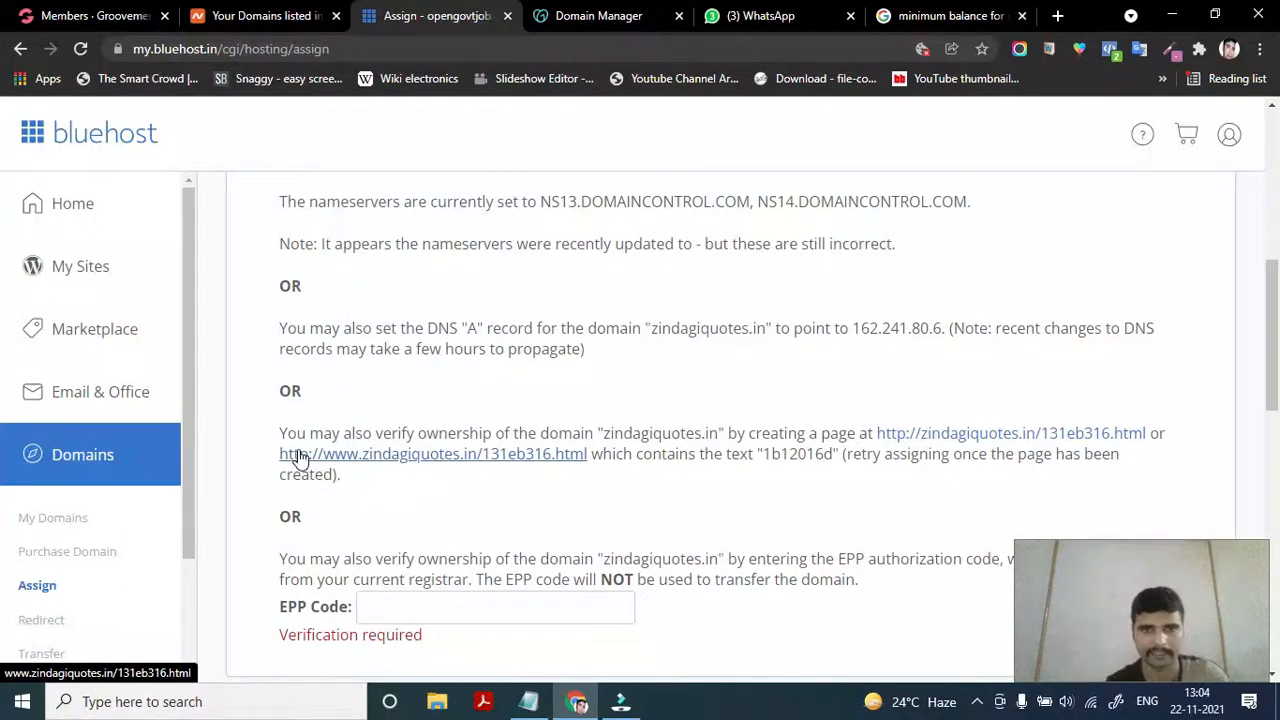
scroll(298, 456, "up", 1)
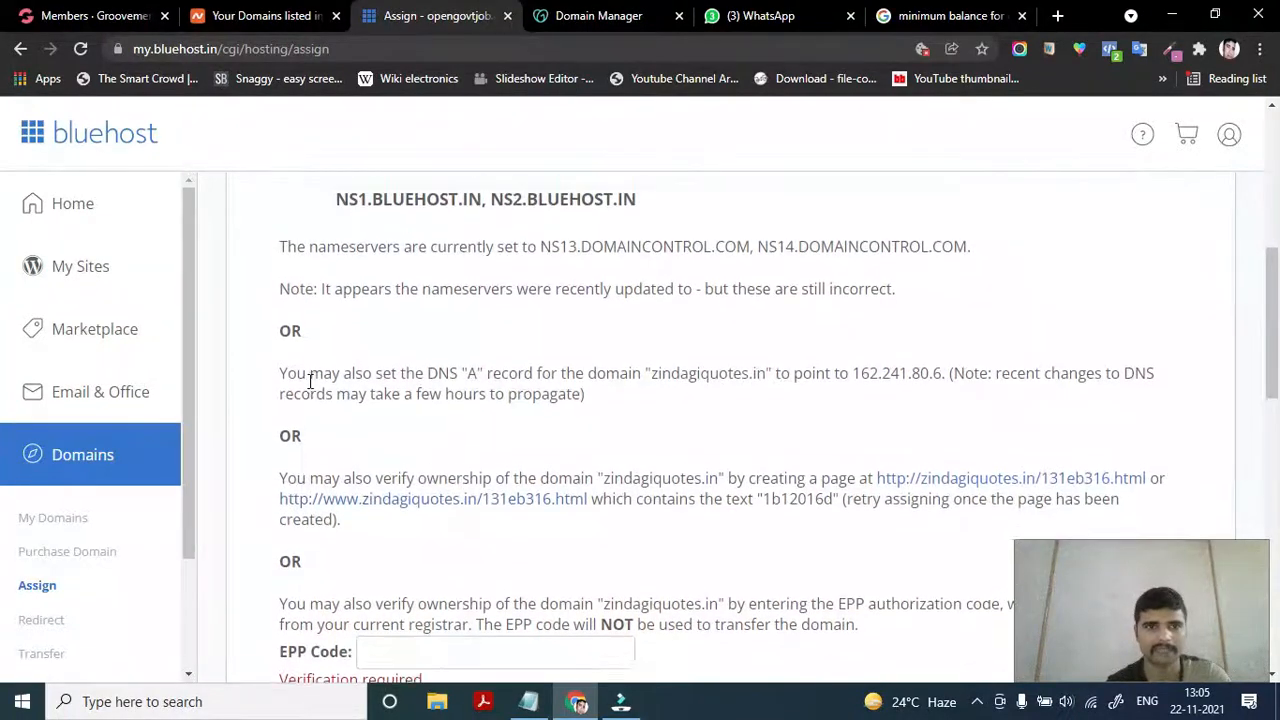
scroll(310, 385, "up", 1)
scroll(305, 393, "up", 1)
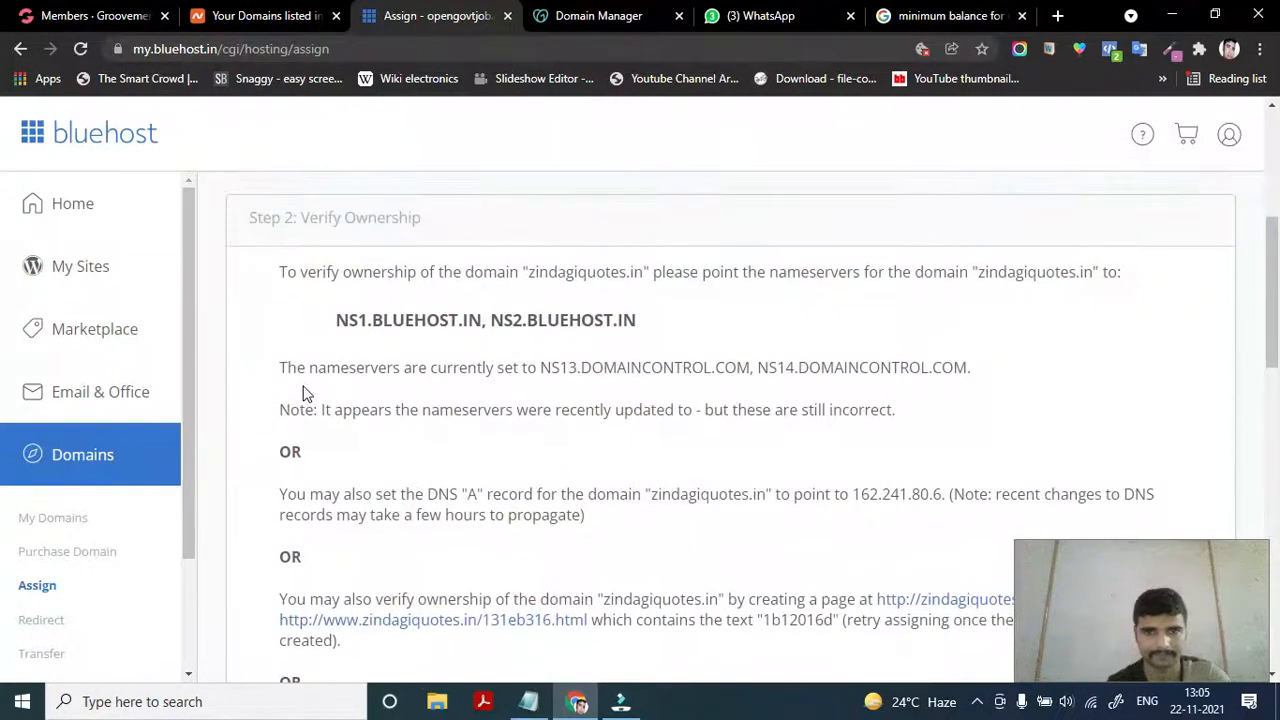
scroll(385, 445, "down", 1)
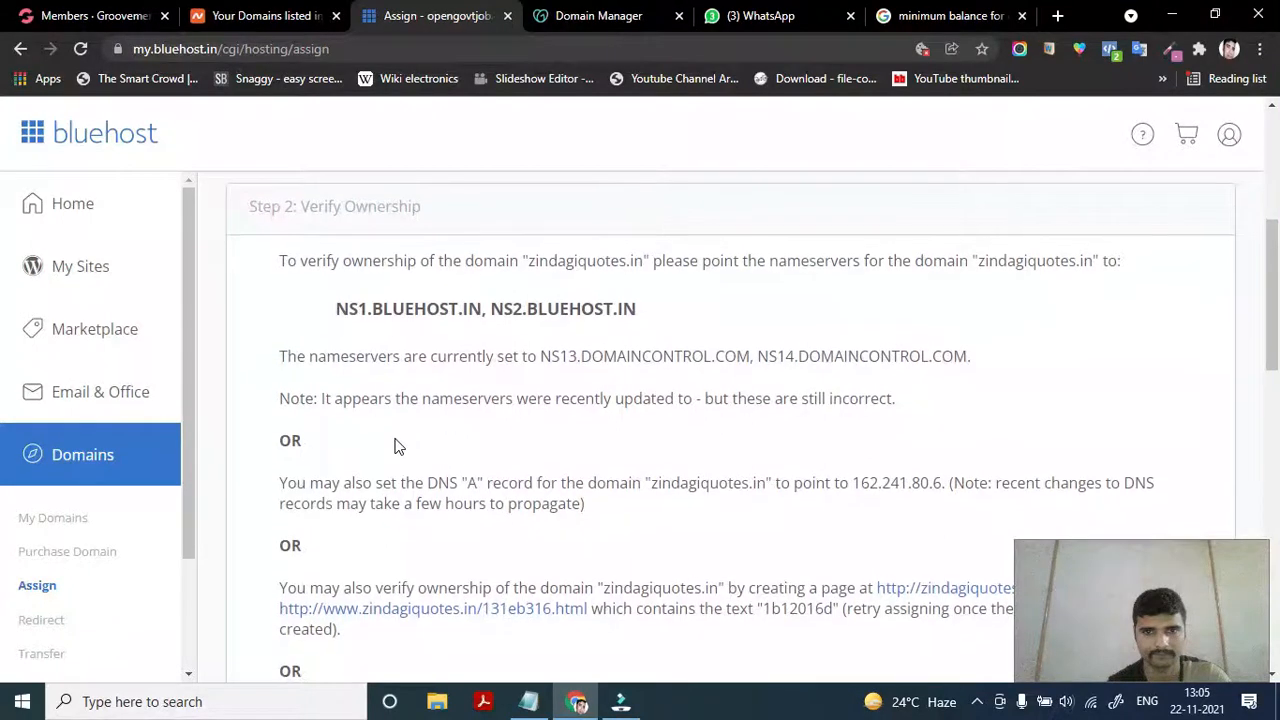
scroll(395, 445, "down", 1)
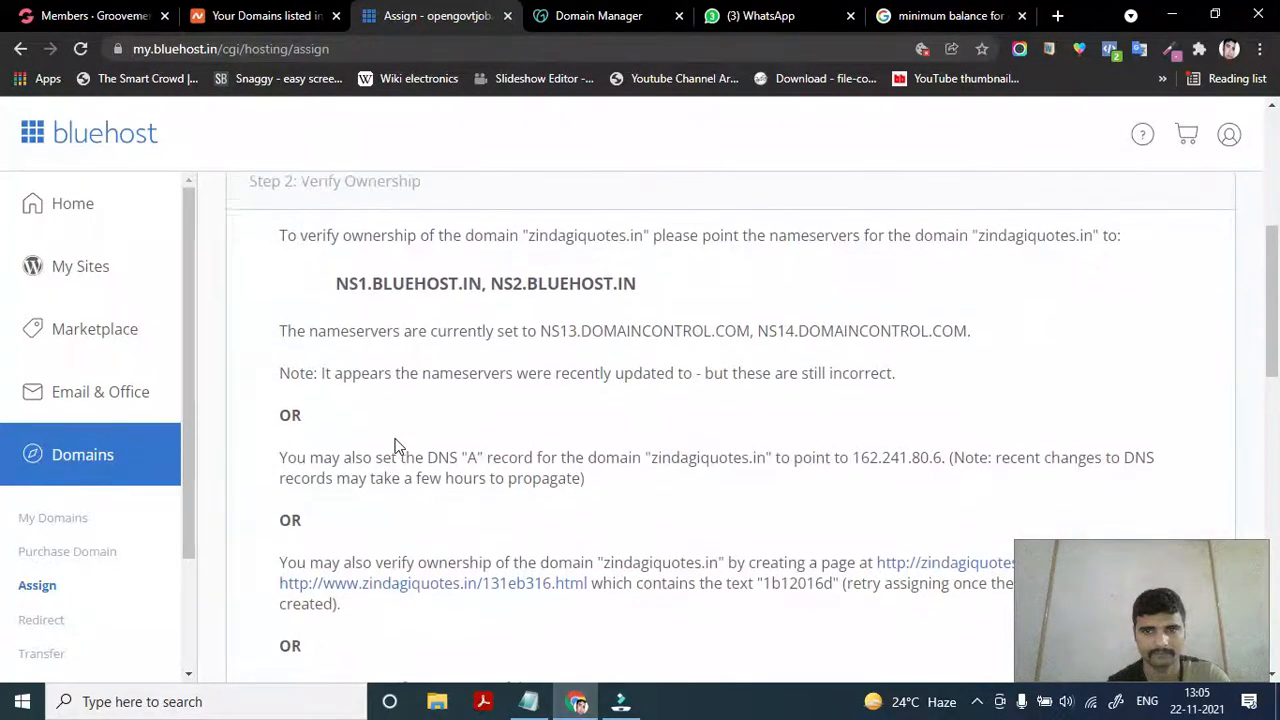
scroll(396, 438, "up", 1)
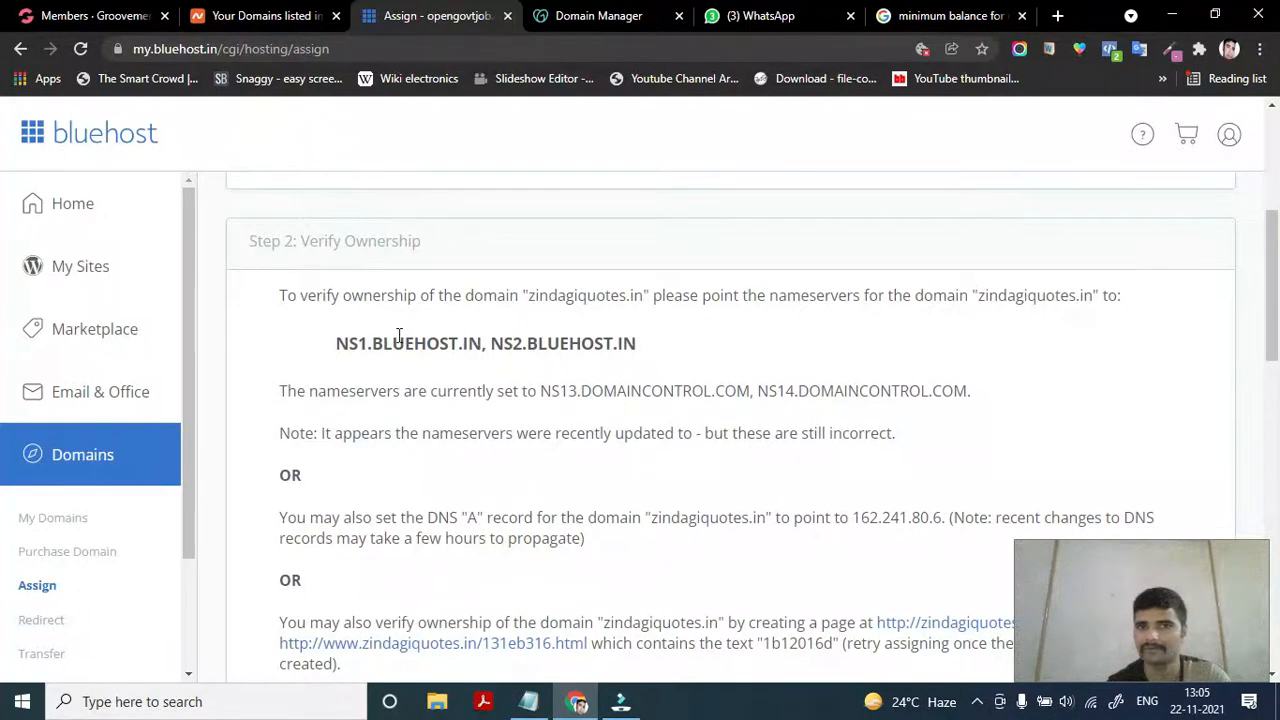
scroll(400, 337, "down", 1)
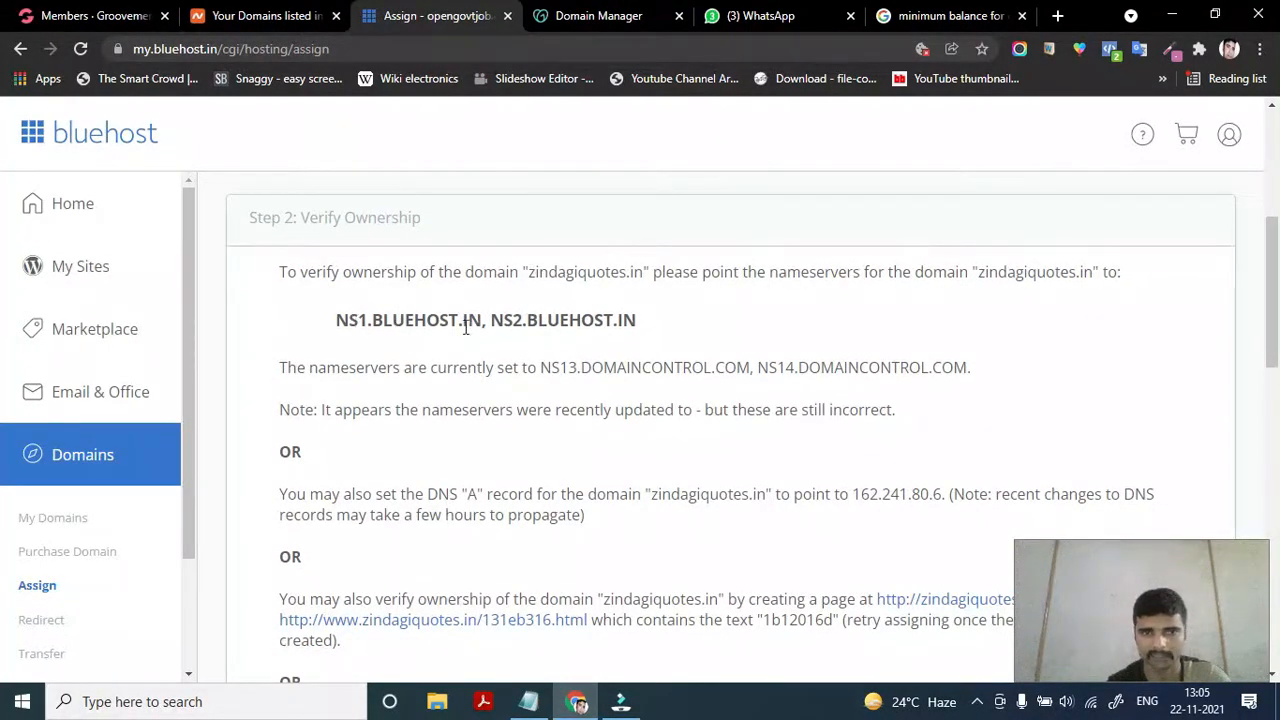
scroll(443, 445, "down", 1)
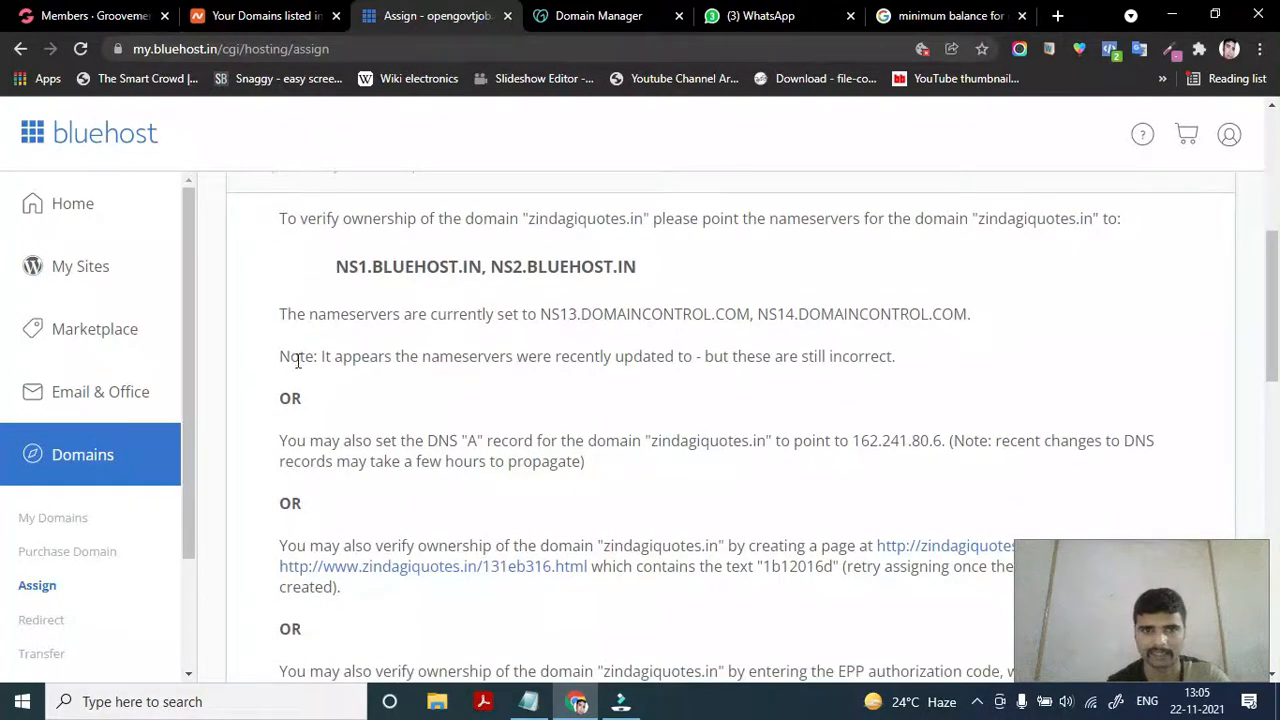
scroll(298, 425, "down", 1)
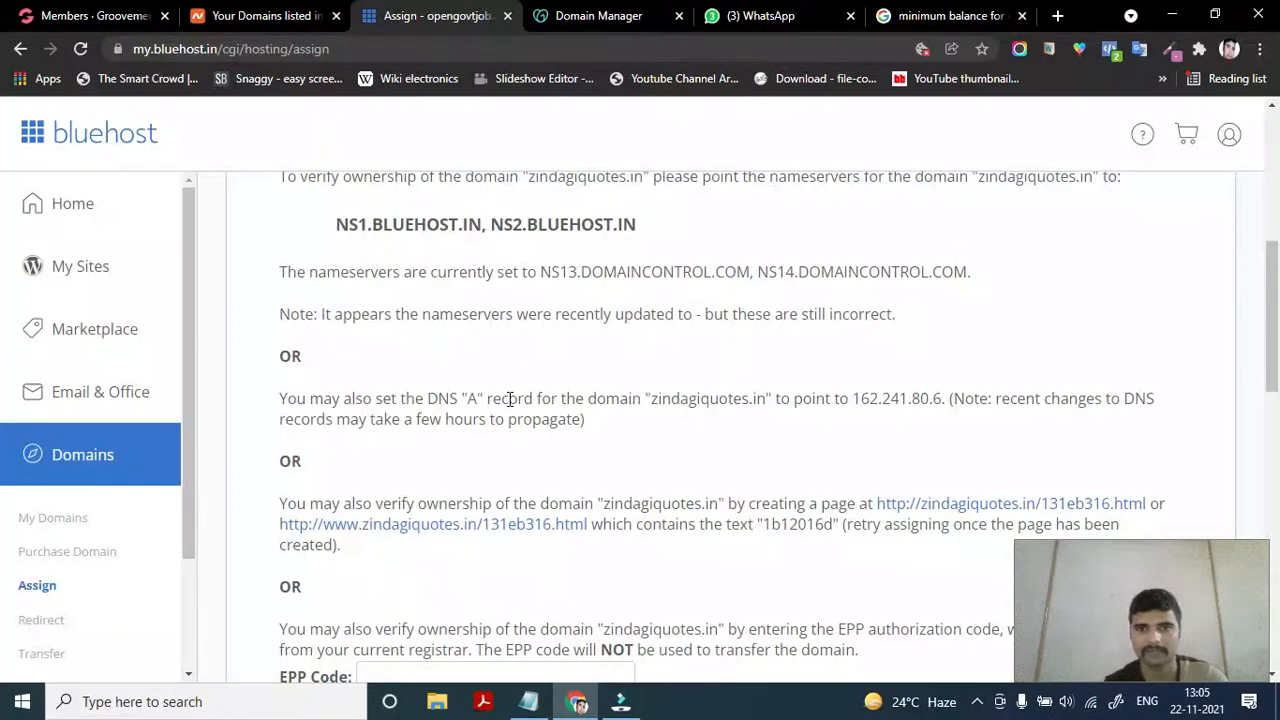
double_click(900, 397)
left_click(900, 397)
left_click(903, 397)
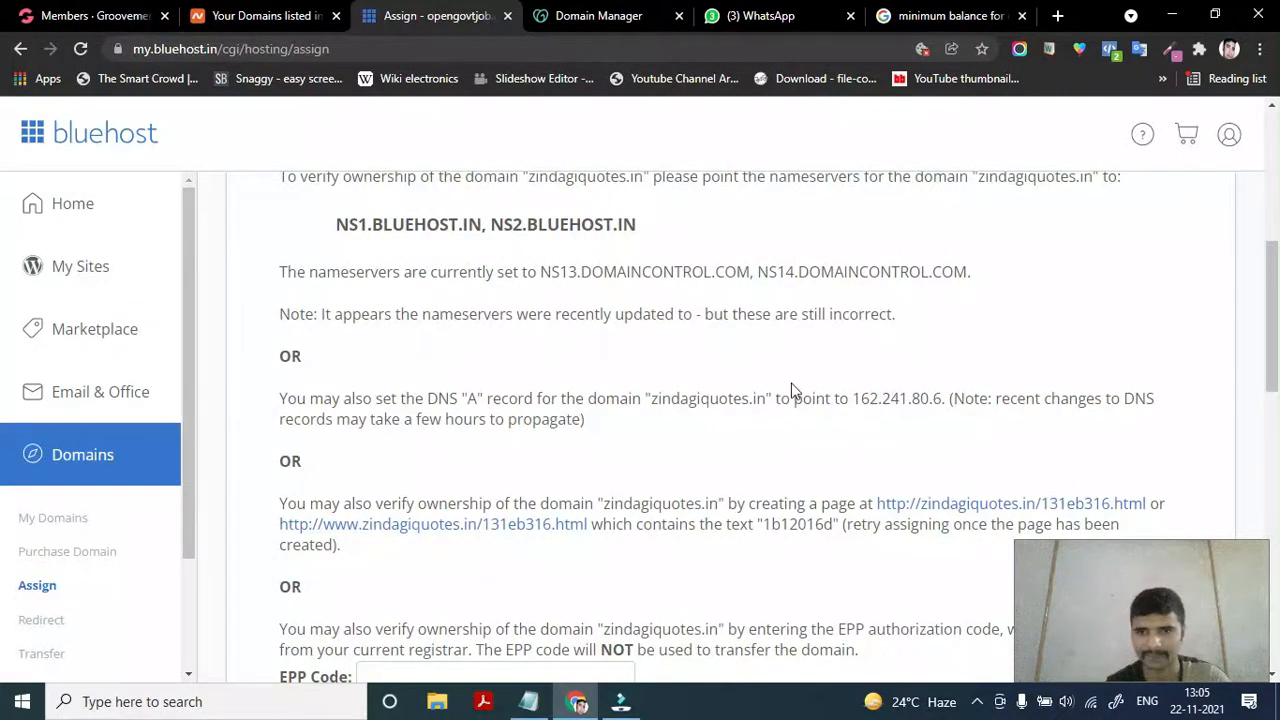
left_click(562, 12)
scroll(297, 414, "down", 4)
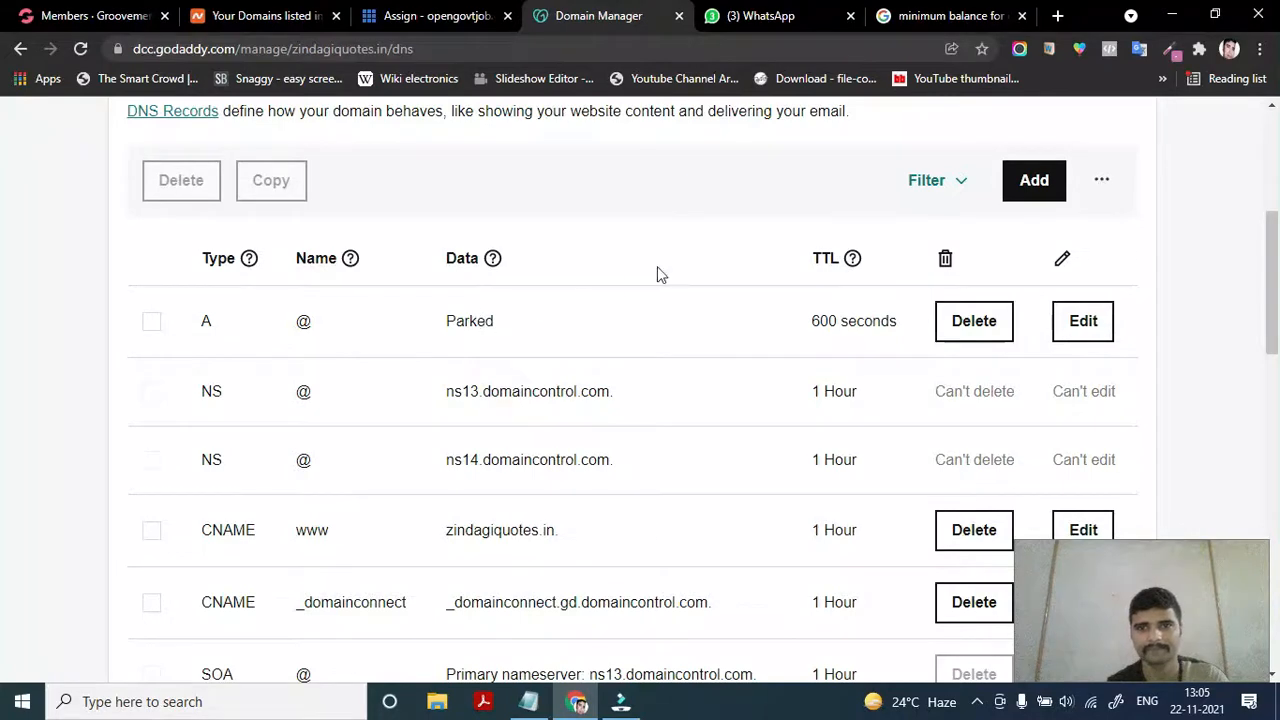
left_click(424, 12)
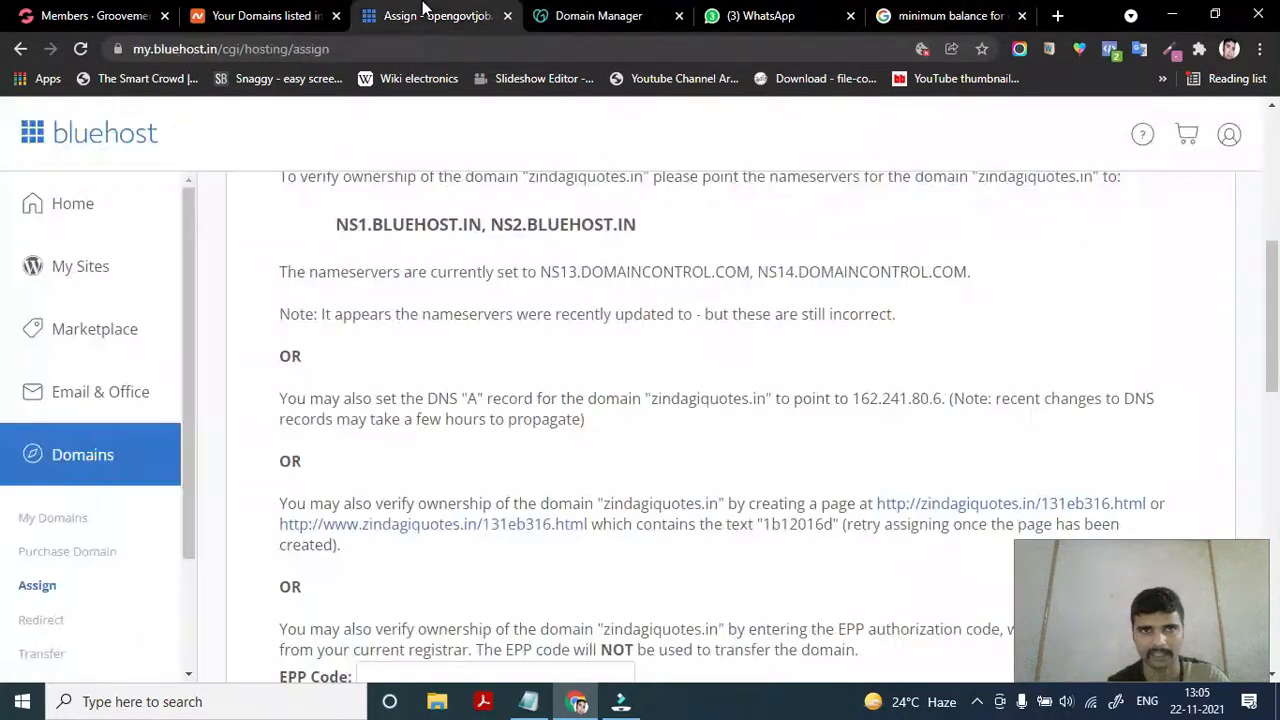
left_click_drag(853, 398, 943, 399)
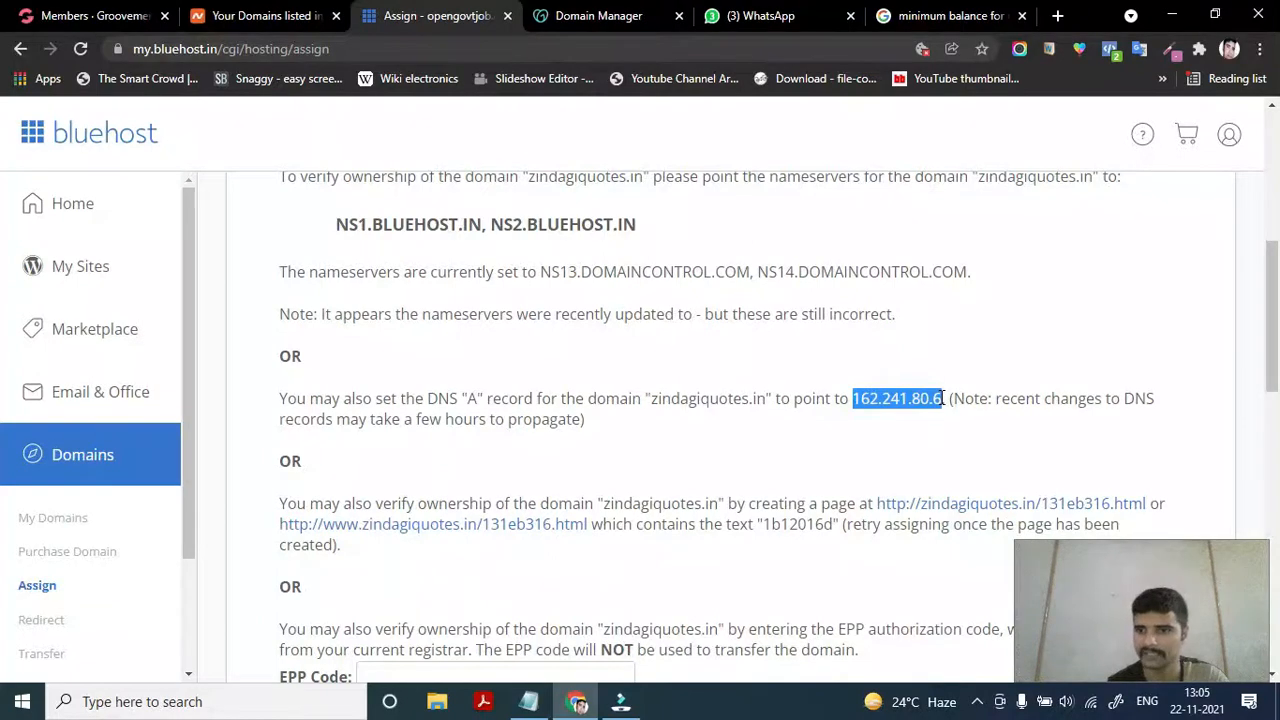
scroll(660, 441, "down", 1)
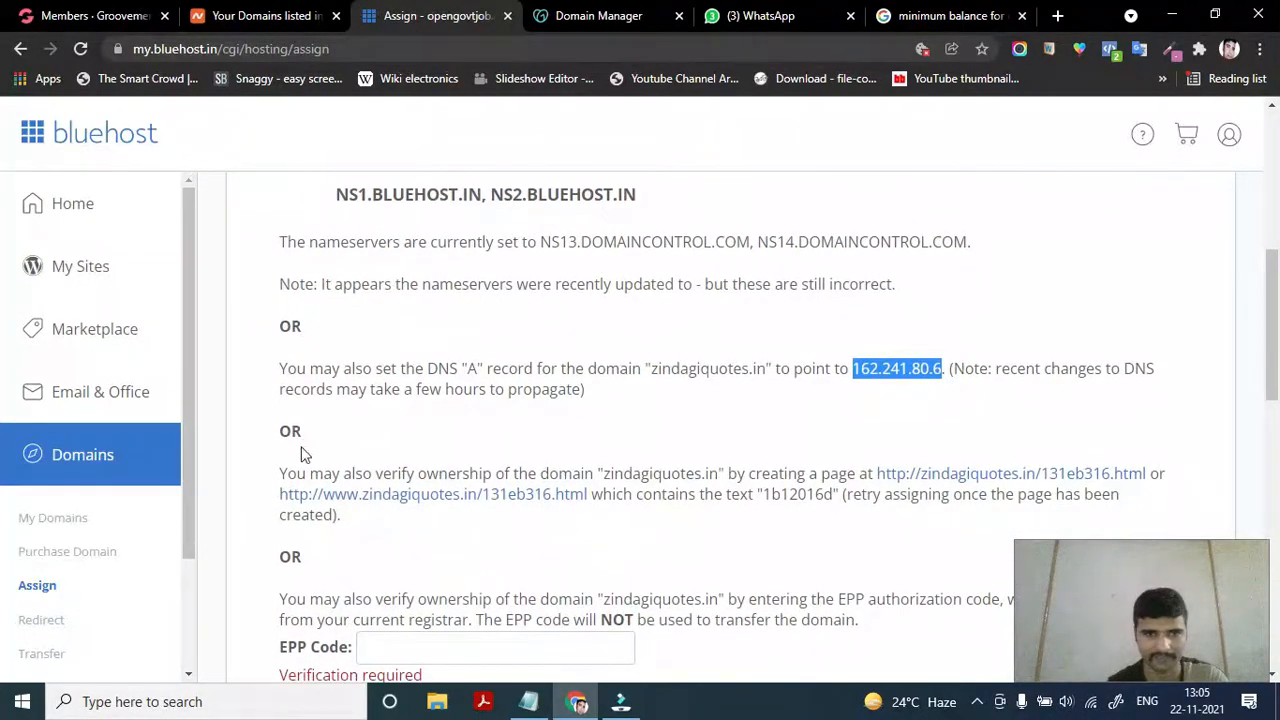
scroll(305, 455, "down", 1)
left_click(765, 408)
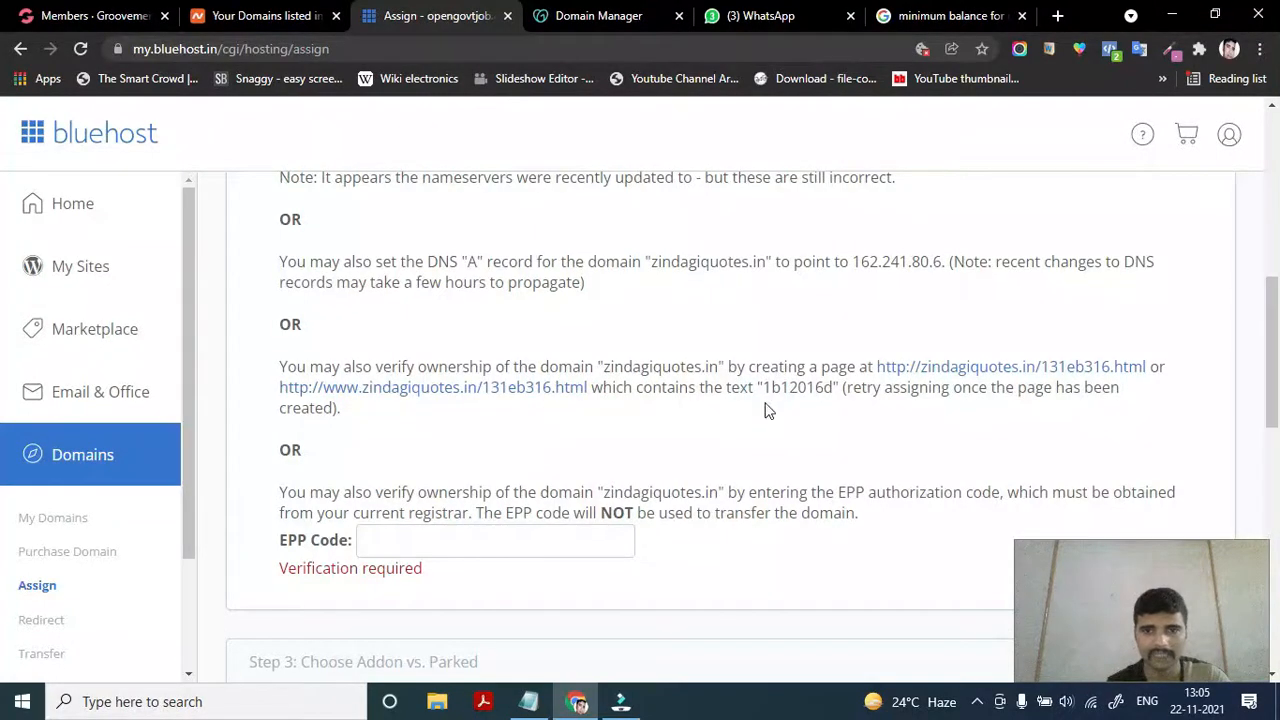
triple_click(776, 387)
left_click(771, 386)
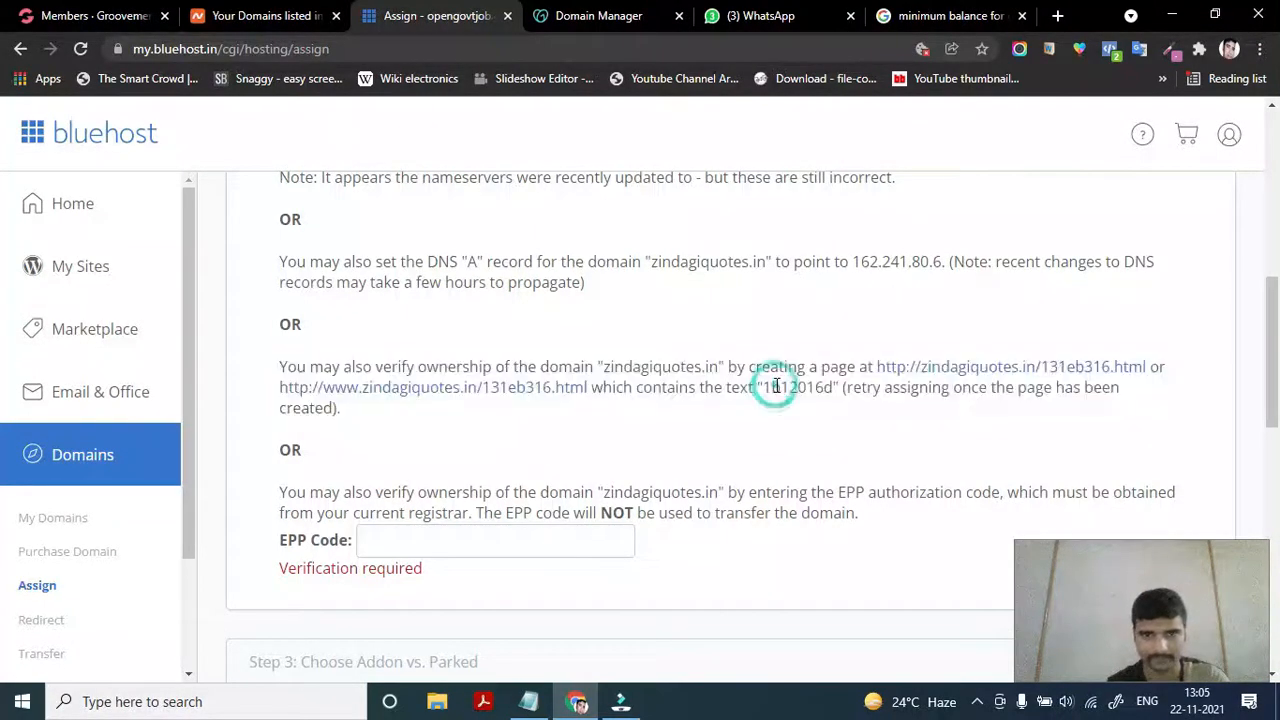
scroll(766, 475, "down", 1)
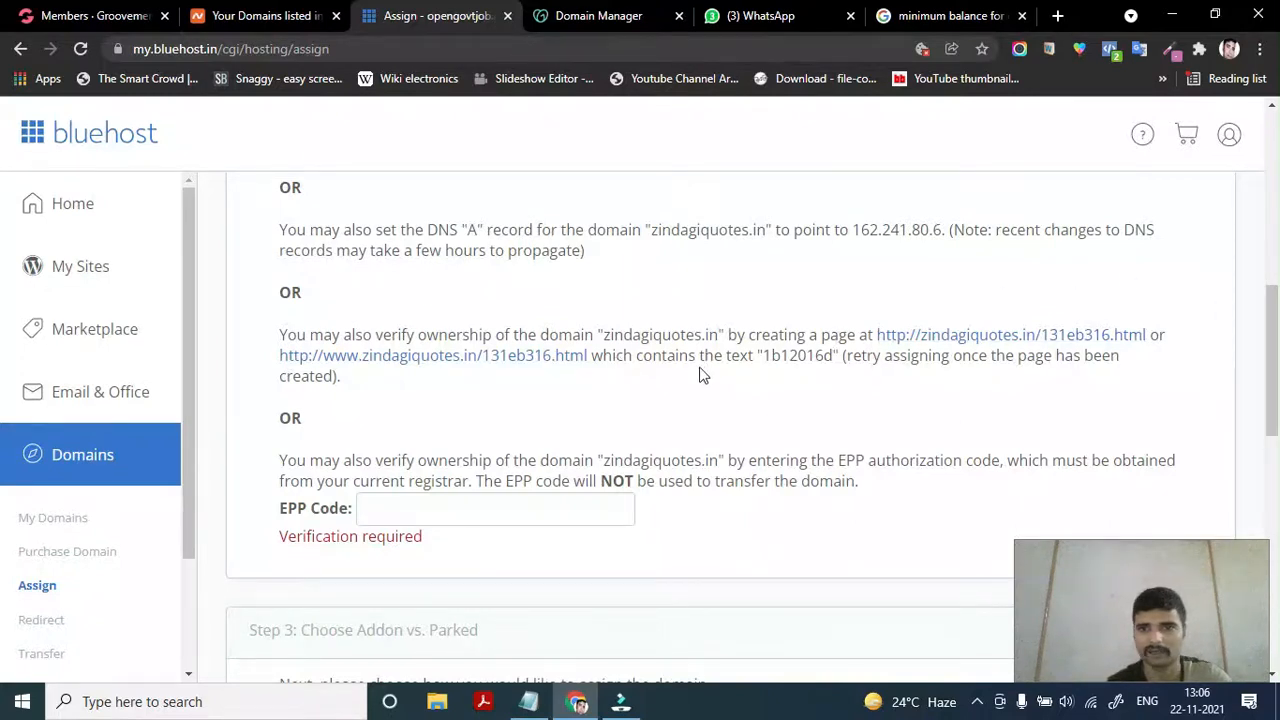
double_click(790, 356)
left_click(790, 356)
left_click(790, 356)
double_click(790, 356)
key("ctrl+c")
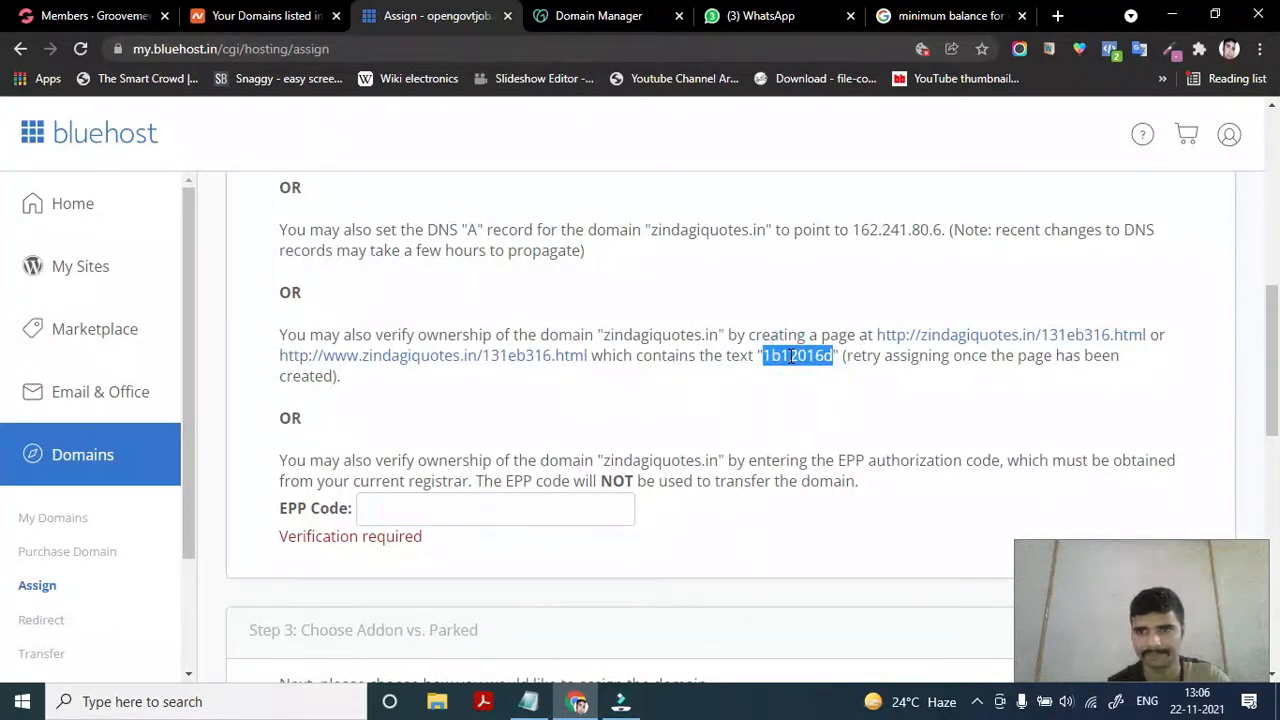
Read the EPP authorization code note and place the cursor in the EPP Code field
scroll(680, 388, "down", 1)
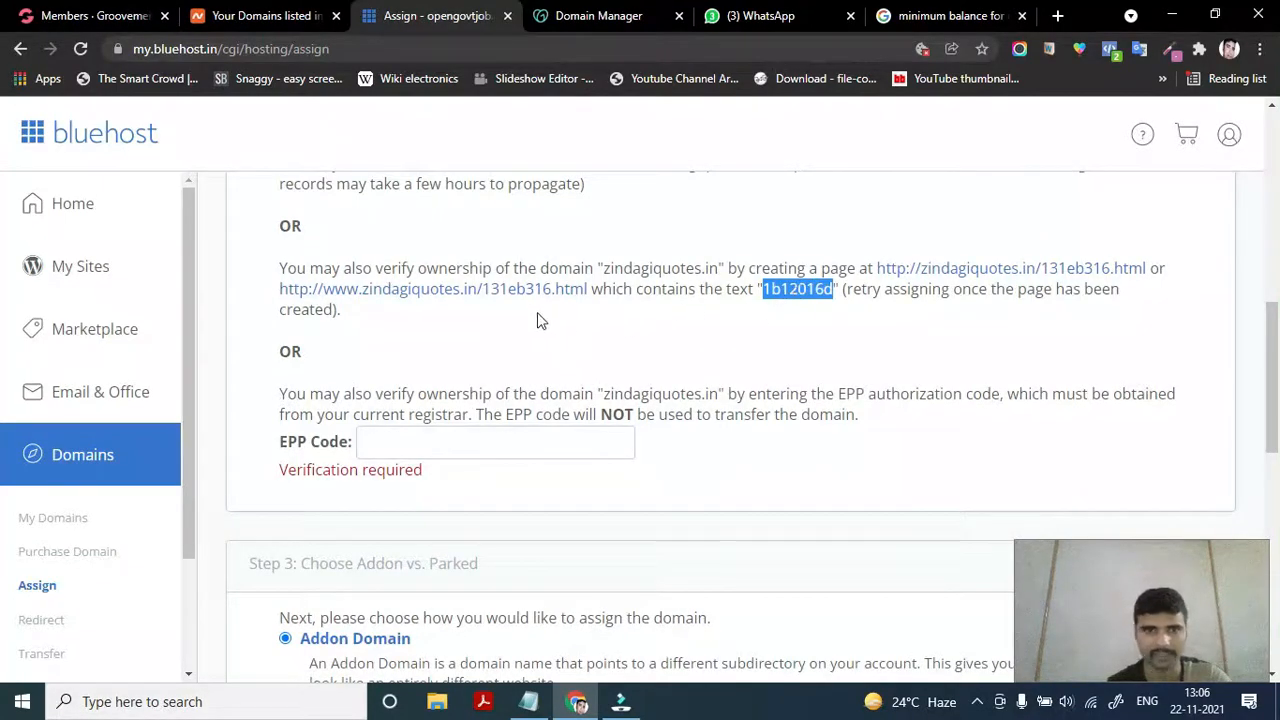
scroll(501, 320, "up", 1)
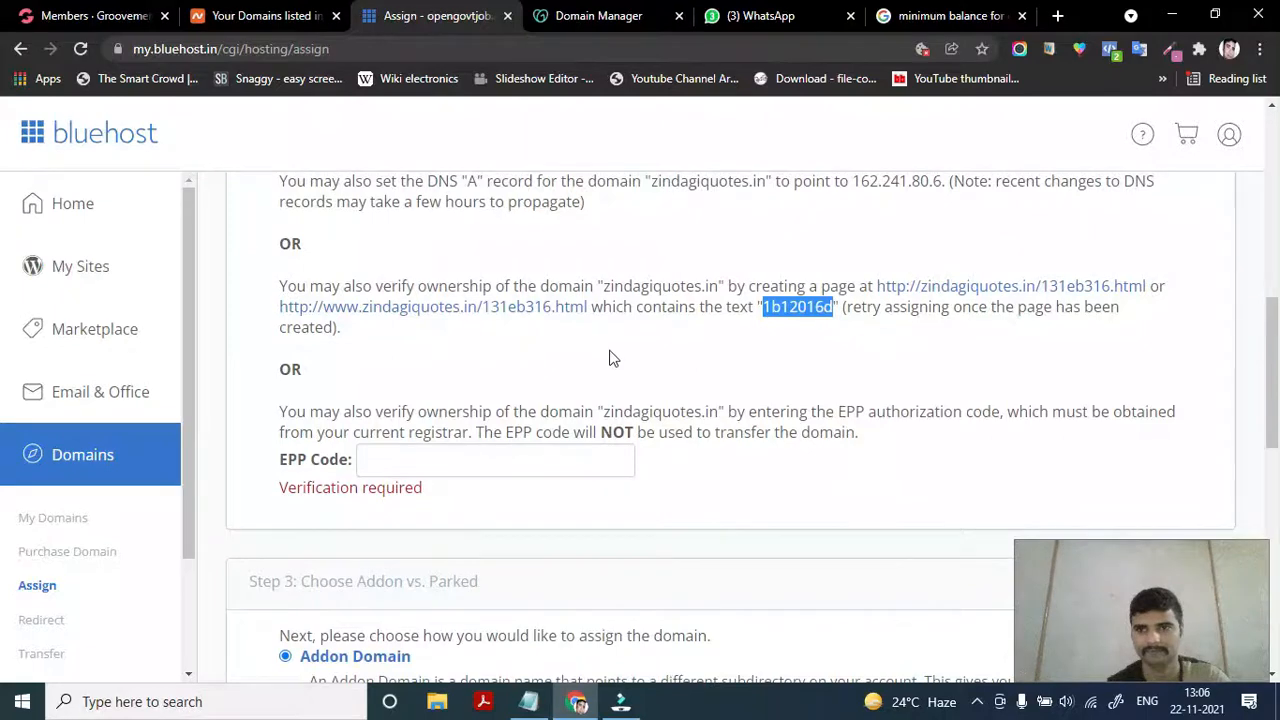
scroll(614, 361, "down", 1)
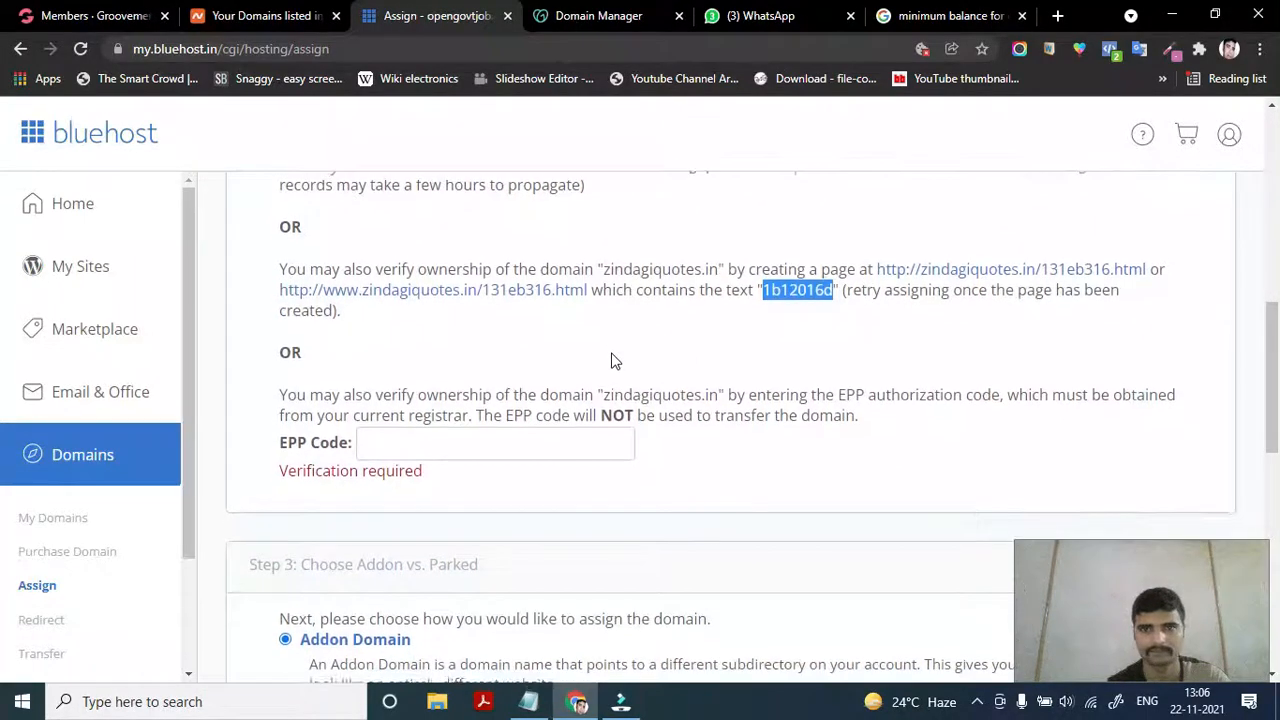
left_click(700, 328)
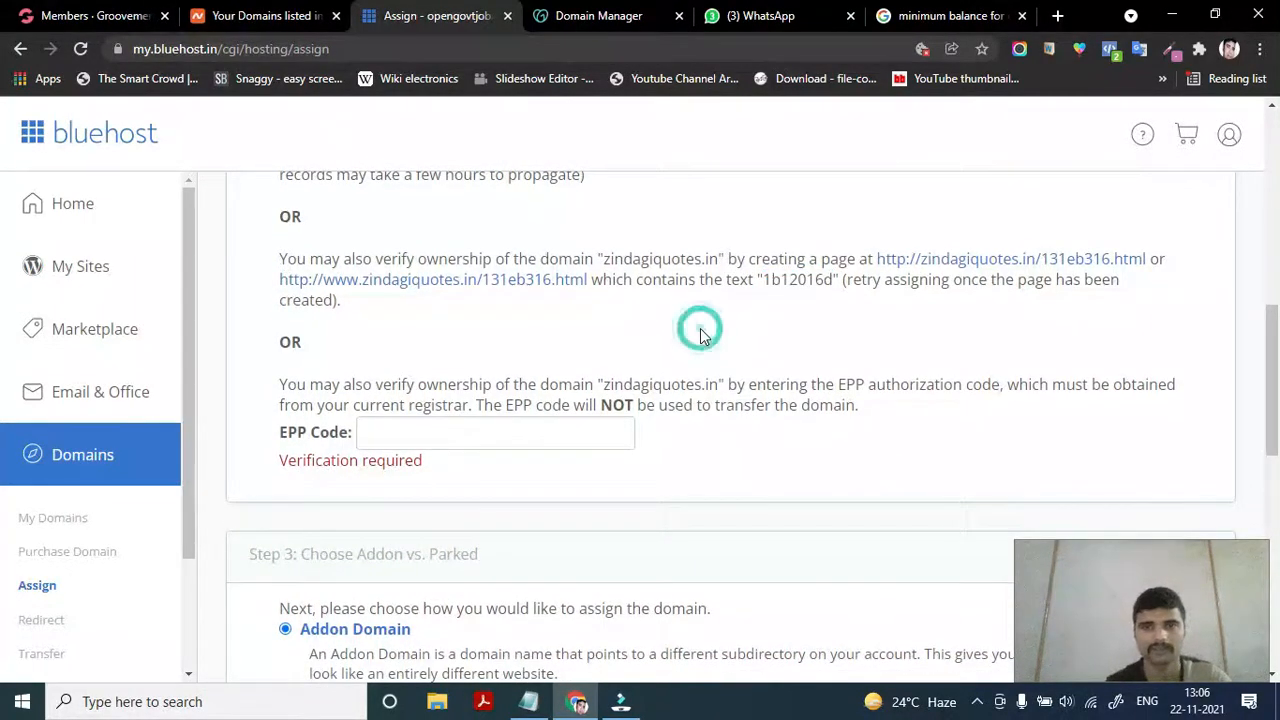
scroll(637, 390, "down", 1)
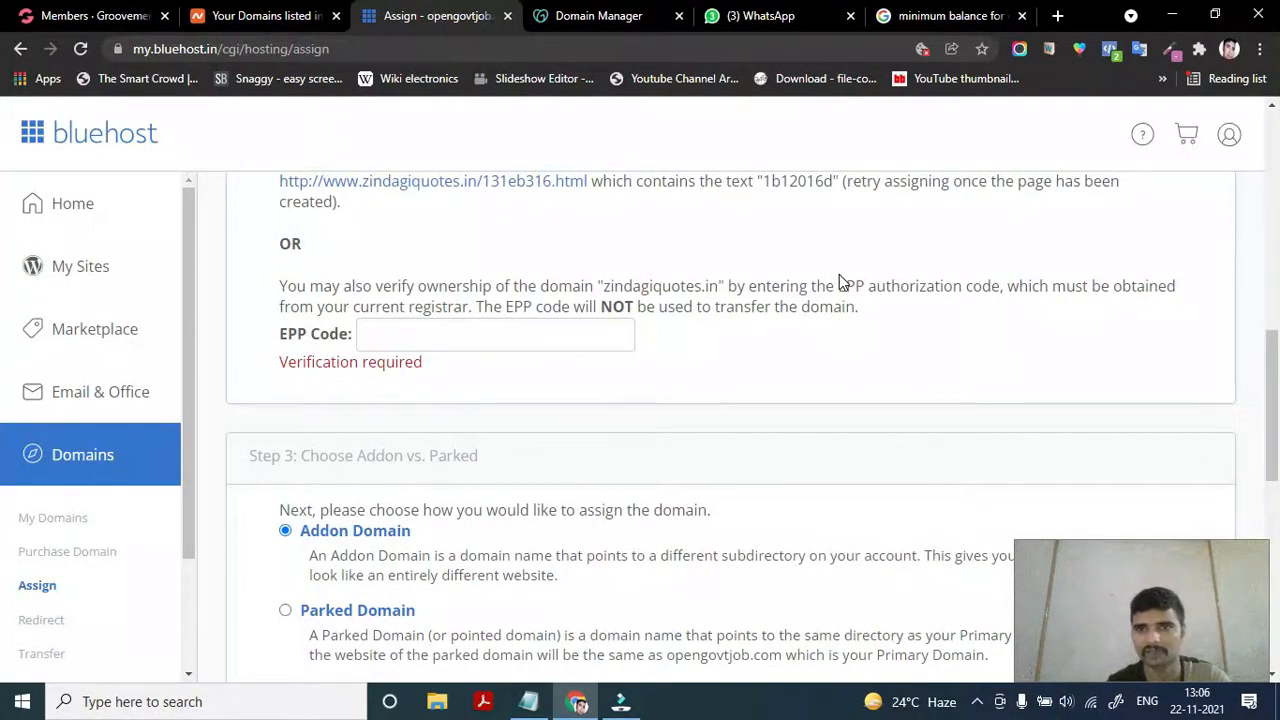
left_click_drag(838, 286, 992, 287)
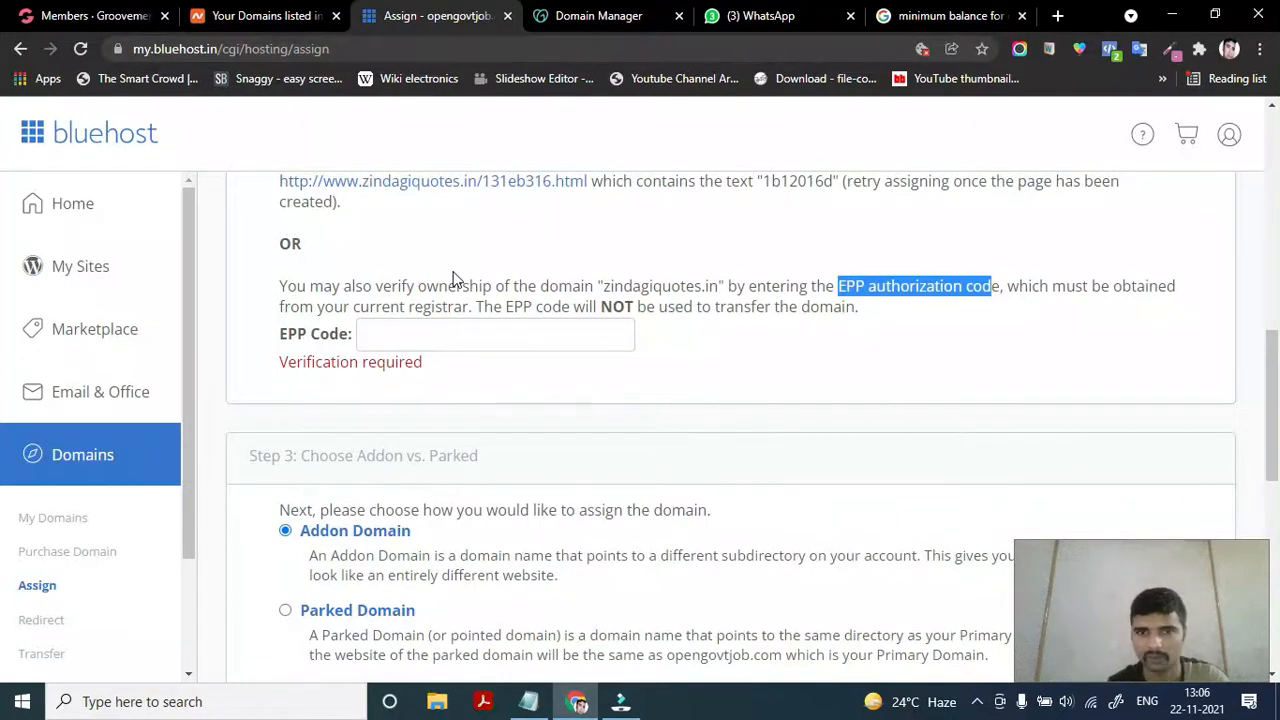
left_click(413, 337)
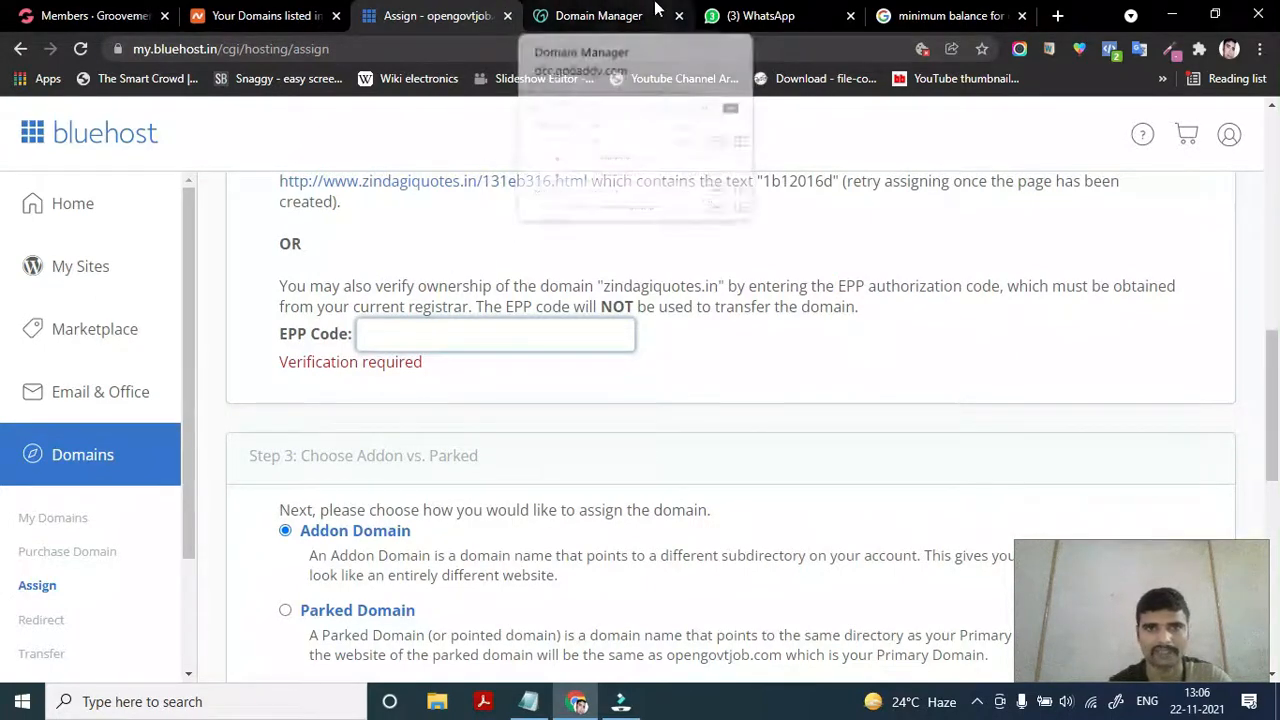
Look over zindagiquotes.in's DNS records in GoDaddy, then return to Bluehost
left_click(615, 15)
scroll(318, 410, "down", 8)
scroll(318, 407, "down", 6)
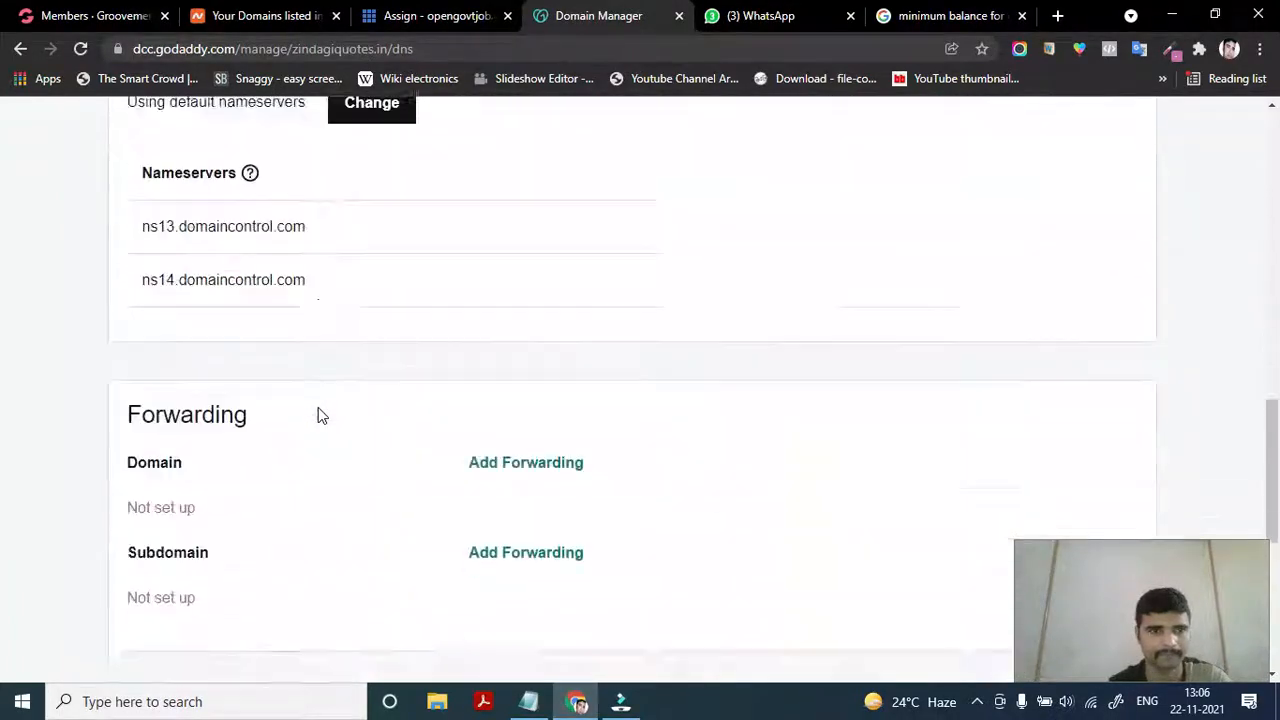
scroll(318, 407, "up", 10)
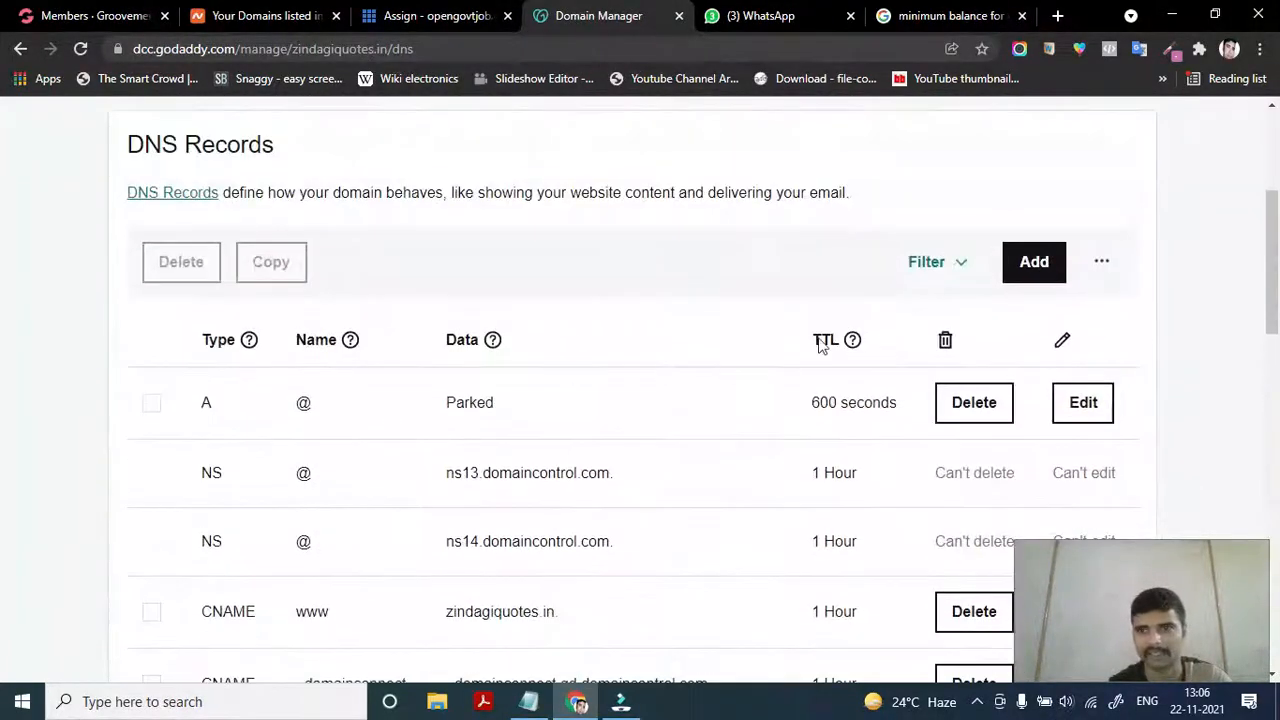
left_click(1100, 265)
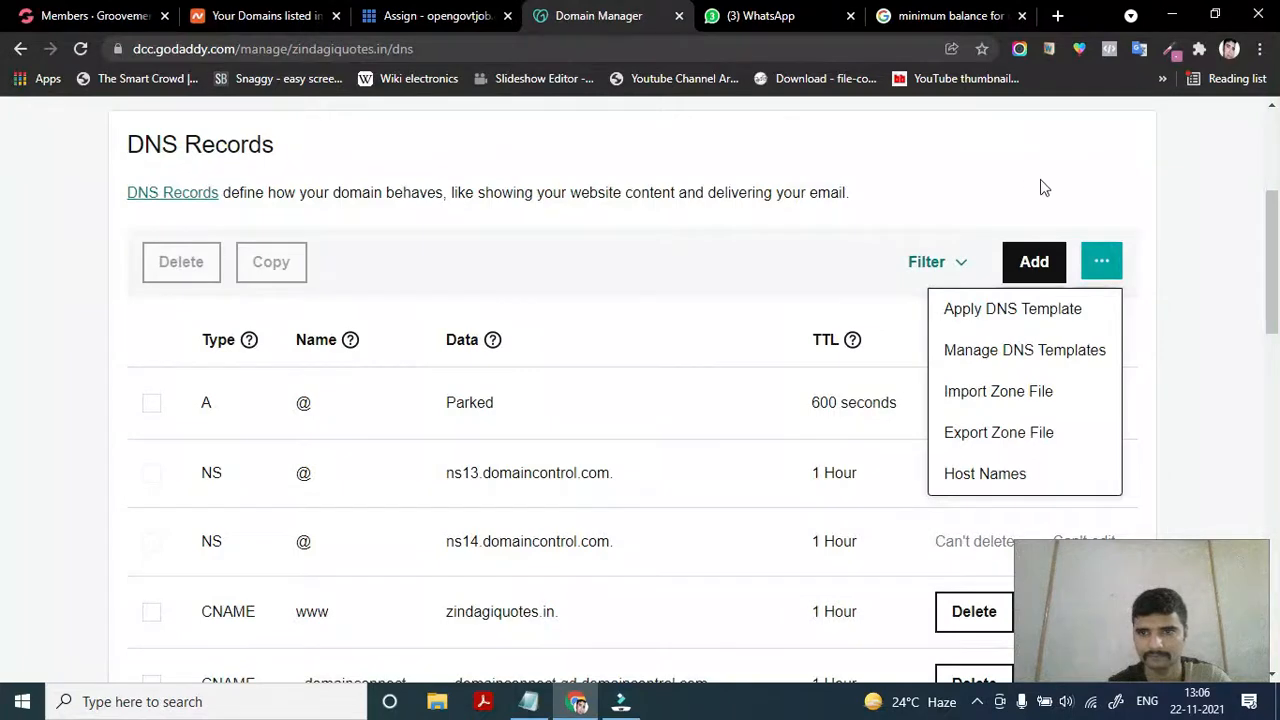
left_click(995, 183)
scroll(560, 490, "down", 2)
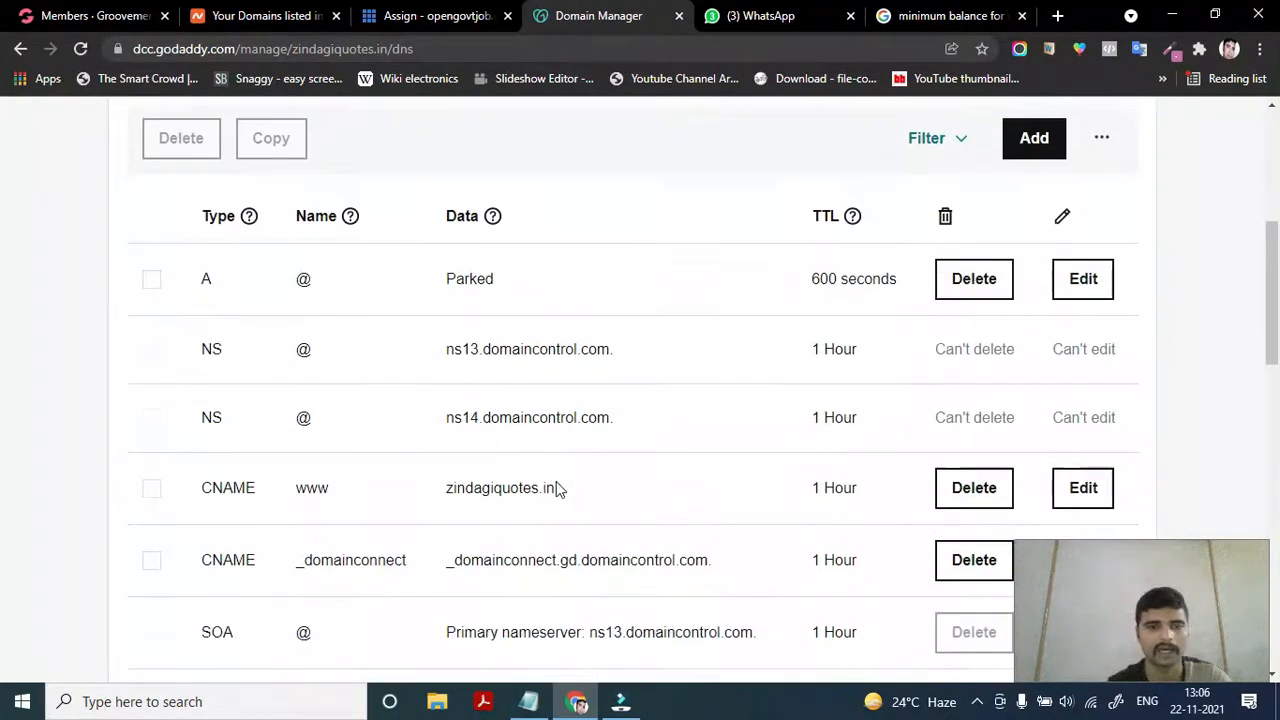
scroll(560, 490, "up", 1)
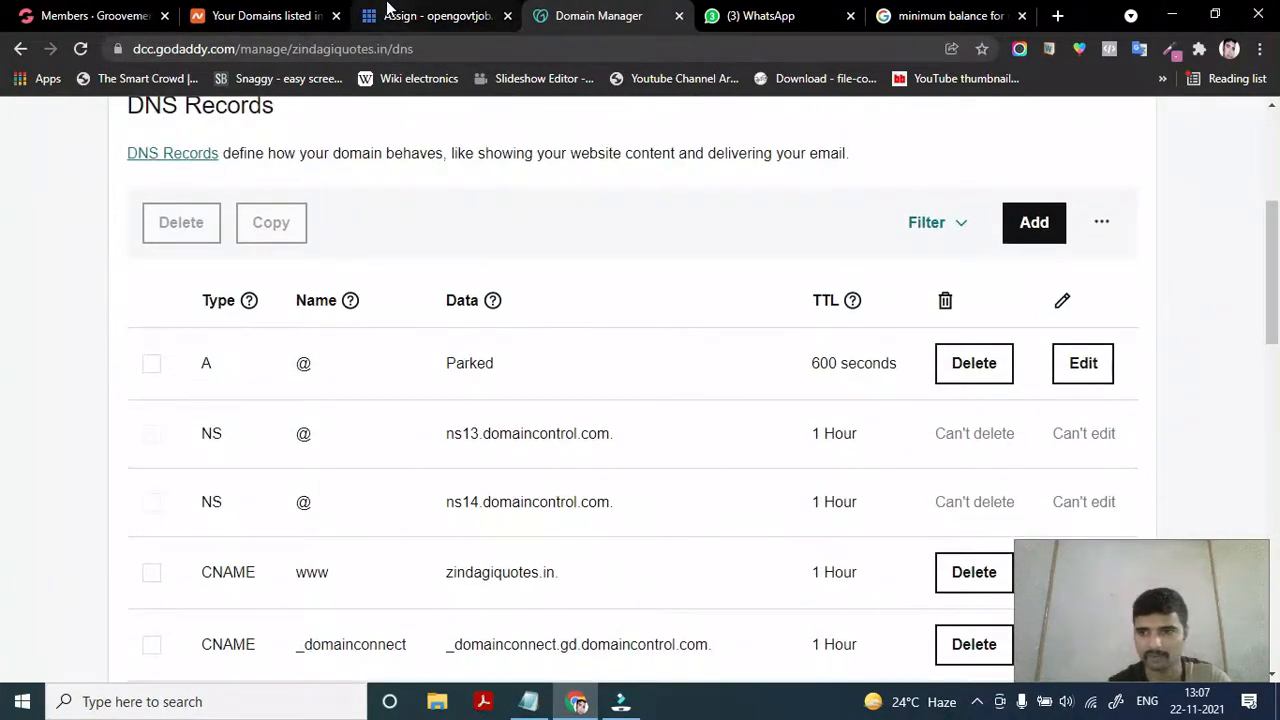
left_click(420, 8)
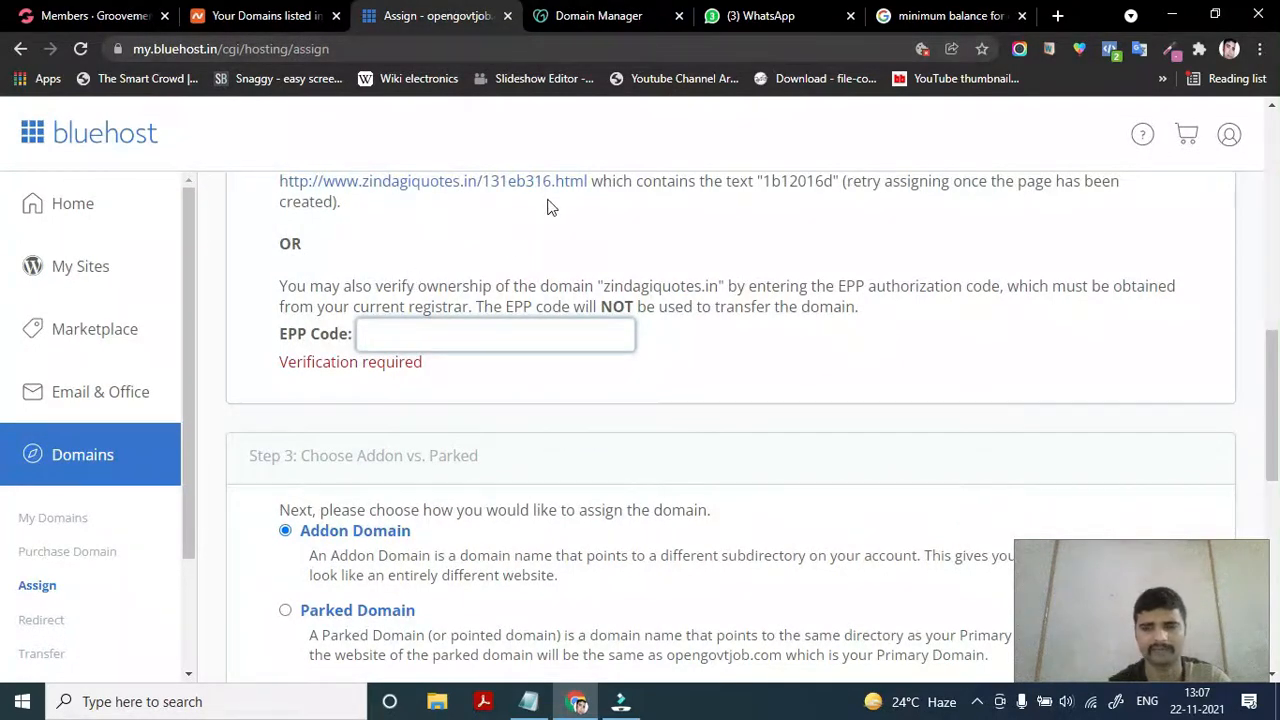
Open GoDaddy's Edit Nameservers dialog for zindagiquotes.in and go back to Bluehost
left_click(610, 14)
scroll(383, 494, "down", 5)
scroll(381, 470, "down", 1)
left_click(380, 395)
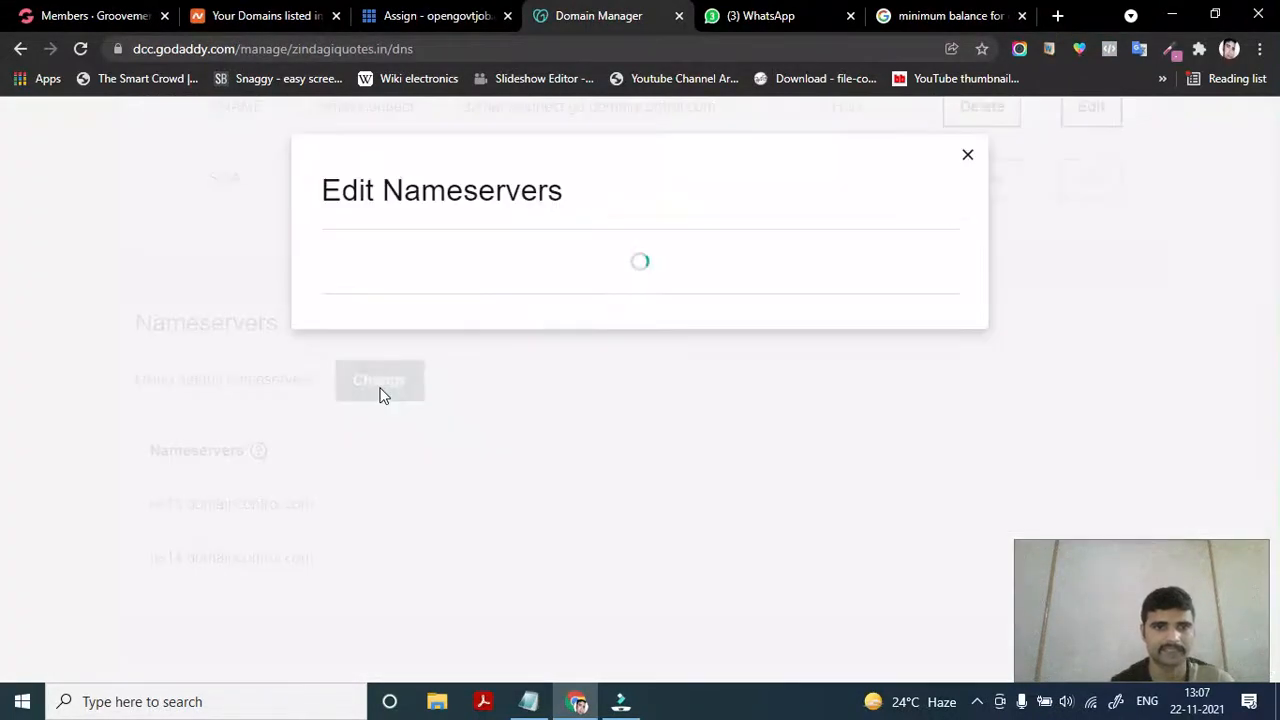
left_click(435, 14)
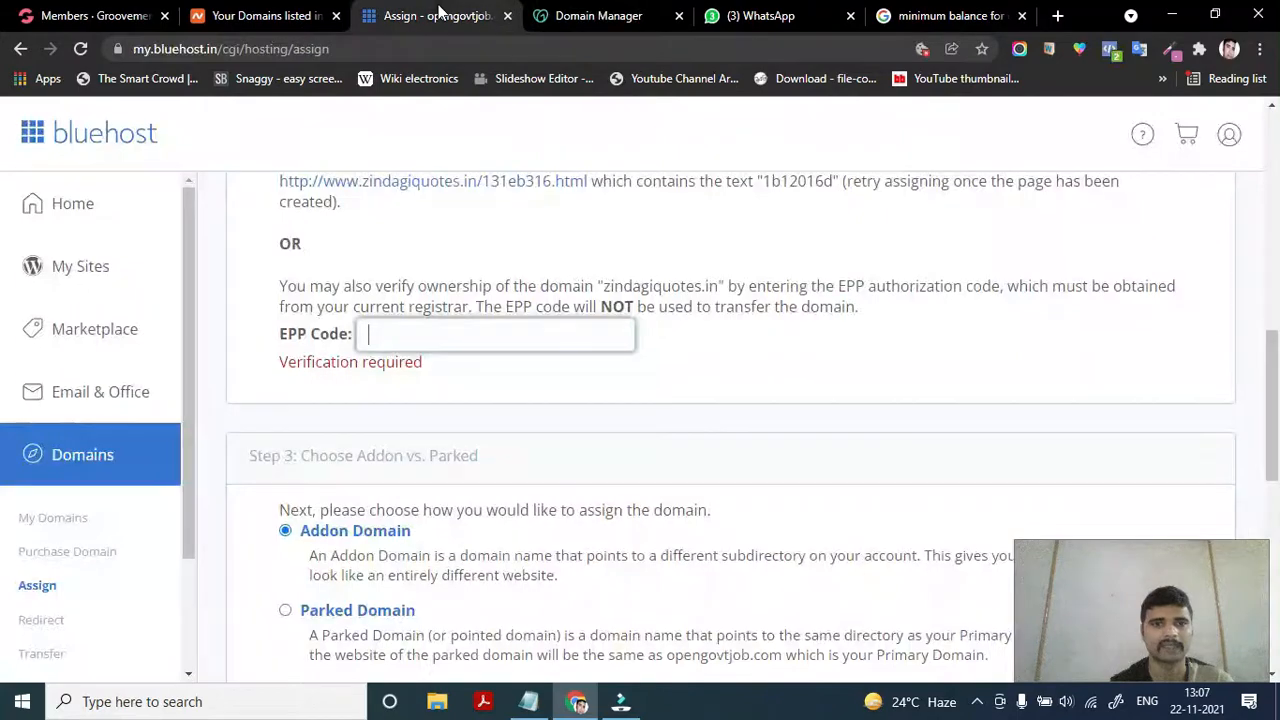
Copy NS1.BLUEHOST.IN from Bluehost's Step 2 and return to GoDaddy's nameserver editor
scroll(430, 485, "up", 2)
scroll(430, 485, "up", 5)
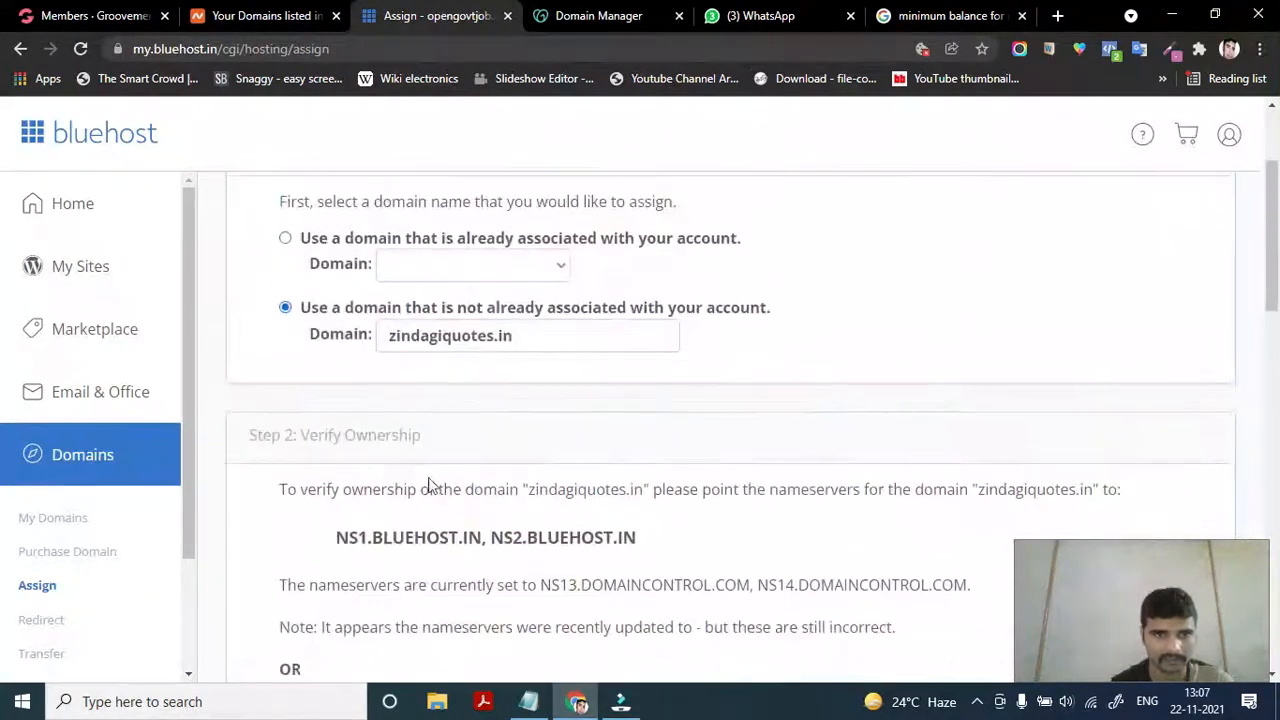
scroll(420, 525, "down", 1)
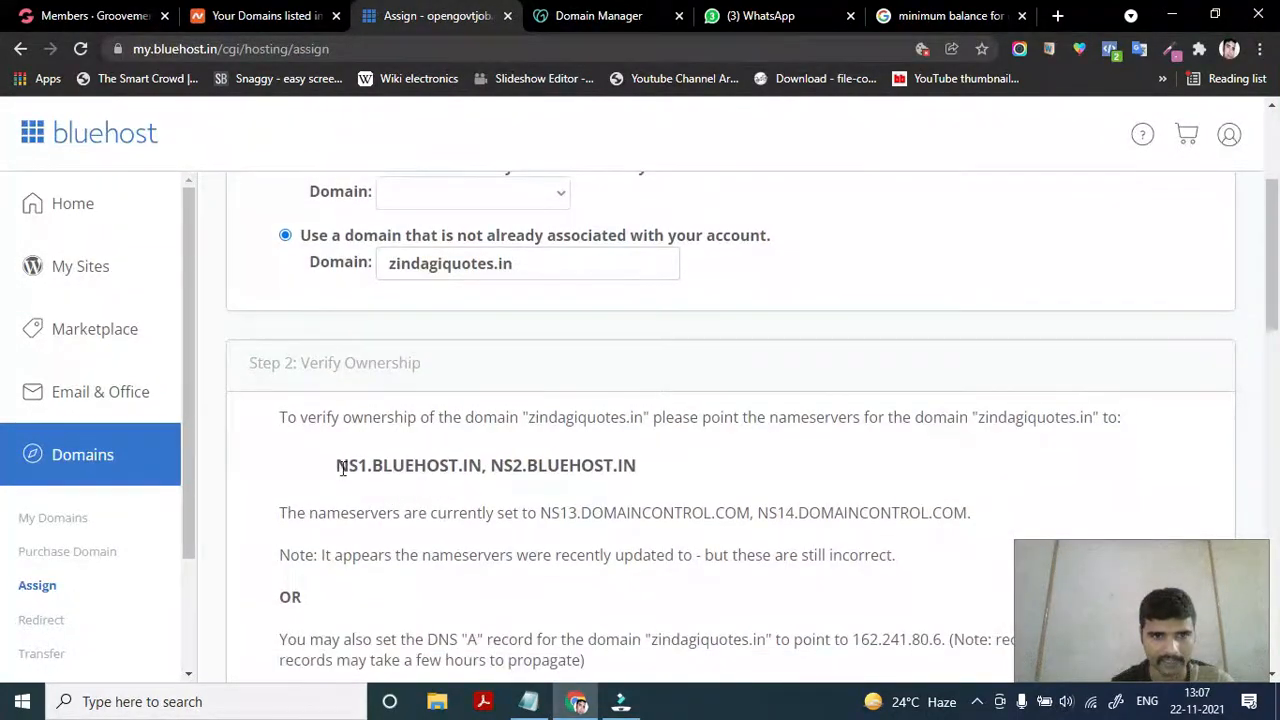
left_click_drag(338, 467, 481, 458)
key("ctrl+c")
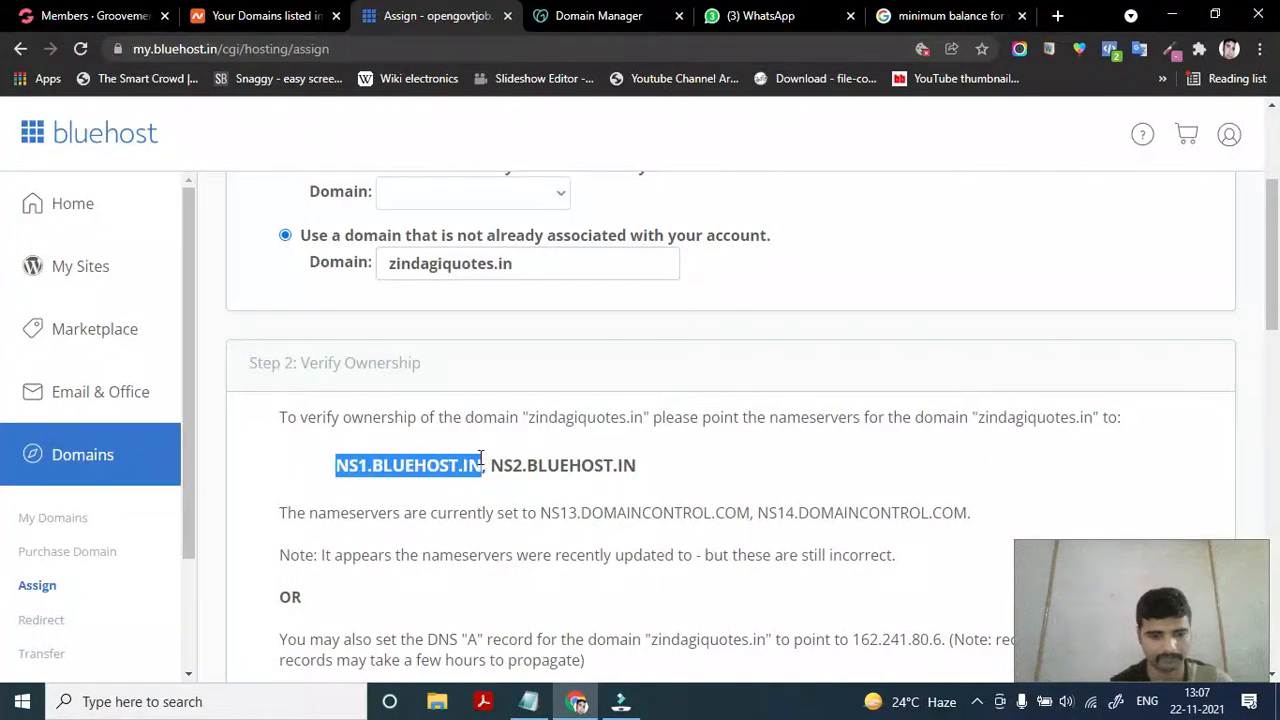
left_click(578, 18)
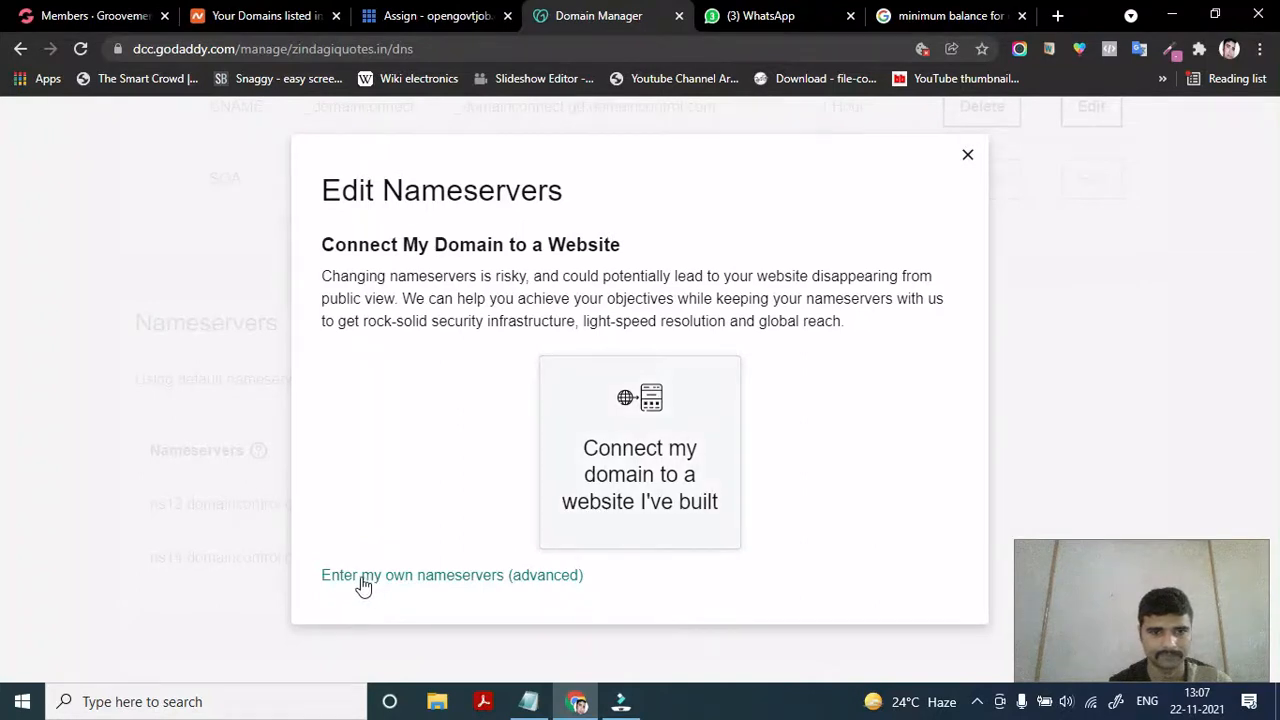
Switch to custom nameservers and paste NS1.BLUEHOST.IN into the first field
left_click(448, 586)
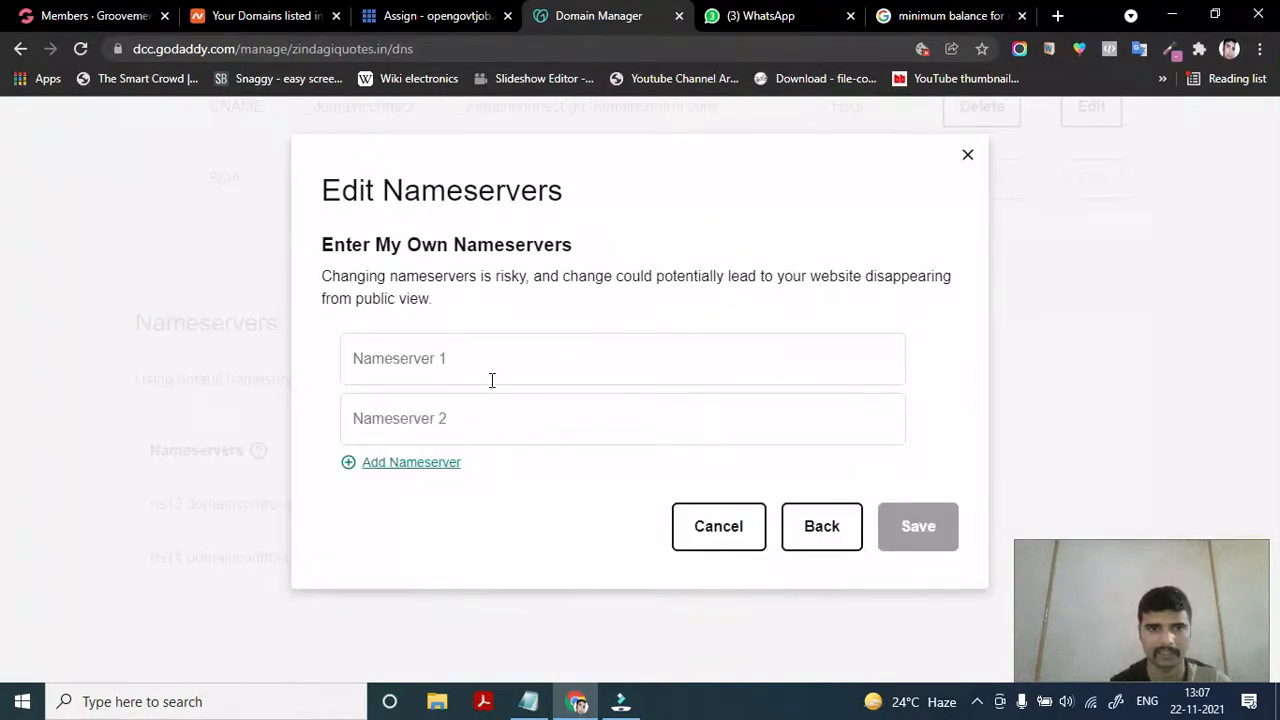
left_click(490, 361)
key("ctrl+v")
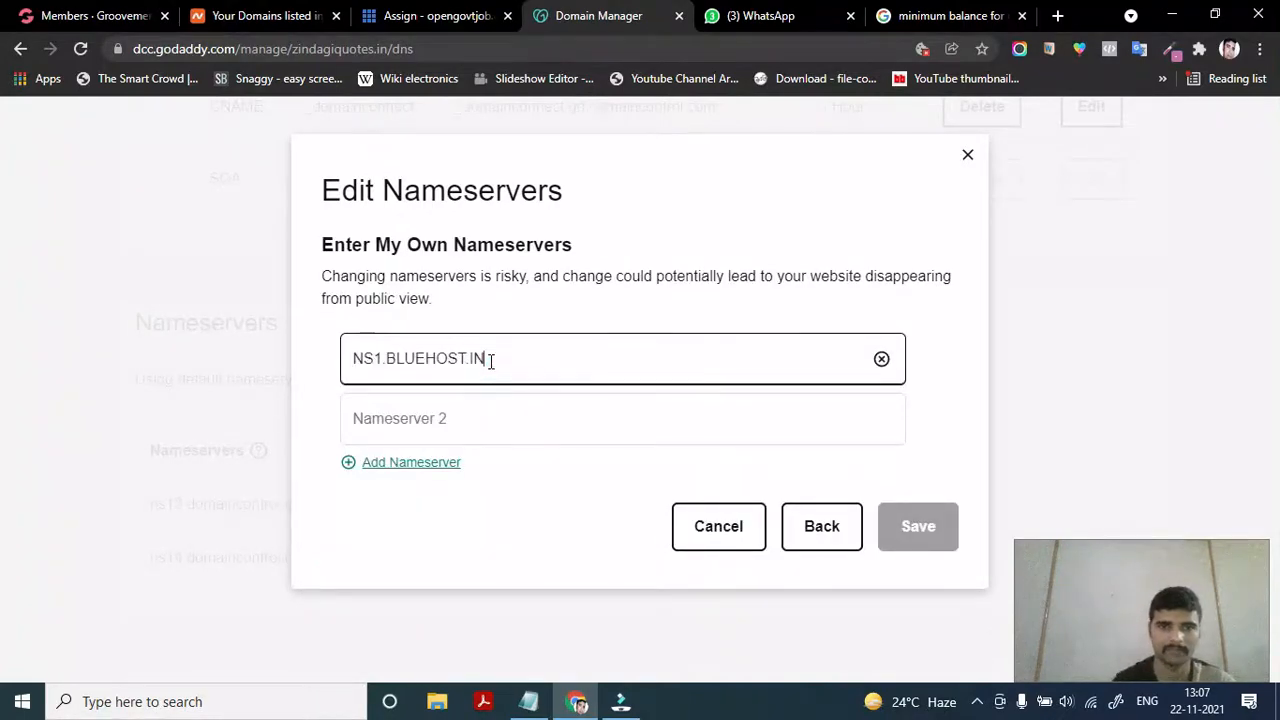
Copy NS2.BLUEHOST.IN from Bluehost into the second field, remove the stray space, and save
left_click(430, 12)
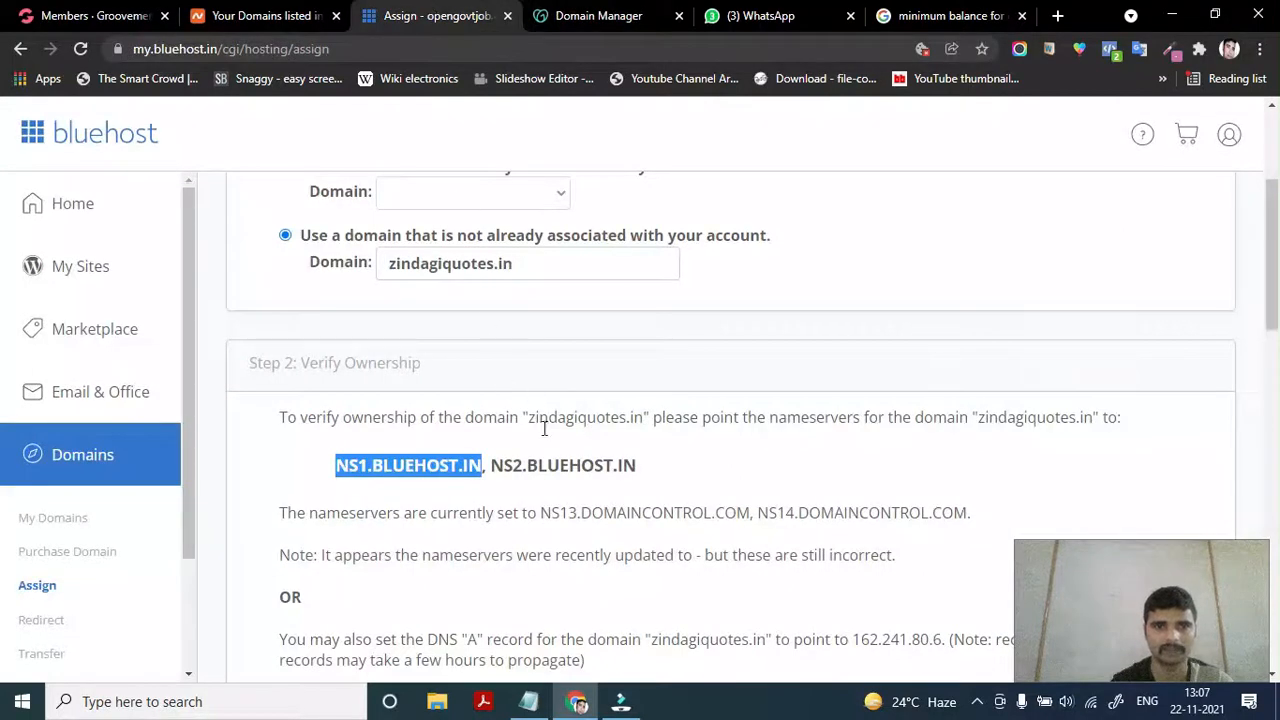
double_click(530, 467)
left_click_drag(489, 470, 641, 467)
key("ctrl+c")
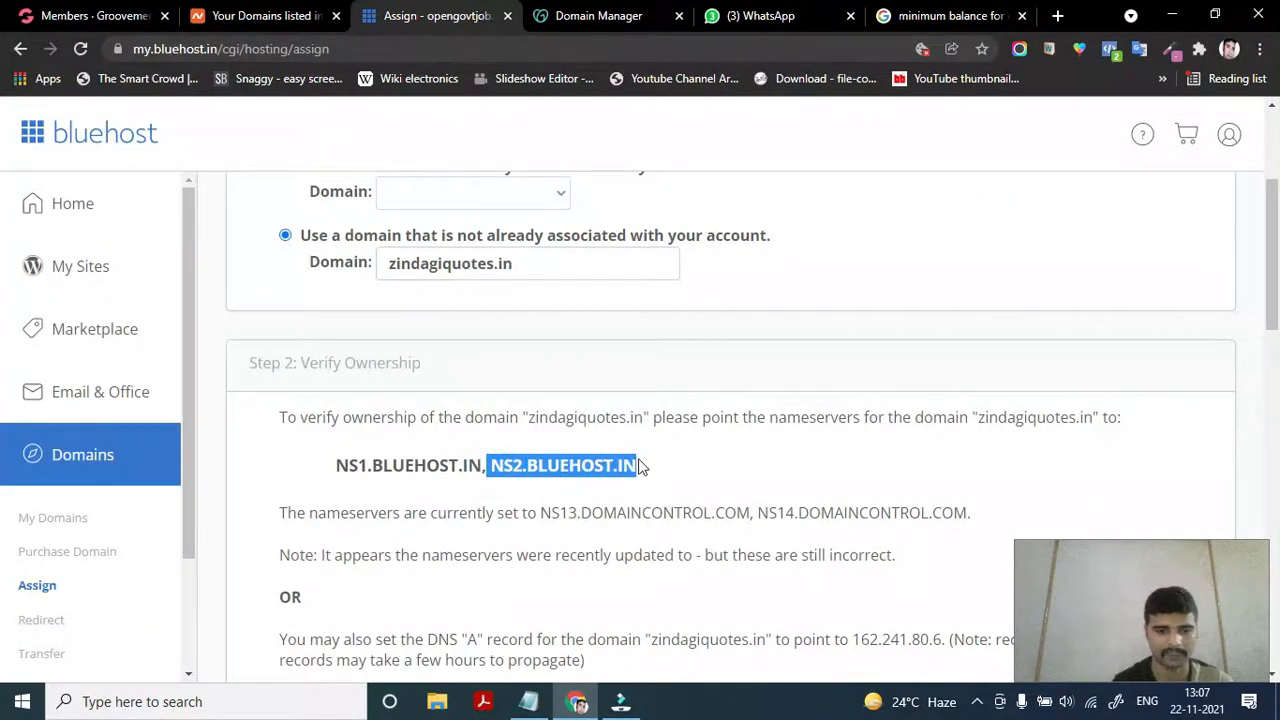
left_click(598, 14)
left_click(455, 418)
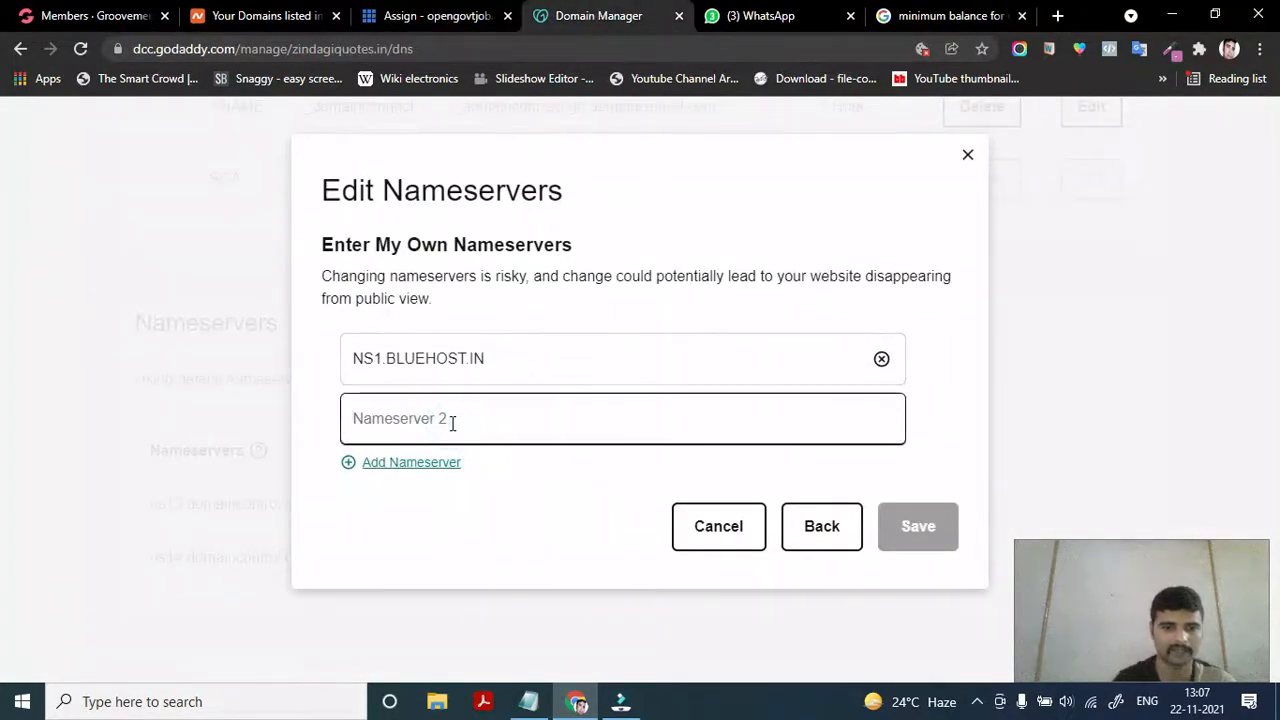
key("ctrl+v")
left_click(357, 421)
key("BackSpace")
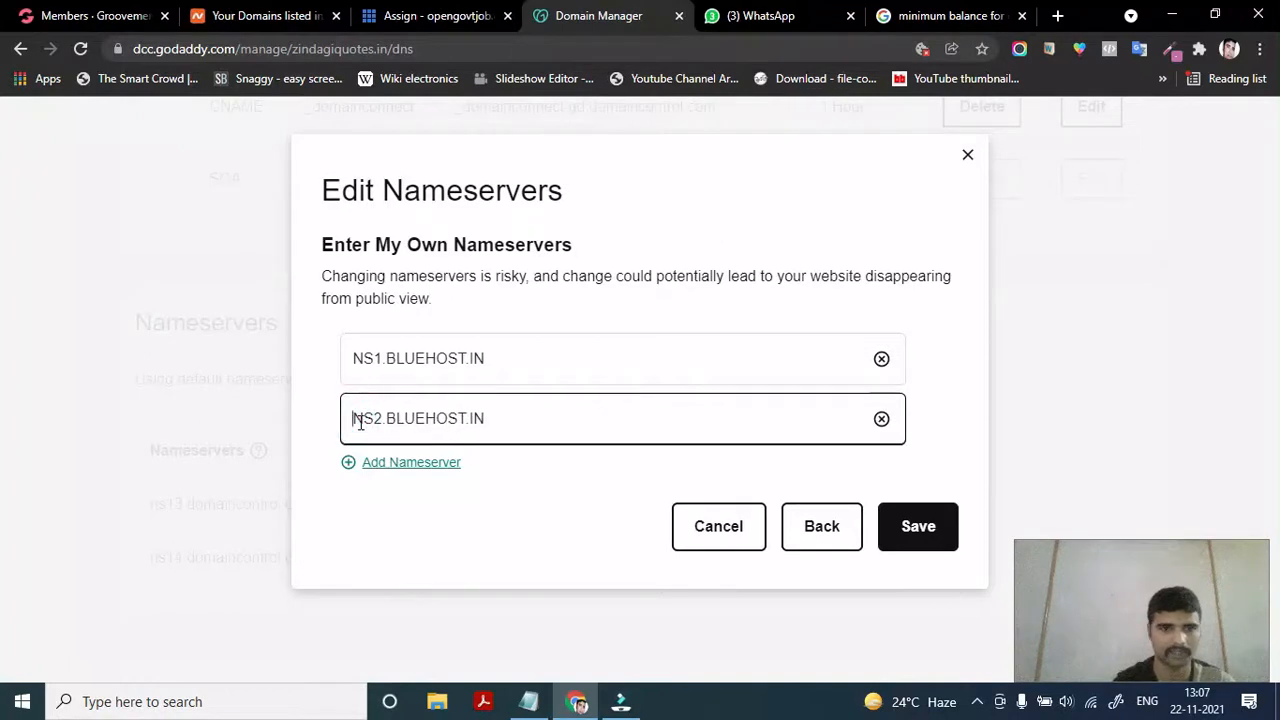
left_click(355, 351)
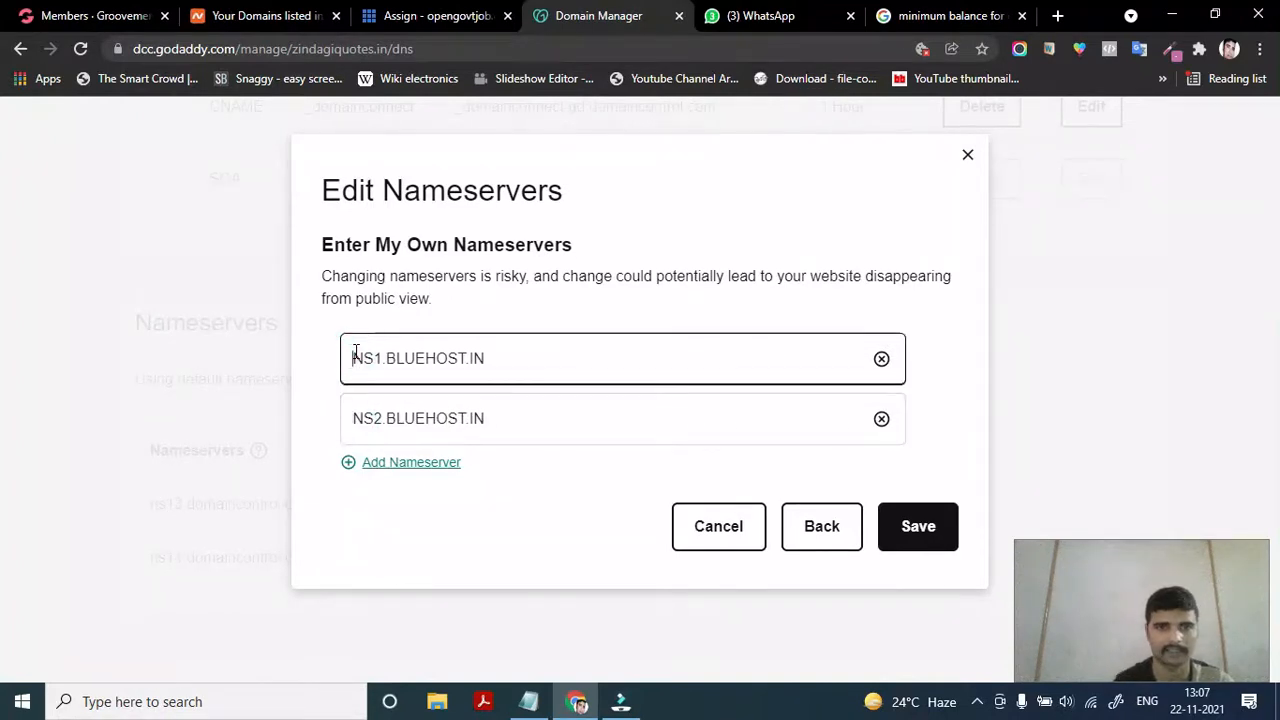
left_click(903, 531)
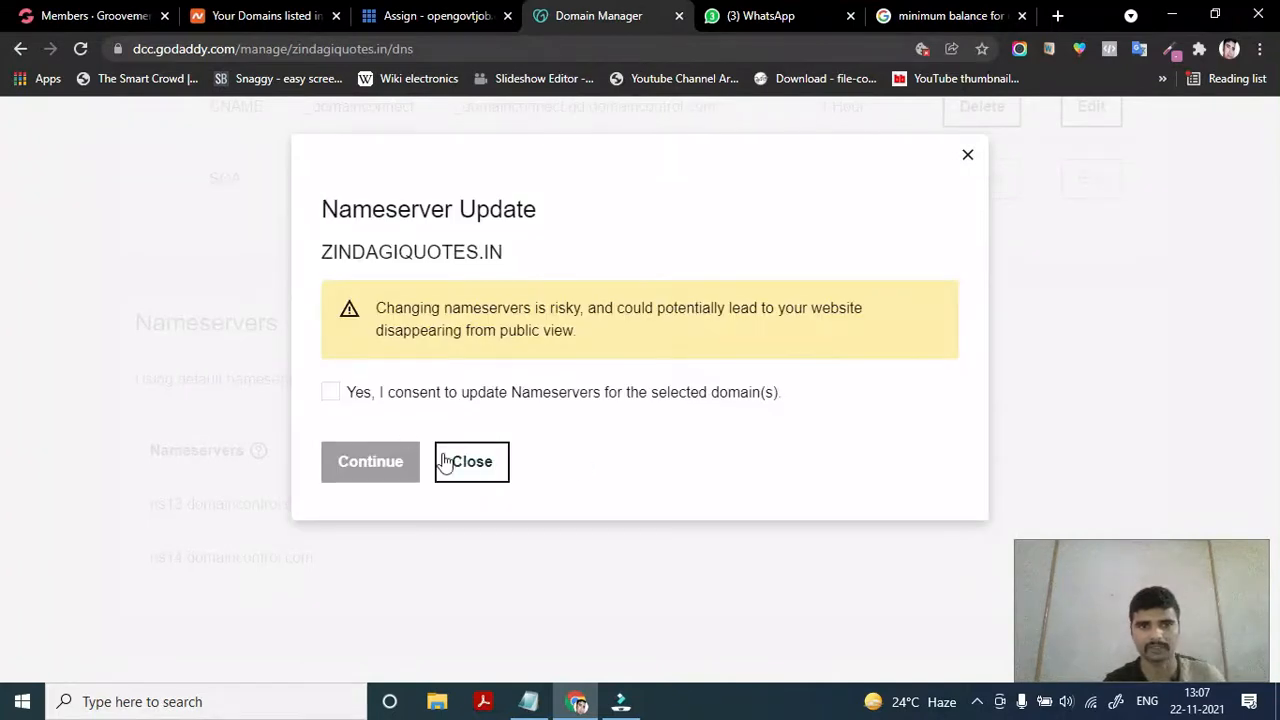
Consent to and submit the zindagiquotes.in nameserver update, then close the Success toast
left_click(331, 393)
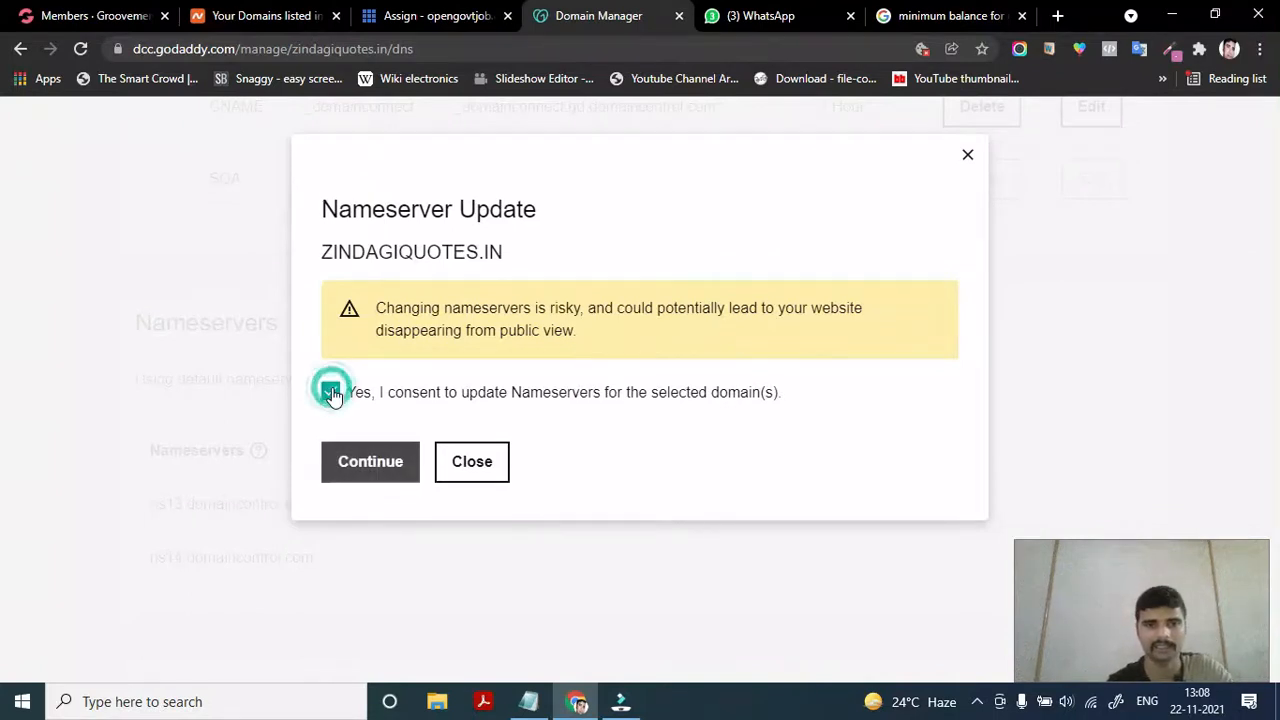
left_click(363, 466)
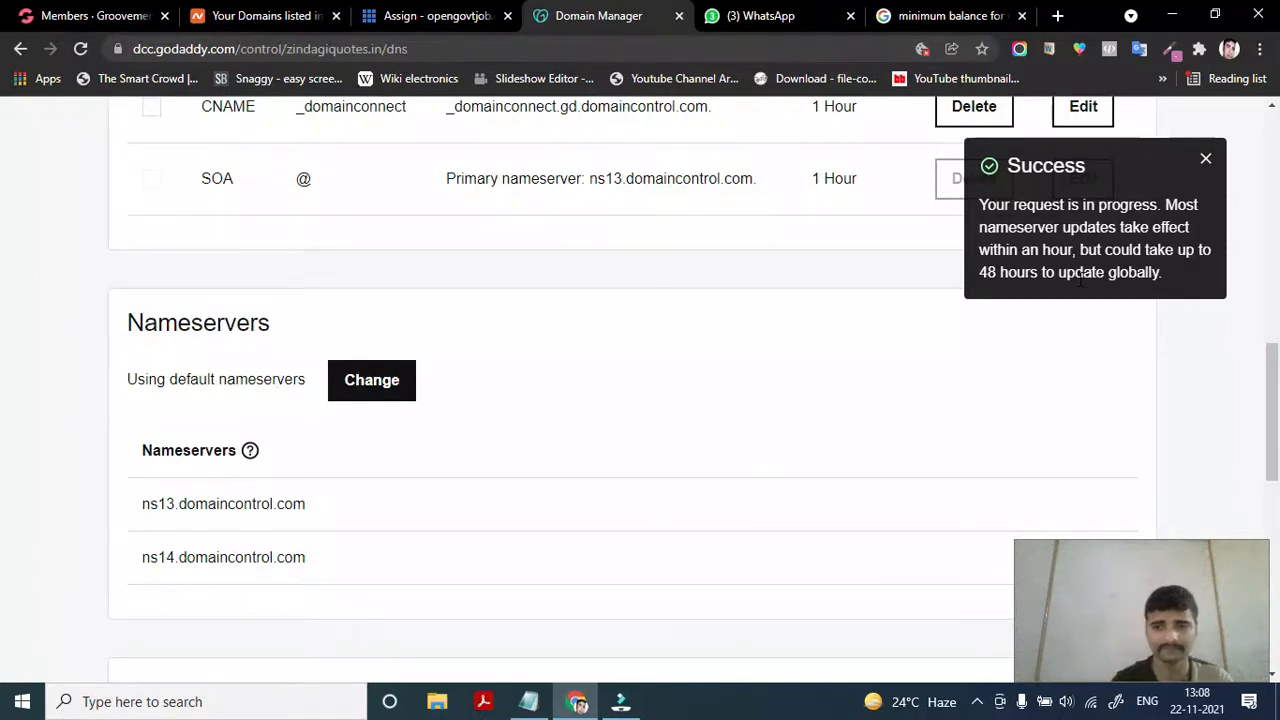
left_click(1209, 163)
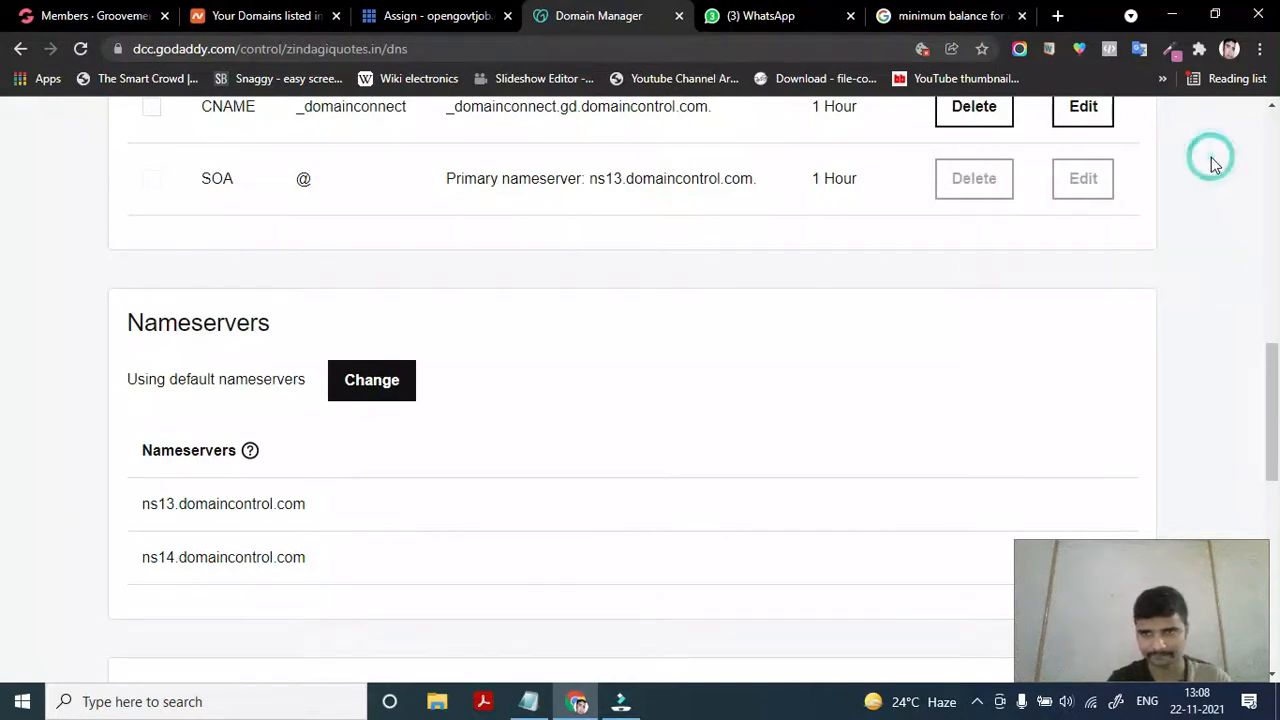
Reload the DNS page and confirm nameservers read NS1.BLUEHOST.IN and NS2.BLUEHOST.IN
scroll(813, 444, "down", 4)
scroll(814, 443, "up", 2)
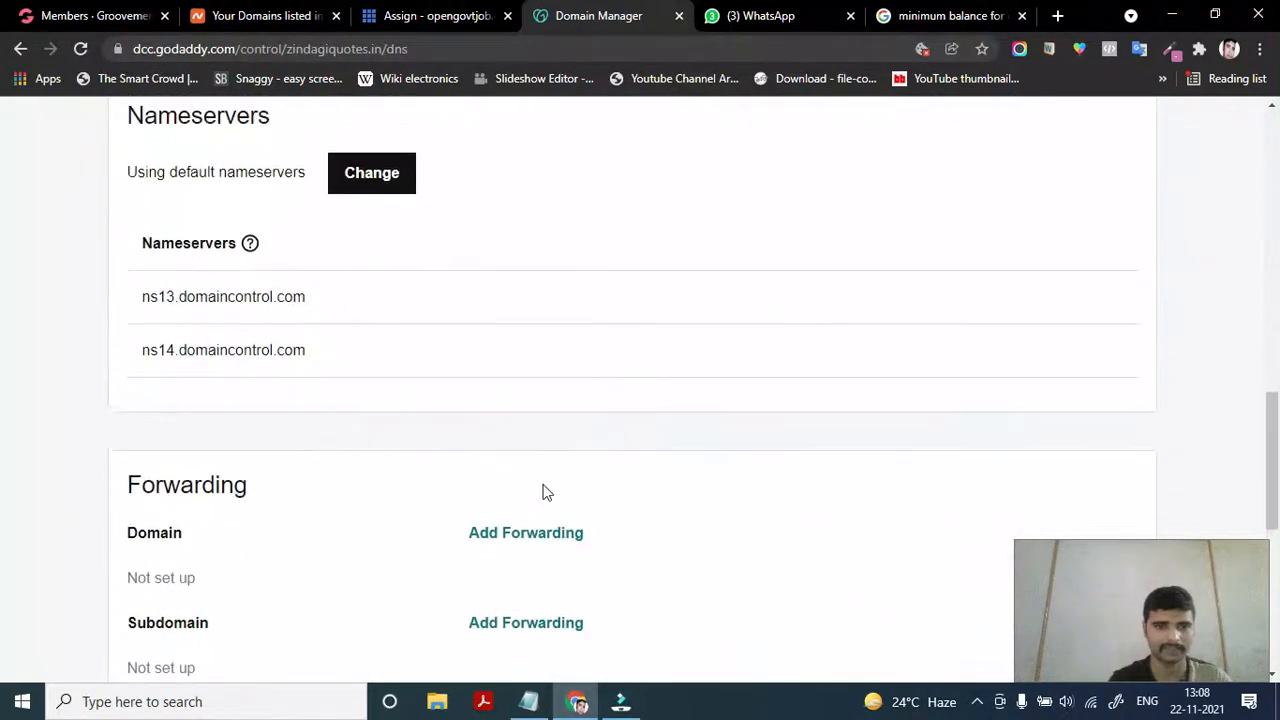
scroll(357, 459, "up", 1)
scroll(476, 345, "down", 5)
scroll(476, 345, "up", 1)
scroll(476, 345, "down", 1)
scroll(476, 345, "up", 9)
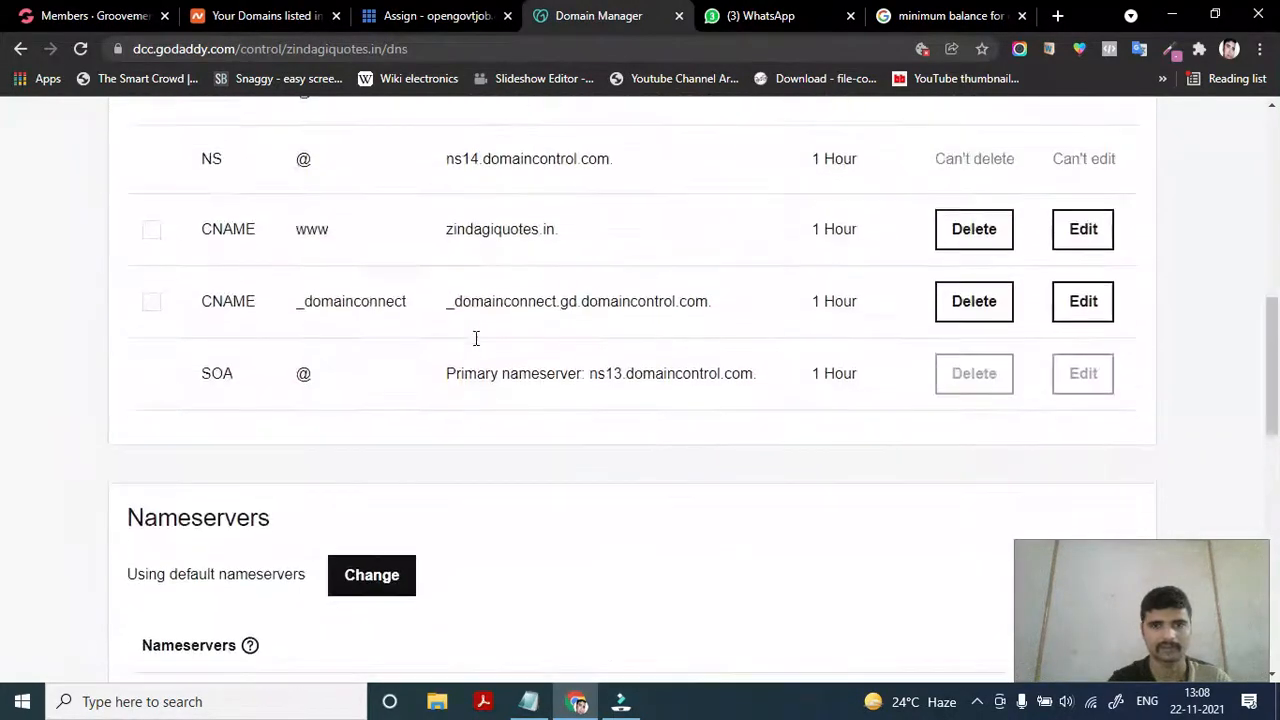
scroll(476, 338, "up", 2)
scroll(474, 346, "down", 1)
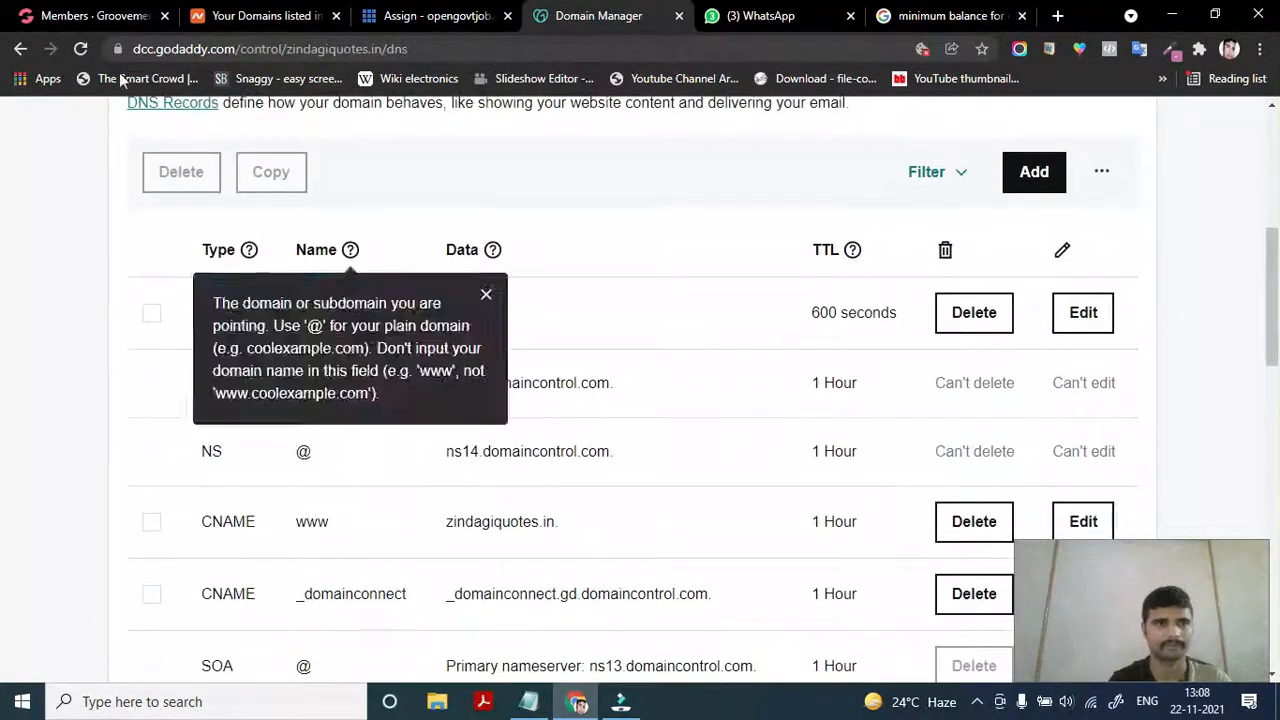
left_click(81, 49)
scroll(266, 400, "down", 6)
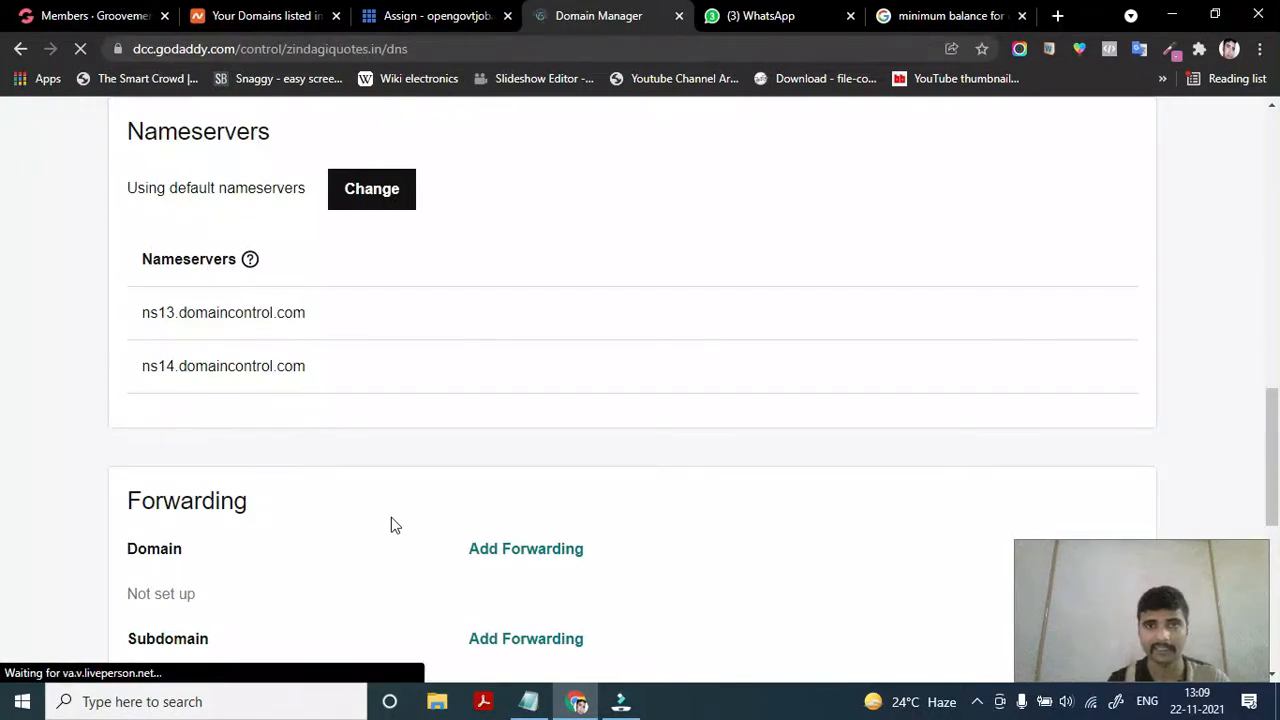
scroll(393, 525, "down", 4)
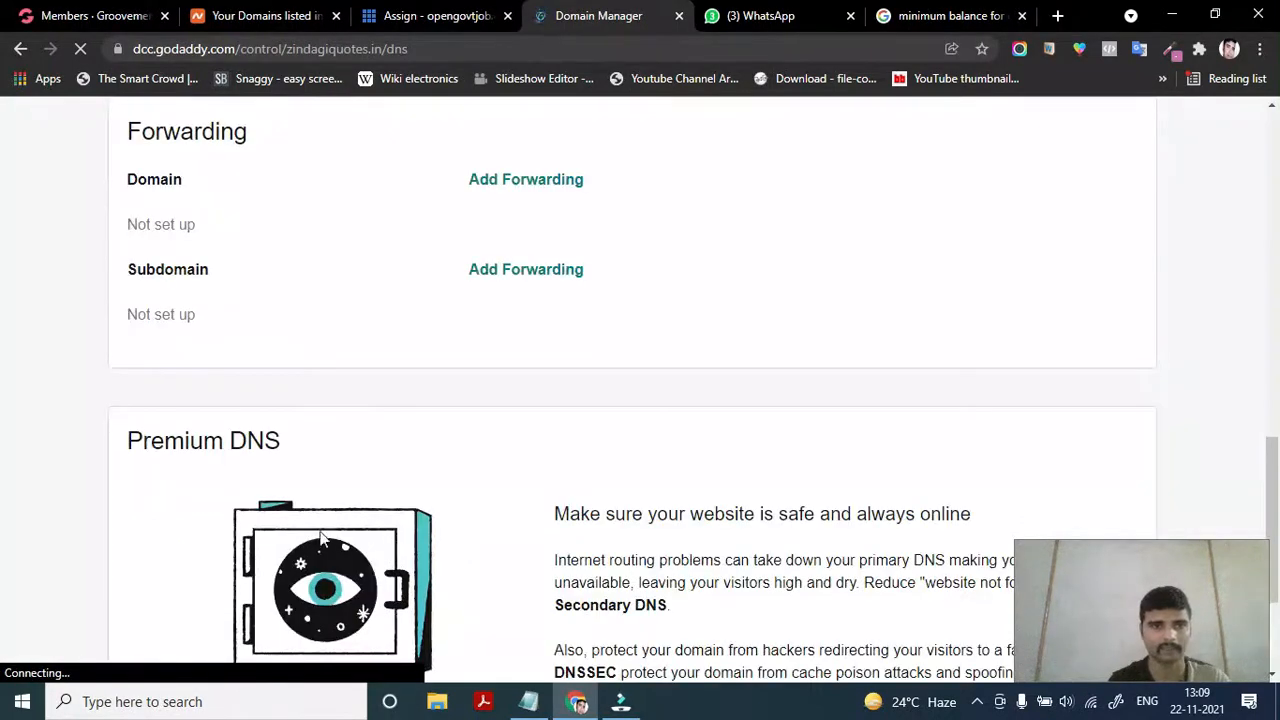
scroll(391, 397, "up", 3)
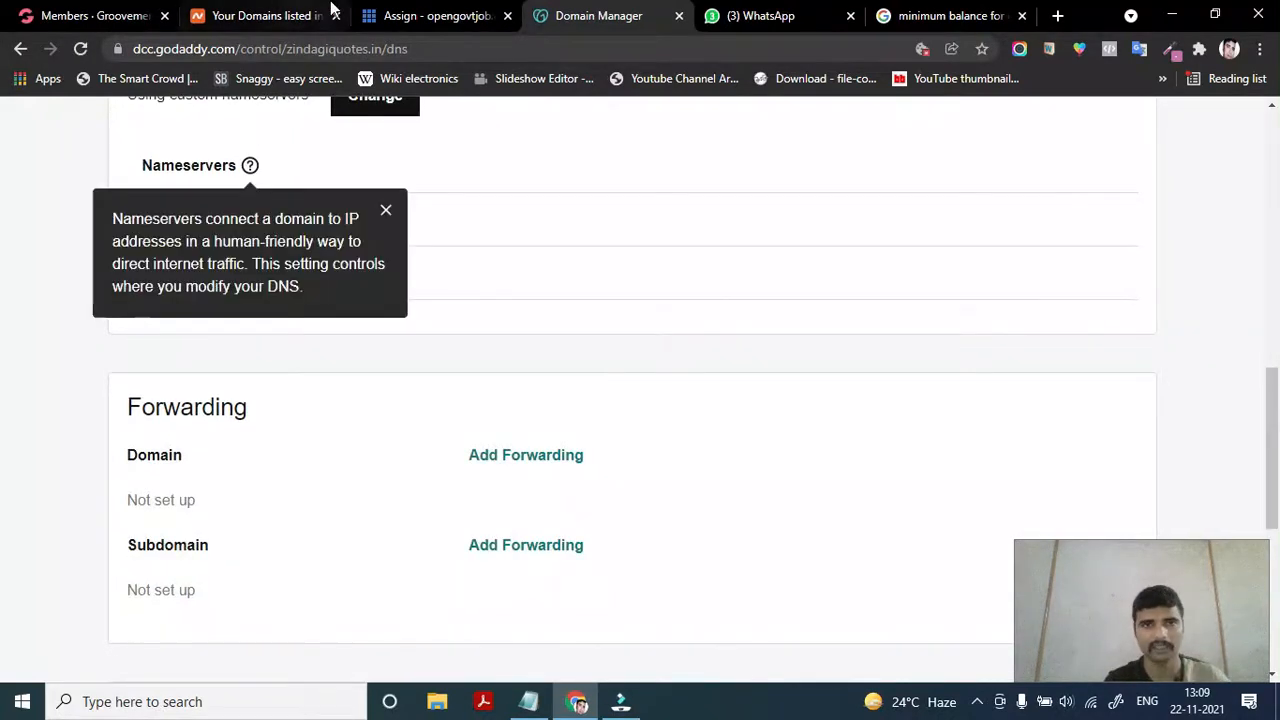
mouse_move(428, 10)
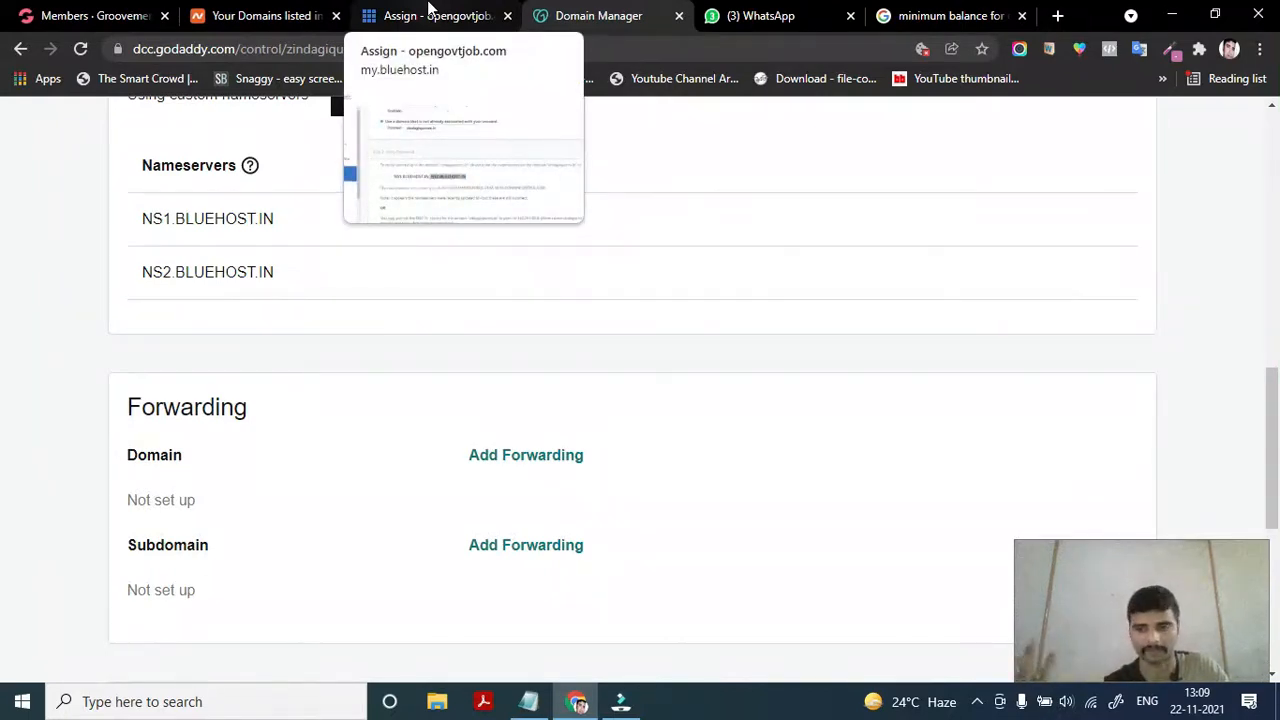
Back in Bluehost, restore zindagiquotes.in in the Domain field after a mistaken ns2.bluehost.in paste
left_click(428, 12)
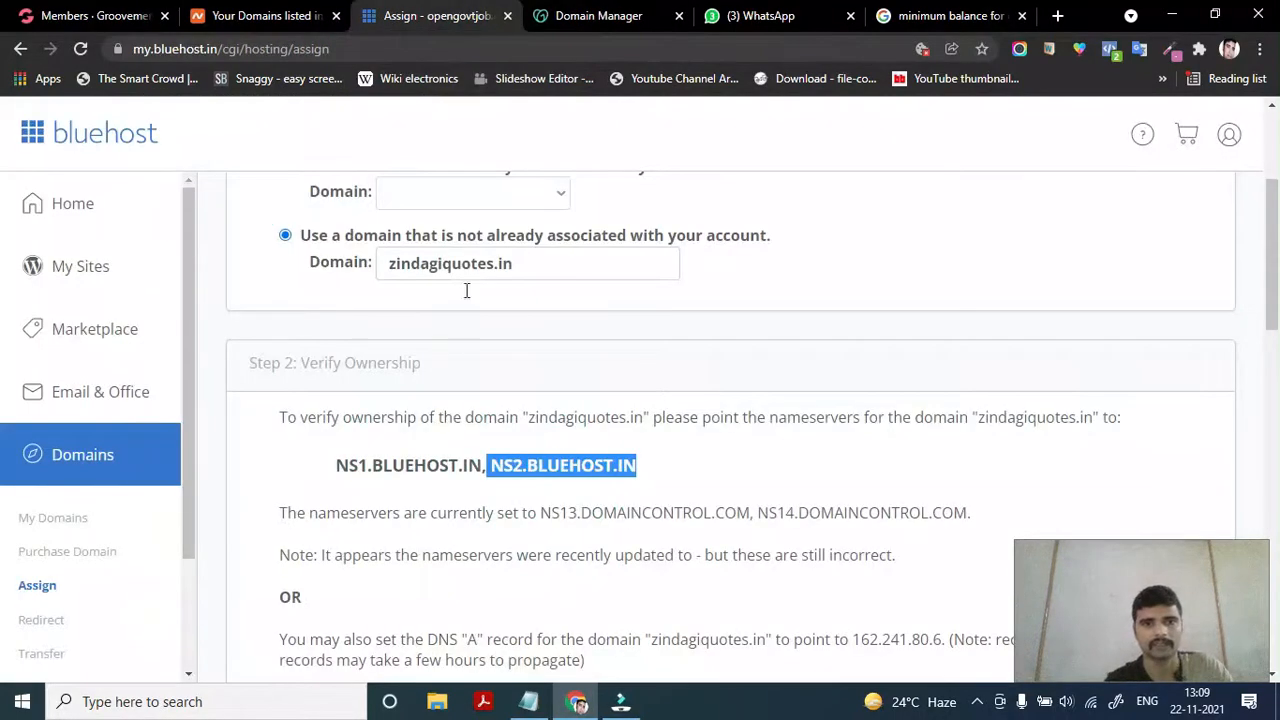
scroll(462, 372, "up", 1)
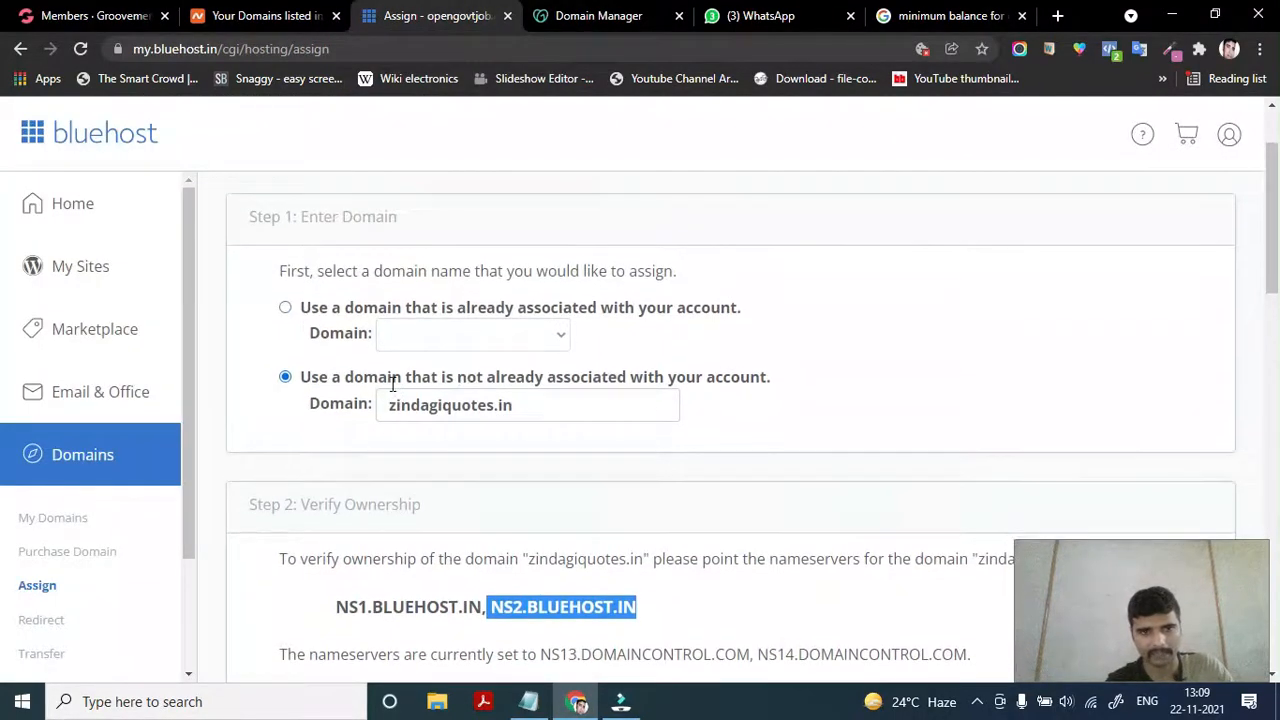
left_click(528, 402)
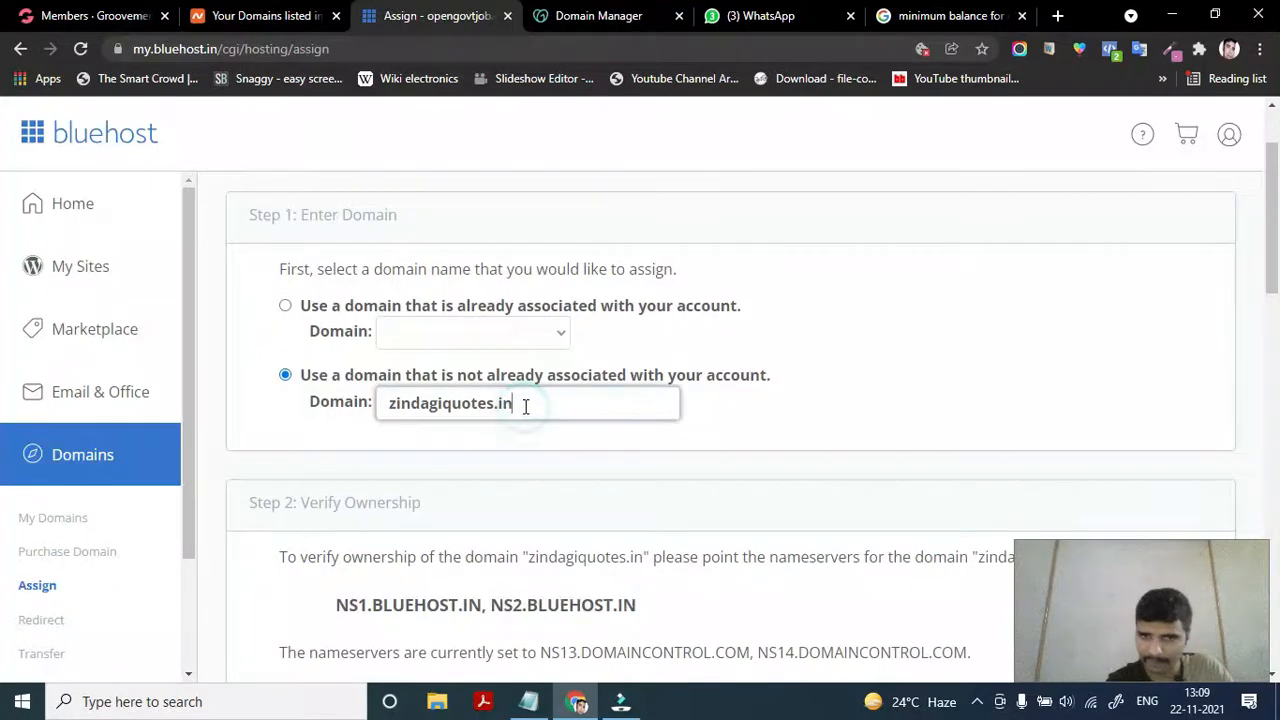
left_click_drag(523, 403, 392, 403)
key("BackSpace")
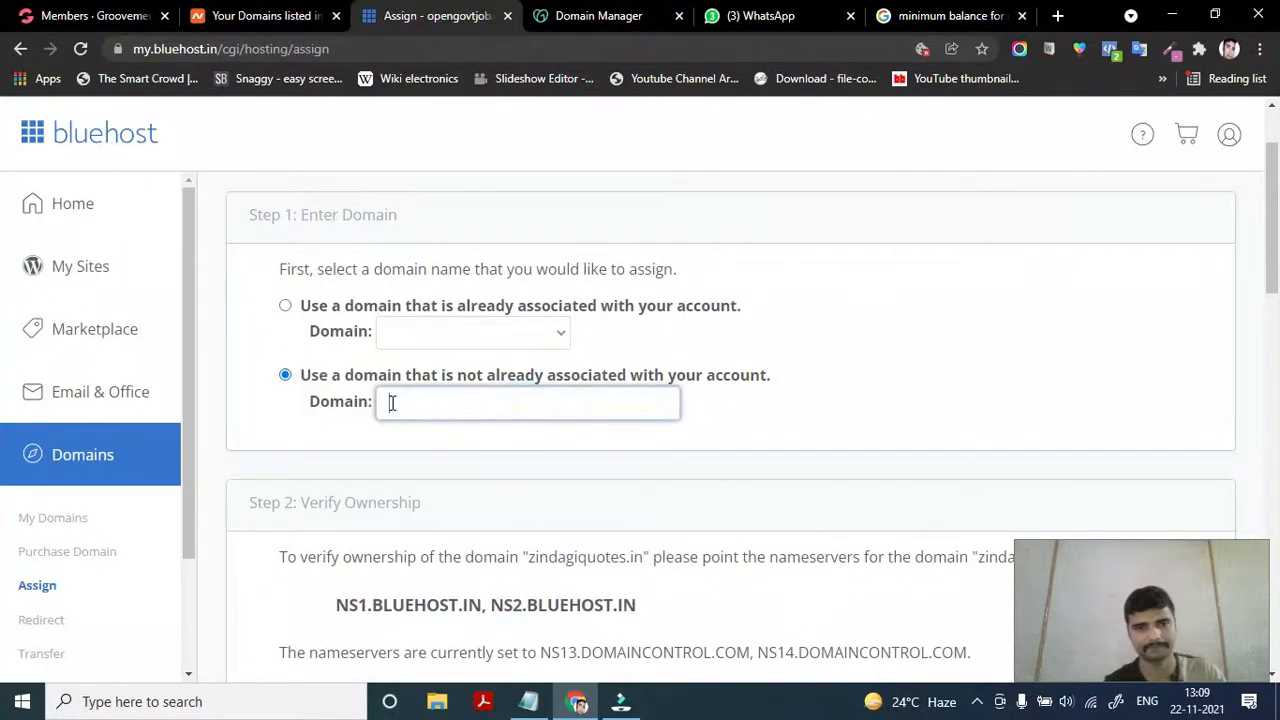
type("ns2.bluehost.in")
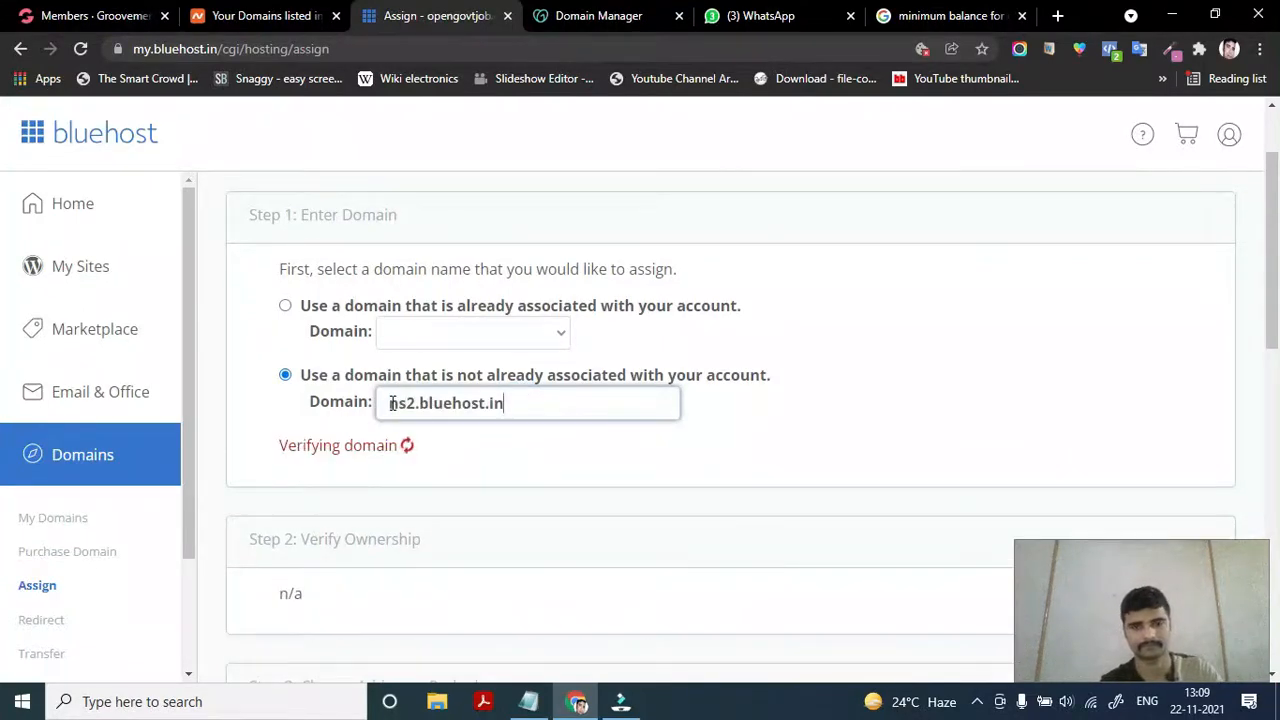
left_click(540, 395)
left_click_drag(540, 395, 368, 411)
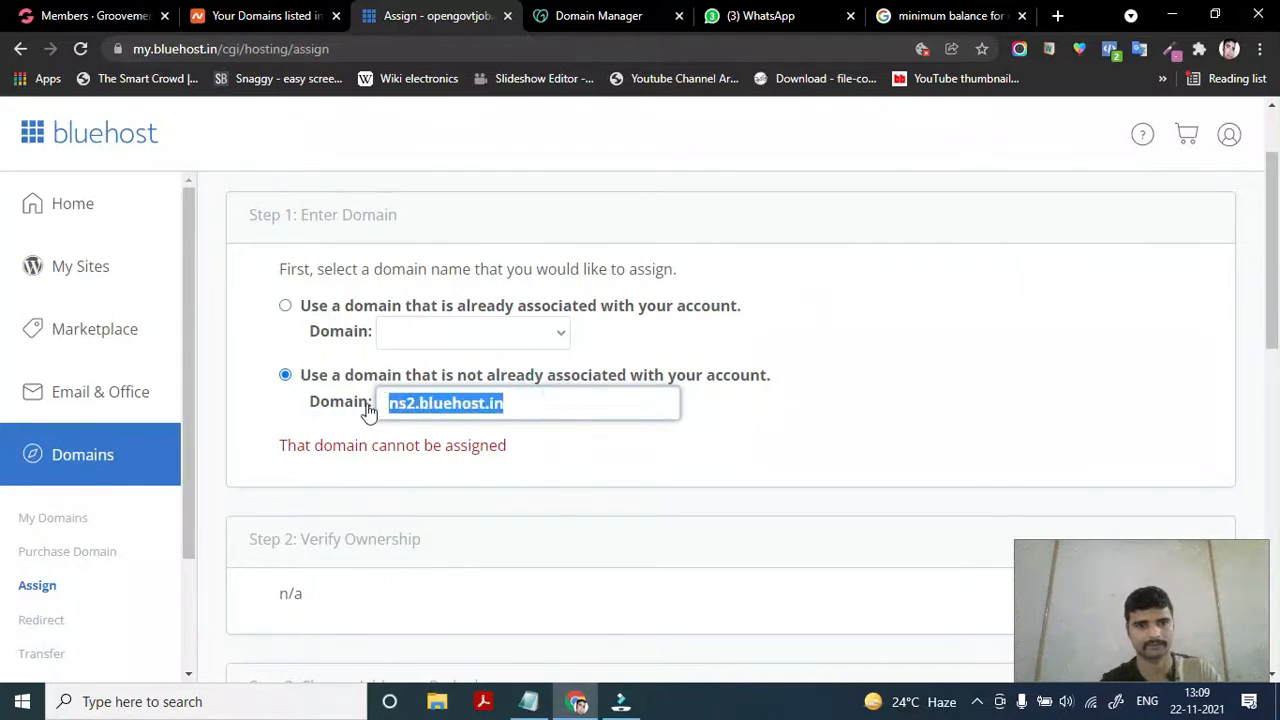
key("super+v")
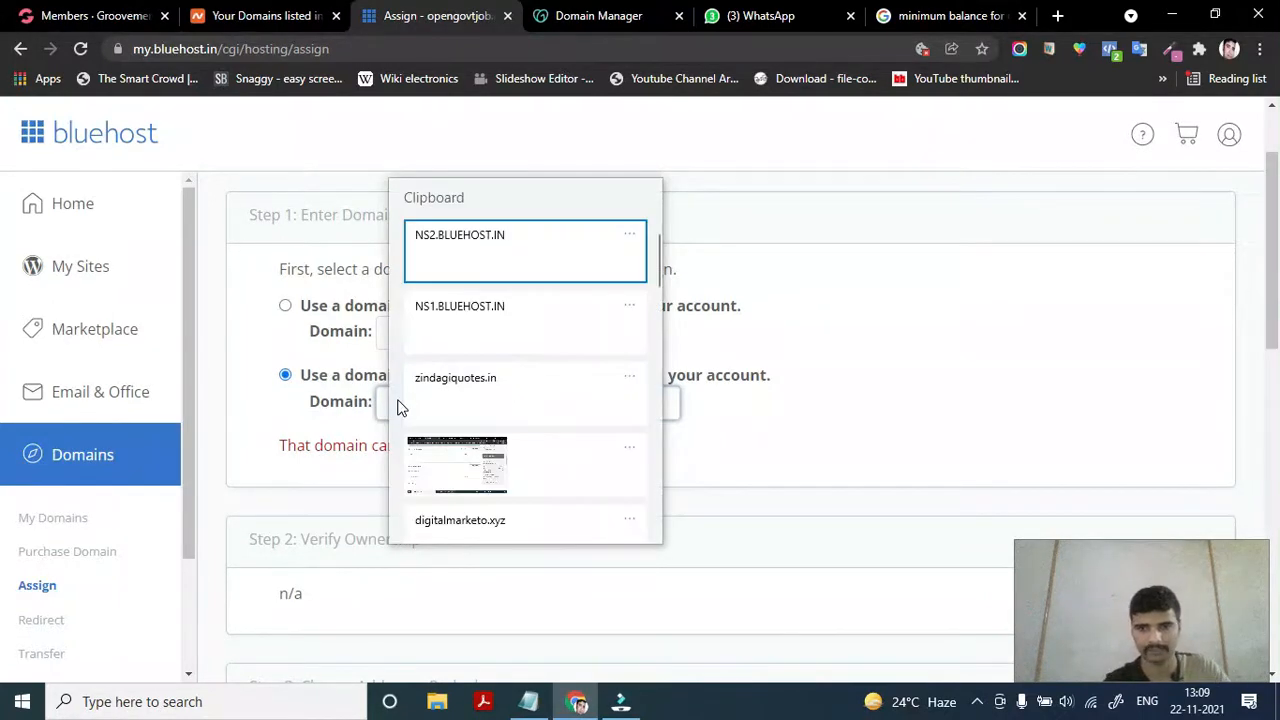
left_click(500, 382)
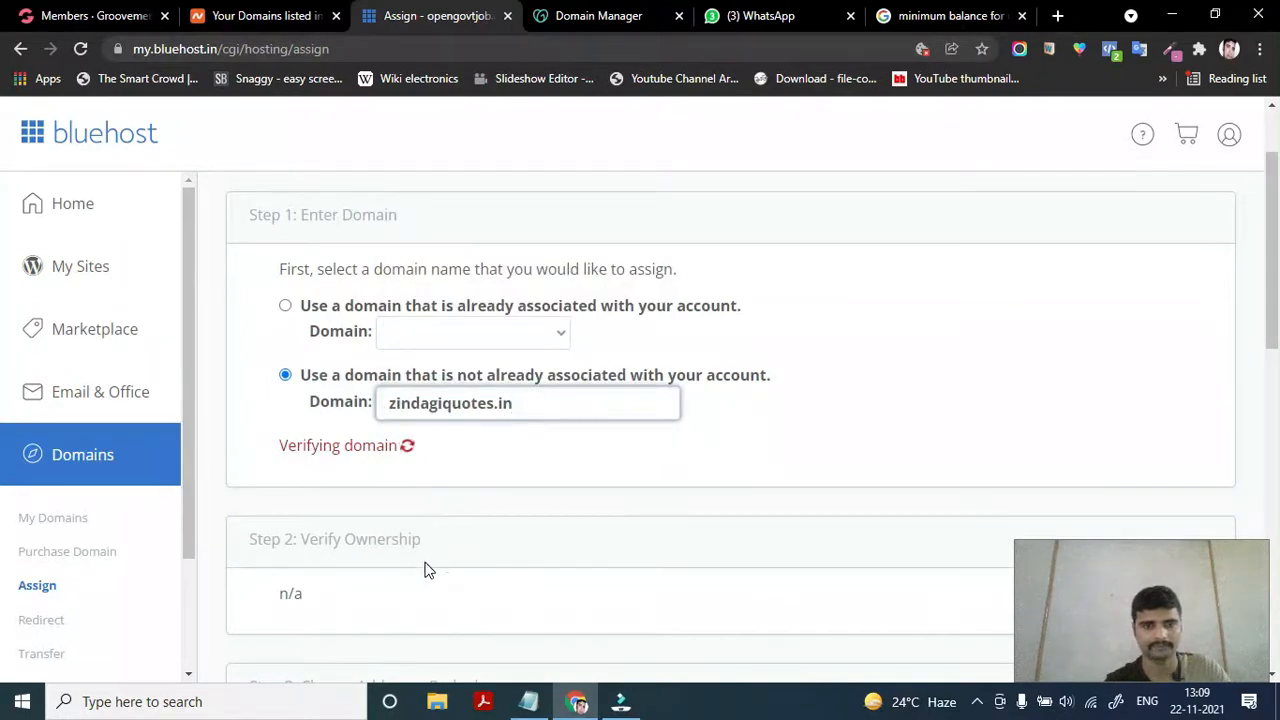
Review the Step 2 current-nameservers message, then delete zindagiquotes.in from the Domain field
scroll(424, 568, "down", 1)
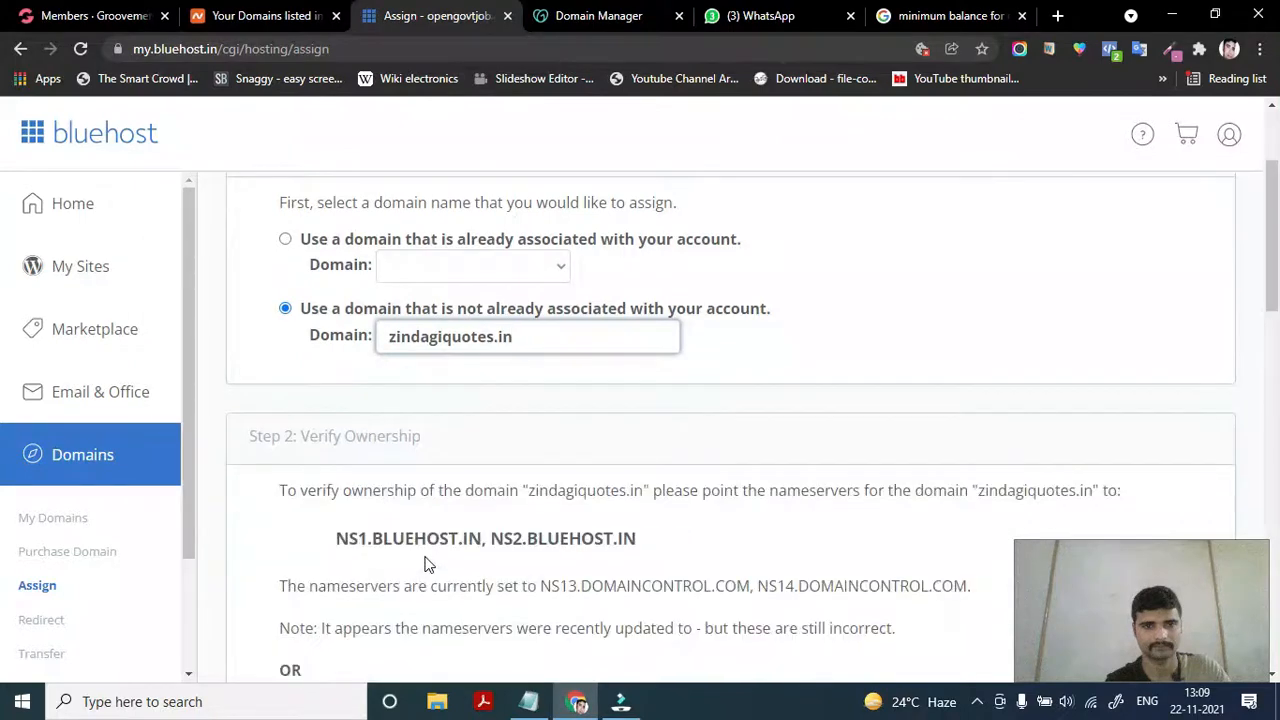
scroll(426, 563, "down", 3)
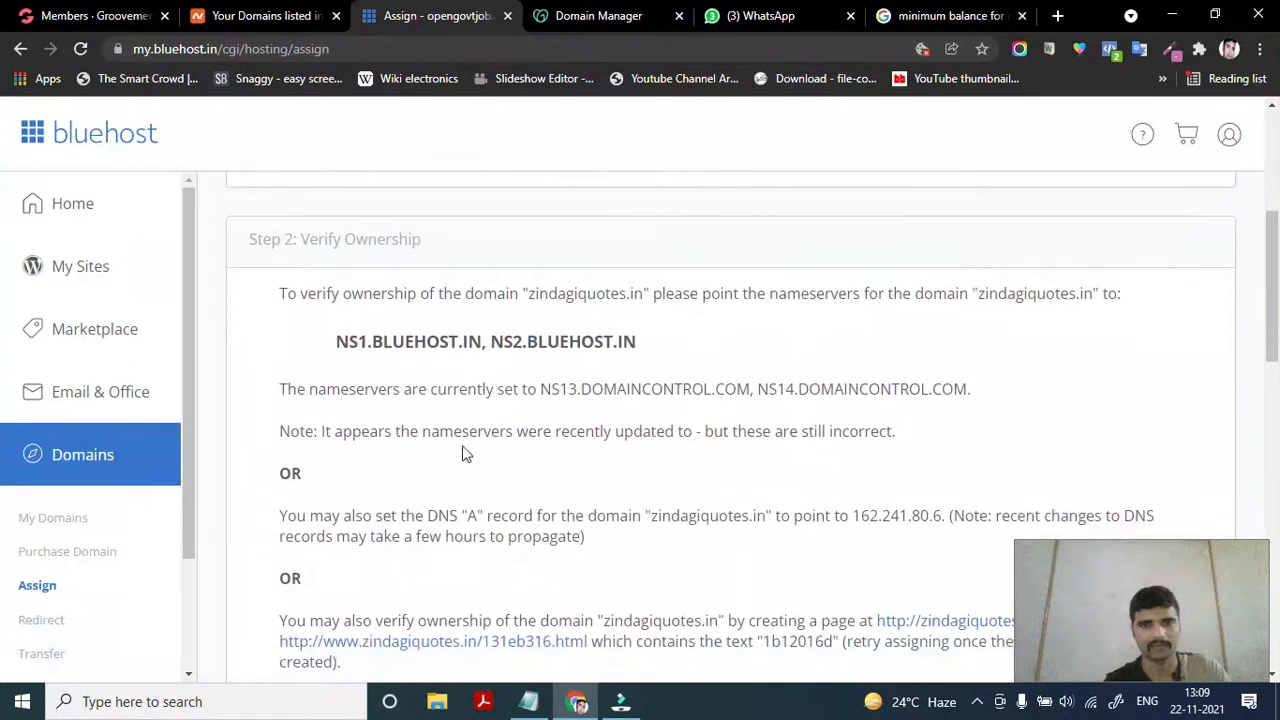
left_click_drag(279, 389, 898, 372)
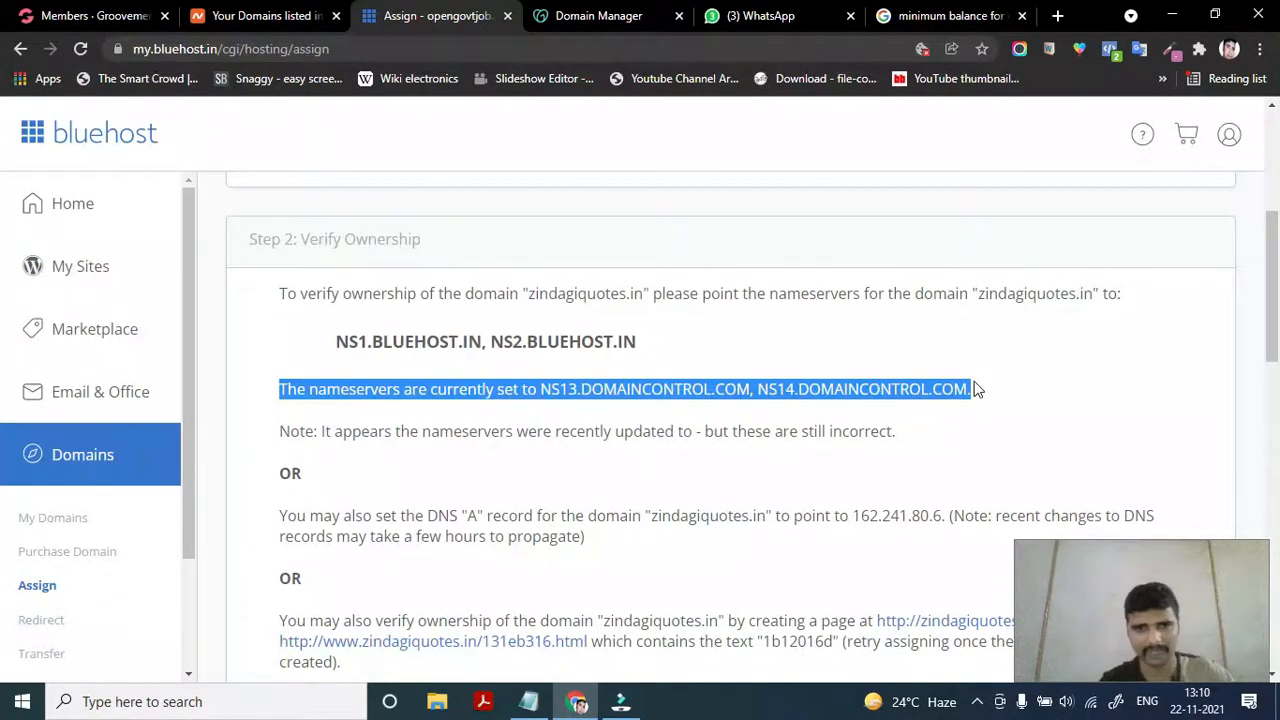
scroll(738, 381, "up", 4)
scroll(737, 381, "down", 2)
scroll(738, 381, "down", 3)
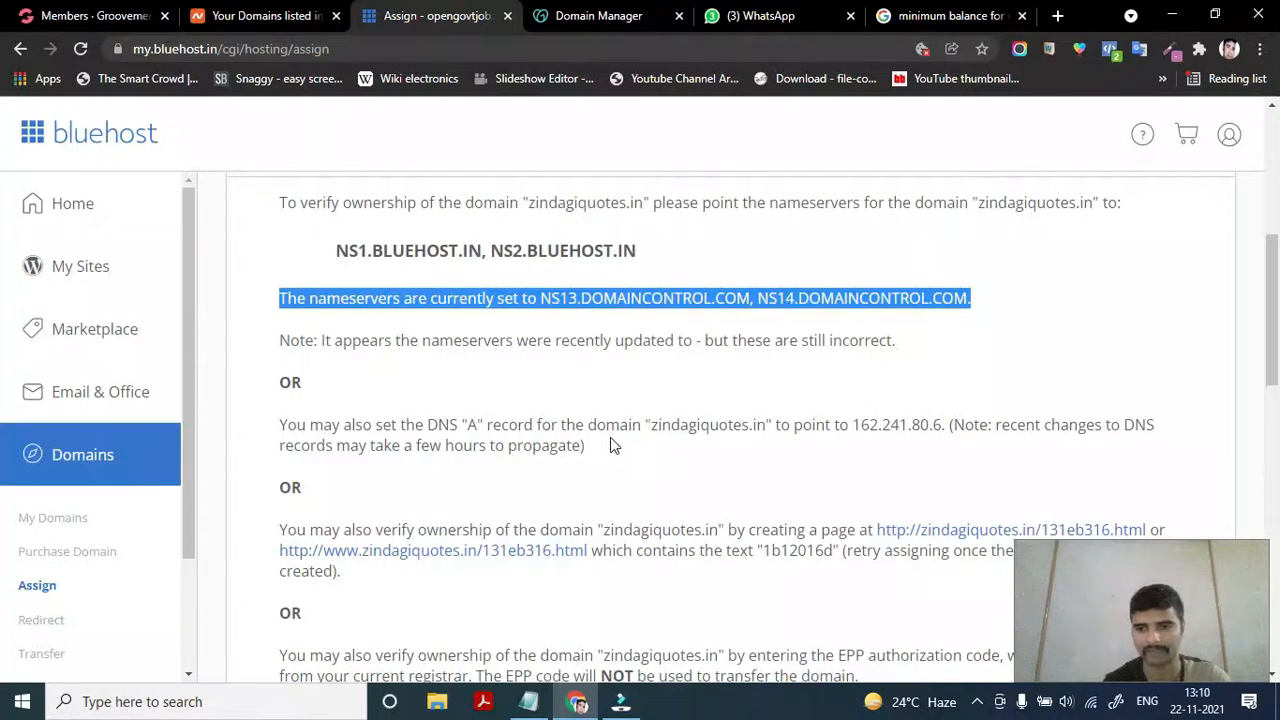
scroll(610, 440, "up", 3)
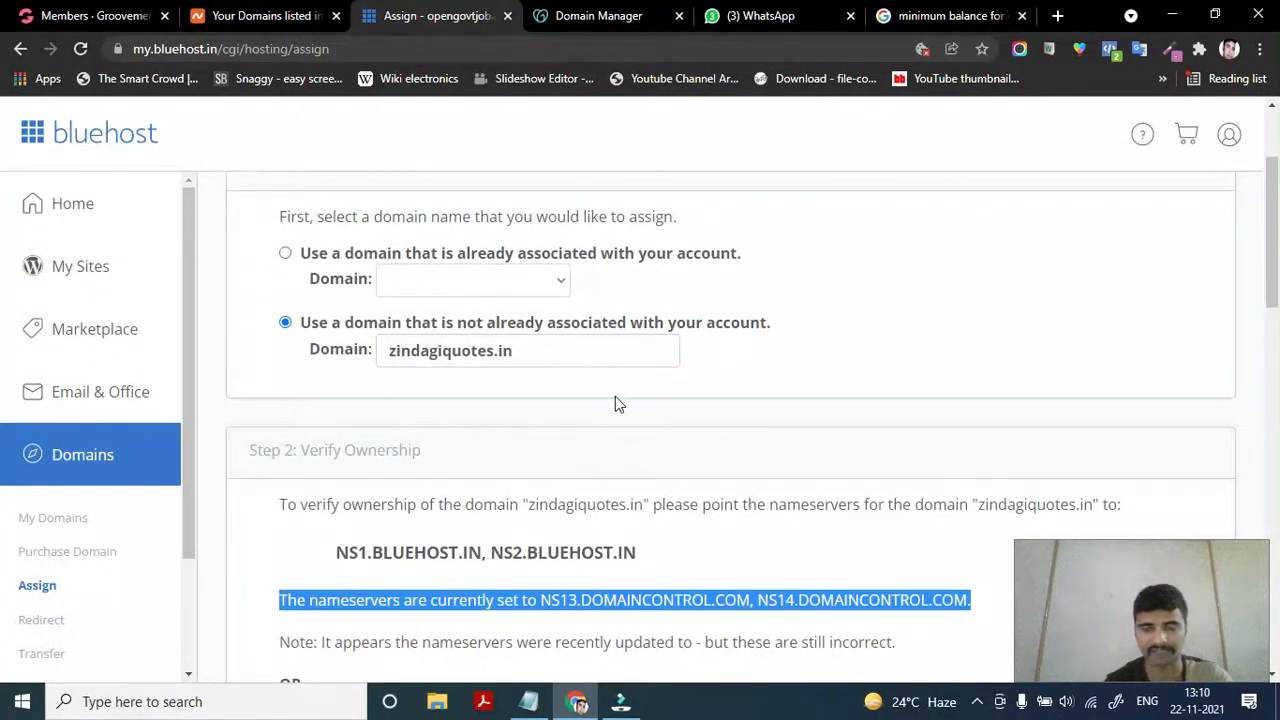
triple_click(530, 354)
key("BackSpace")
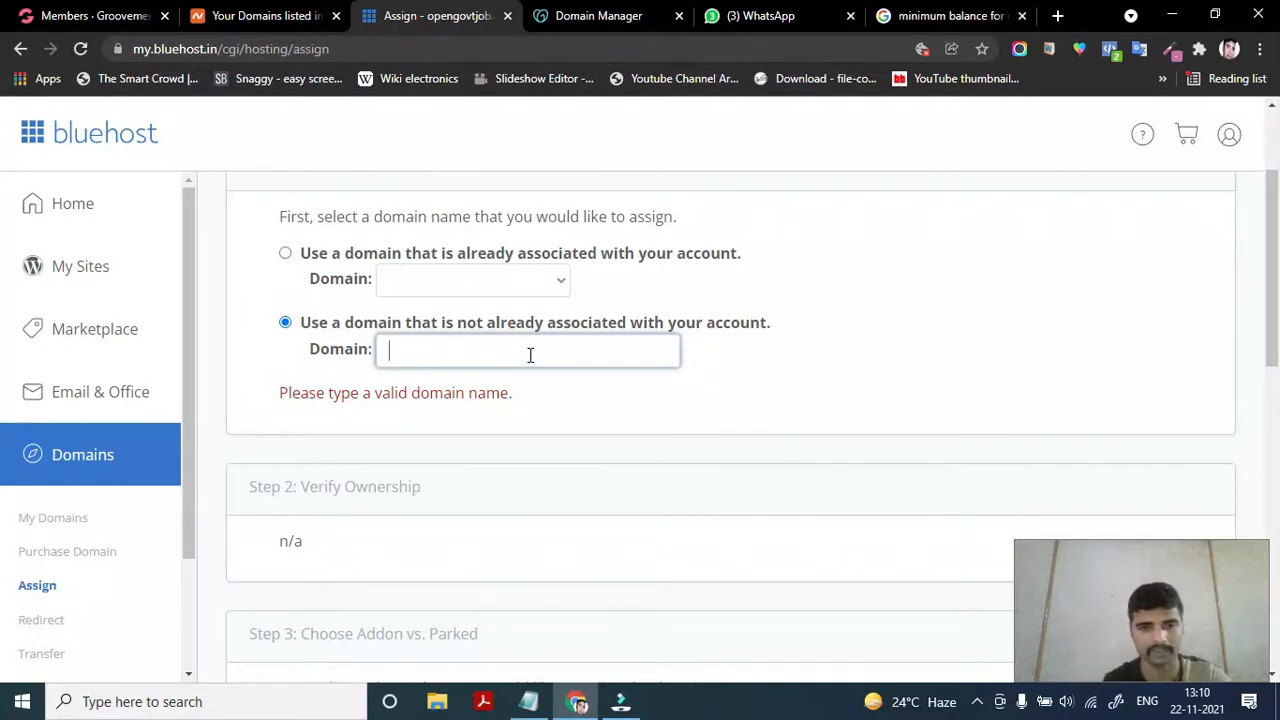
Paste digitalmarketo.xyz from clipboard history into the Domain field
key("super+v")
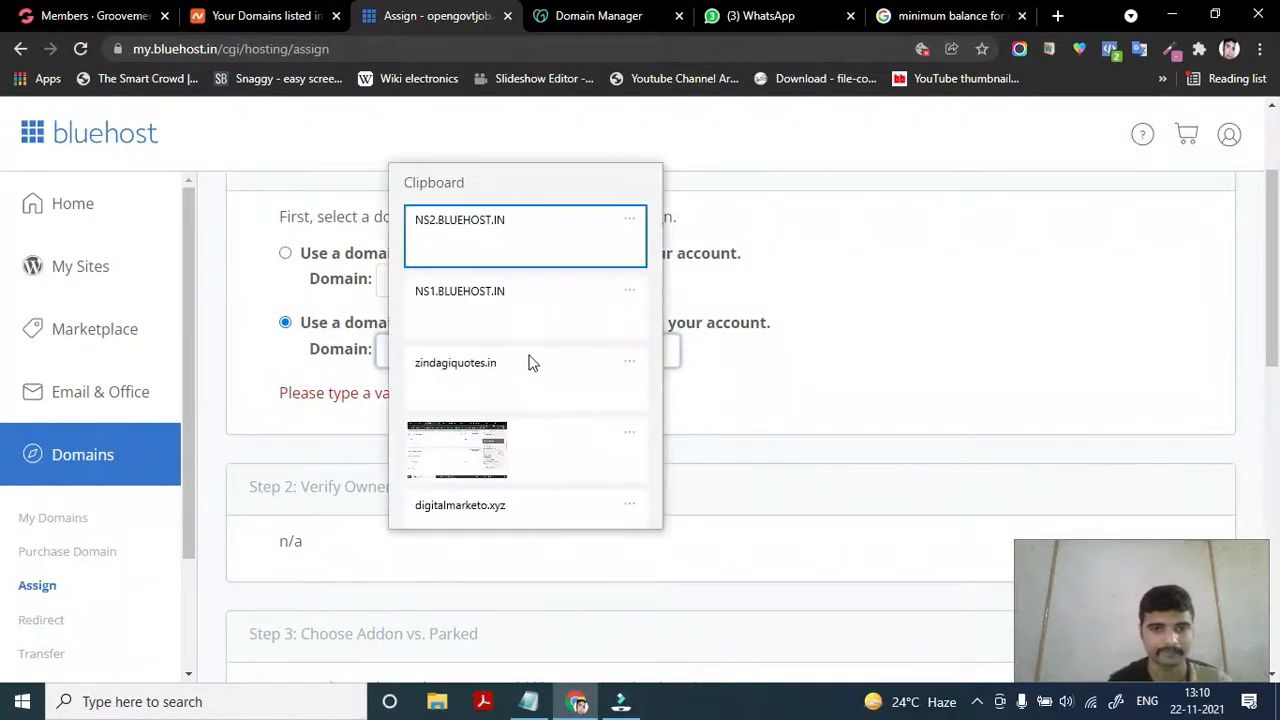
scroll(500, 395, "down", 2)
left_click(488, 400)
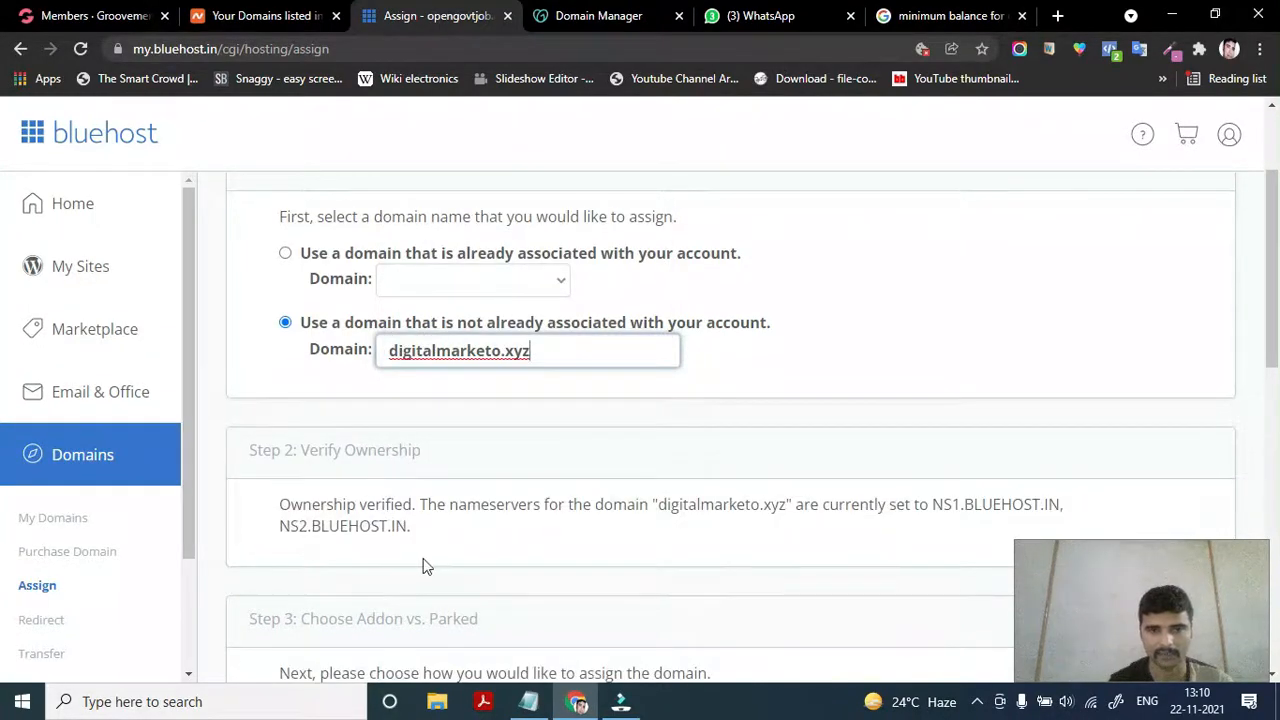
Review the Ownership verified message and Steps 2–4, keeping Addon Domain selected
scroll(423, 563, "down", 2)
scroll(375, 507, "up", 2)
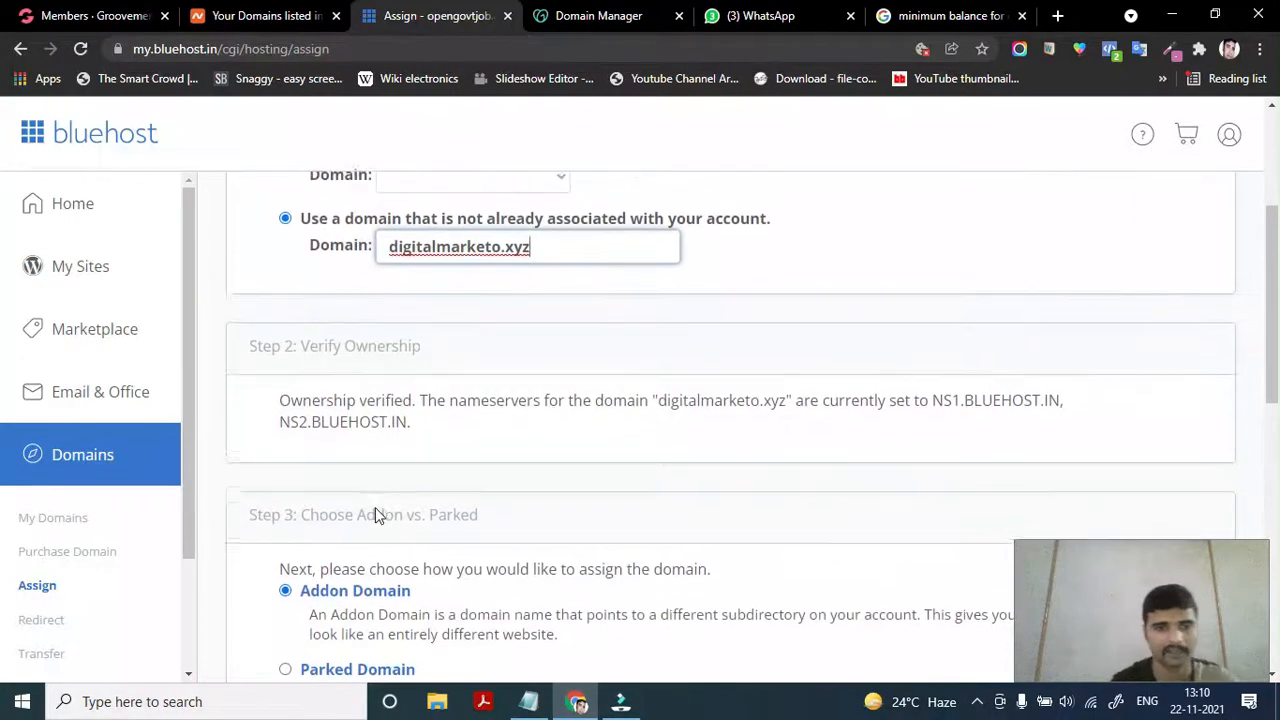
left_click_drag(280, 446, 460, 477)
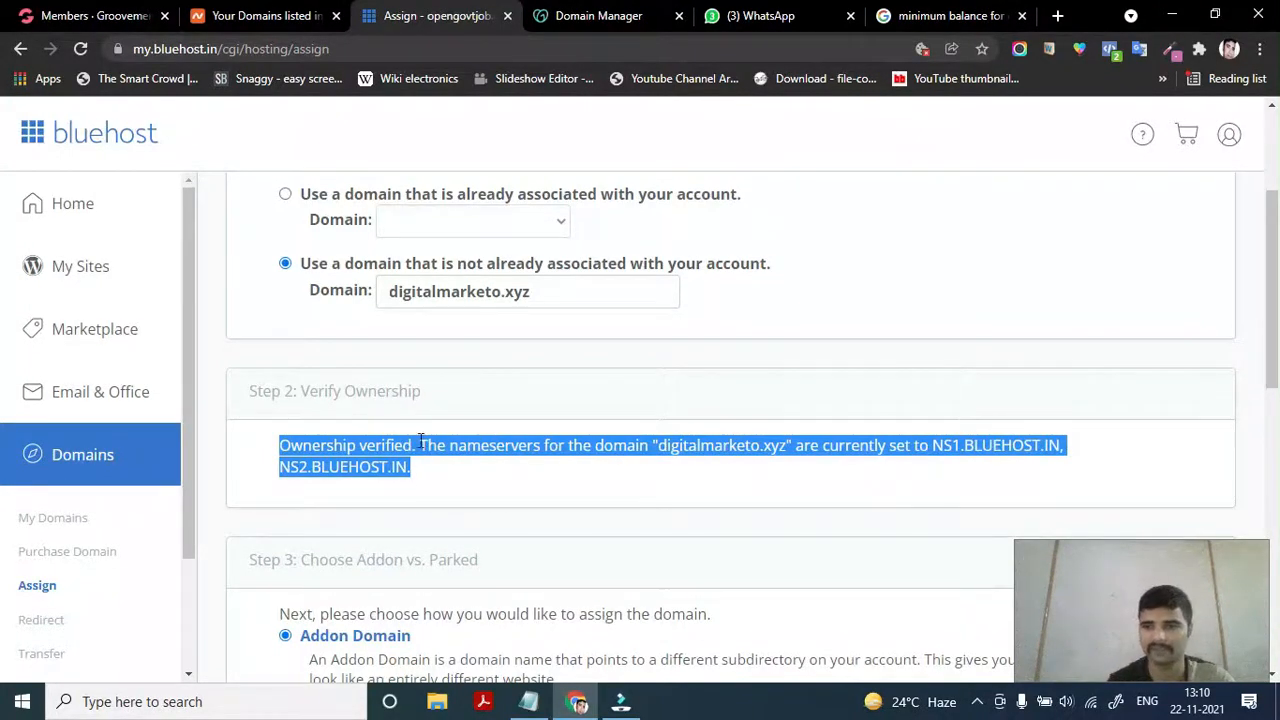
left_click(419, 465)
scroll(410, 490, "down", 1)
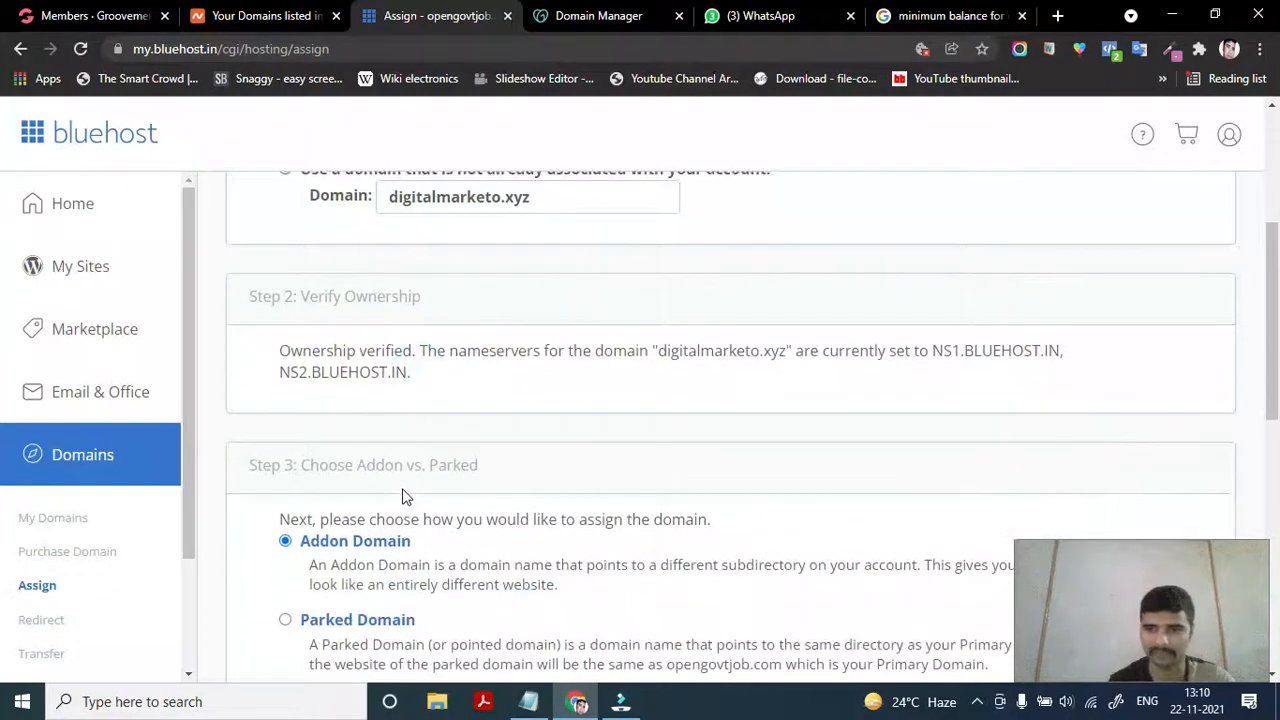
scroll(405, 497, "up", 1)
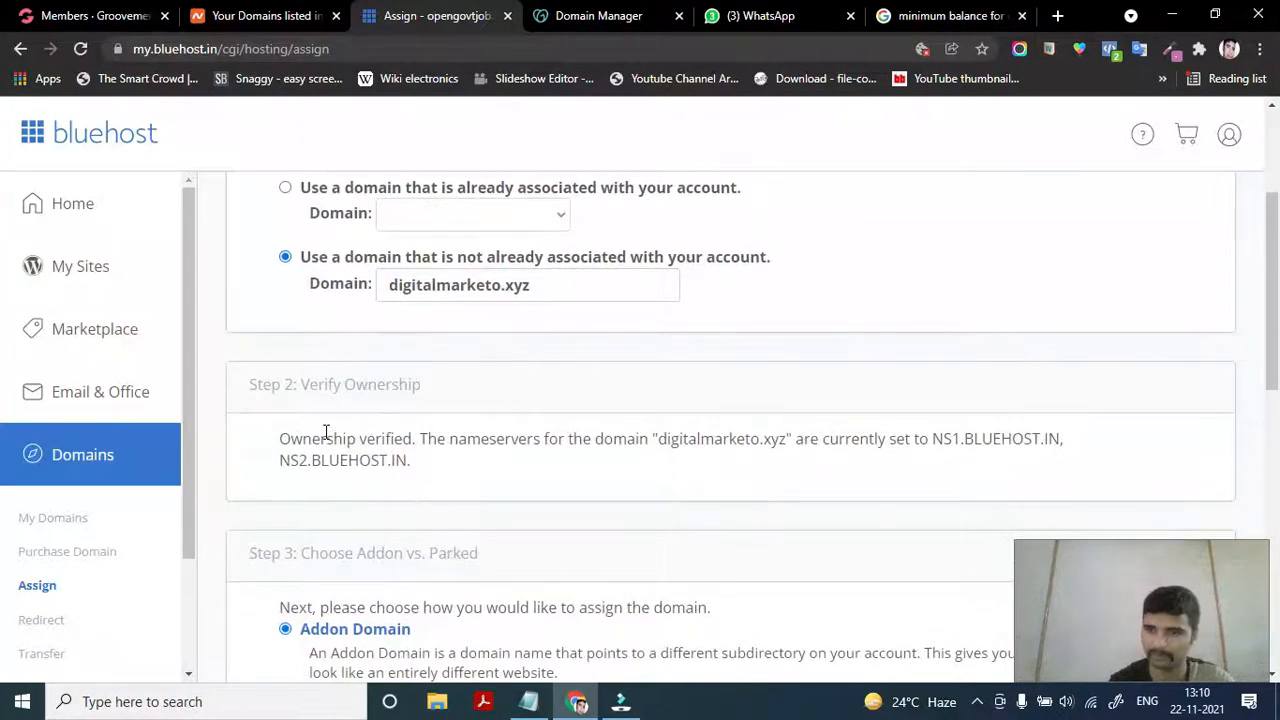
scroll(326, 432, "down", 2)
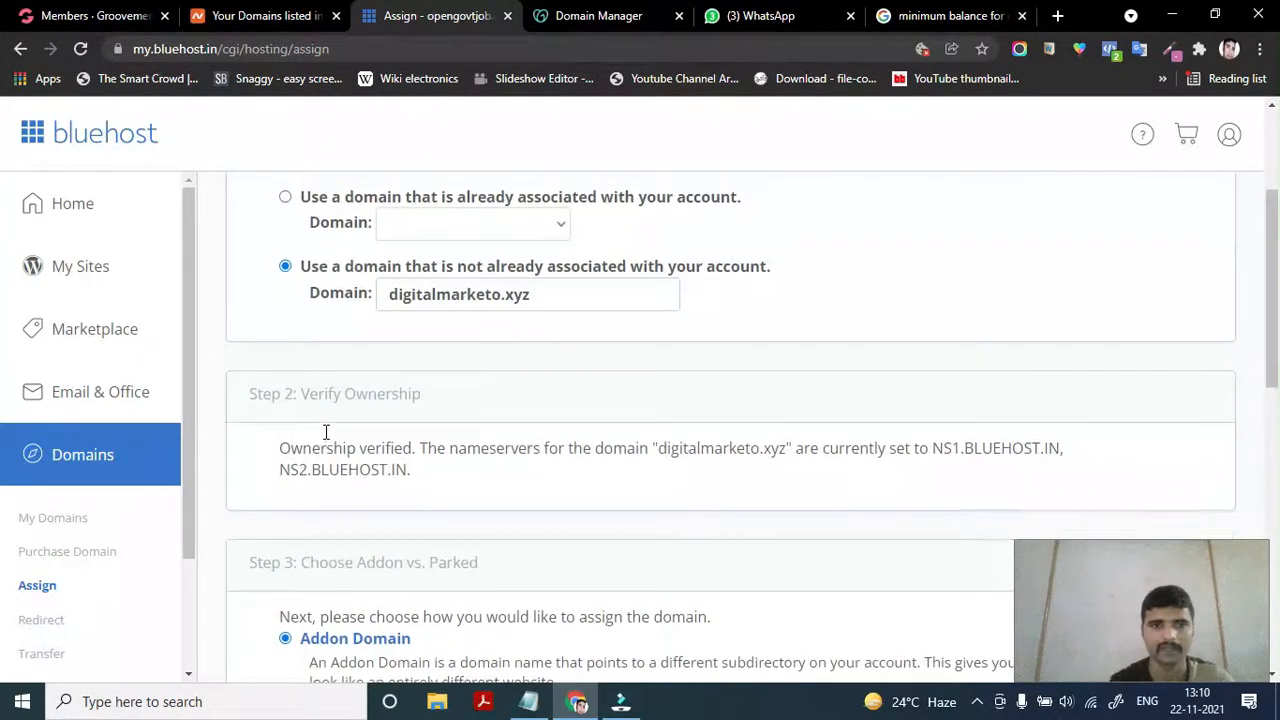
scroll(326, 432, "down", 5)
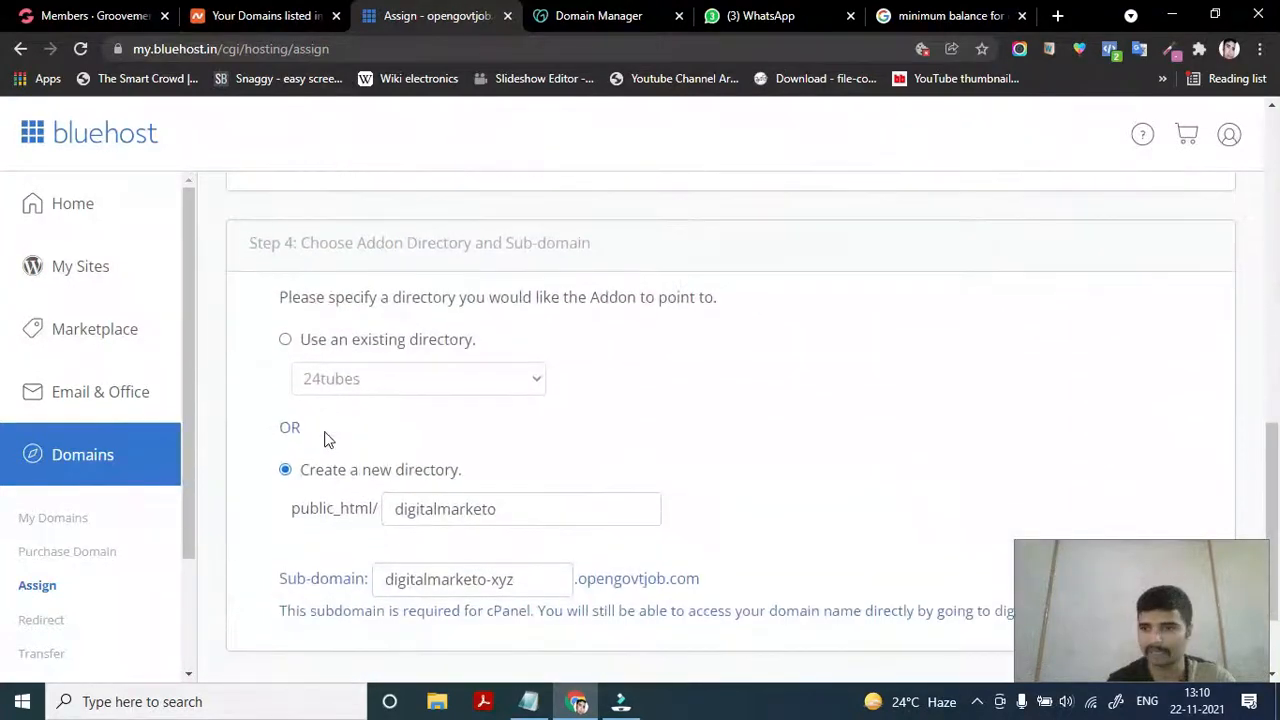
scroll(395, 430, "up", 4)
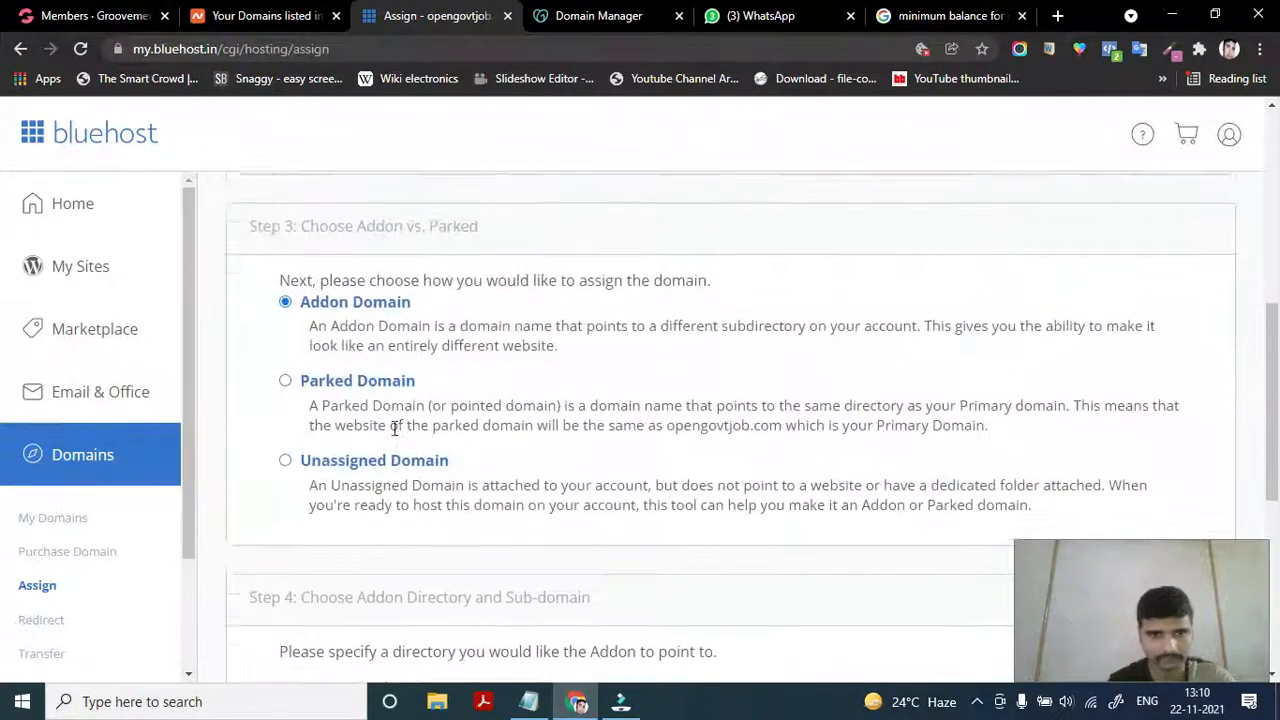
scroll(395, 430, "up", 3)
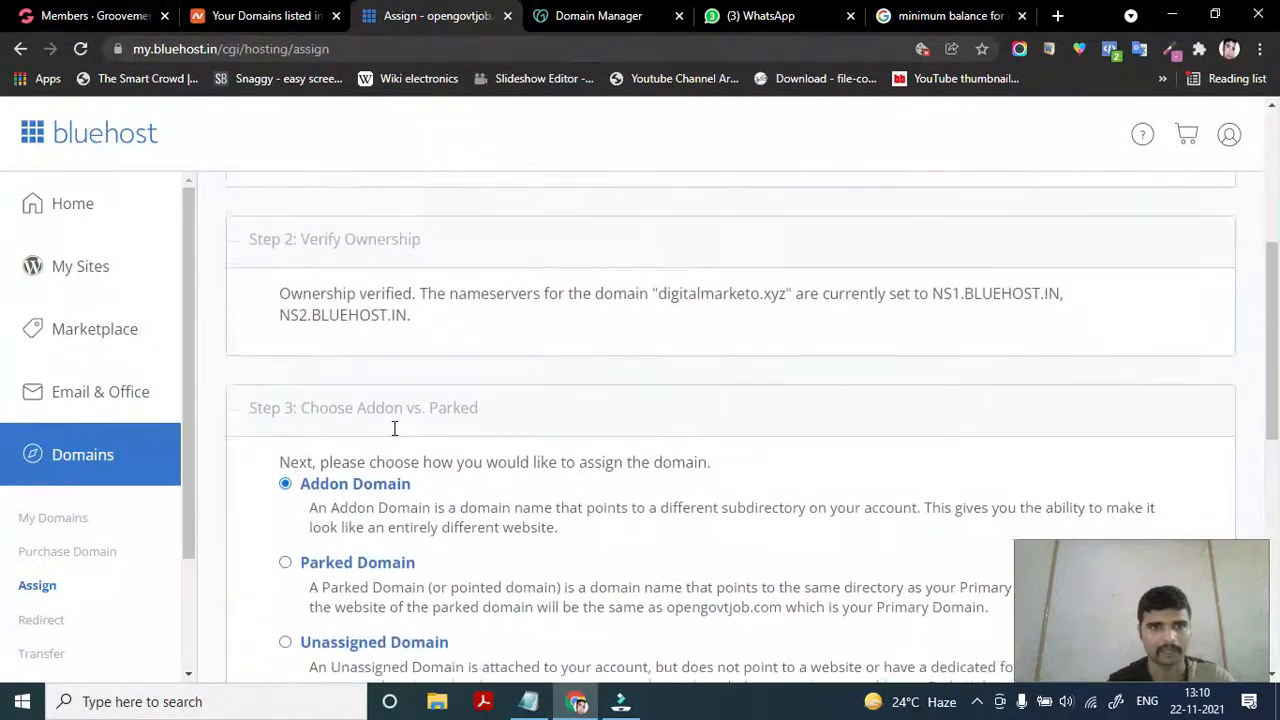
scroll(394, 428, "down", 3)
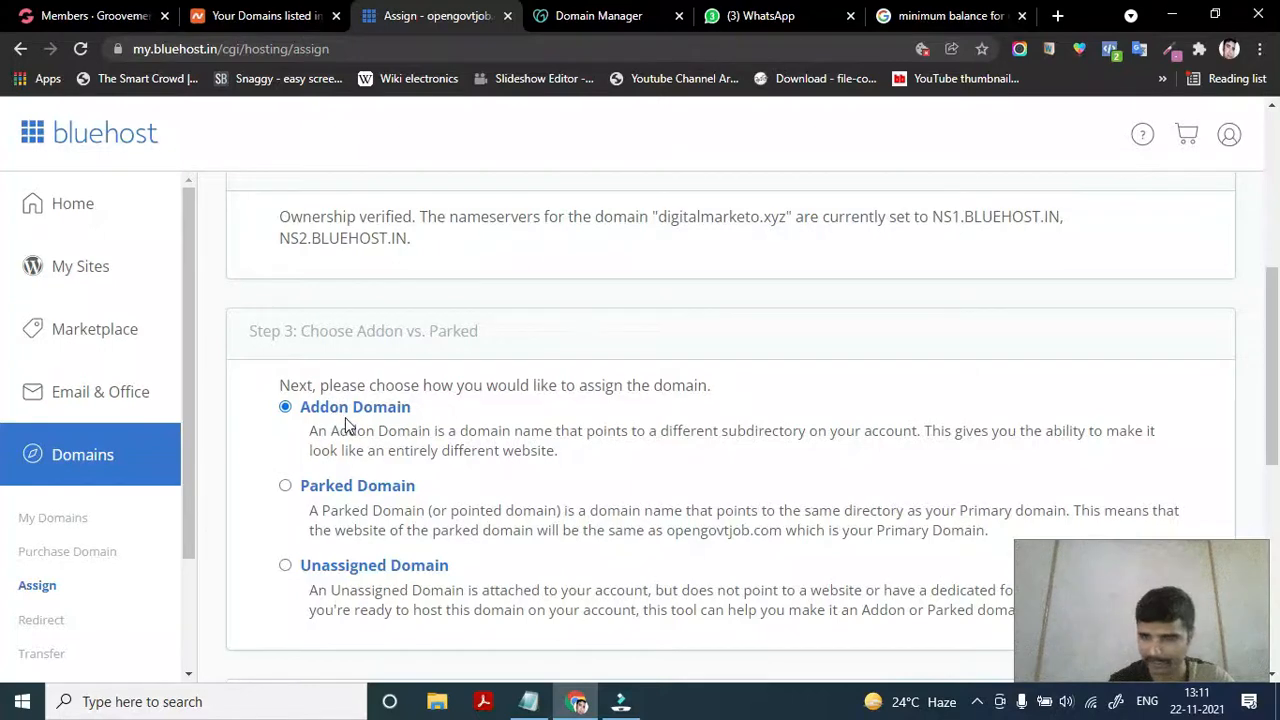
scroll(329, 430, "down", 1)
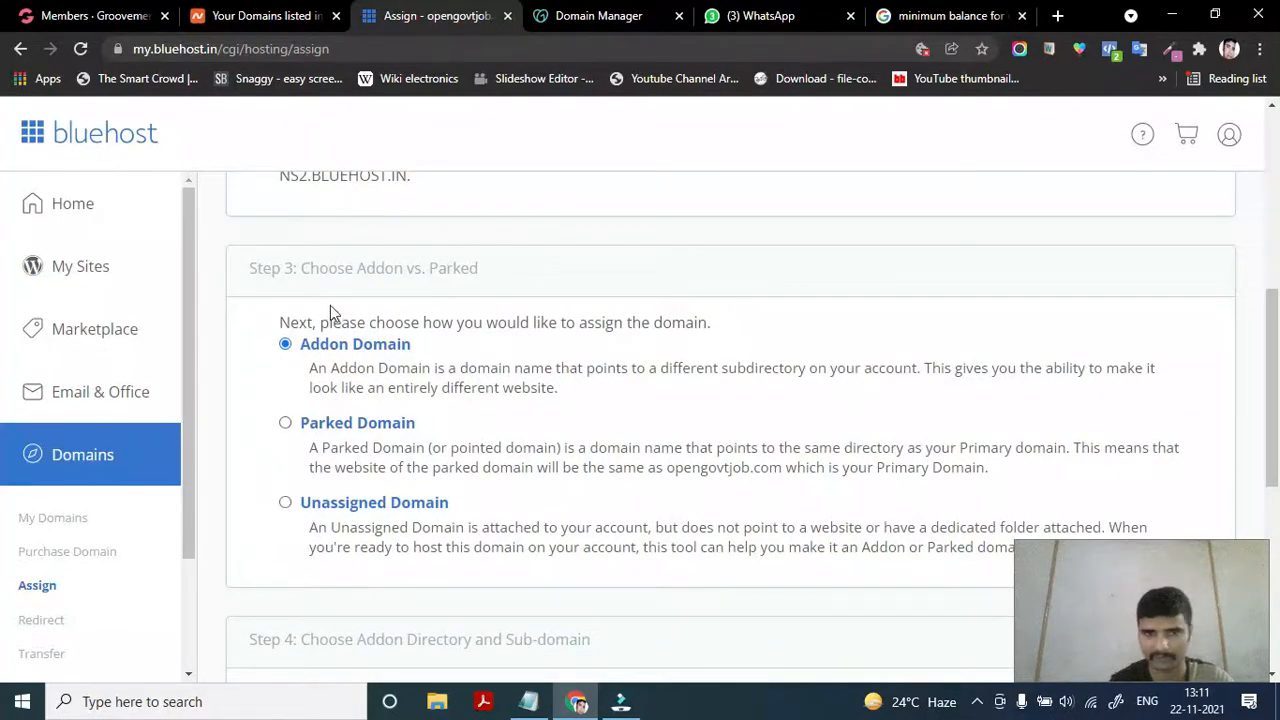
scroll(284, 435, "down", 4)
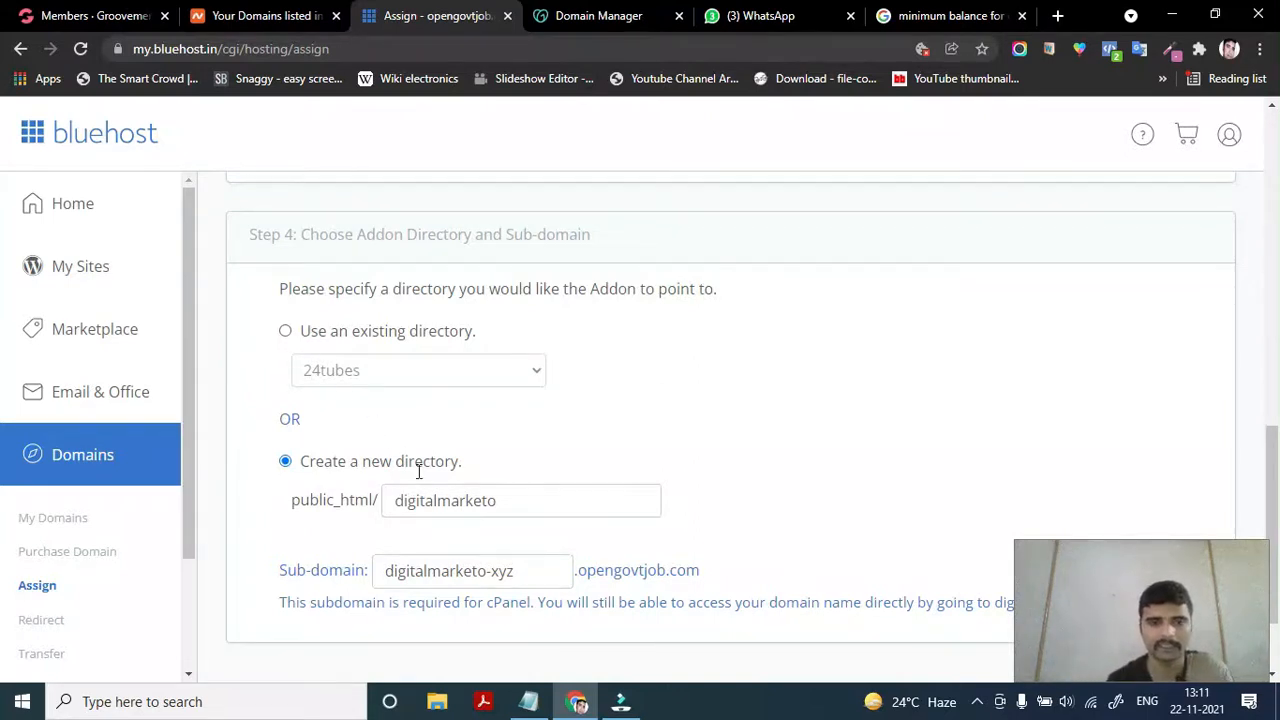
scroll(425, 480, "down", 1)
left_click(533, 315)
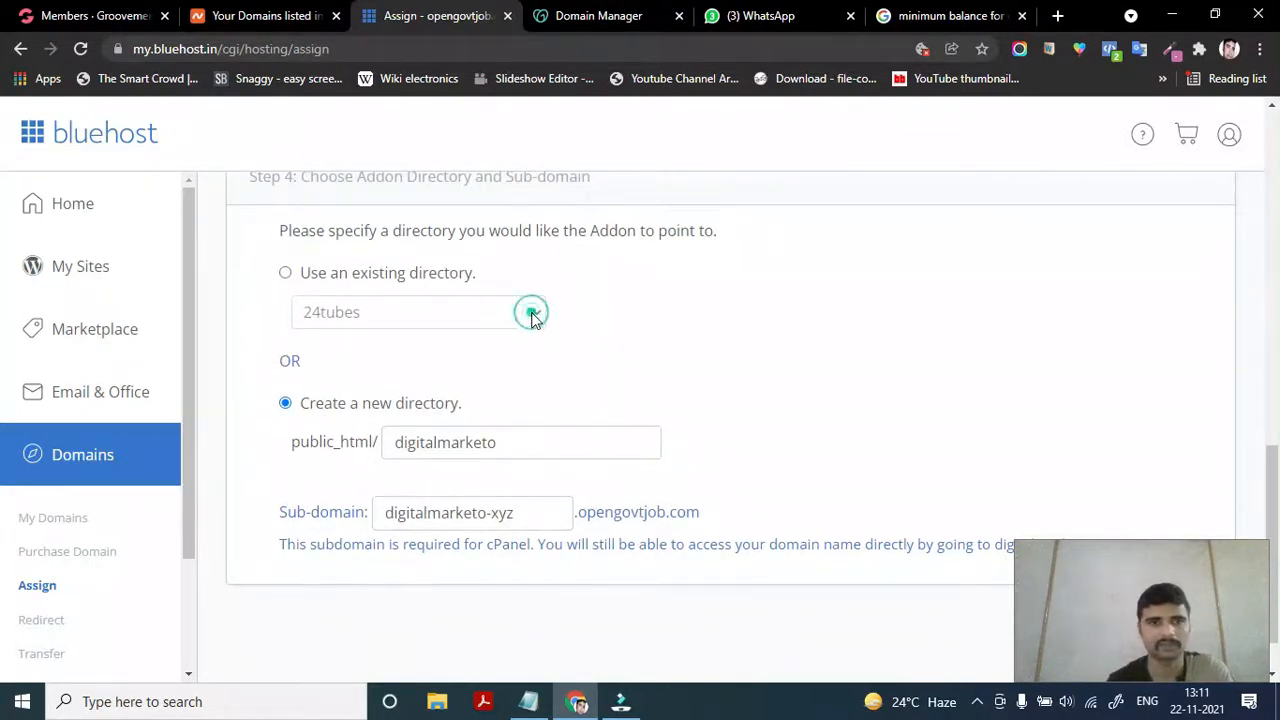
left_click(285, 274)
left_click(401, 314)
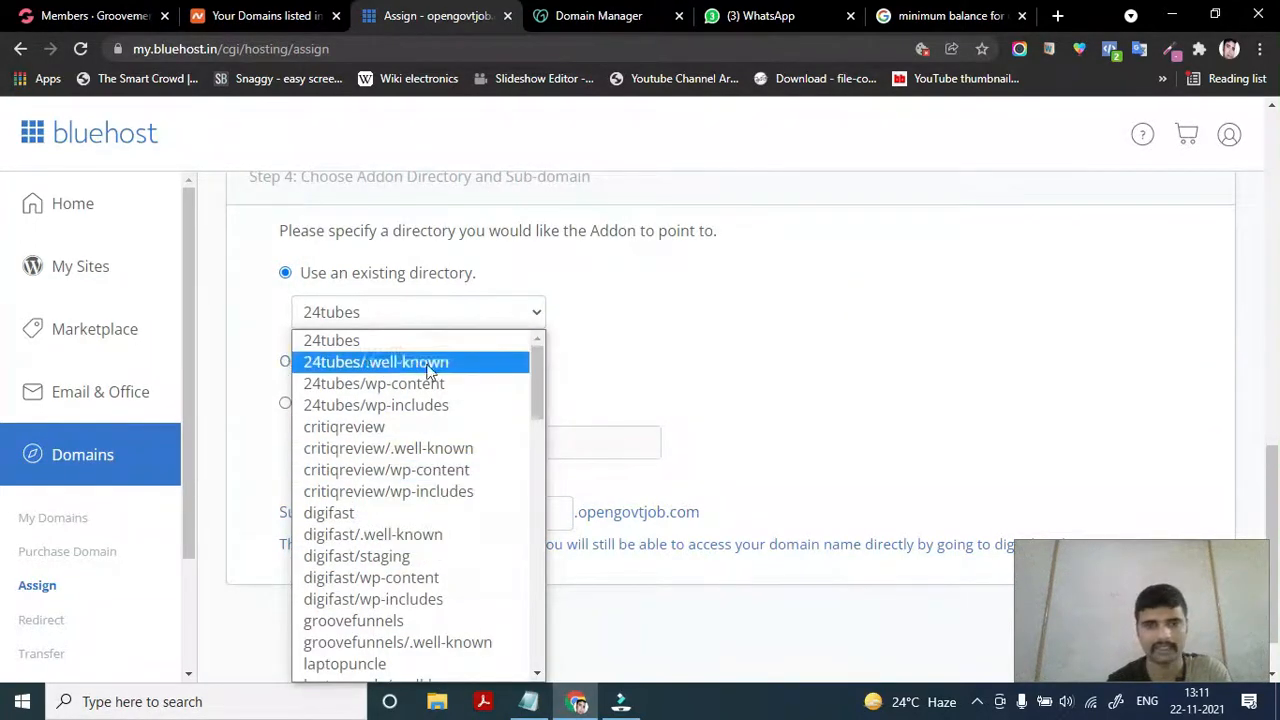
left_click(756, 350)
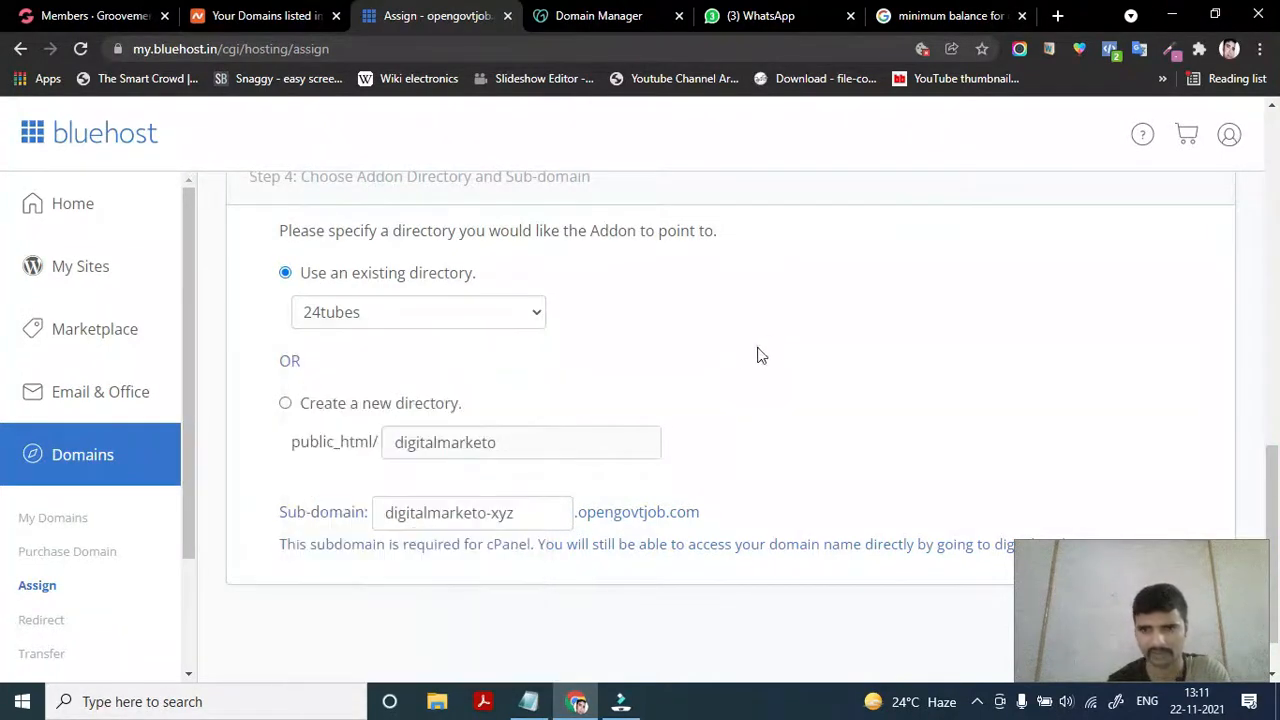
left_click(286, 406)
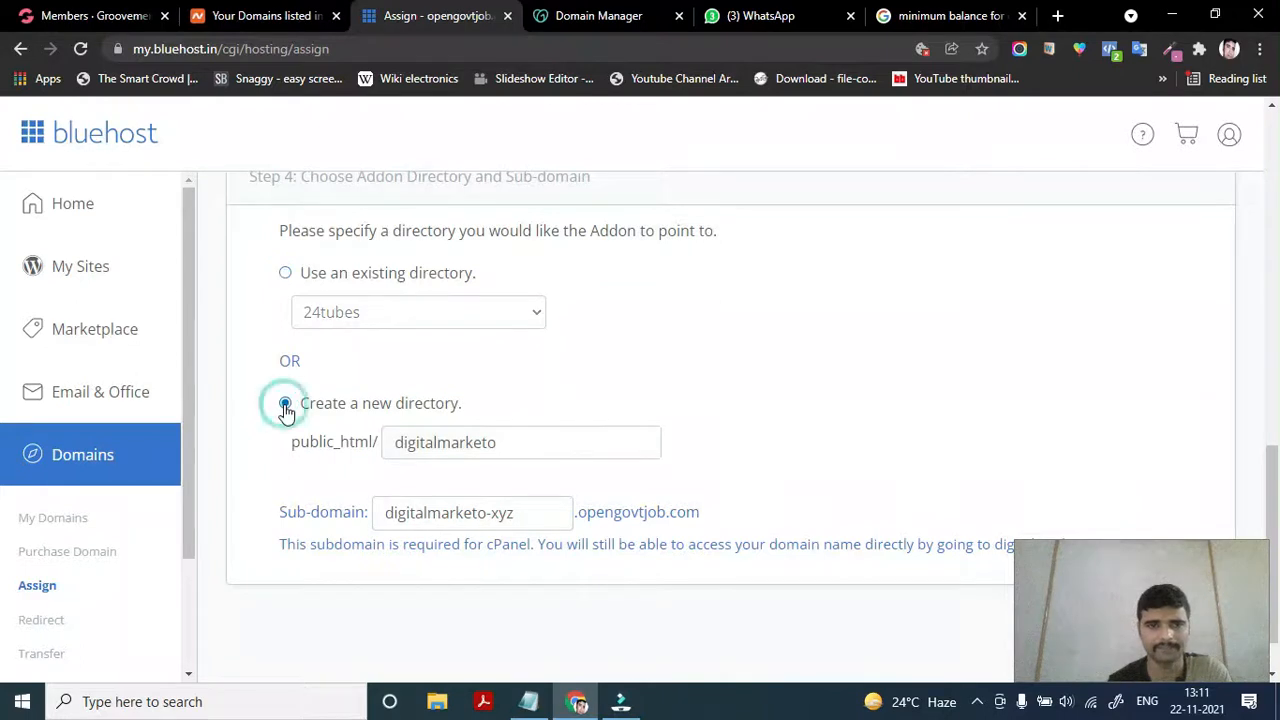
scroll(384, 445, "down", 1)
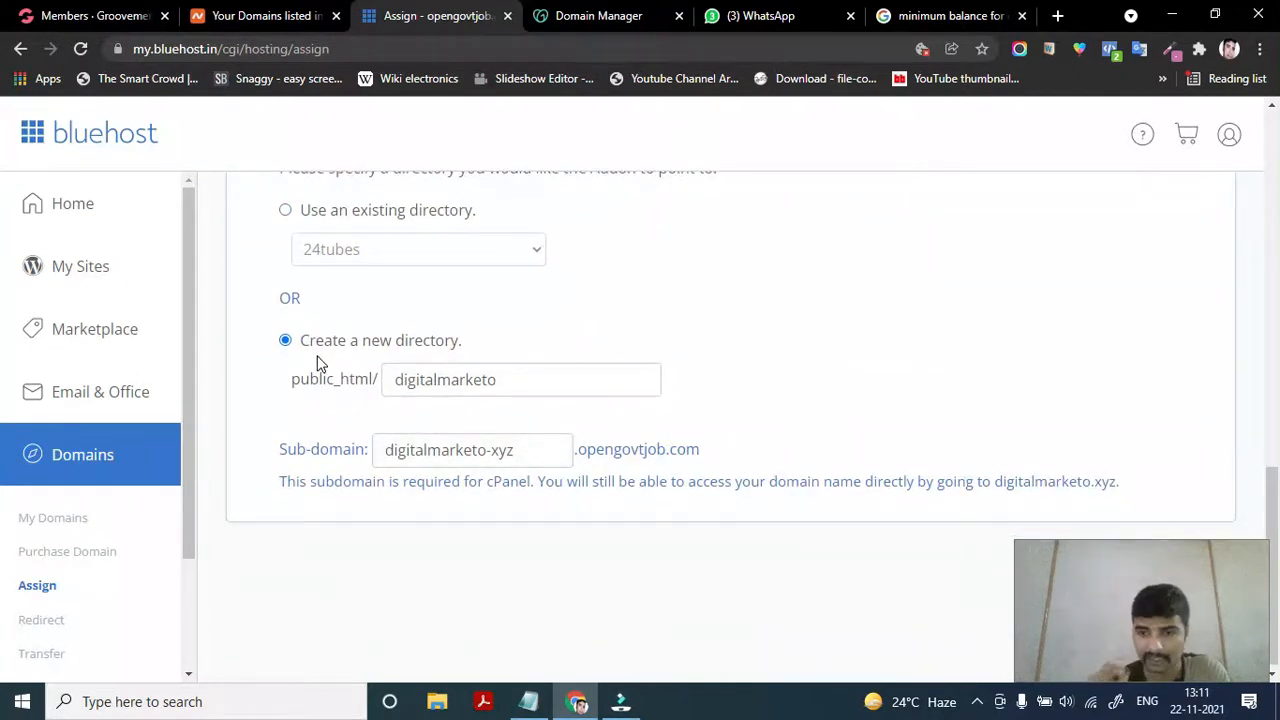
Keep directory public_html/digitalmarketo and shorten the sub-domain to digitalmarketo.opengovtjob.com
left_click(502, 380)
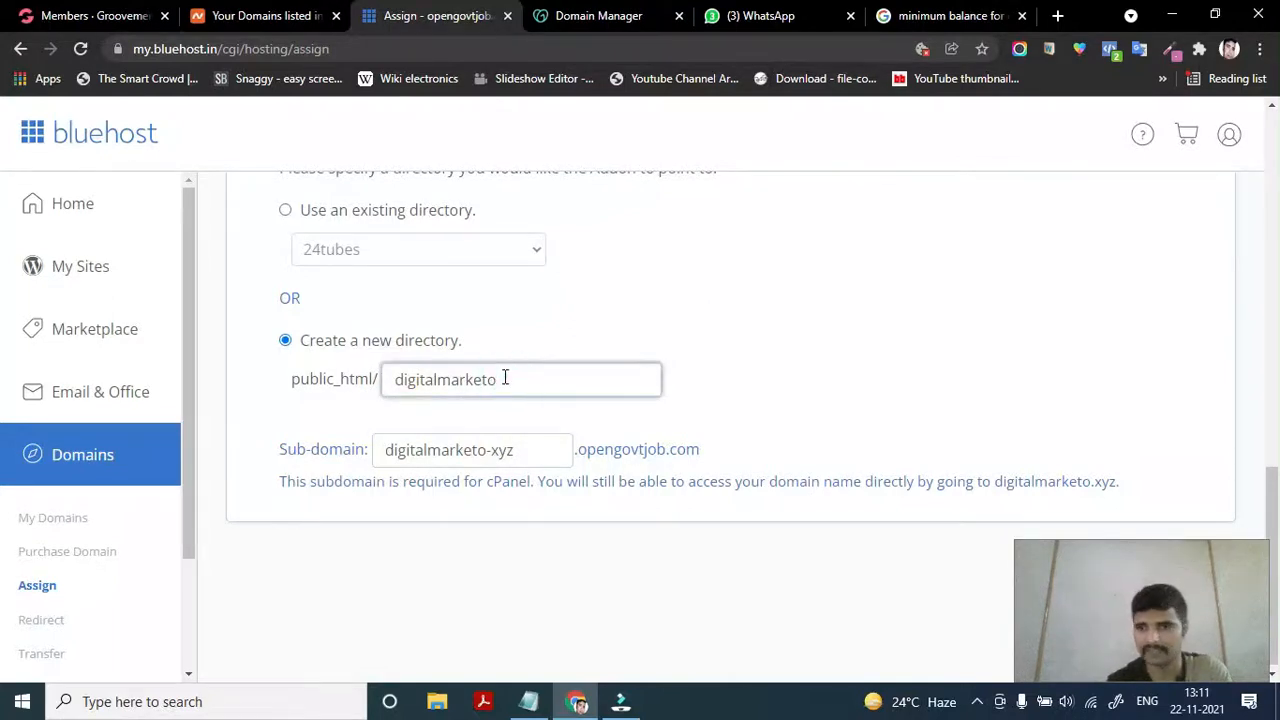
scroll(464, 447, "down", 1)
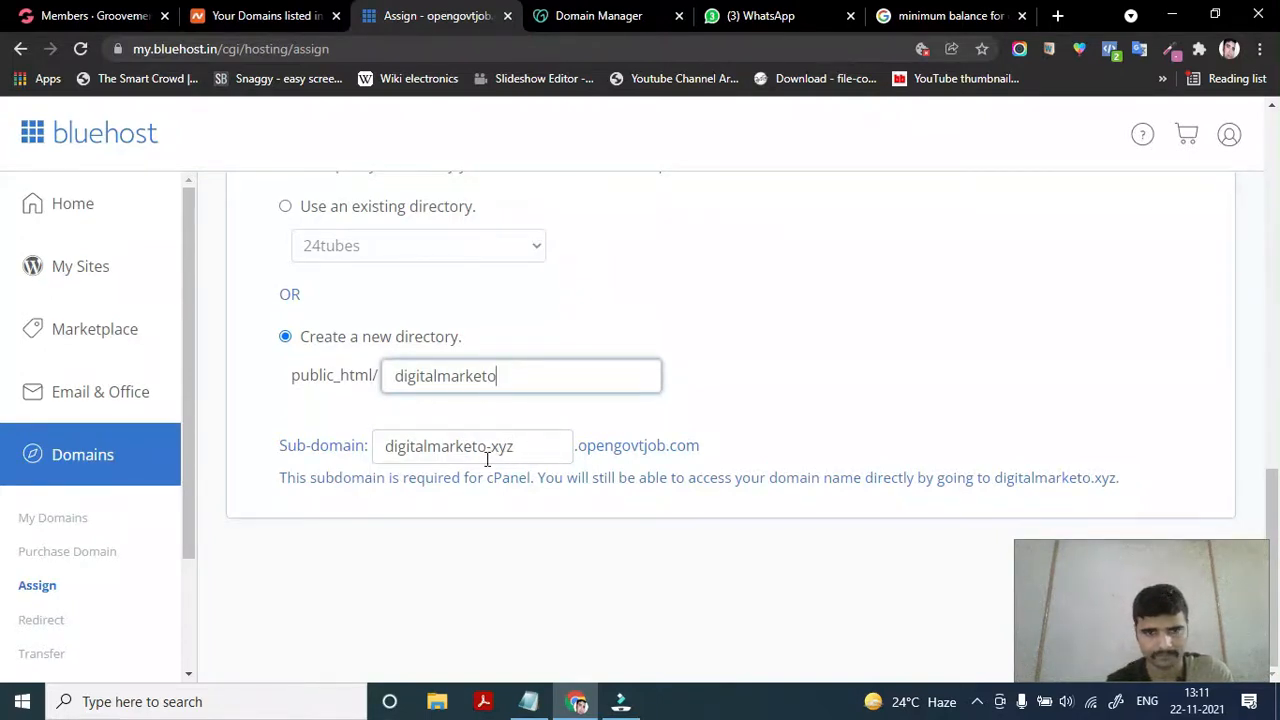
left_click(534, 447)
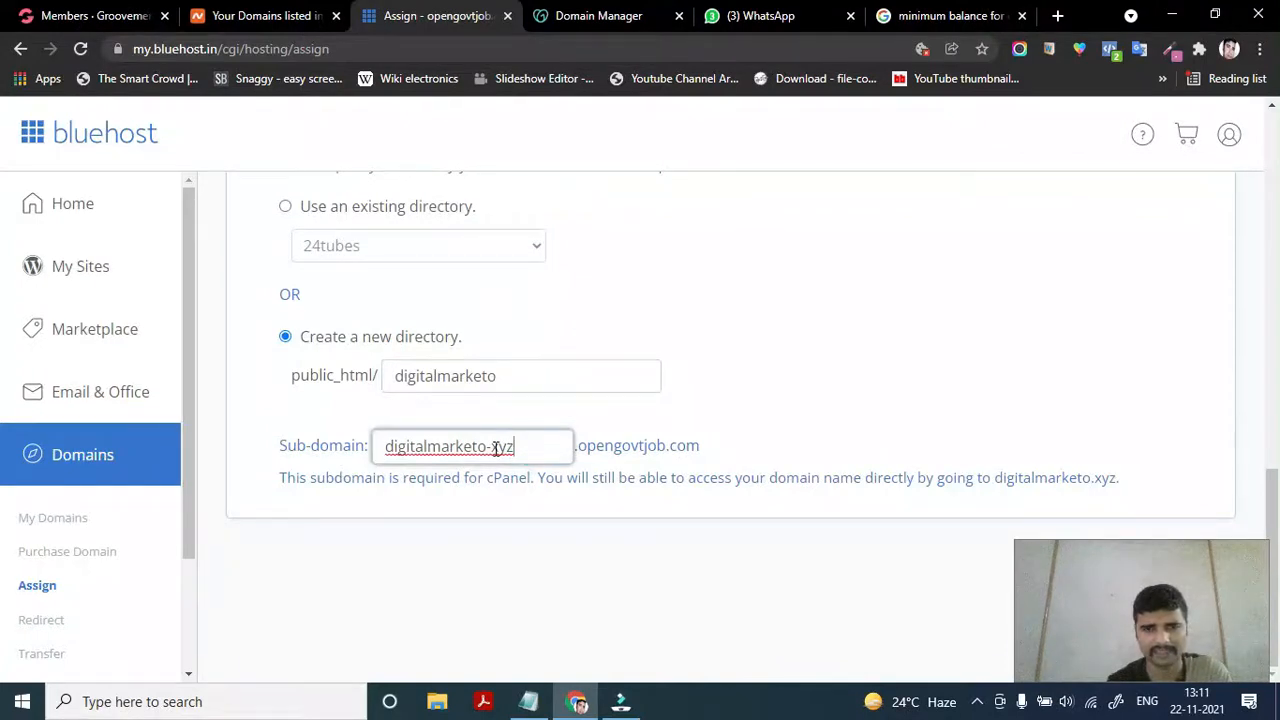
key("BackSpace")
key("BackSpace")
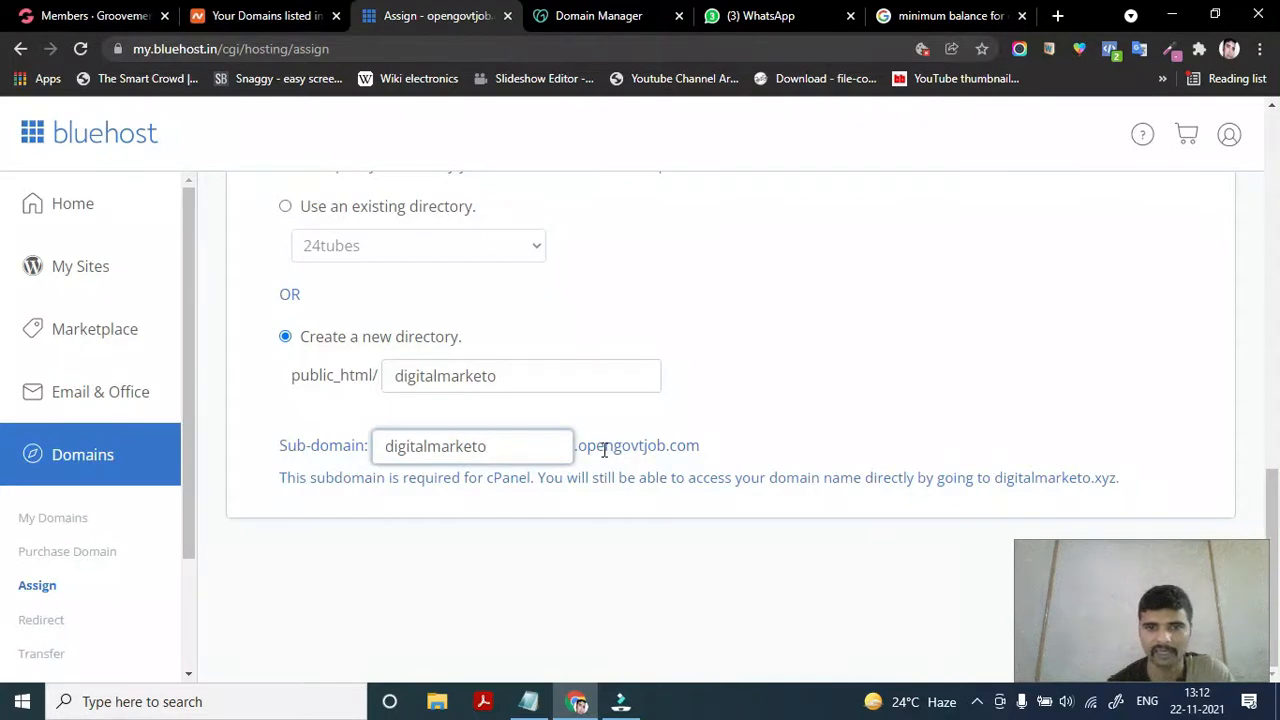
left_click_drag(704, 446, 588, 448)
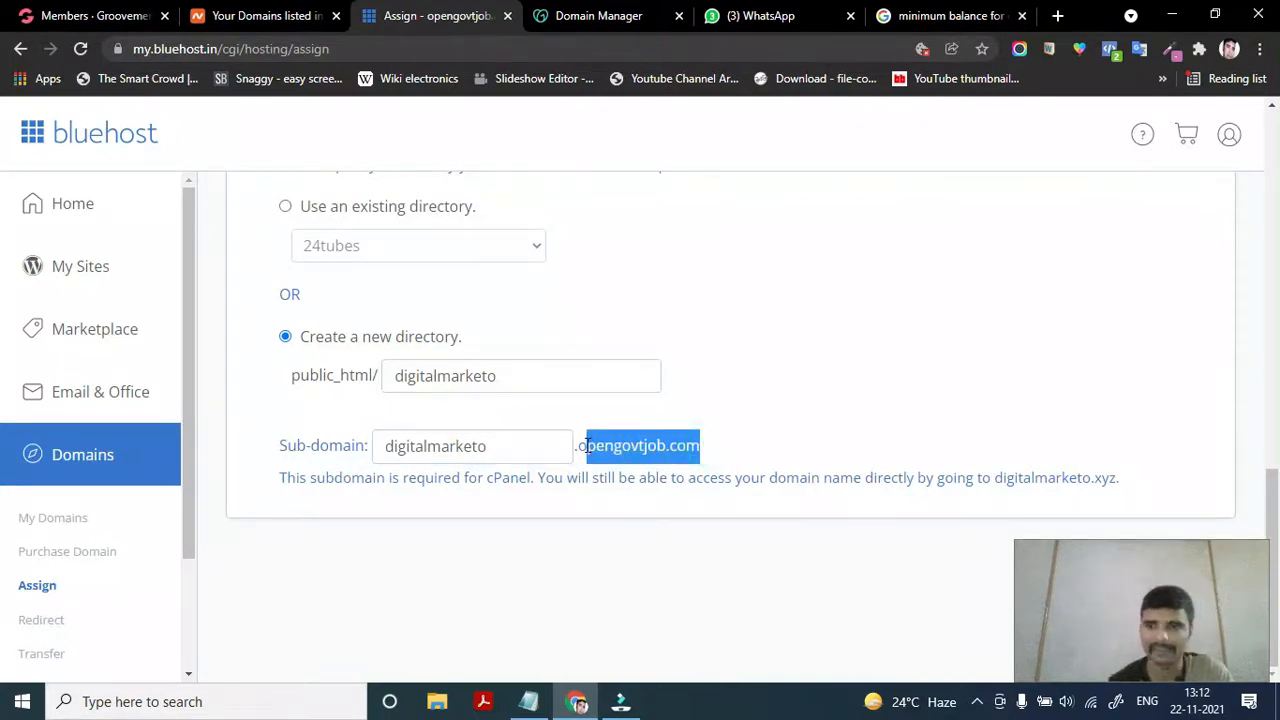
left_click(810, 393)
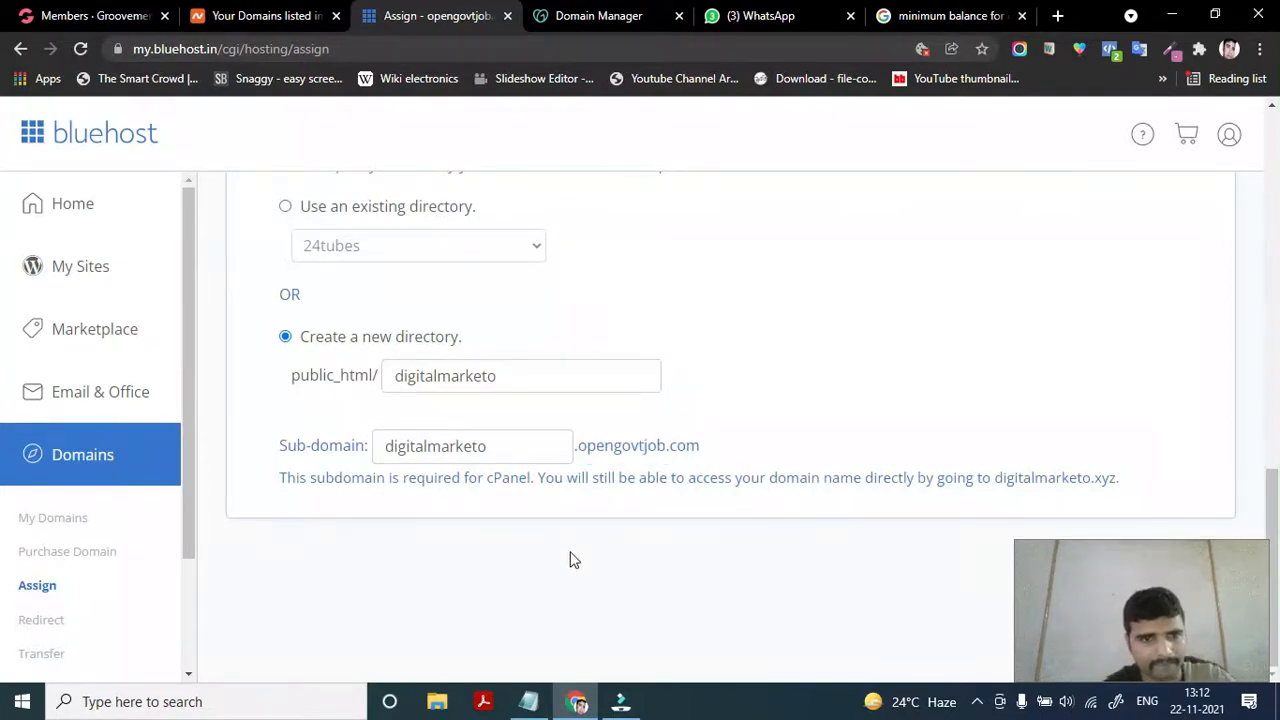
scroll(481, 589, "up", 1)
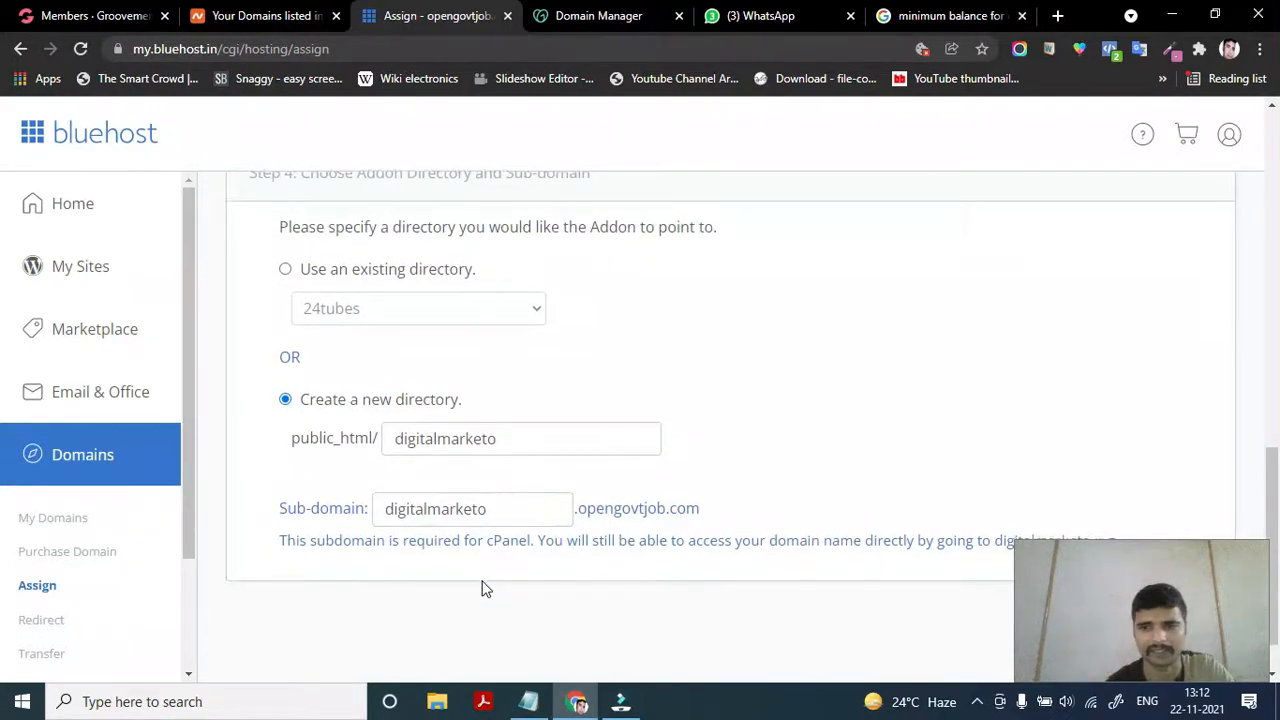
scroll(481, 589, "down", 1)
scroll(481, 589, "up", 7)
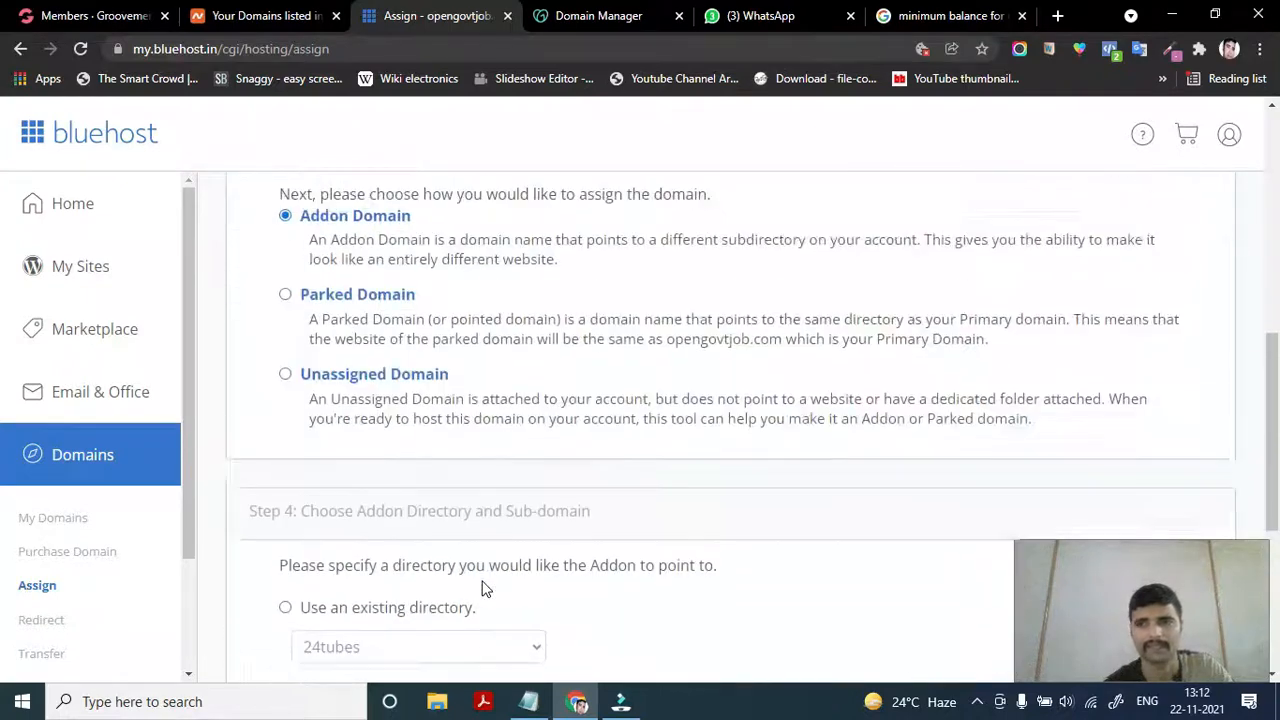
scroll(481, 589, "down", 8)
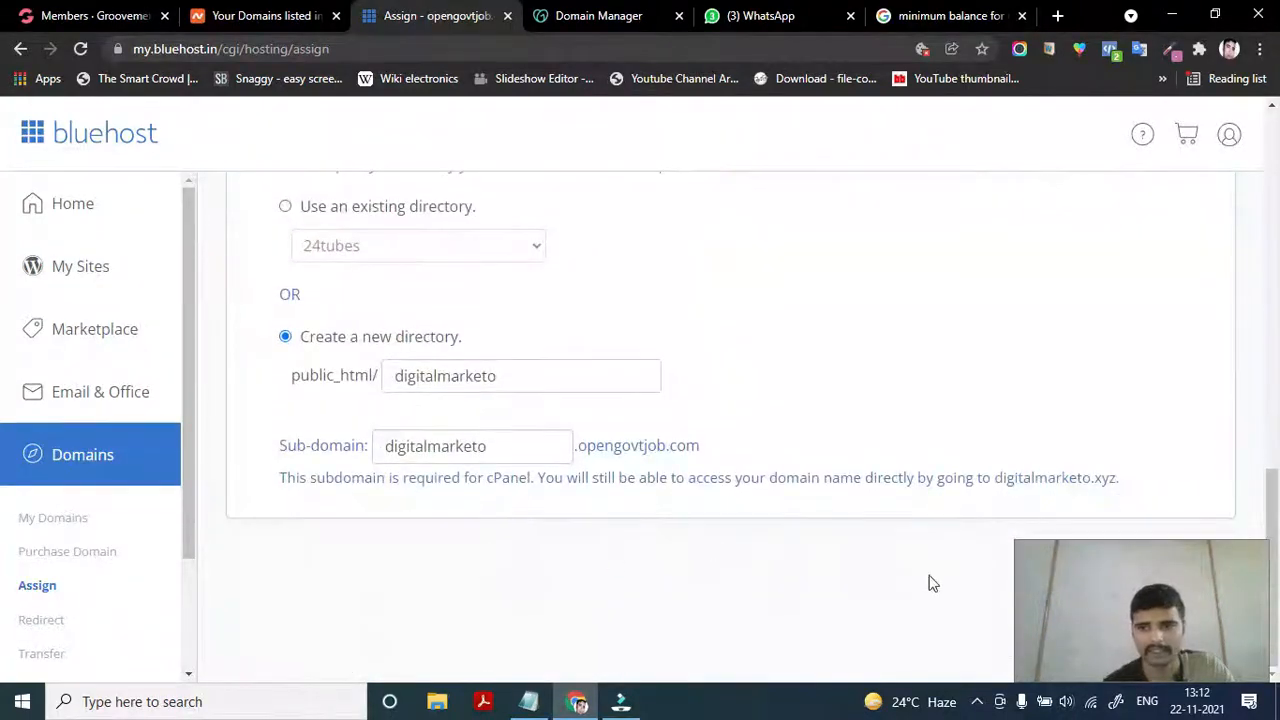
left_click_drag(1114, 608, 756, 617)
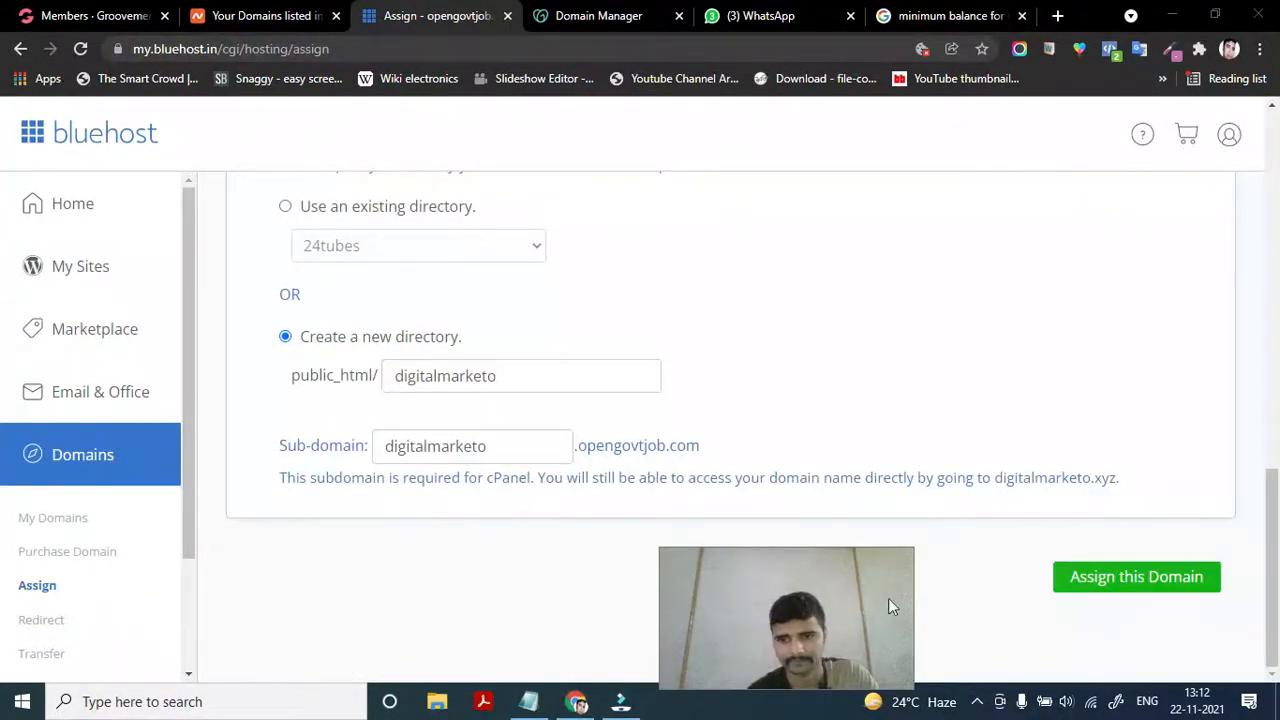
Submit Assign this Domain several times until the form reloads with an empty Domain field
left_click(1101, 590)
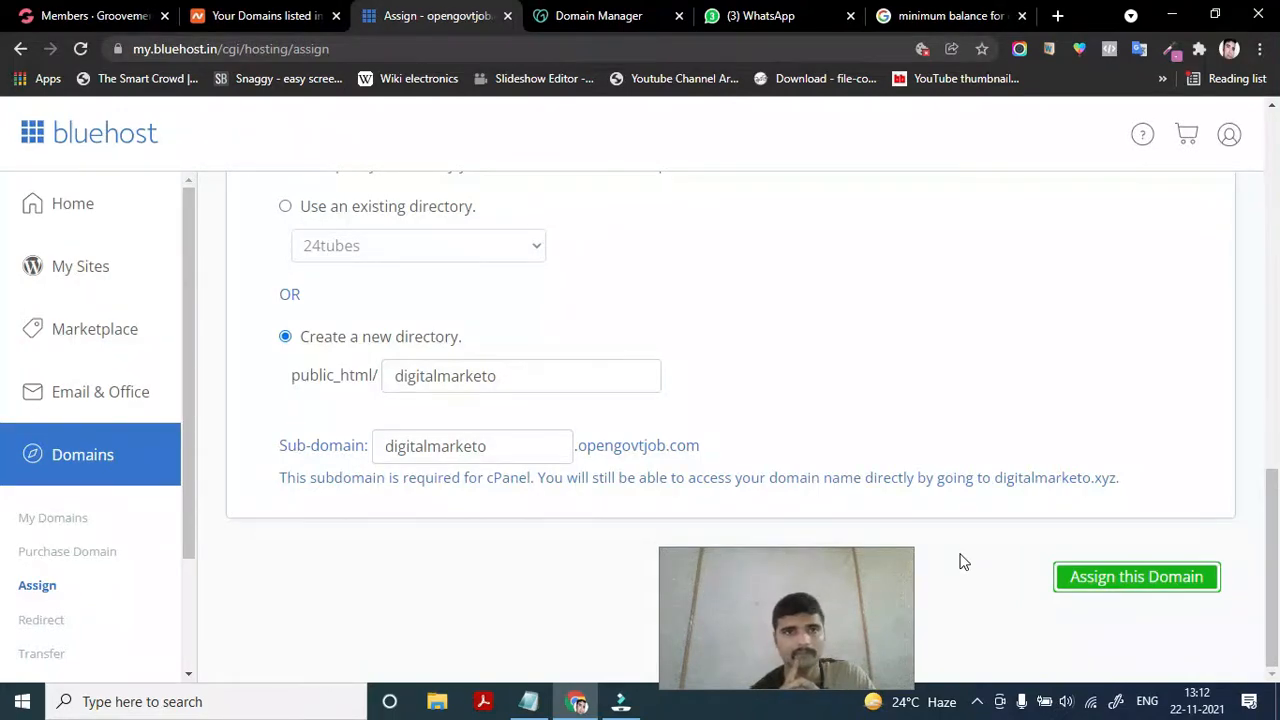
scroll(623, 254, "up", 10)
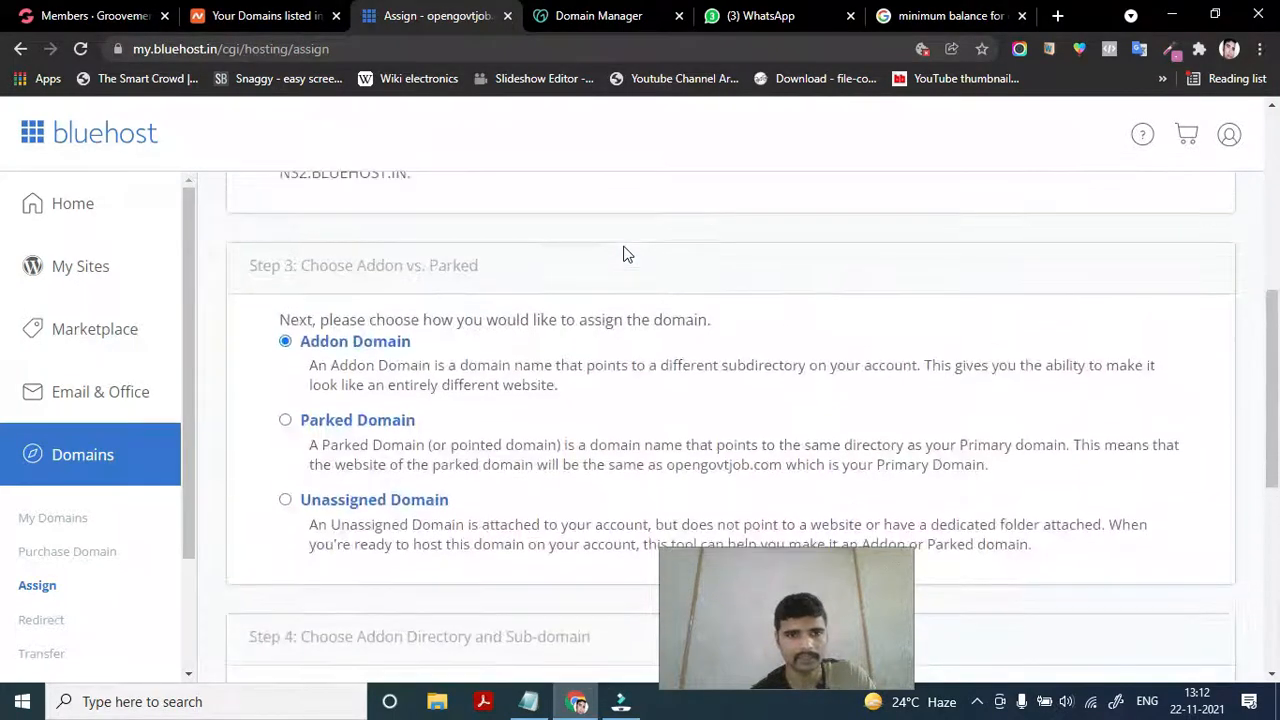
scroll(623, 254, "down", 10)
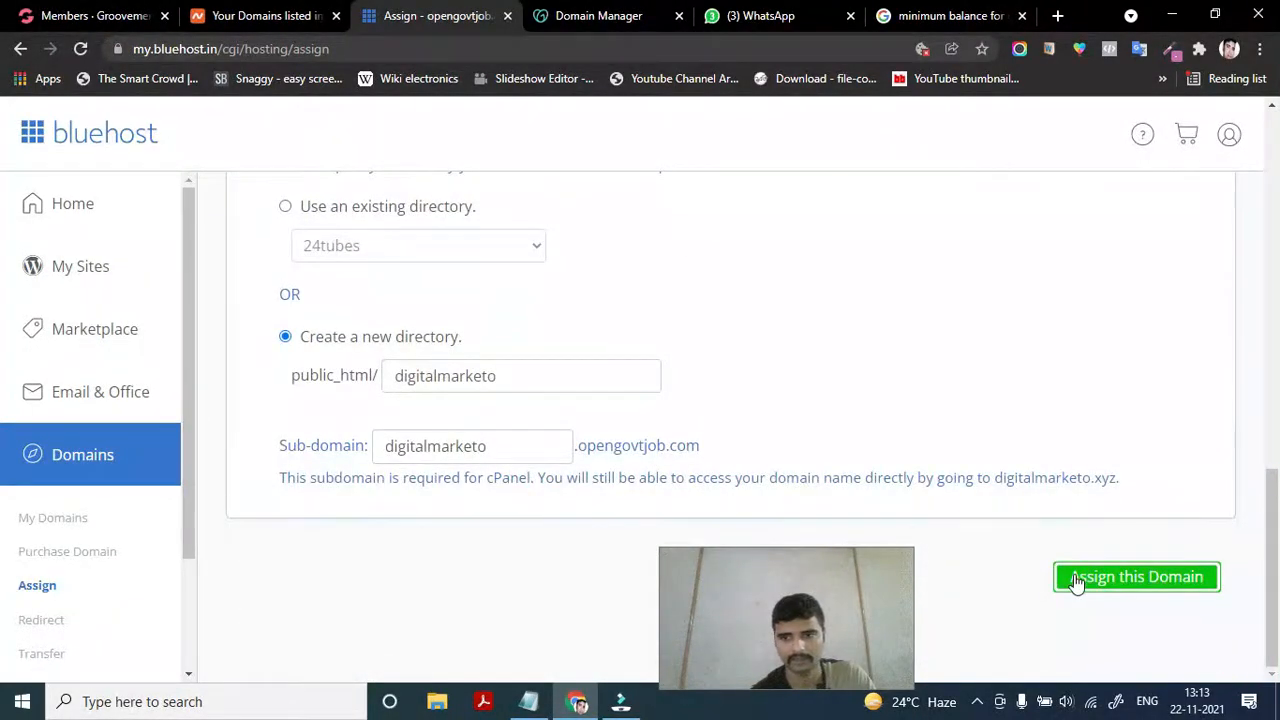
left_click(1076, 582)
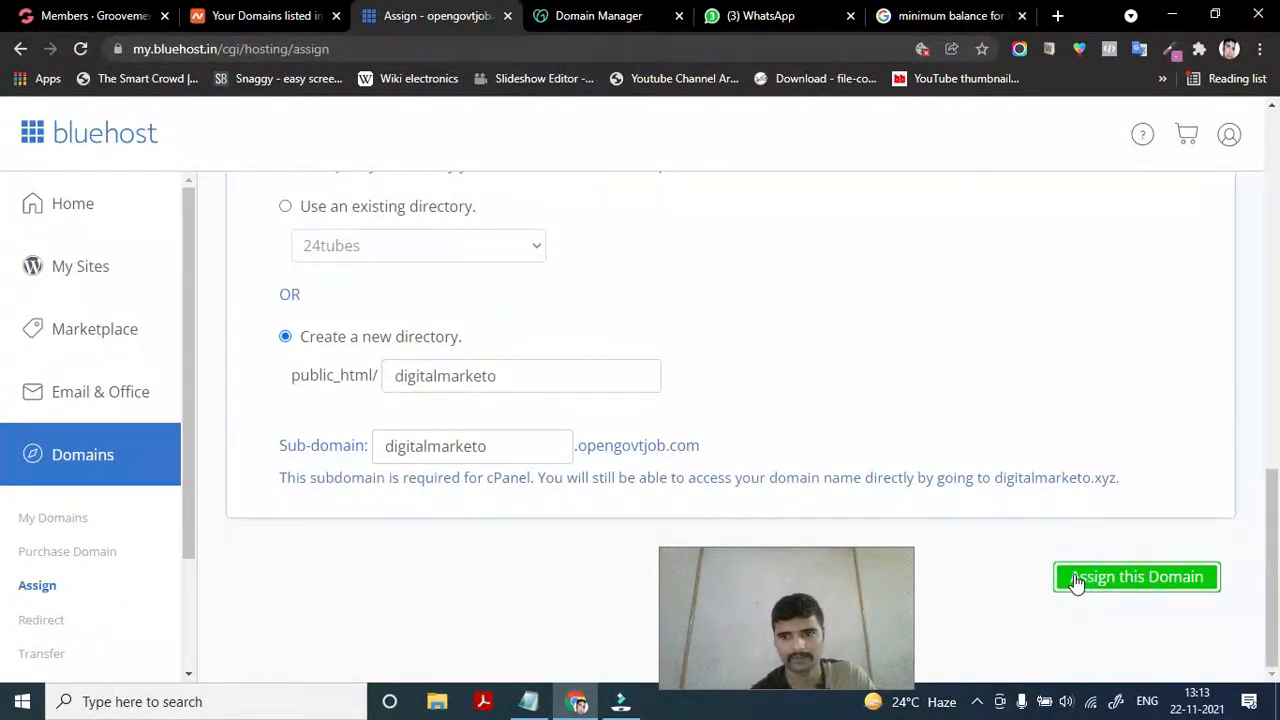
left_click(1131, 578)
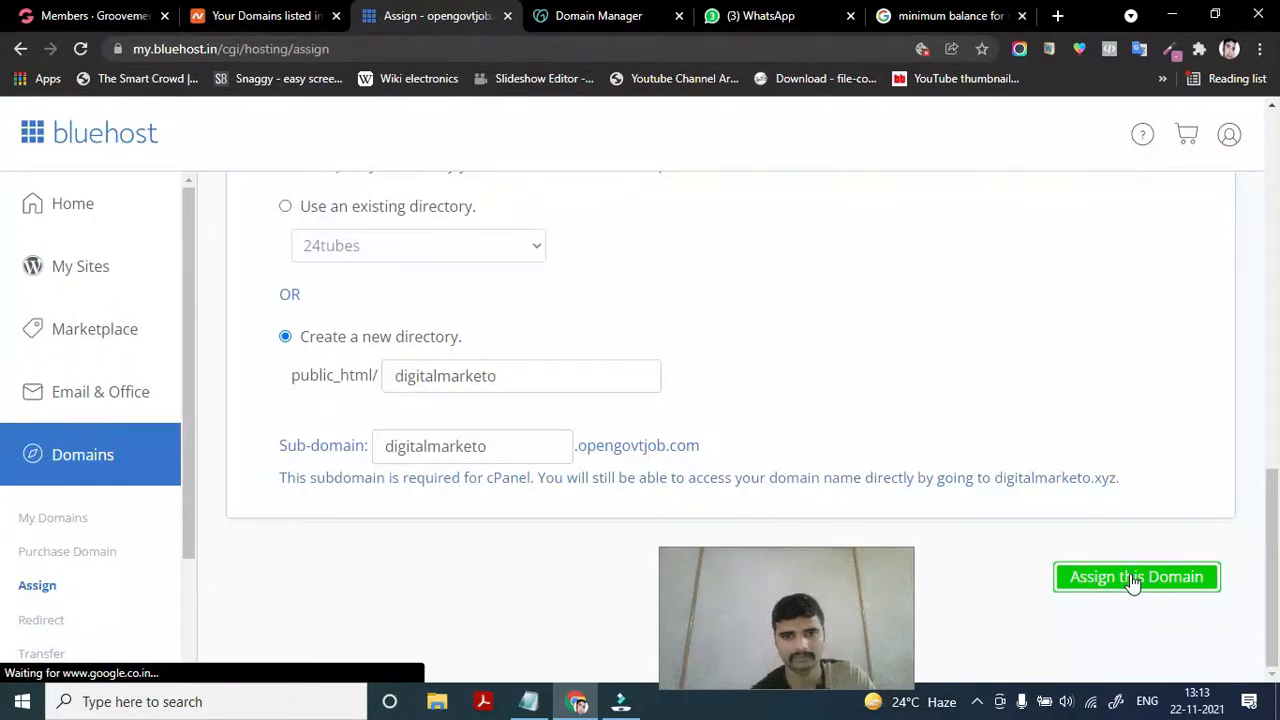
scroll(708, 471, "up", 1)
scroll(708, 471, "down", 1)
scroll(708, 471, "up", 10)
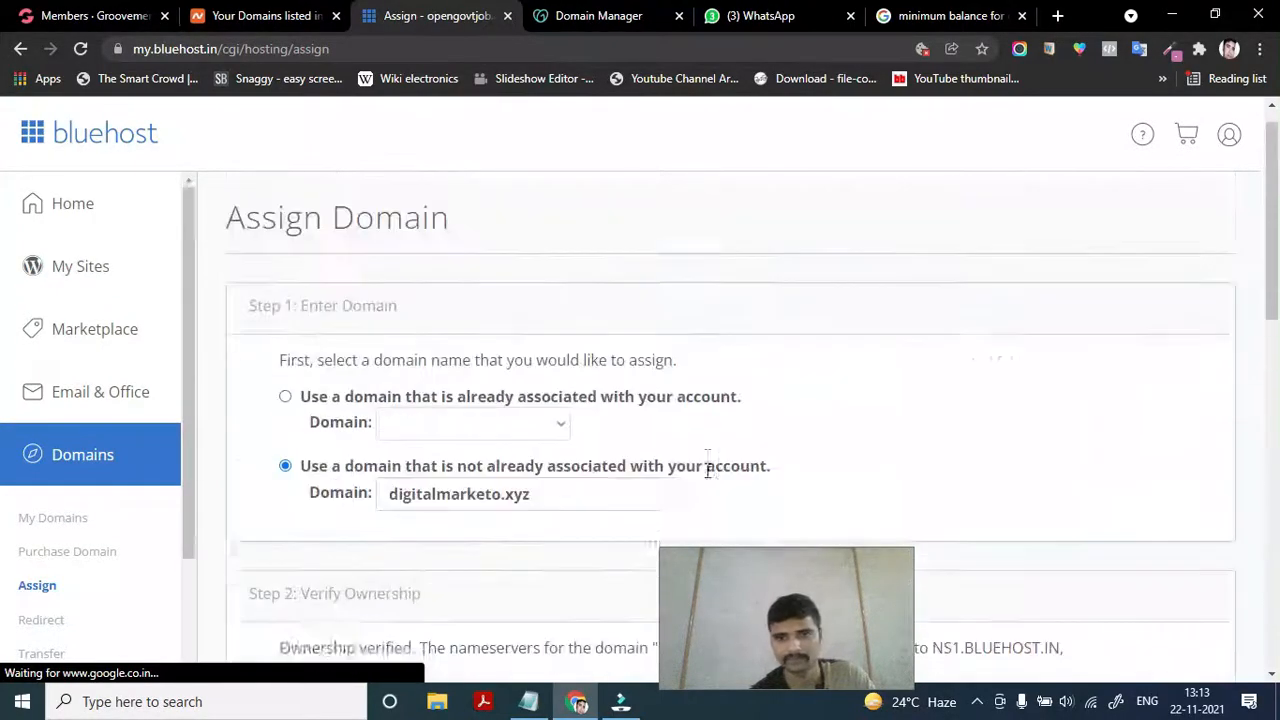
scroll(706, 470, "down", 10)
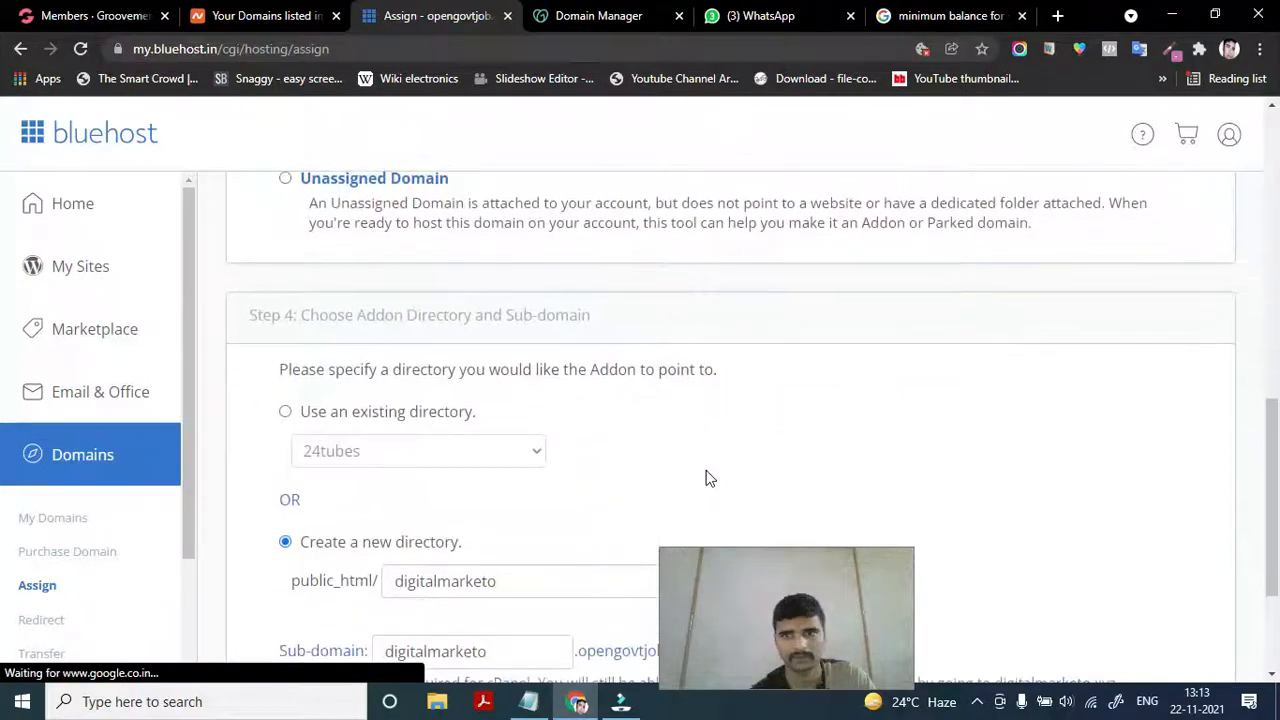
scroll(705, 478, "up", 8)
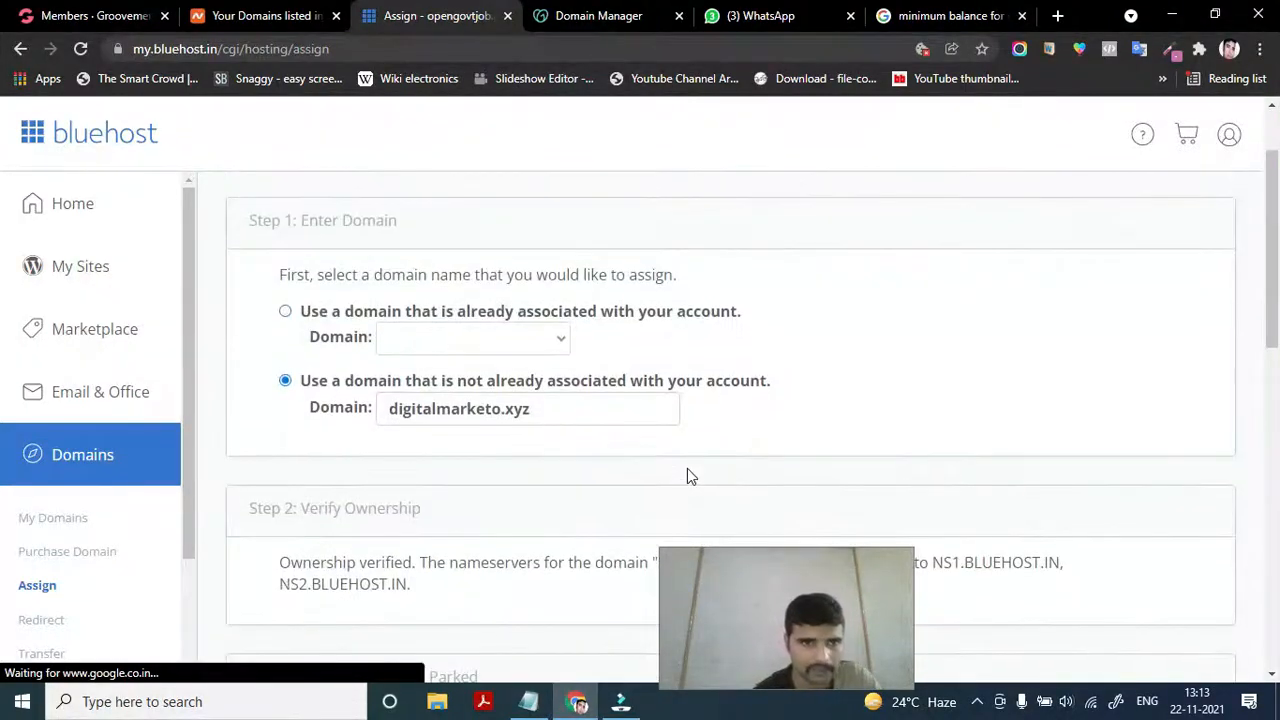
scroll(687, 476, "up", 1)
scroll(687, 476, "down", 4)
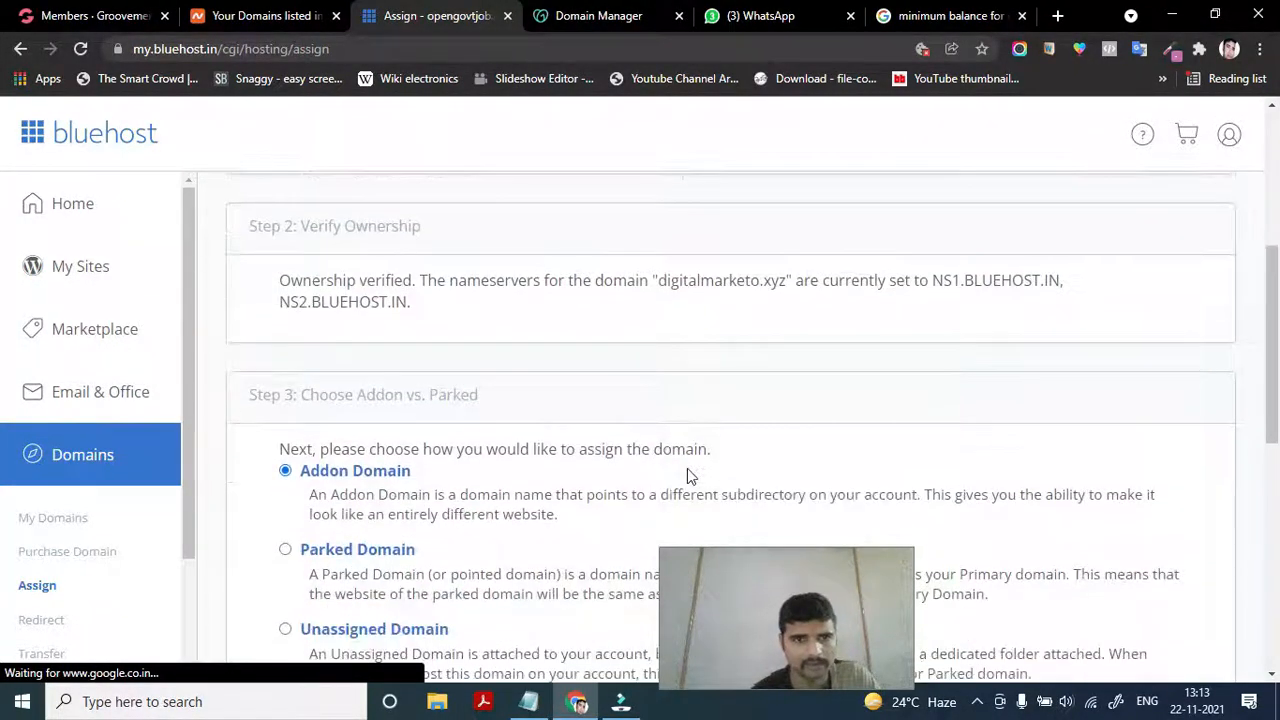
scroll(689, 476, "down", 5)
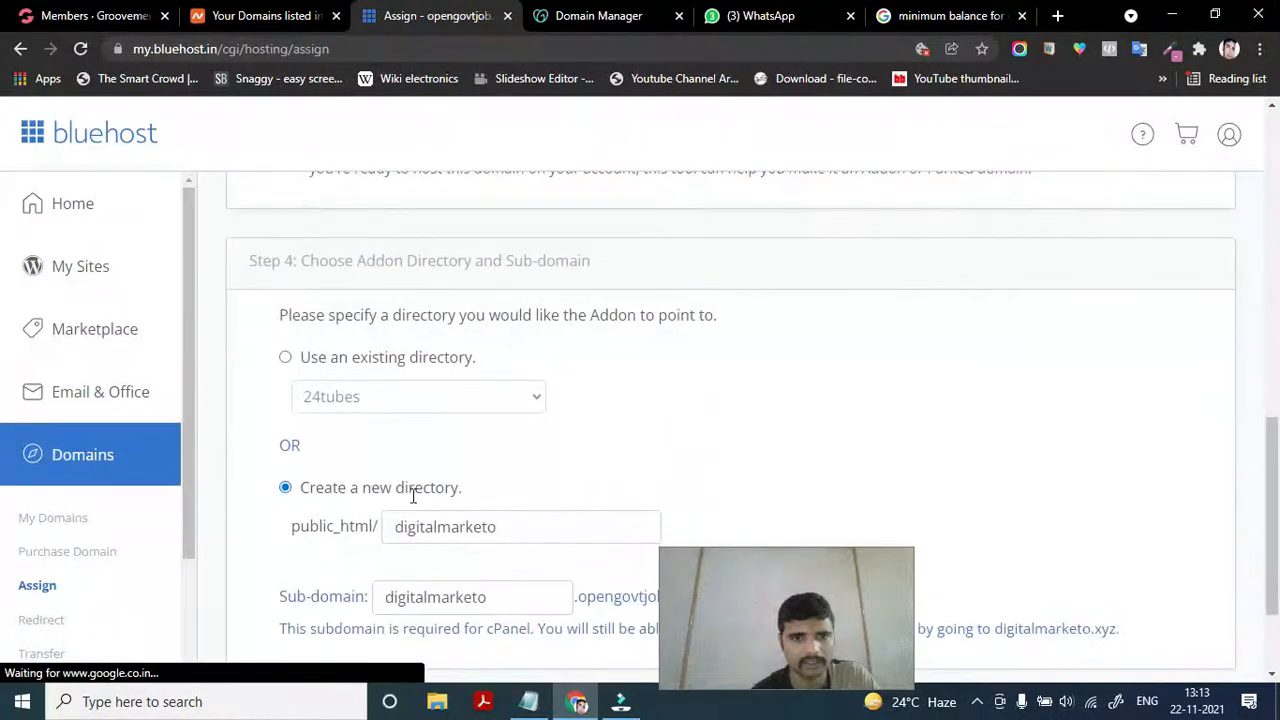
scroll(413, 495, "down", 1)
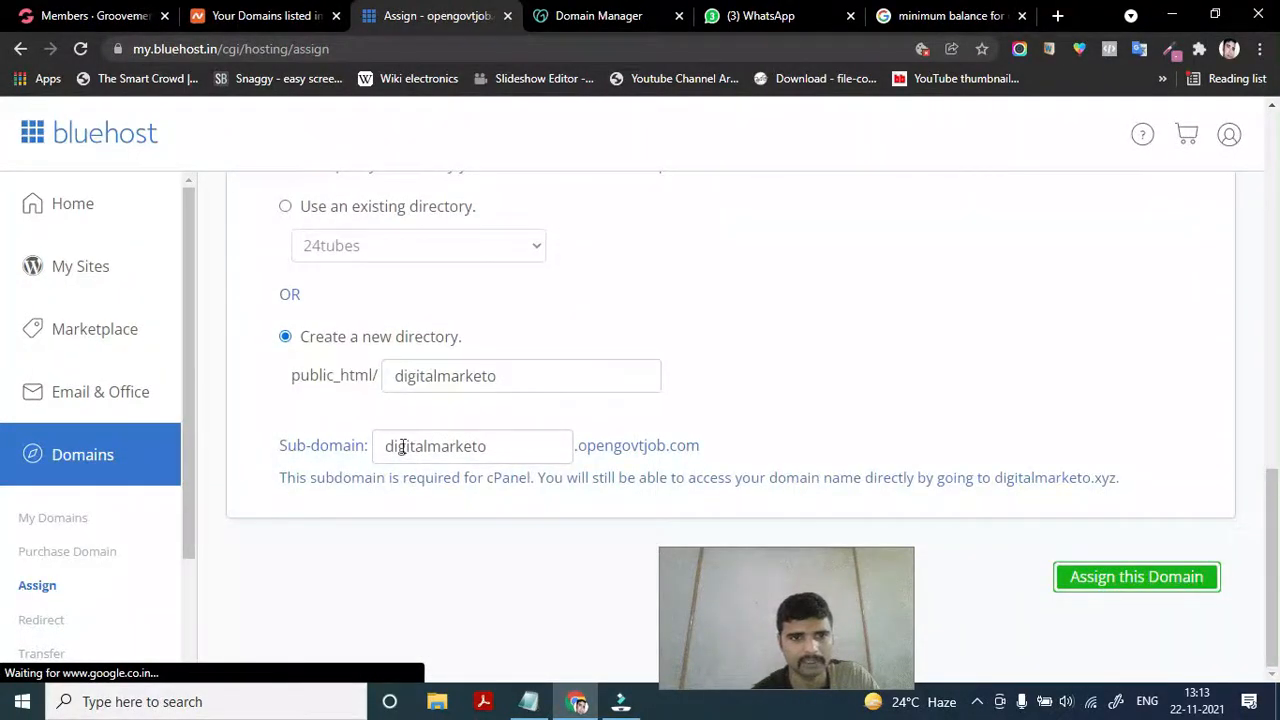
left_click(1105, 580)
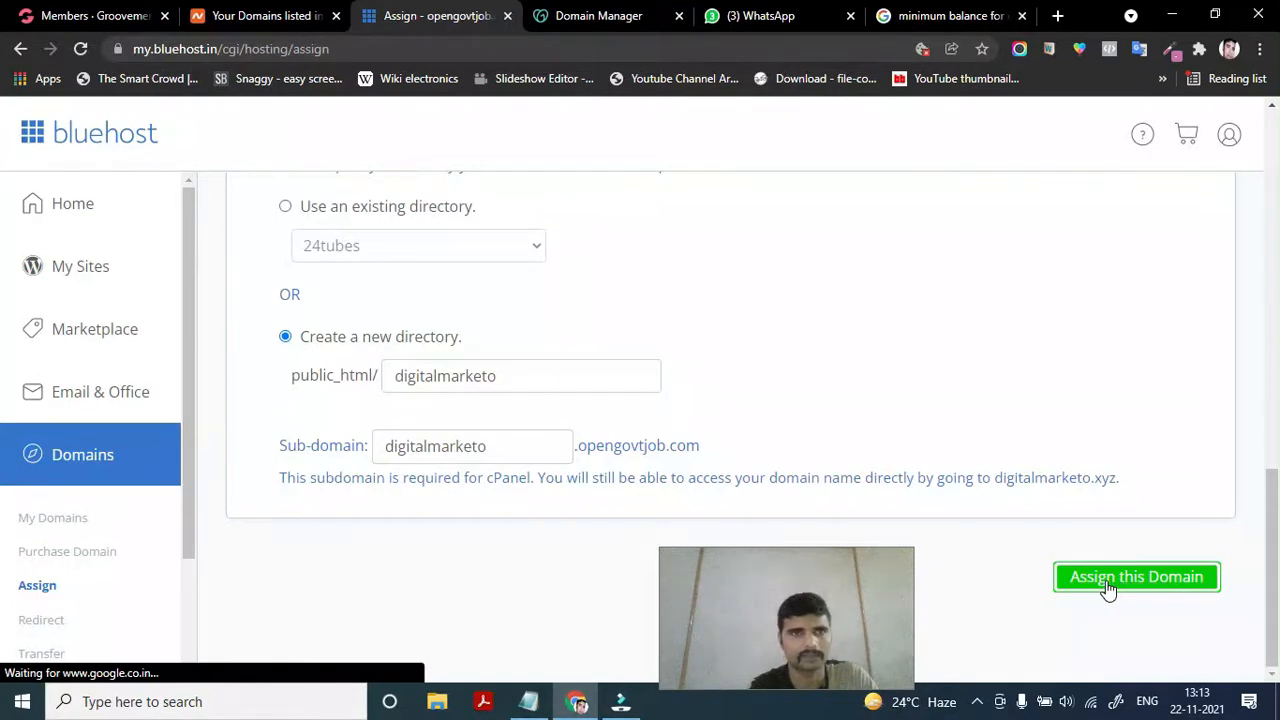
scroll(1108, 590, "up", 3)
scroll(1108, 590, "down", 3)
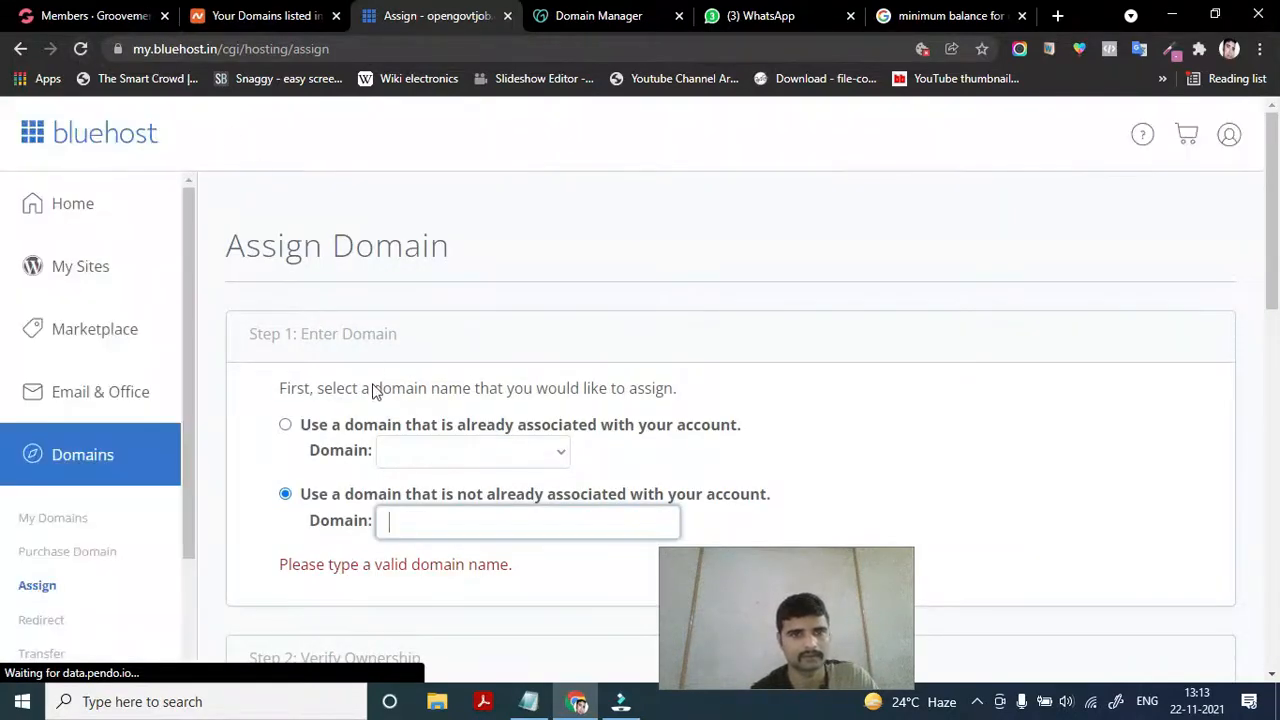
Paste digitalmarketo.xyz into the empty Domain box so it starts verifying
scroll(371, 391, "down", 2)
scroll(371, 391, "down", 2)
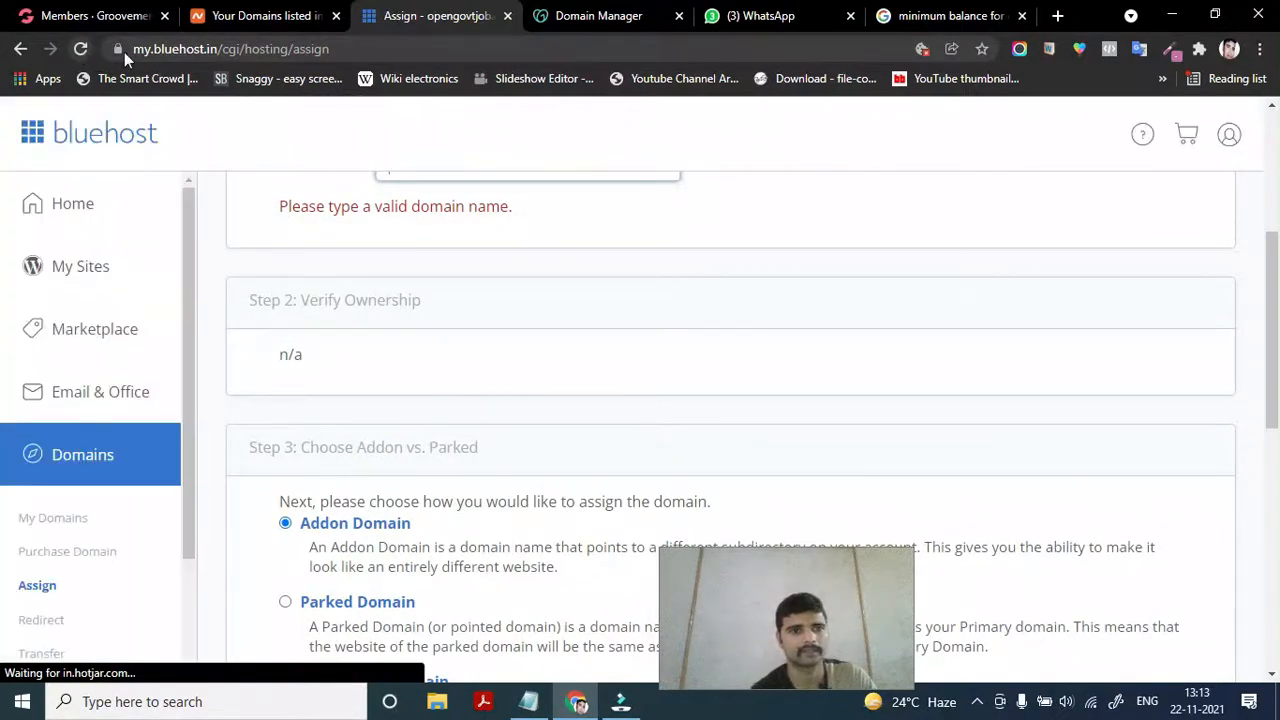
scroll(378, 243, "up", 2)
left_click(415, 377)
type("digitalmarketo.xyz")
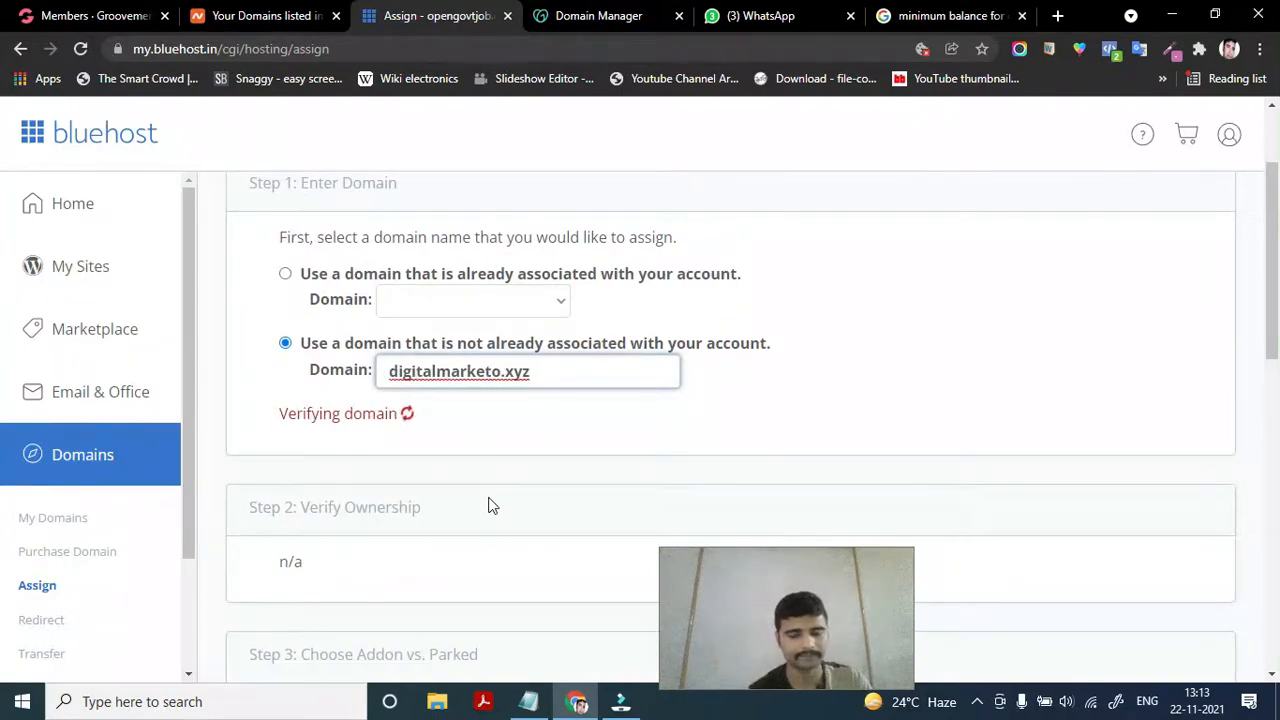
scroll(490, 505, "down", 2)
scroll(490, 505, "up", 1)
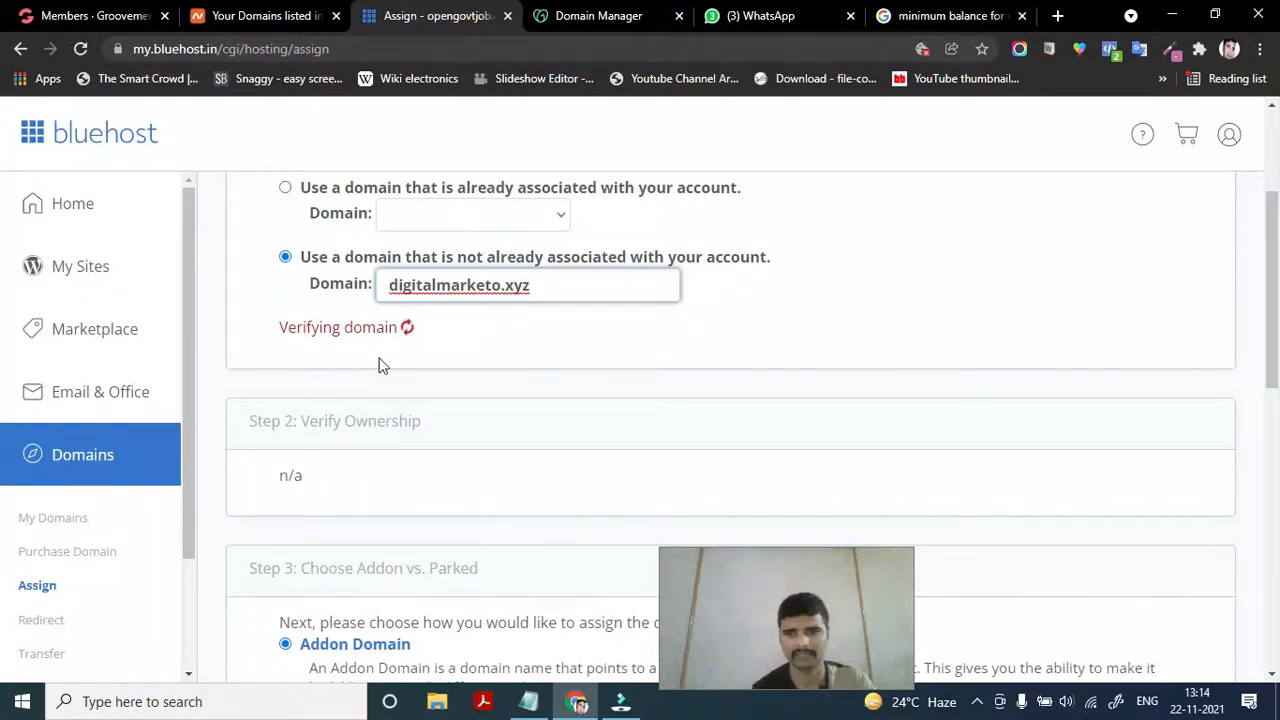
Reload the page, re-enter digitalmarketo.xyz and trim '-xyz' from the sub-domain
left_click(81, 49)
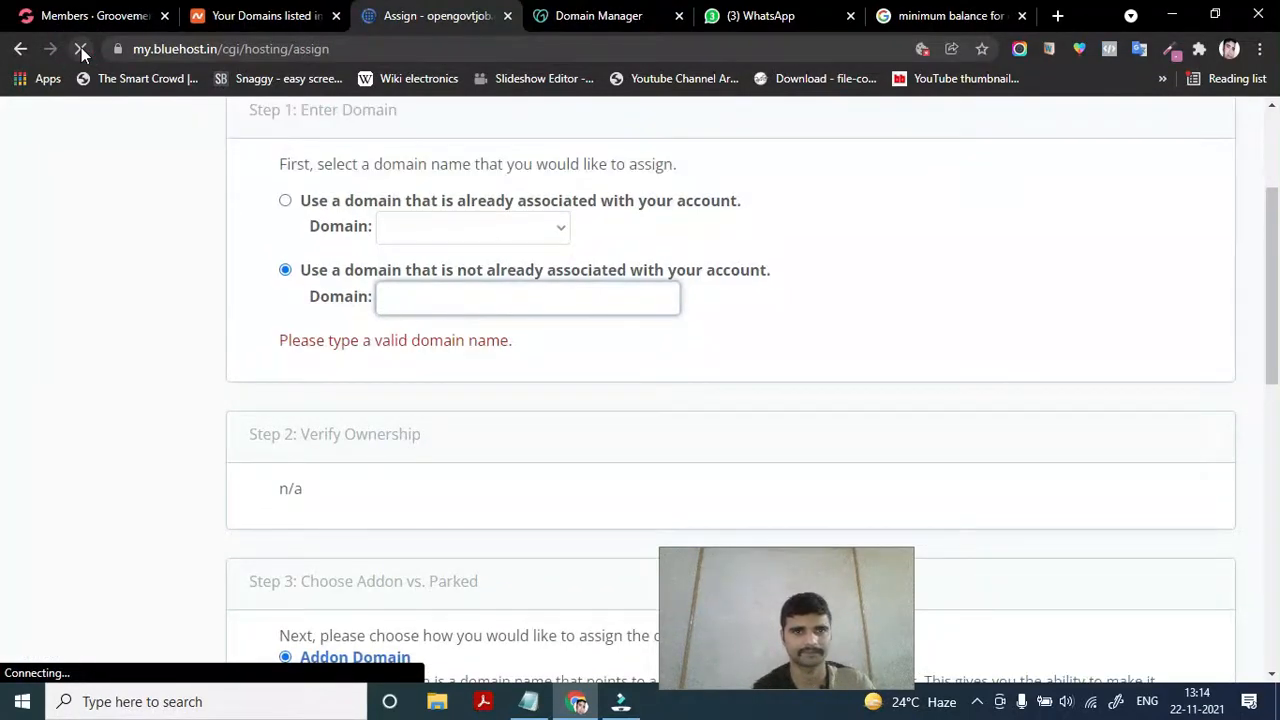
left_click(453, 298)
type("digitalmarketo.xyz")
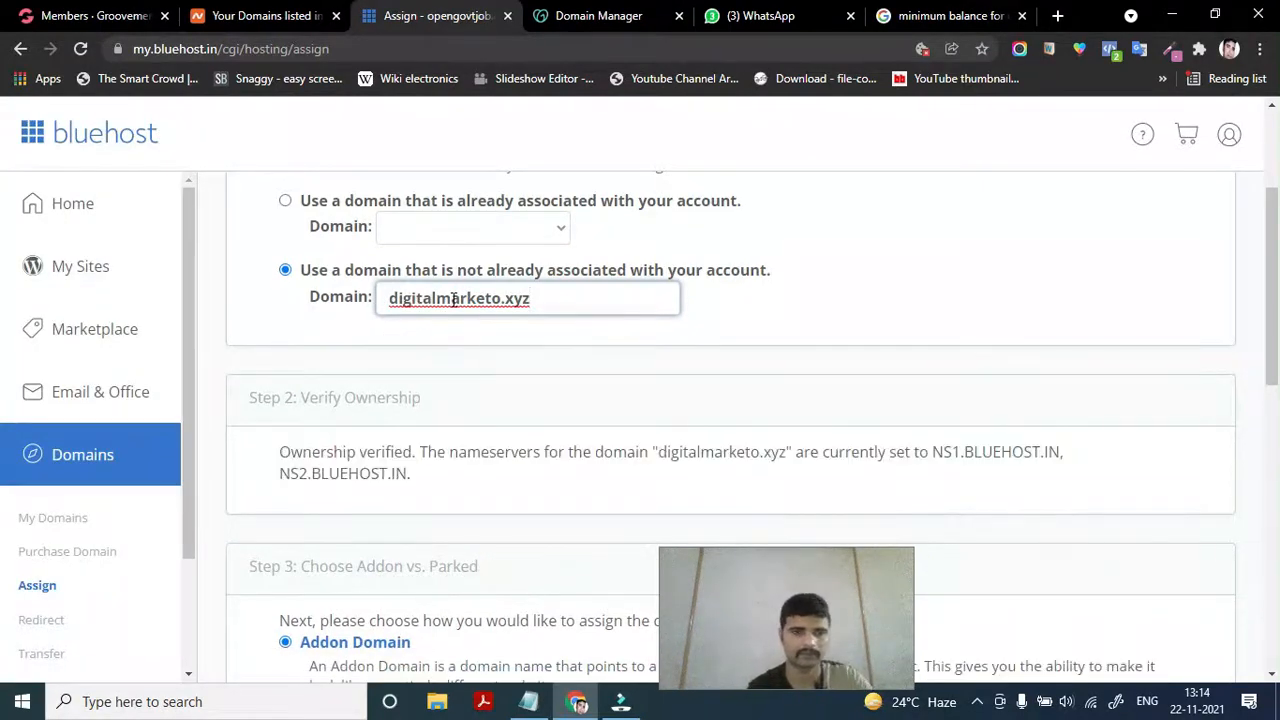
scroll(453, 300, "down", 8)
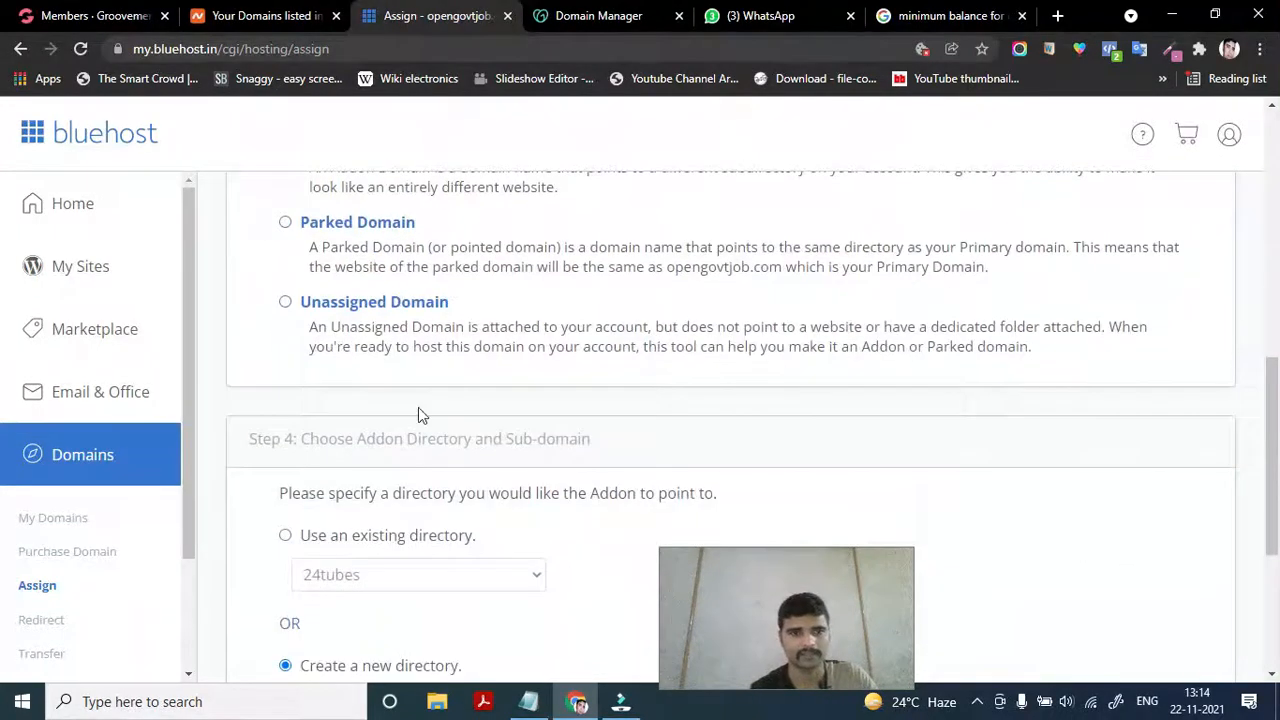
scroll(487, 480, "down", 1)
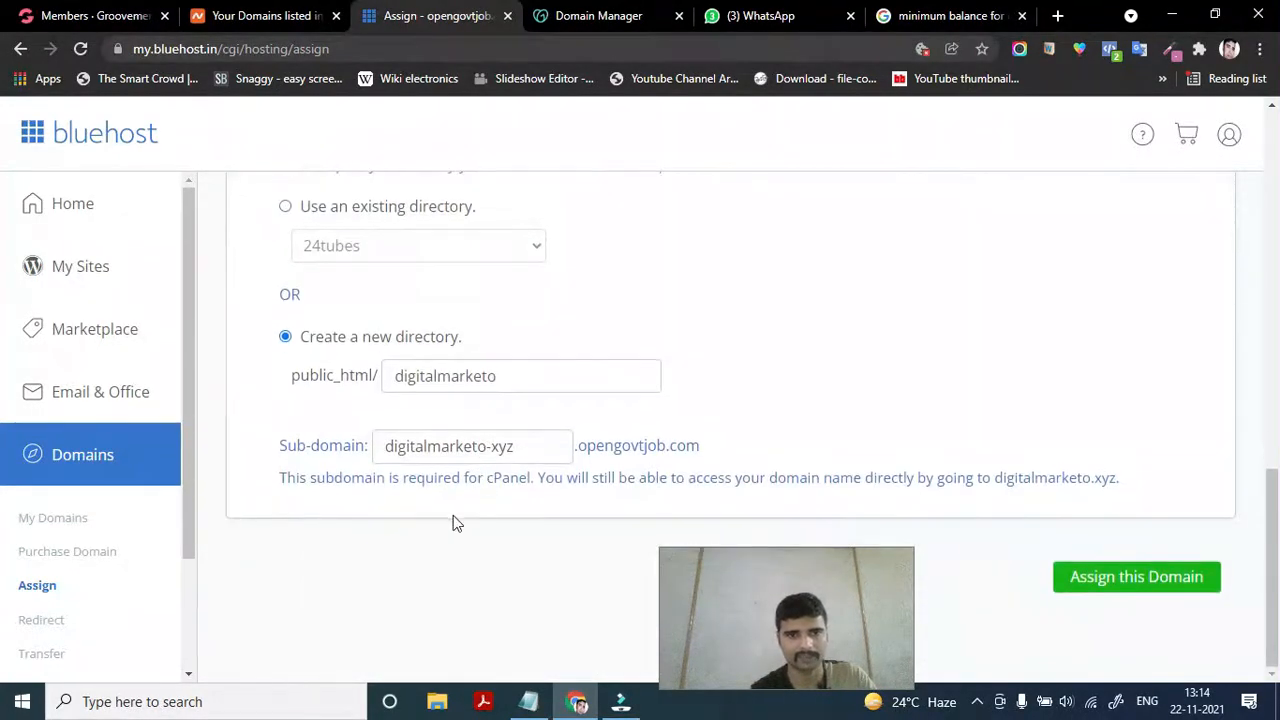
left_click(515, 447)
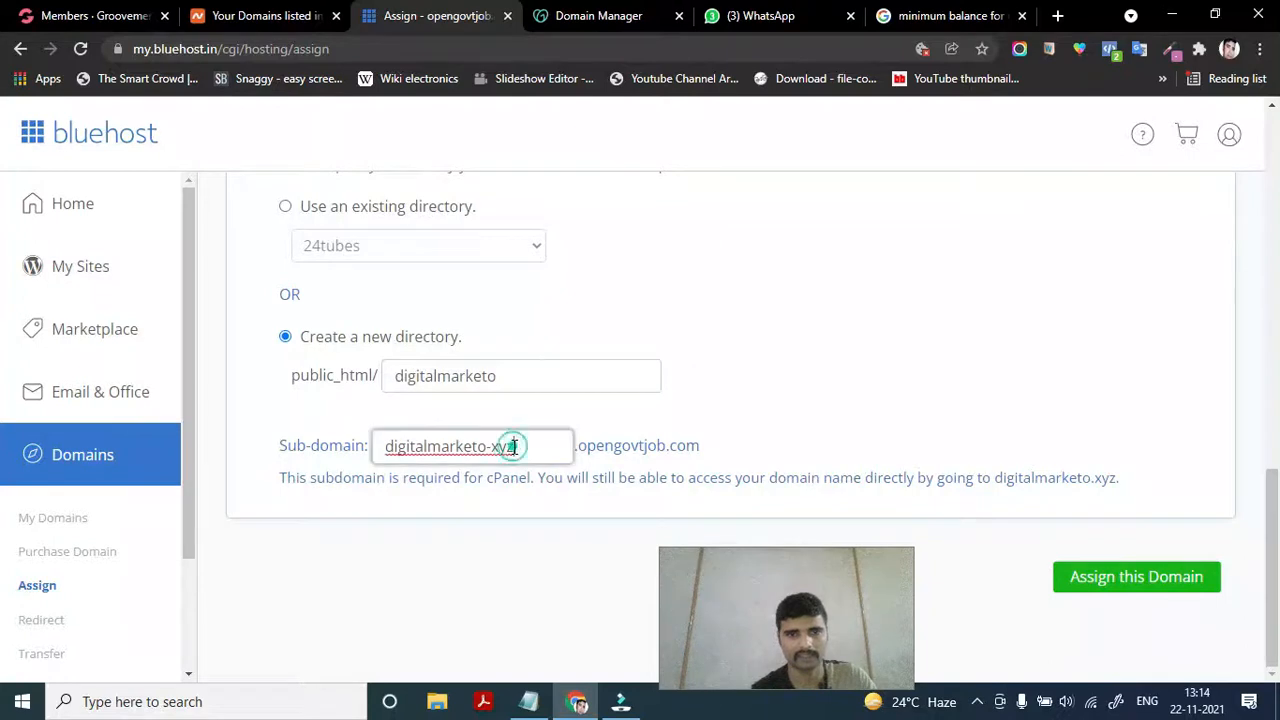
key("BackSpace")
key("BackSpace")
key("BackSpace")
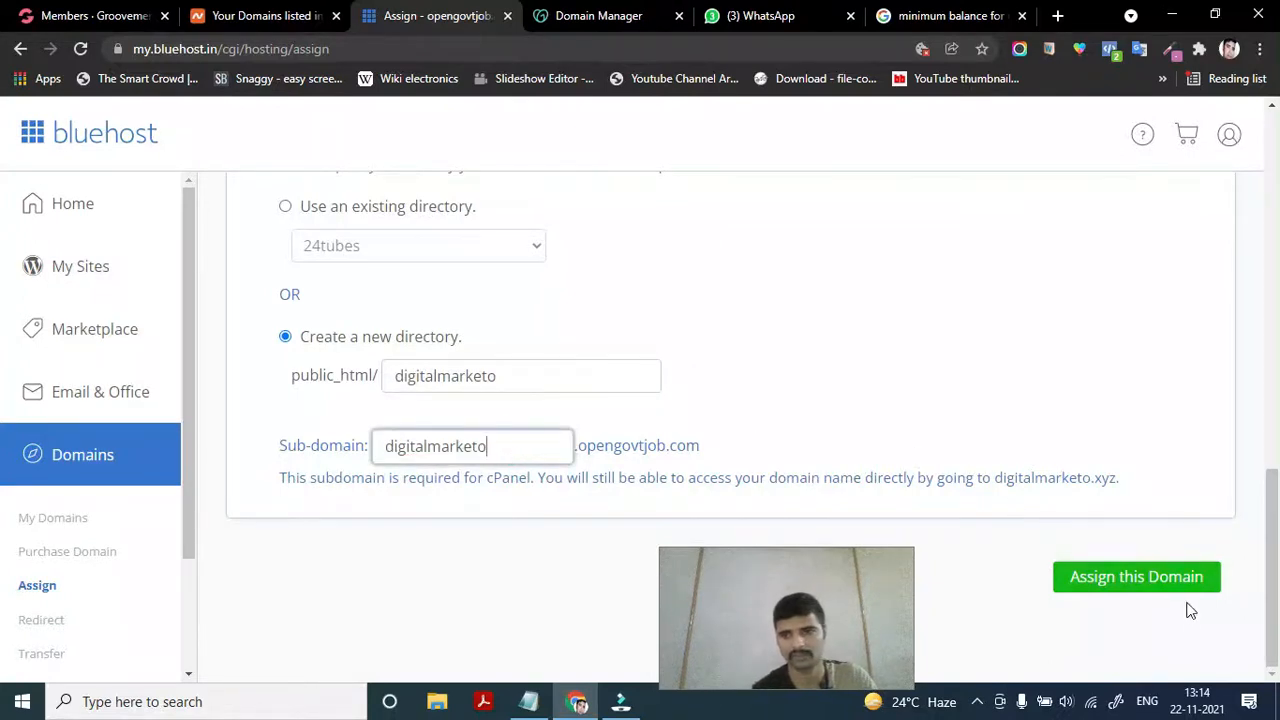
Submit Assign this Domain repeatedly, then go to My Domains in the sidebar
left_click(1168, 582)
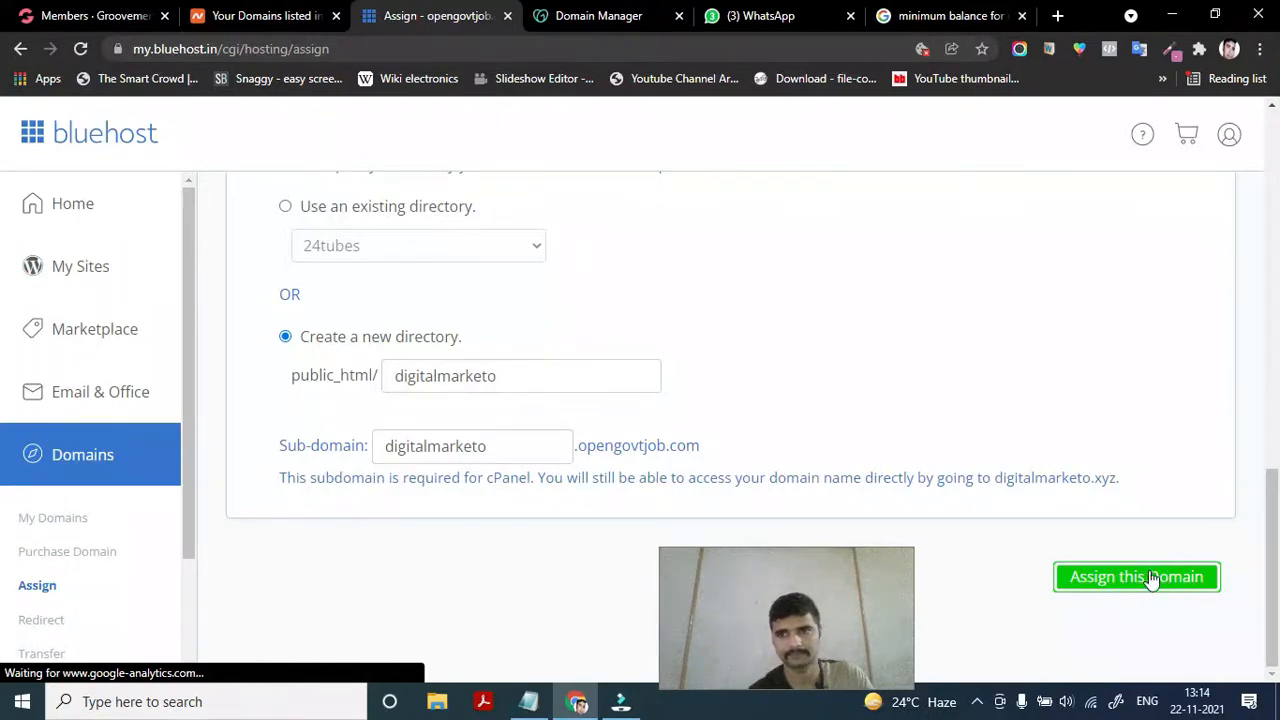
left_click(1148, 581)
scroll(701, 334, "up", 11)
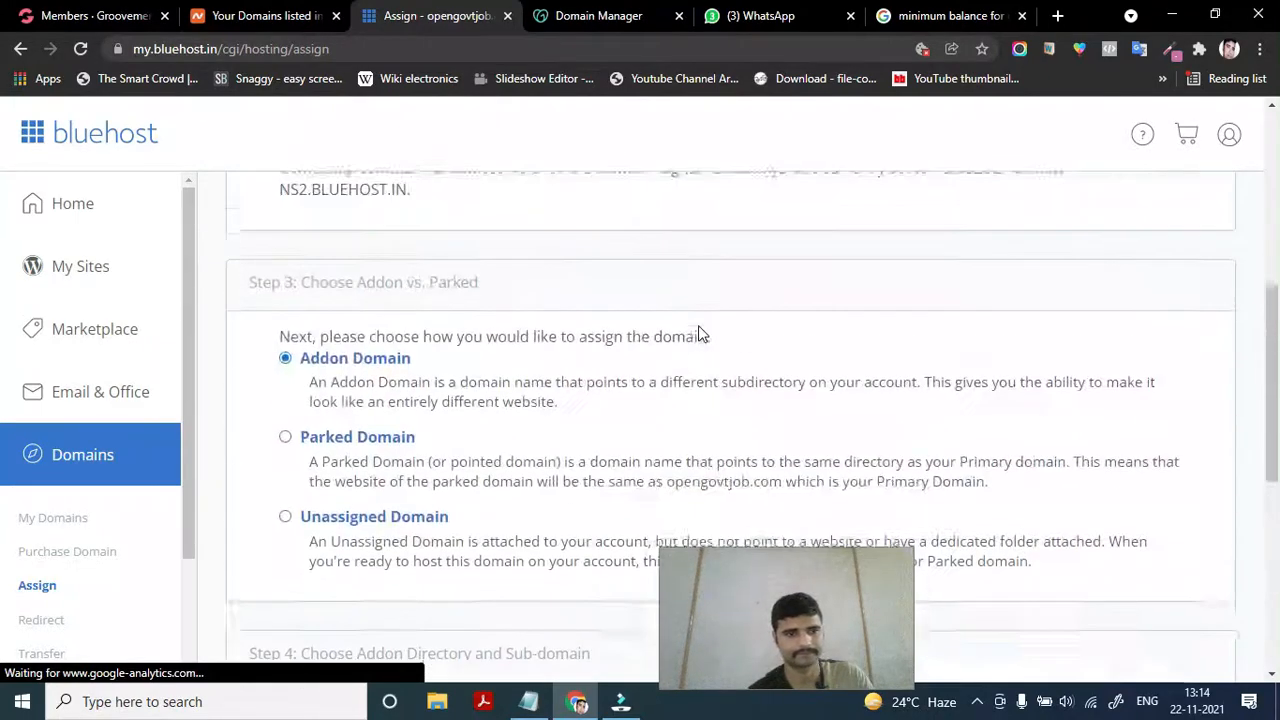
scroll(701, 334, "down", 10)
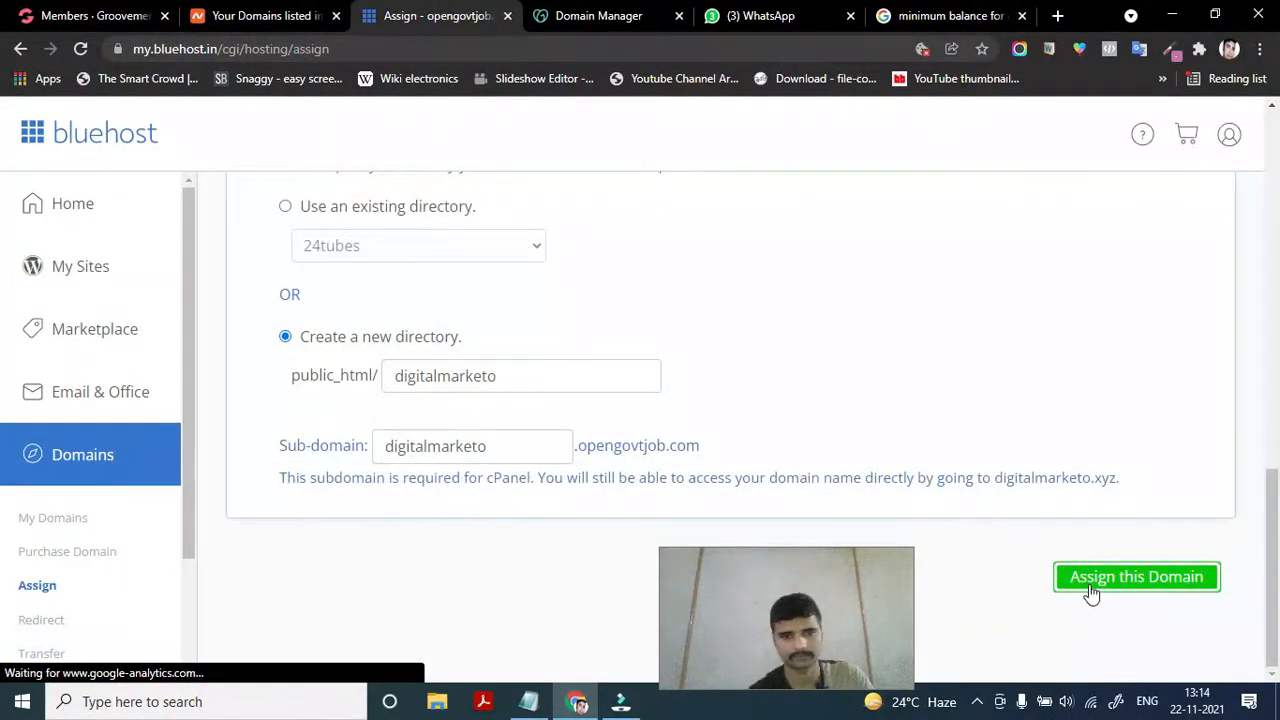
left_click(1094, 584)
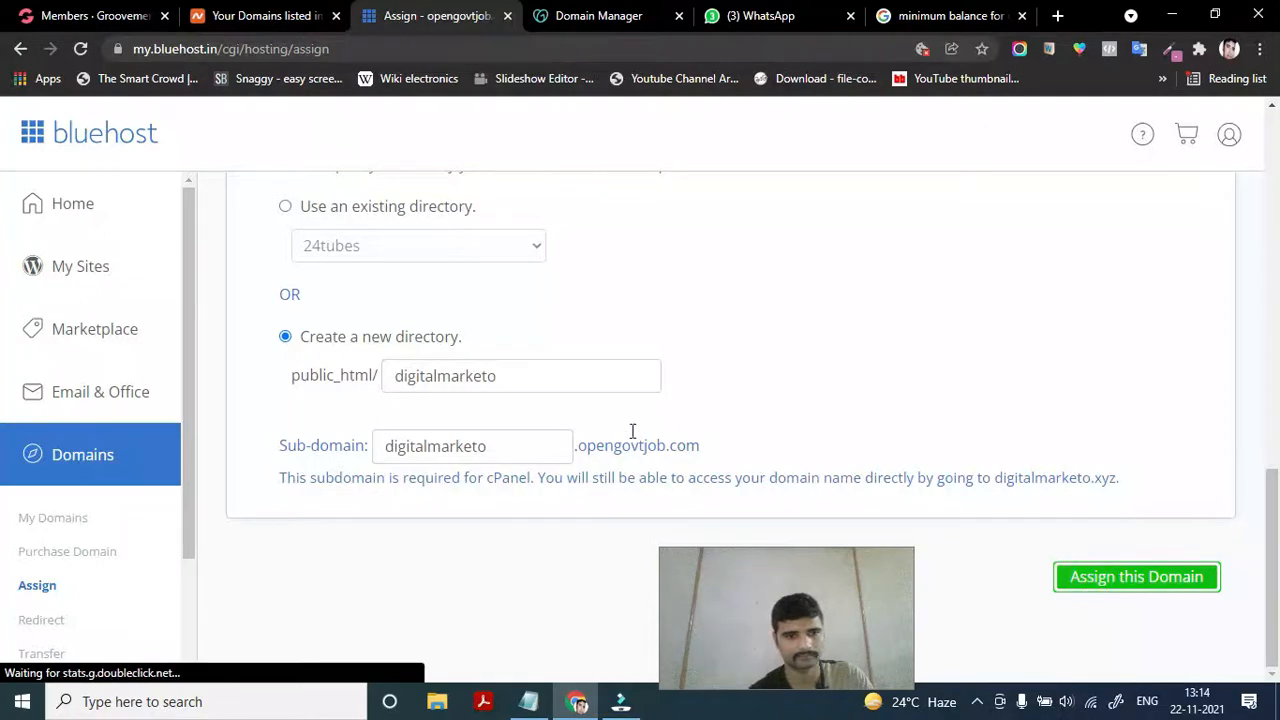
scroll(462, 424, "up", 8)
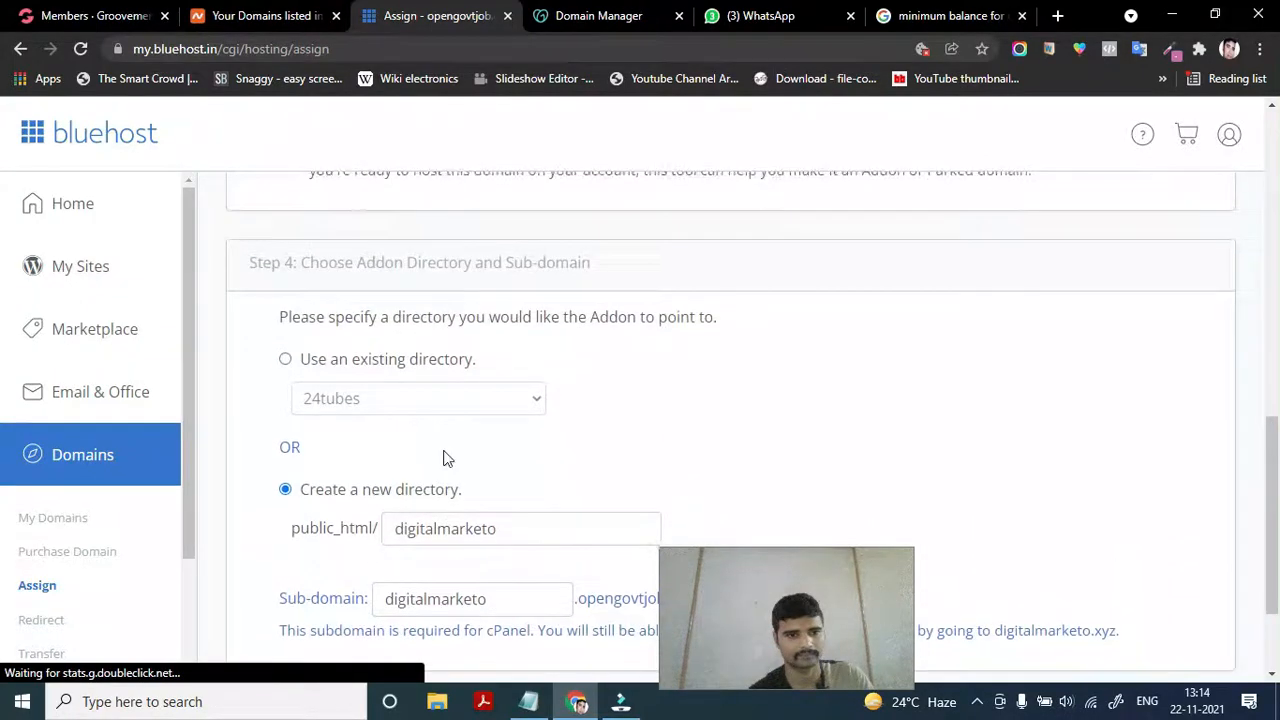
scroll(446, 458, "up", 3)
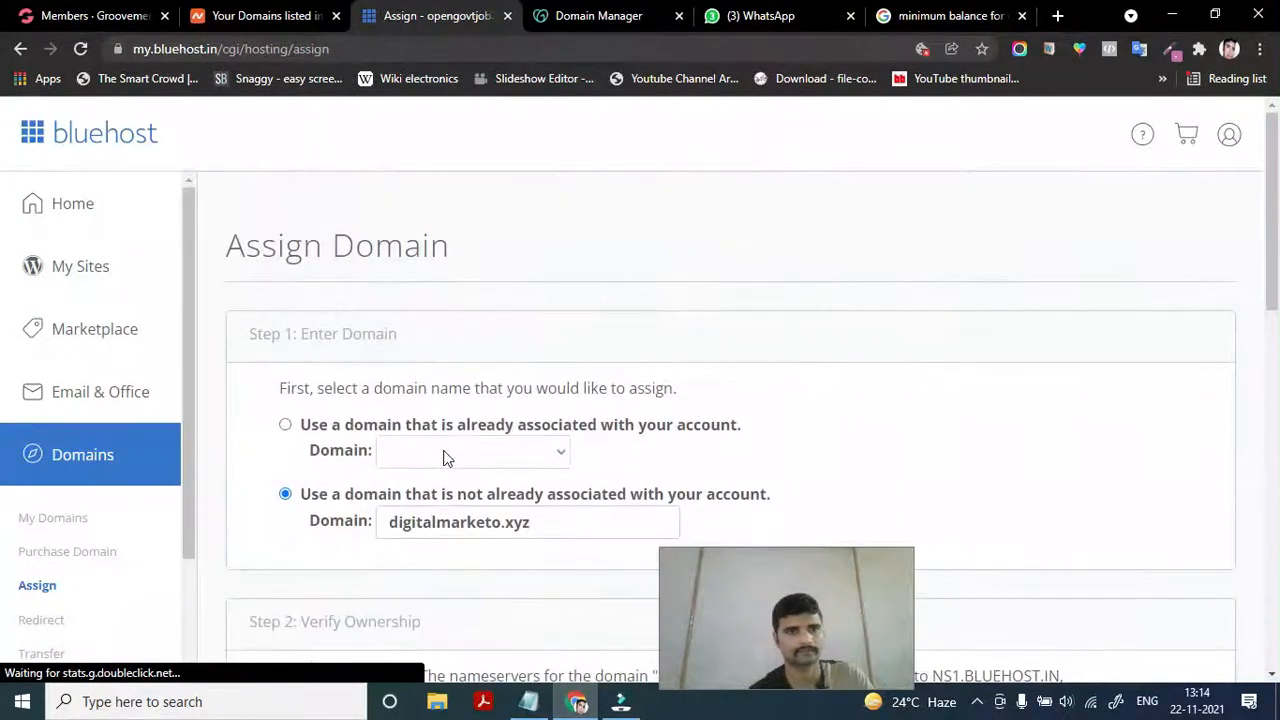
scroll(446, 458, "down", 8)
scroll(447, 458, "down", 2)
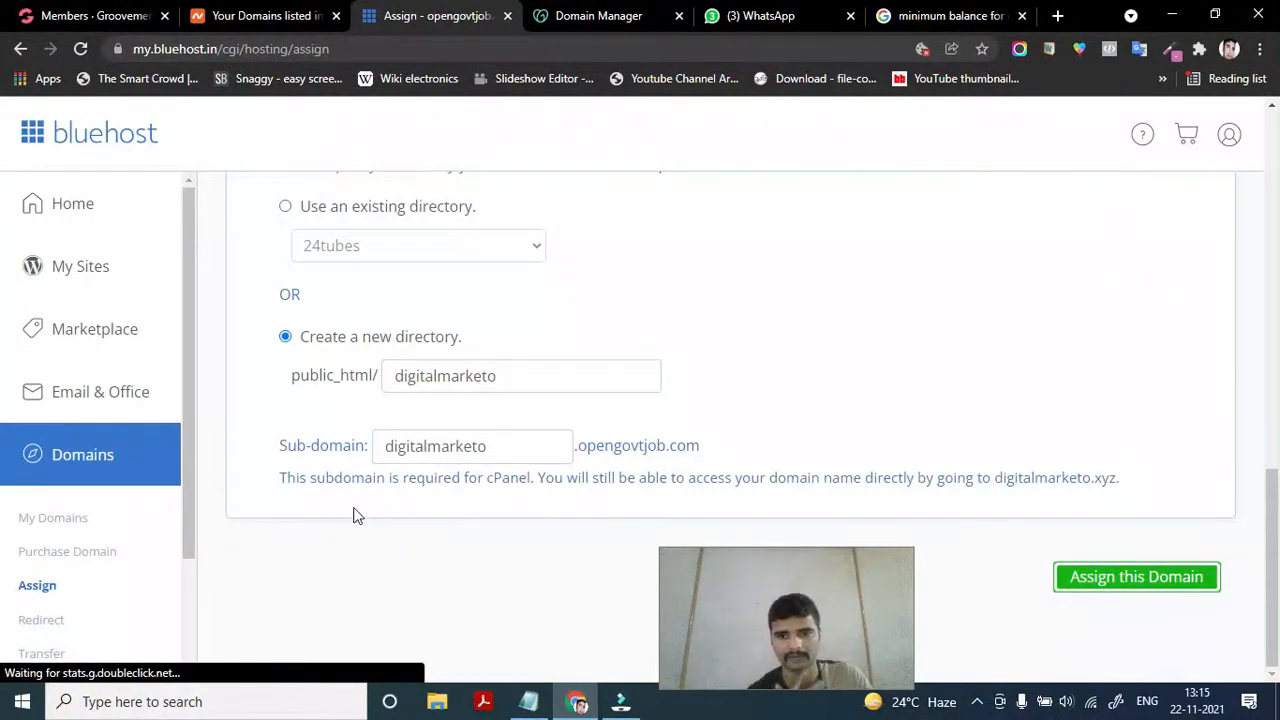
left_click(45, 520)
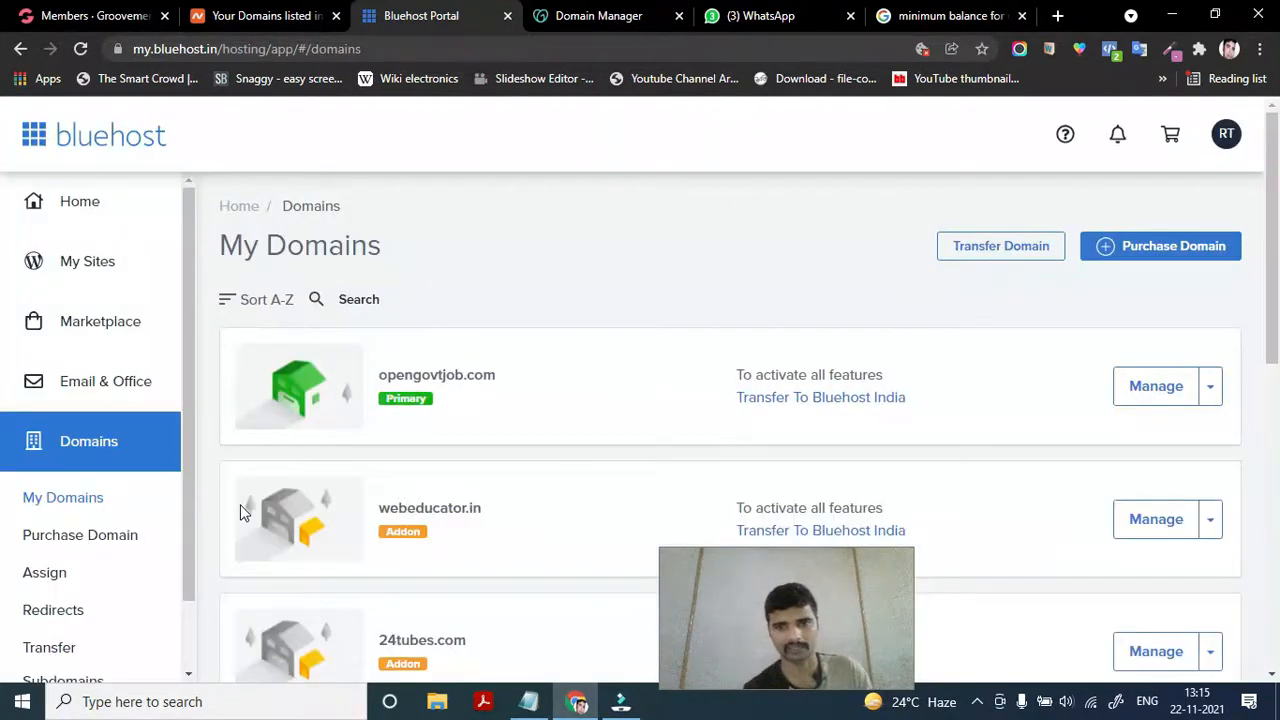
Browse the My Domains list, briefly visit the Assign page, then return to My Domains
scroll(457, 603, "down", 6)
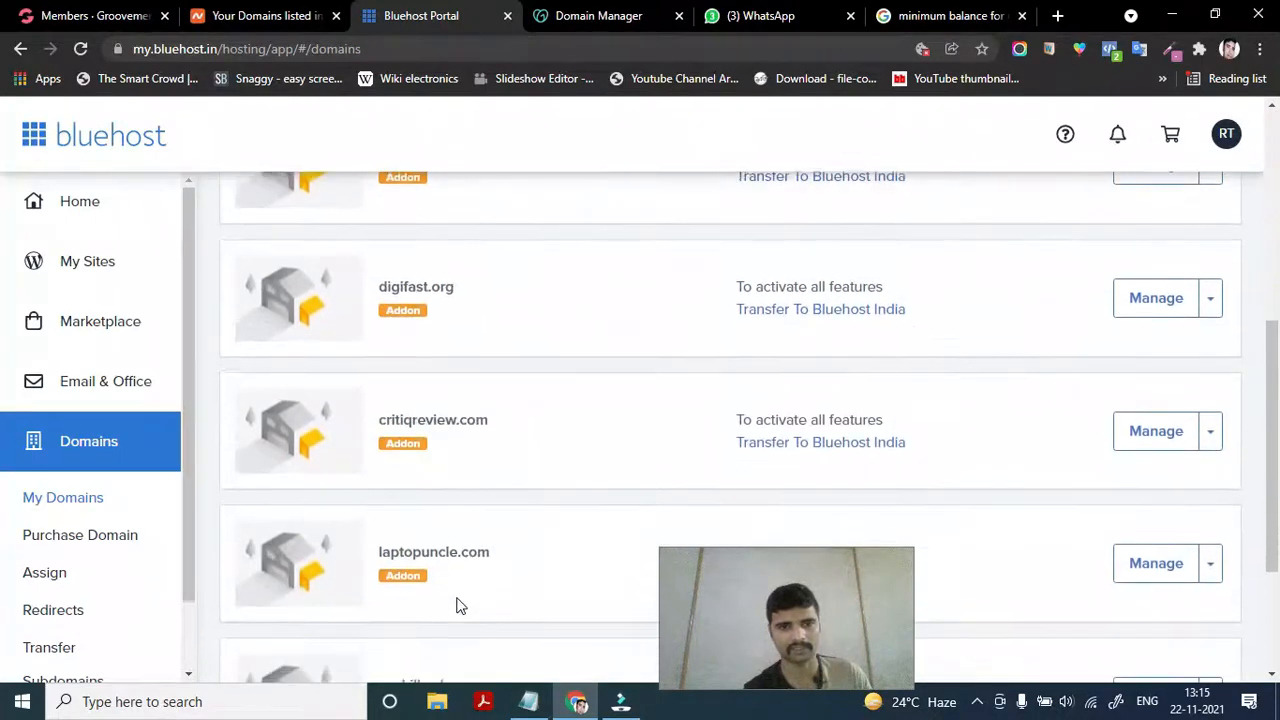
scroll(457, 605, "down", 1)
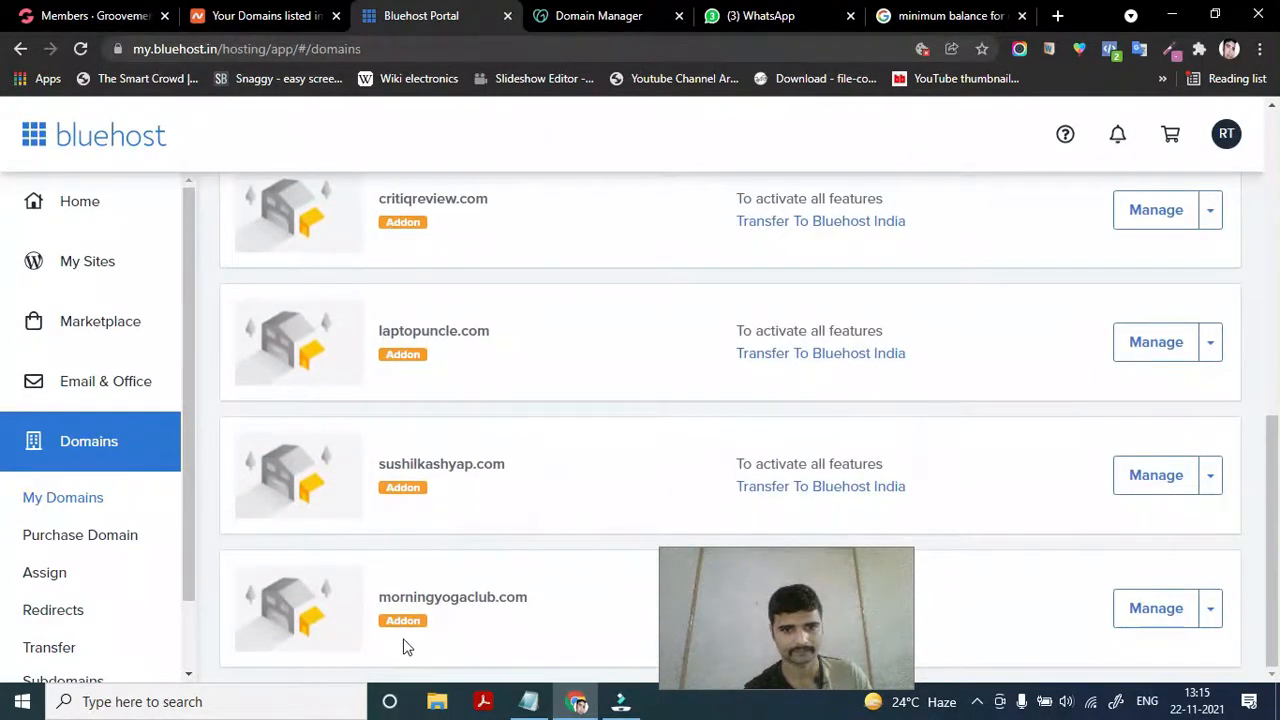
scroll(471, 417, "up", 1)
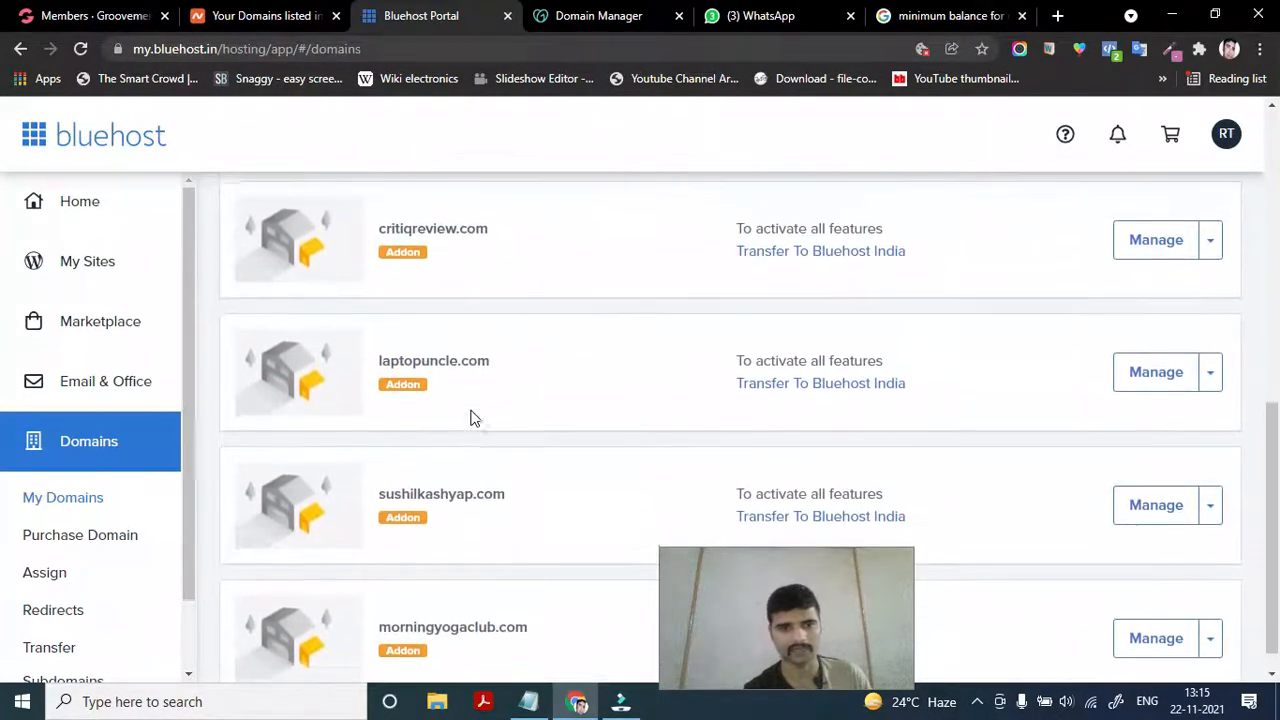
scroll(474, 418, "up", 4)
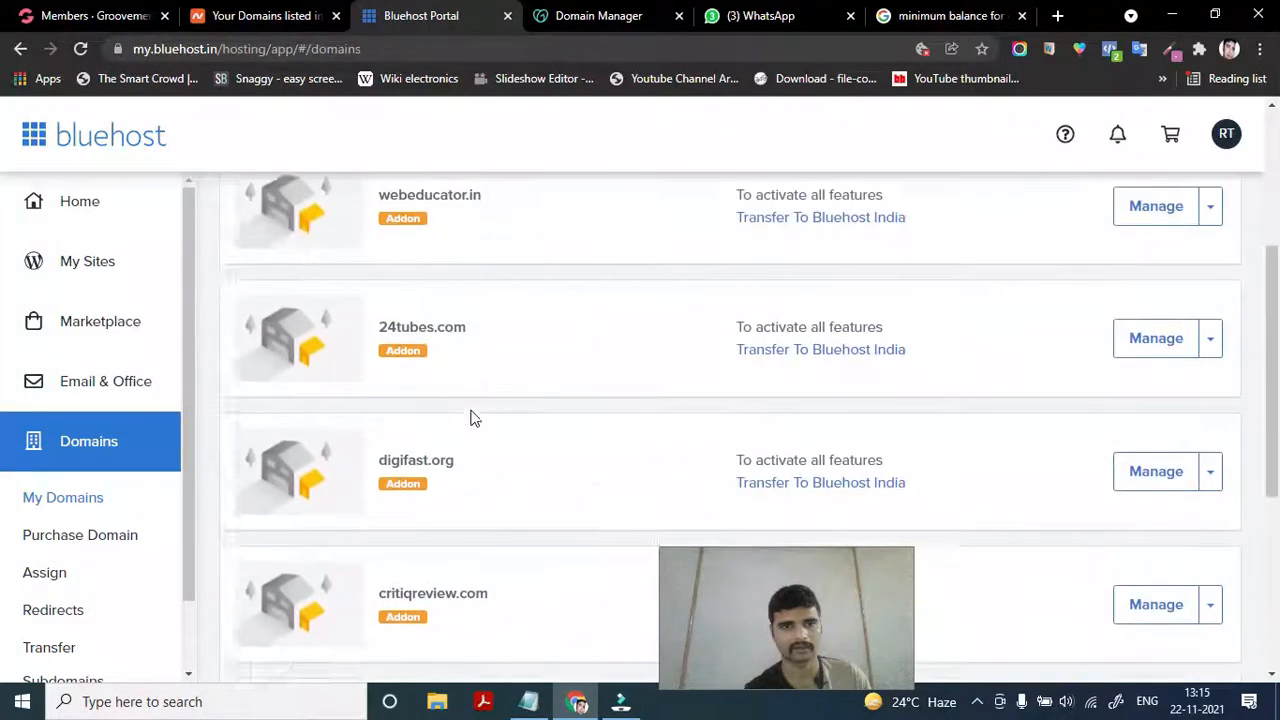
scroll(472, 419, "up", 3)
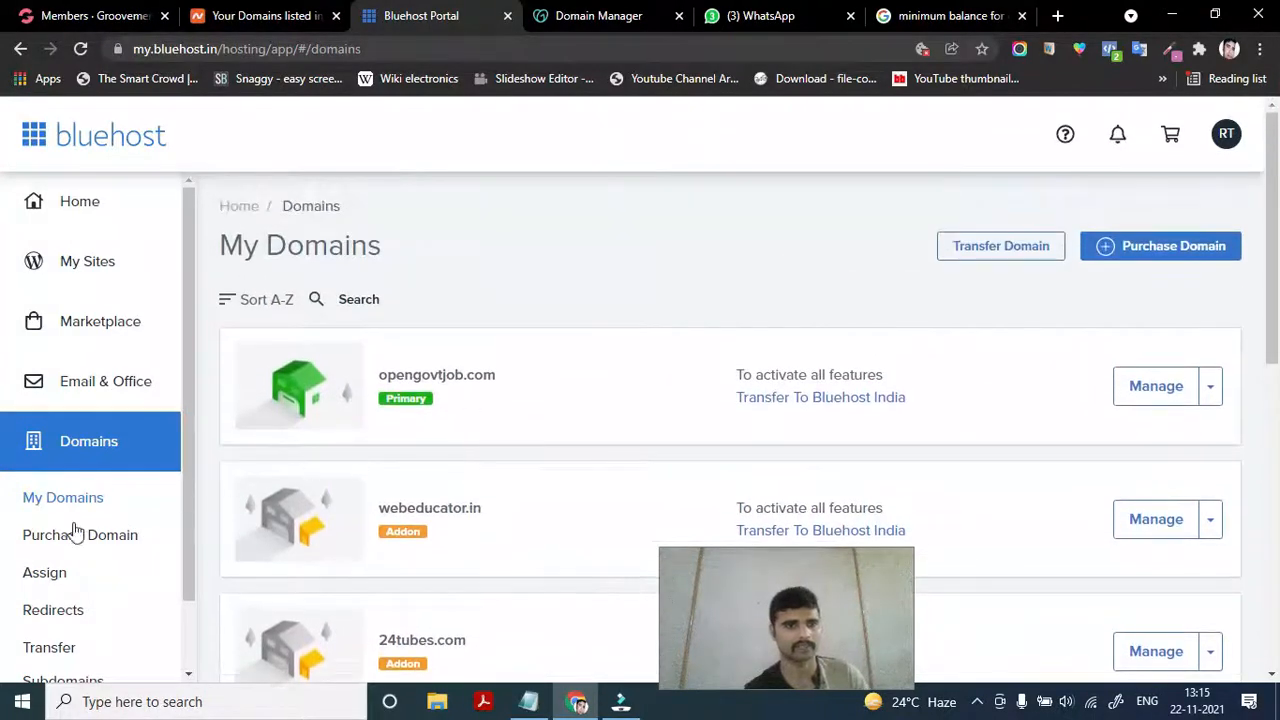
left_click(44, 578)
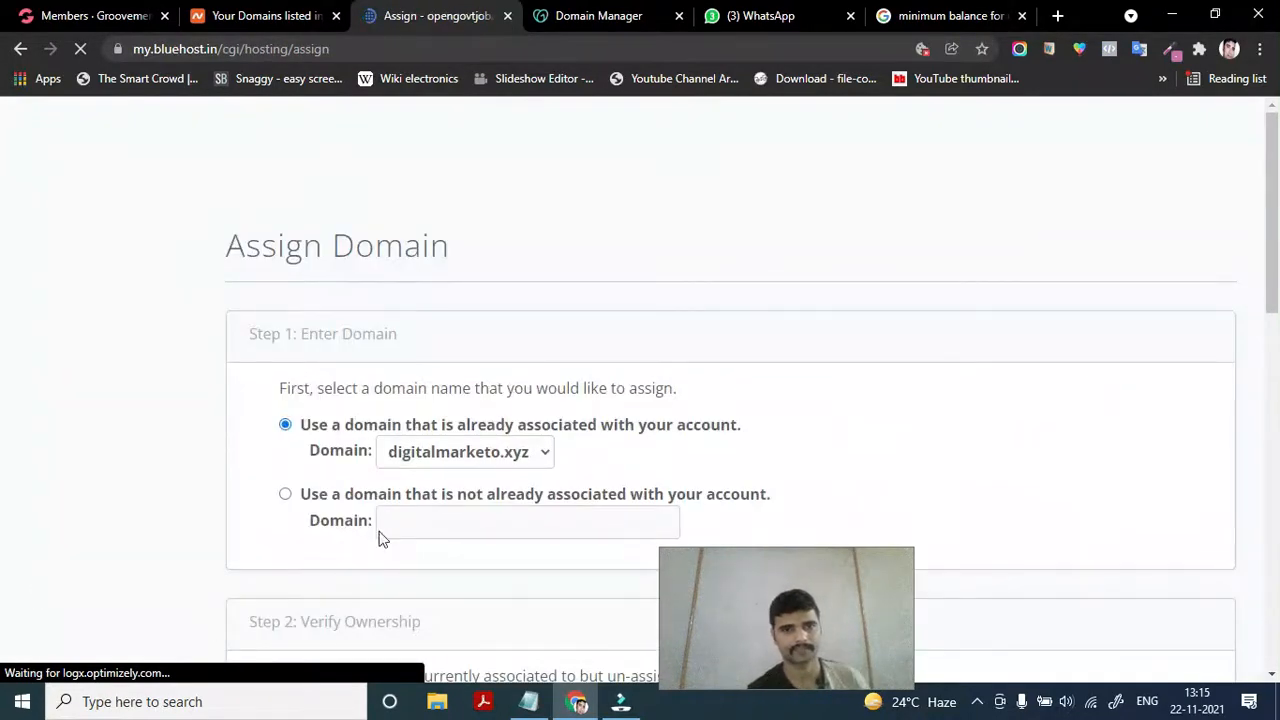
scroll(378, 534, "down", 2)
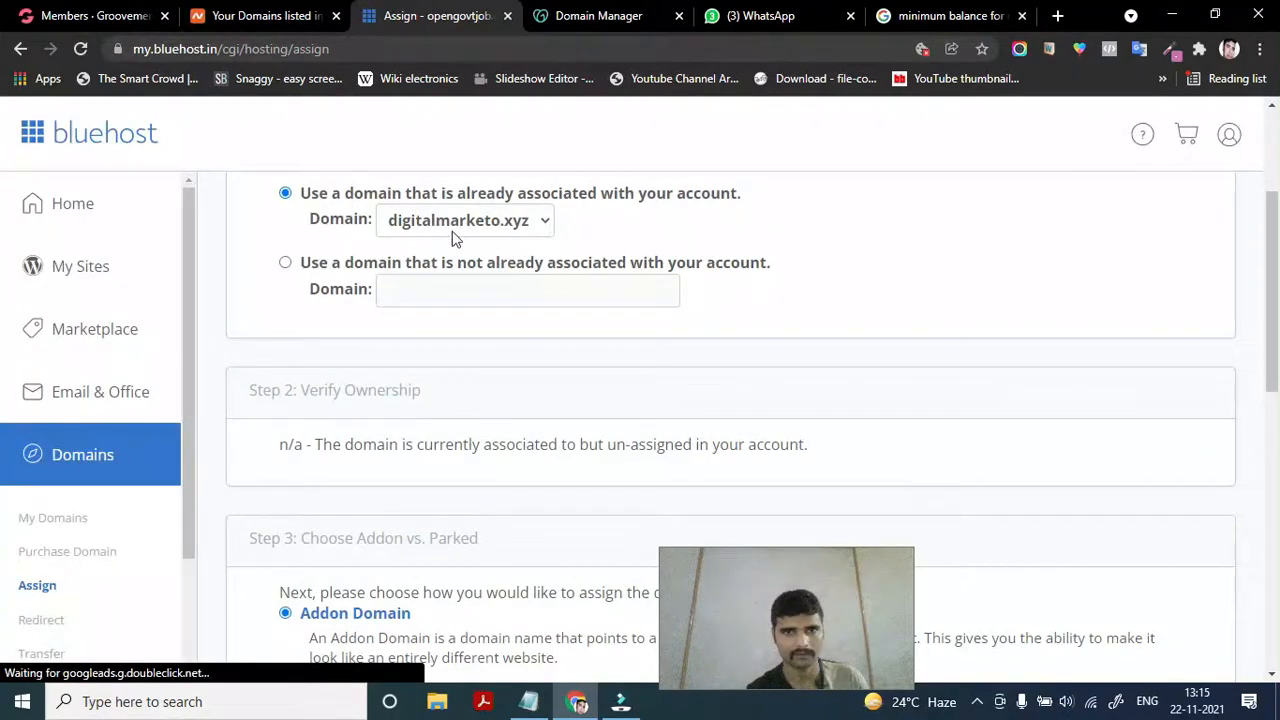
scroll(508, 250, "up", 1)
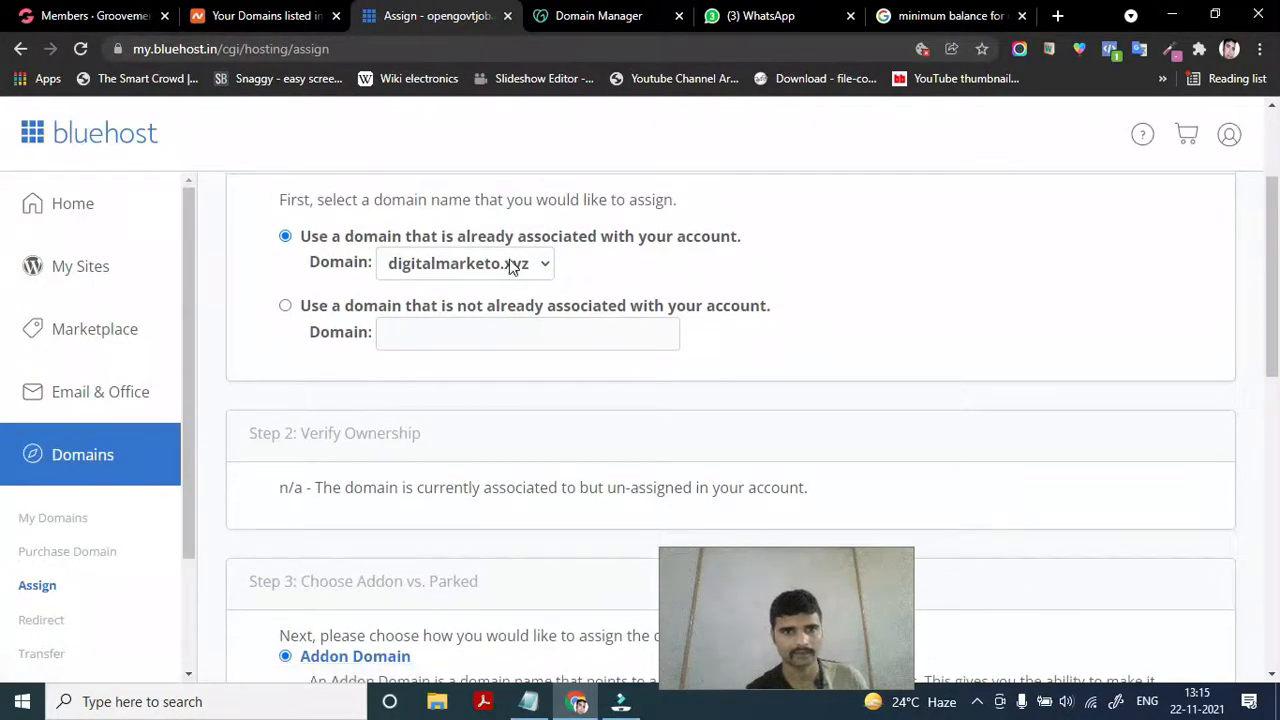
left_click(62, 518)
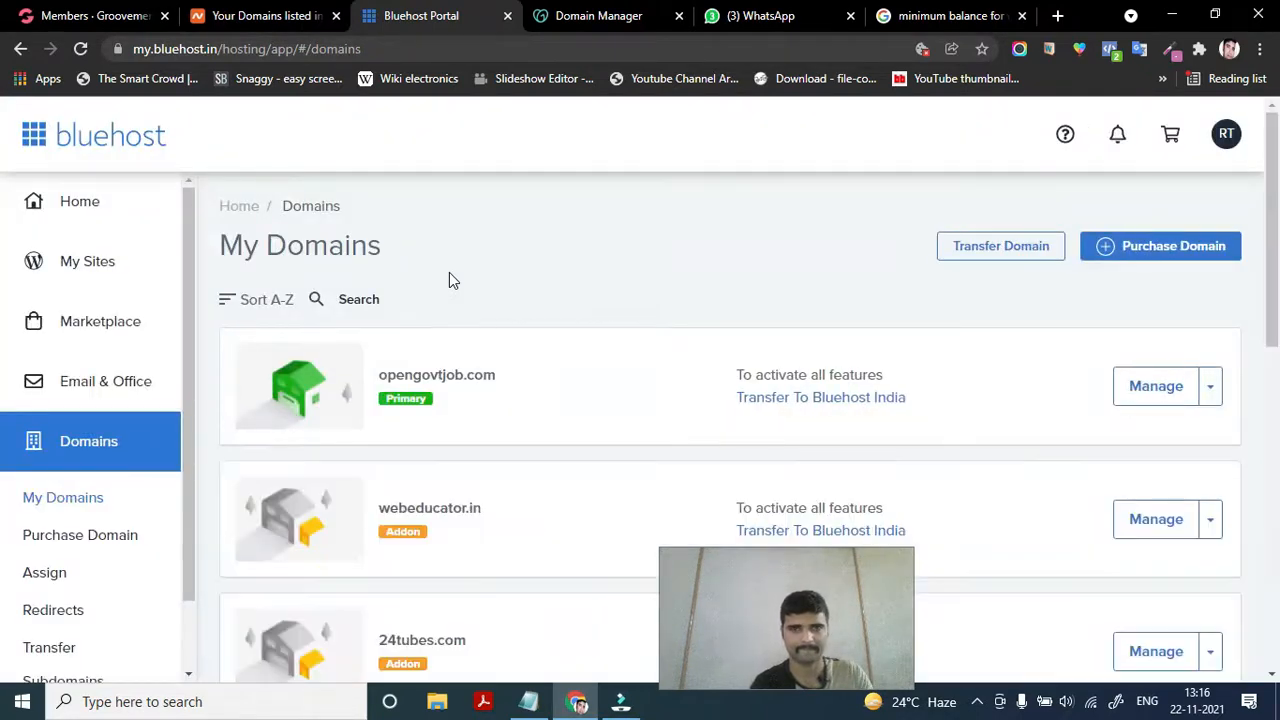
Choose Assign from the digitalmarketo.xyz action dropdown in My Domains
scroll(405, 527, "down", 1)
scroll(405, 527, "down", 6)
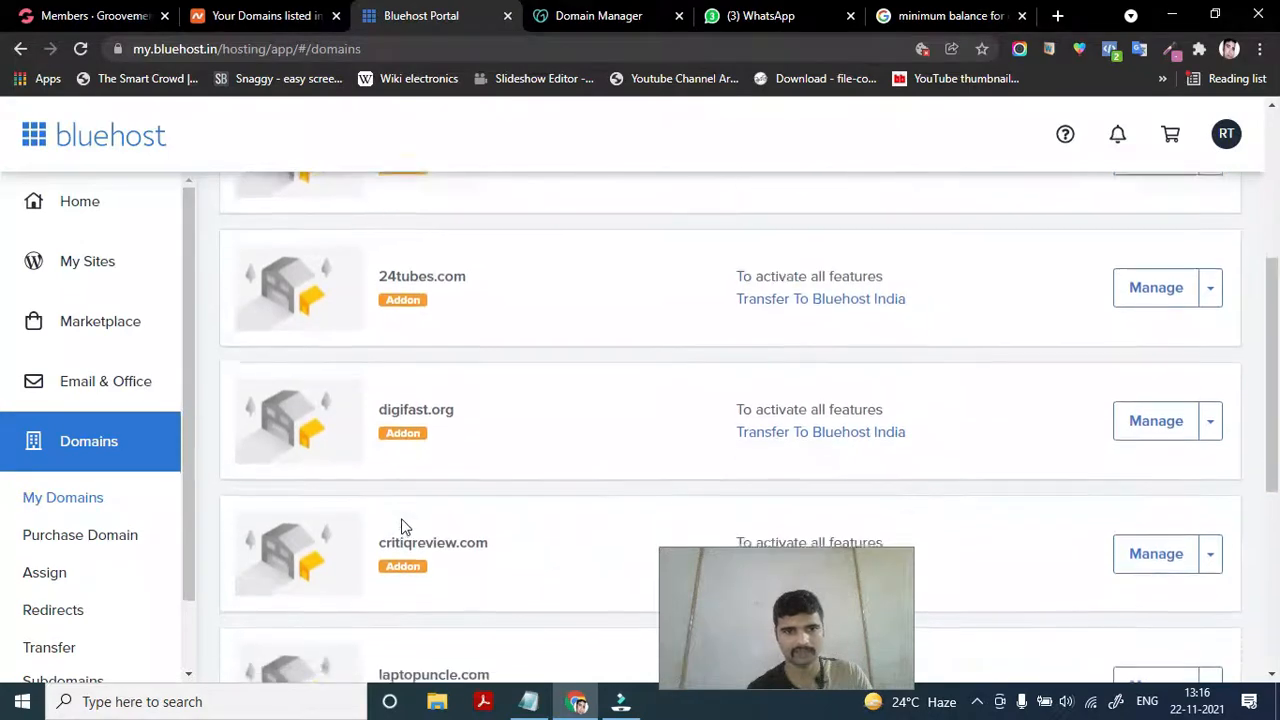
scroll(403, 519, "down", 3)
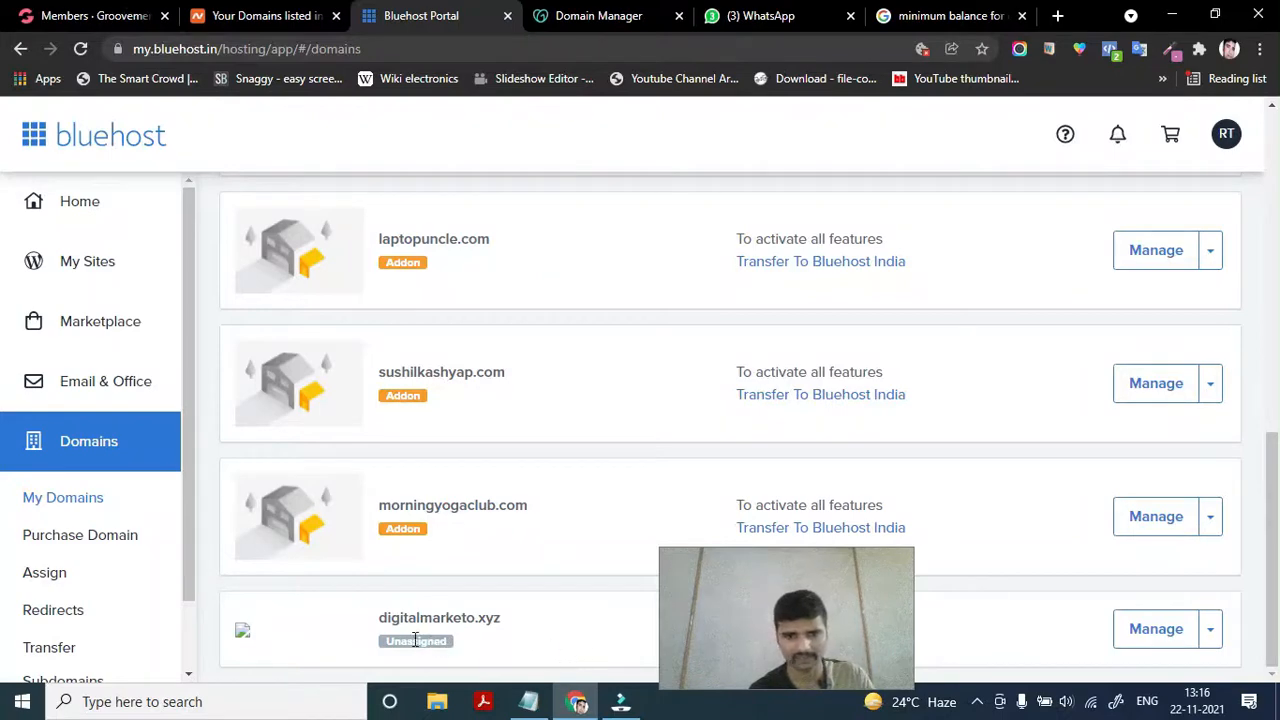
left_click(1209, 630)
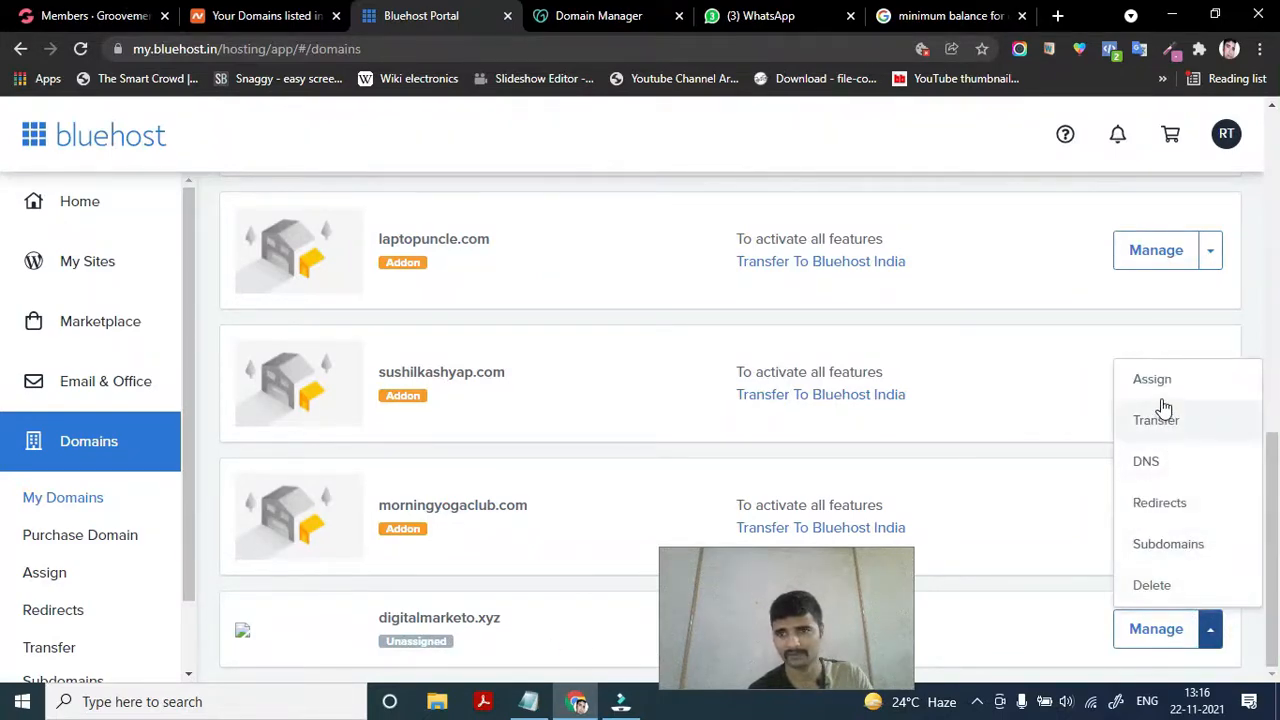
left_click(1161, 381)
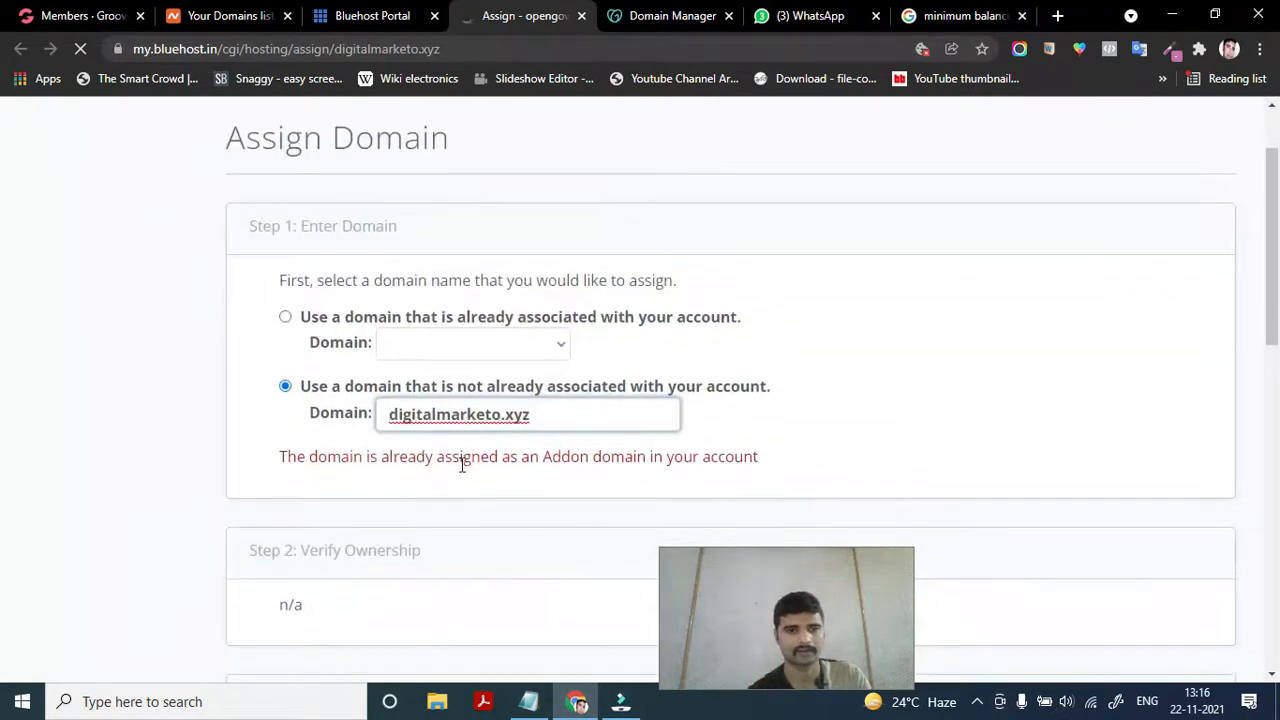
Check the associated-domain dropdown, which reports all domains assigned, then switch back
scroll(461, 466, "down", 2)
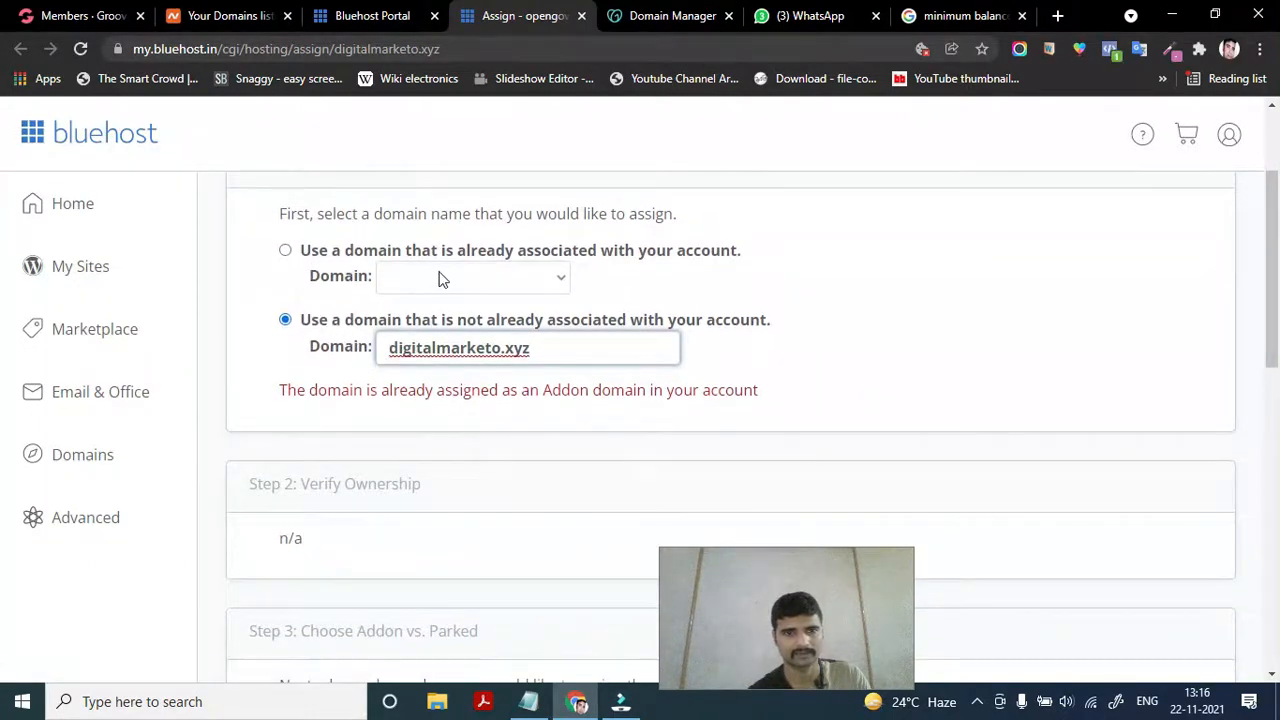
left_click(286, 253)
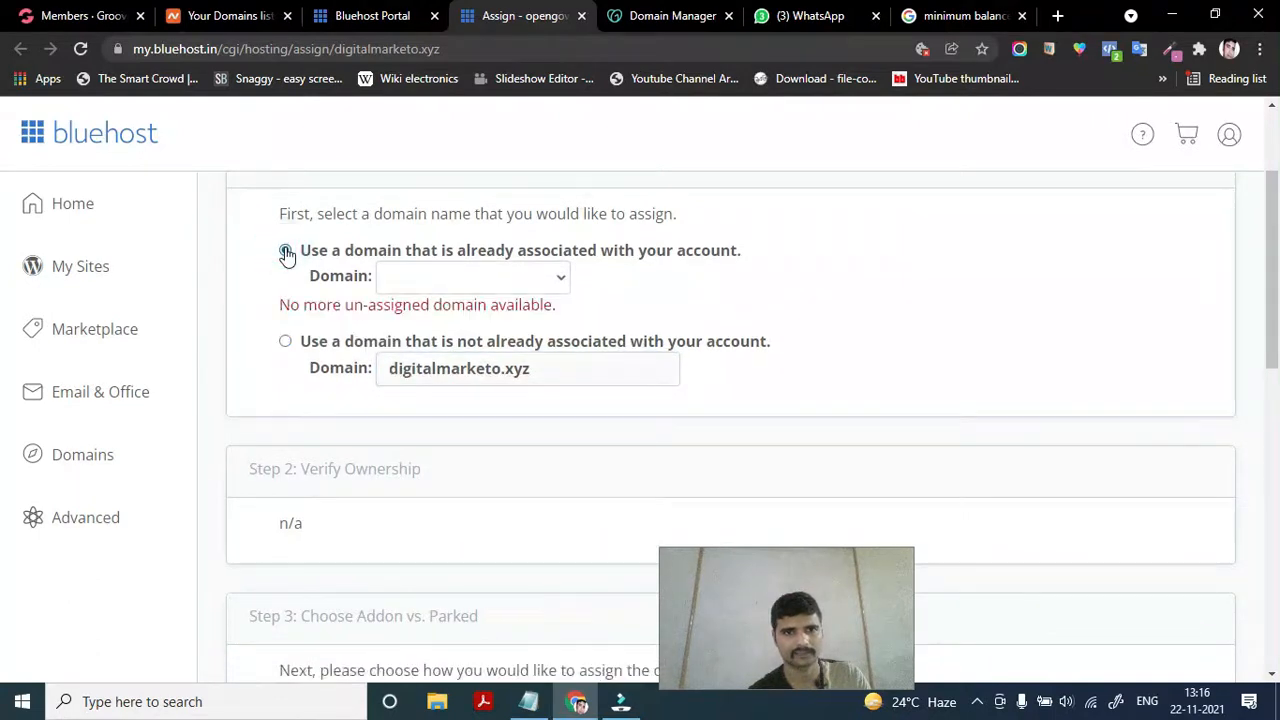
left_click(446, 280)
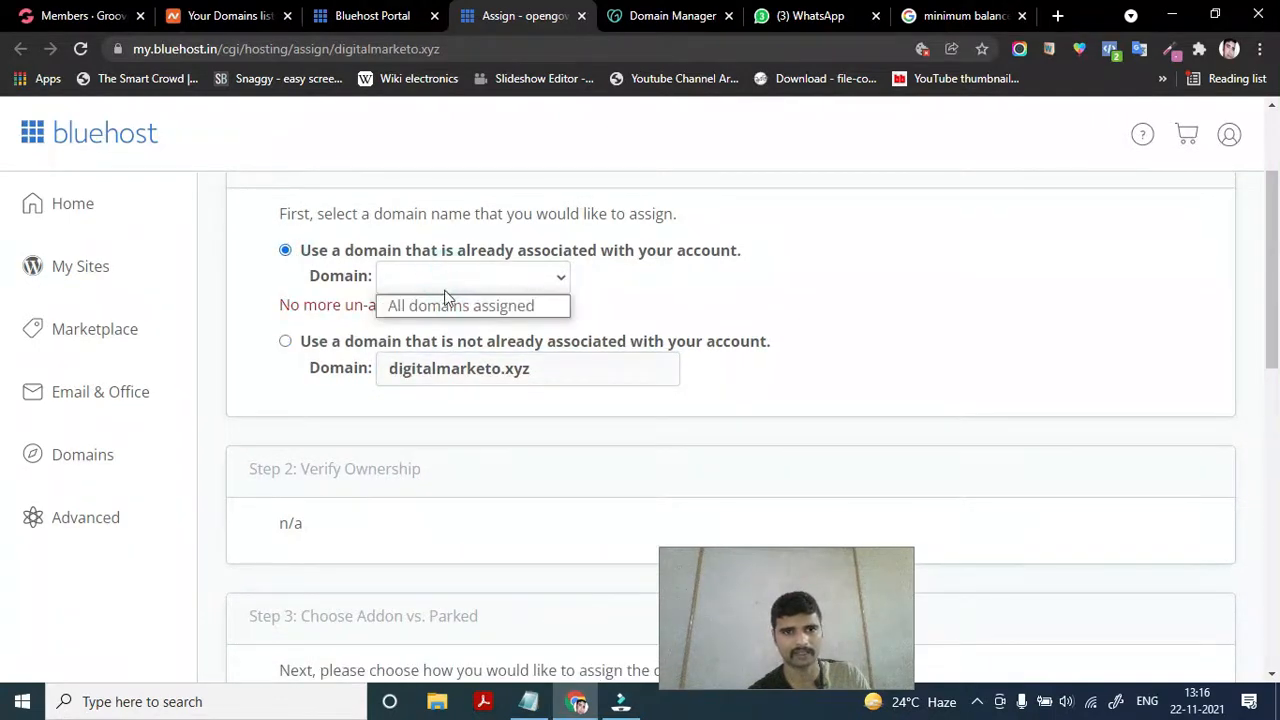
left_click(447, 282)
left_click(447, 282)
left_click(447, 282)
left_click(447, 282)
left_click(445, 279)
left_click(445, 279)
left_click(286, 343)
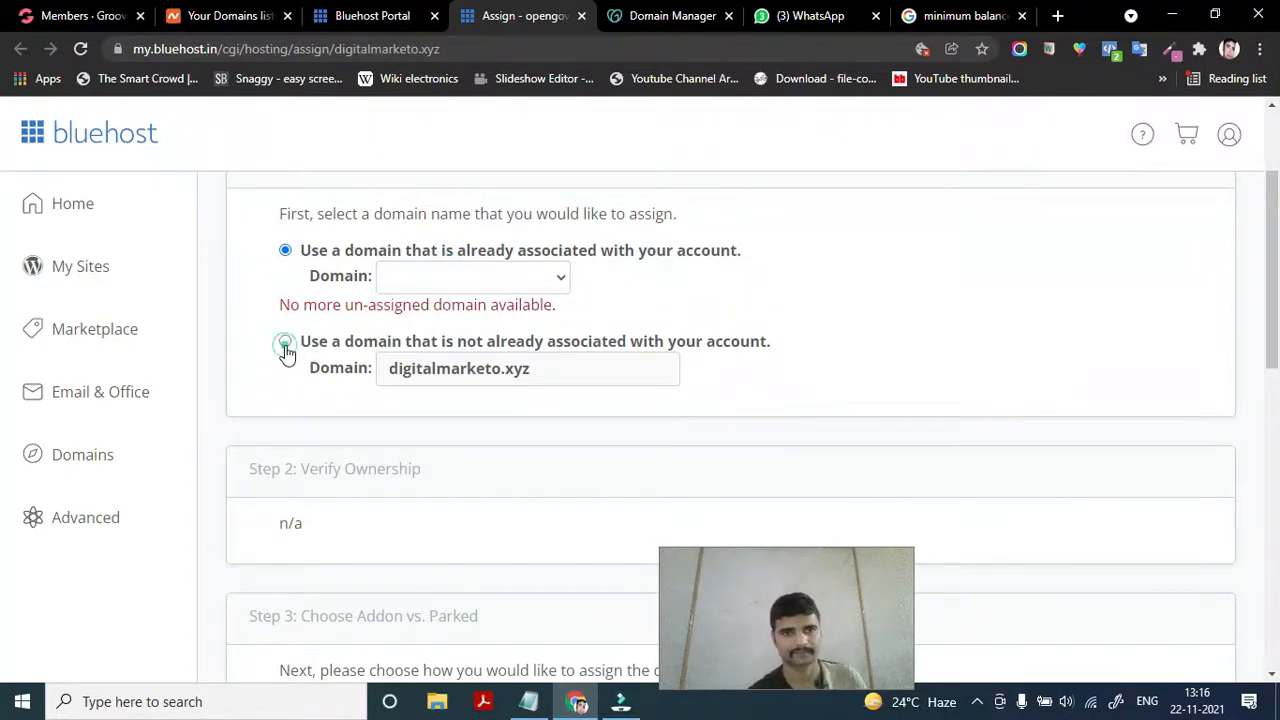
Review the digitalmarketo.xyz form once more and return to the Domains list
scroll(596, 395, "down", 1)
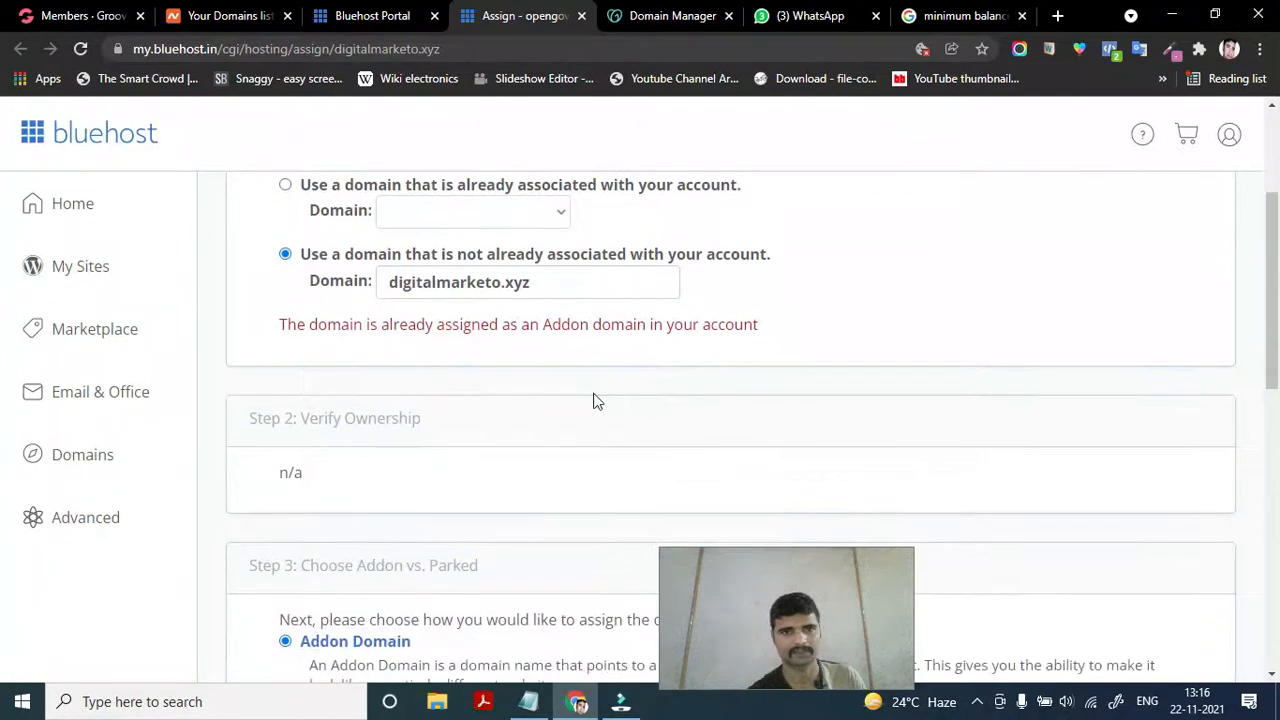
scroll(490, 471, "down", 1)
scroll(490, 471, "up", 1)
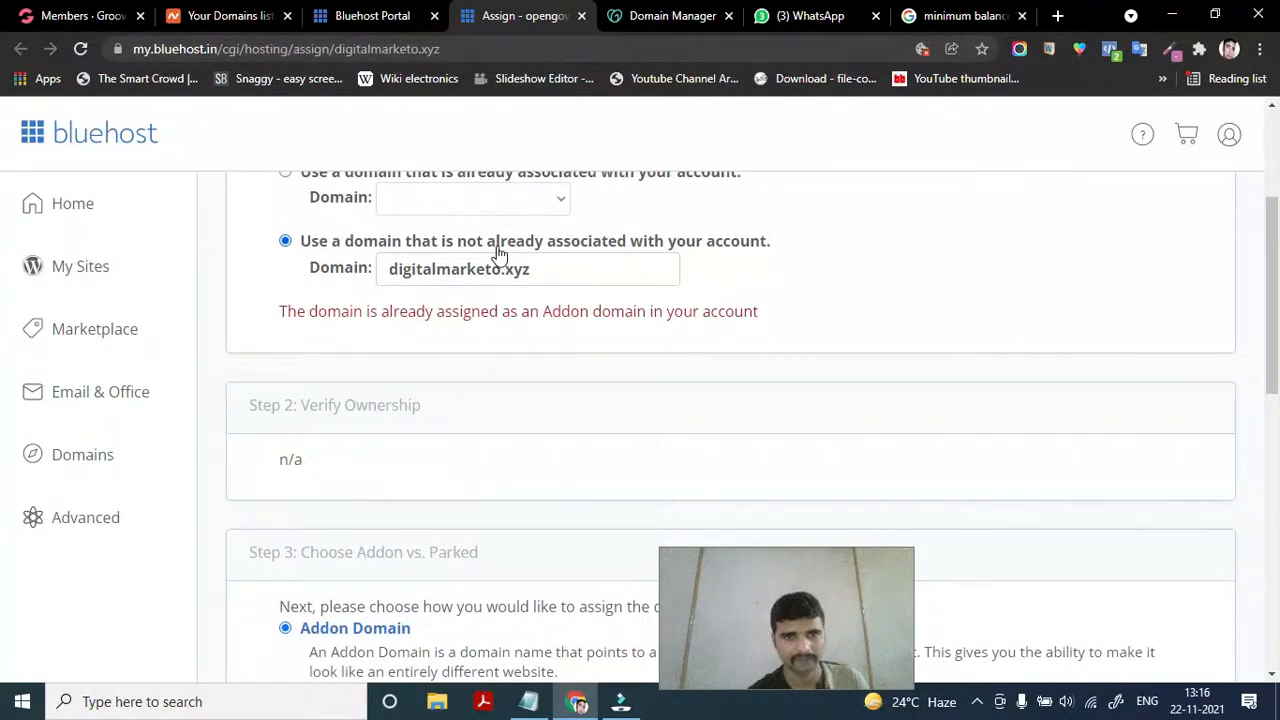
left_click(563, 283)
scroll(503, 449, "down", 1)
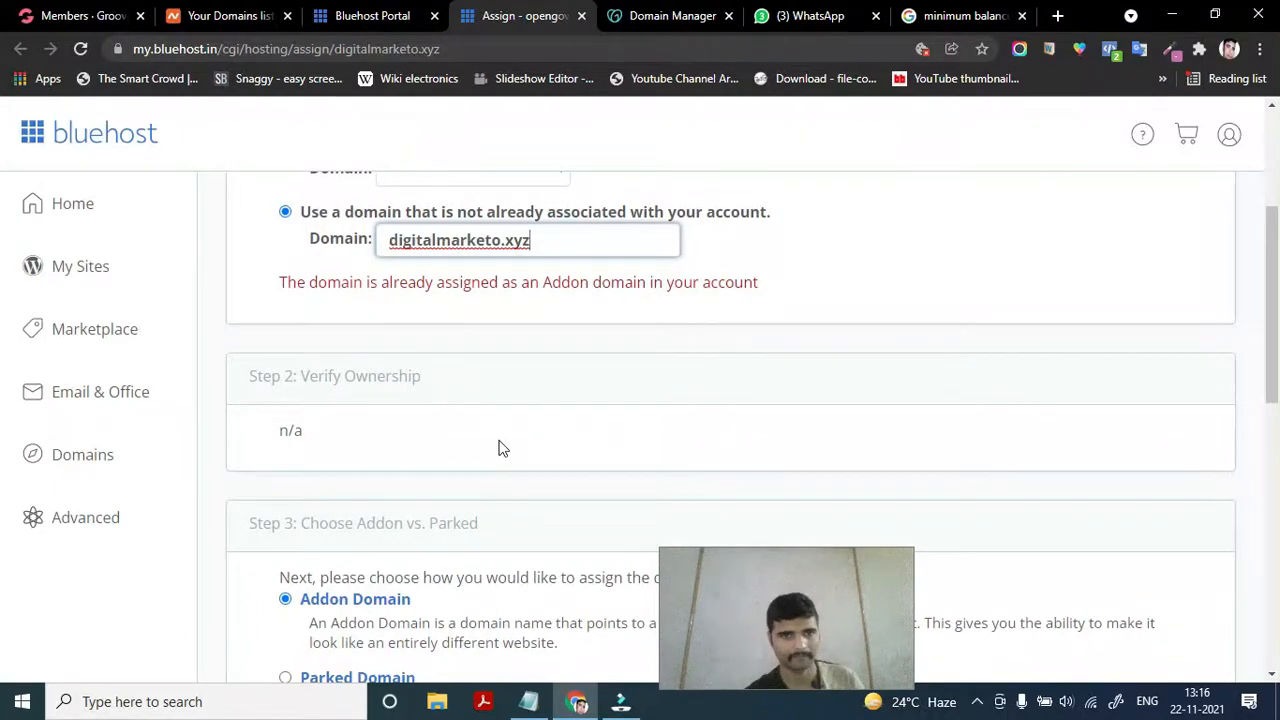
scroll(503, 449, "down", 5)
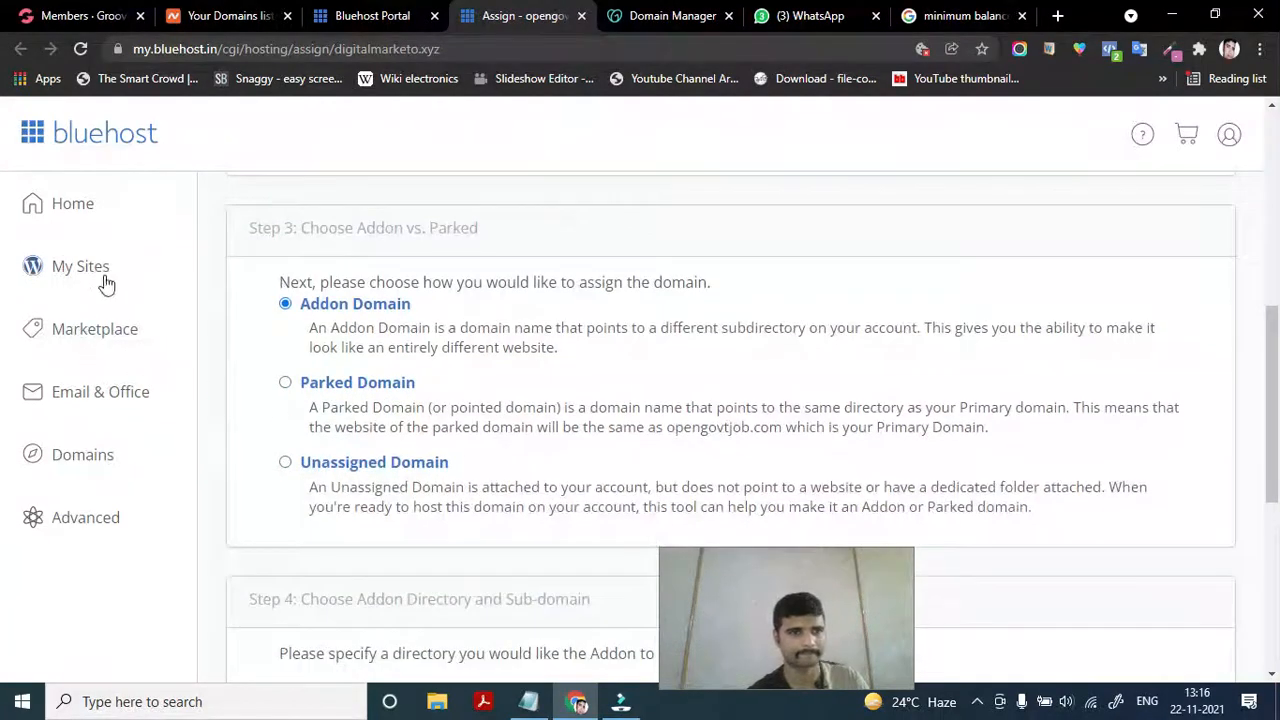
scroll(89, 458, "up", 1)
left_click(85, 456)
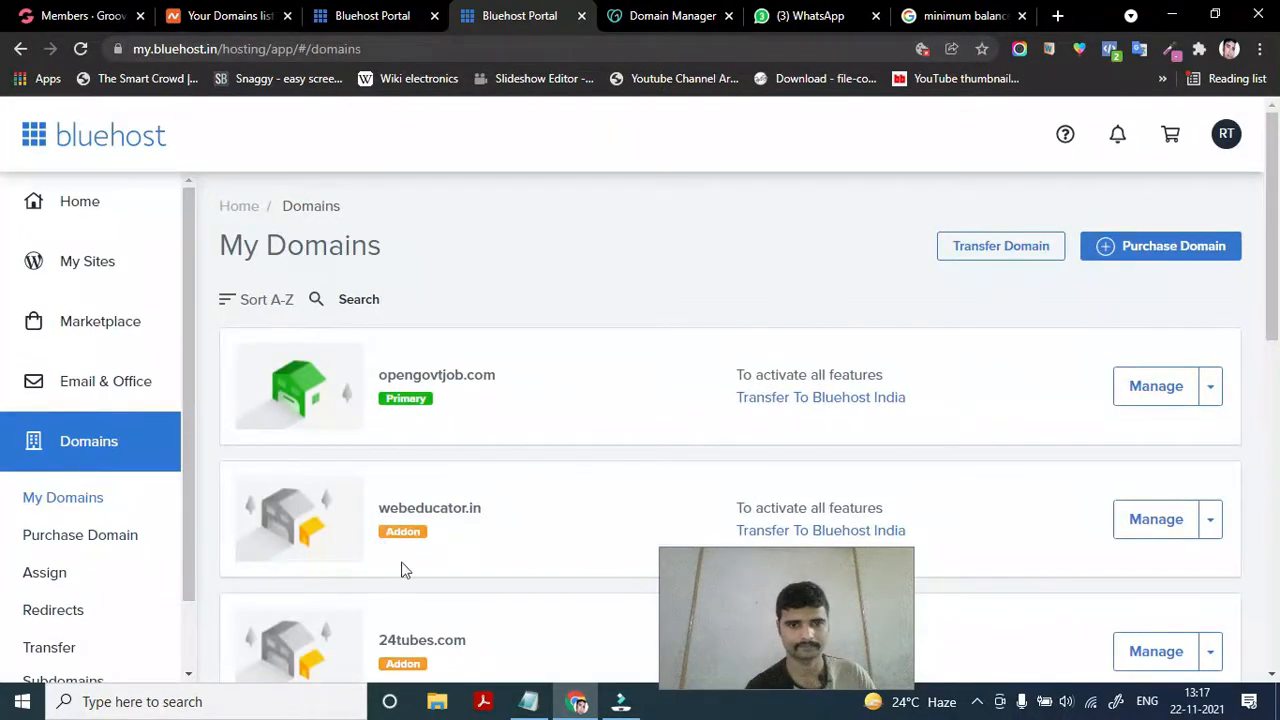
Open the Manage page for digitalmarketo.xyz from the domain list
scroll(400, 540, "down", 8)
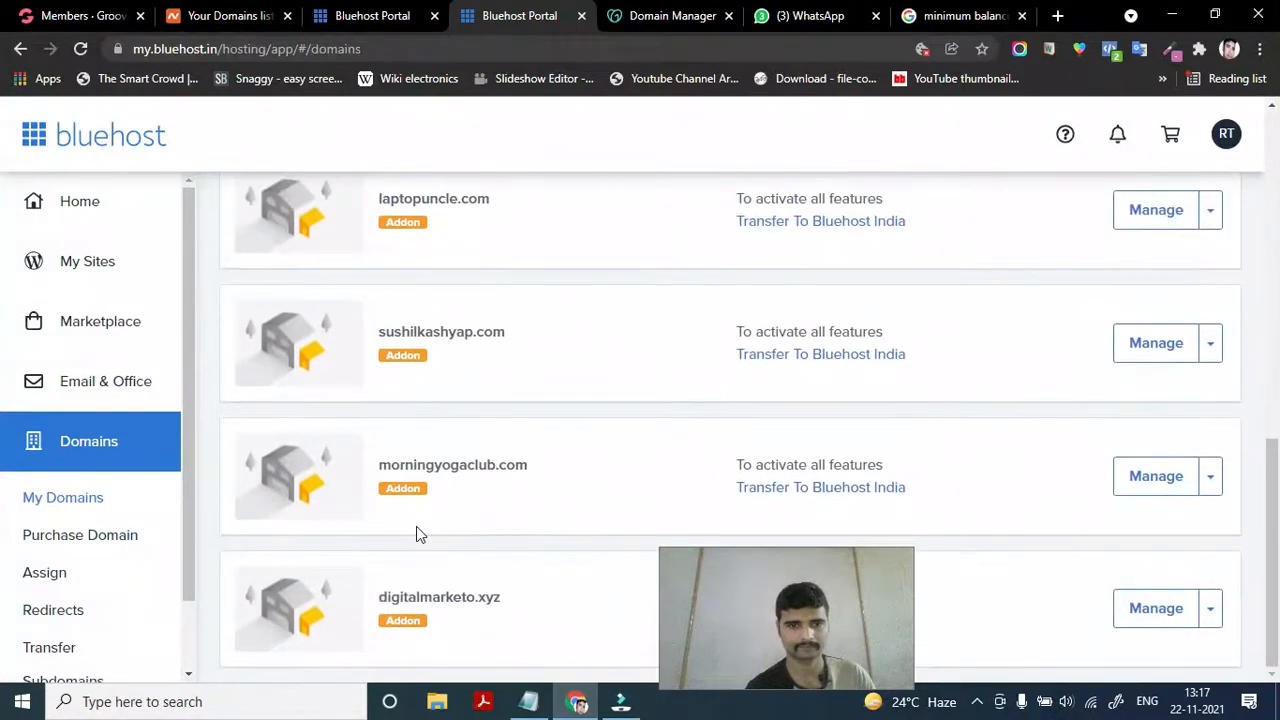
triple_click(504, 601)
left_click(505, 600)
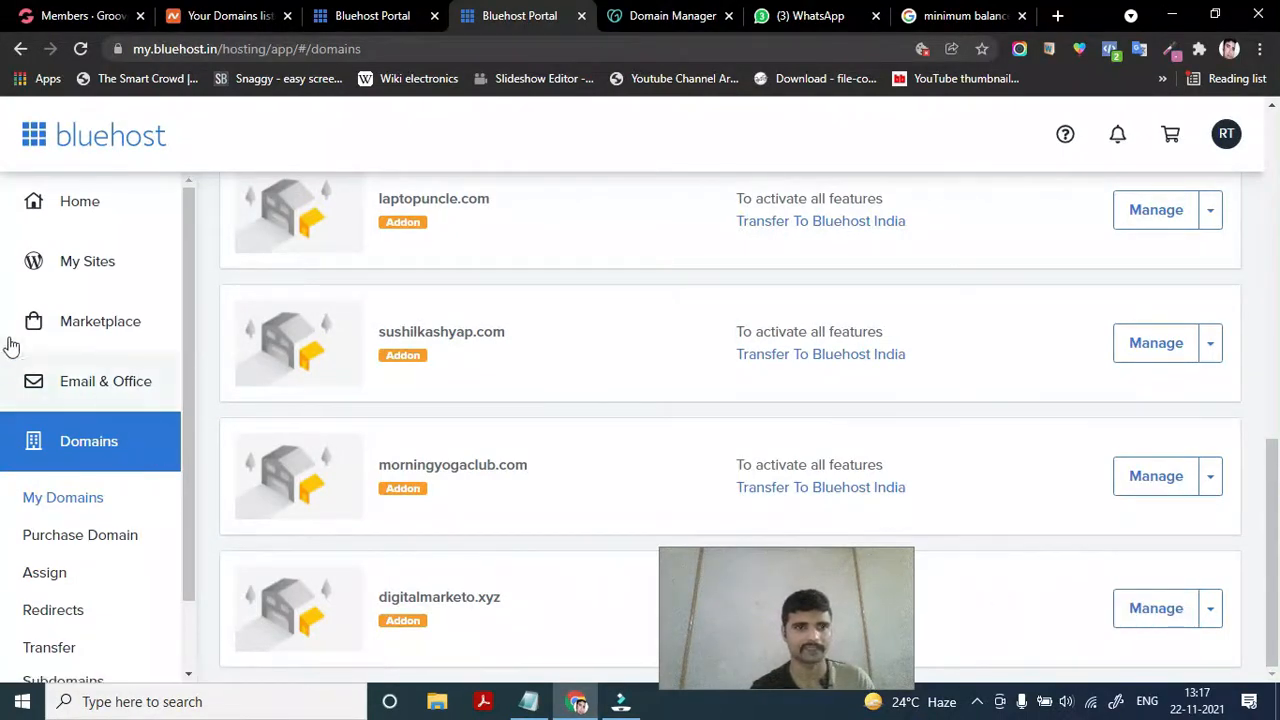
left_click(1211, 610)
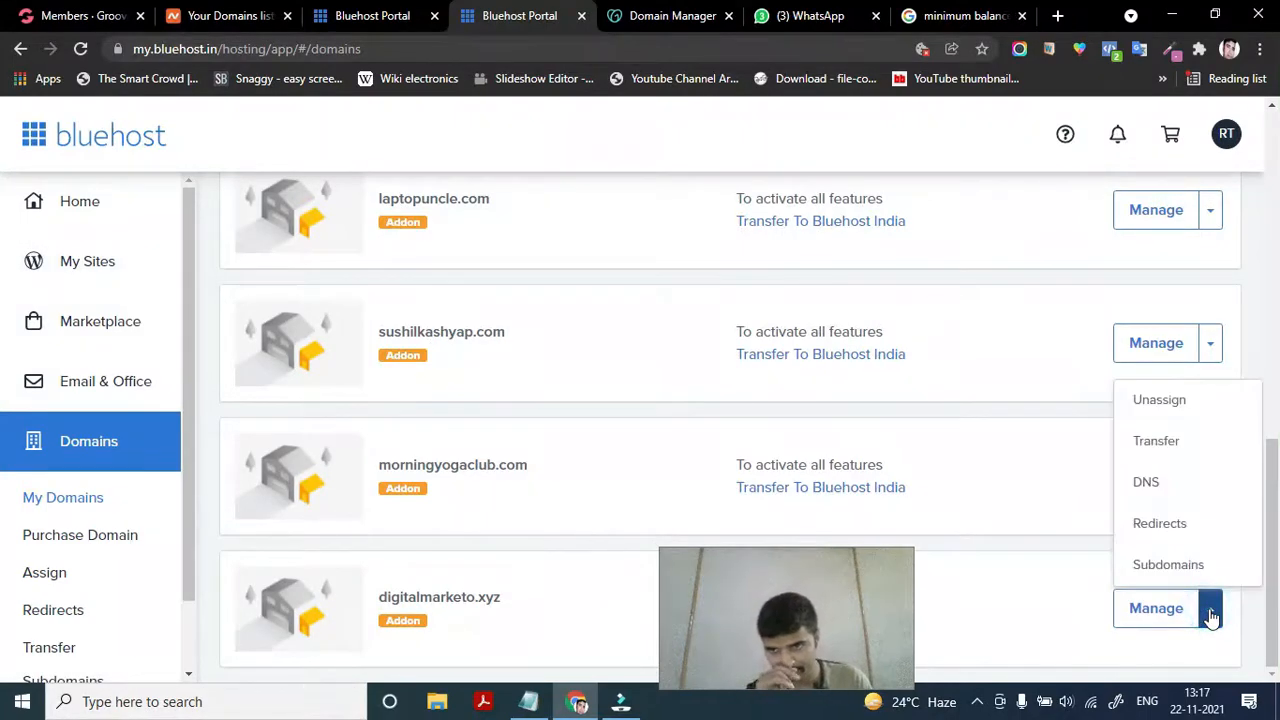
left_click(1150, 618)
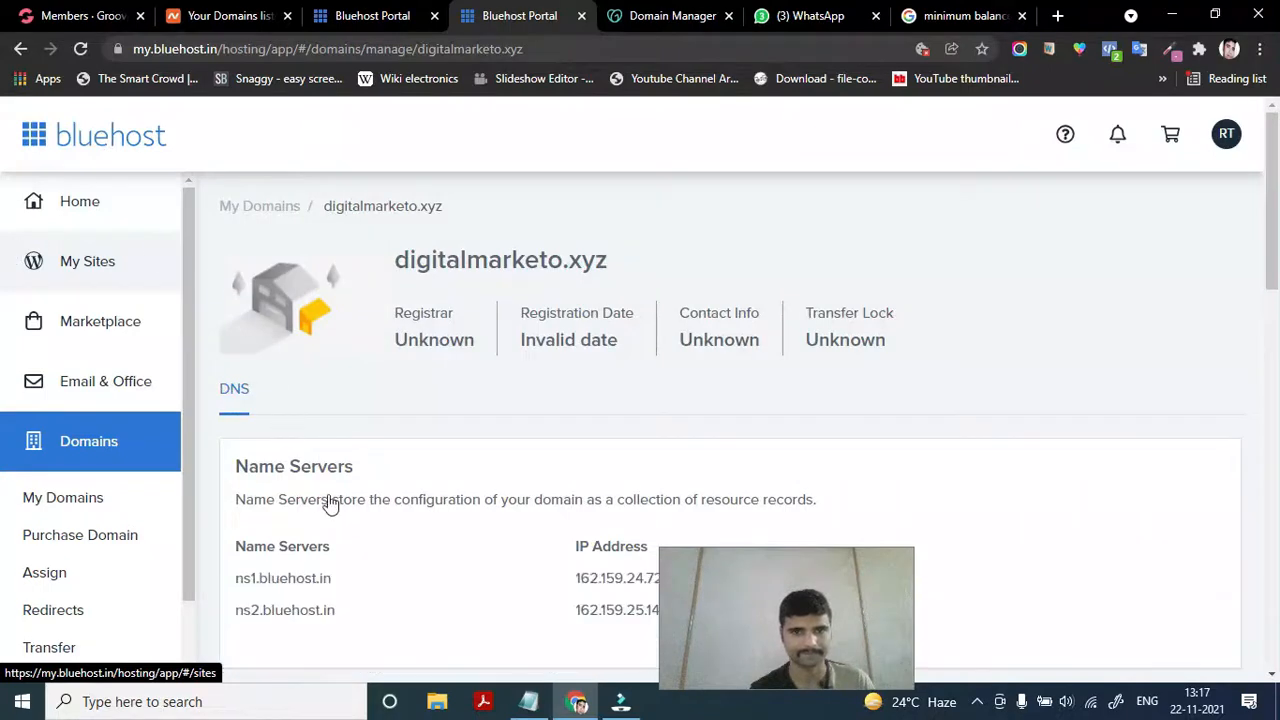
Scroll through the domain's ns1/ns2.bluehost.in nameservers and DNS Manager records
scroll(334, 477, "down", 3)
scroll(334, 477, "down", 5)
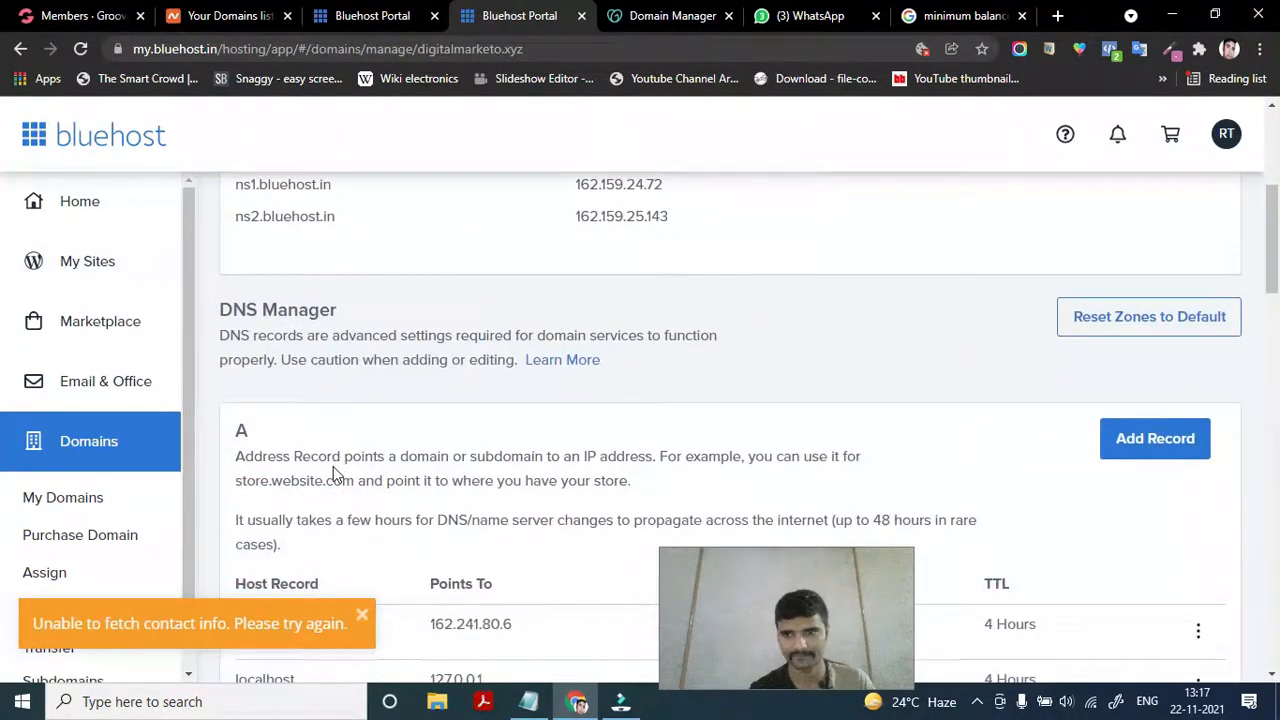
scroll(334, 474, "down", 6)
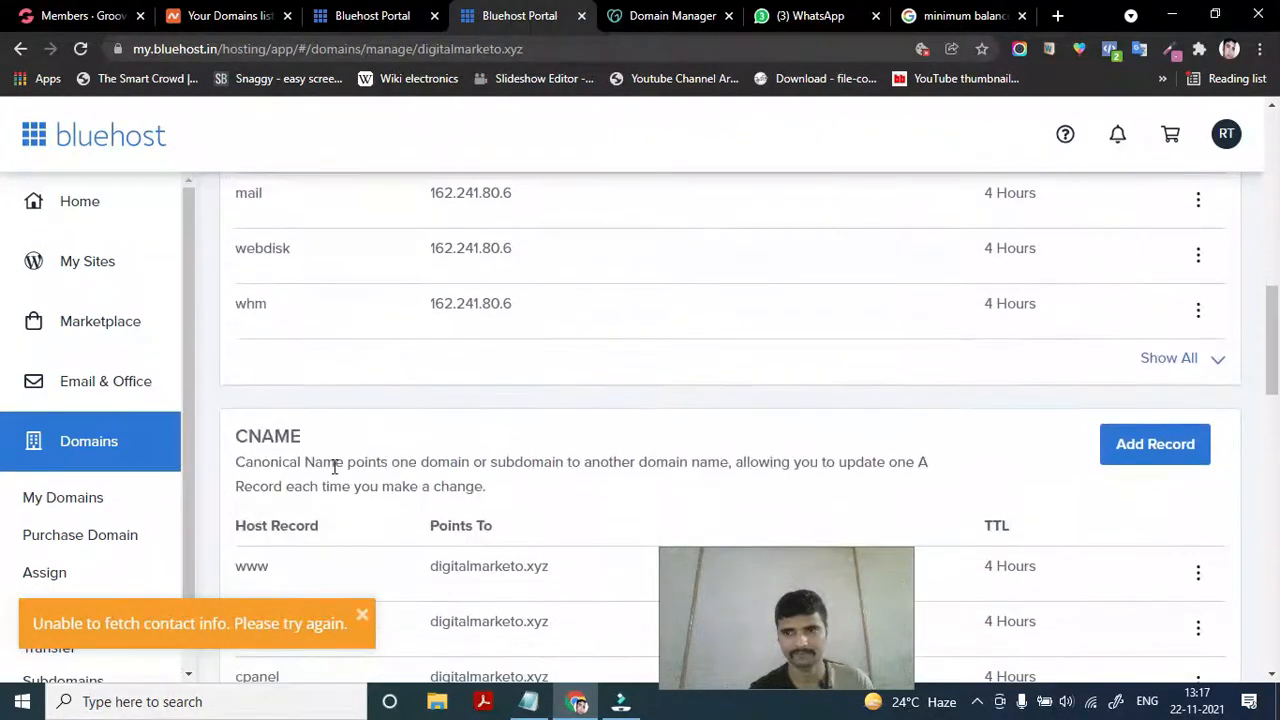
scroll(334, 474, "down", 7)
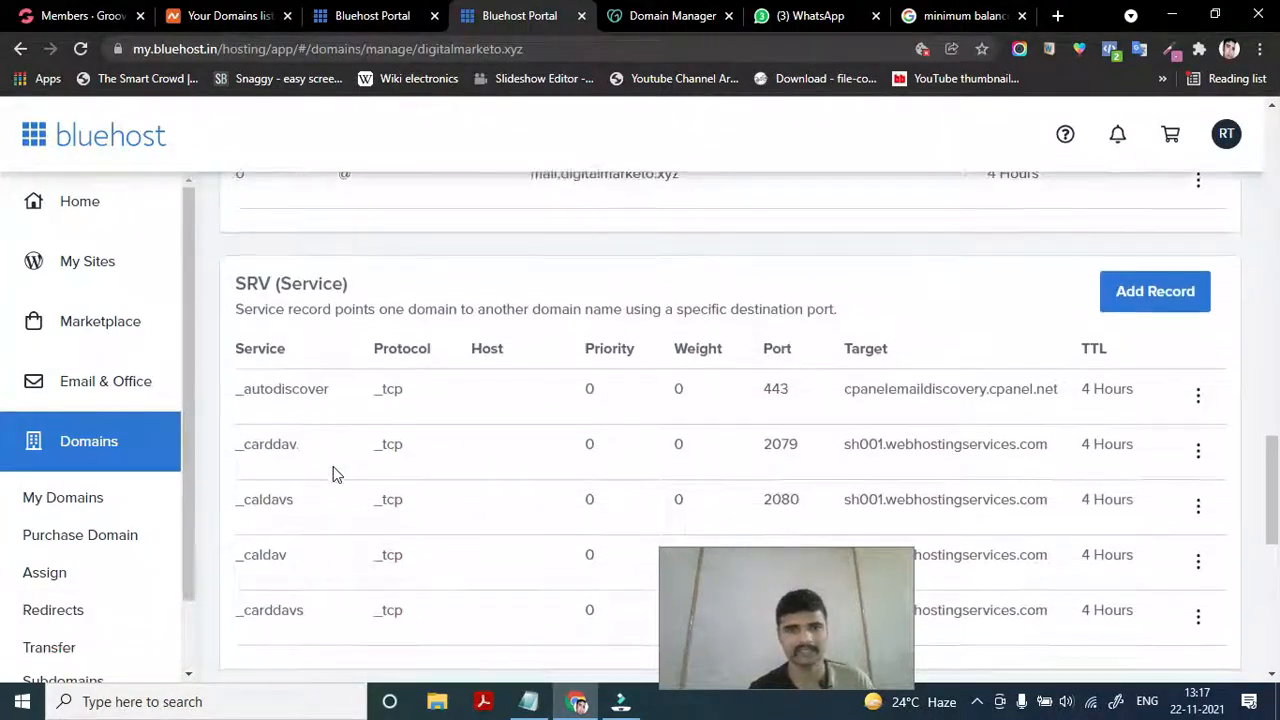
scroll(336, 475, "down", 1)
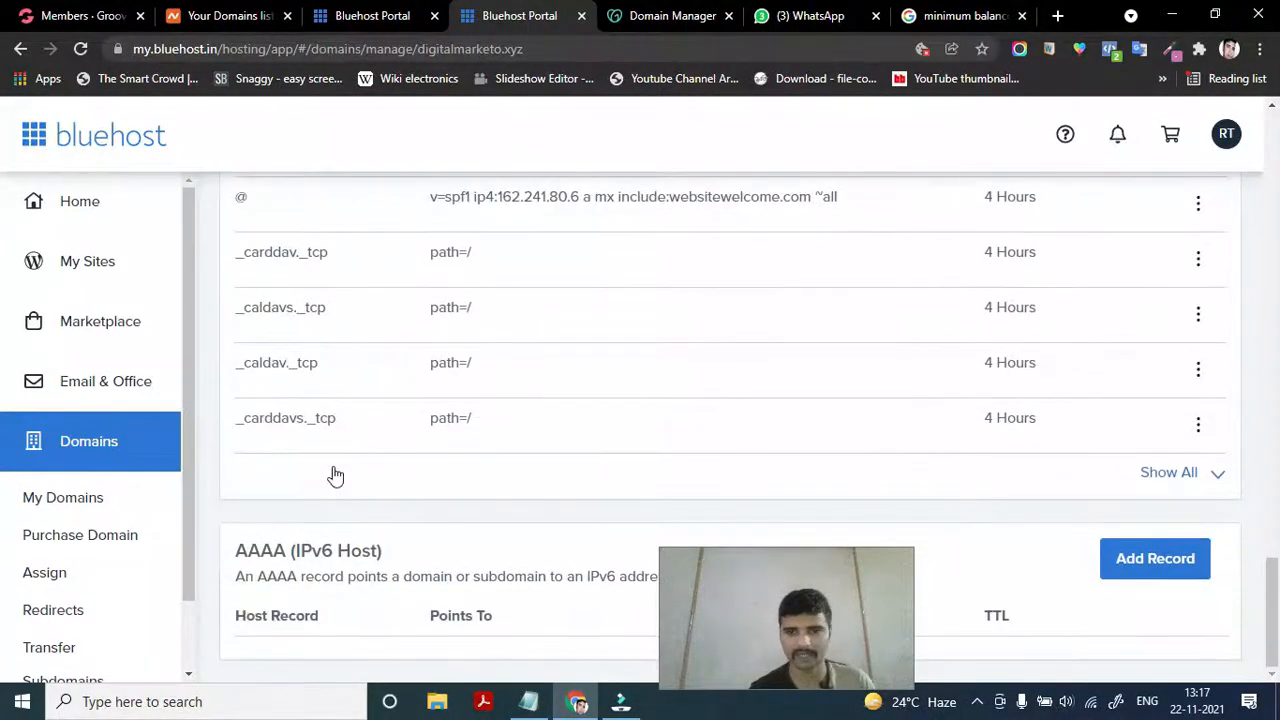
scroll(354, 365, "up", 14)
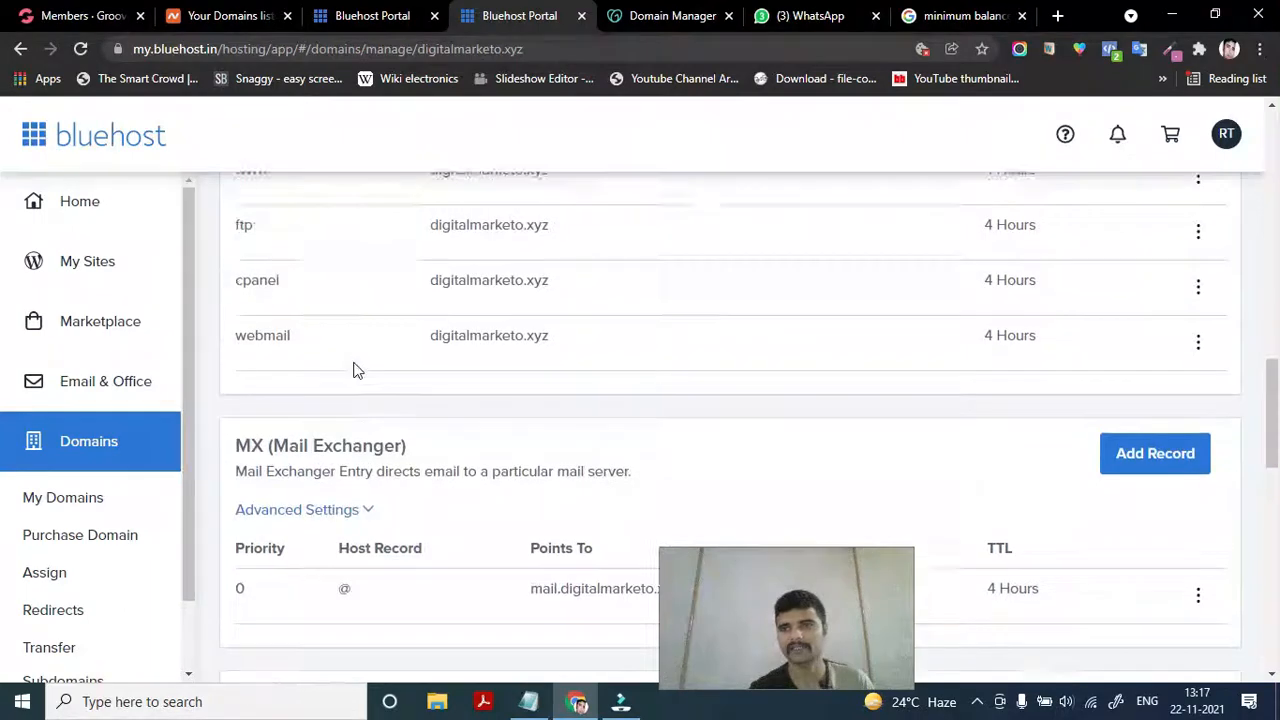
scroll(356, 370, "up", 5)
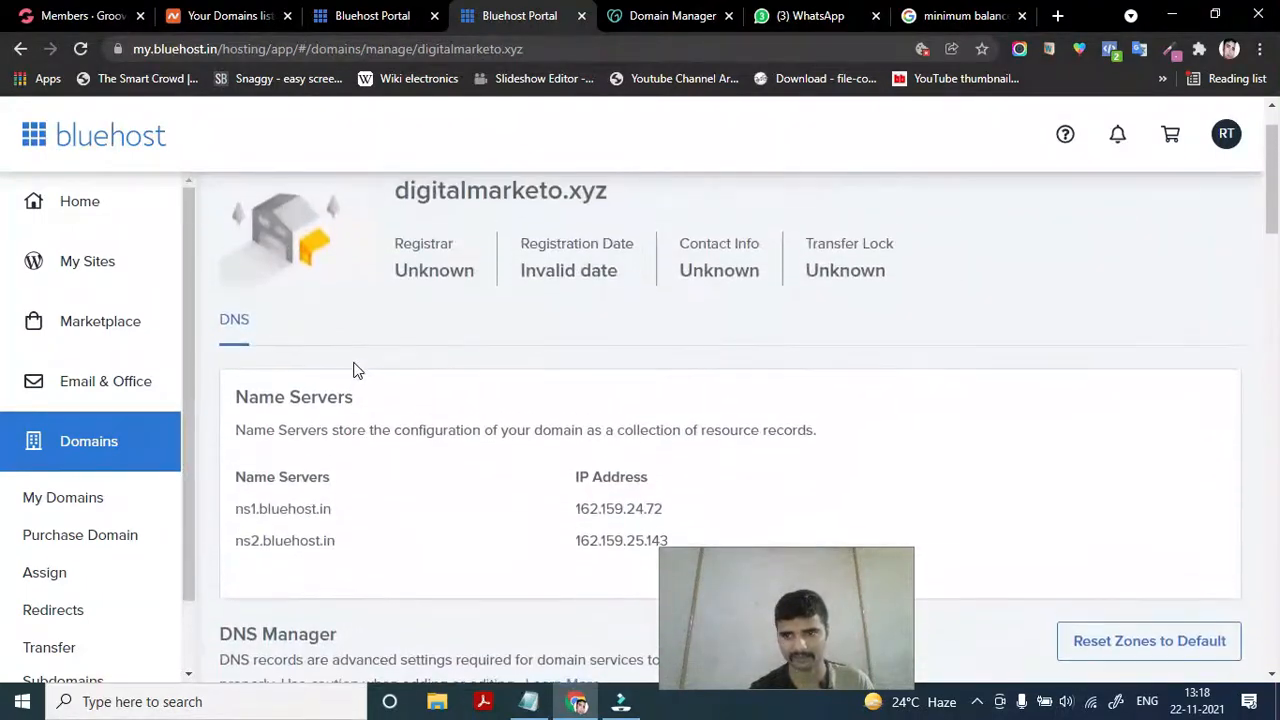
scroll(356, 370, "down", 4)
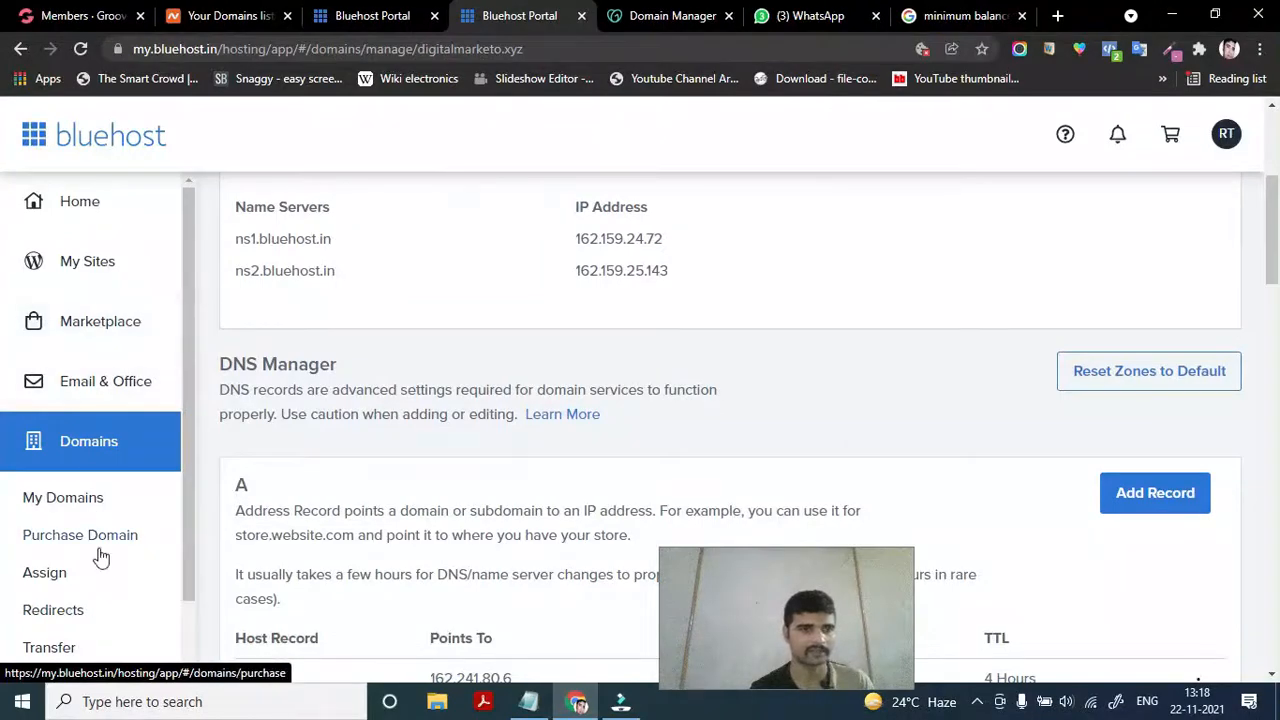
Browse the My Sites list and start creating a new WordPress site
left_click(57, 277)
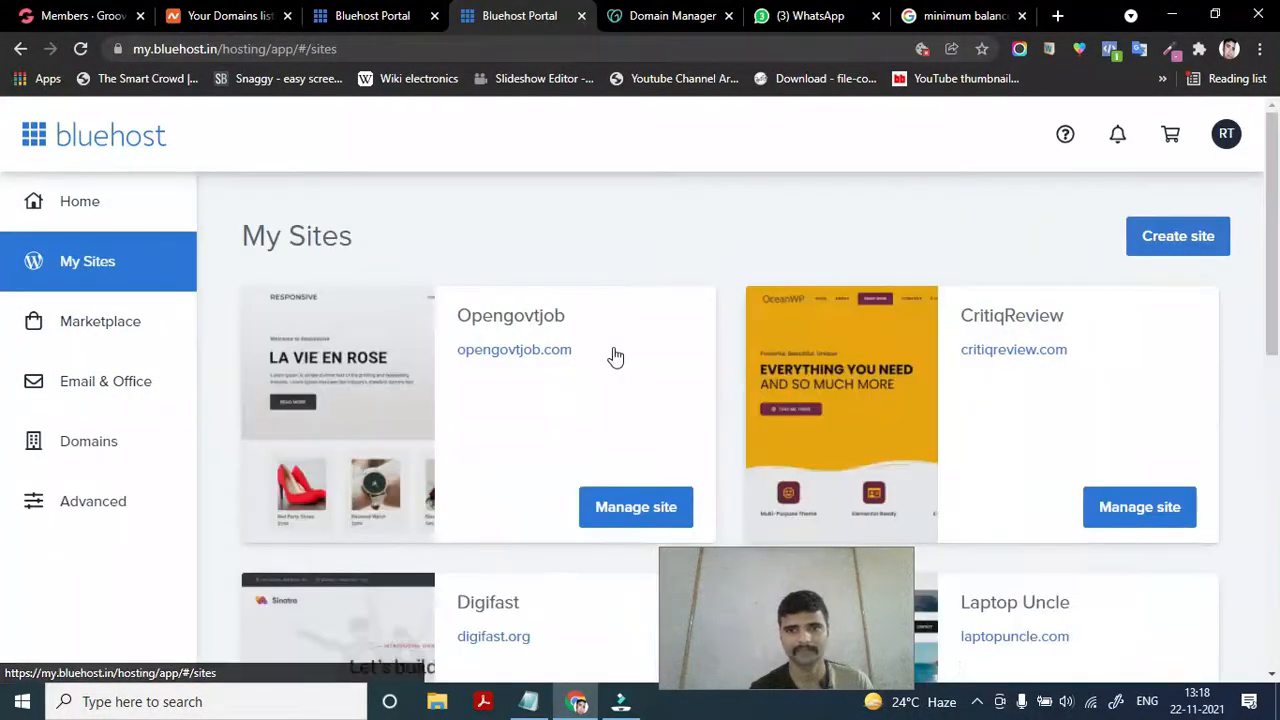
scroll(594, 505, "down", 4)
scroll(591, 501, "down", 3)
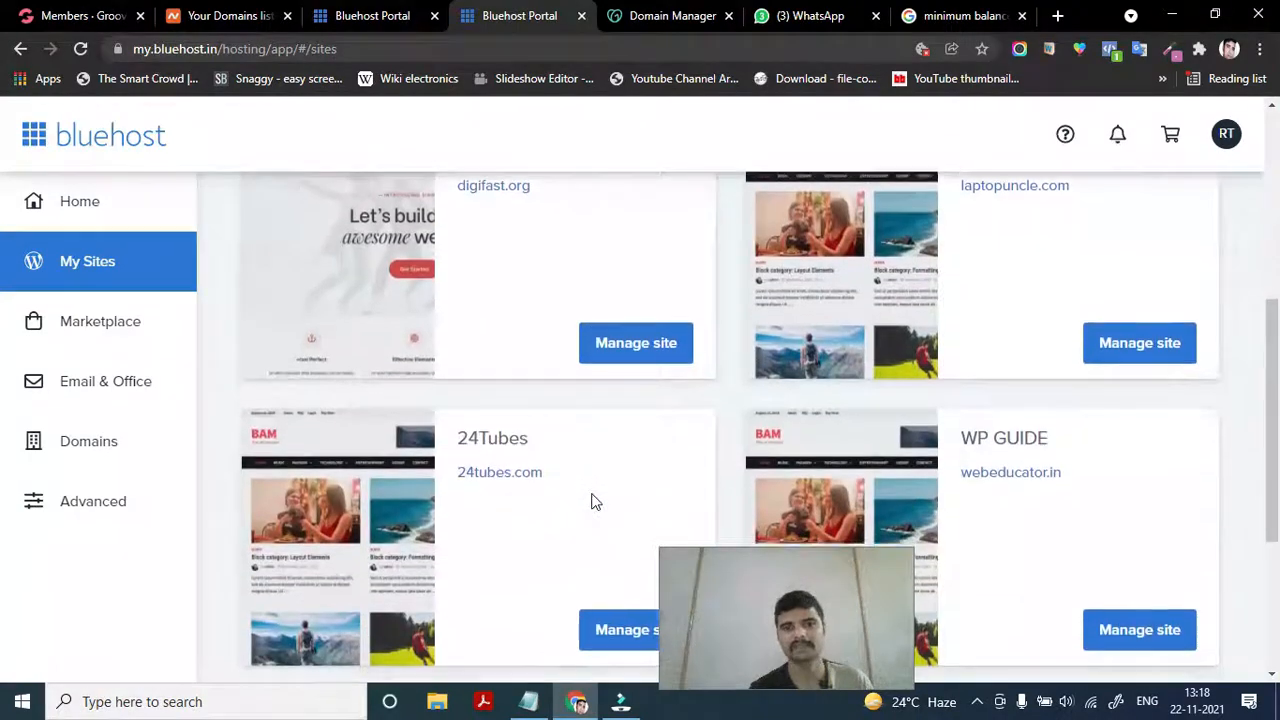
scroll(519, 375, "up", 2)
scroll(519, 380, "up", 2)
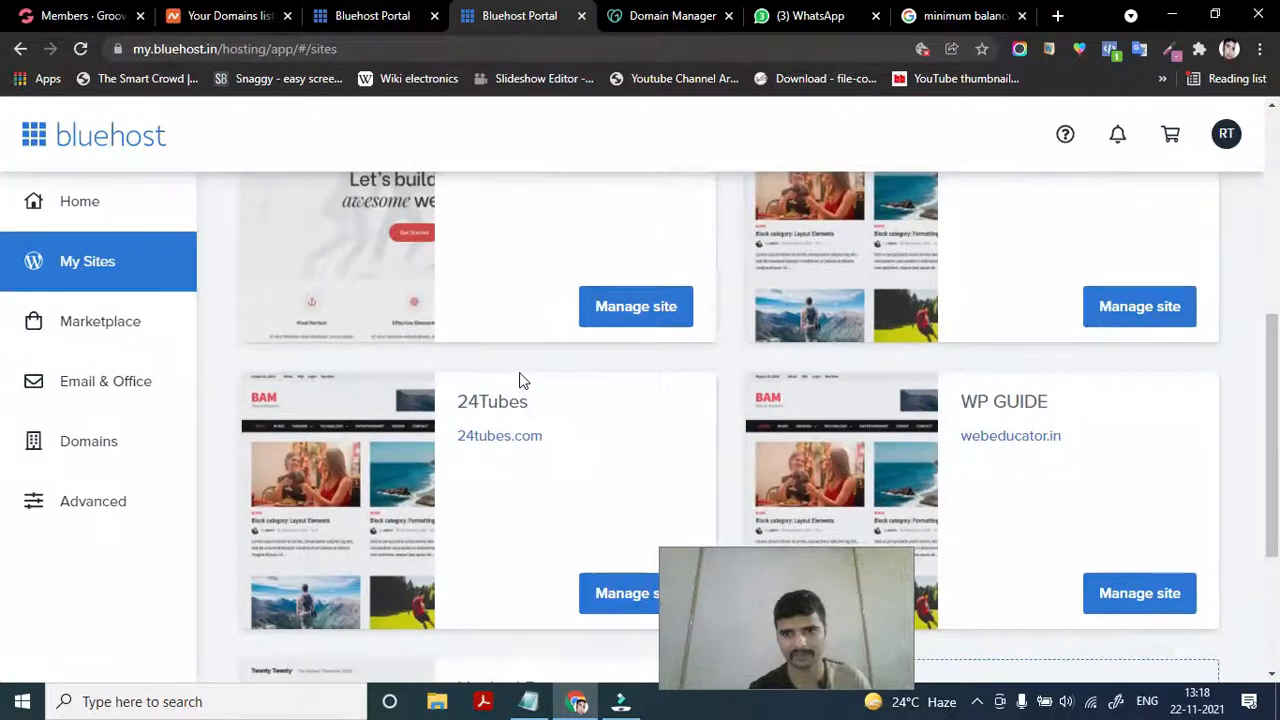
scroll(519, 380, "up", 5)
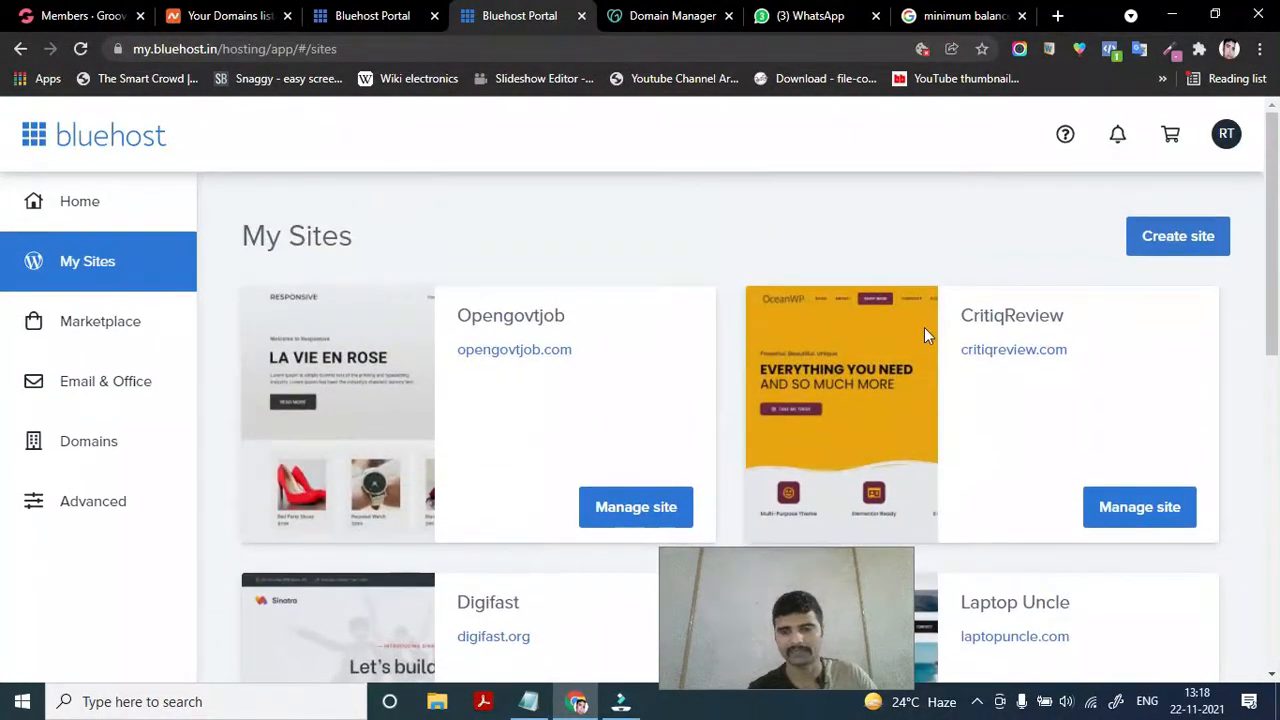
left_click(1182, 234)
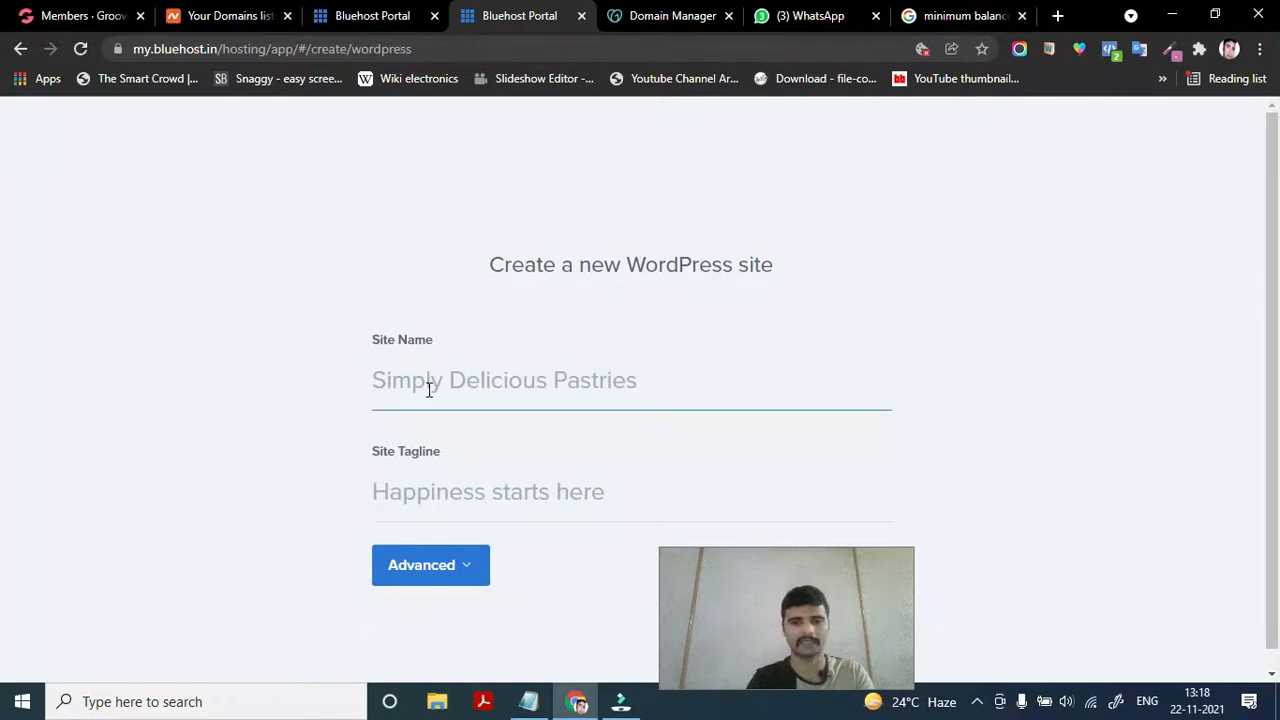
Enter Site Name 'Digital Marketo' and Site Tagline 'Your Digital Journey Starts Here'
type("Digital Marketo")
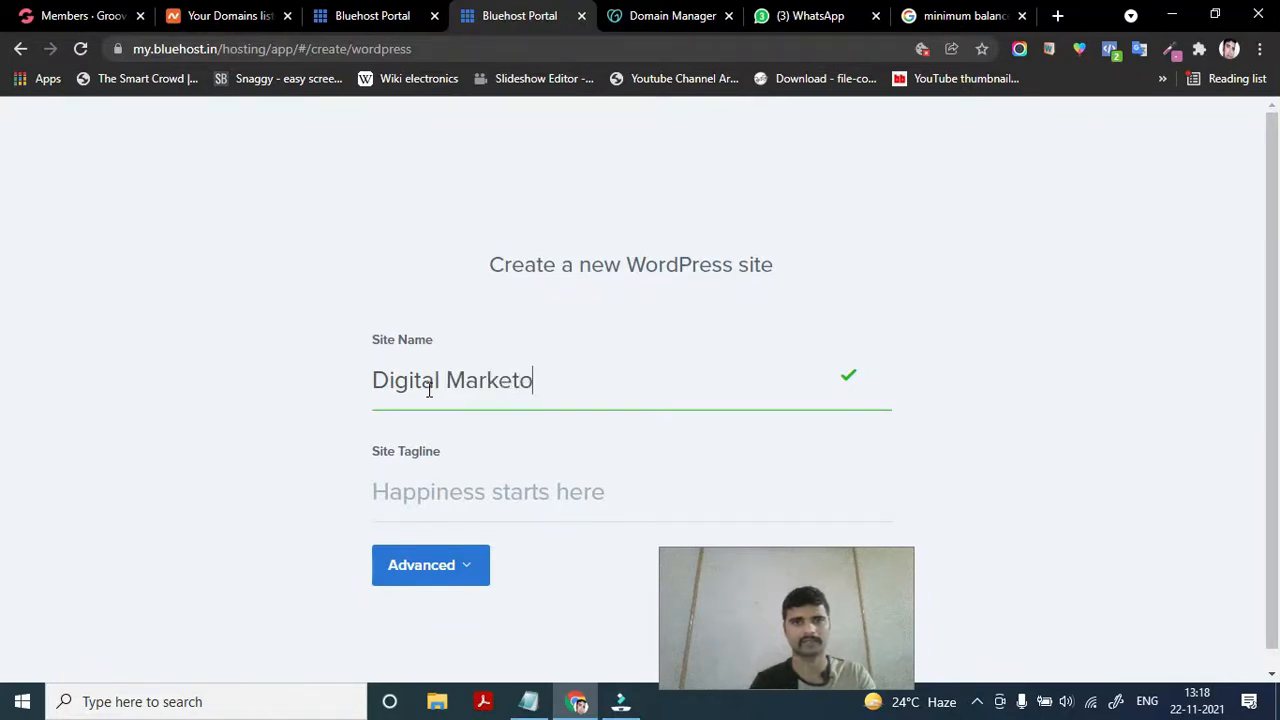
scroll(429, 388, "down", 1)
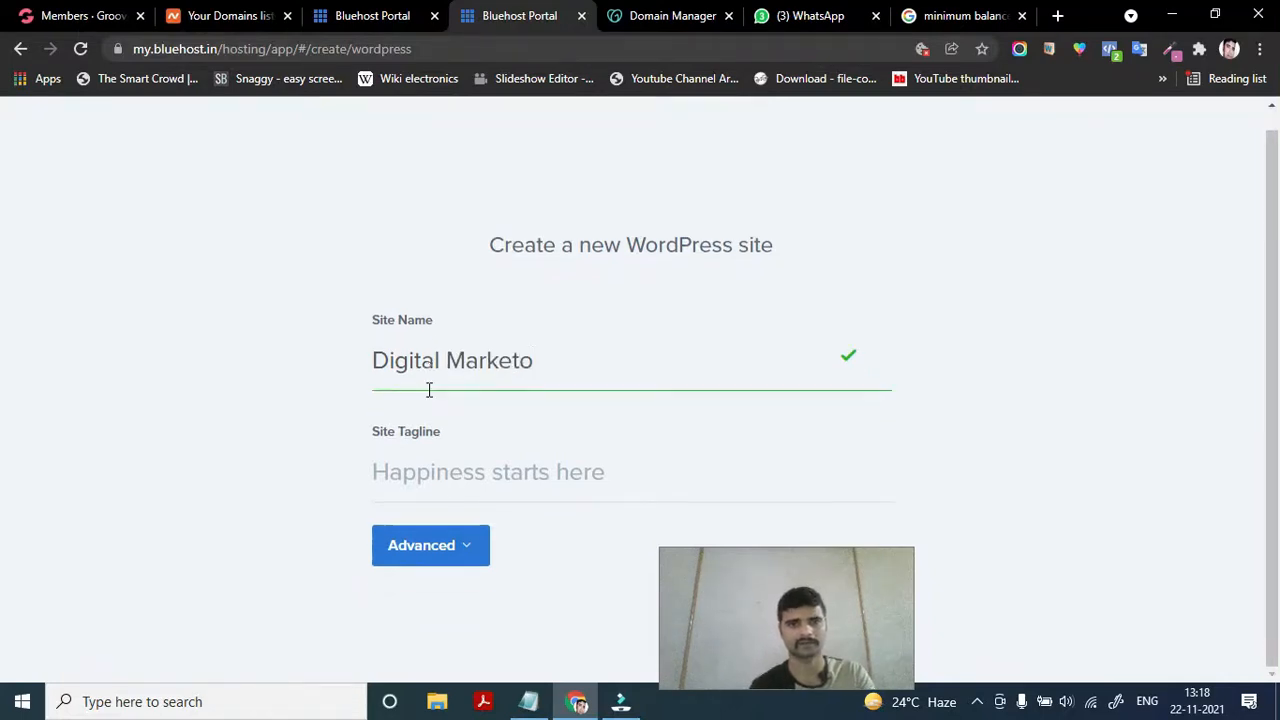
left_click(429, 476)
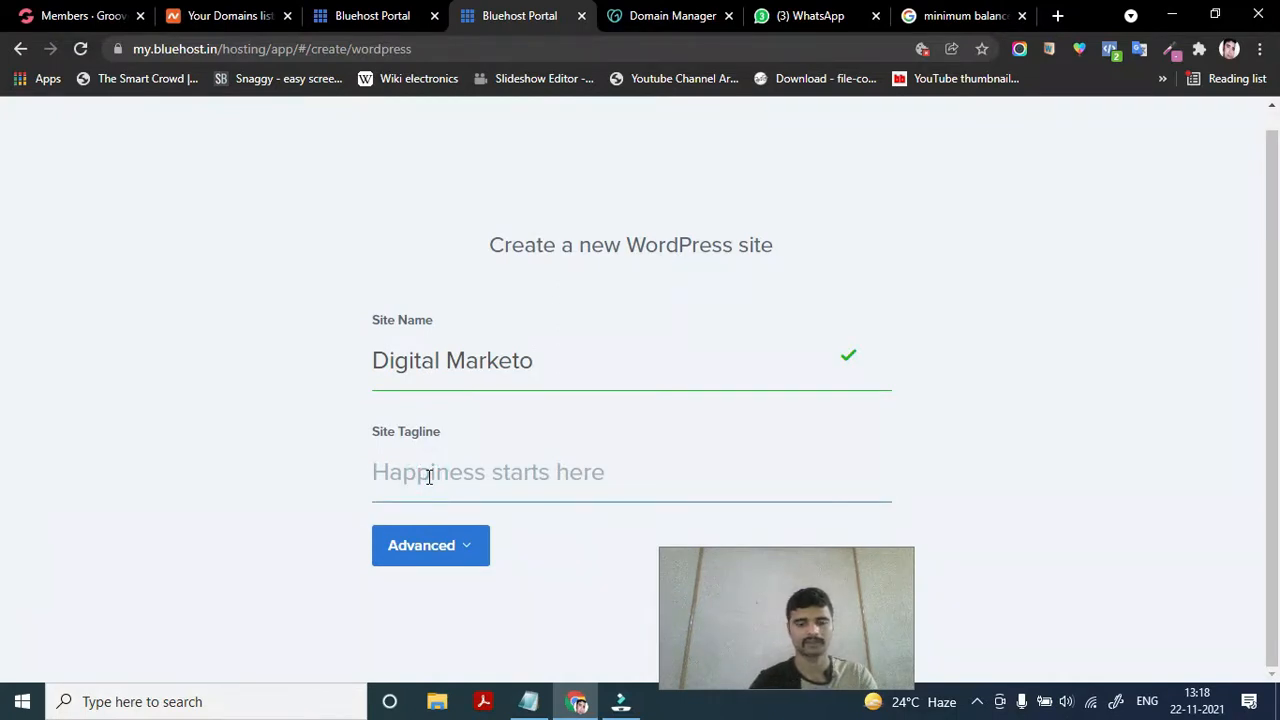
type("Your Digi")
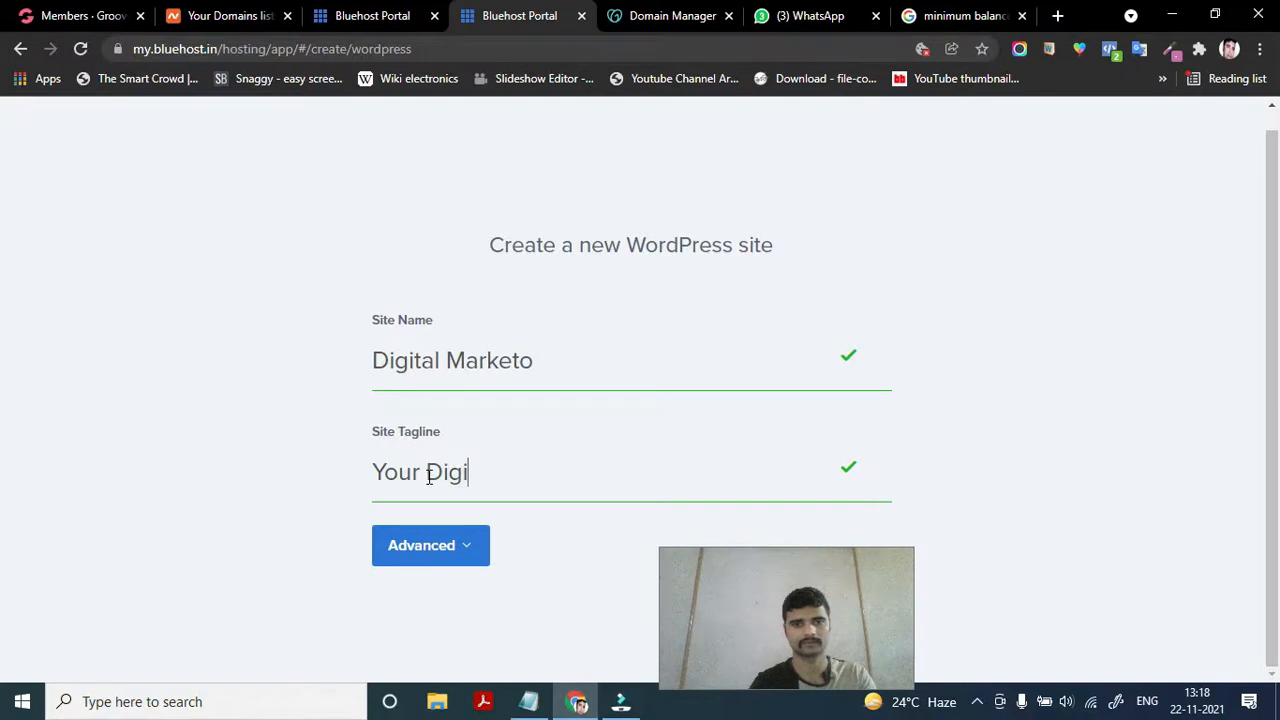
type("tal Journey Starts")
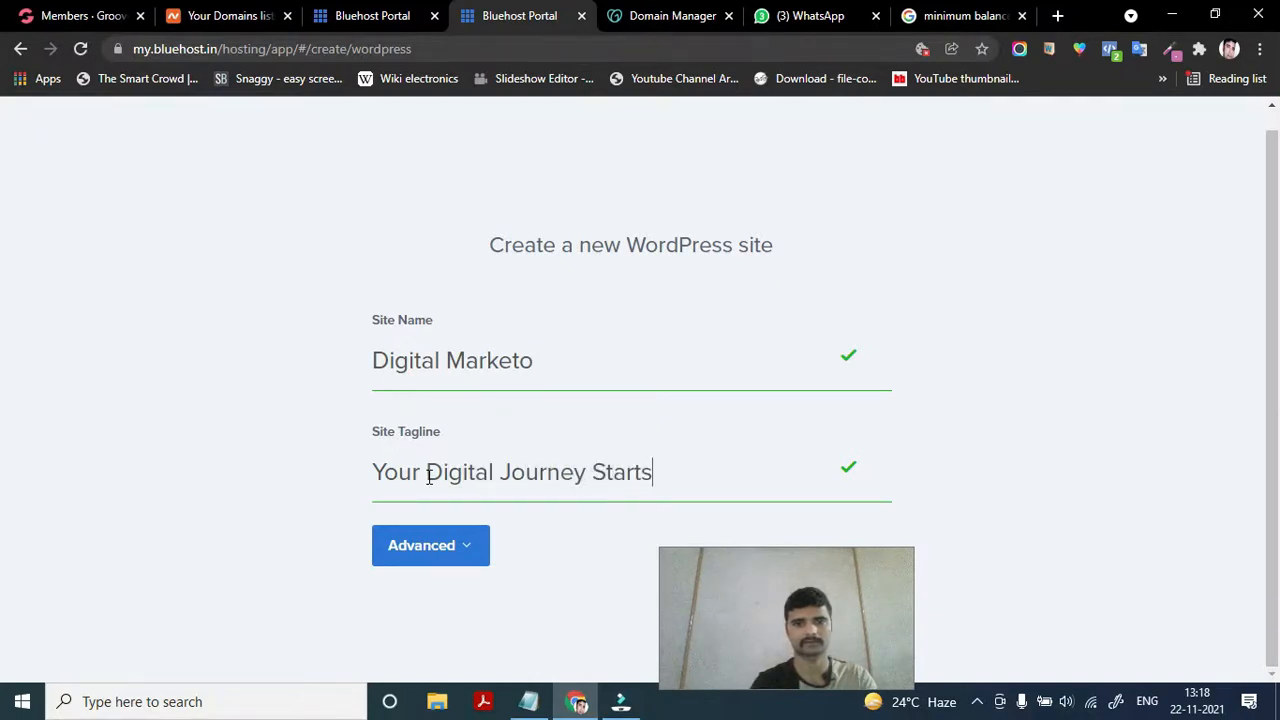
type(" Here")
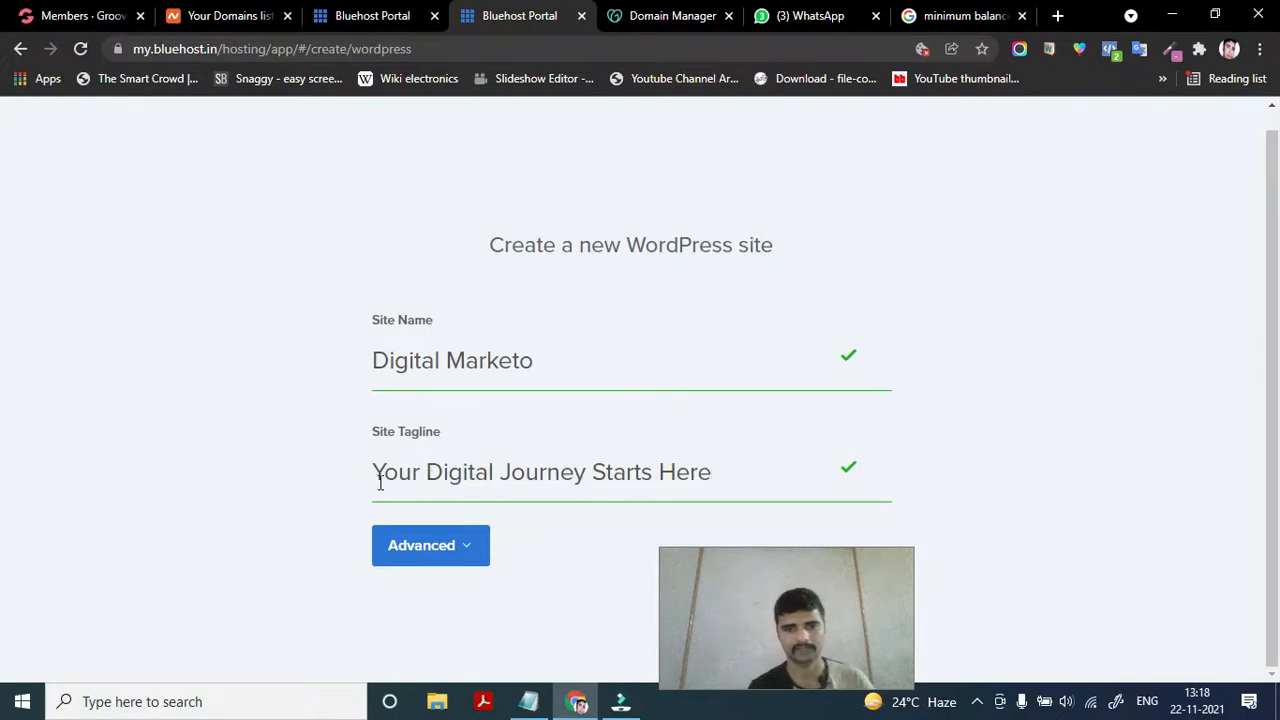
Expand Advanced to reveal the Email Address, Admin Username and Password fields
left_click(470, 556)
left_click_drag(782, 615, 1145, 610)
scroll(500, 620, "down", 3)
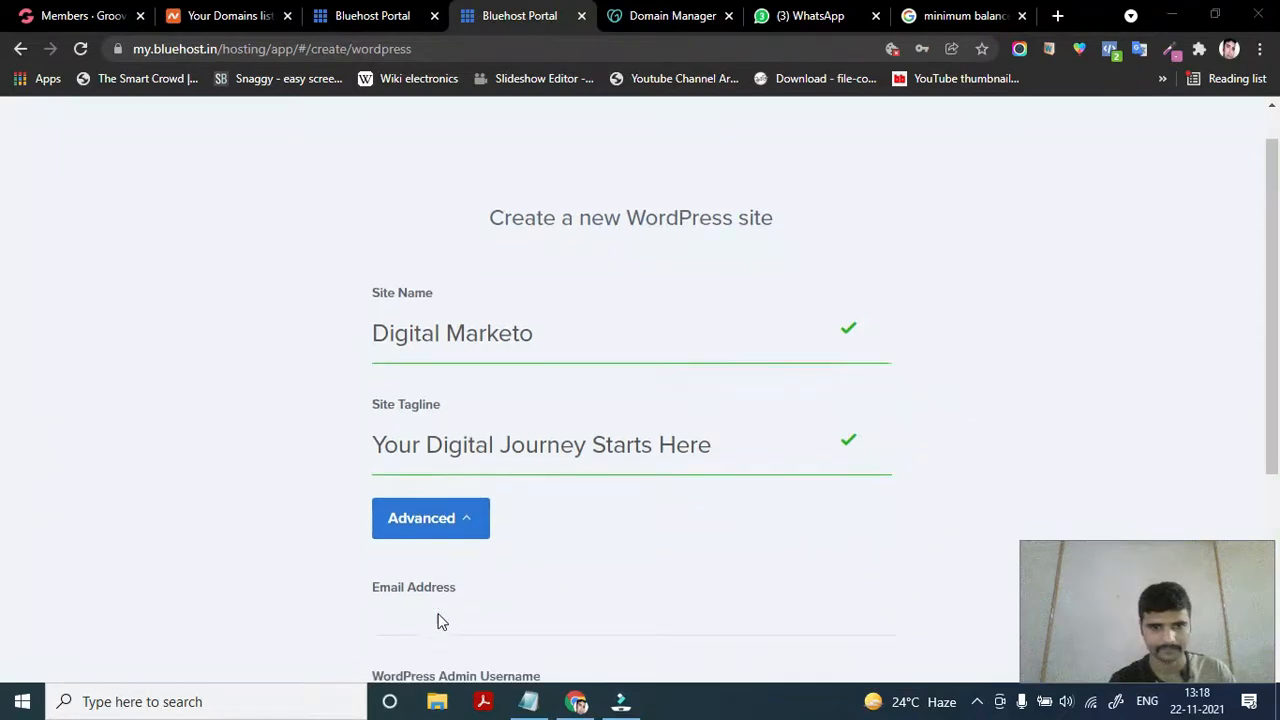
left_click(447, 413)
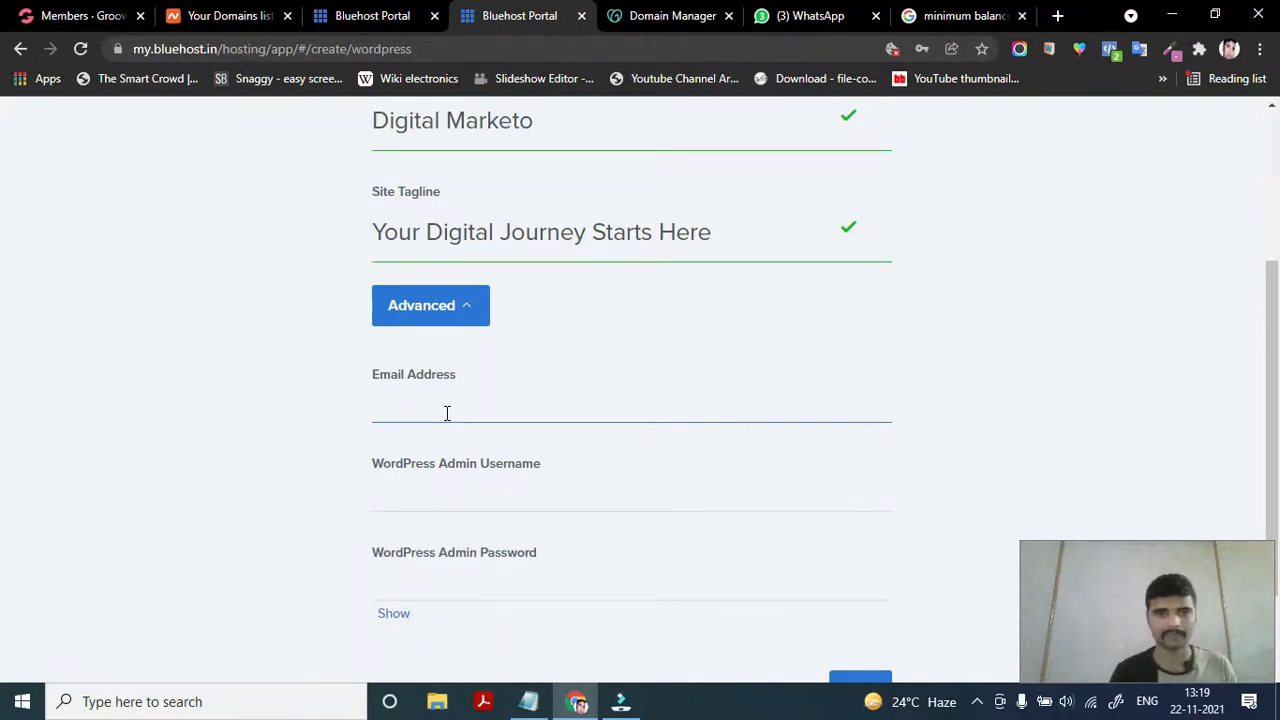
left_click(440, 407)
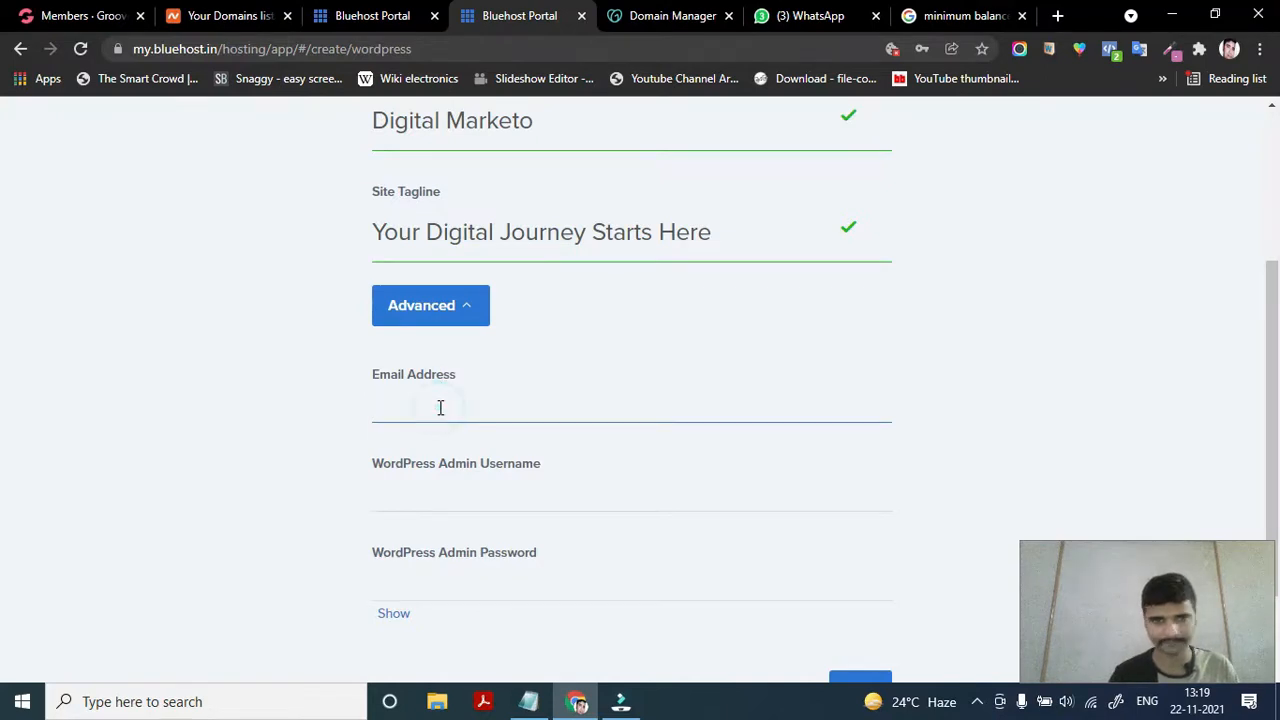
left_click(465, 489)
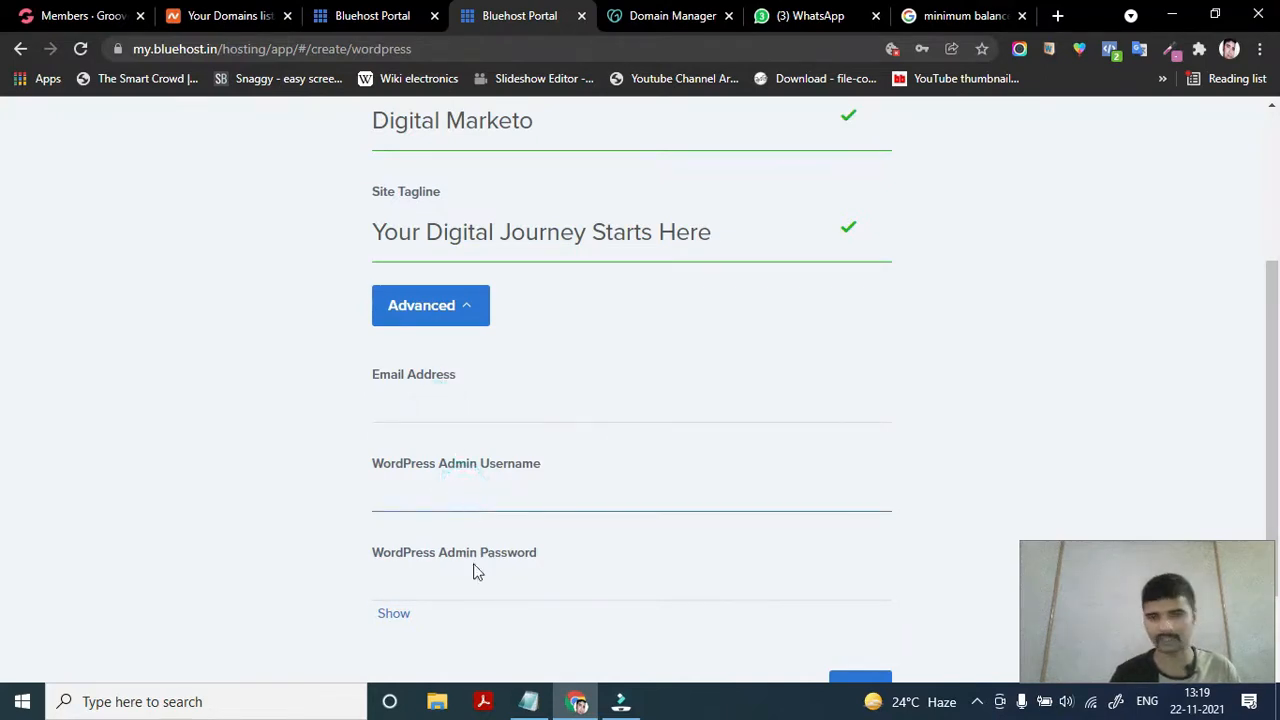
left_click(486, 586)
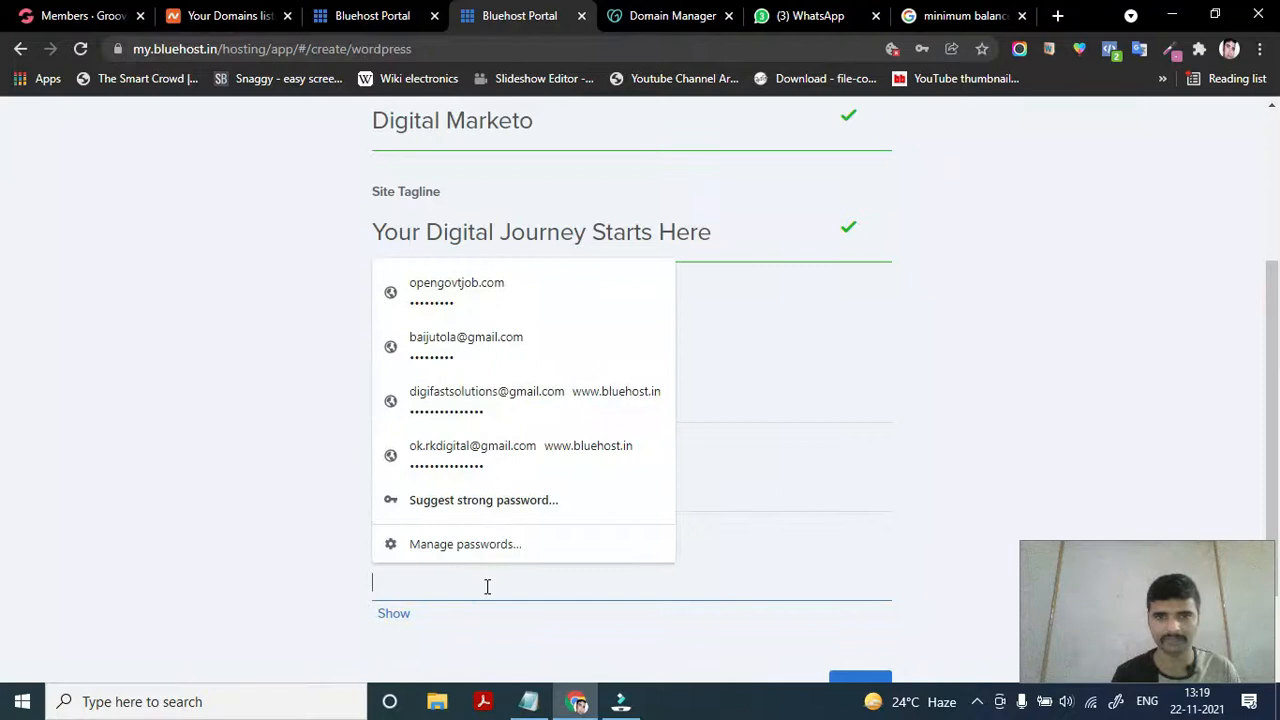
left_click(1040, 467)
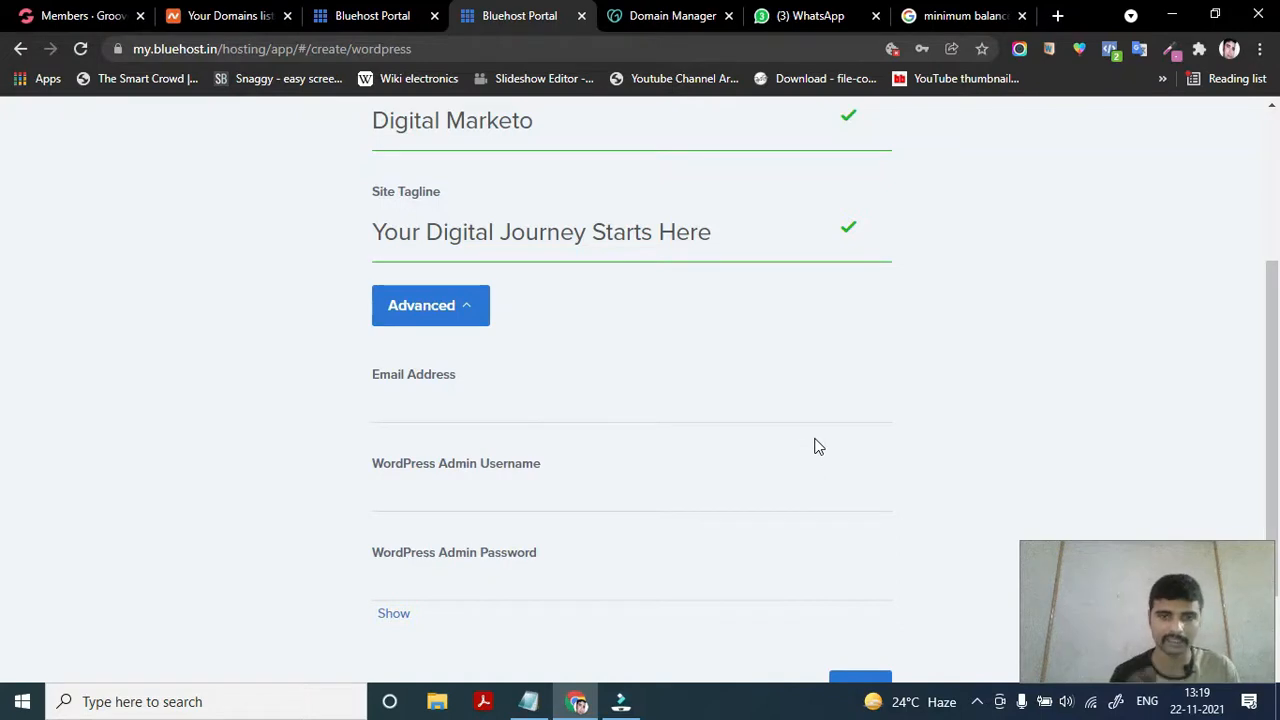
Copy the contact's e-mail address from a WhatsApp chat, then return to Bluehost
left_click(812, 20)
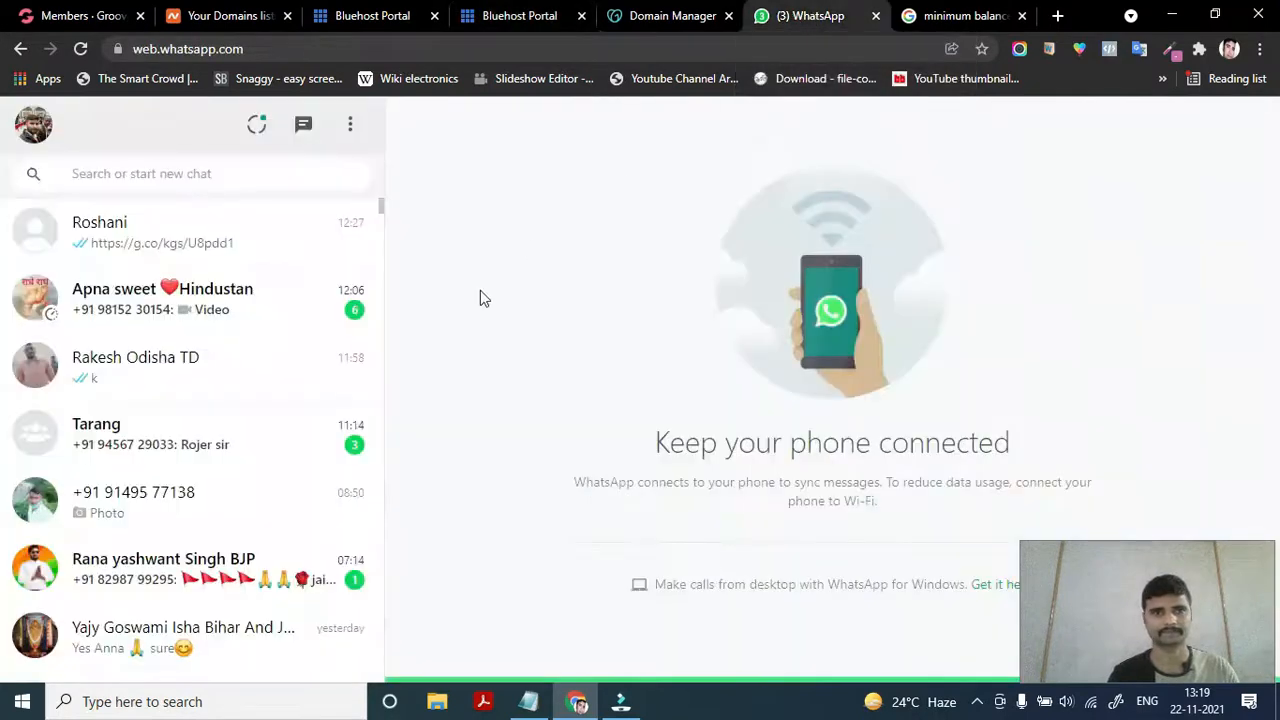
left_click(155, 375)
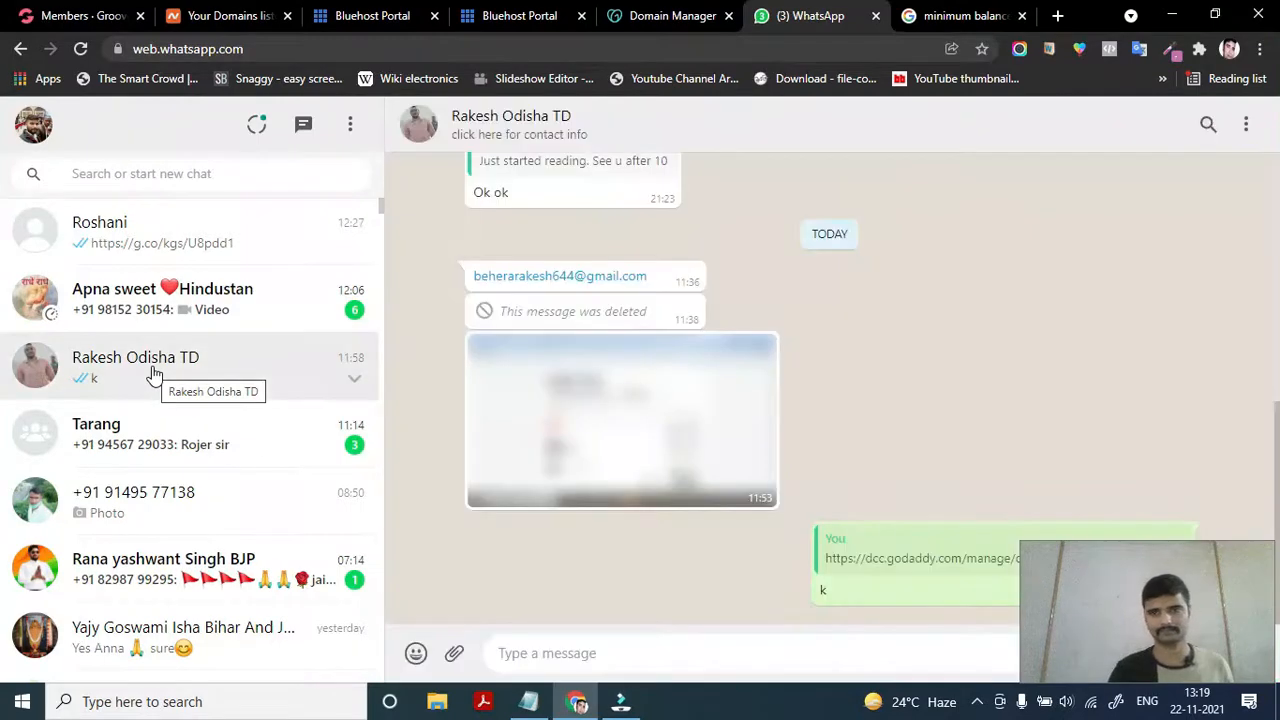
right_click(591, 281)
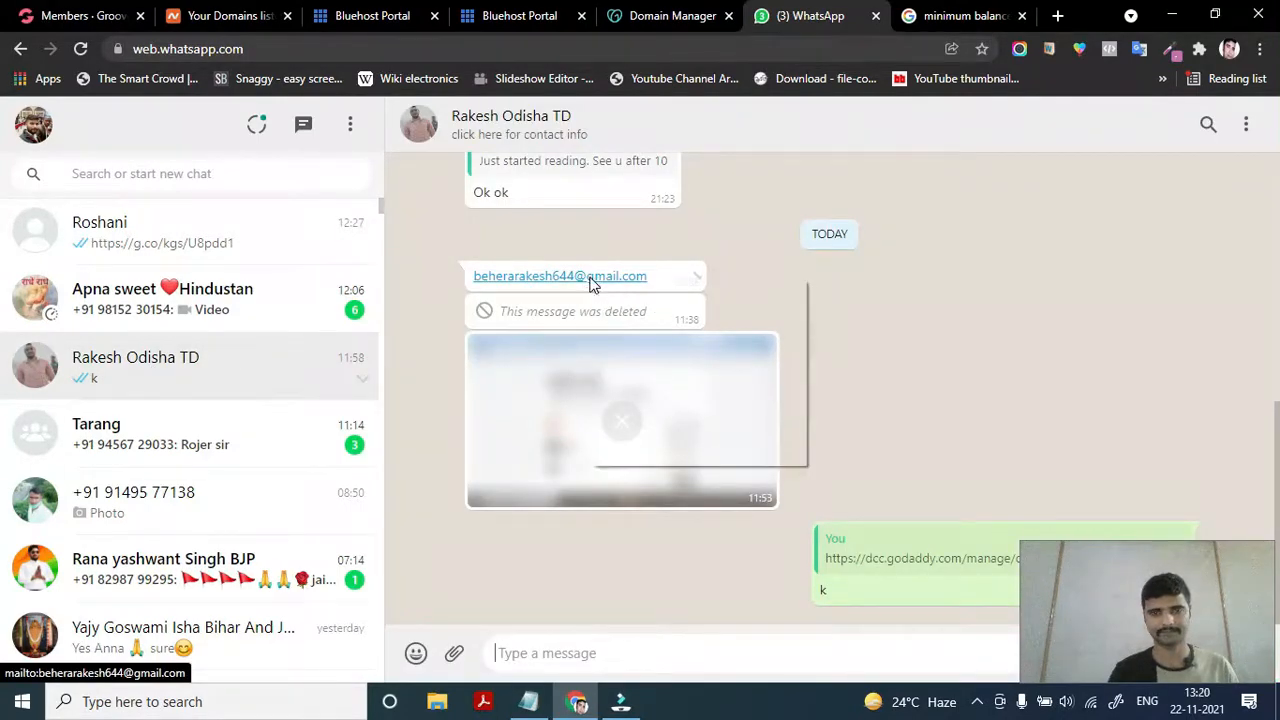
left_click(690, 422)
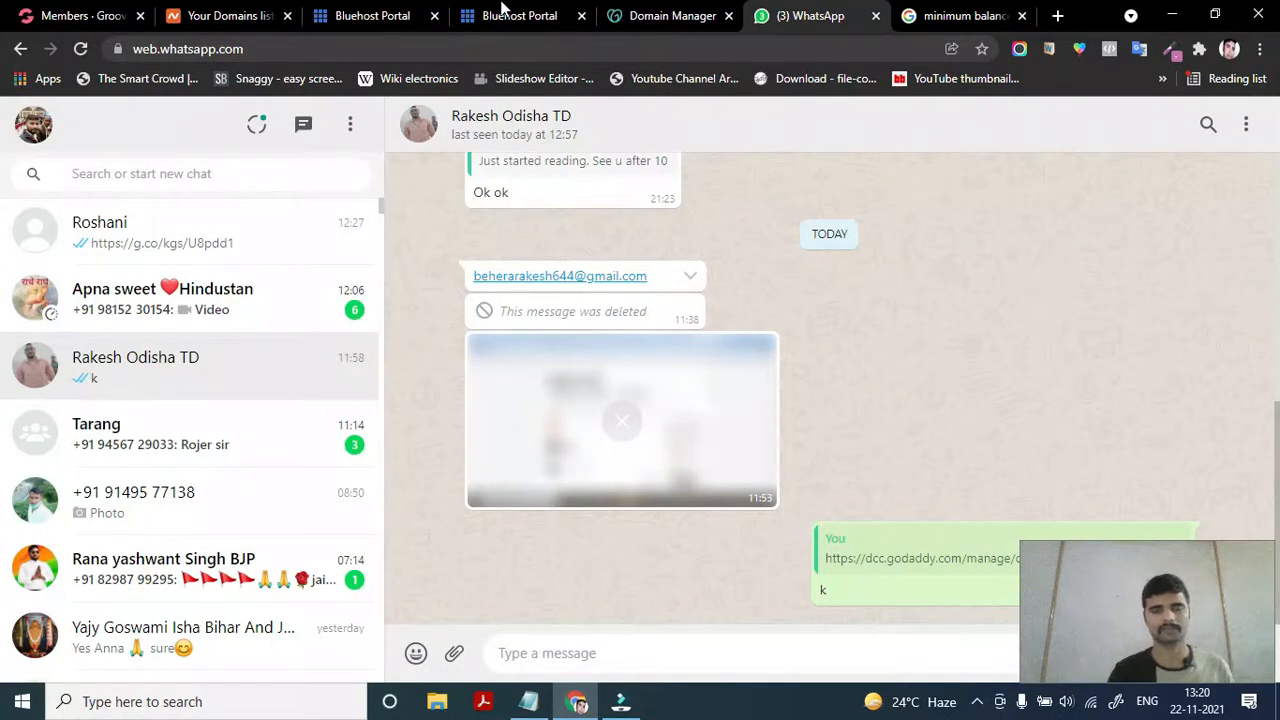
key("ctrl+shift+Tab")
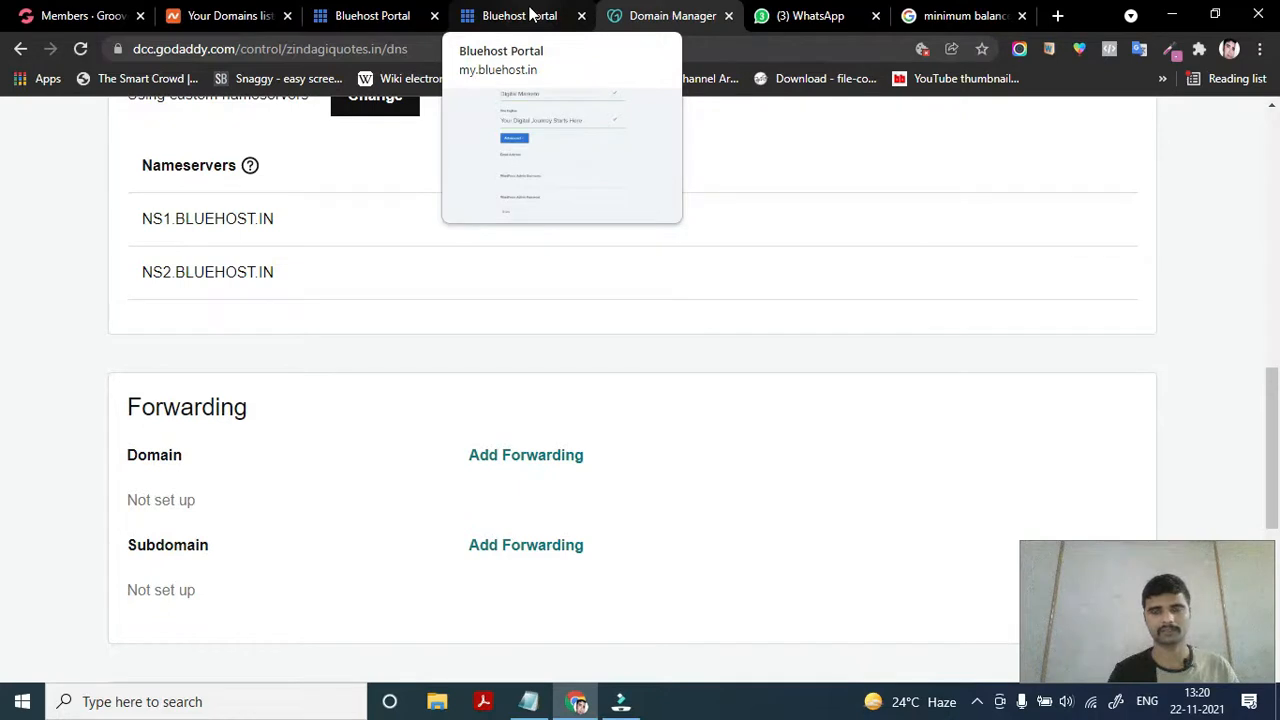
left_click(530, 15)
Close the GoDaddy tab and paste the copied e-mail into Email Address
left_click(730, 16)
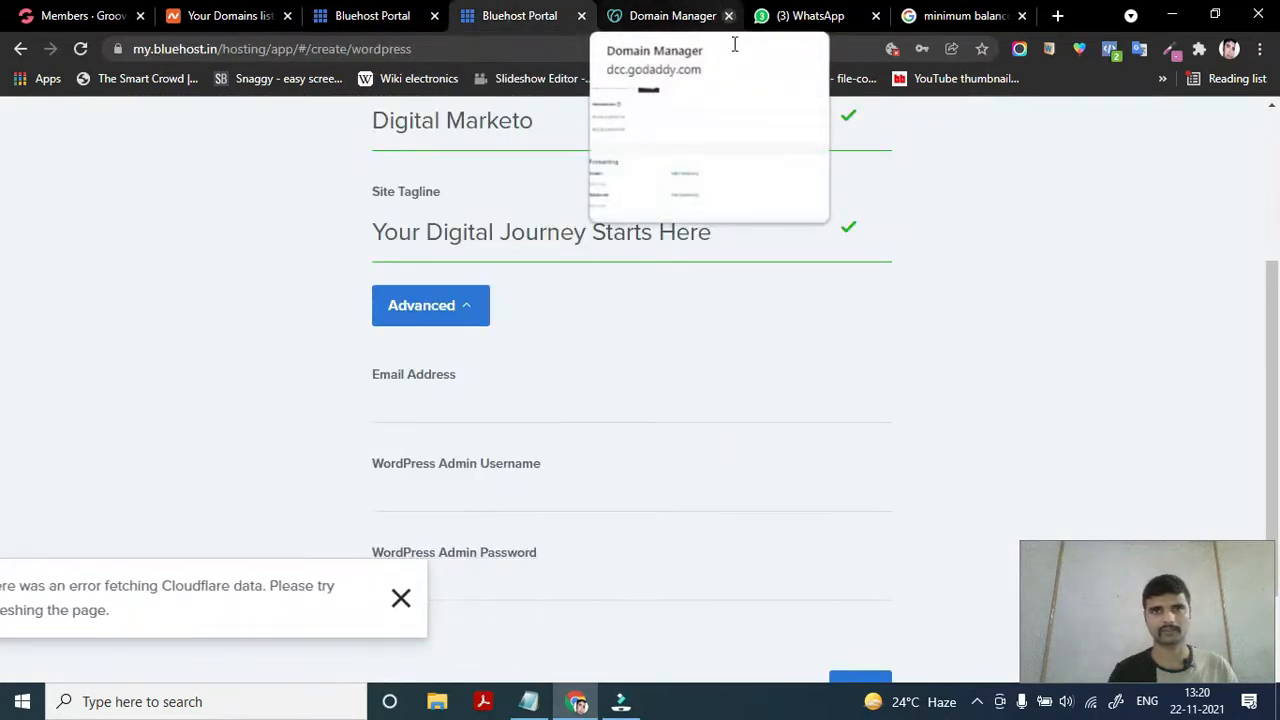
left_click(470, 409)
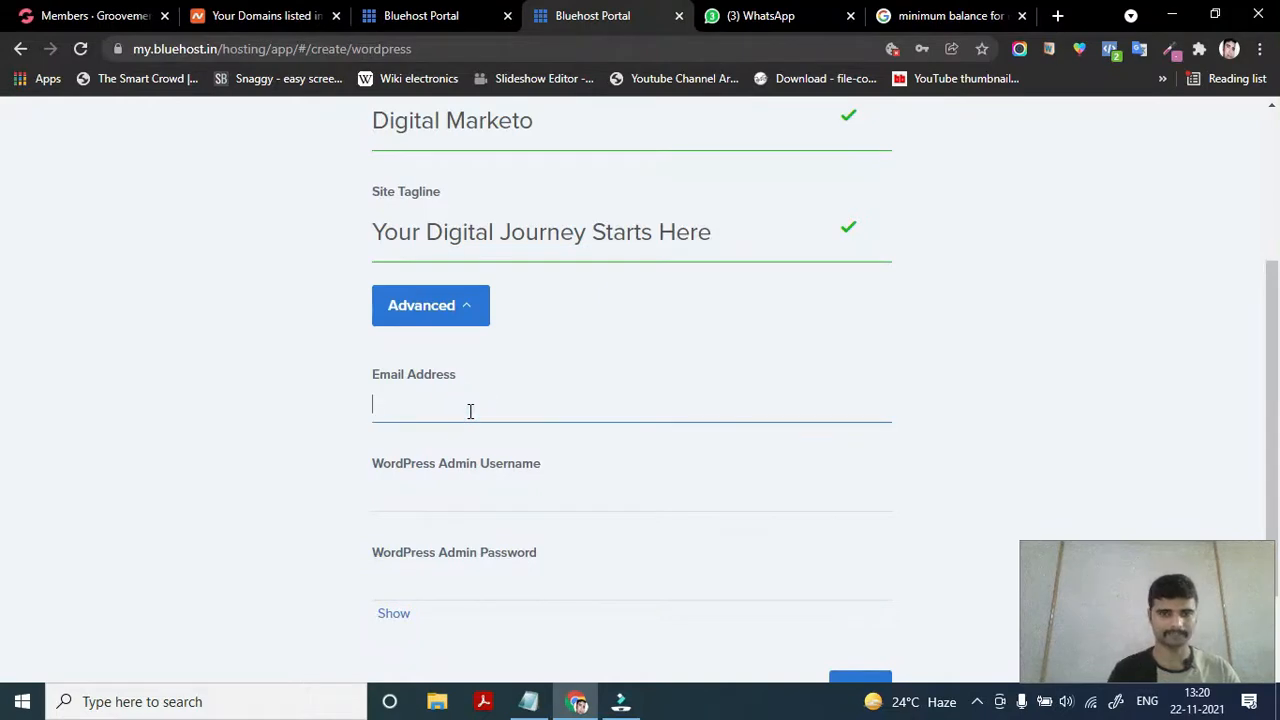
key("ctrl+v")
Enter the WordPress admin username in the Admin Username field
left_click(454, 494)
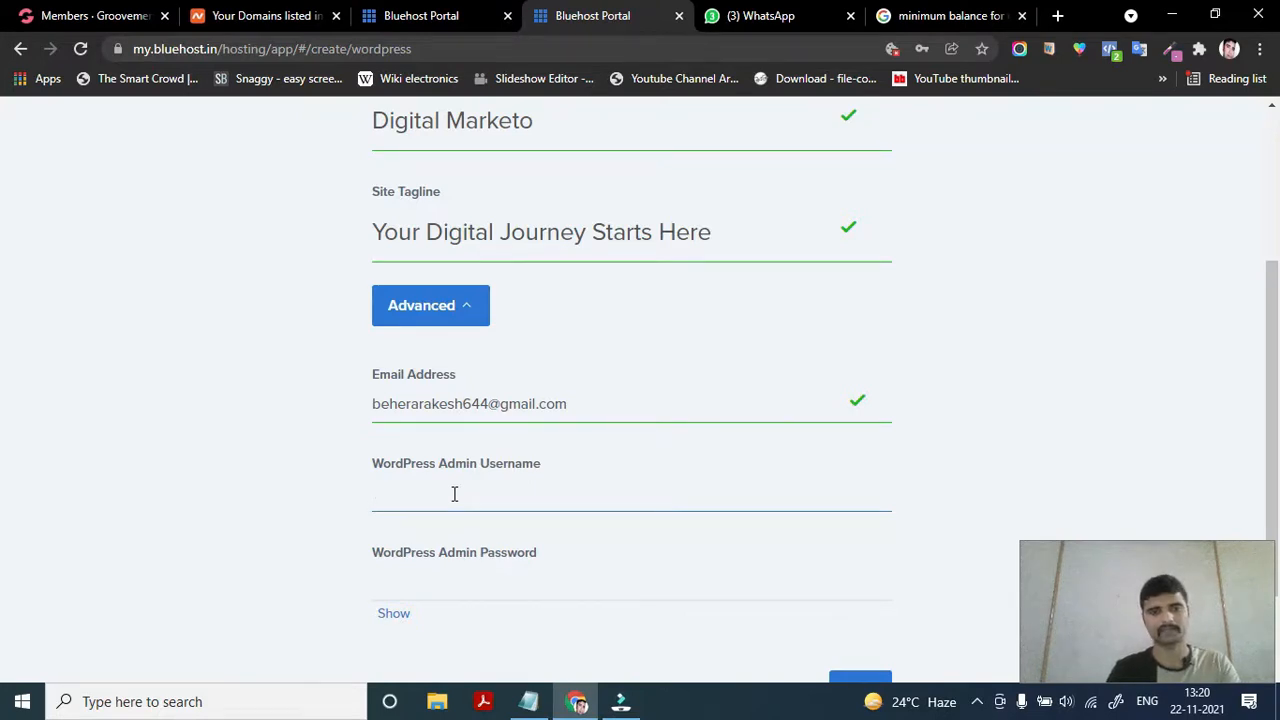
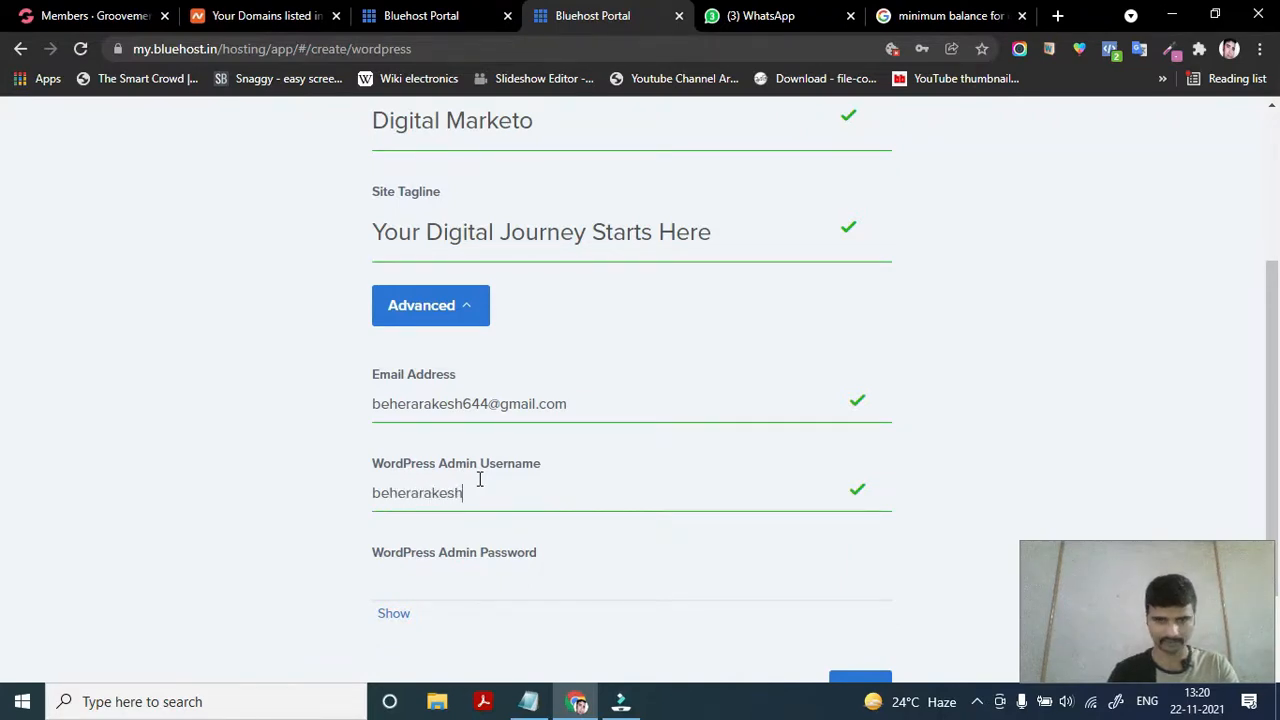
scroll(503, 531, "down", 1)
Try entering a WordPress admin password in the password field
left_click(507, 390)
left_click(466, 478)
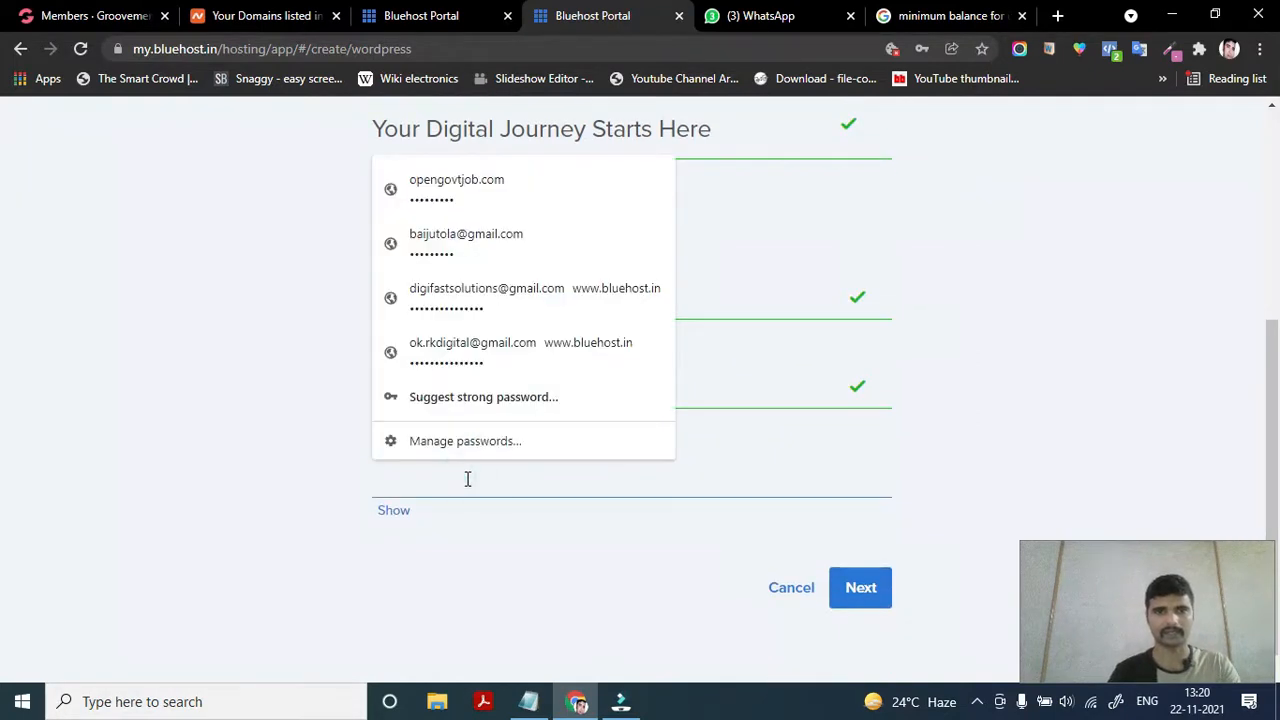
left_click(465, 480)
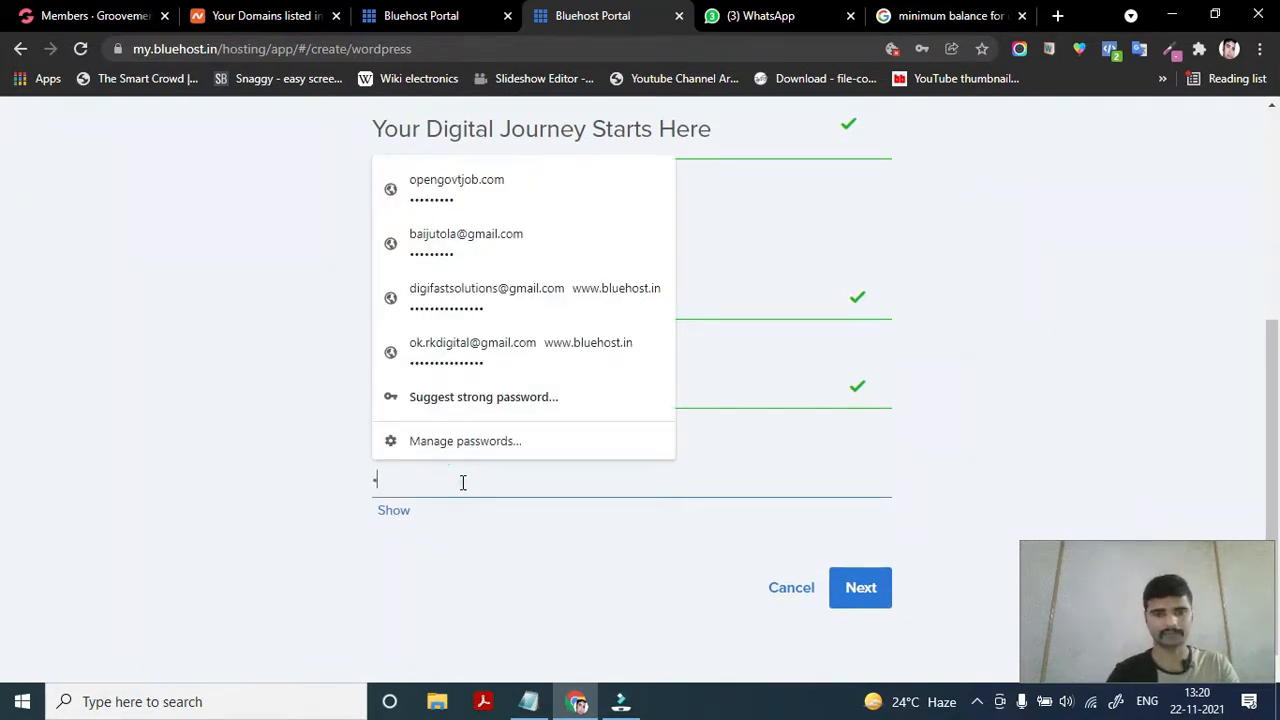
key("BackSpace")
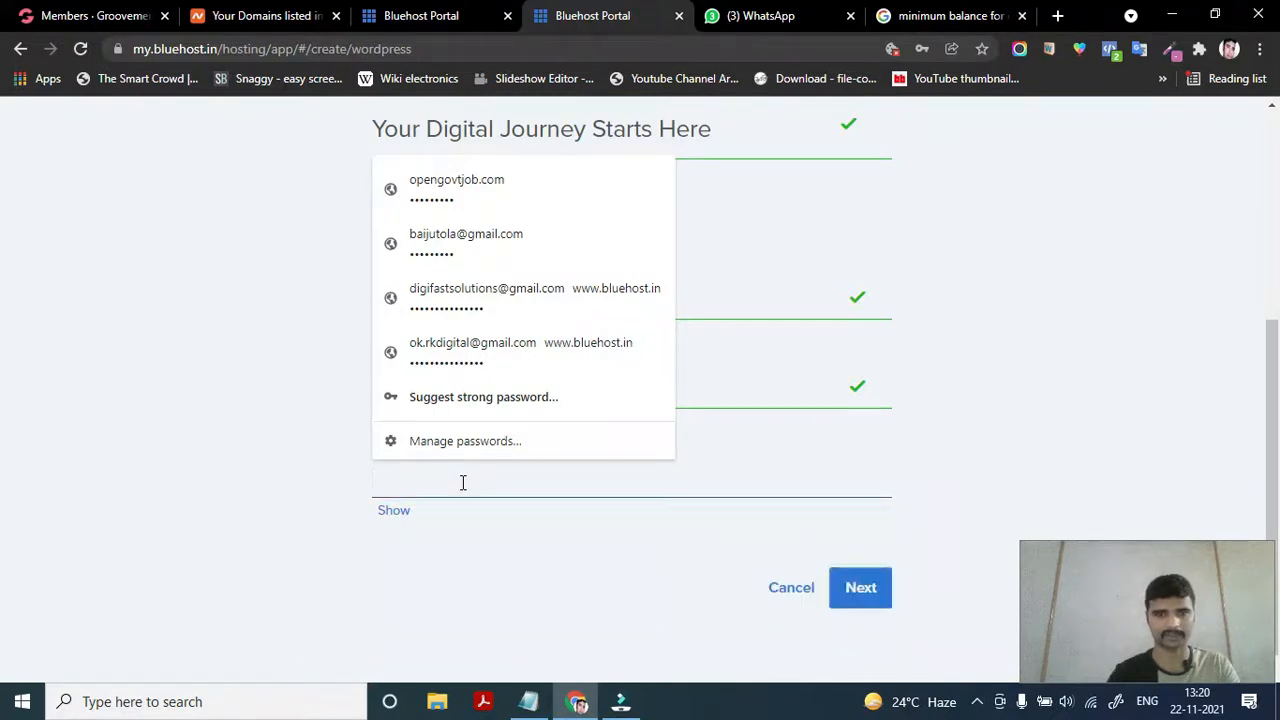
type("••••••")
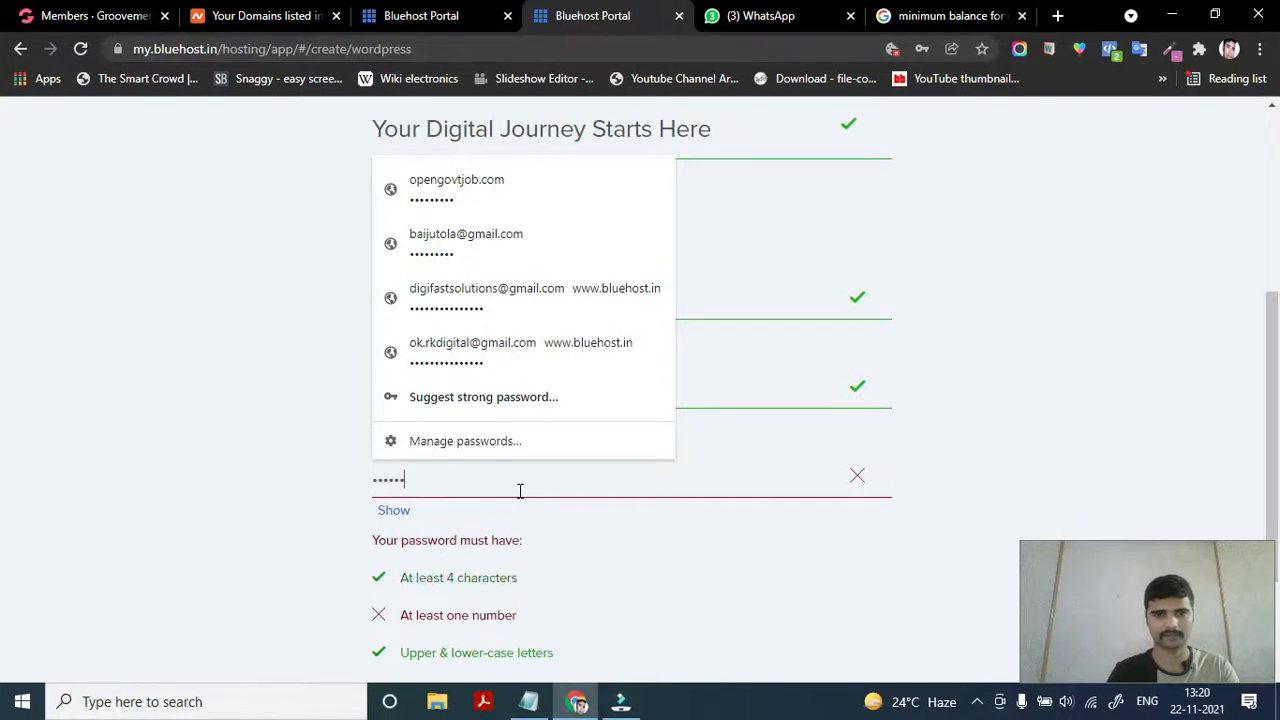
type("•")
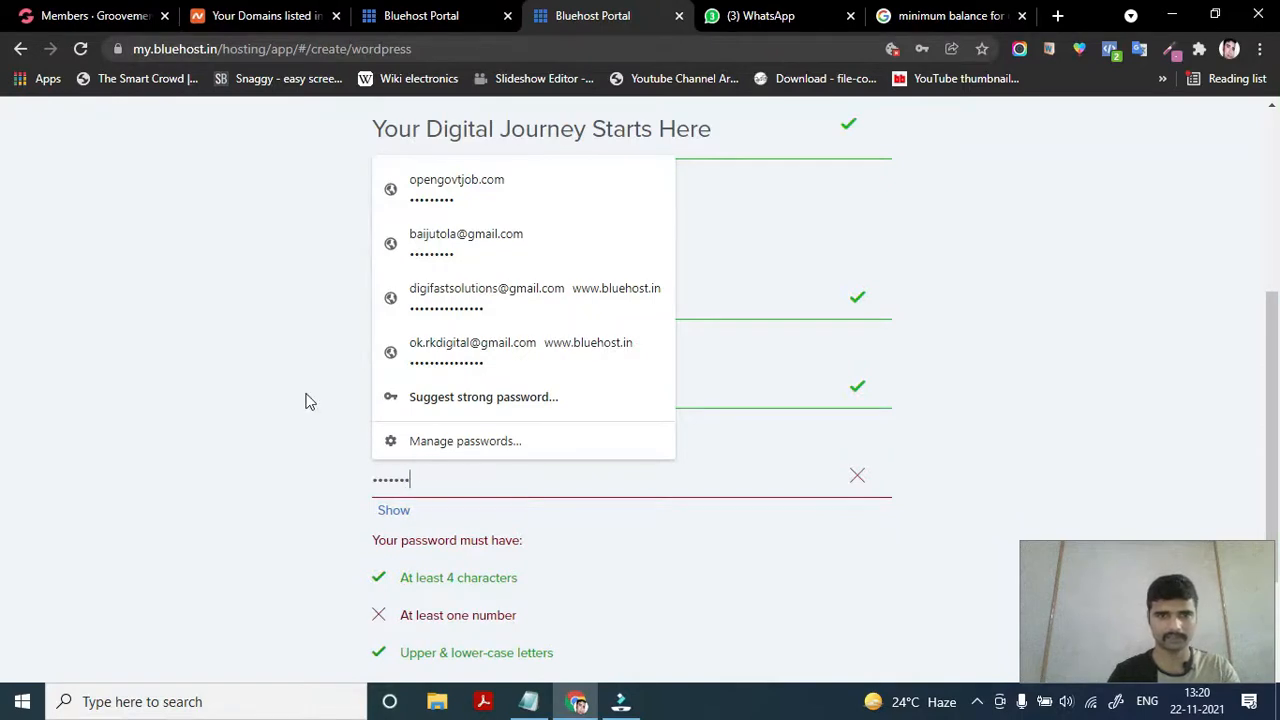
left_click(797, 463)
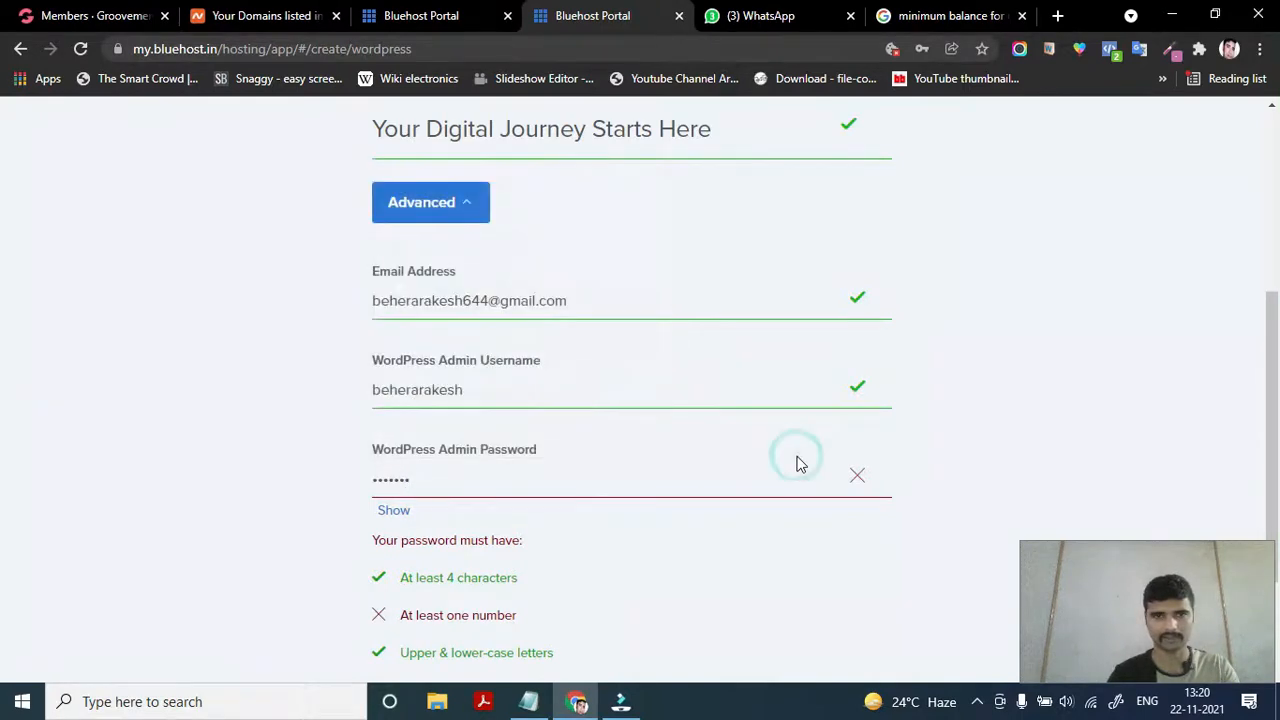
left_click(518, 484)
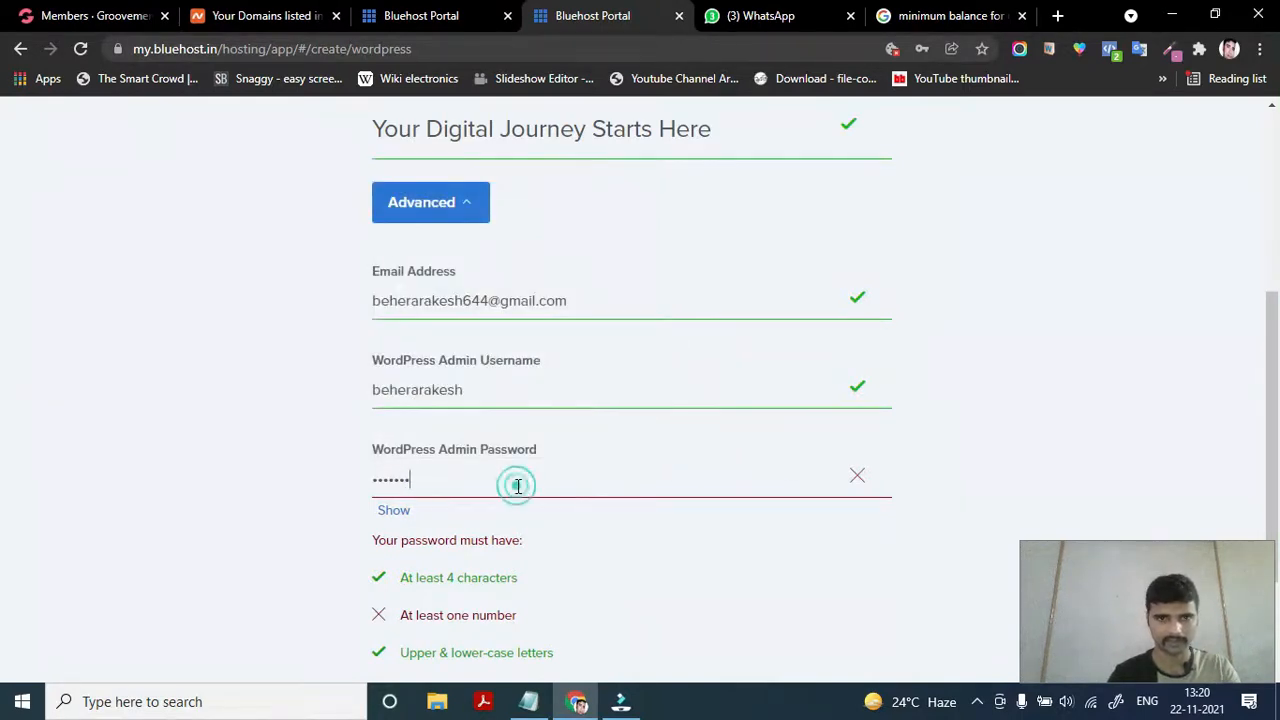
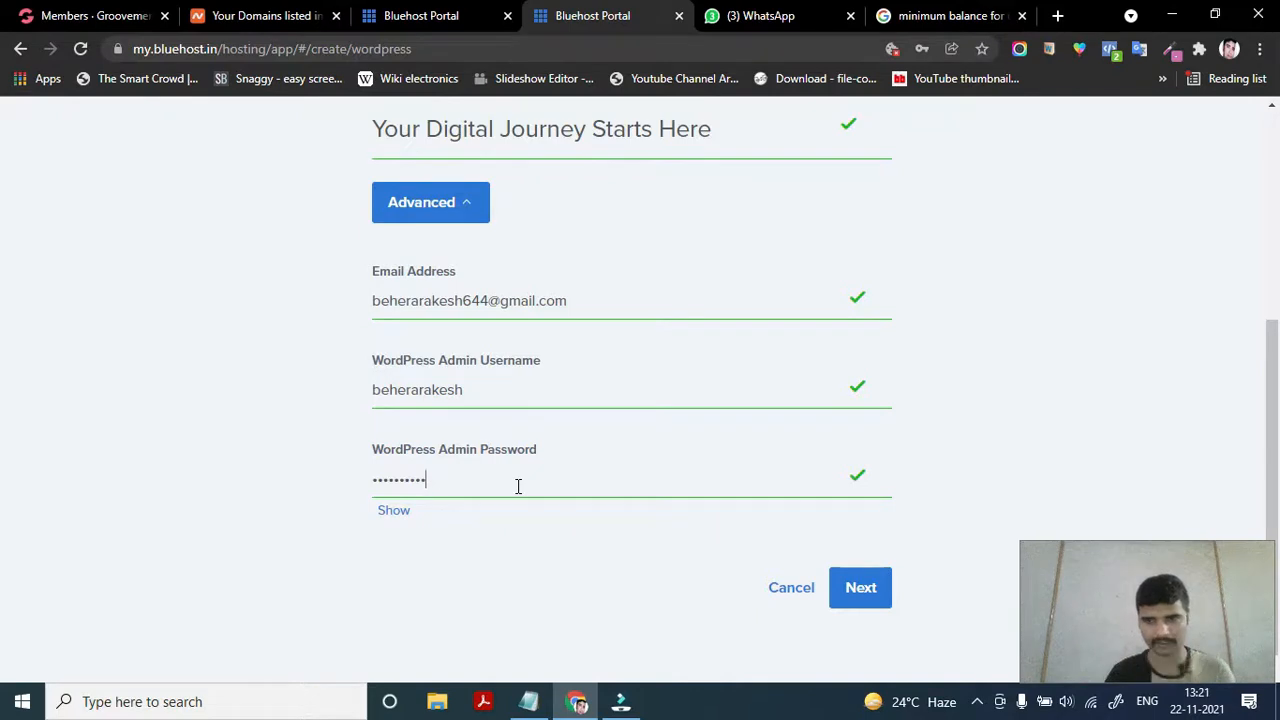
left_click_drag(487, 484, 362, 494)
key("BackSpace")
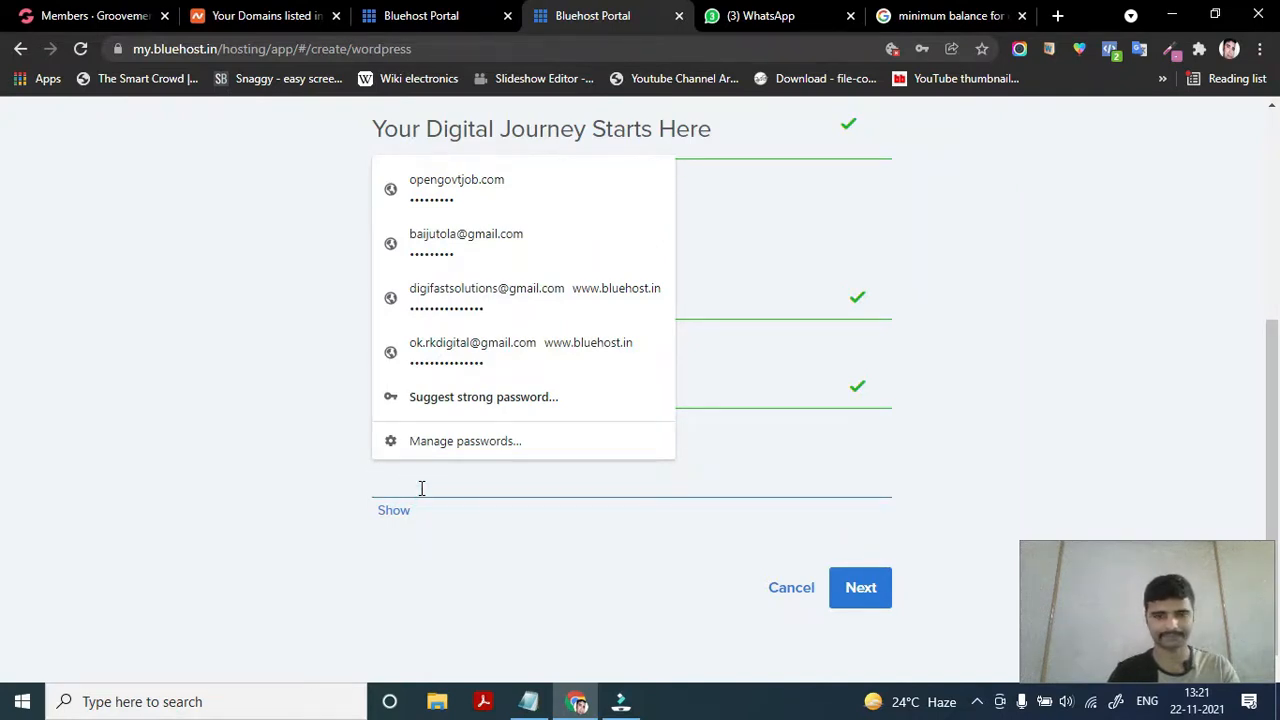
type("••••••")
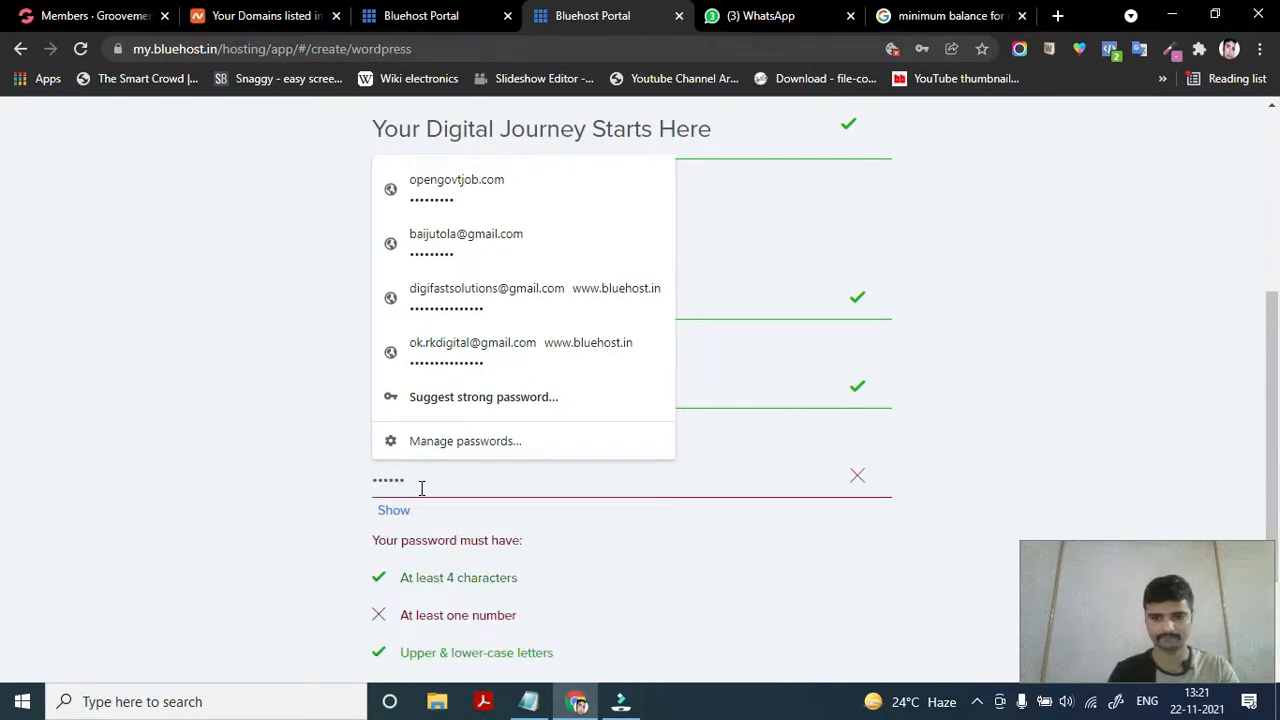
type("•")
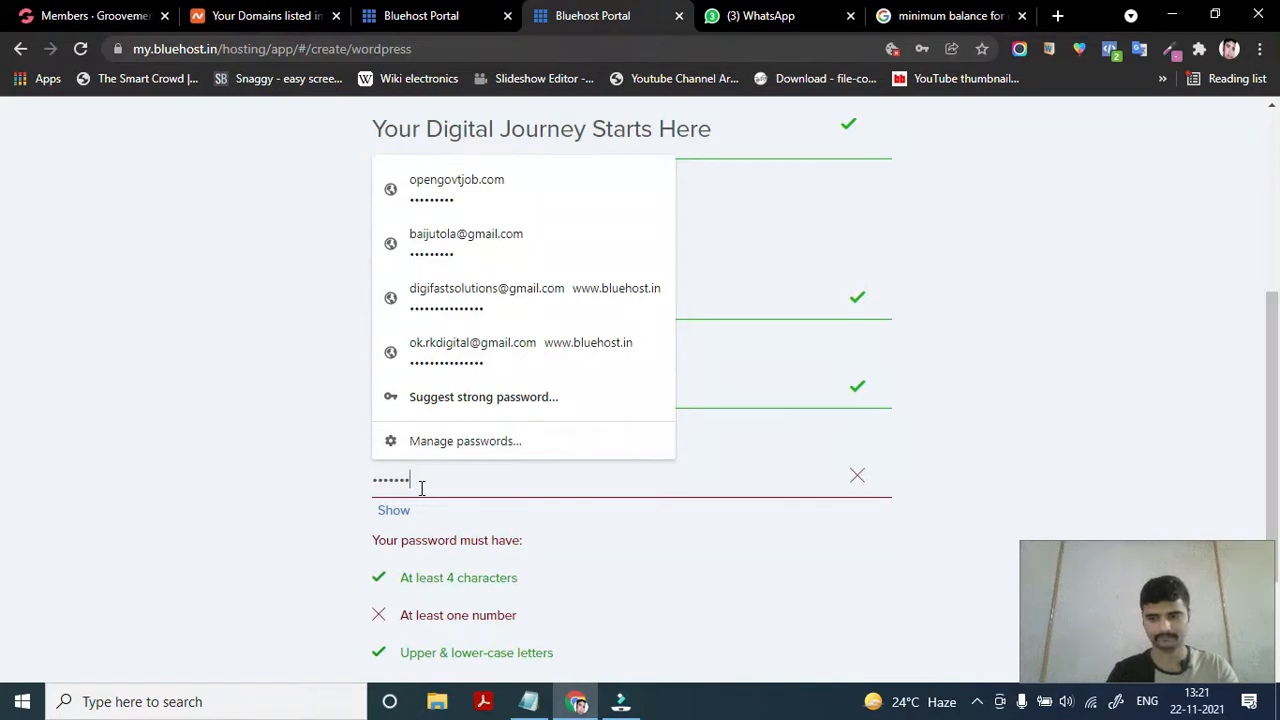
type("•••")
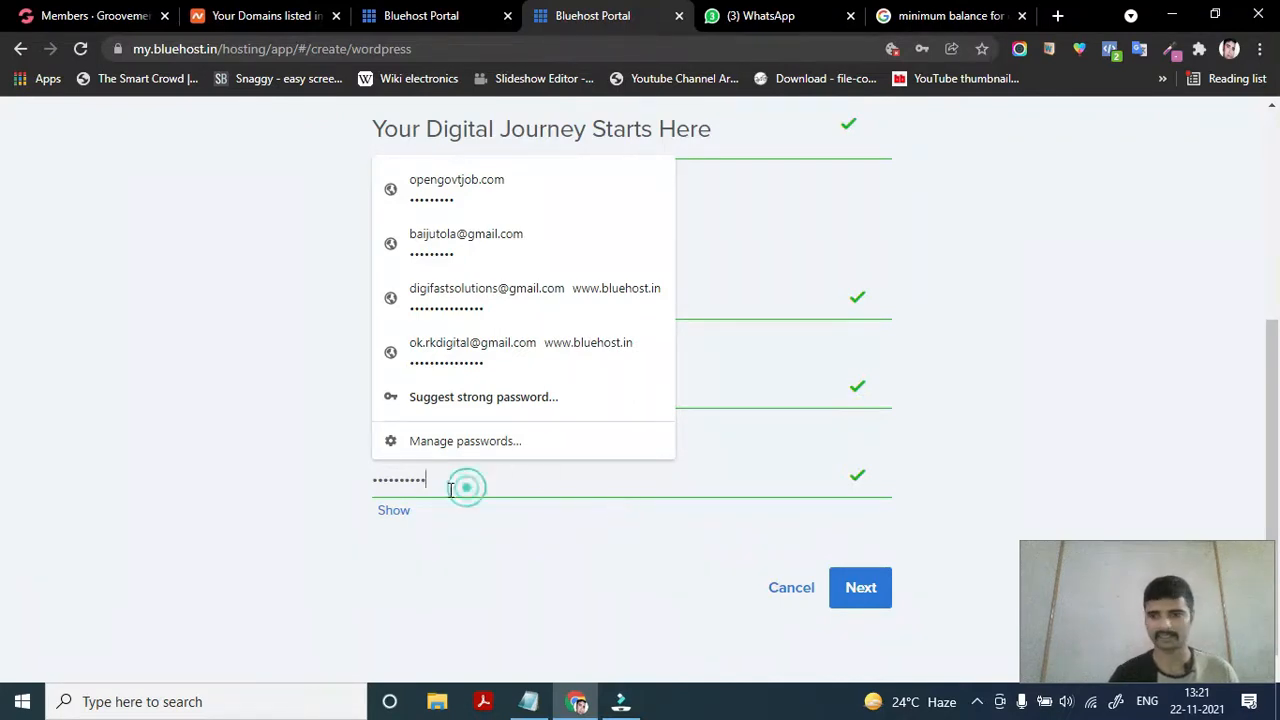
Retype a 10-character admin password passing all checks and submit the account details
left_click_drag(465, 487, 354, 497)
key("BackSpace")
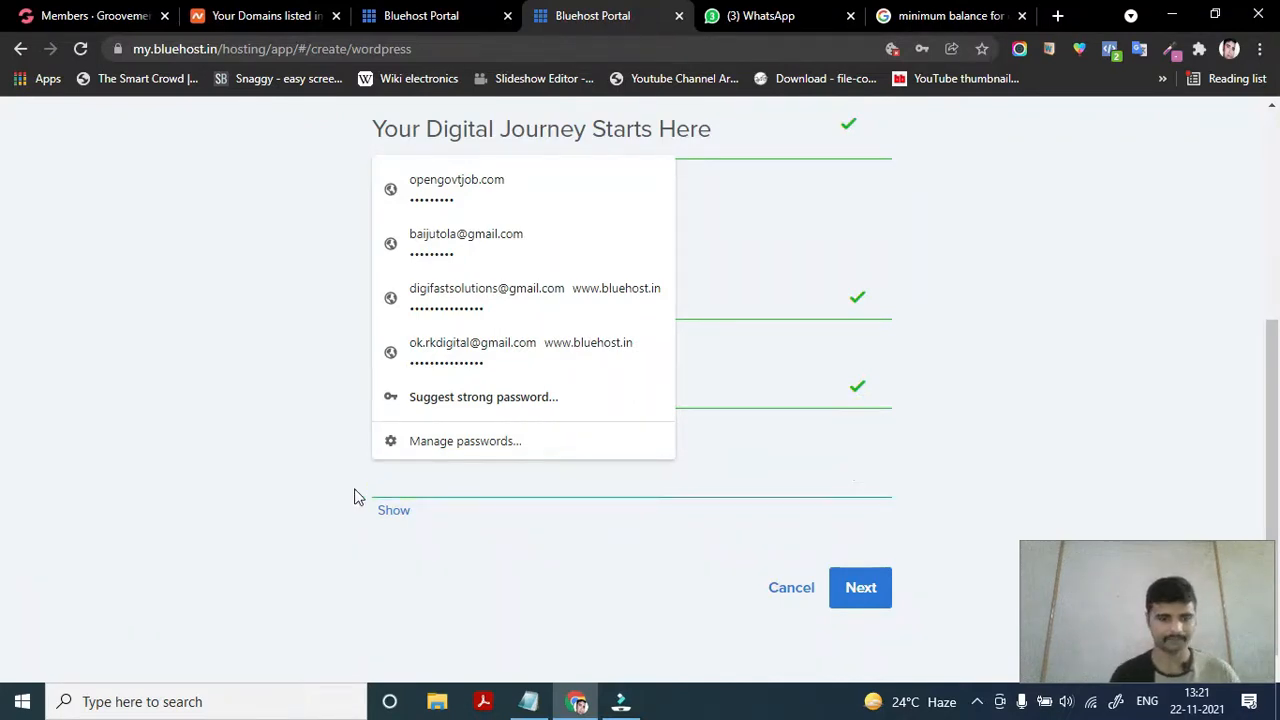
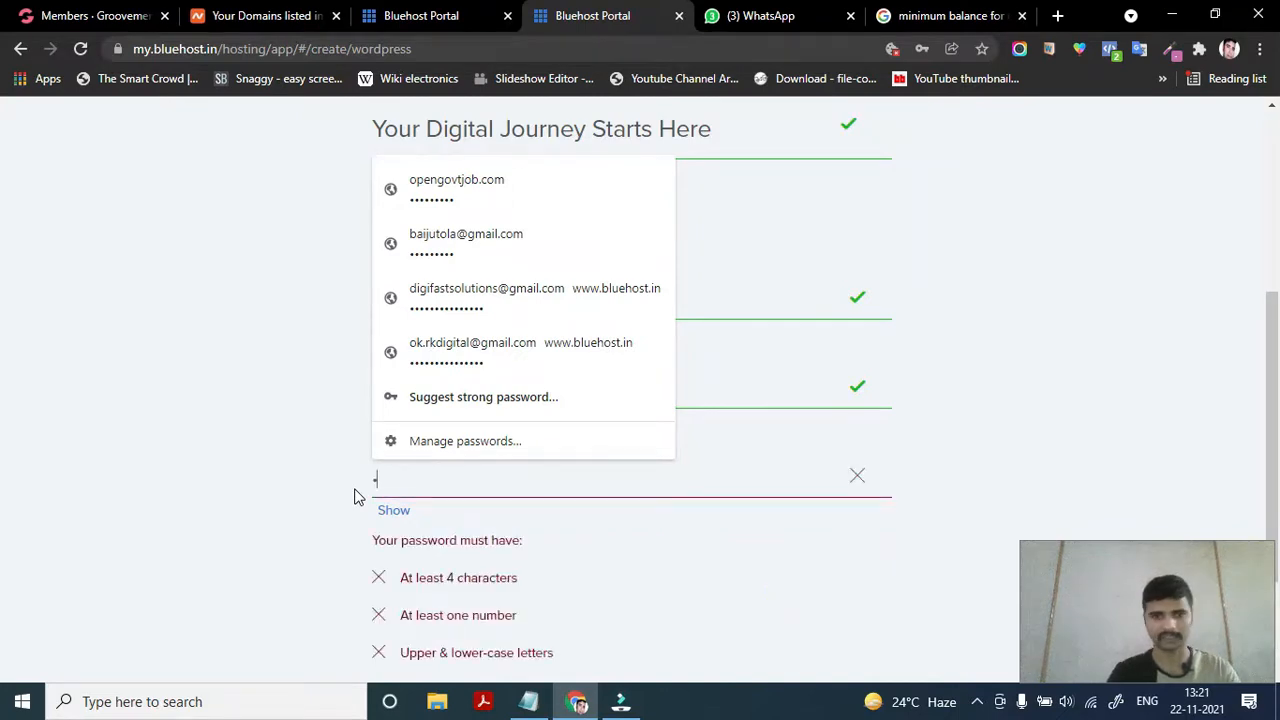
key("BackSpace")
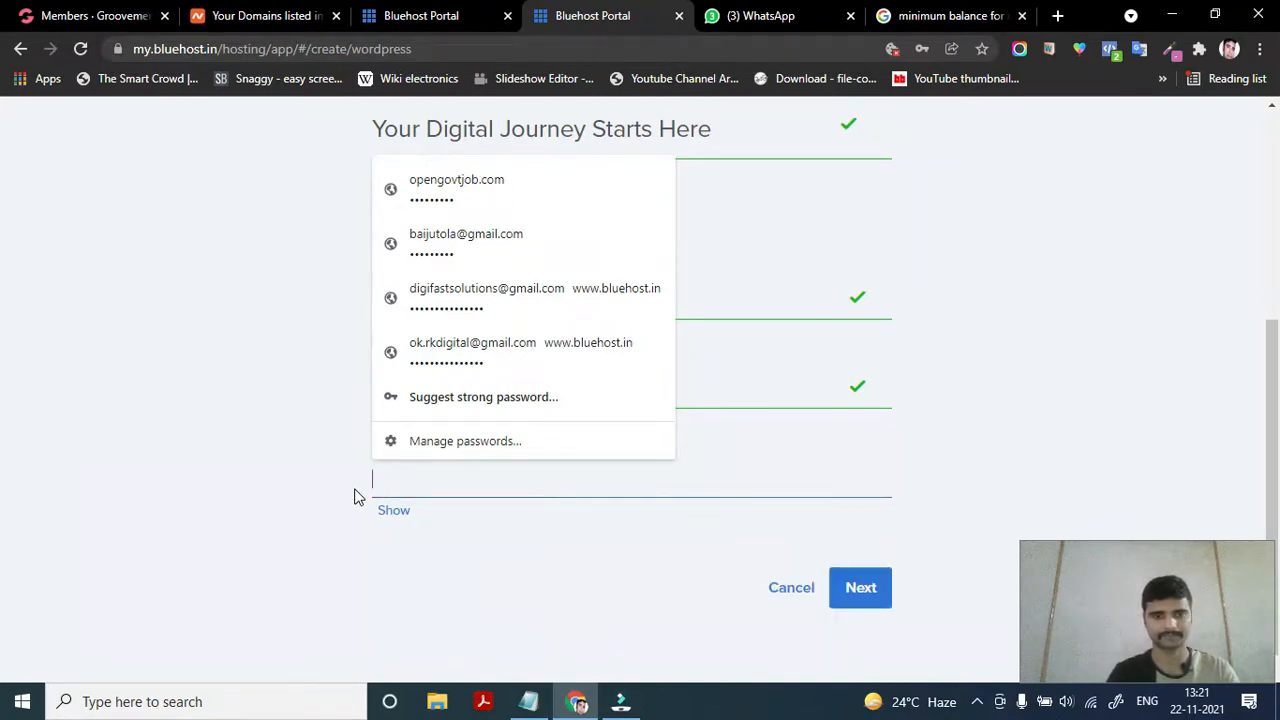
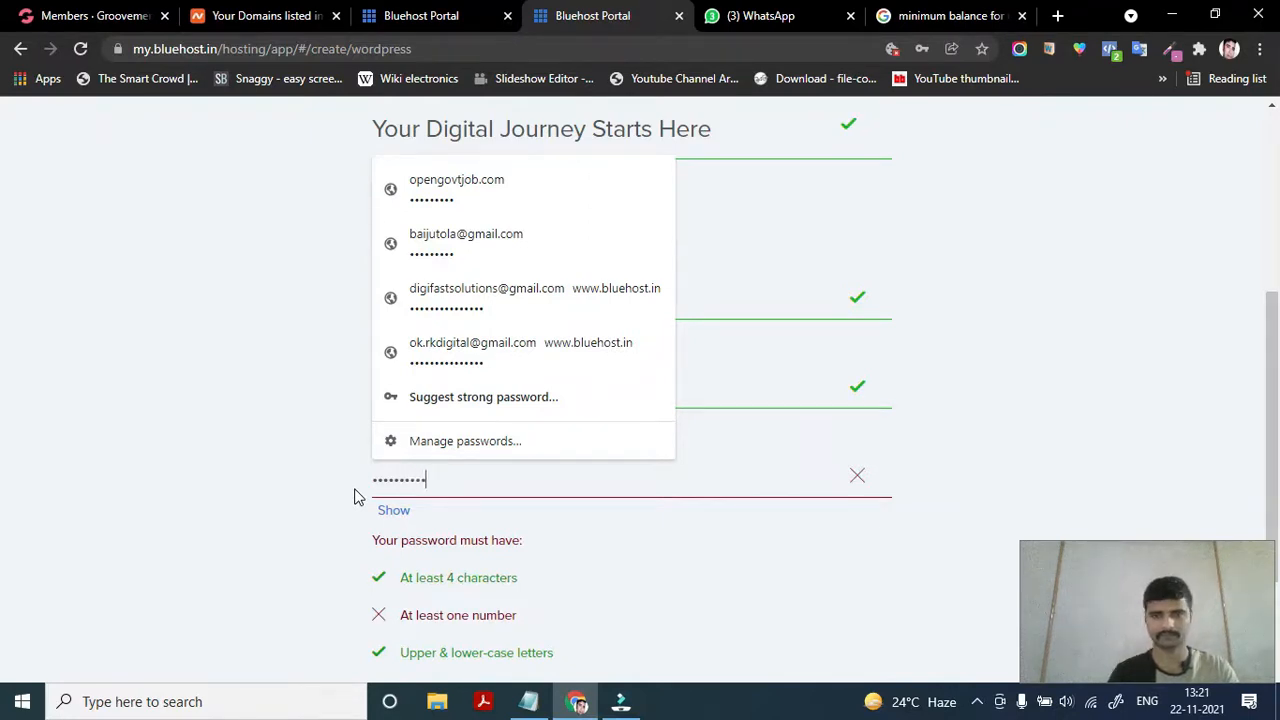
left_click(862, 588)
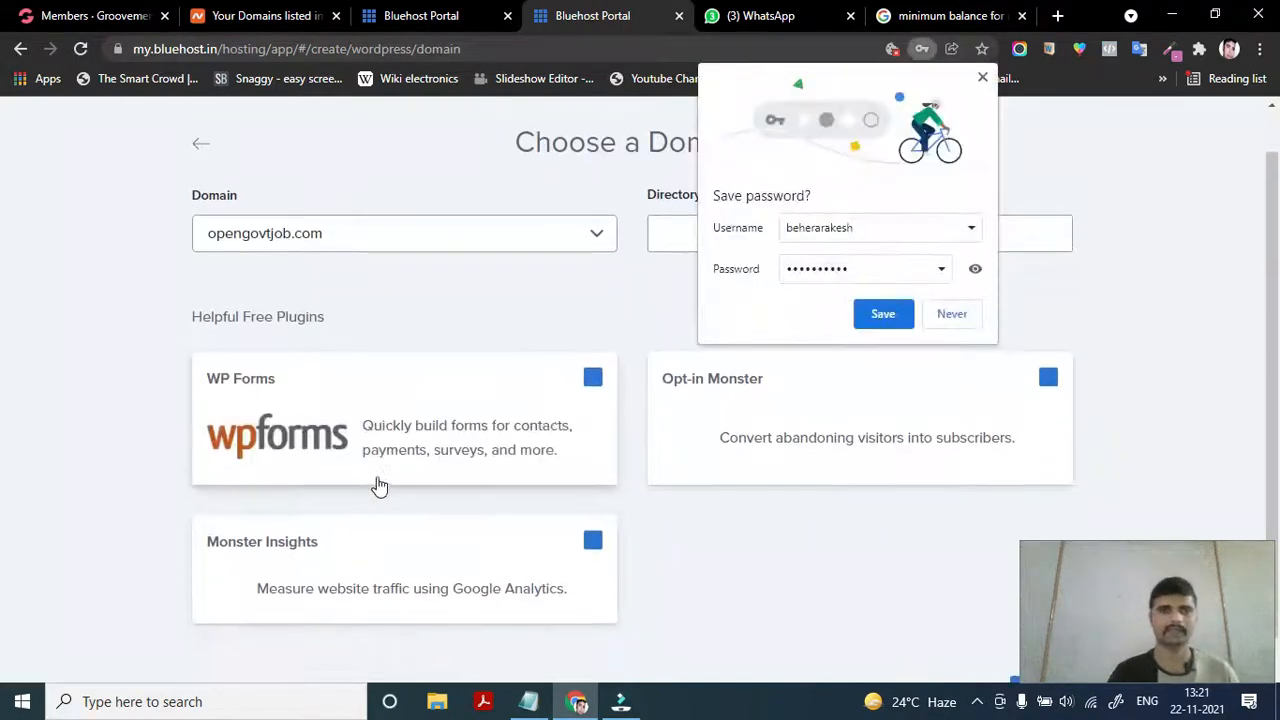
Save the admin login in Chrome's password prompt
left_click(883, 314)
scroll(518, 447, "down", 1)
scroll(519, 449, "up", 1)
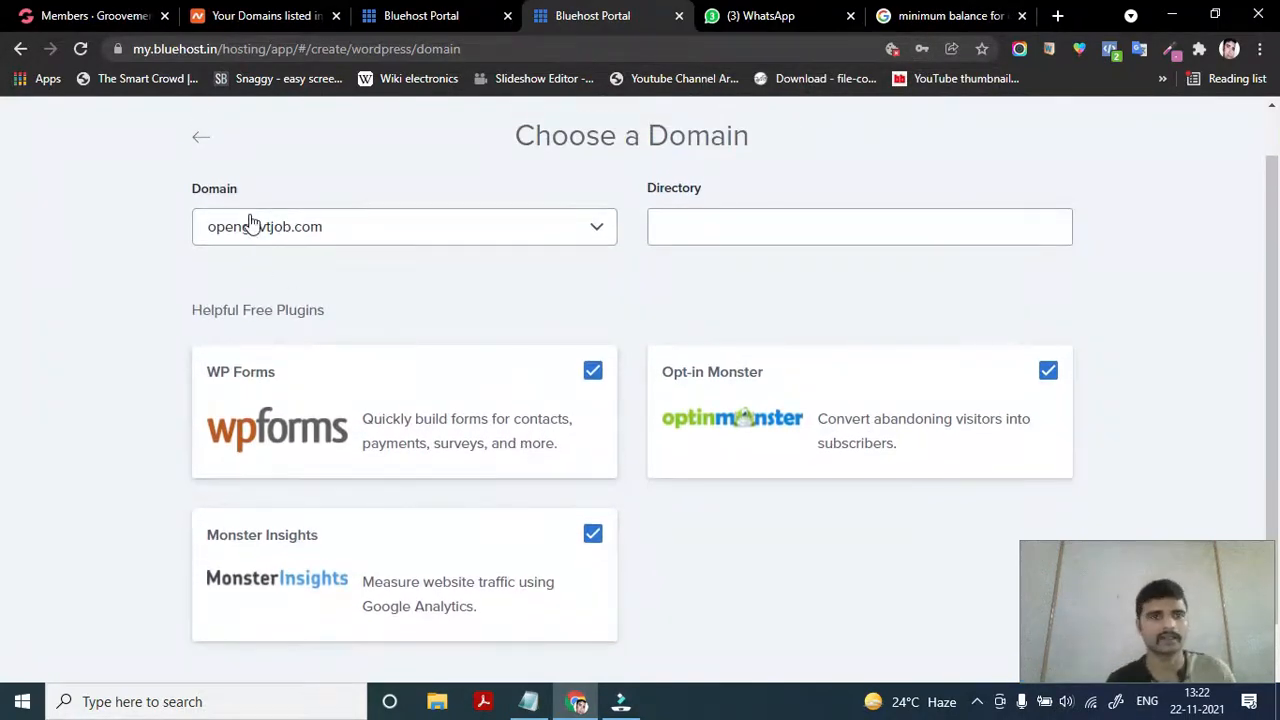
Set the install domain to digitalmarketo.xyz, keeping WP Forms, Opt-in Monster and Monster Insights ticked
left_click(336, 238)
scroll(303, 400, "down", 5)
scroll(303, 413, "up", 3)
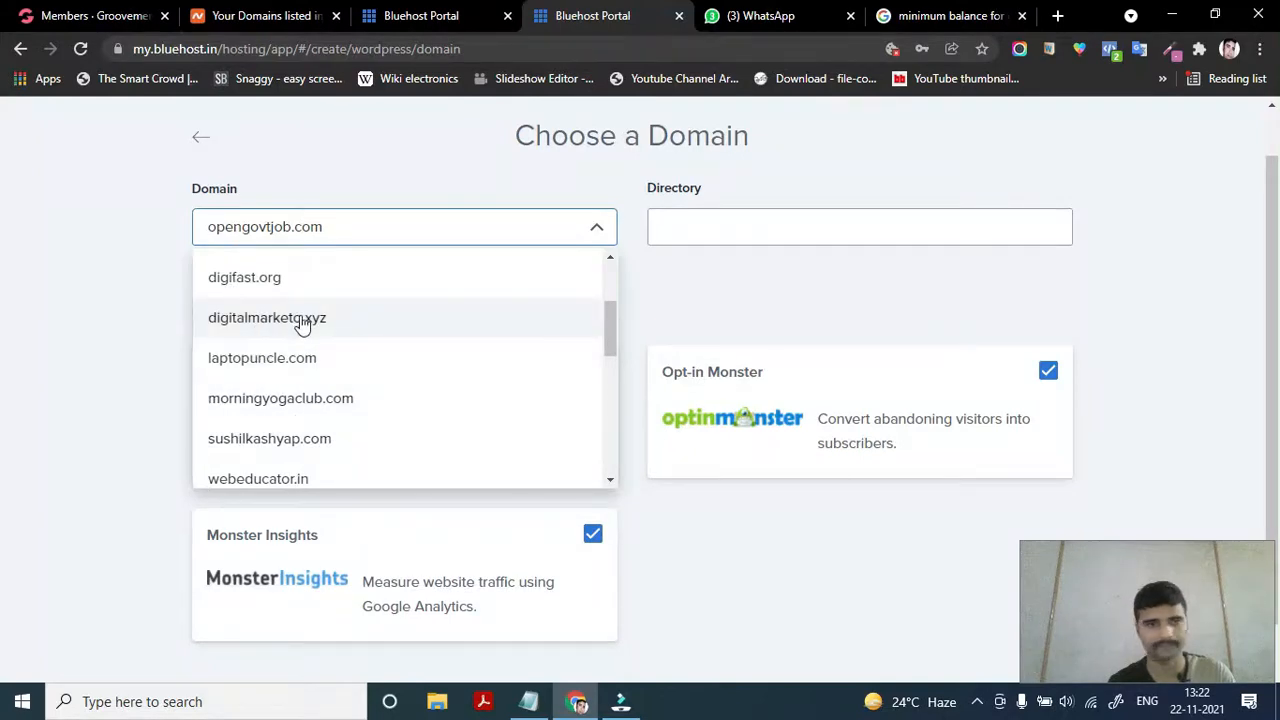
left_click(302, 320)
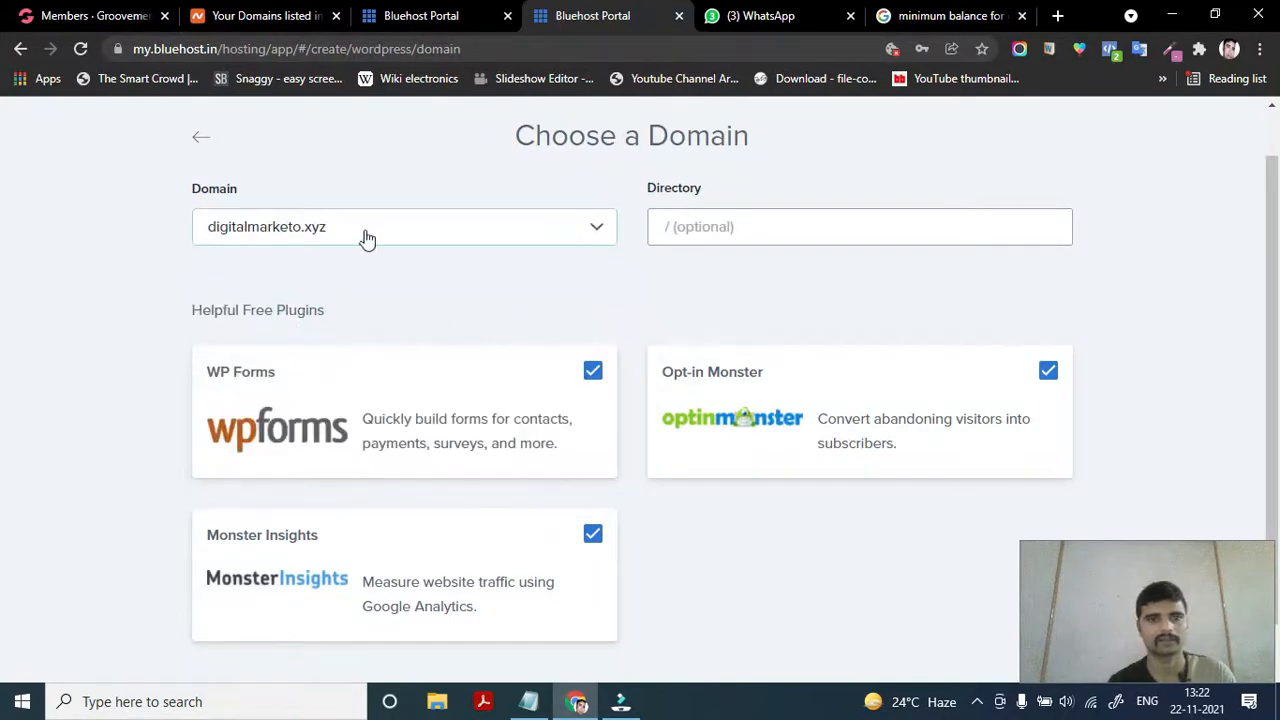
scroll(514, 380, "down", 1)
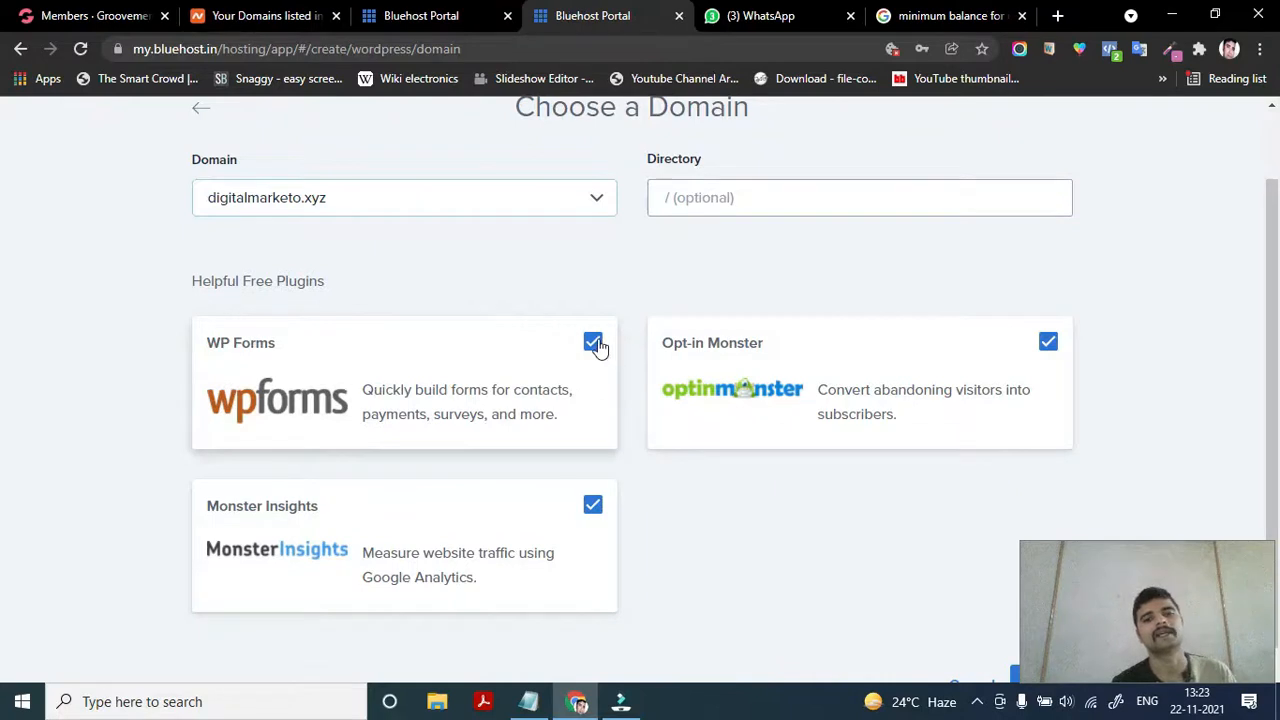
scroll(415, 578, "down", 1)
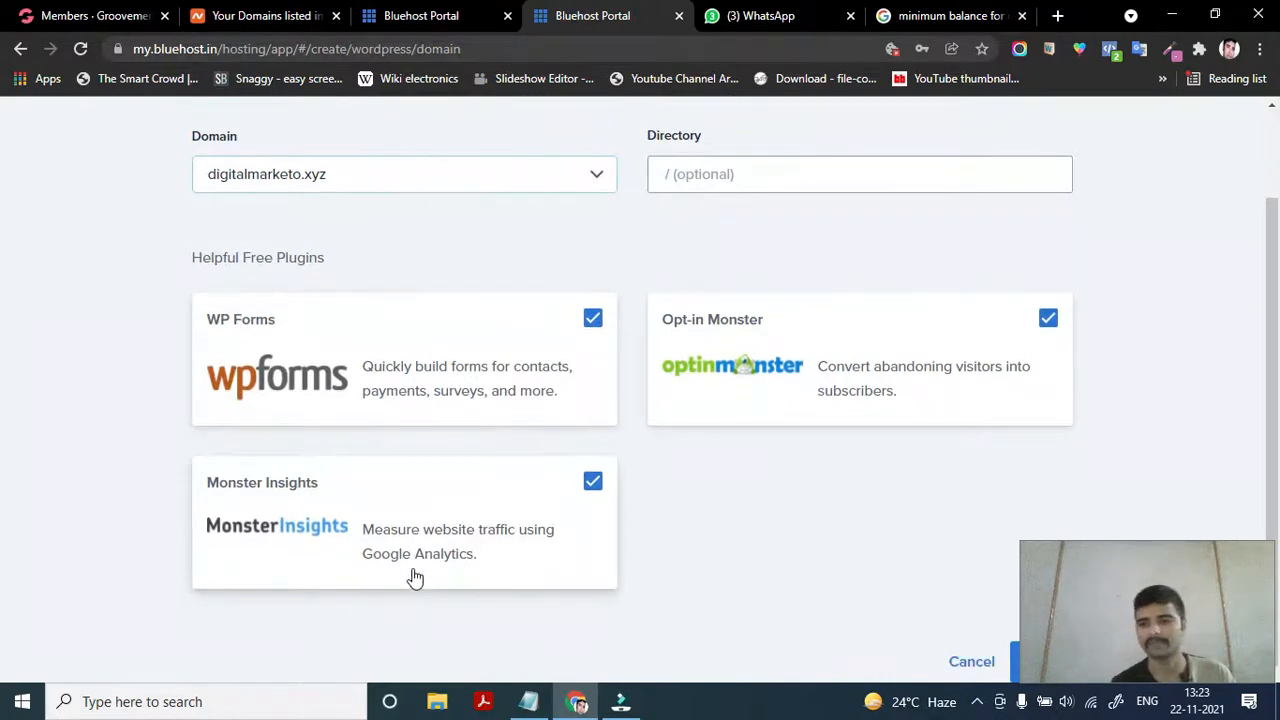
scroll(415, 578, "up", 2)
scroll(415, 578, "down", 1)
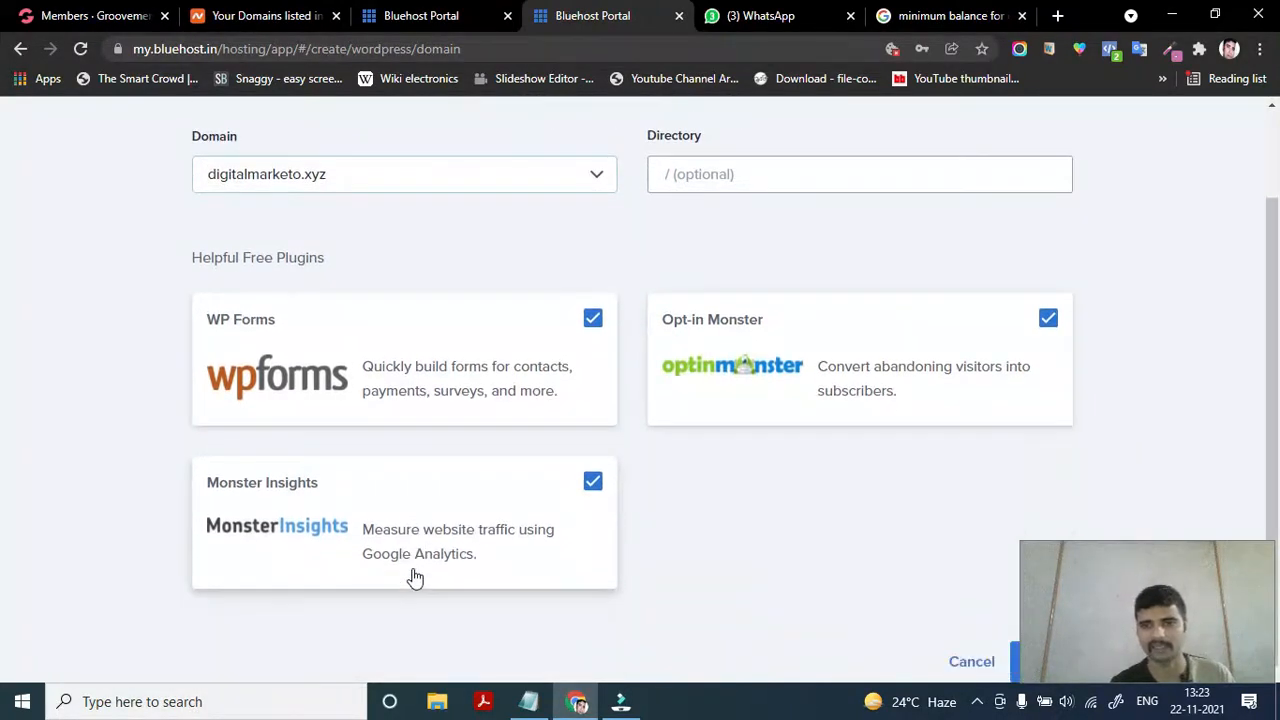
left_click_drag(1099, 575, 712, 592)
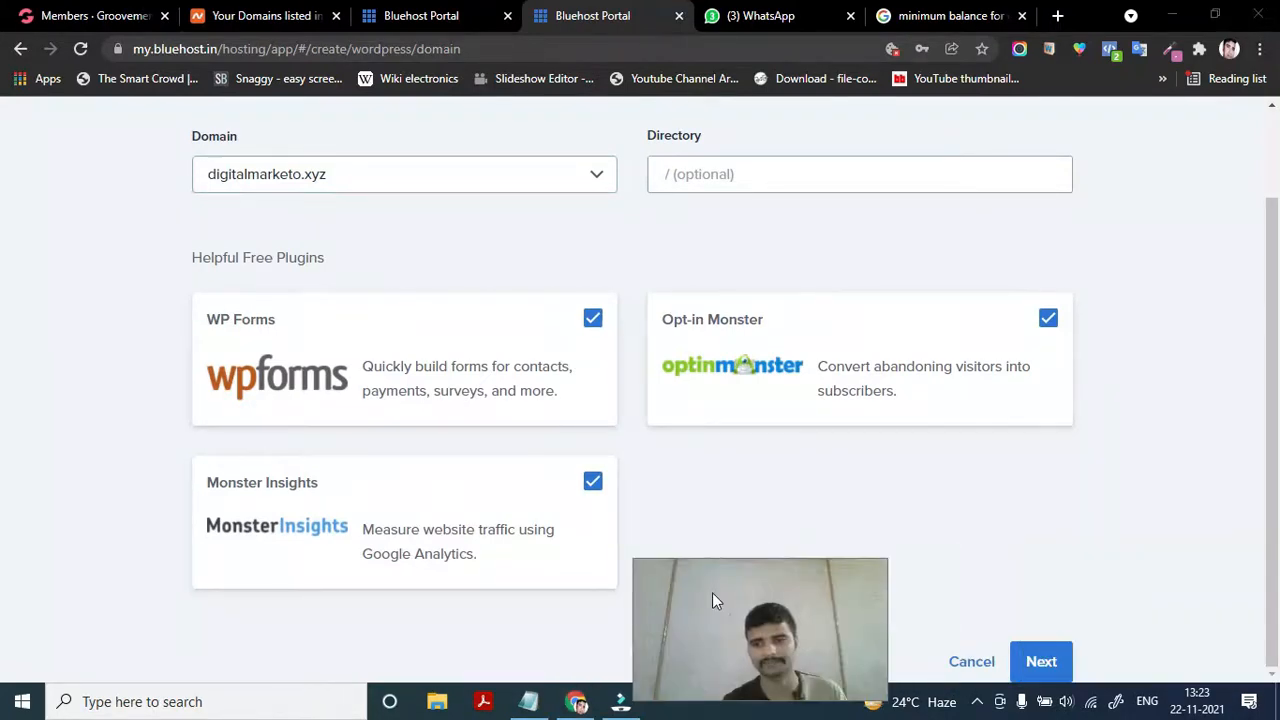
Confirm the Choose a Domain step to begin deploying WordPress on digitalmarketo.xyz
left_click(1047, 665)
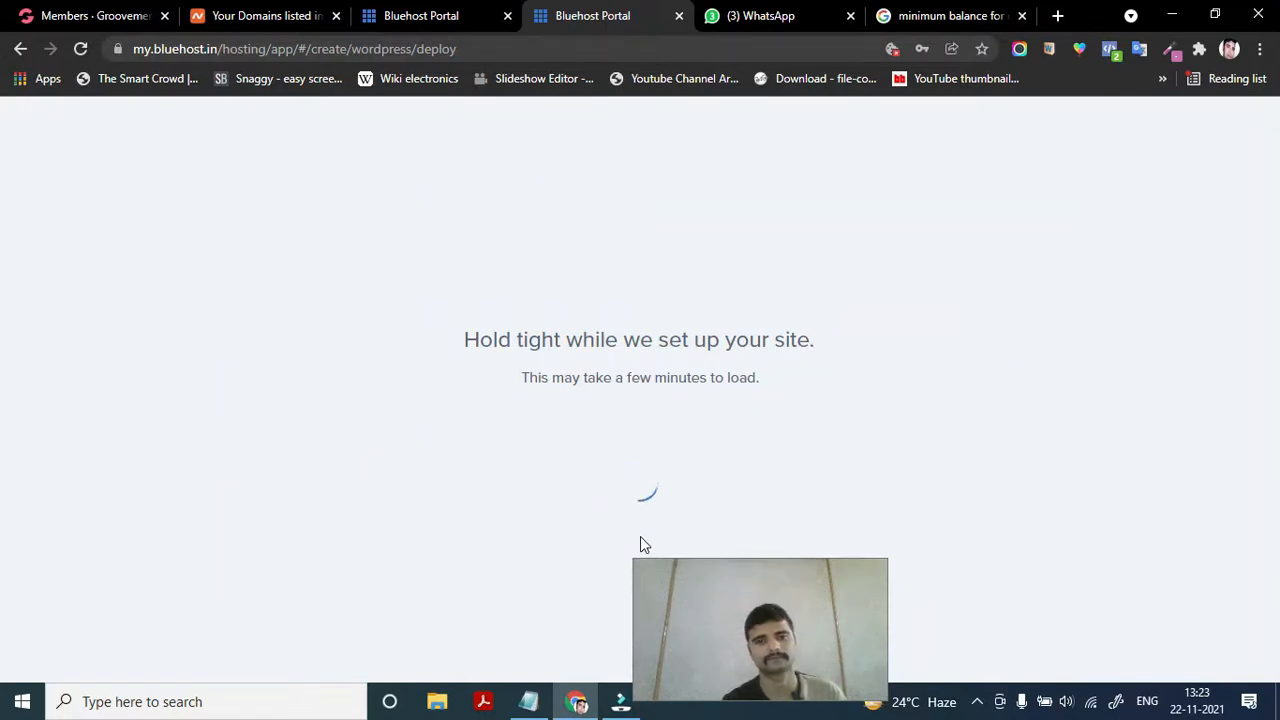
left_click_drag(758, 604, 1155, 588)
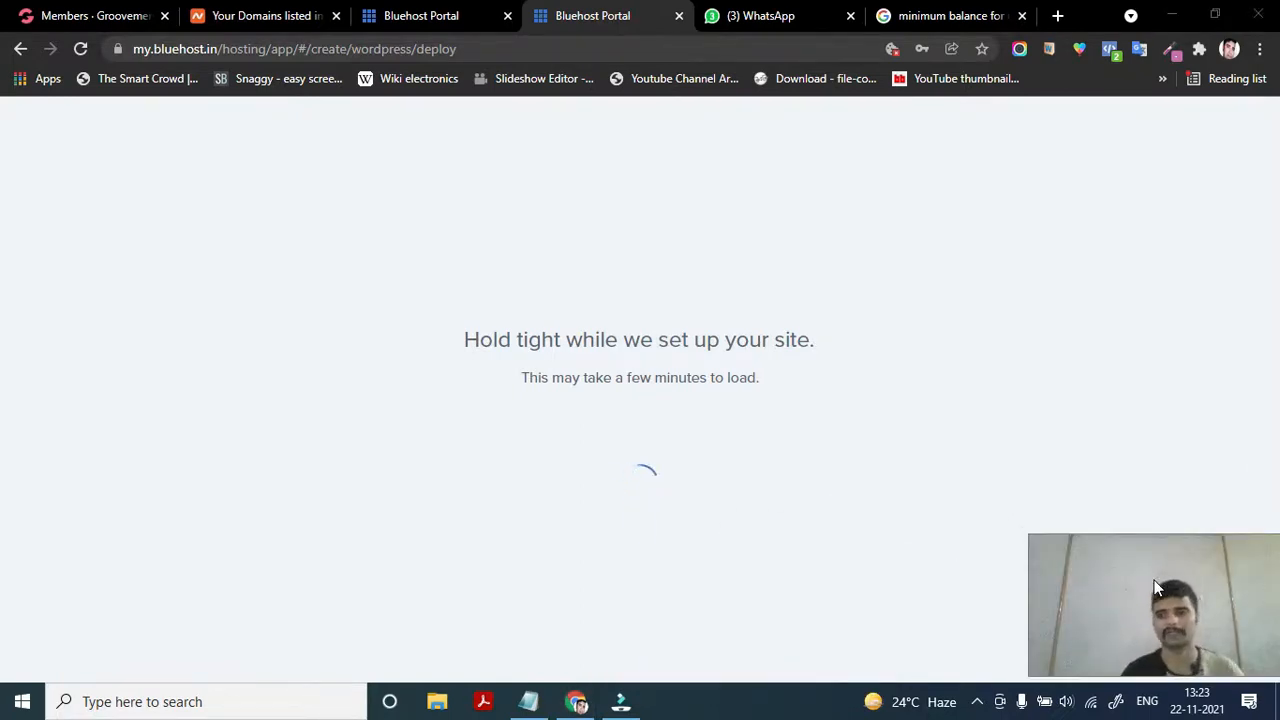
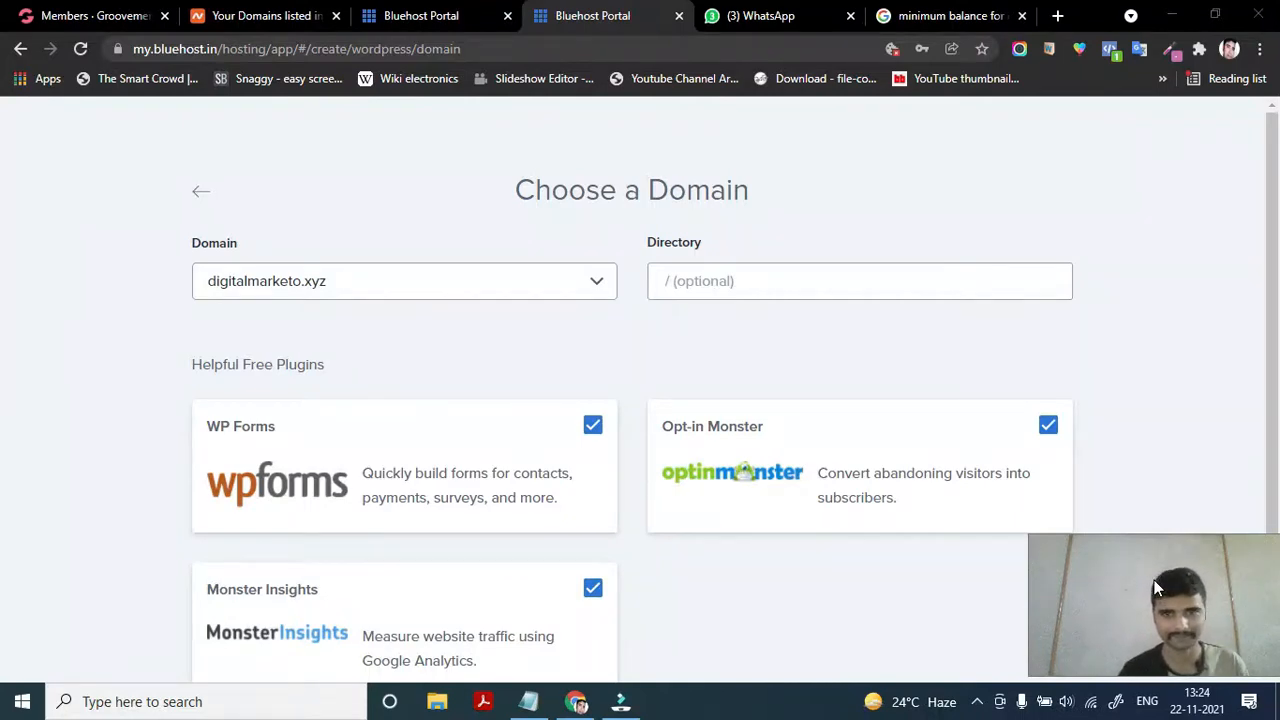
Submit the Choose a Domain step for digitalmarketo.xyz, which fails because a site already exists there
scroll(904, 555, "down", 1)
scroll(896, 554, "up", 1)
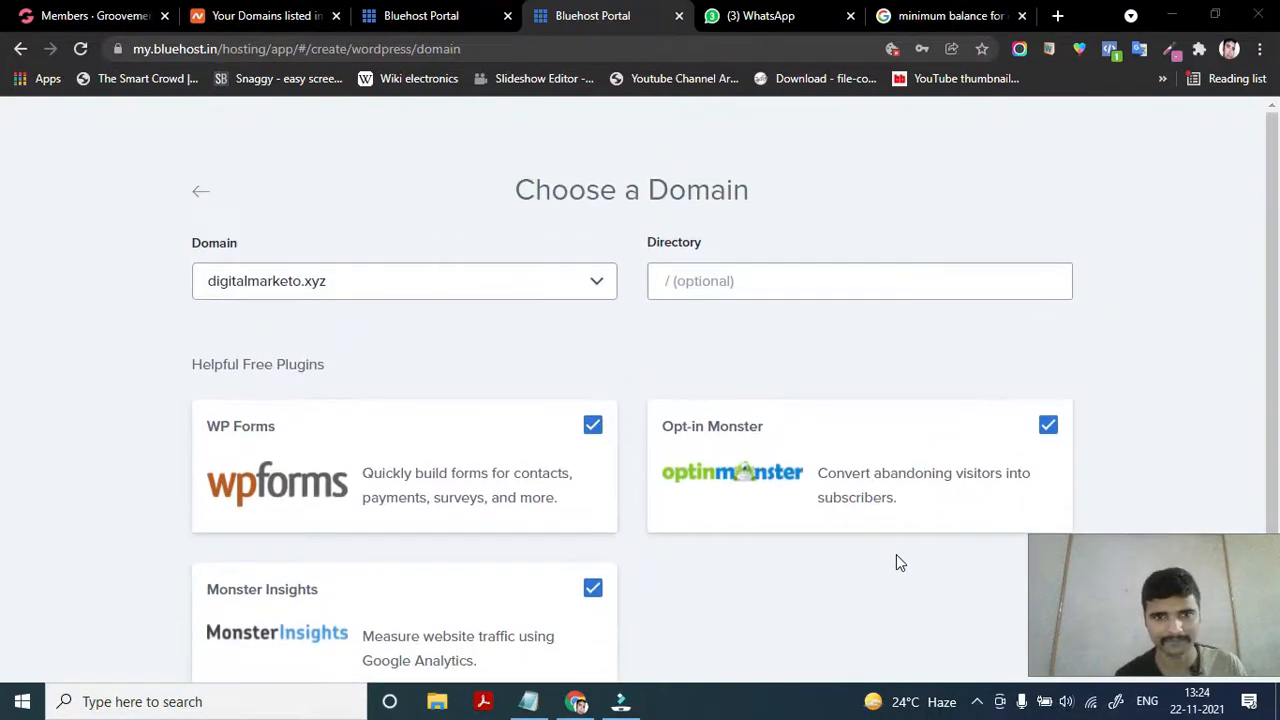
scroll(896, 554, "down", 1)
left_click_drag(1128, 588, 713, 589)
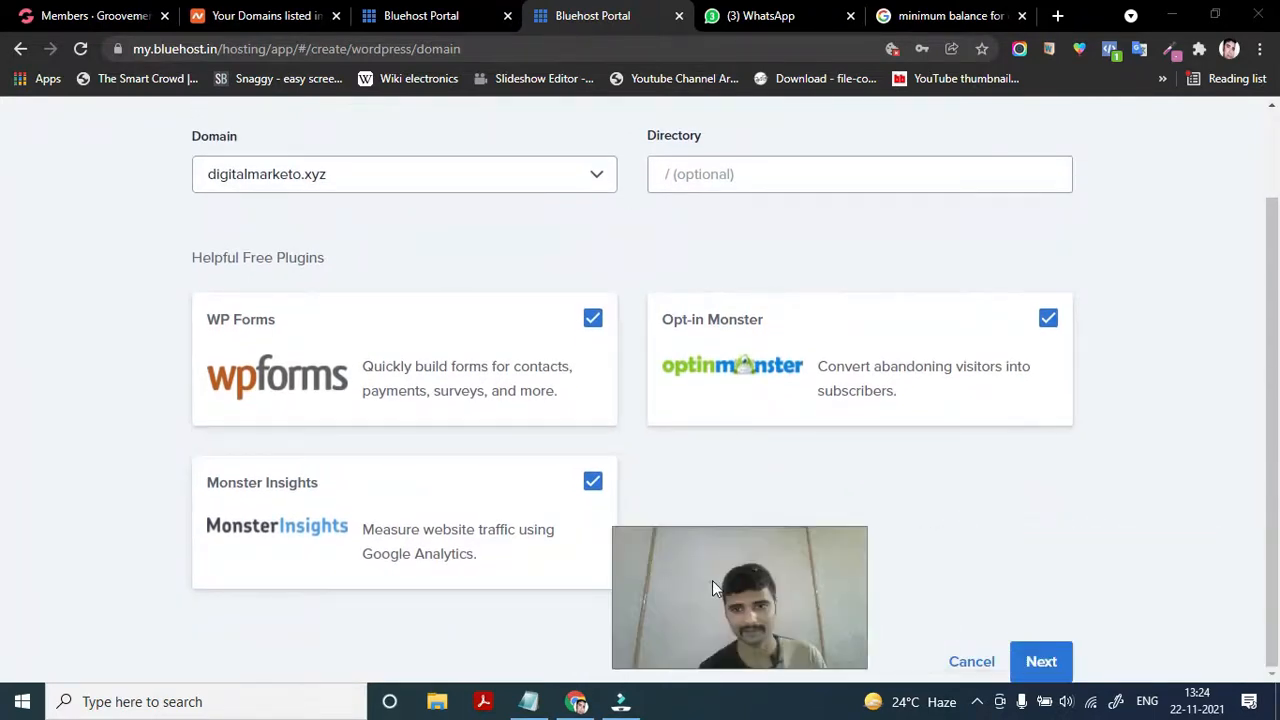
left_click(1052, 670)
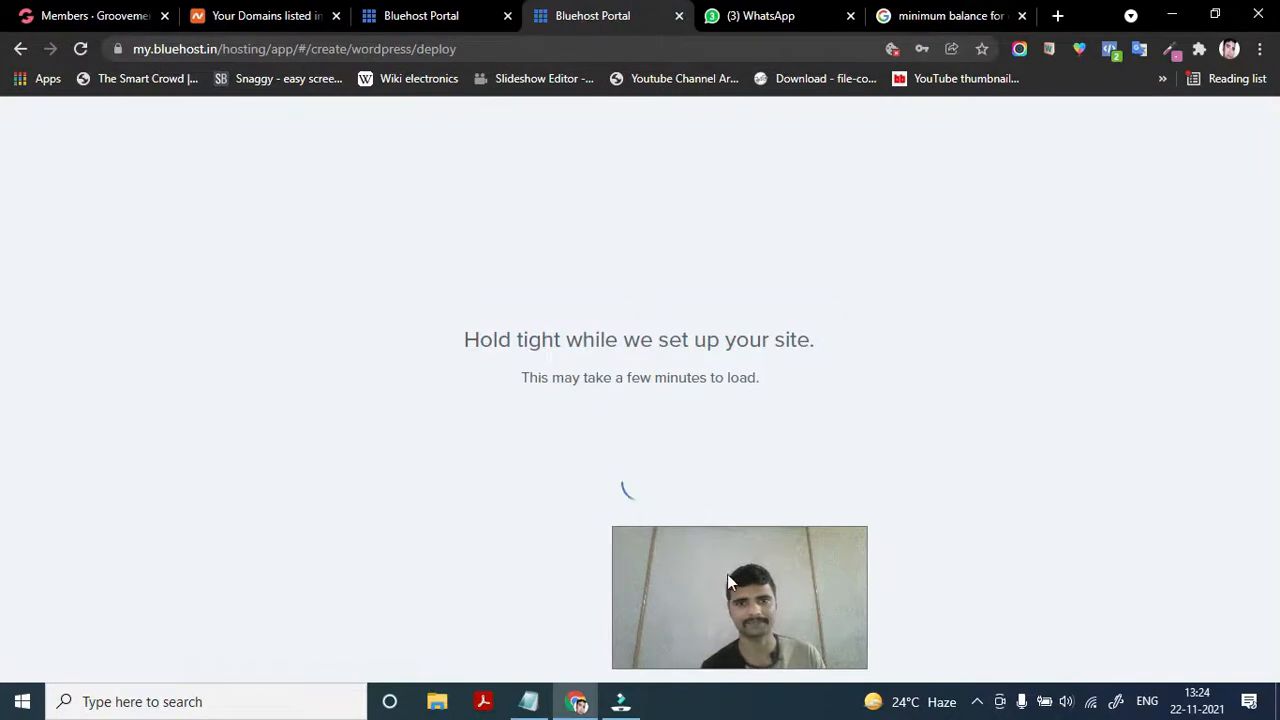
left_click_drag(738, 597, 1134, 582)
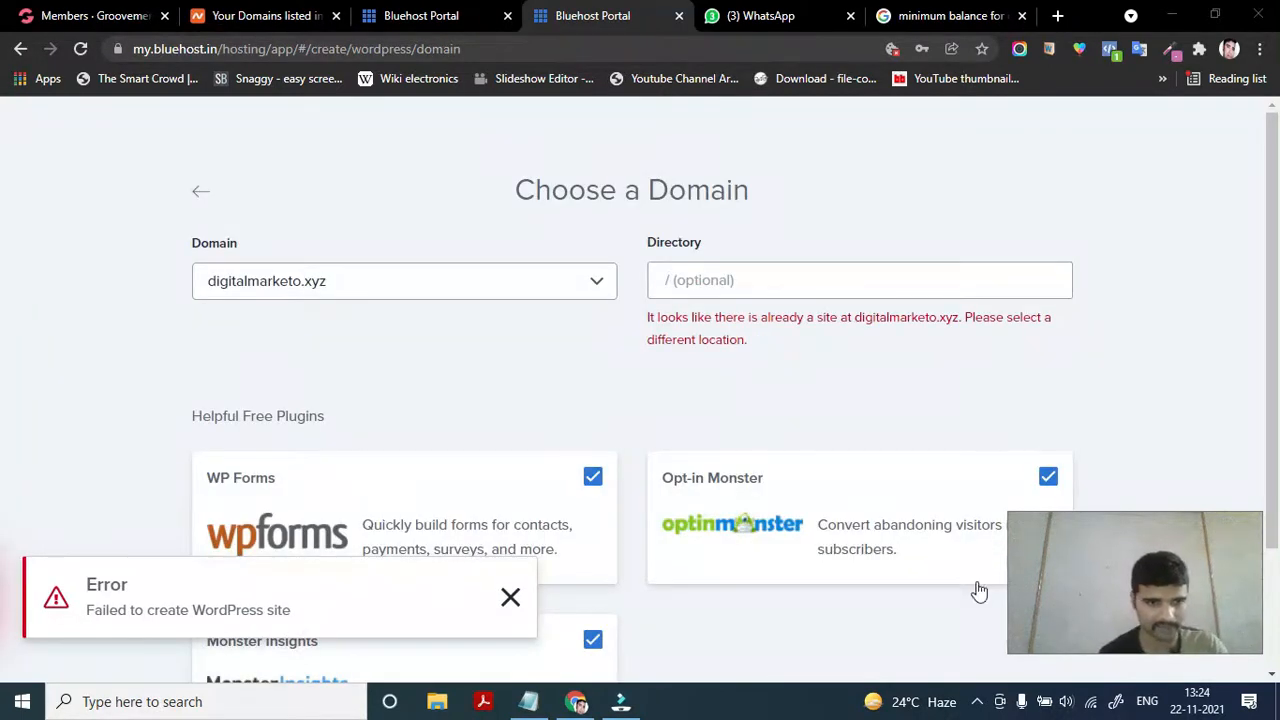
Dismiss the failed-creation toast and read the 'site already exists' error message
left_click(510, 600)
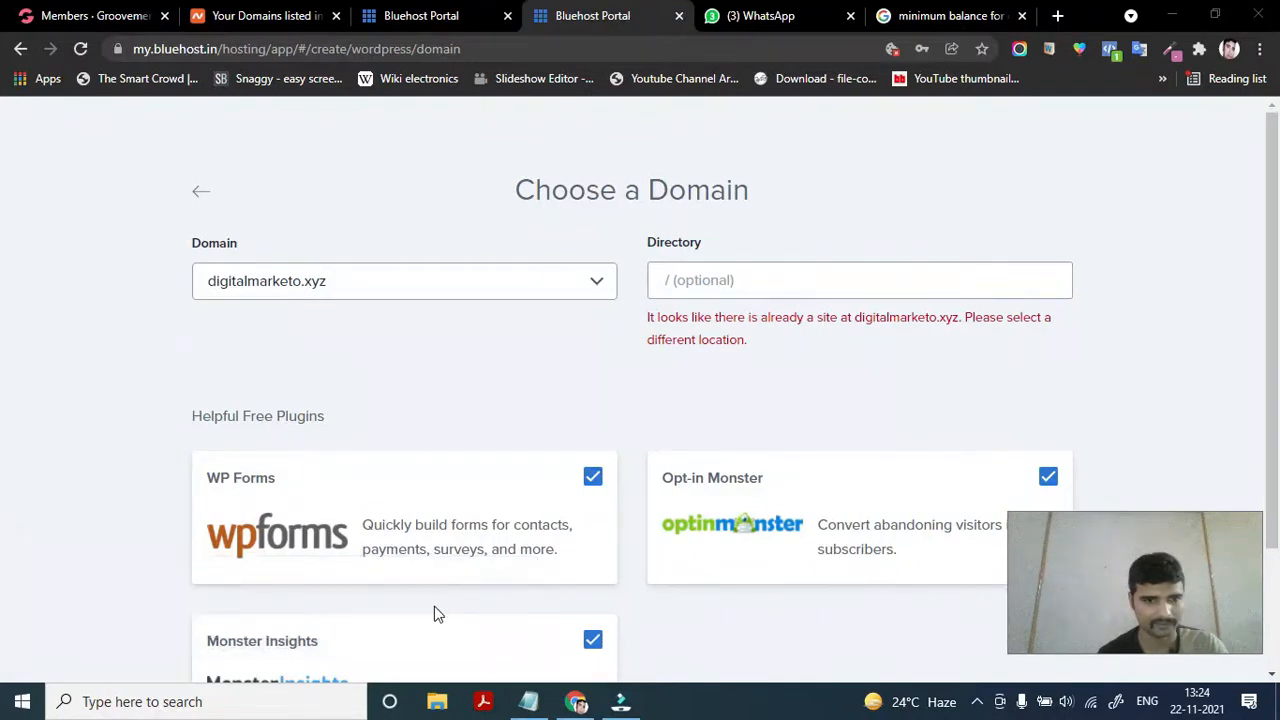
scroll(444, 597, "down", 2)
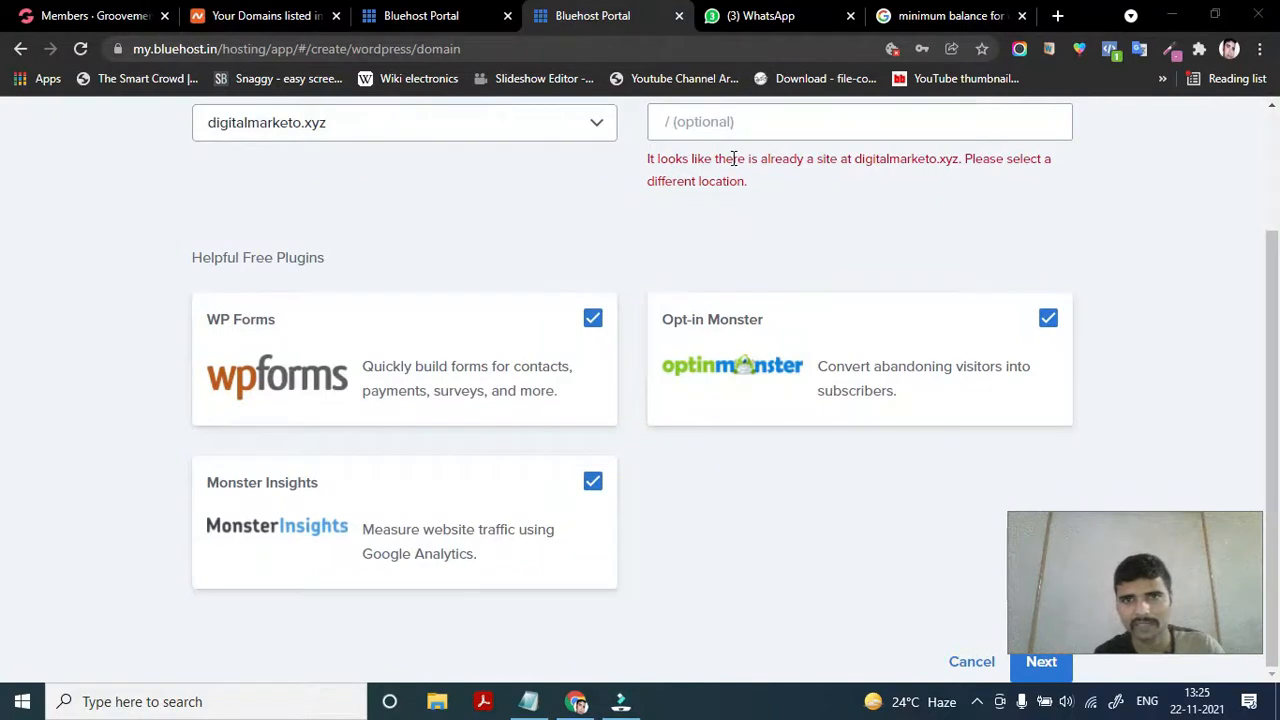
scroll(835, 192, "up", 1)
scroll(837, 194, "up", 1)
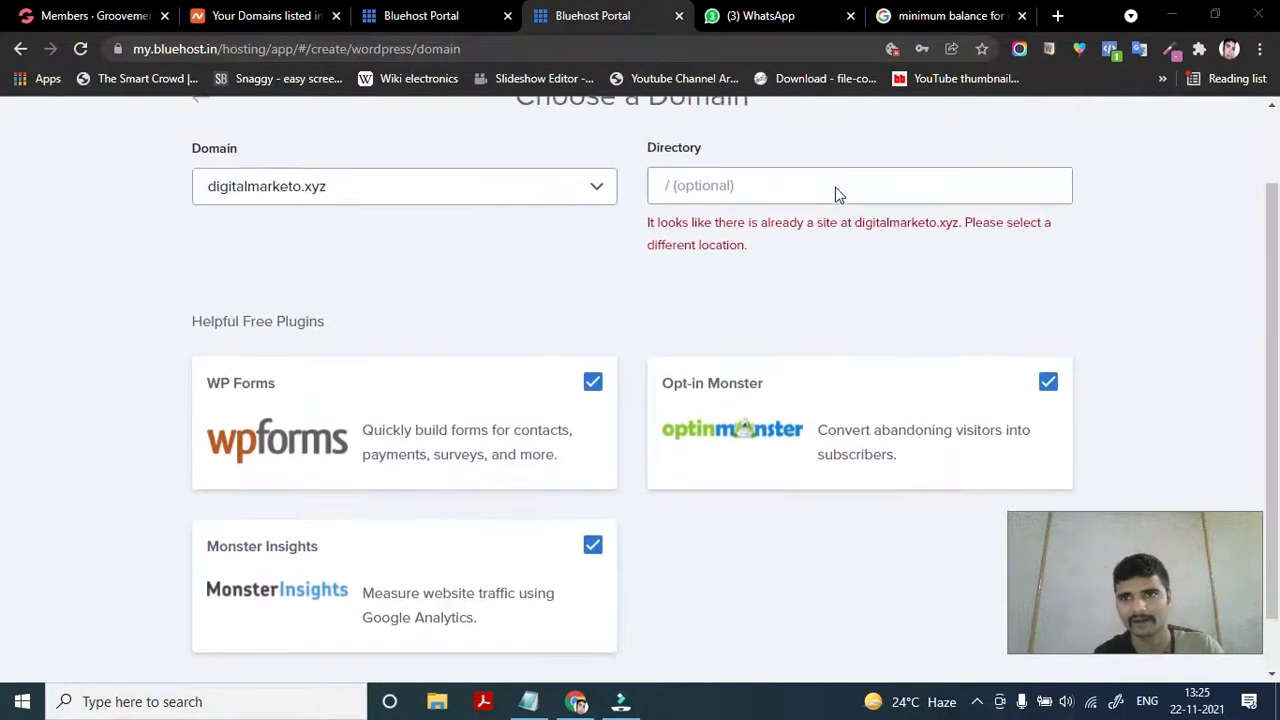
scroll(803, 246, "up", 1)
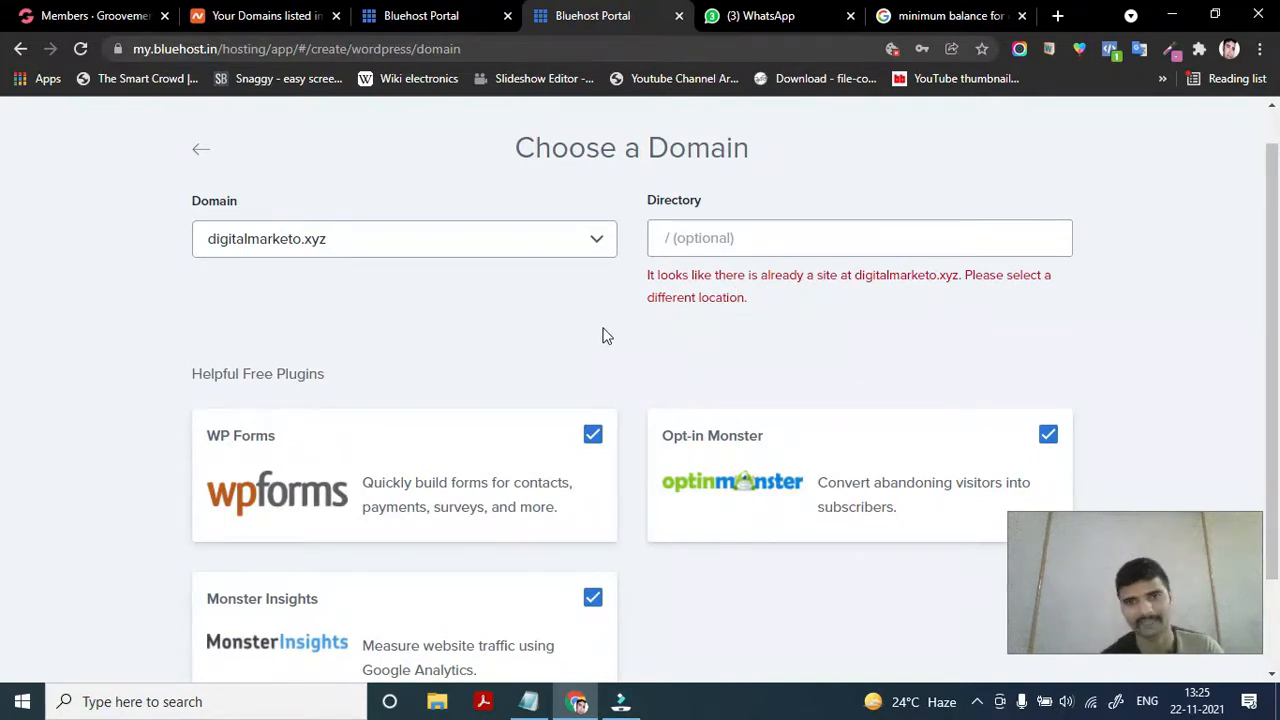
left_click_drag(649, 275, 731, 311)
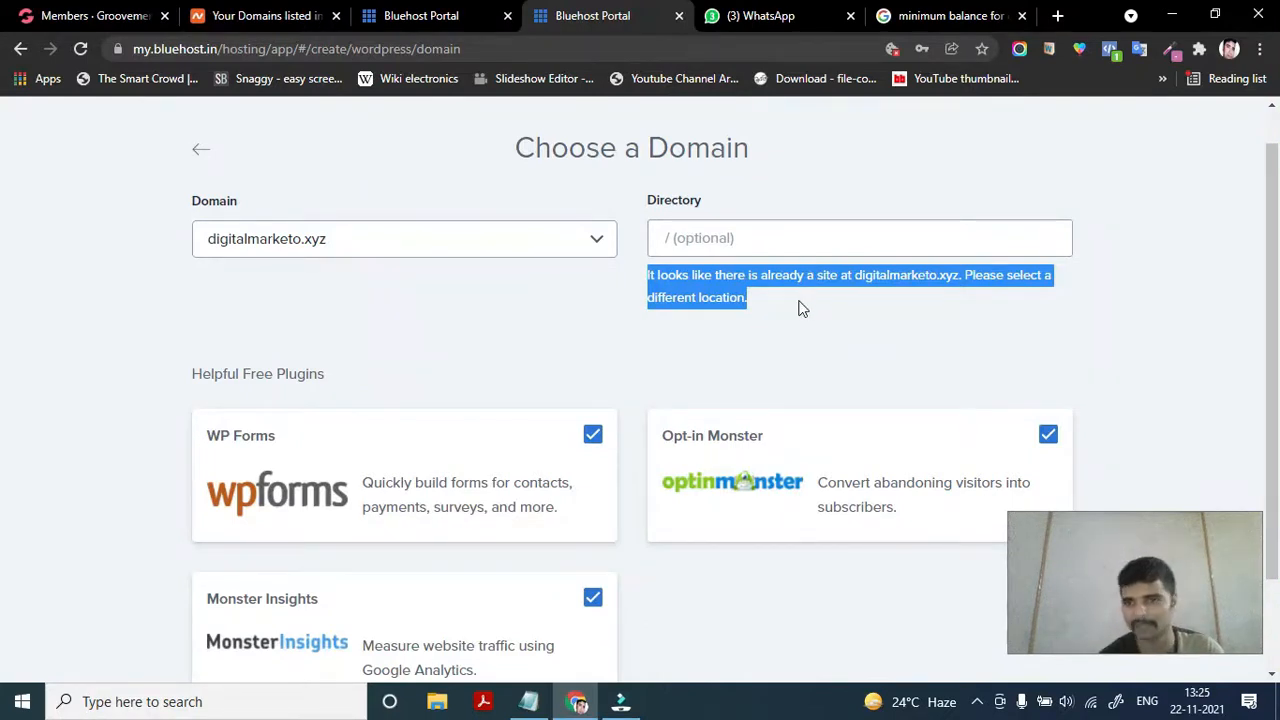
left_click(799, 305)
scroll(546, 378, "down", 2)
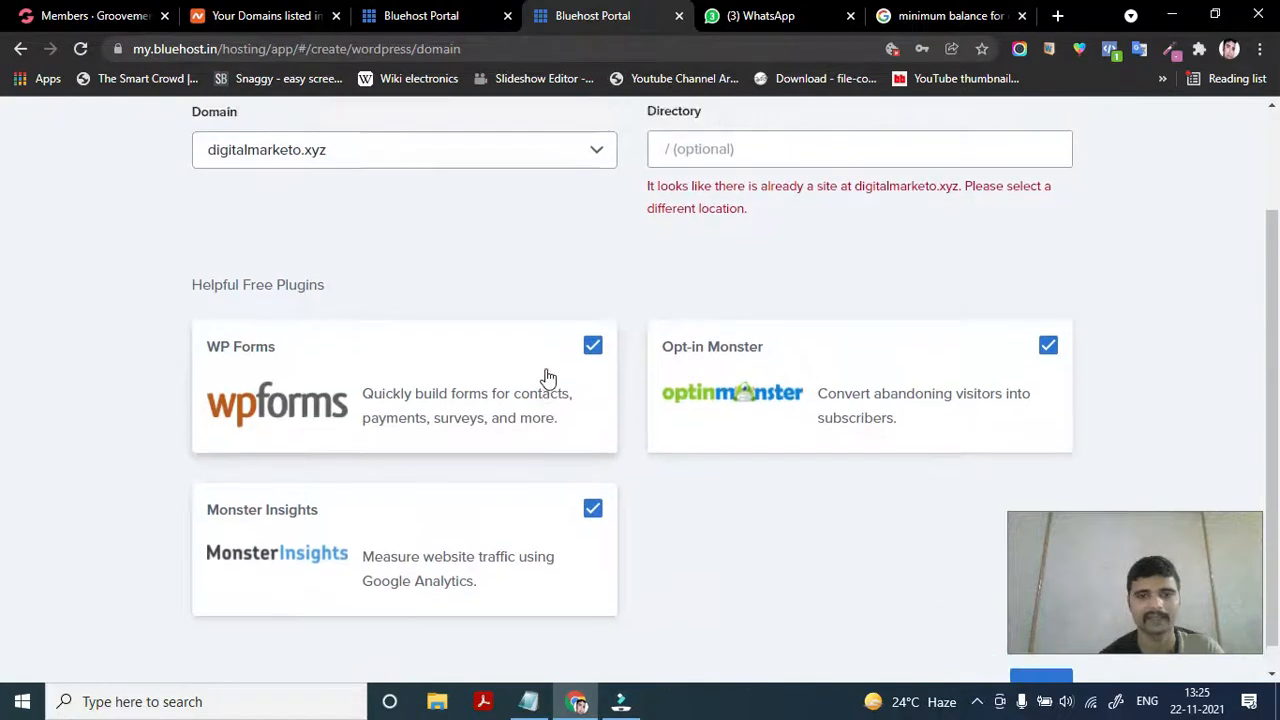
scroll(546, 378, "up", 3)
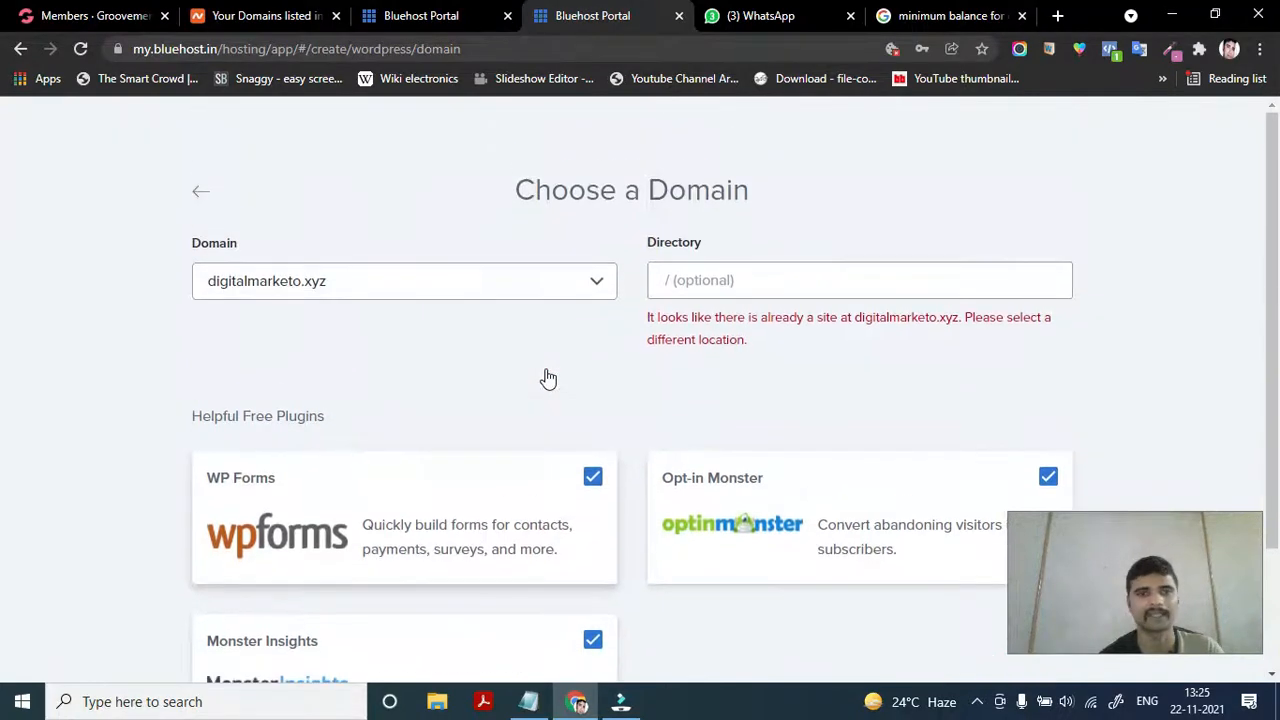
Navigate back through the WordPress setup pages to the My Sites list
left_click(200, 201)
scroll(440, 430, "down", 1)
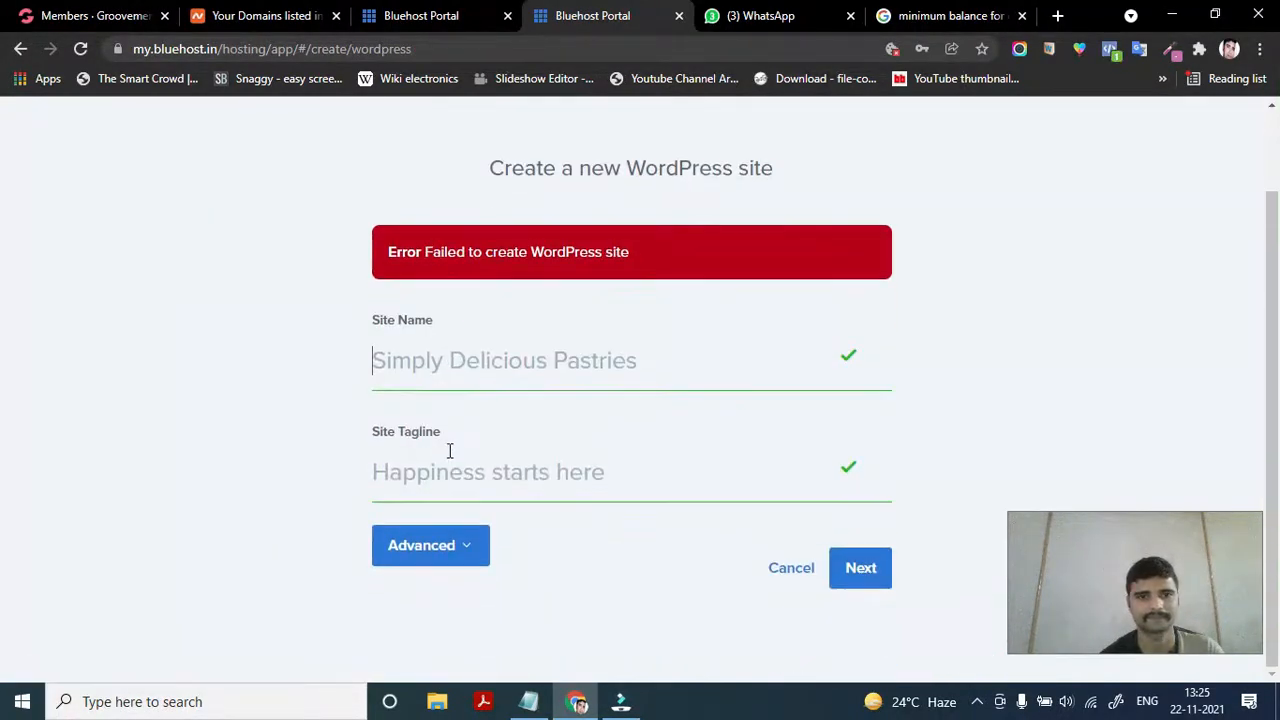
scroll(449, 451, "up", 1)
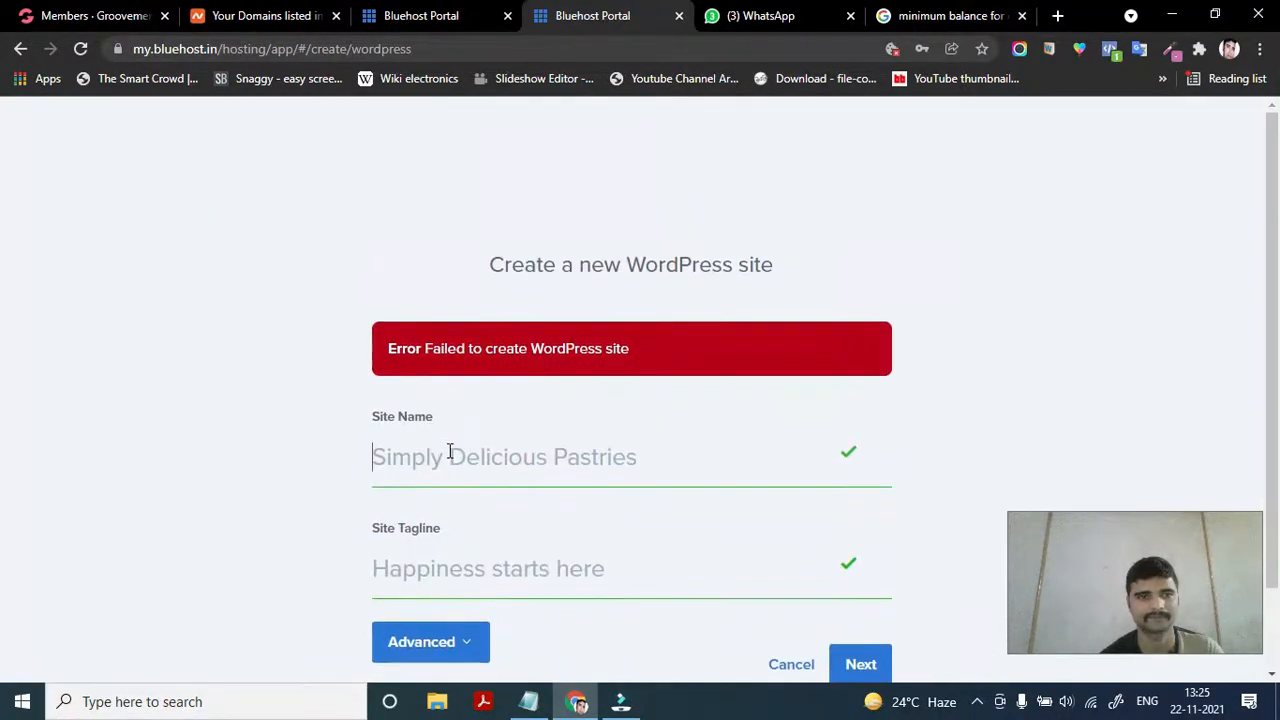
left_click(20, 50)
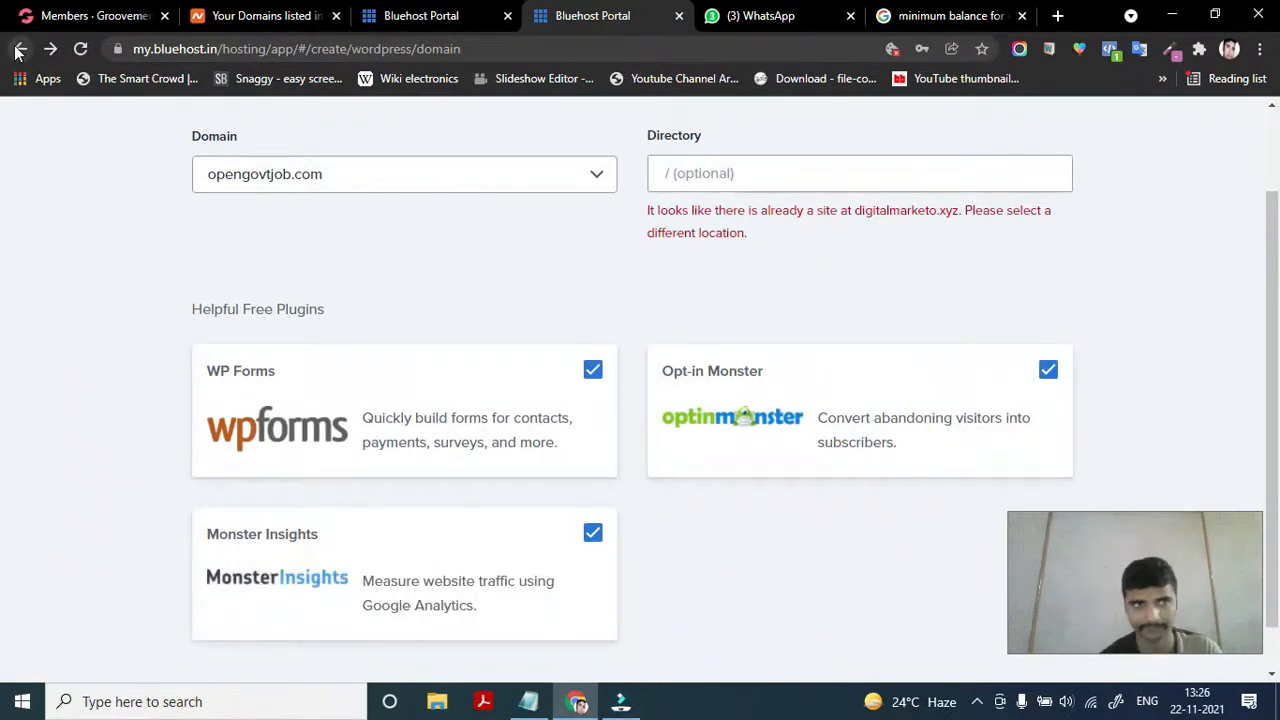
left_click(20, 50)
left_click(20, 50)
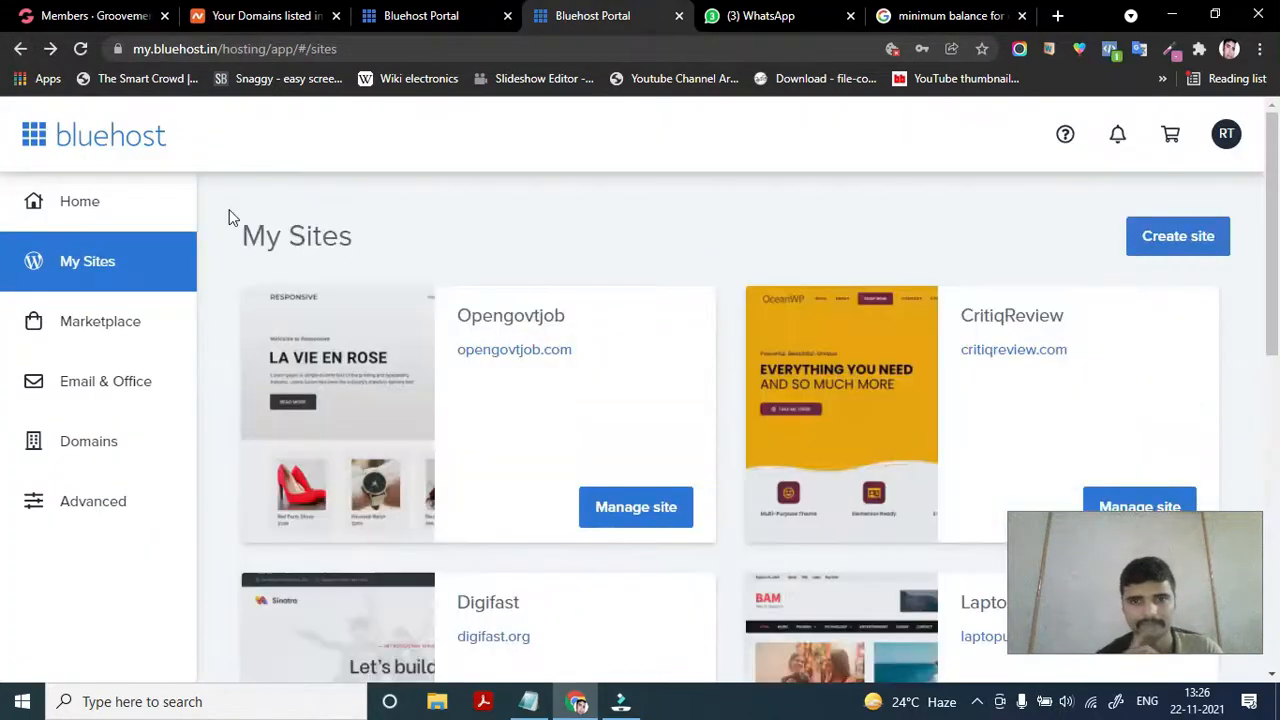
Scan the My Sites list and reload it
scroll(591, 394, "down", 7)
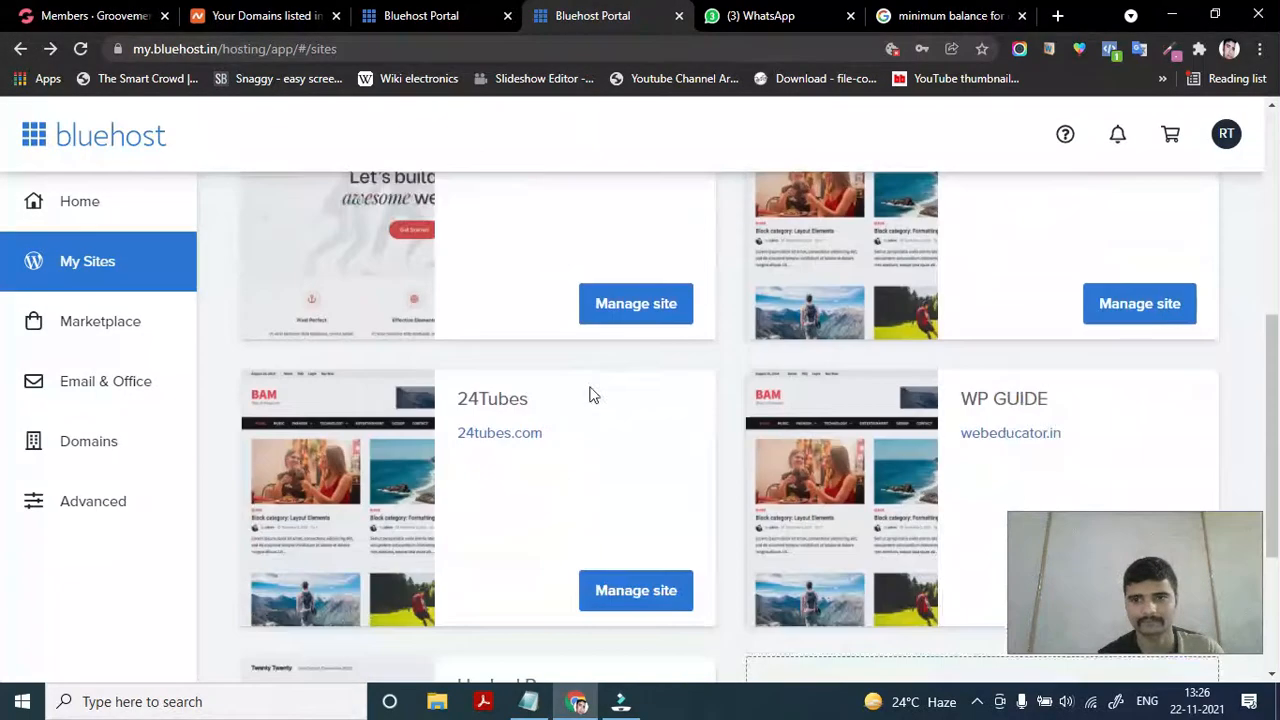
scroll(591, 394, "down", 1)
scroll(591, 394, "up", 4)
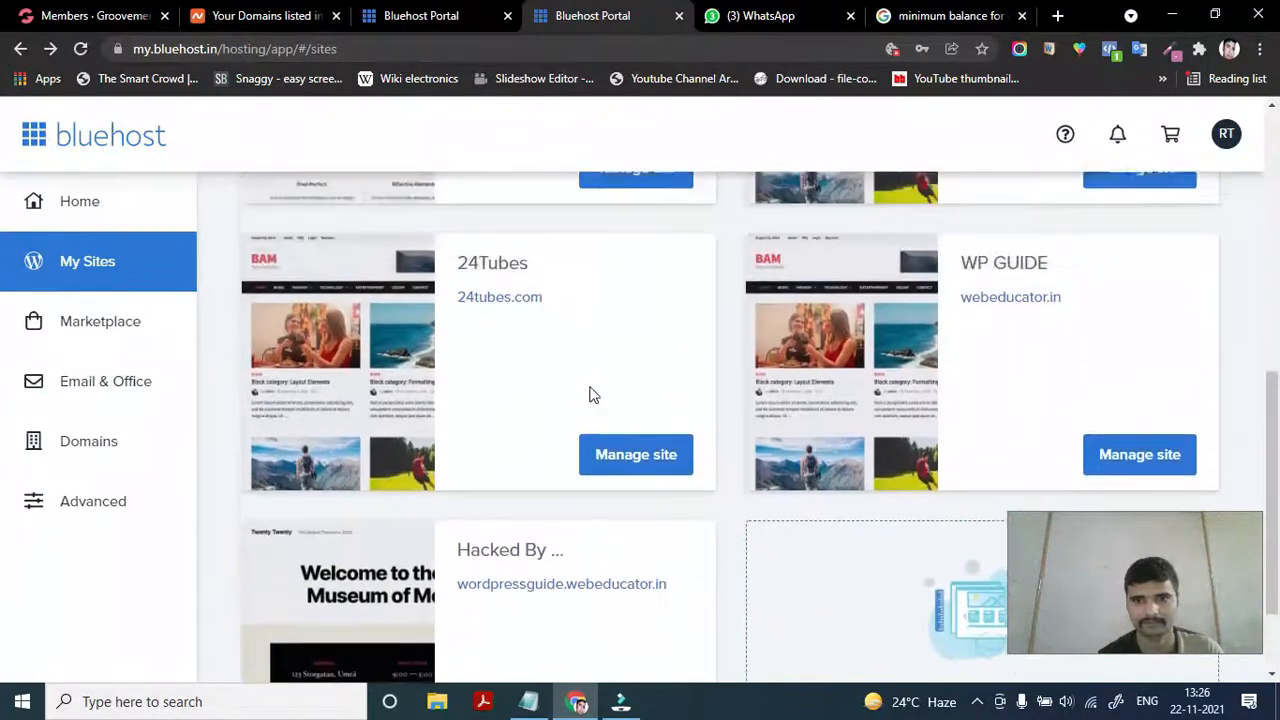
scroll(591, 394, "up", 4)
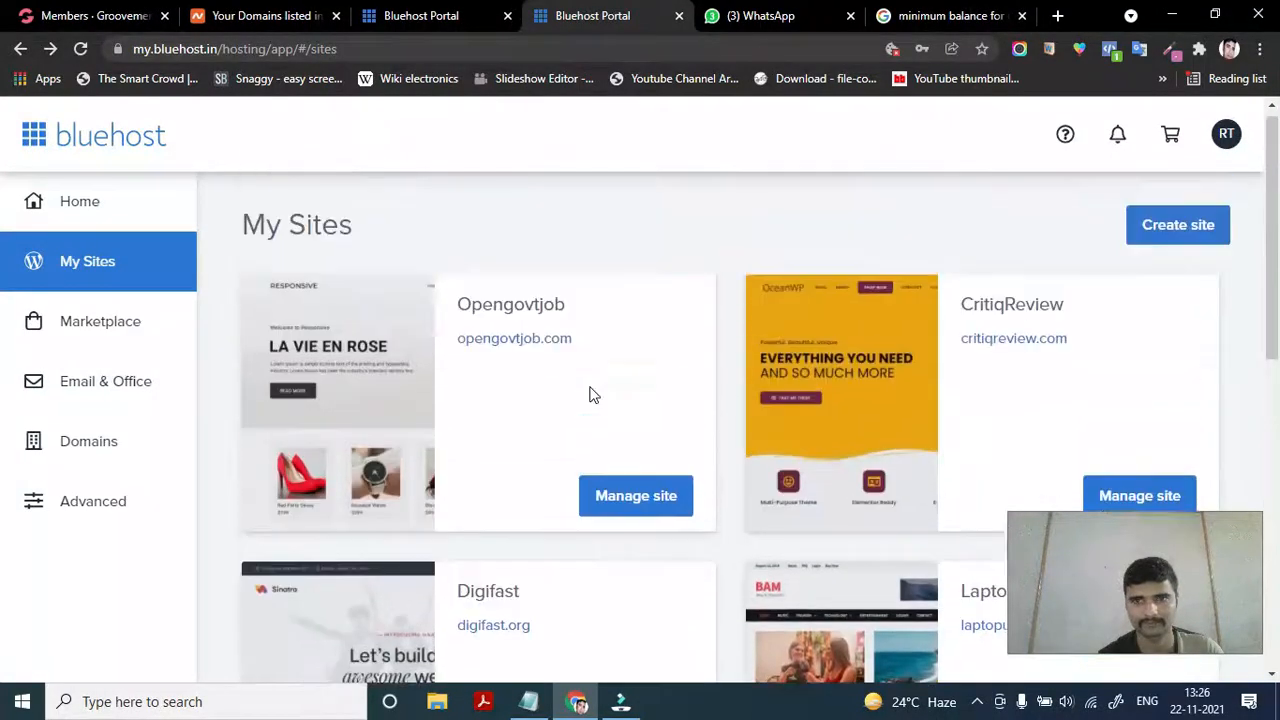
left_click(81, 49)
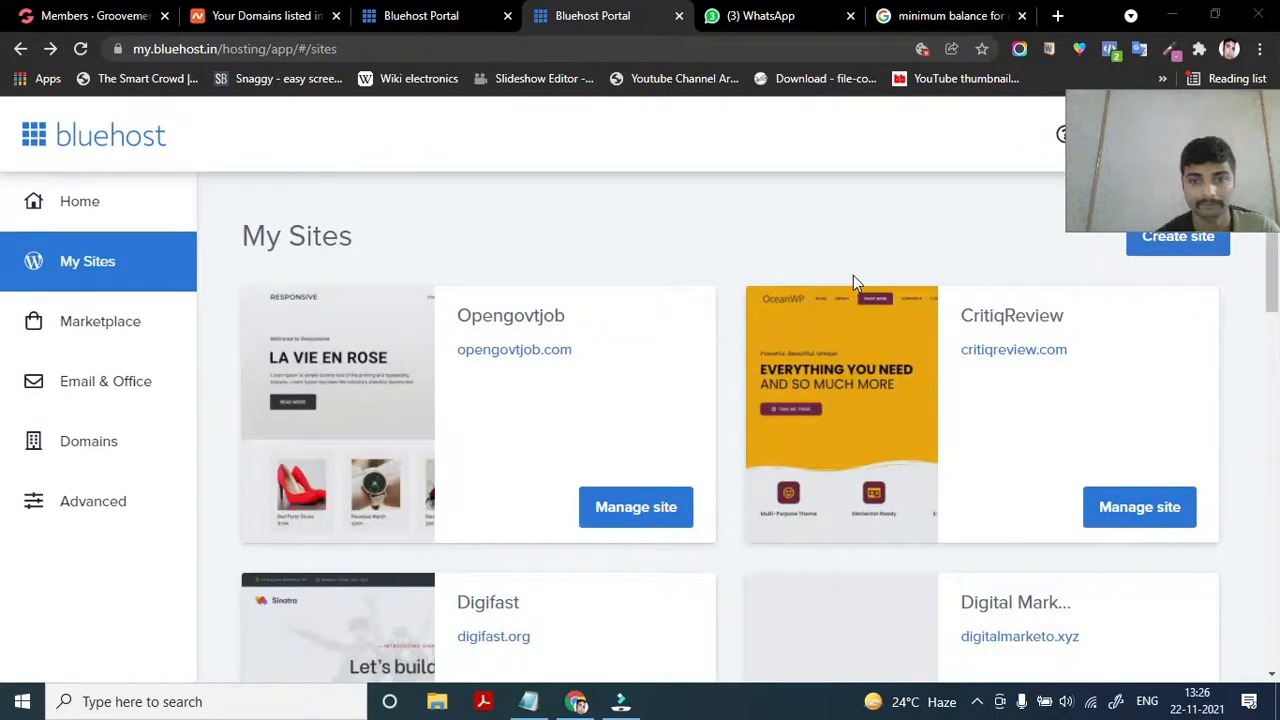
Locate the new Digital Marketo card for digitalmarketo.xyz in the refreshed list
scroll(640, 520, "down", 1)
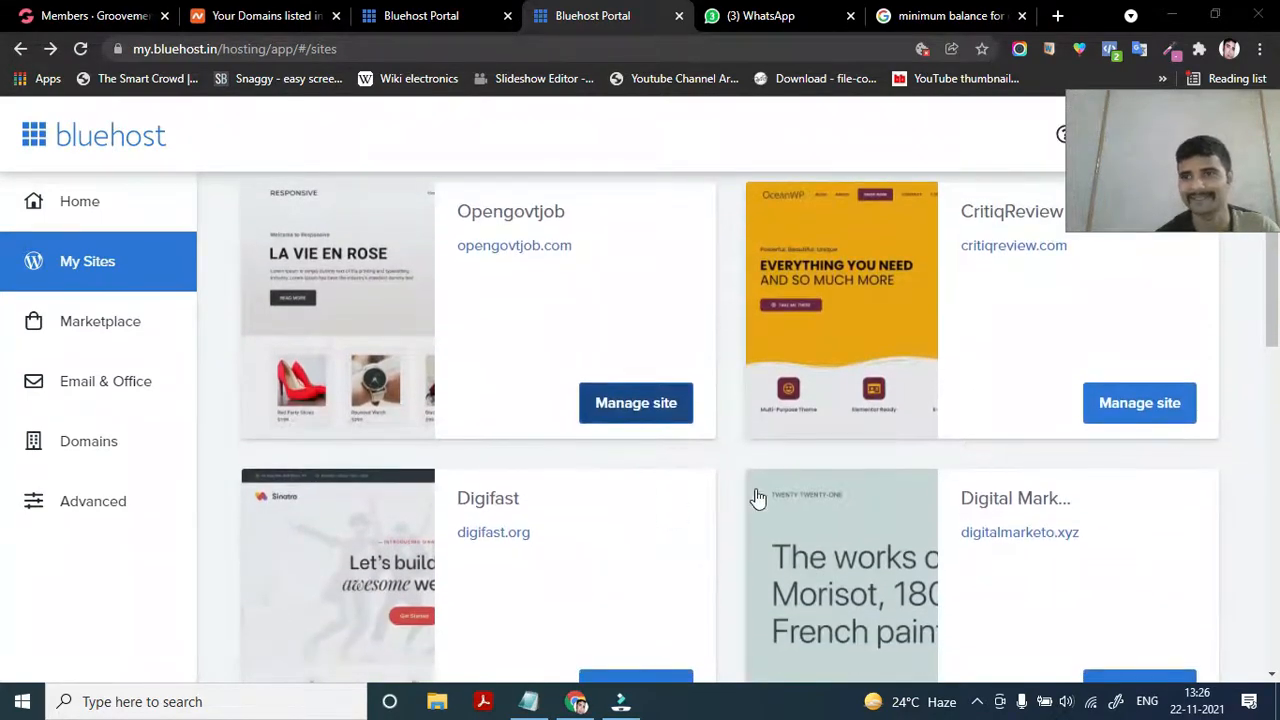
scroll(914, 539, "down", 1)
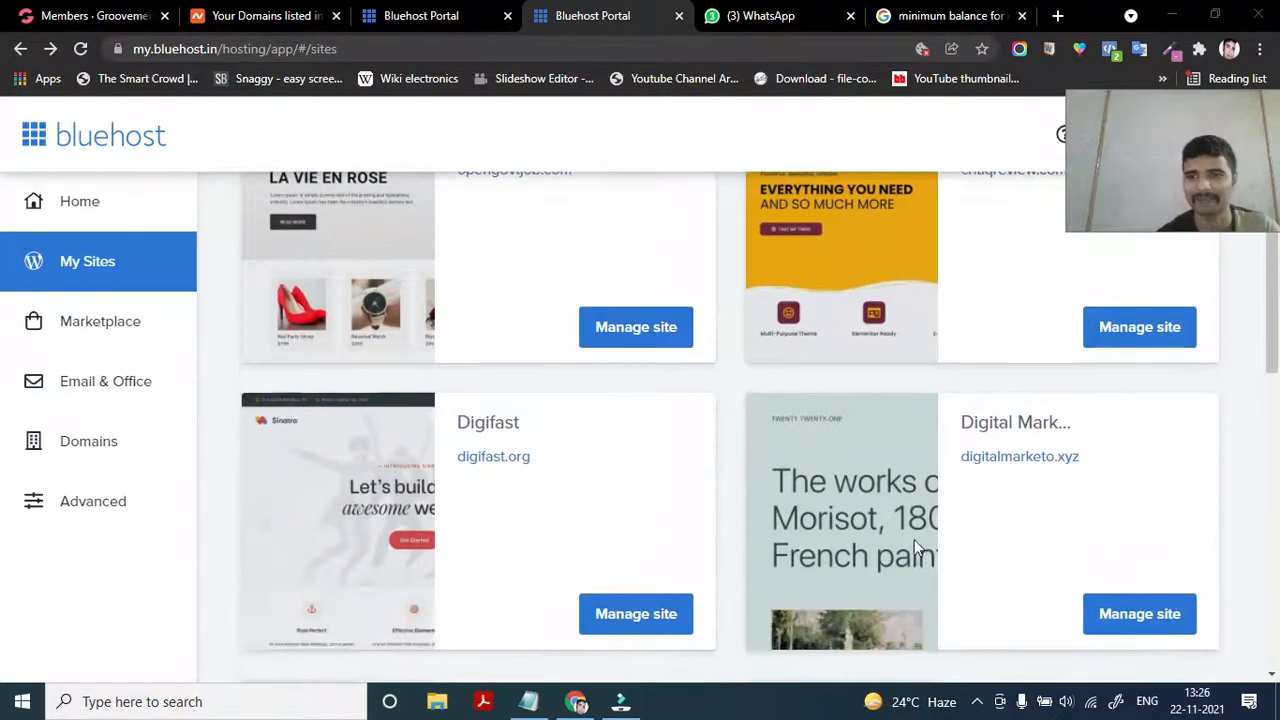
triple_click(1025, 422)
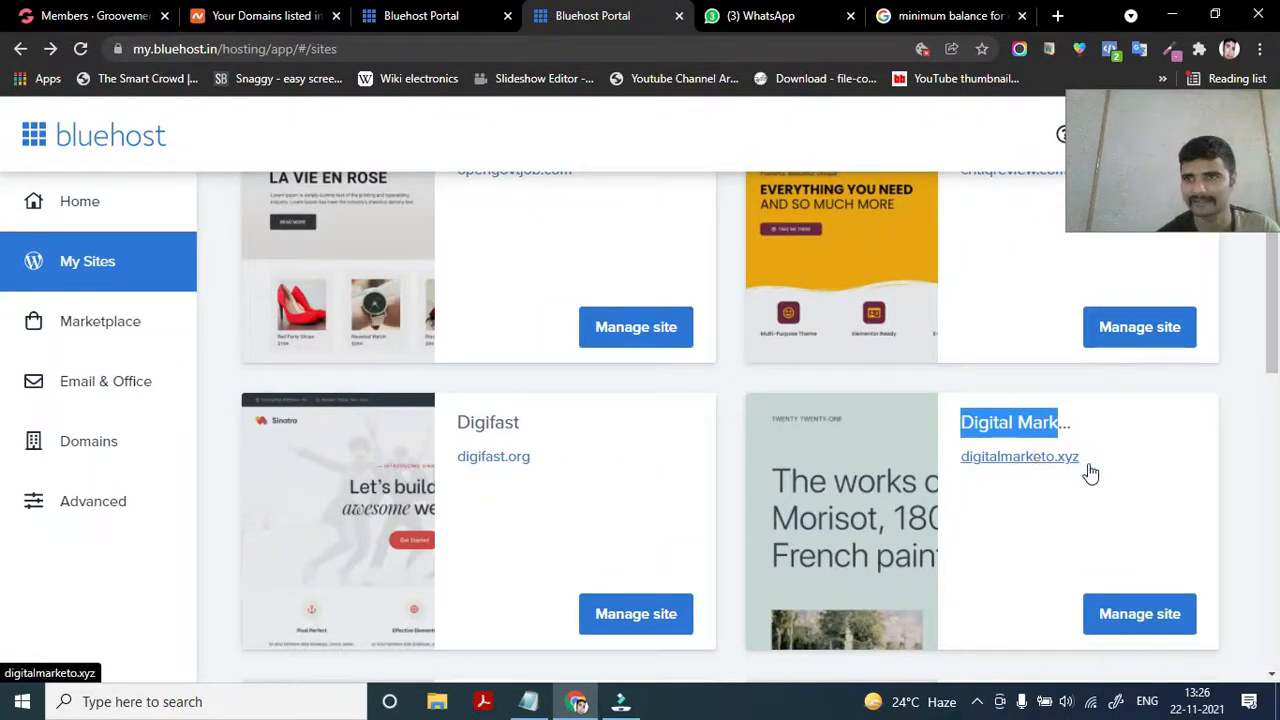
left_click(1184, 480)
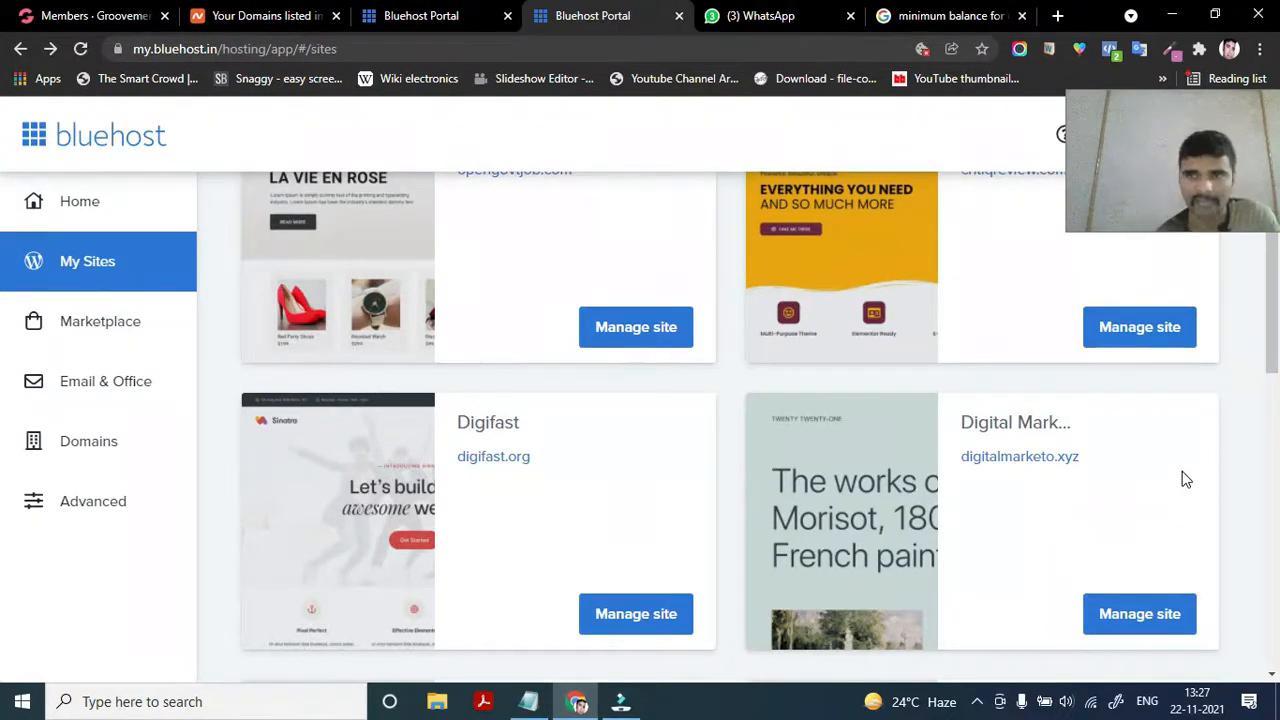
scroll(975, 522, "down", 1)
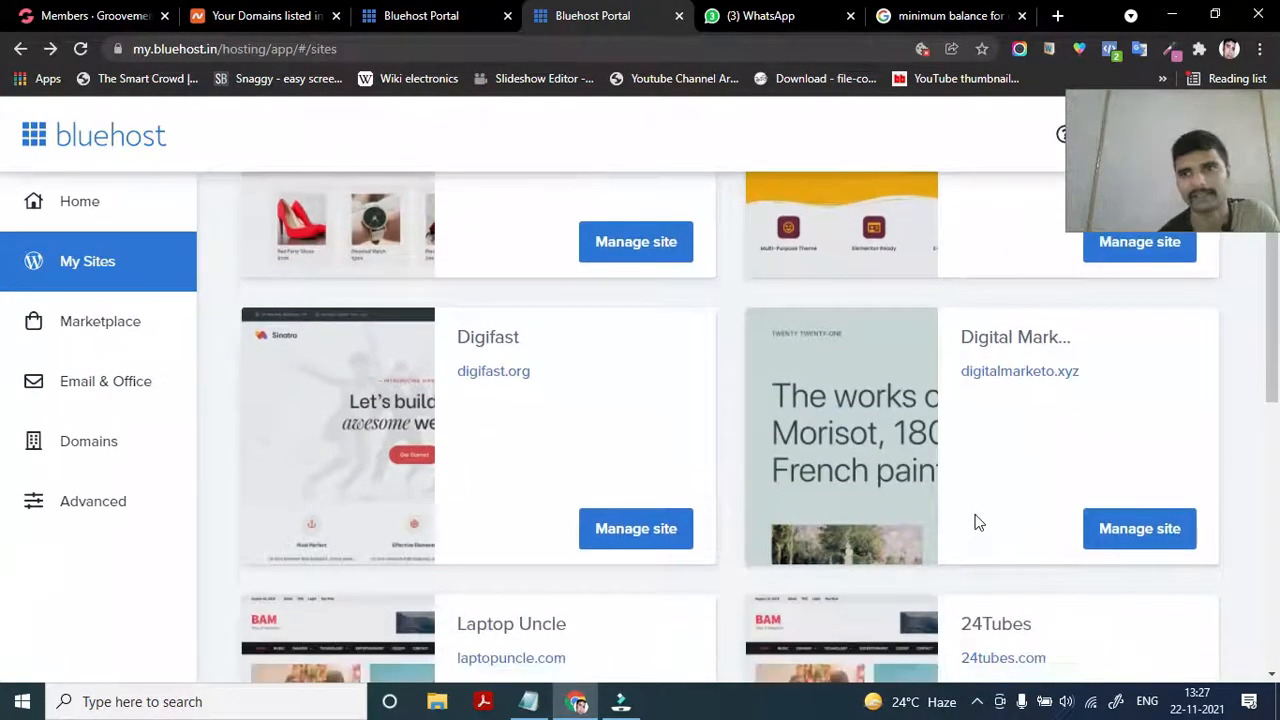
scroll(978, 522, "down", 1)
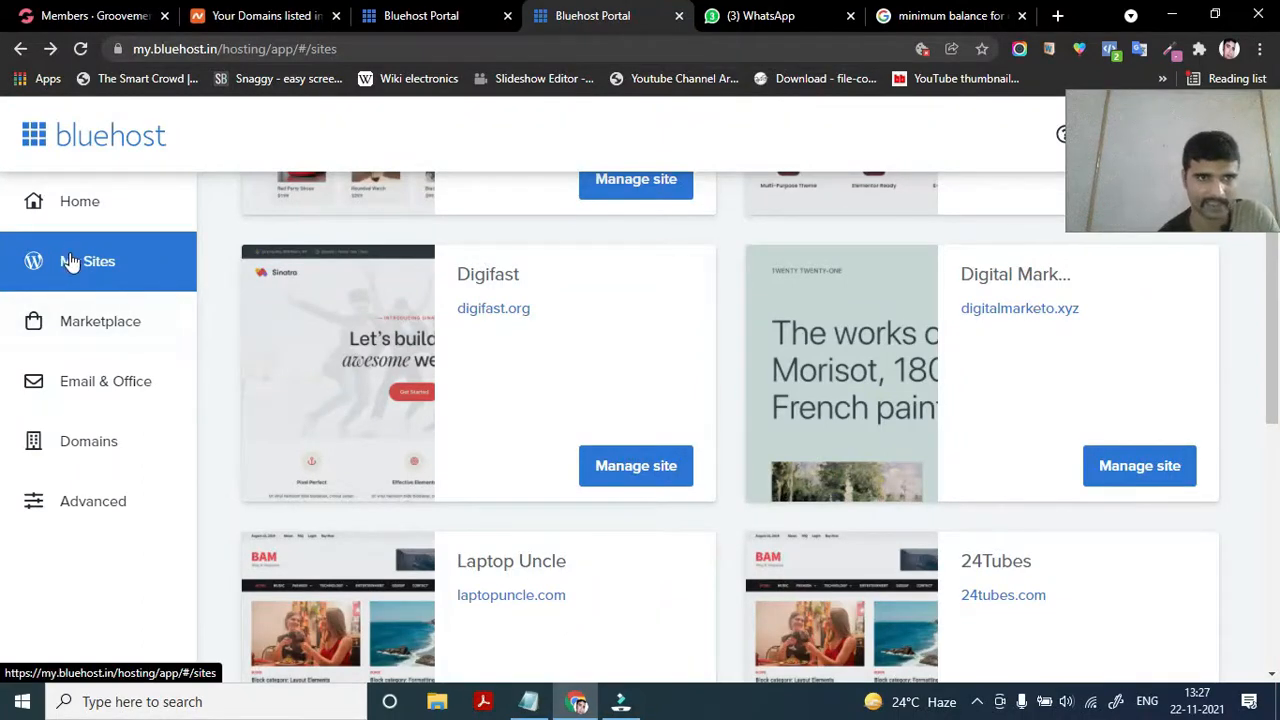
Open Manage site for Digital Marketo, review its overview, and start Log in to WordPress
left_click(1168, 474)
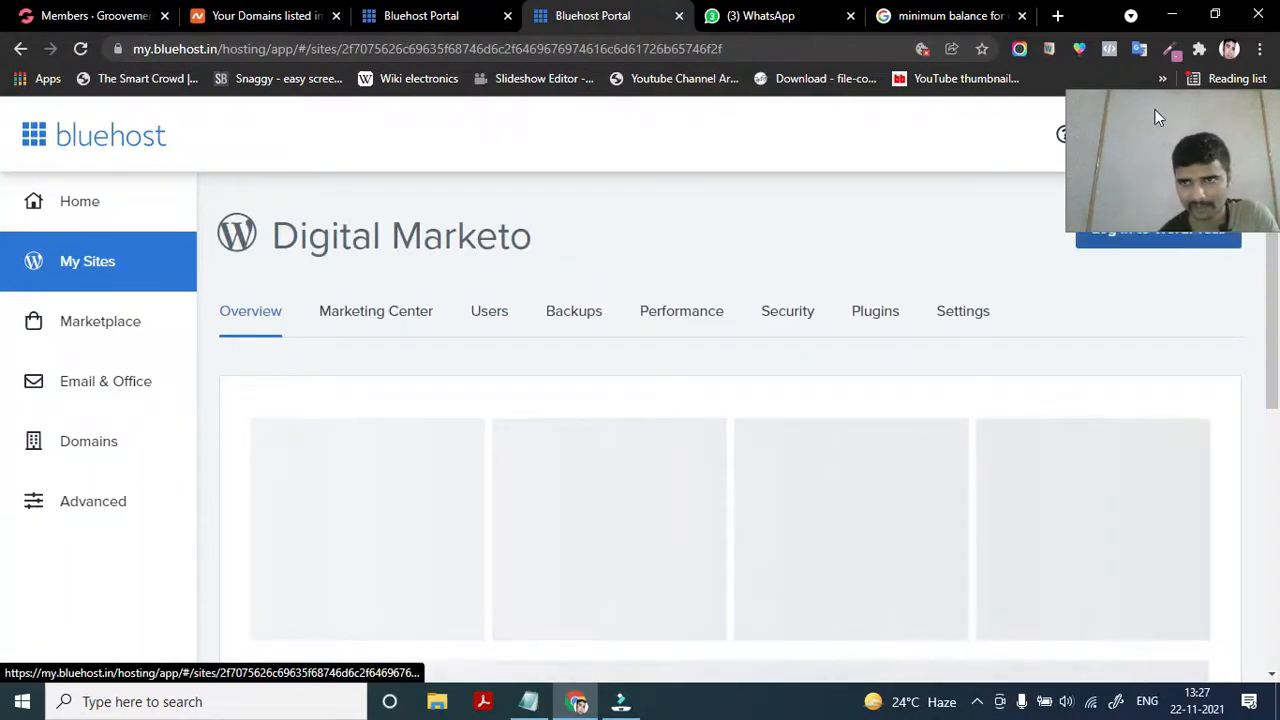
left_click_drag(1105, 154, 838, 168)
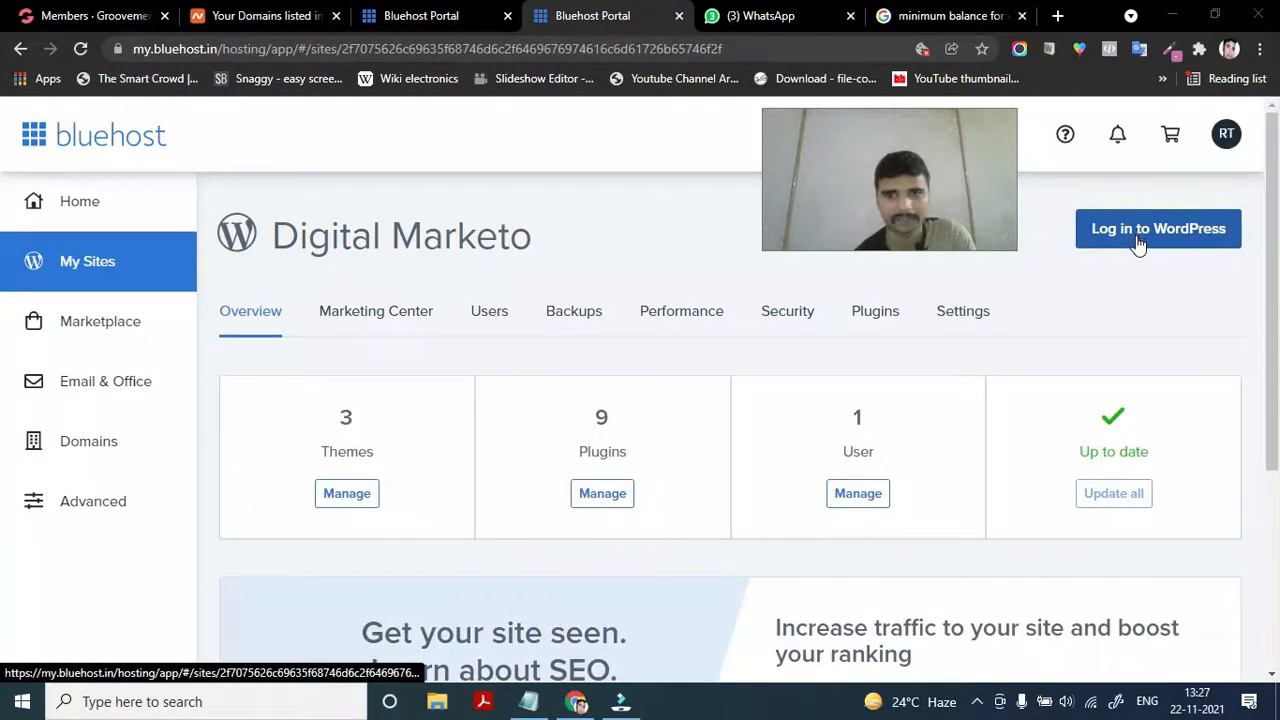
scroll(806, 480, "down", 2)
scroll(806, 480, "up", 2)
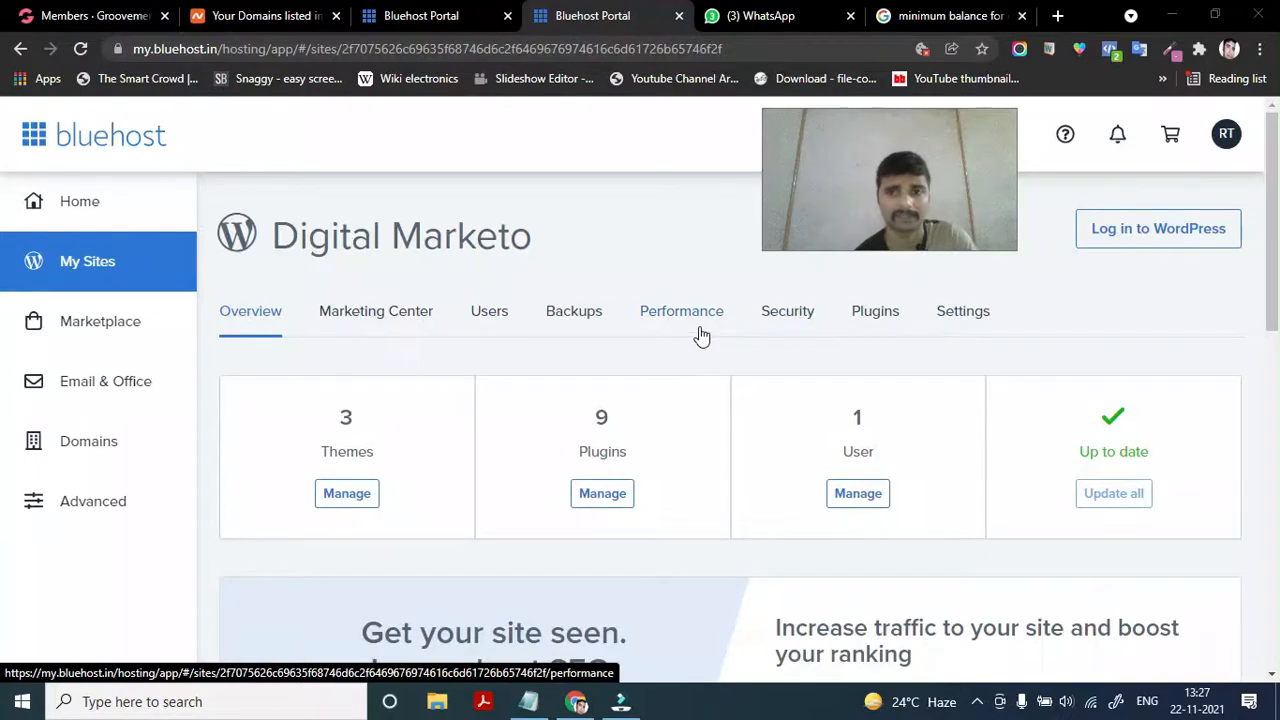
left_click(1114, 239)
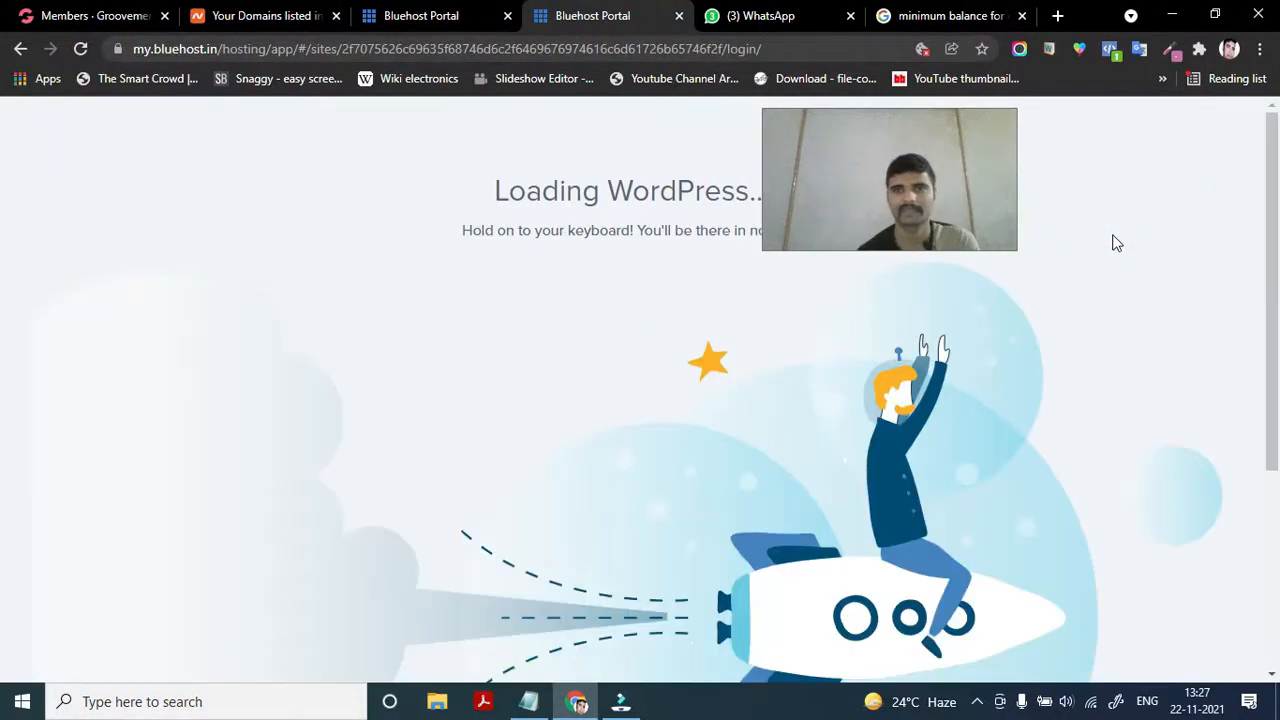
Wait for WordPress to load into the Digital Marketo admin's Bluehost Home page
left_click_drag(866, 193, 1094, 440)
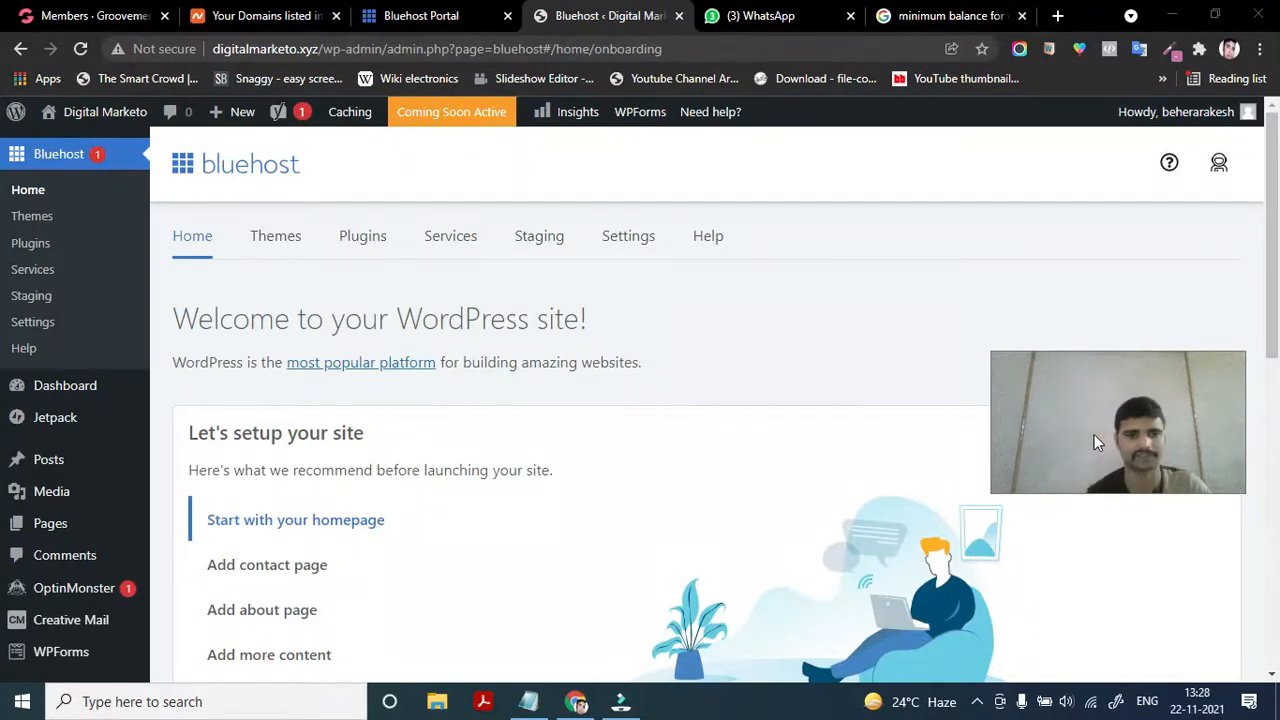
Review the Bluehost welcome page's setup steps and homepage customization options for digitalmarketo.xyz
scroll(447, 551, "down", 1)
scroll(447, 551, "up", 1)
left_click_drag(1141, 440, 1187, 621)
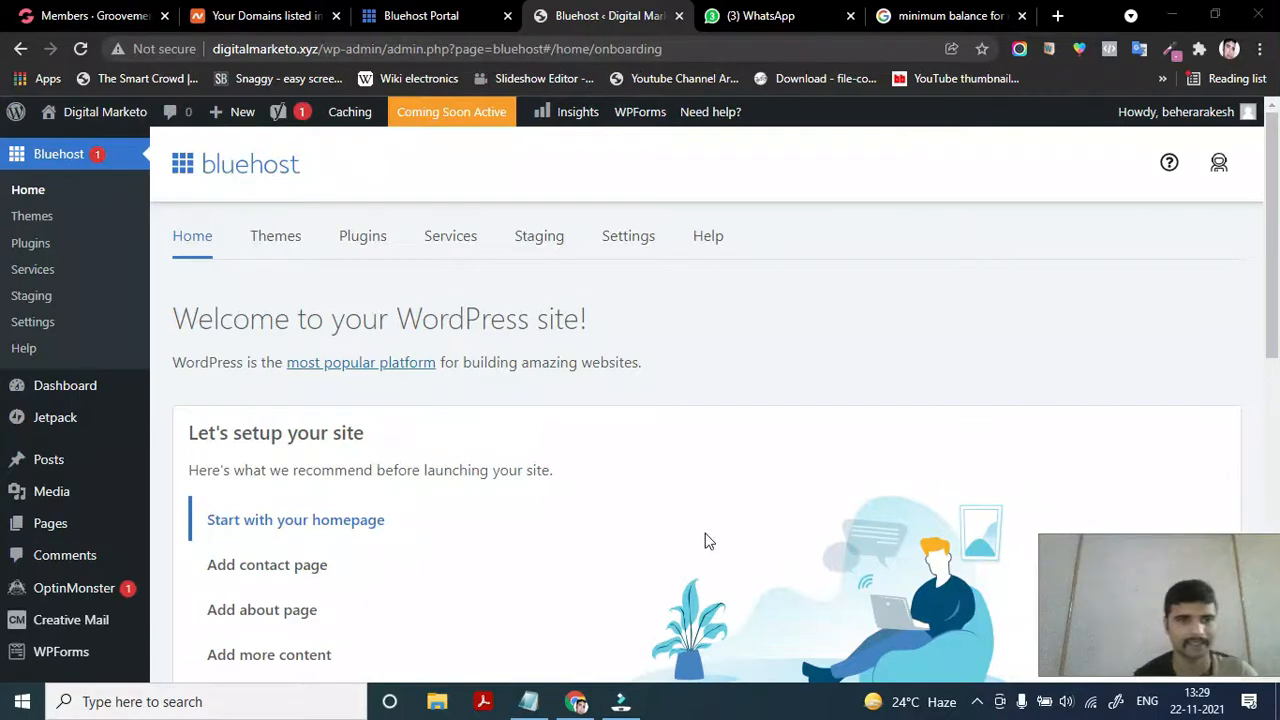
scroll(414, 594, "down", 7)
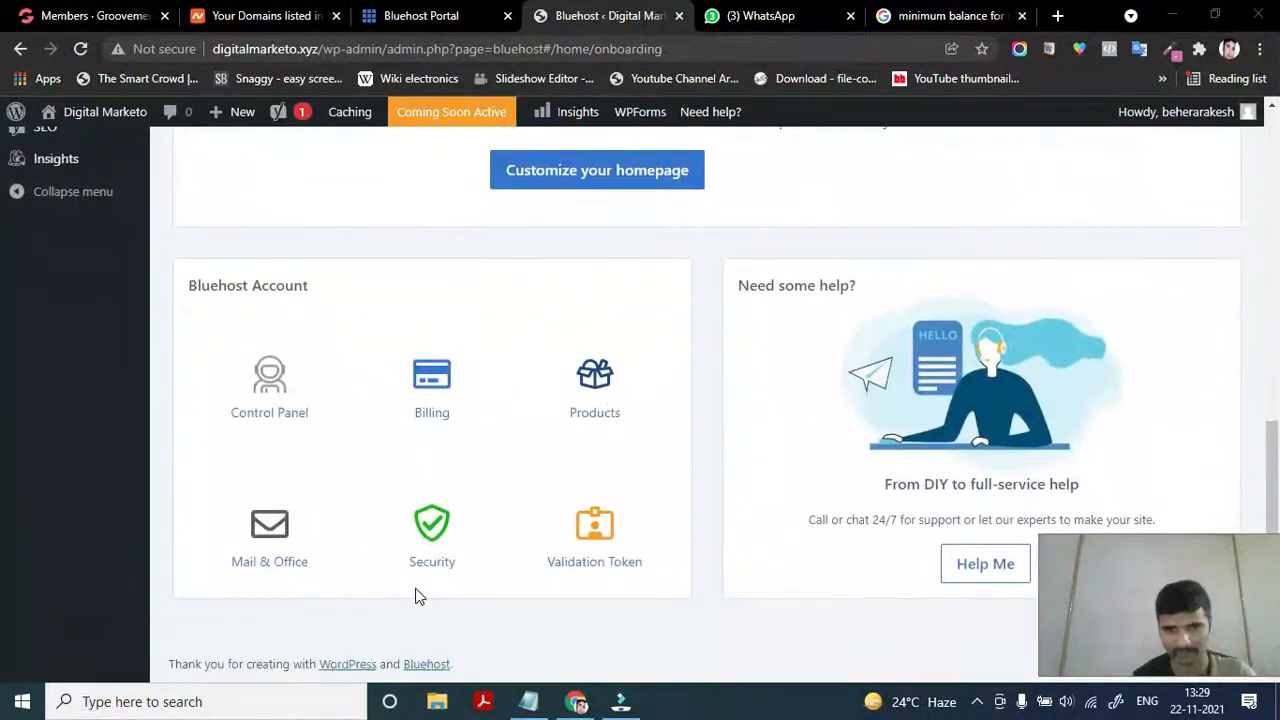
scroll(418, 596, "up", 7)
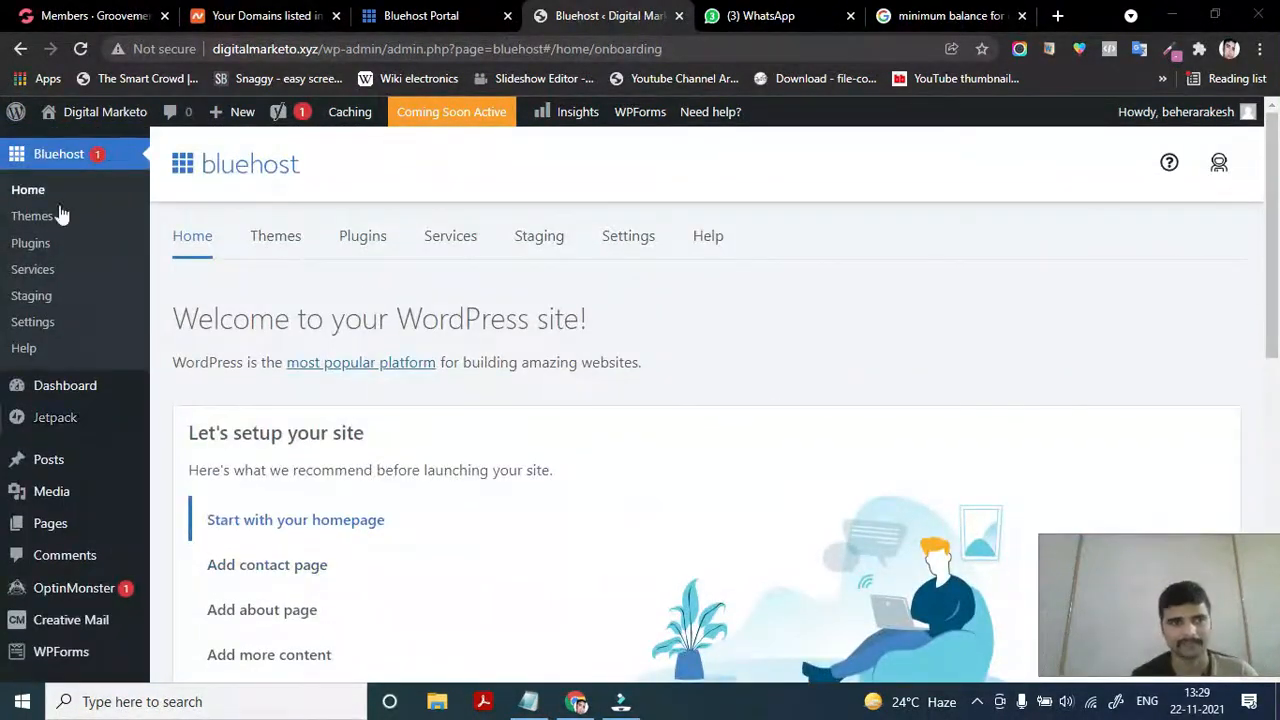
scroll(68, 590, "down", 2)
scroll(73, 594, "down", 1)
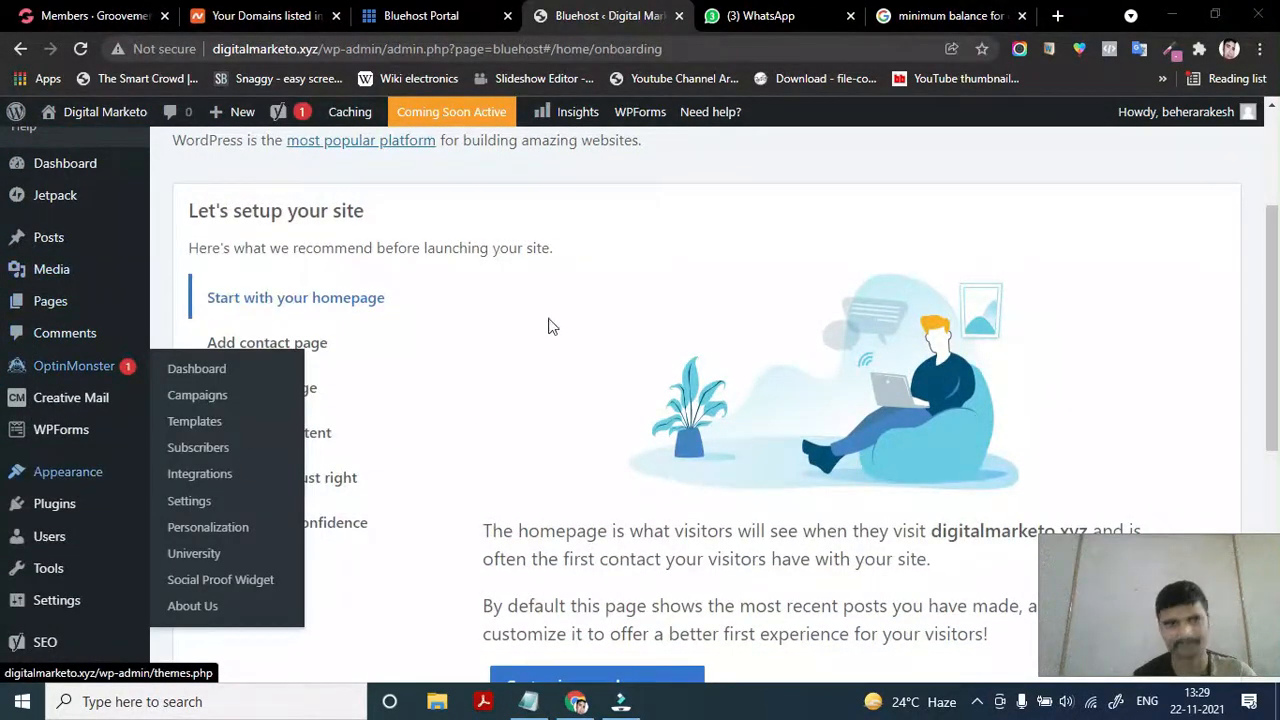
scroll(40, 215, "up", 3)
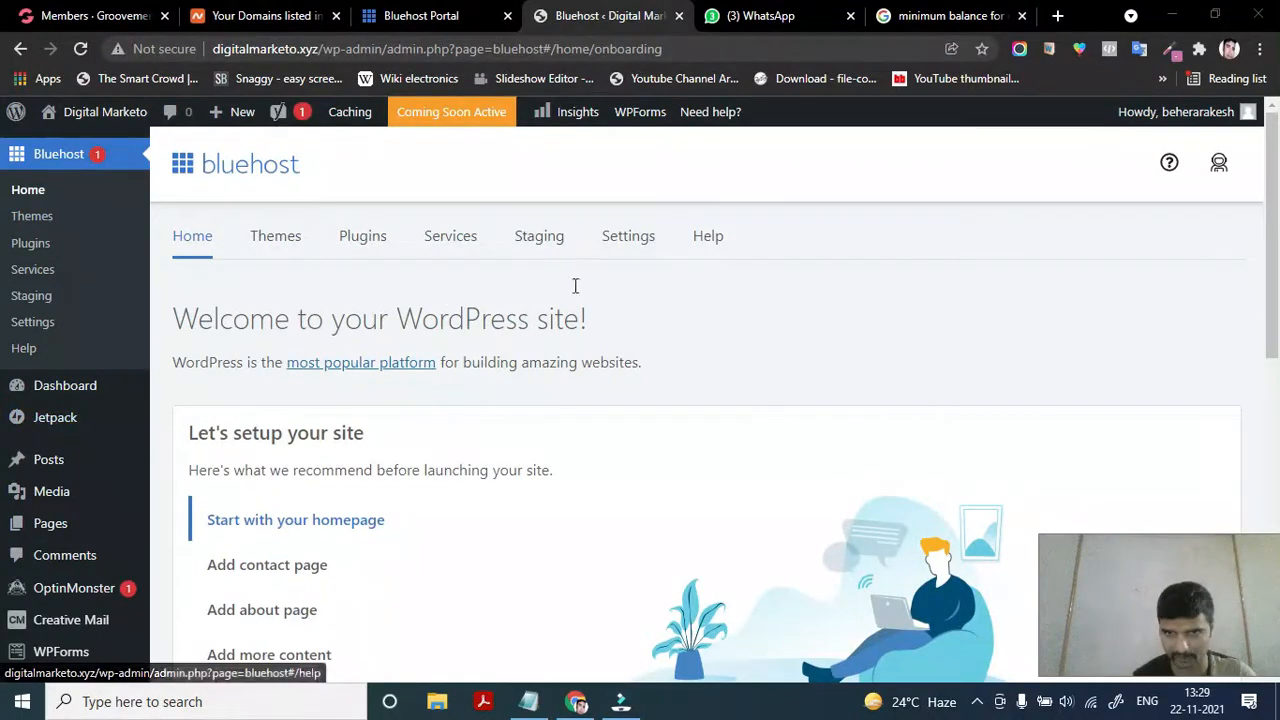
scroll(605, 563, "down", 2)
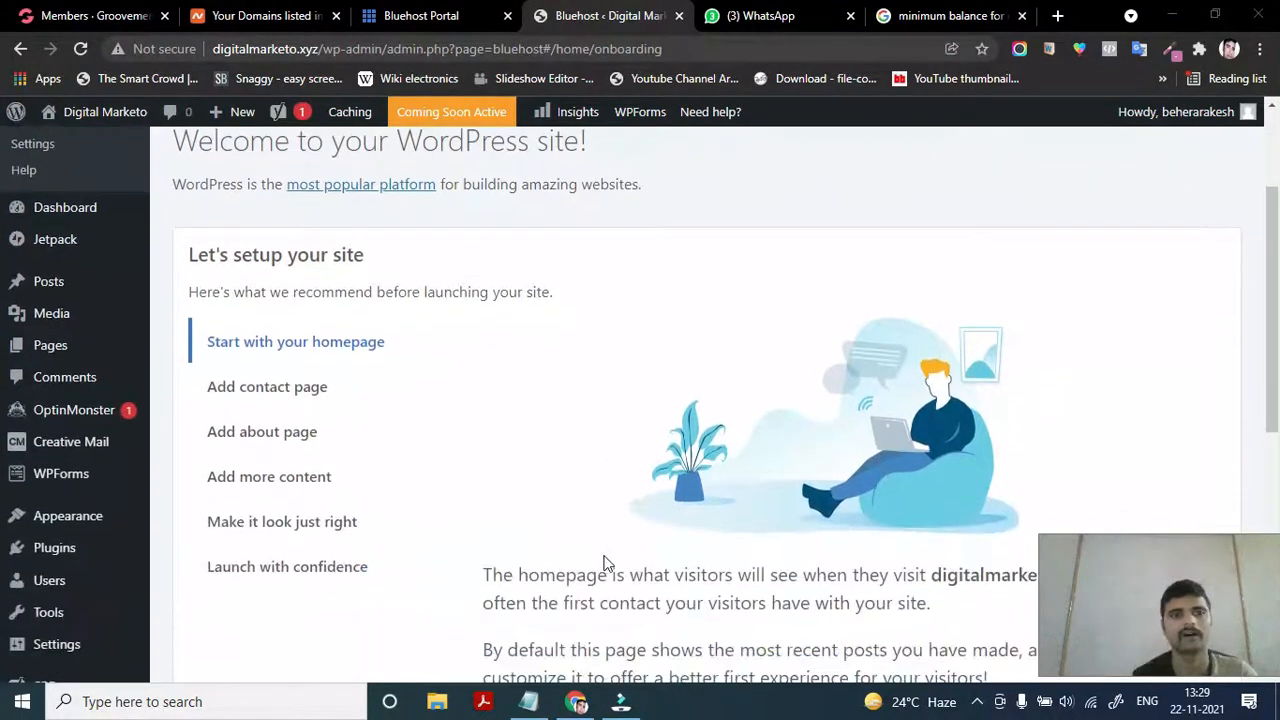
scroll(320, 380, "up", 2)
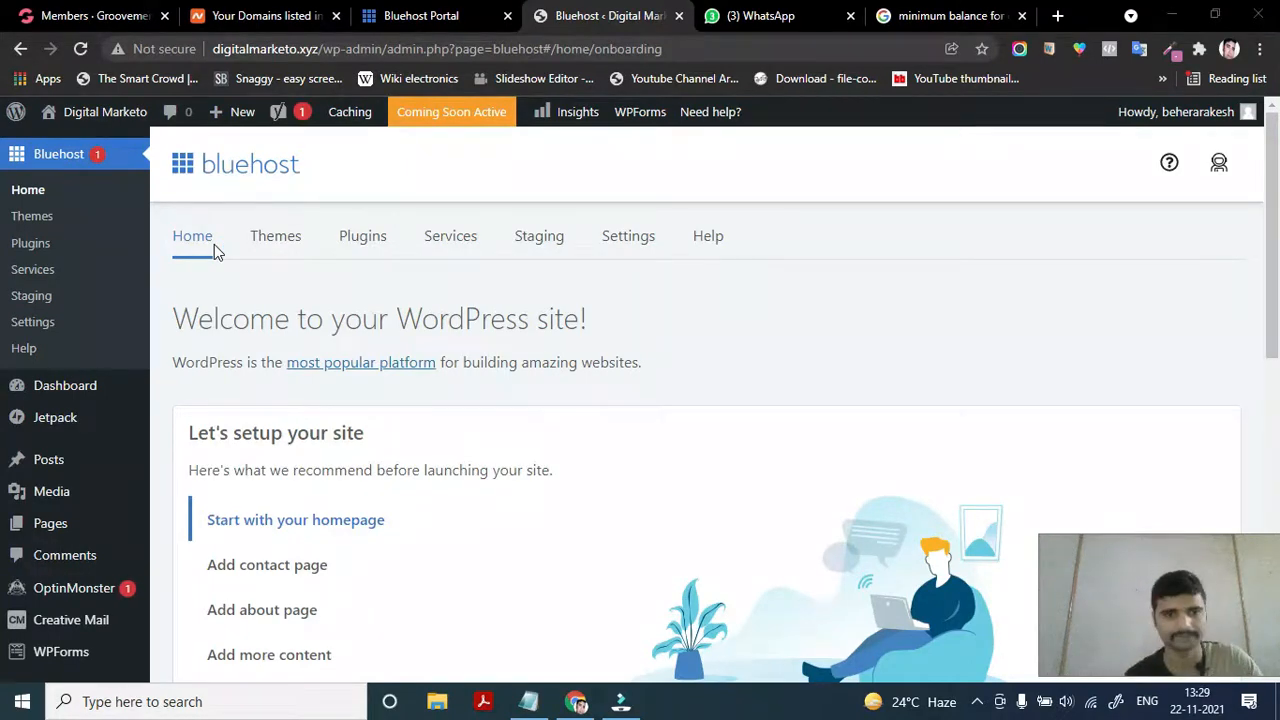
Check the Bluehost Account links such as Billing, then bring the Google search tab forward
scroll(214, 249, "down", 2)
scroll(231, 361, "down", 3)
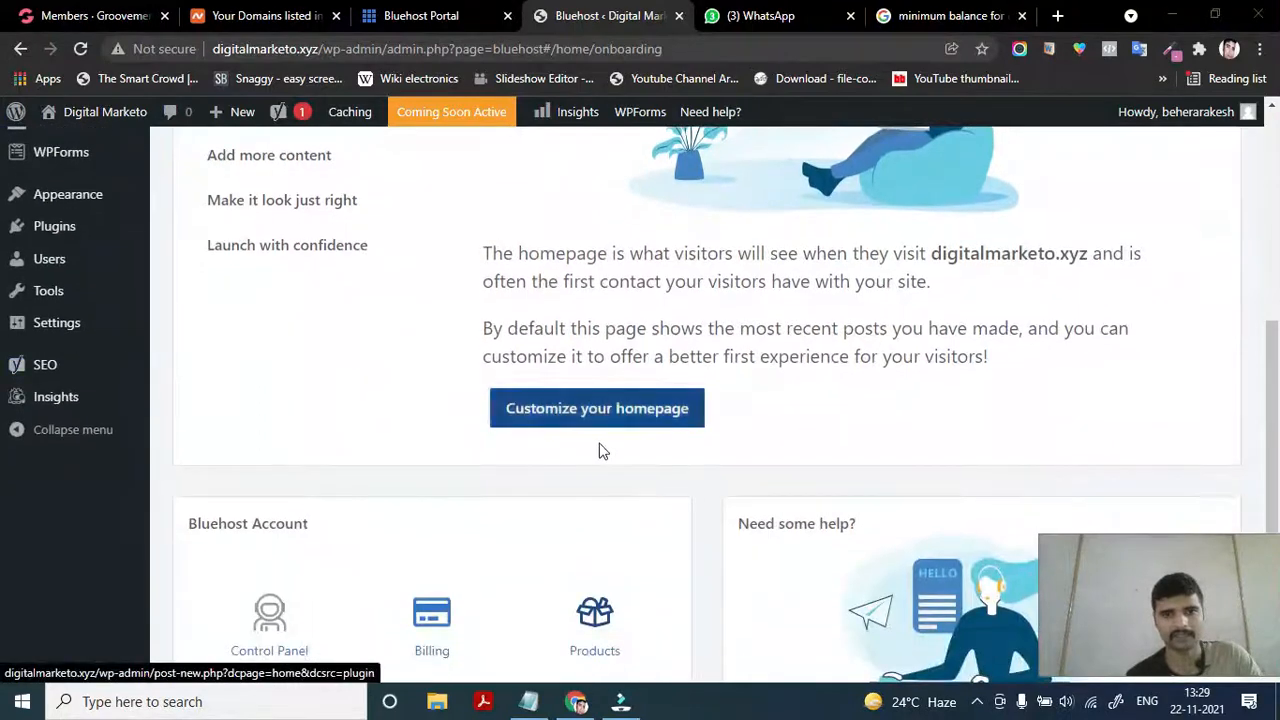
scroll(386, 497, "down", 3)
scroll(386, 497, "up", 3)
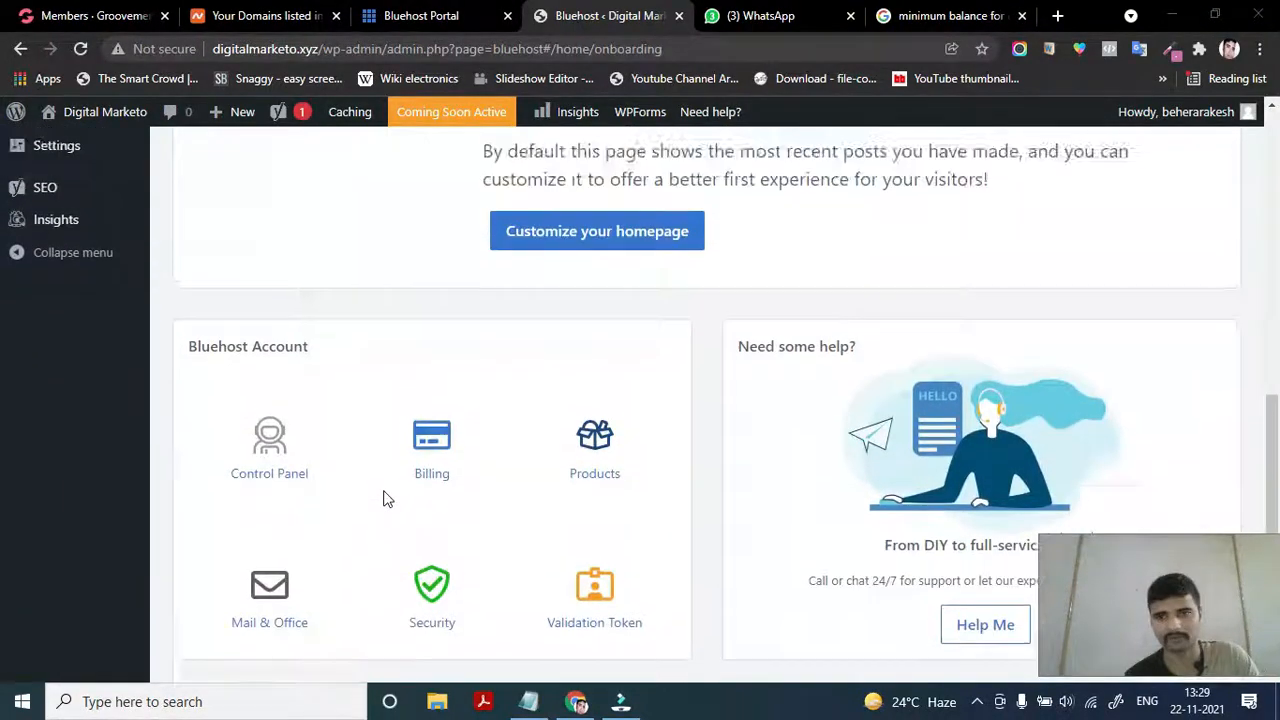
left_click(930, 17)
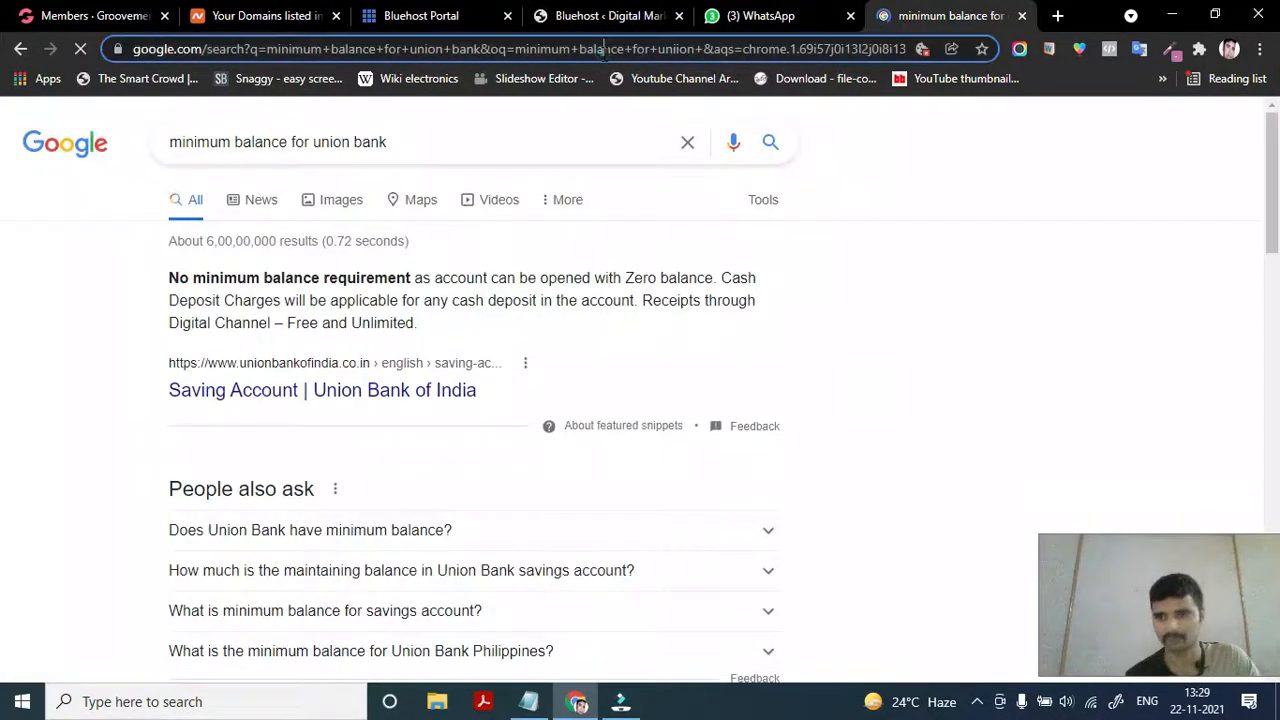
Replace the Google tab's address with digitalmarketo.xyz and load the live site
left_click(604, 52)
key("BackSpace")
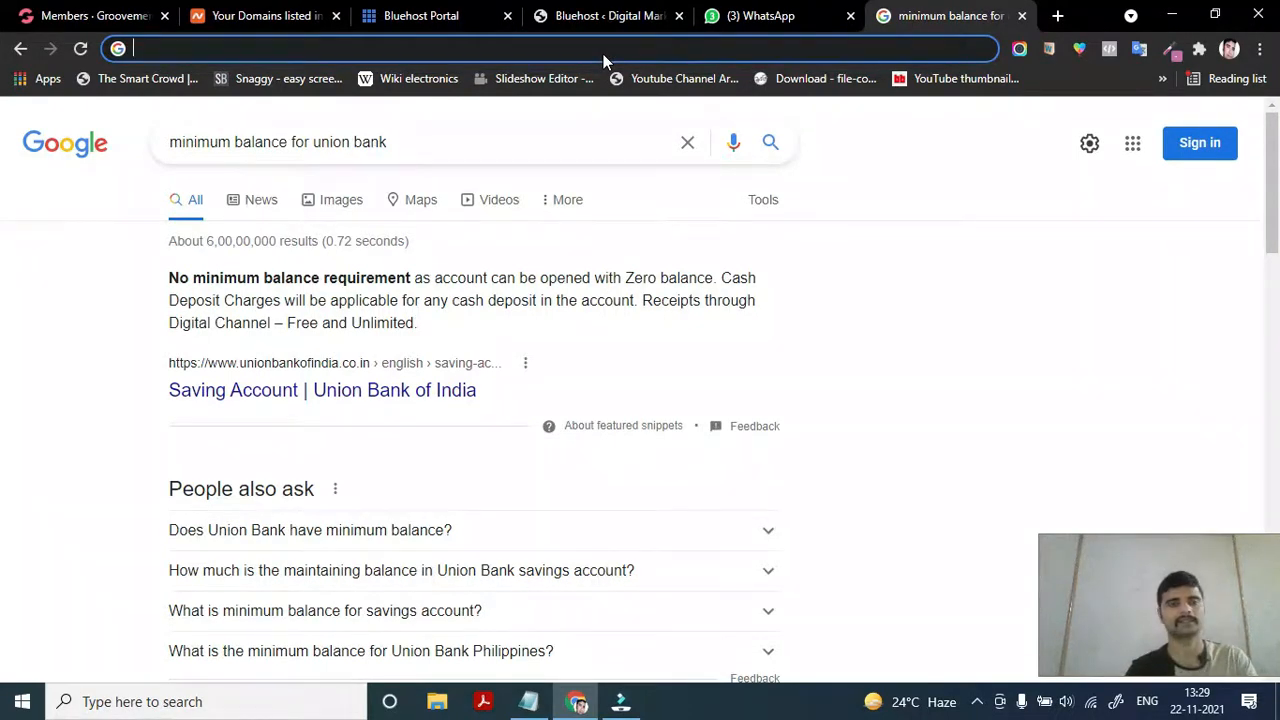
type("digi")
key("Return")
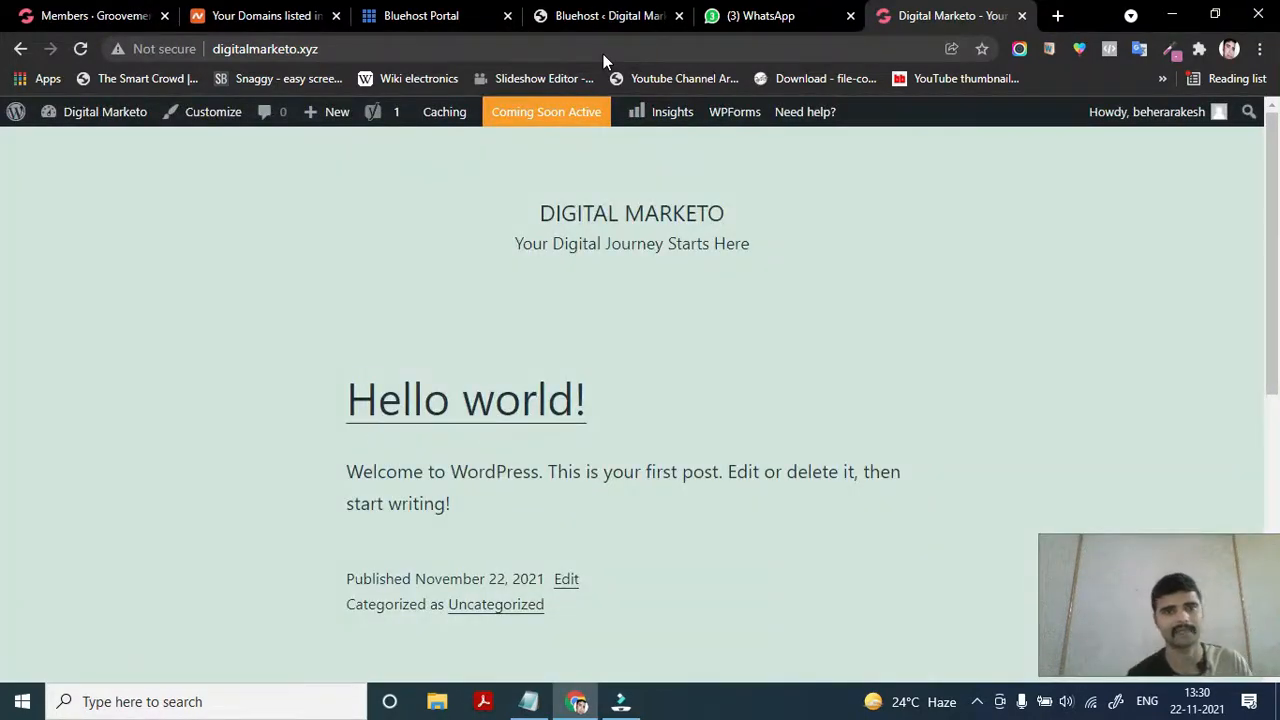
Inspect the live front page's DIGITAL MARKETO title, tagline and Hello world! post
scroll(576, 444, "down", 3)
scroll(576, 444, "down", 3)
scroll(576, 444, "up", 6)
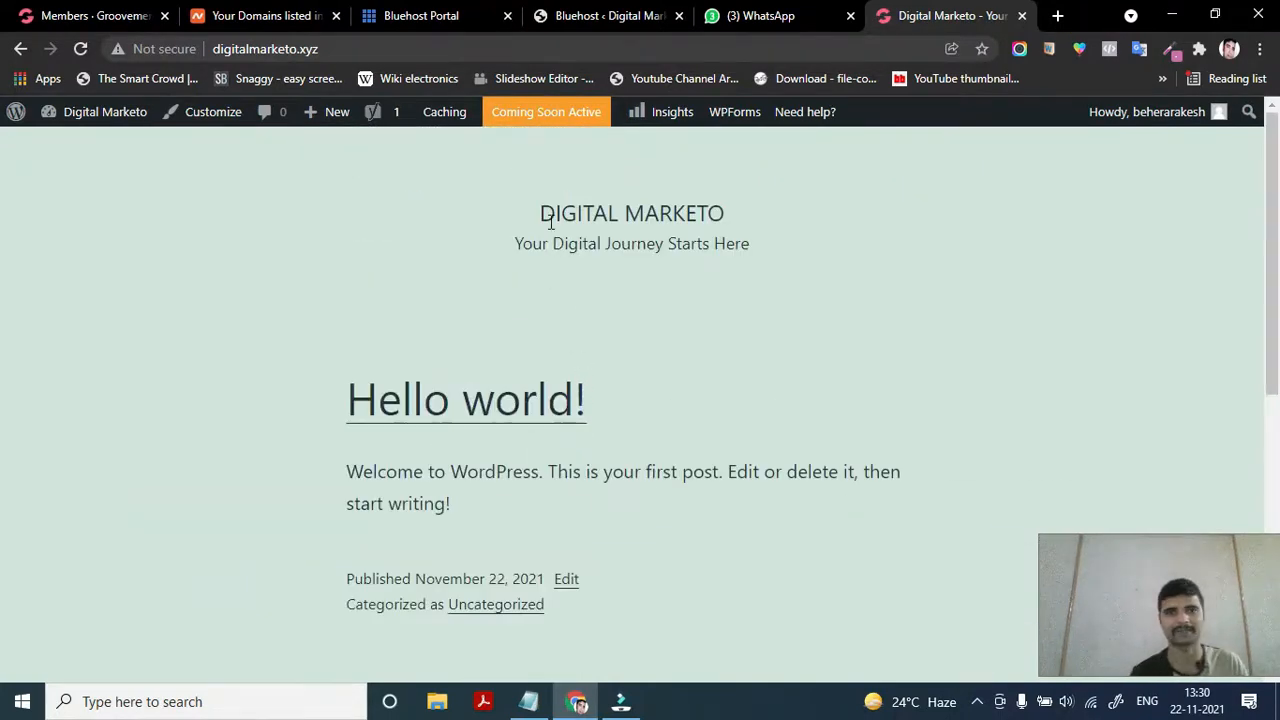
left_click_drag(540, 216, 770, 242)
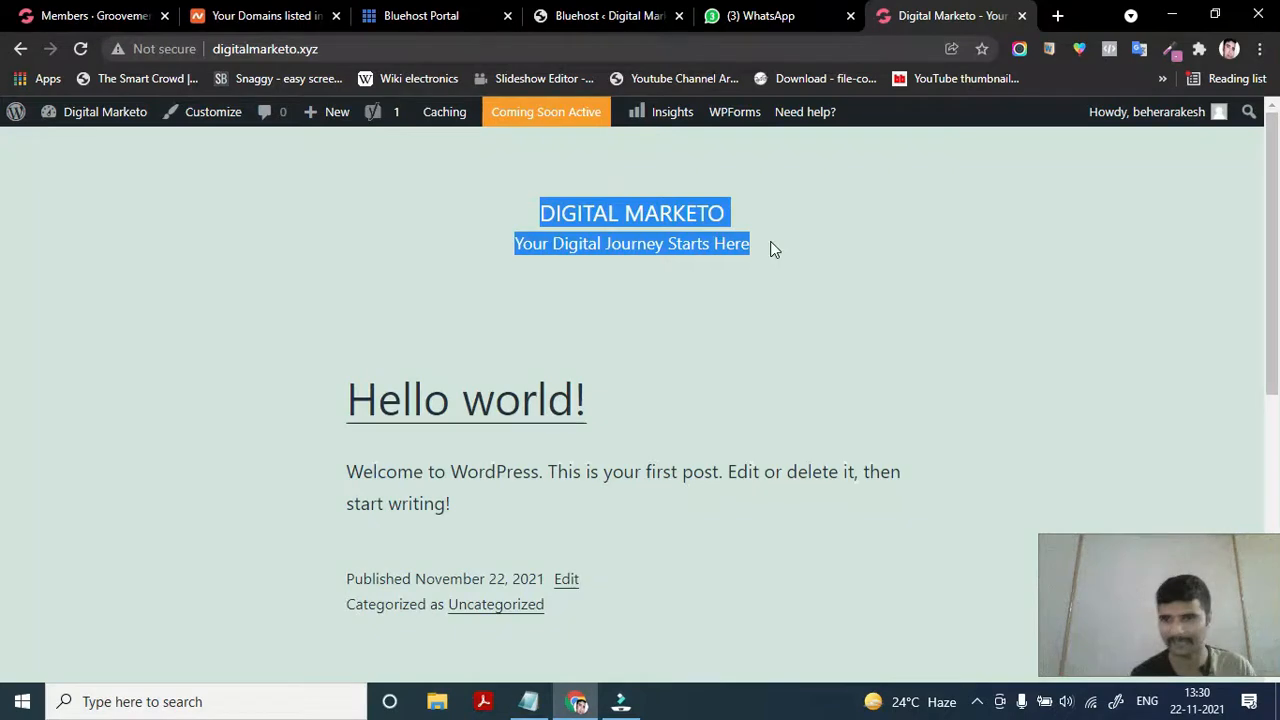
left_click(350, 292)
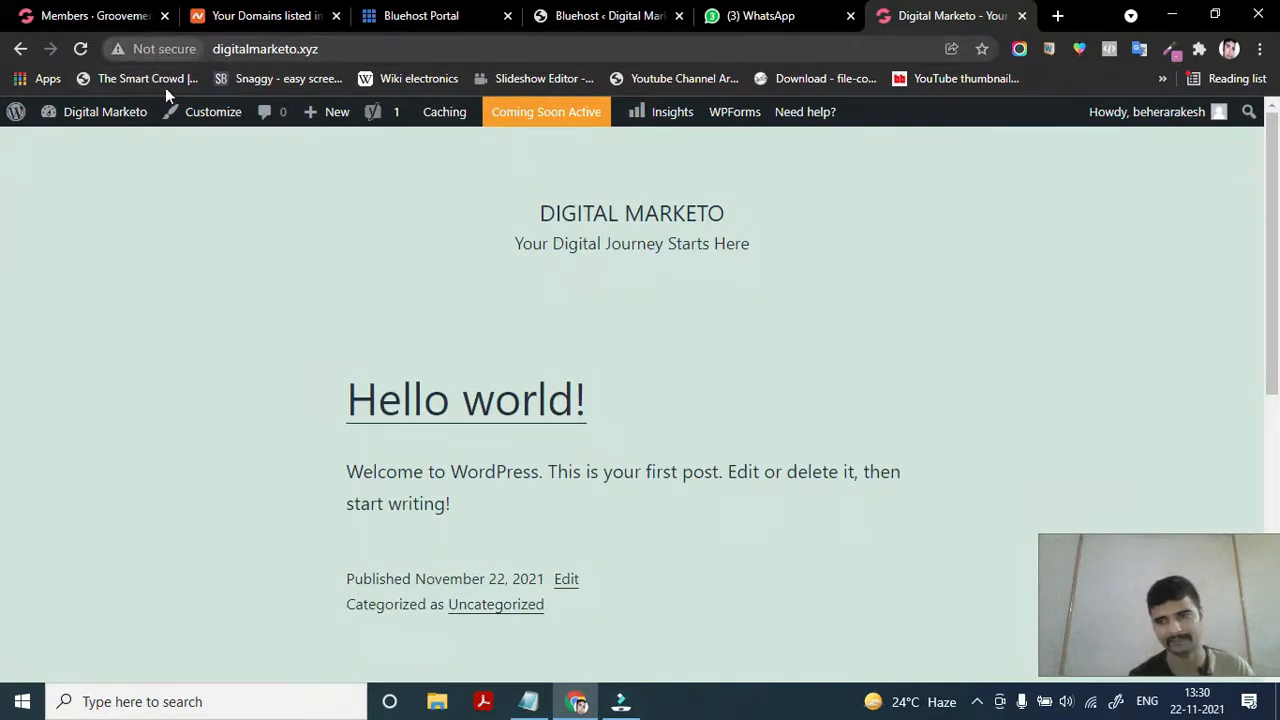
Glance at the Bluehost admin and domains tabs, then return to the Digital Marketo front page
left_click(612, 14)
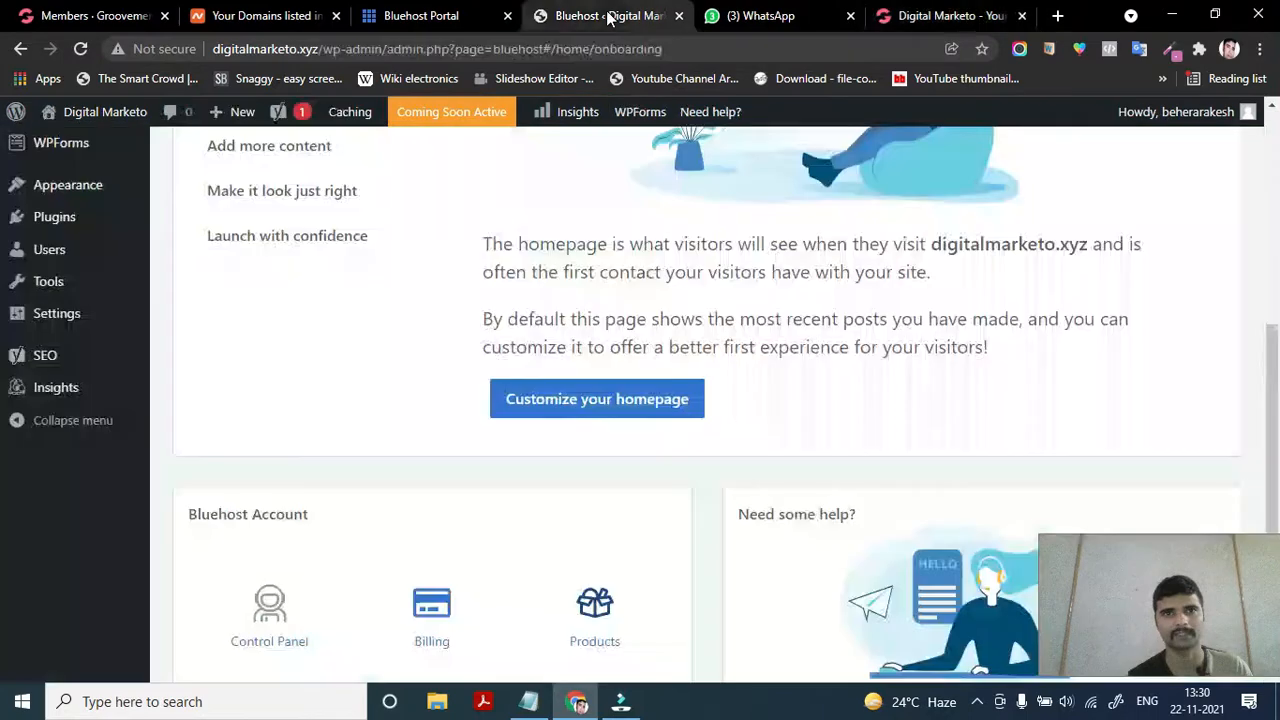
left_click(450, 18)
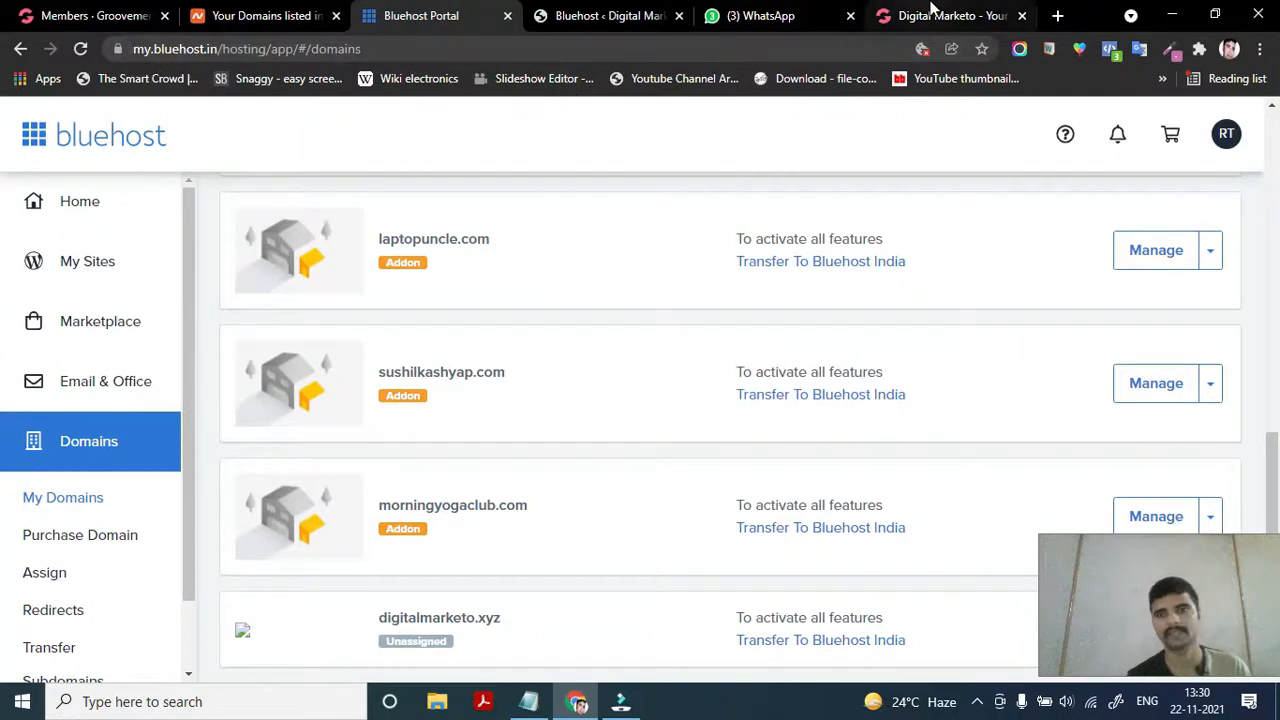
left_click(931, 12)
scroll(575, 415, "down", 5)
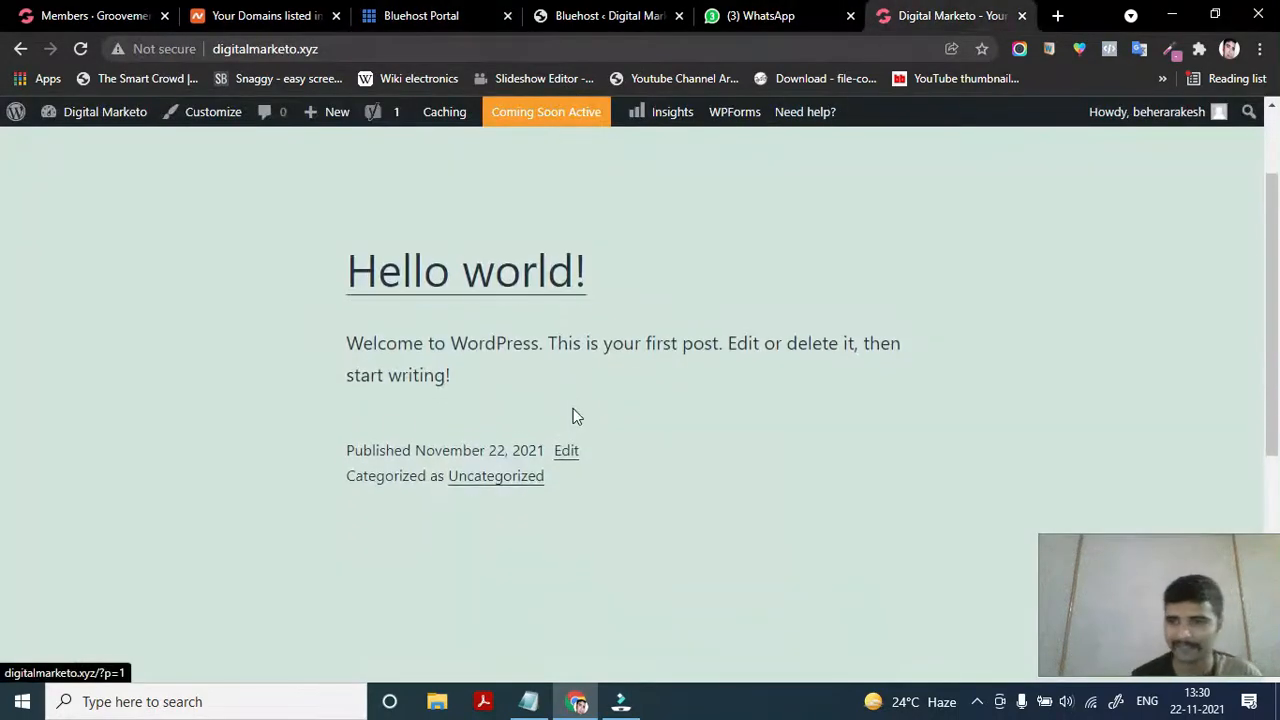
scroll(575, 415, "up", 6)
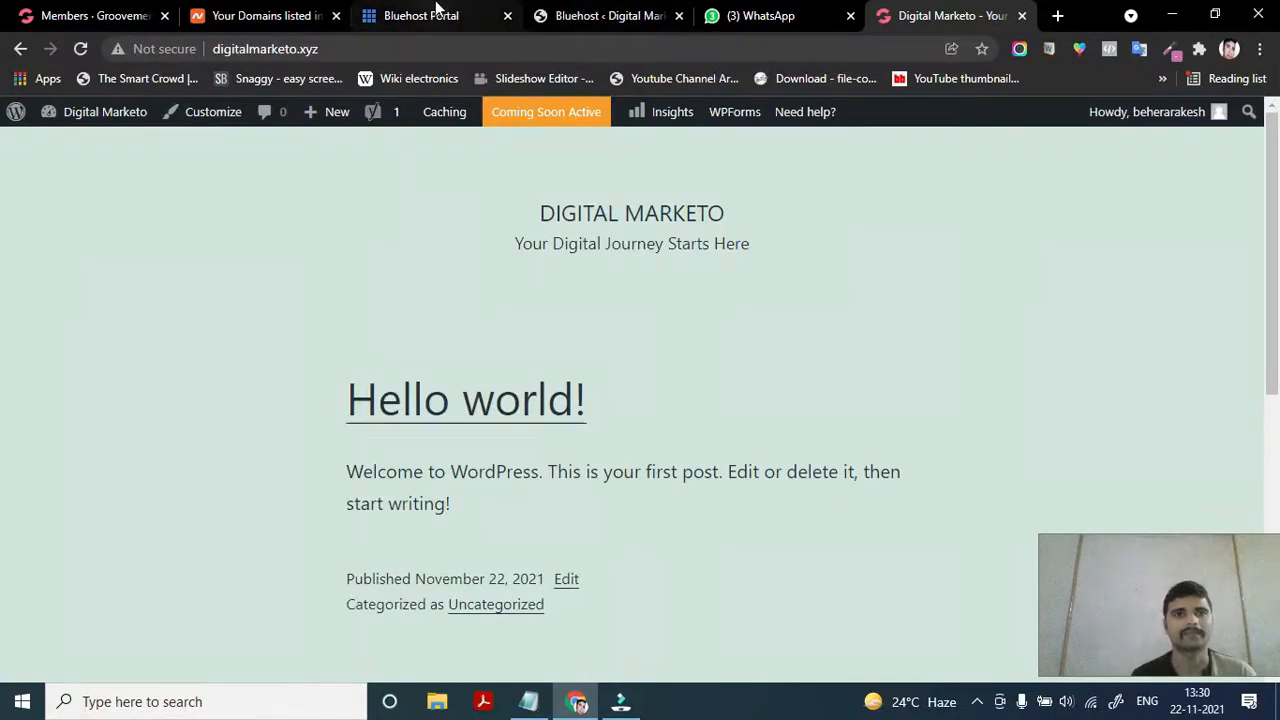
Return to the WordPress admin tab and look over the Bluehost welcome page and sidebar menus
left_click(605, 15)
scroll(433, 290, "up", 5)
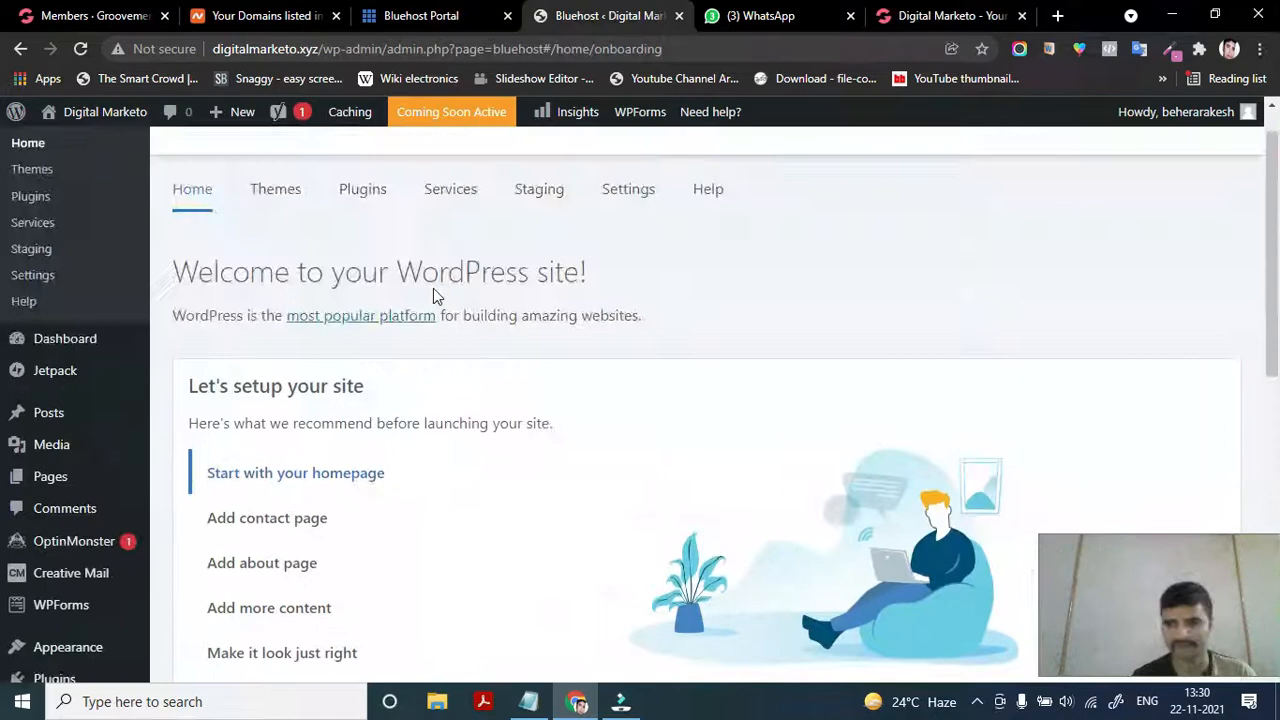
scroll(433, 293, "up", 1)
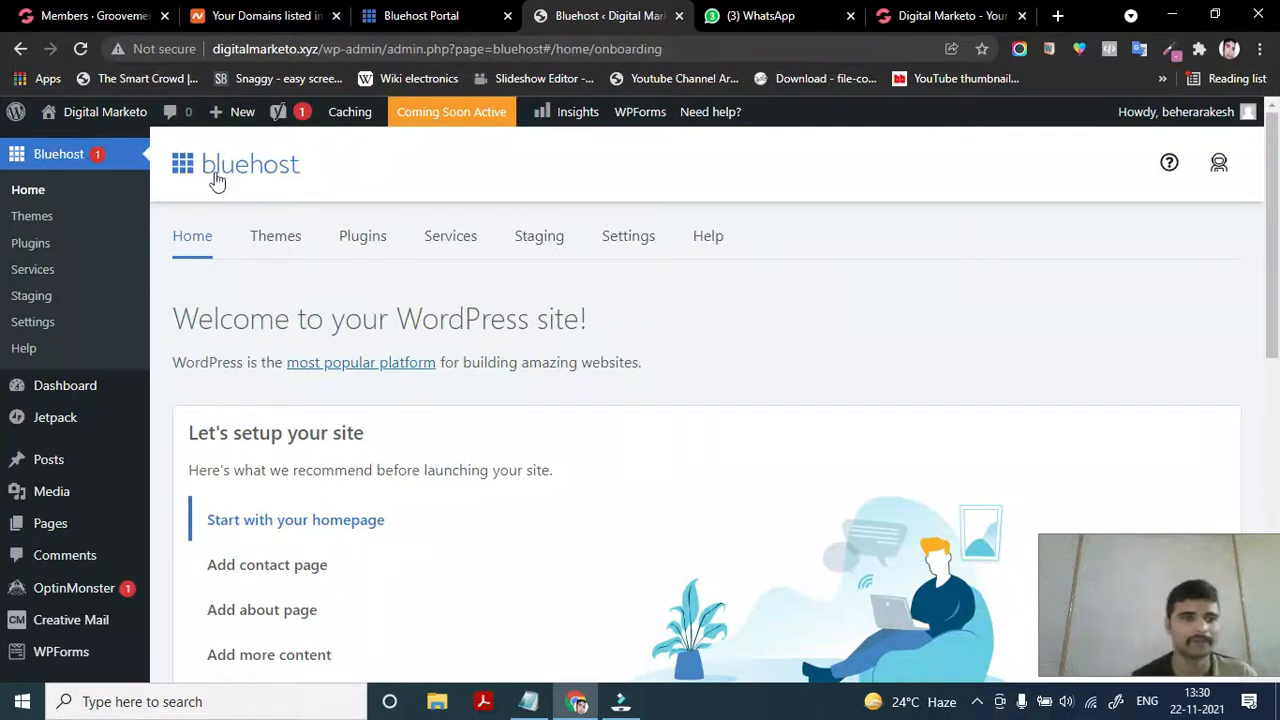
scroll(57, 512, "down", 2)
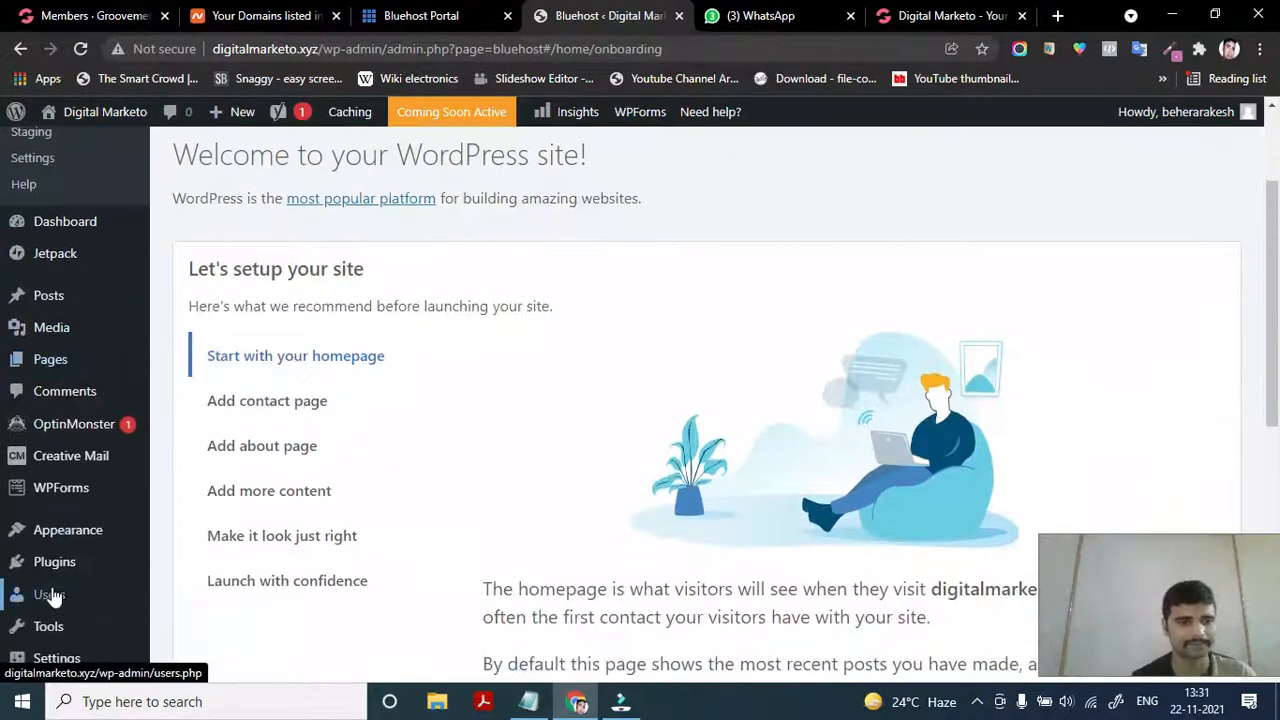
scroll(50, 590, "down", 1)
mouse_move(75, 408)
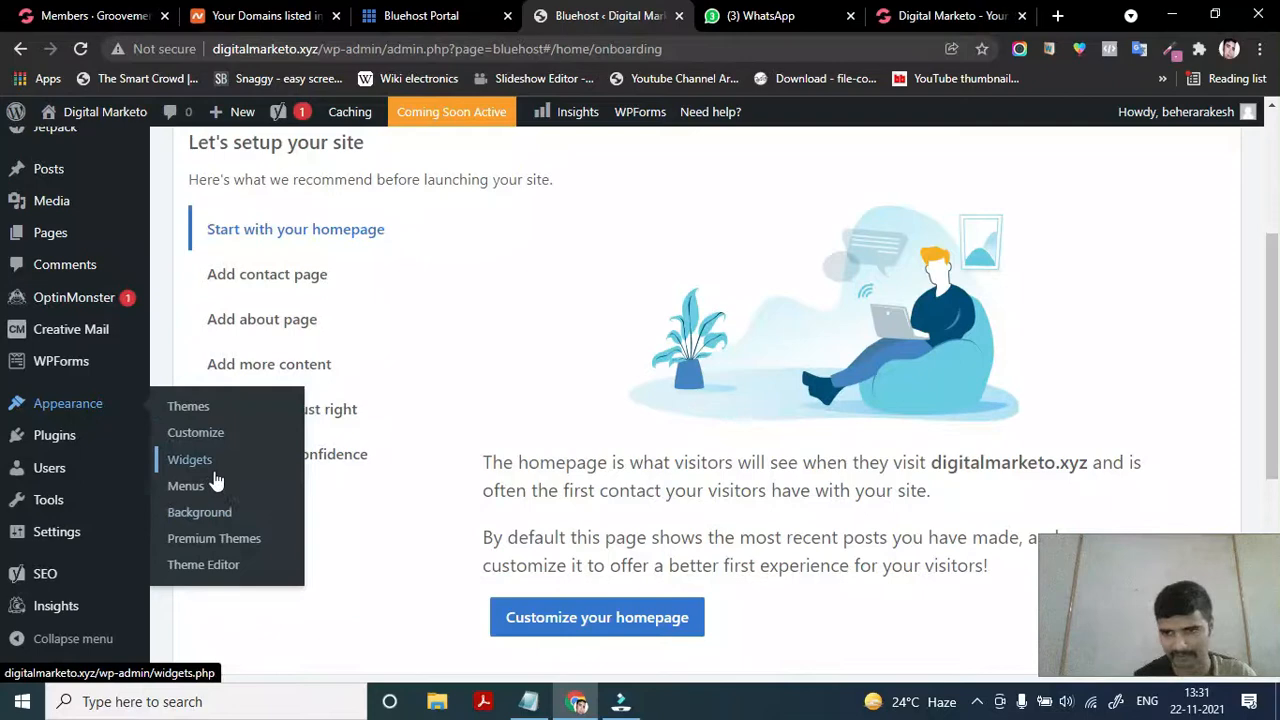
scroll(25, 290, "up", 3)
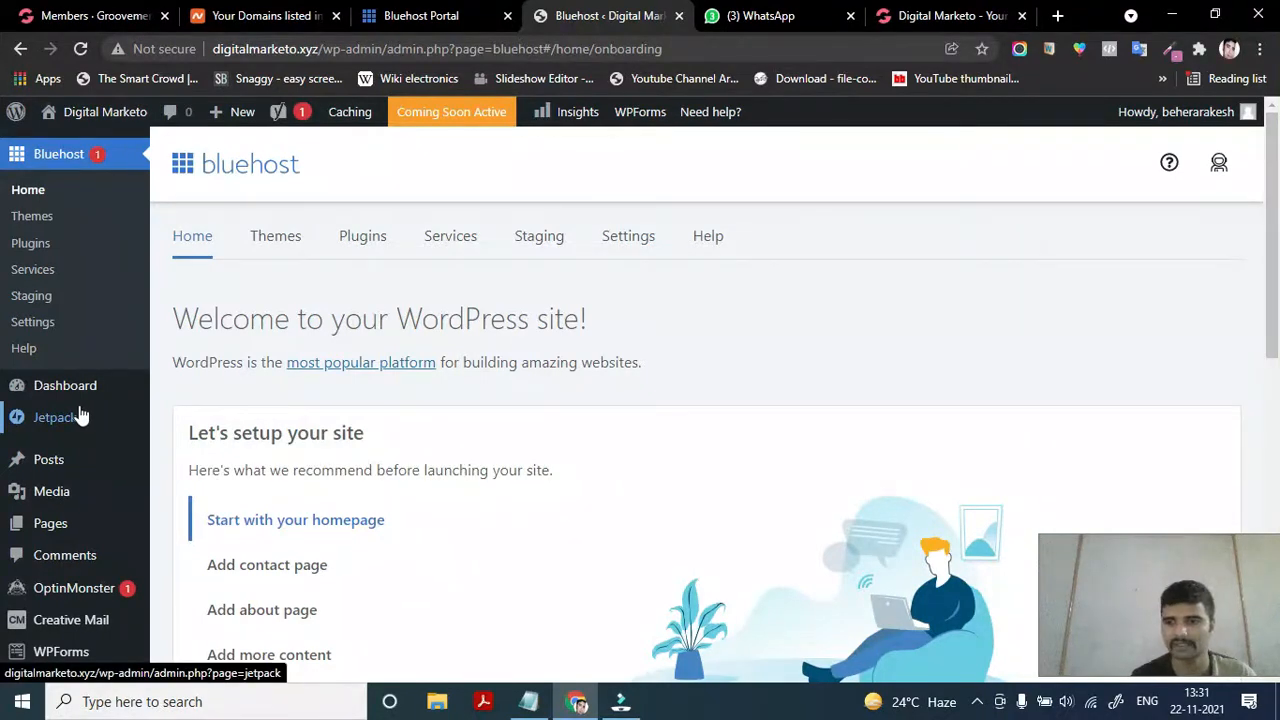
scroll(81, 416, "down", 1)
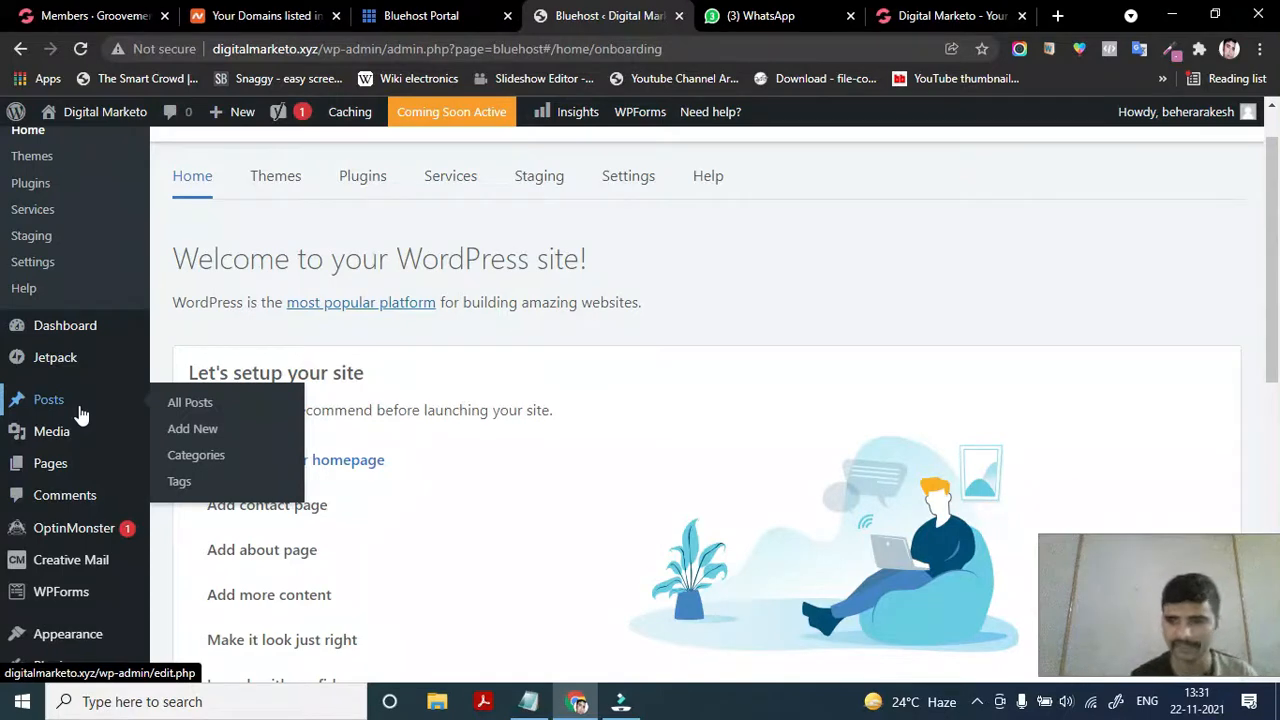
mouse_move(66, 340)
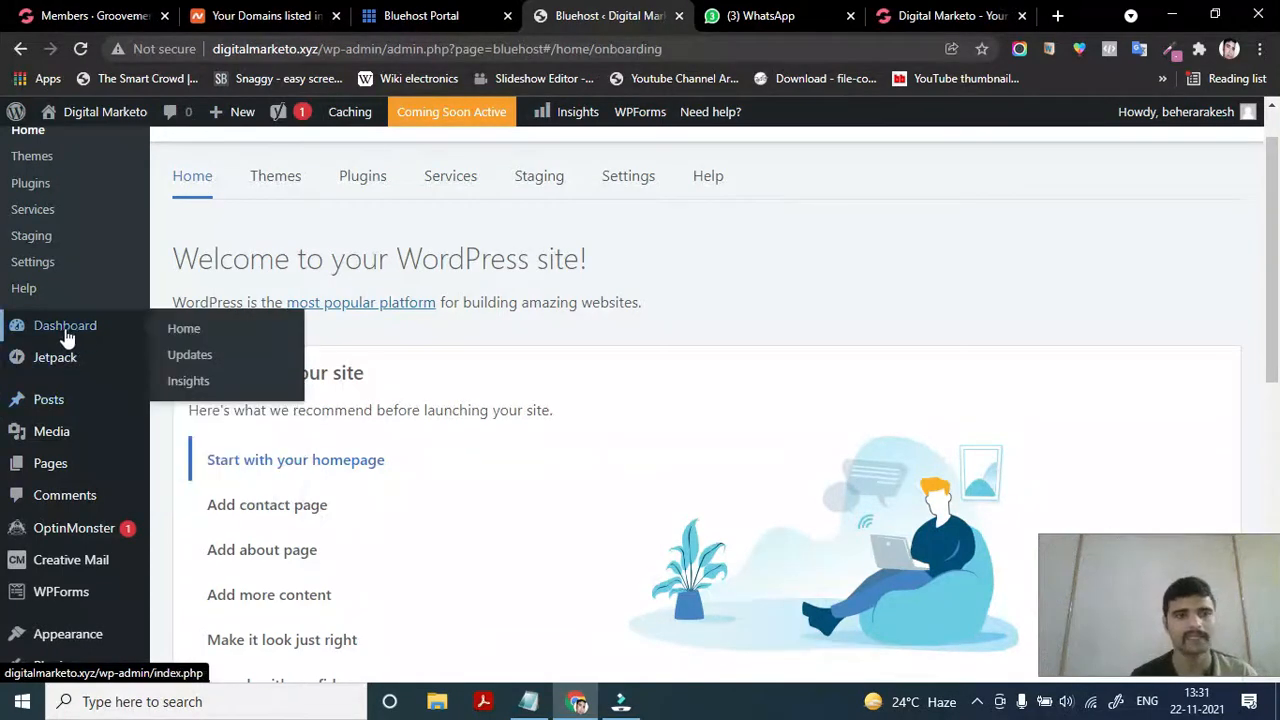
Open Dashboard > Home and scroll through its notices
left_click(187, 334)
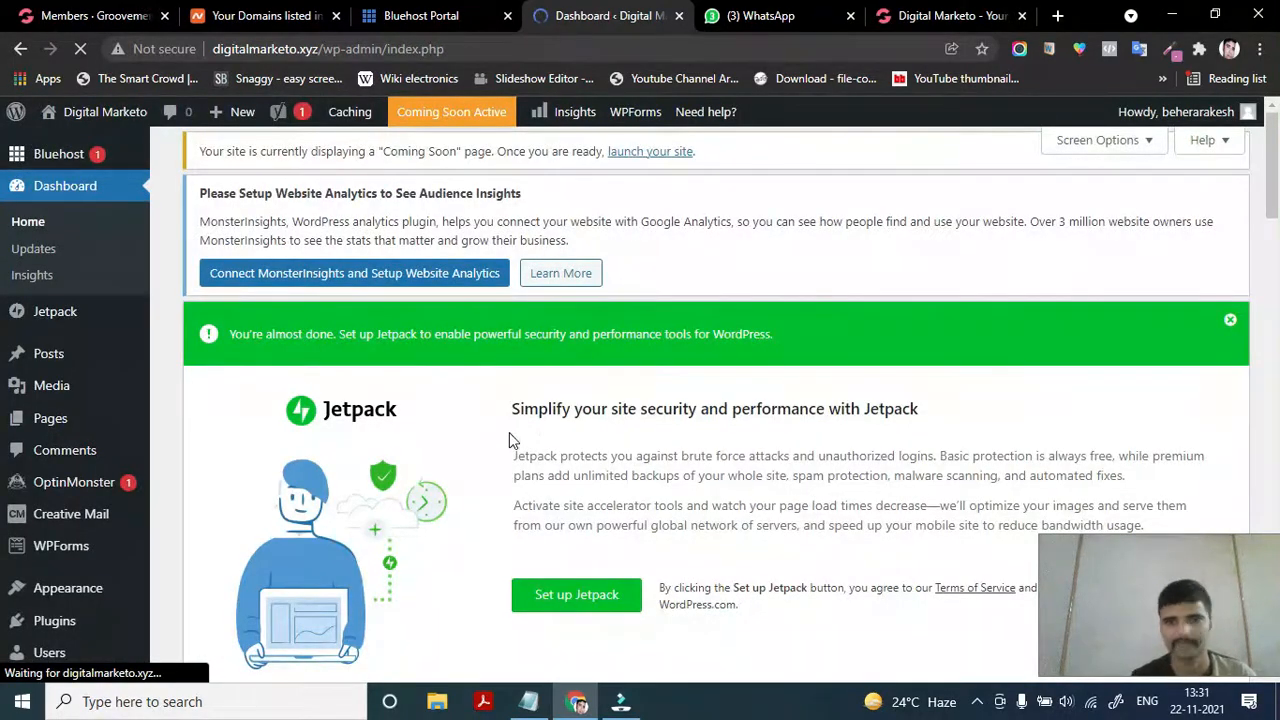
scroll(510, 437, "down", 10)
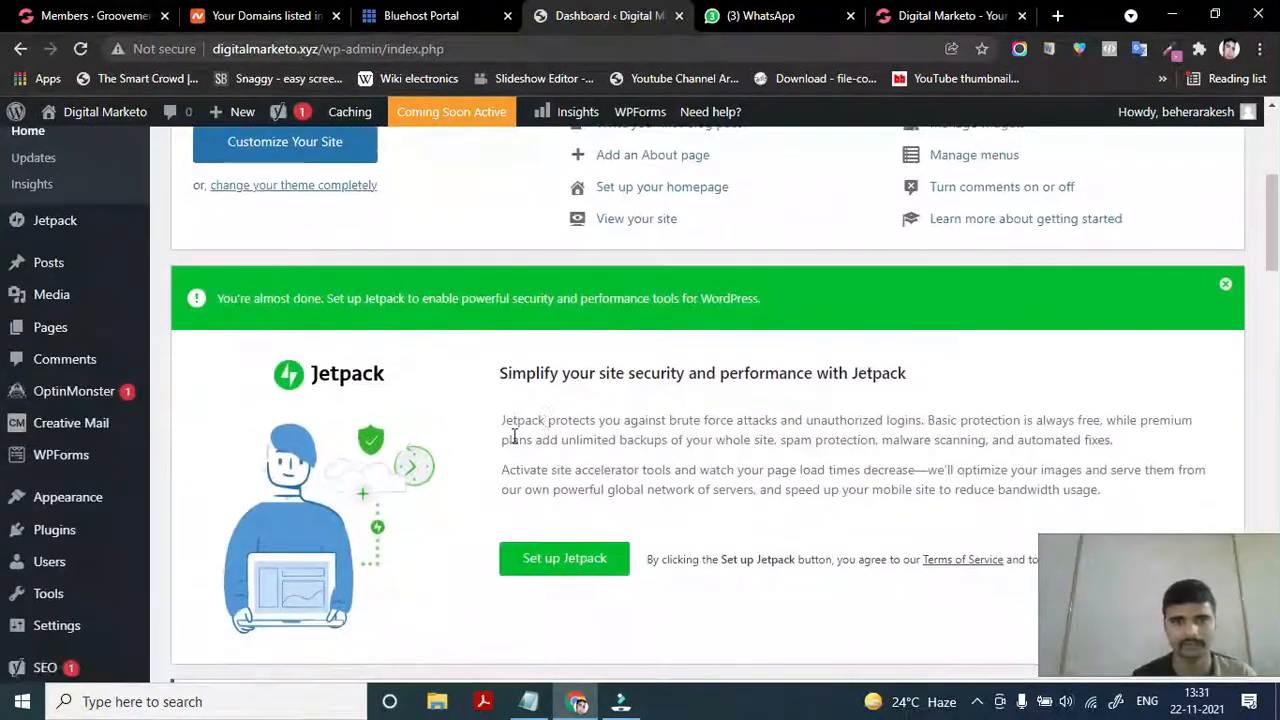
scroll(610, 400, "down", 1)
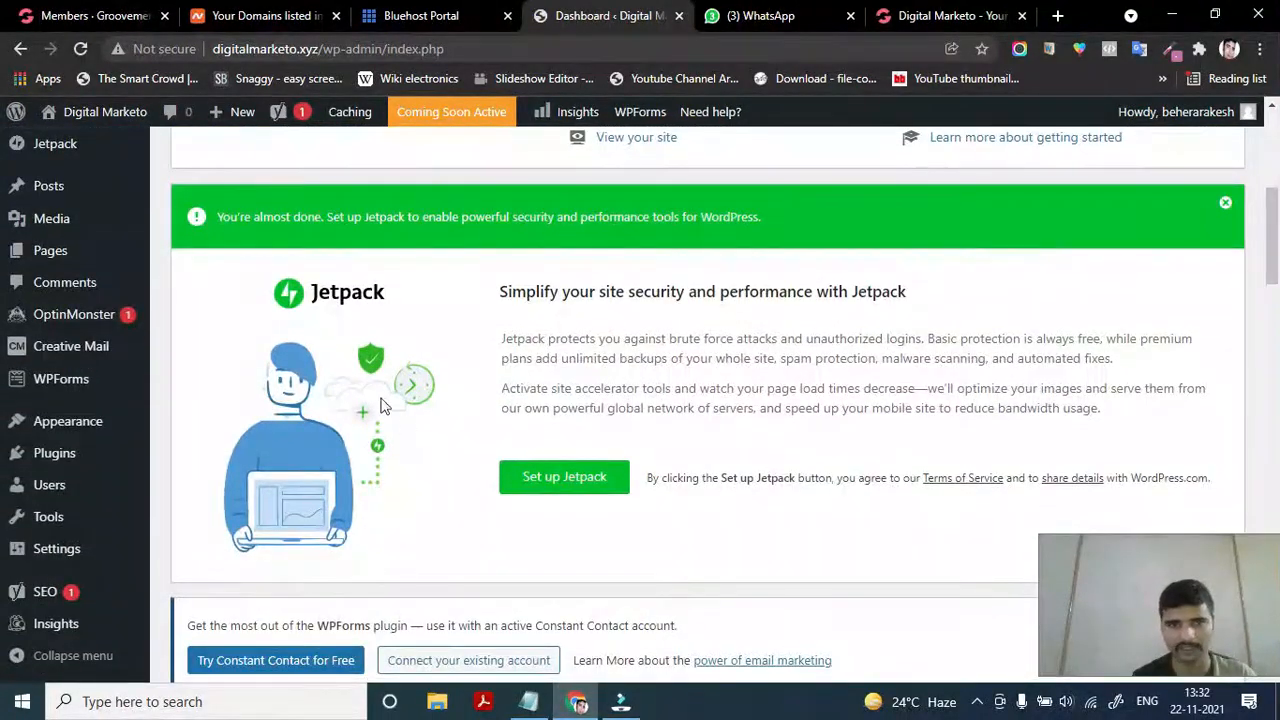
scroll(685, 387, "up", 1)
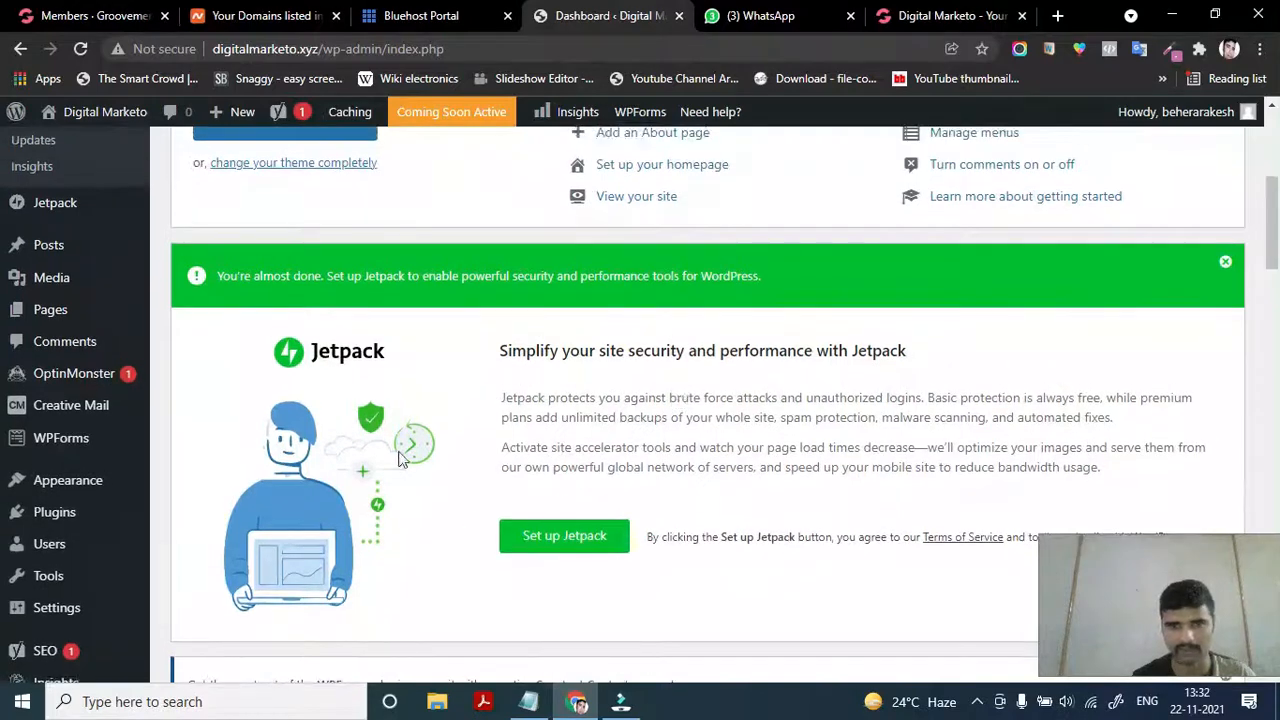
Dismiss the Jetpack setup and WPForms Constant Contact notices
left_click(1225, 262)
scroll(886, 314, "up", 4)
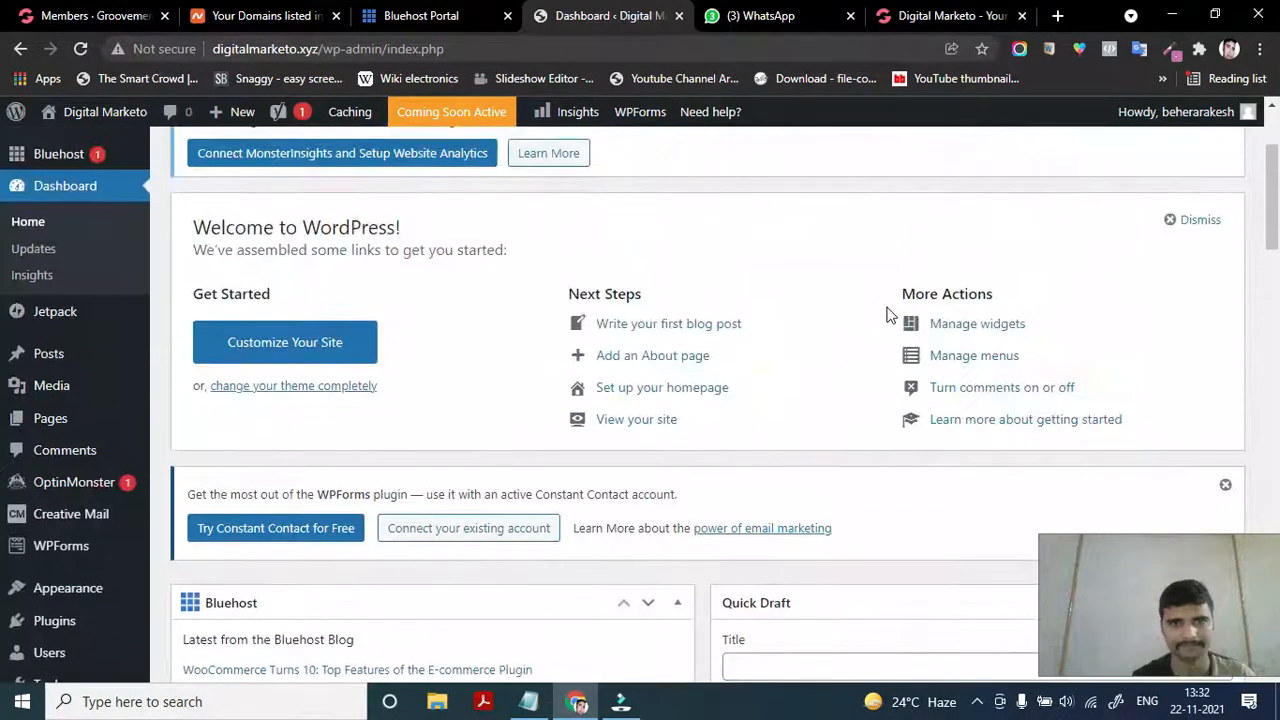
scroll(703, 527, "down", 2)
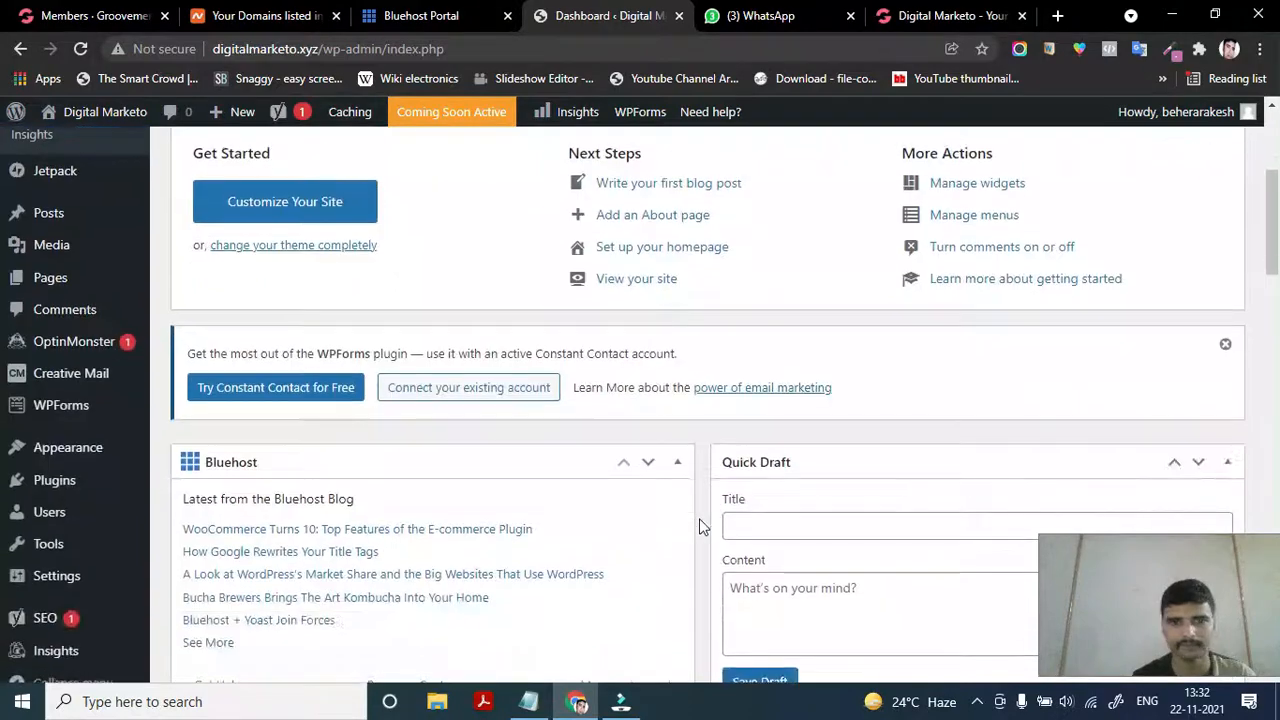
left_click(1225, 344)
scroll(931, 360, "up", 5)
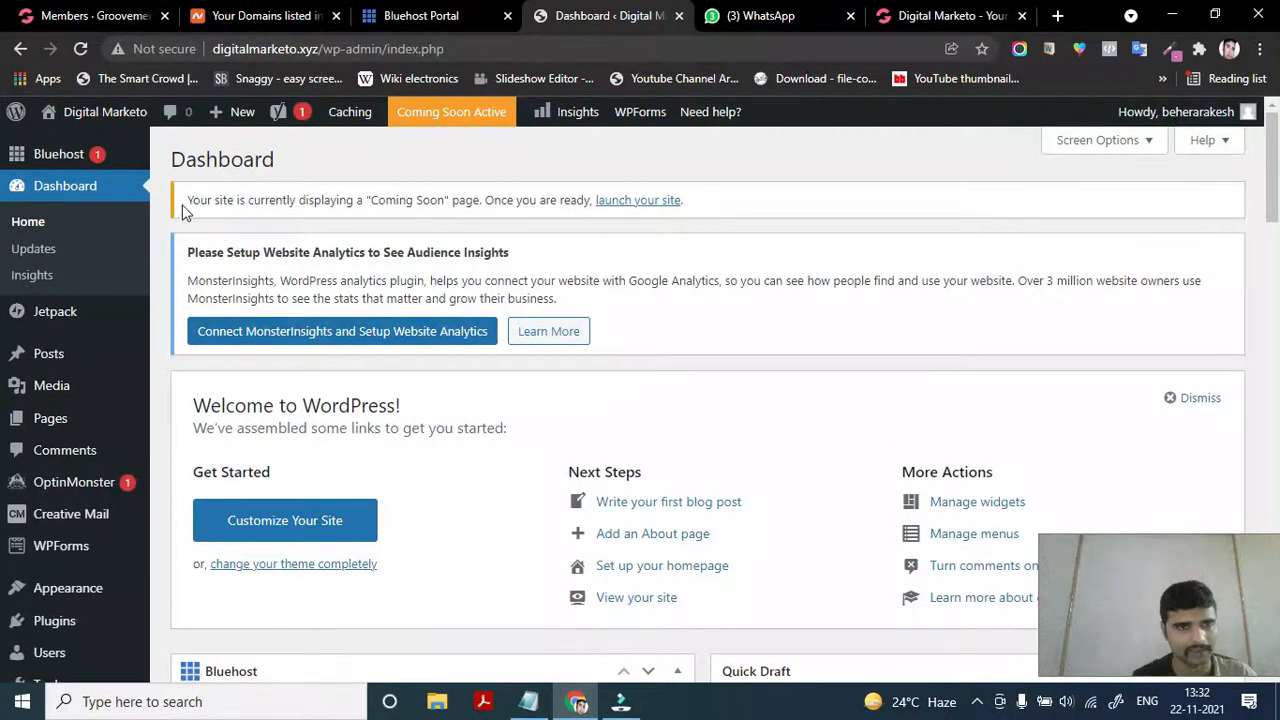
left_click_drag(184, 201, 456, 201)
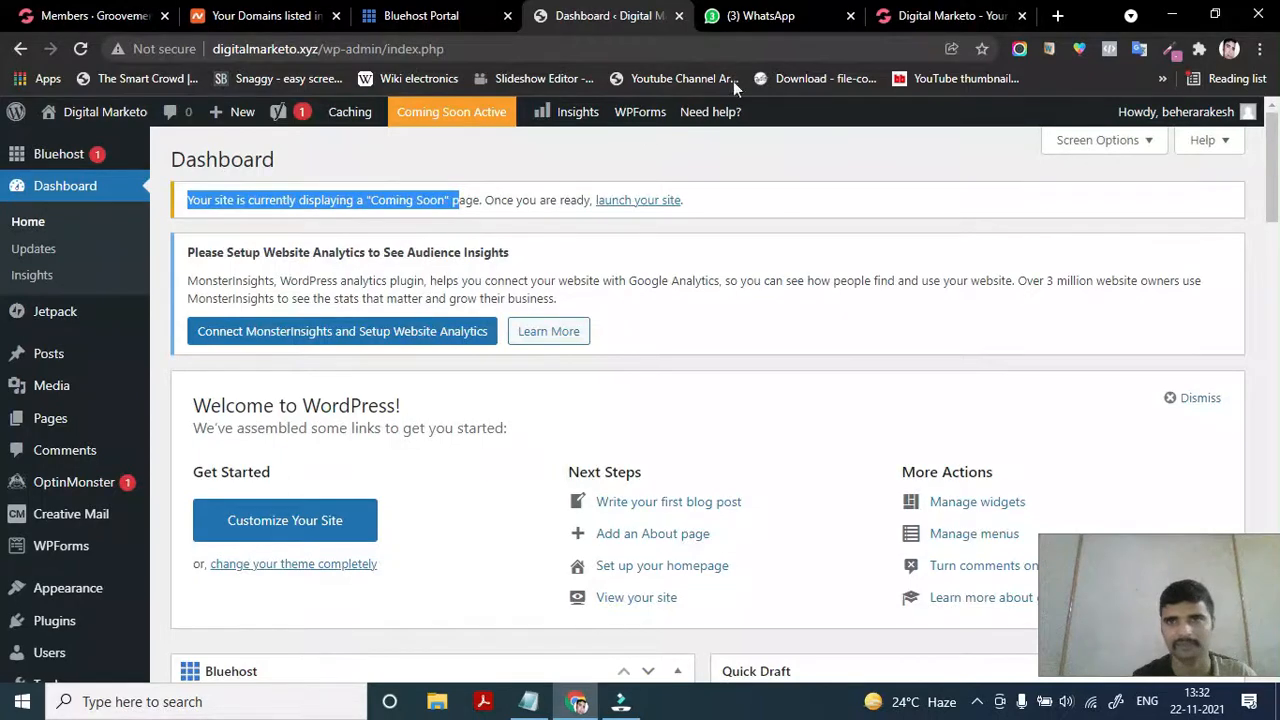
left_click(930, 15)
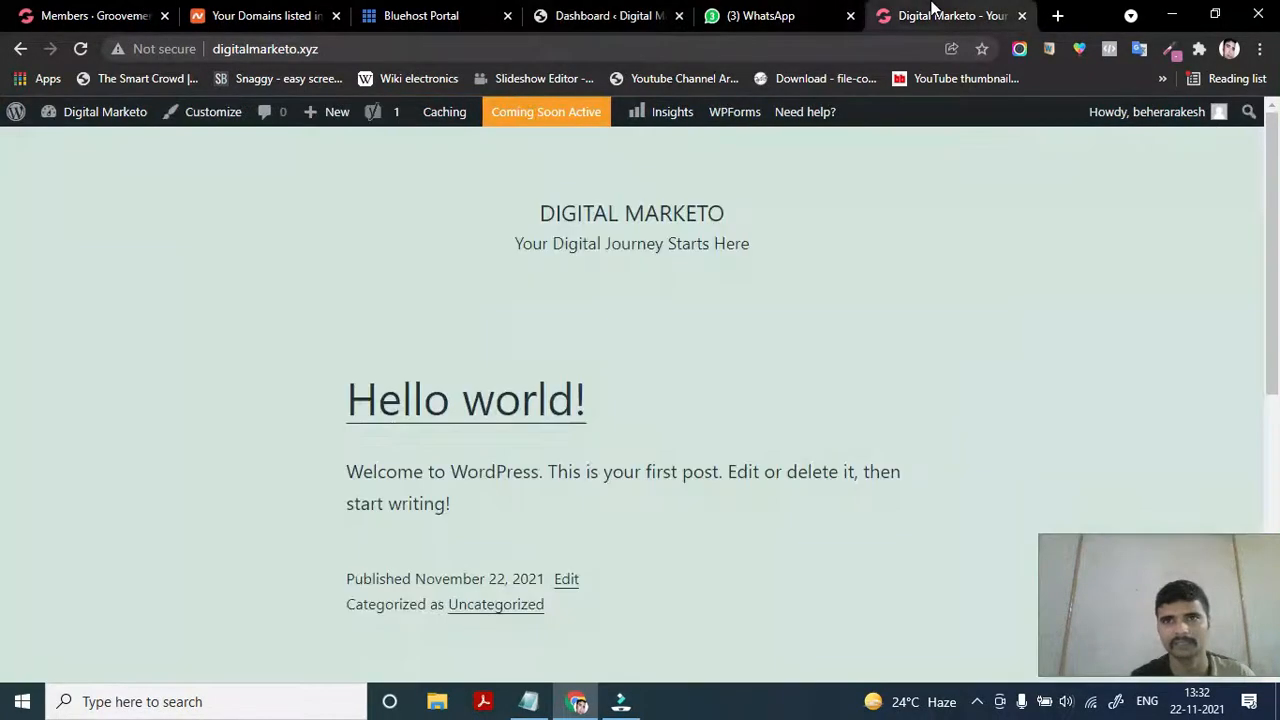
left_click(84, 48)
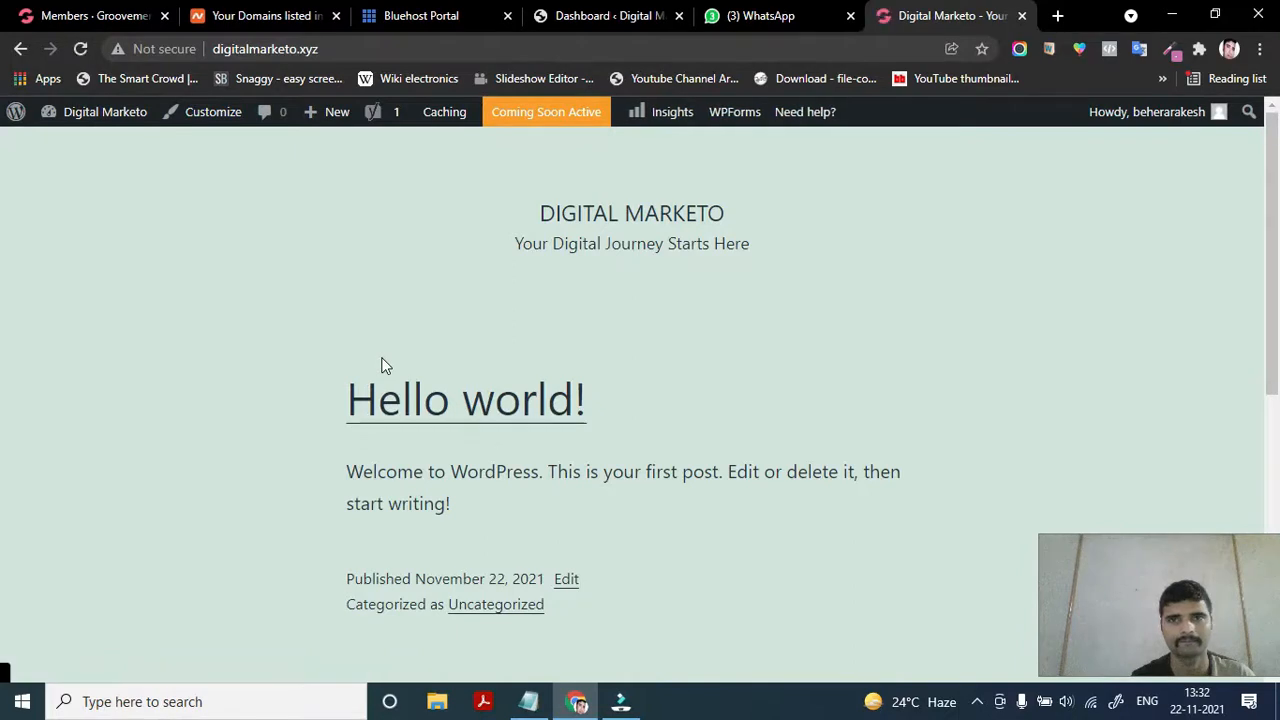
scroll(616, 609, "down", 5)
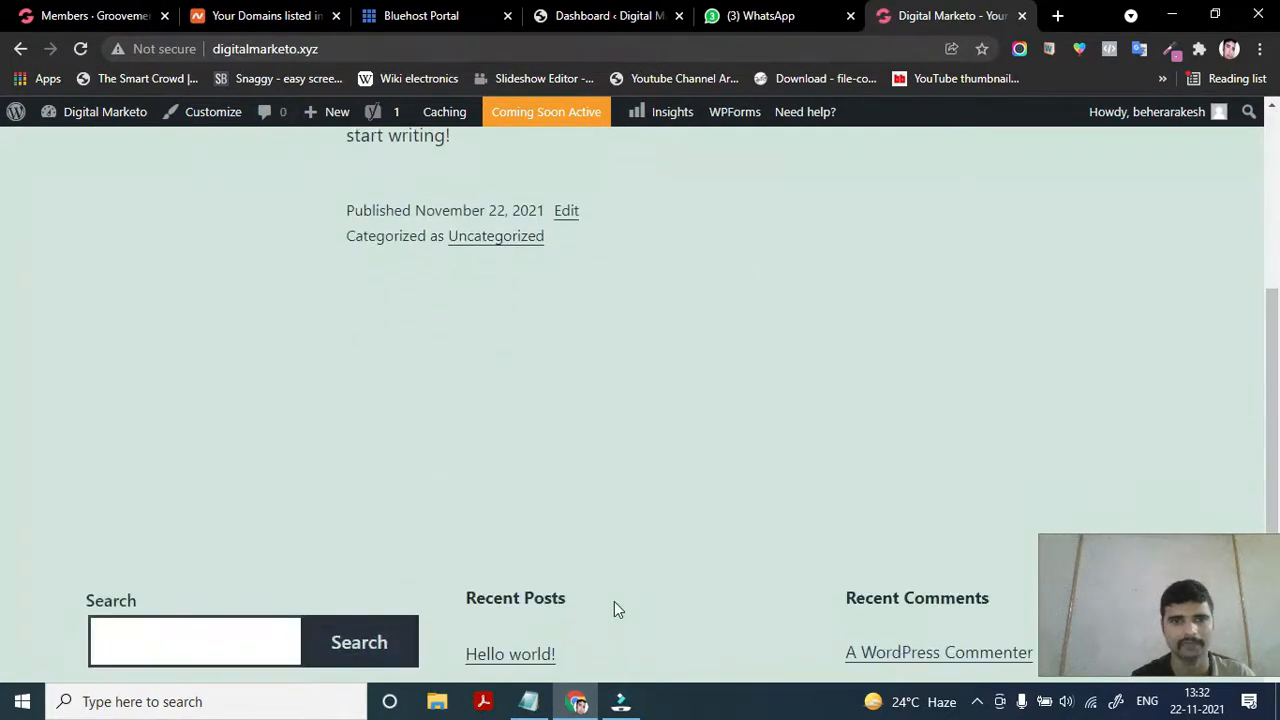
scroll(616, 609, "up", 3)
scroll(616, 609, "up", 3)
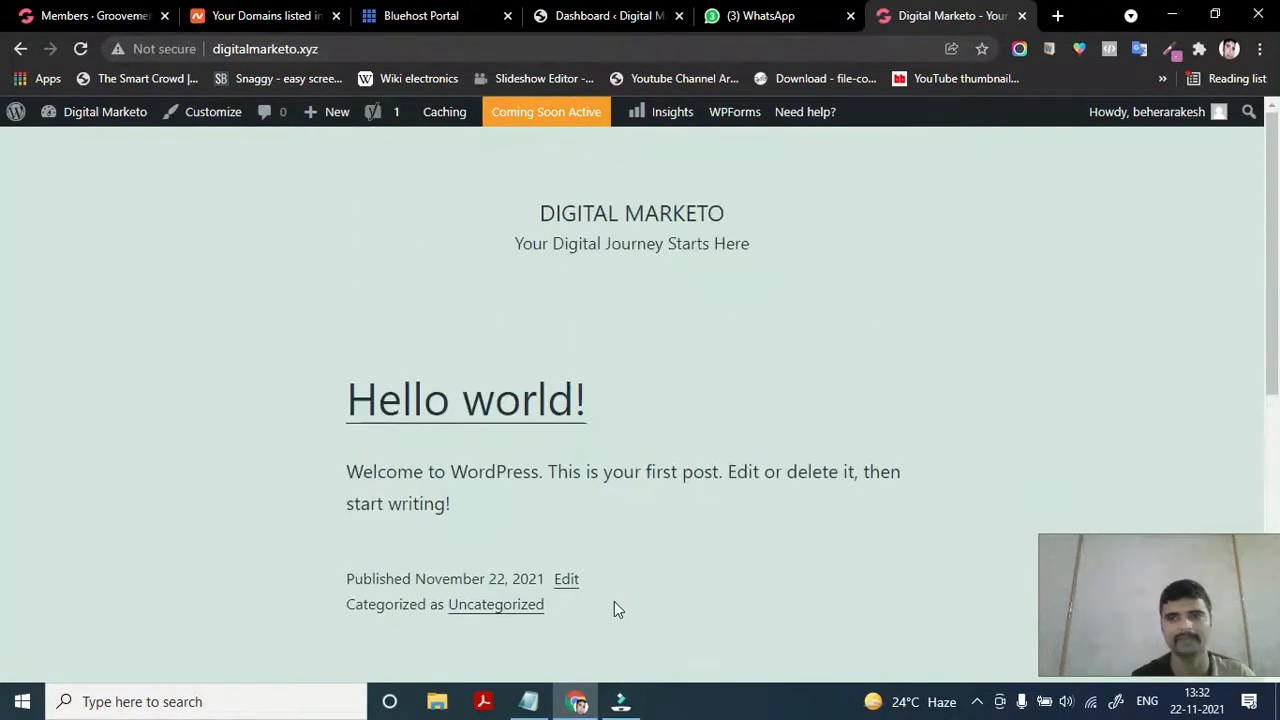
left_click(594, 12)
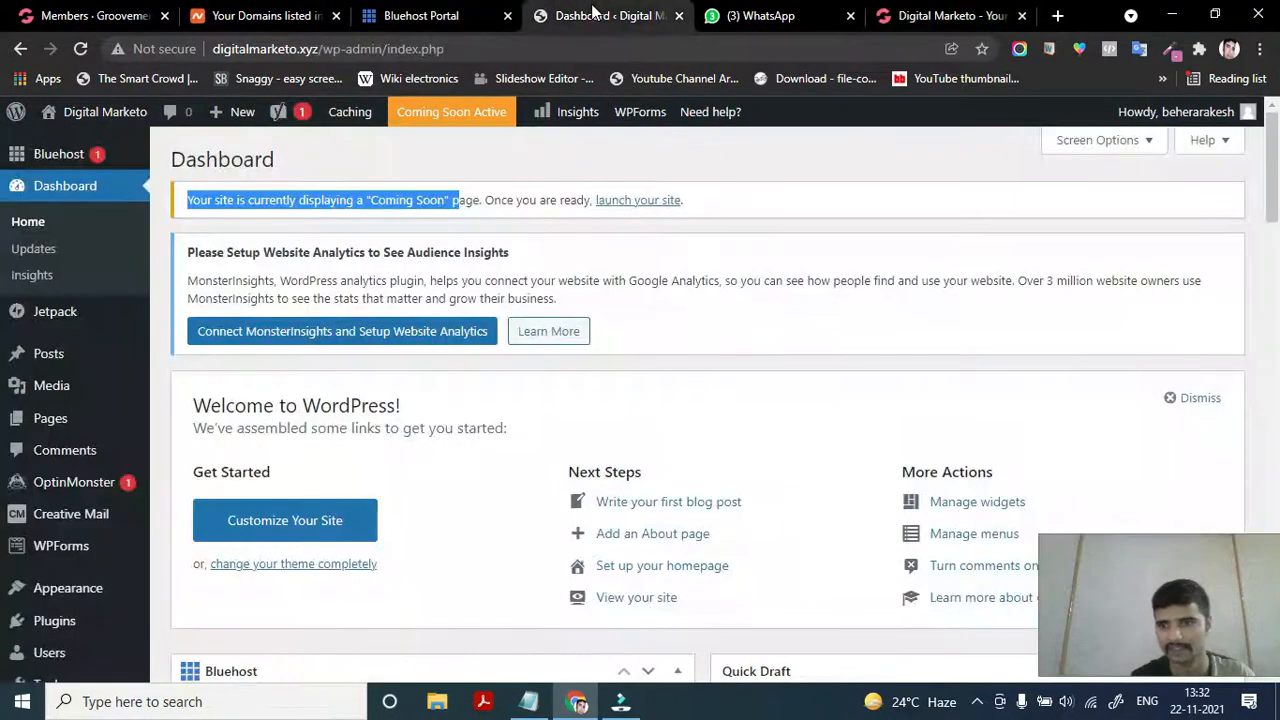
scroll(432, 390, "down", 1)
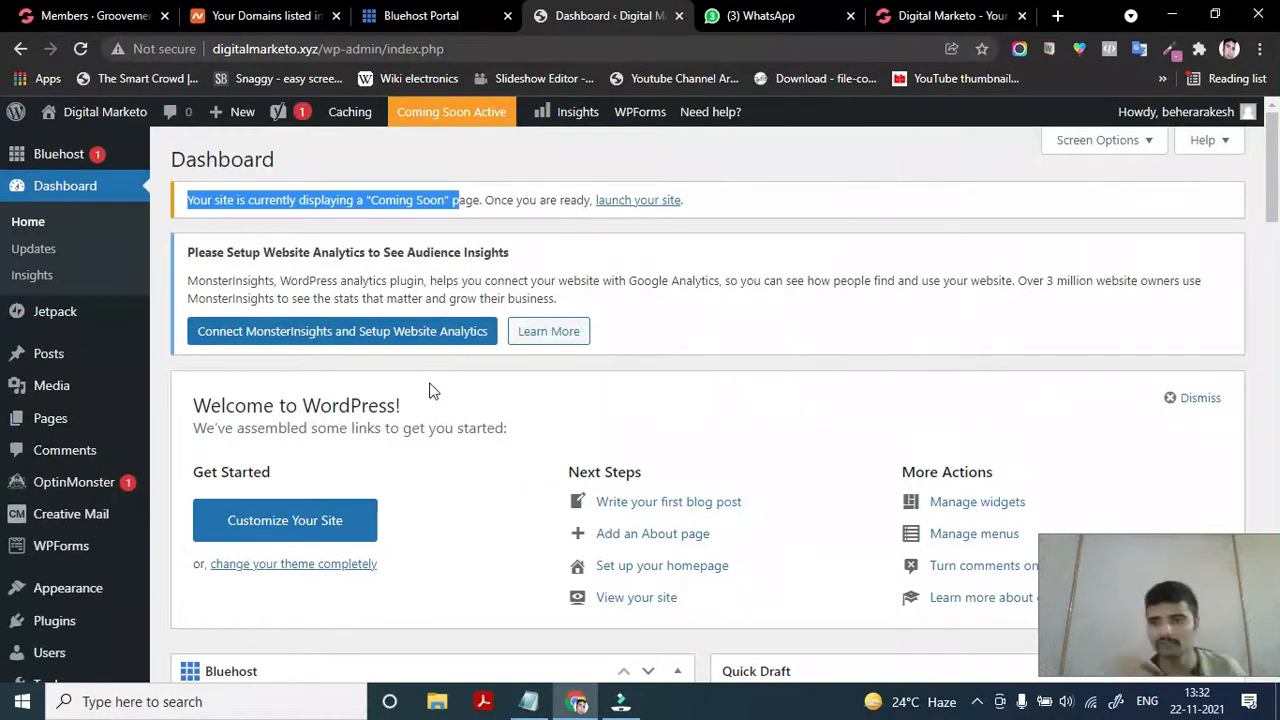
scroll(430, 390, "down", 2)
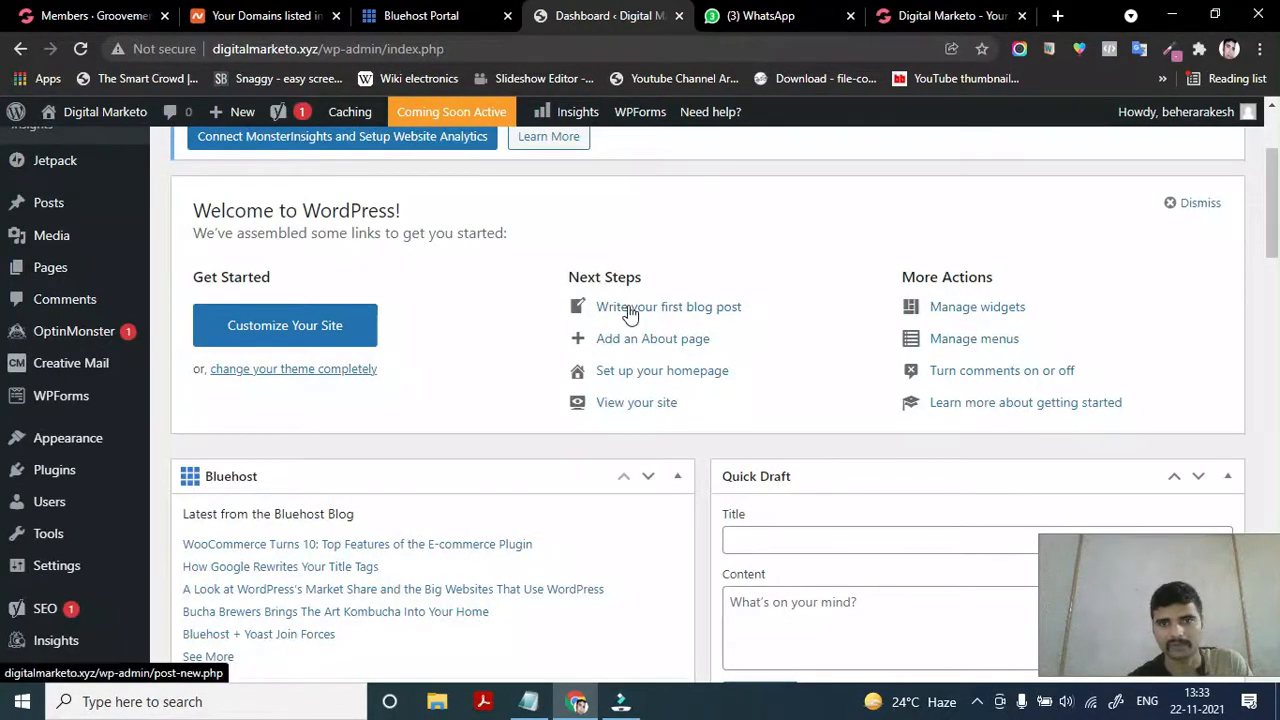
scroll(368, 345, "down", 1)
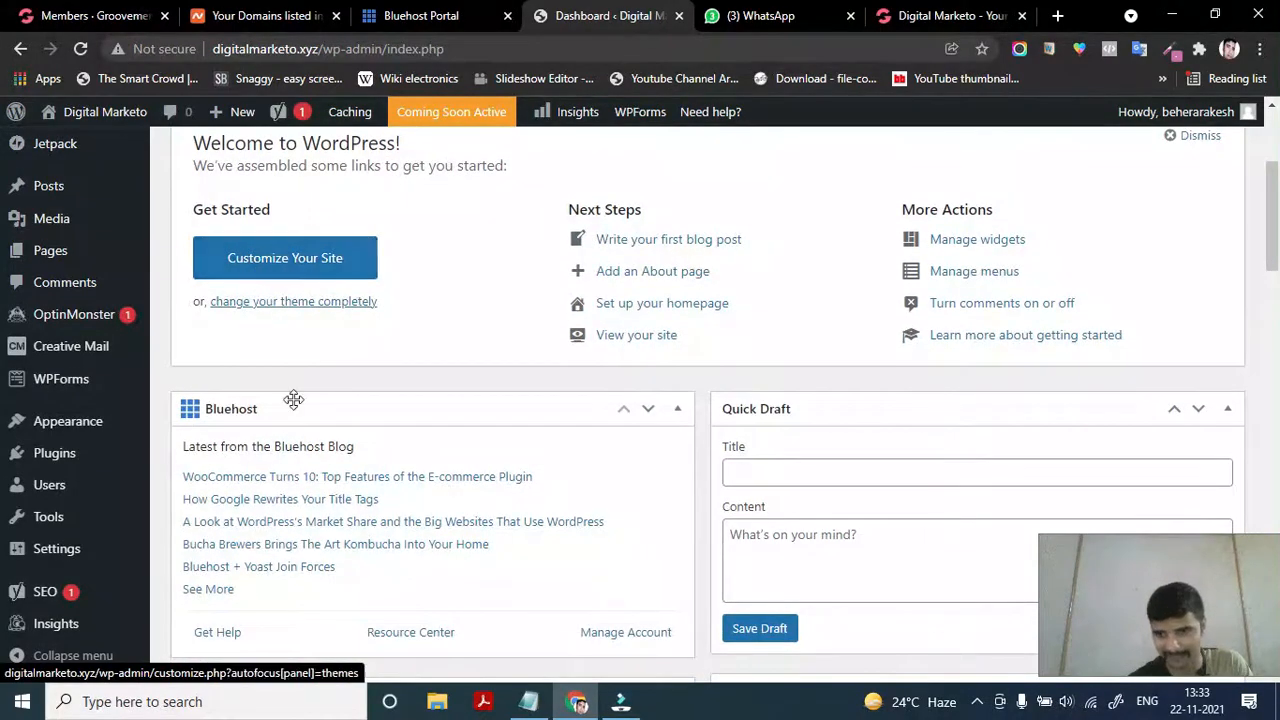
scroll(289, 403, "down", 5)
scroll(295, 405, "down", 6)
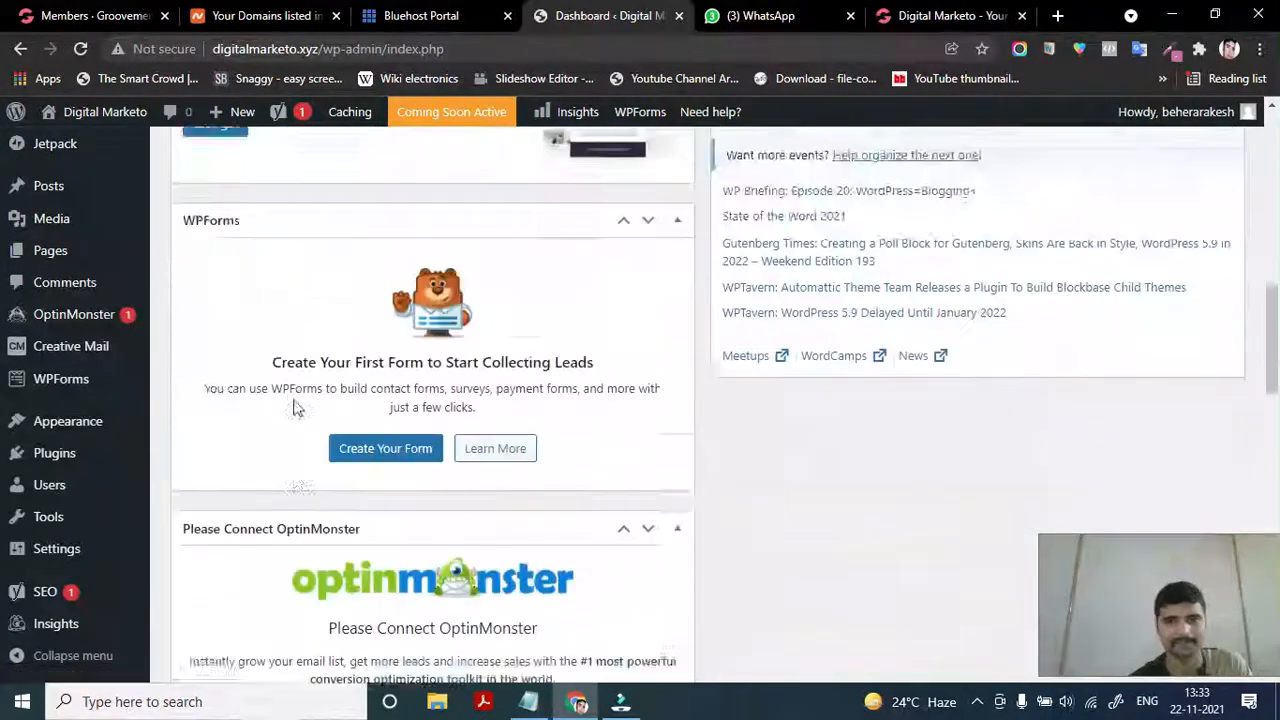
scroll(295, 400, "down", 12)
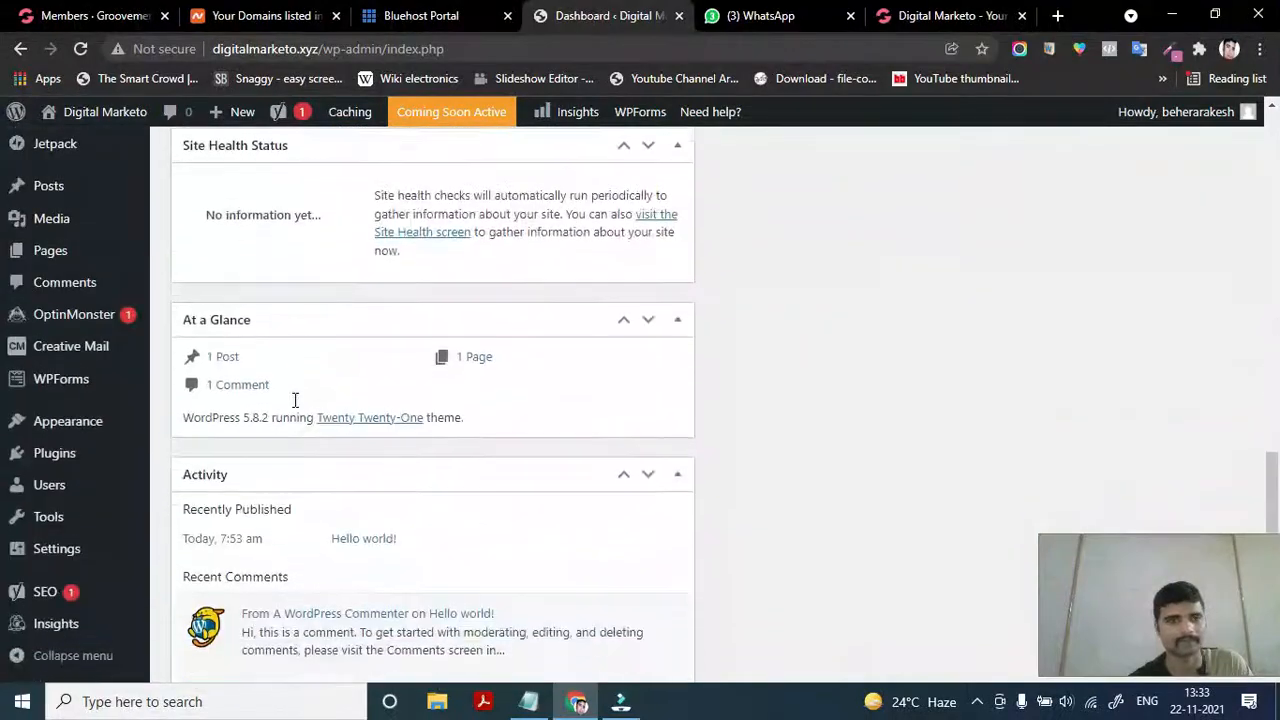
scroll(280, 455, "up", 3)
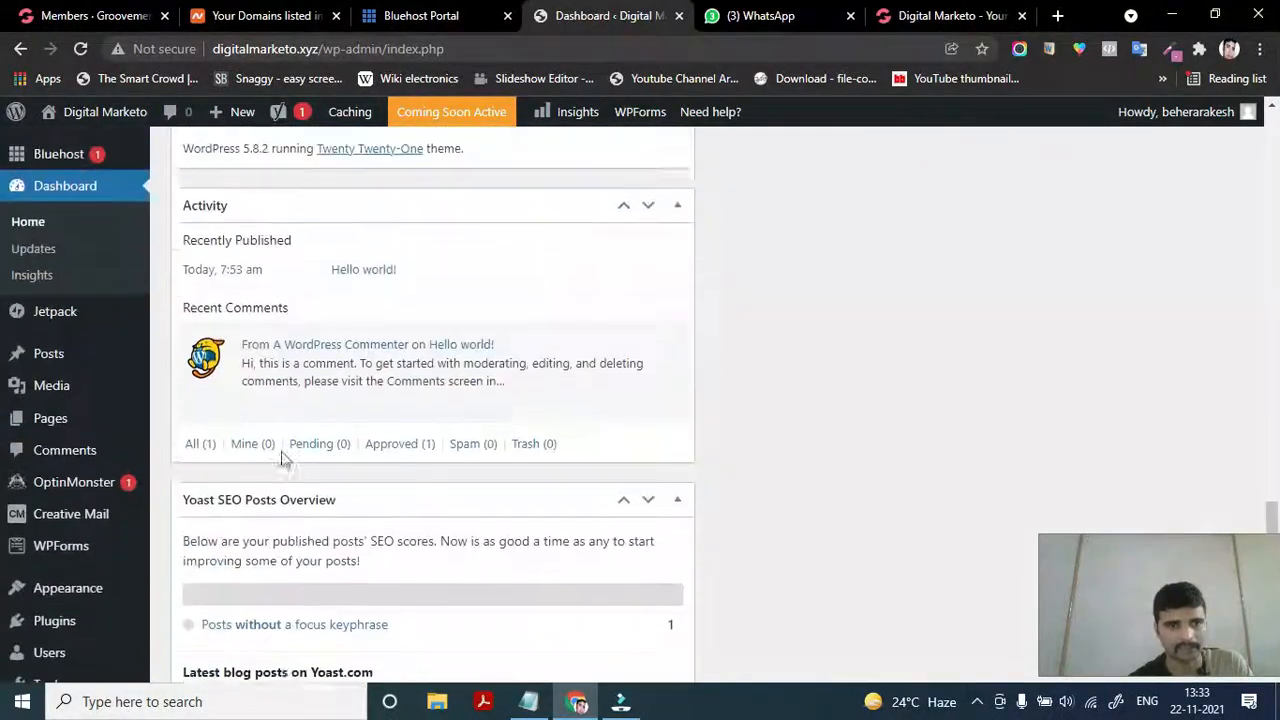
scroll(370, 460, "down", 1)
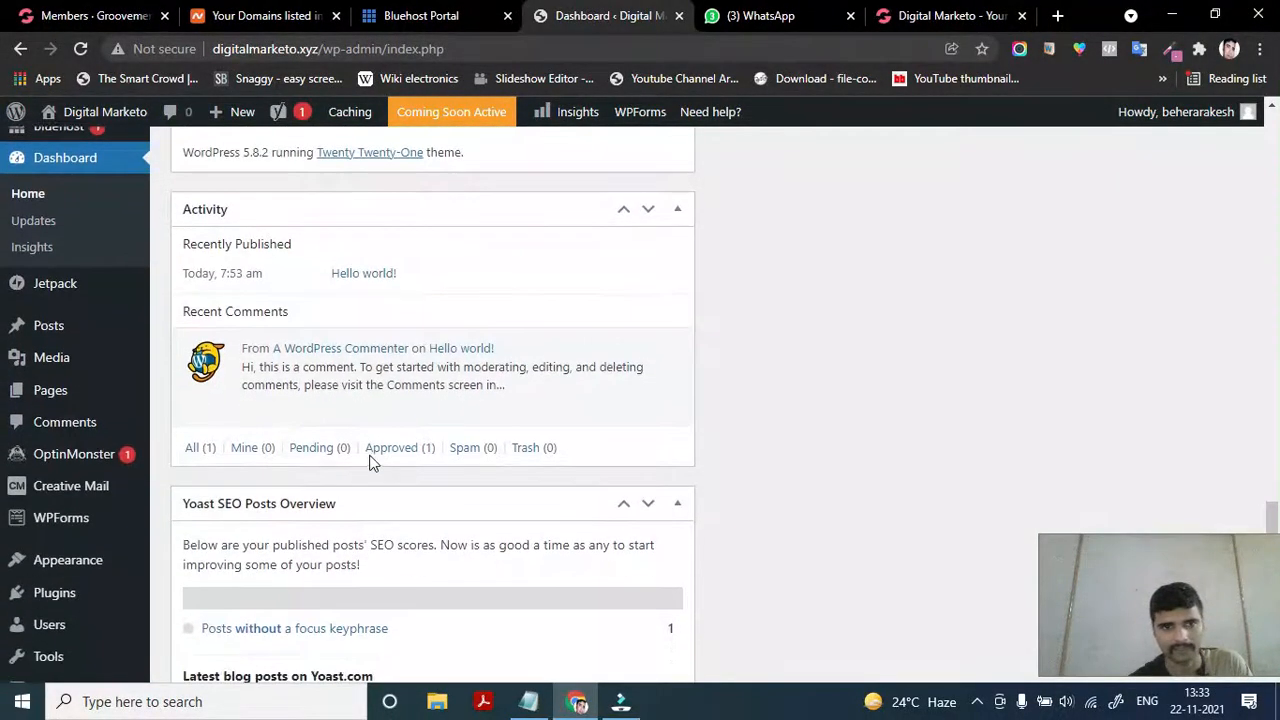
scroll(234, 415, "down", 1)
scroll(234, 412, "down", 1)
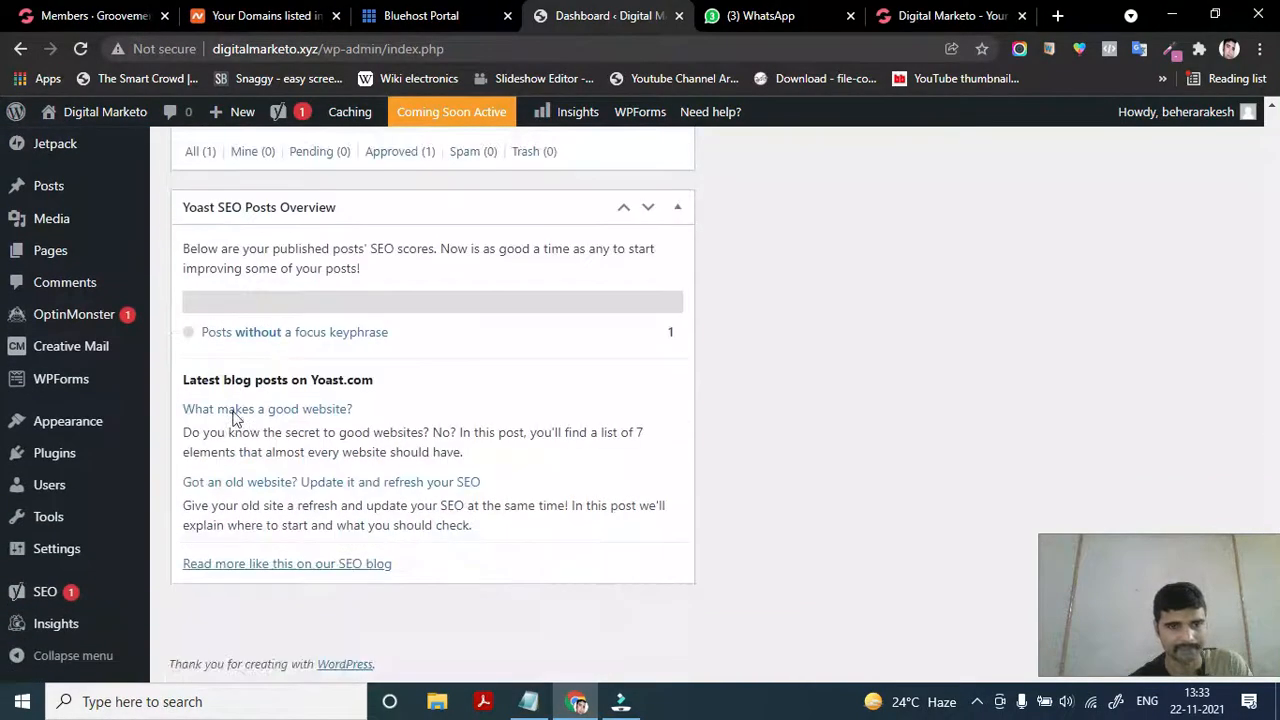
scroll(230, 412, "up", 10)
scroll(232, 418, "up", 5)
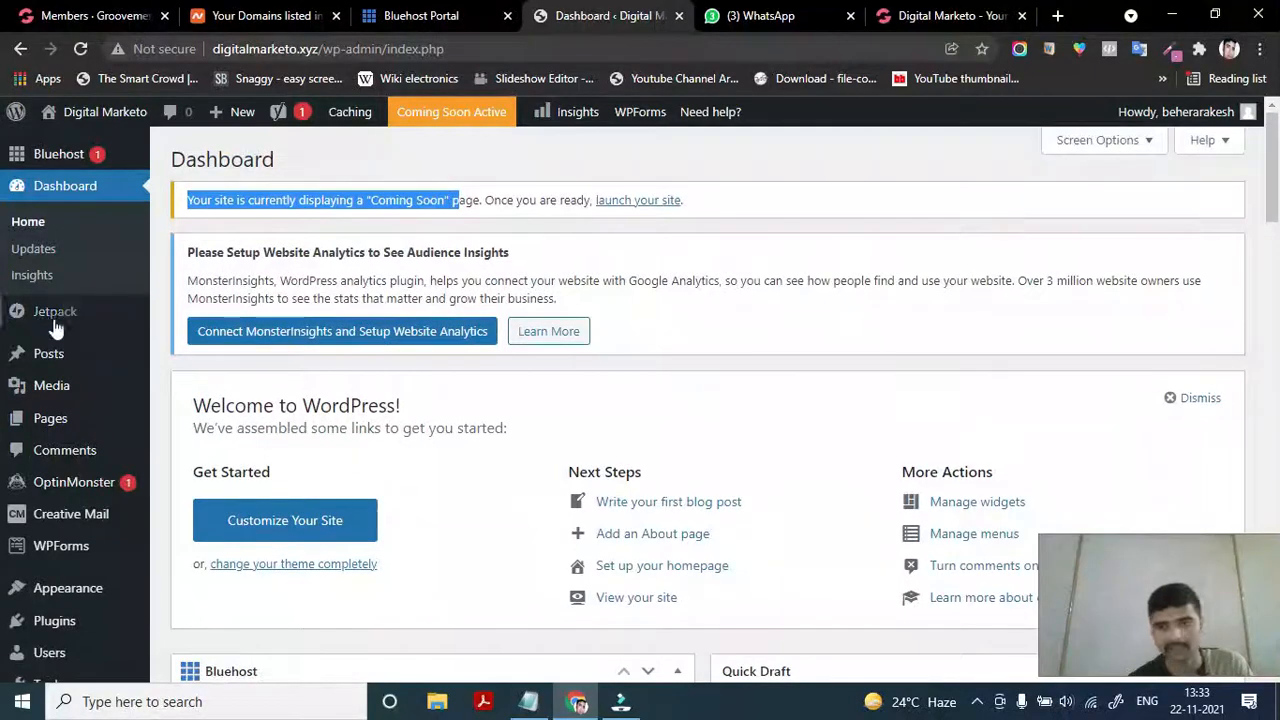
mouse_move(48, 353)
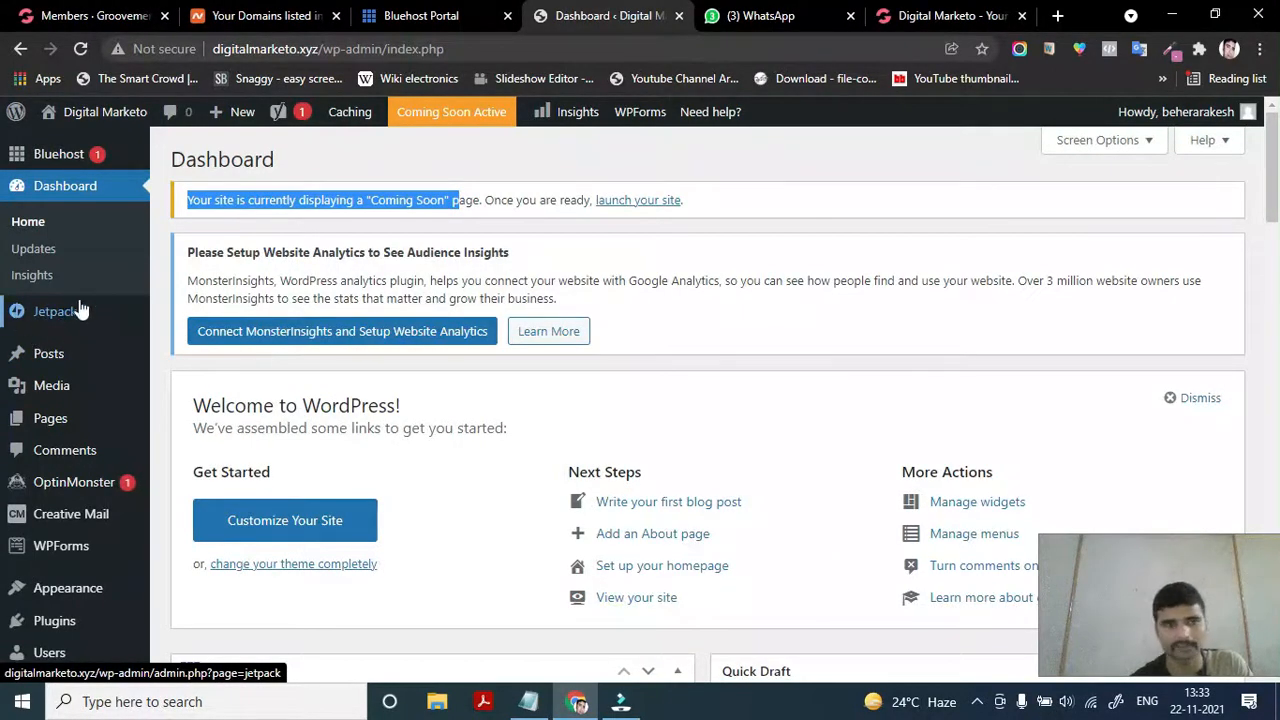
scroll(80, 333, "down", 1)
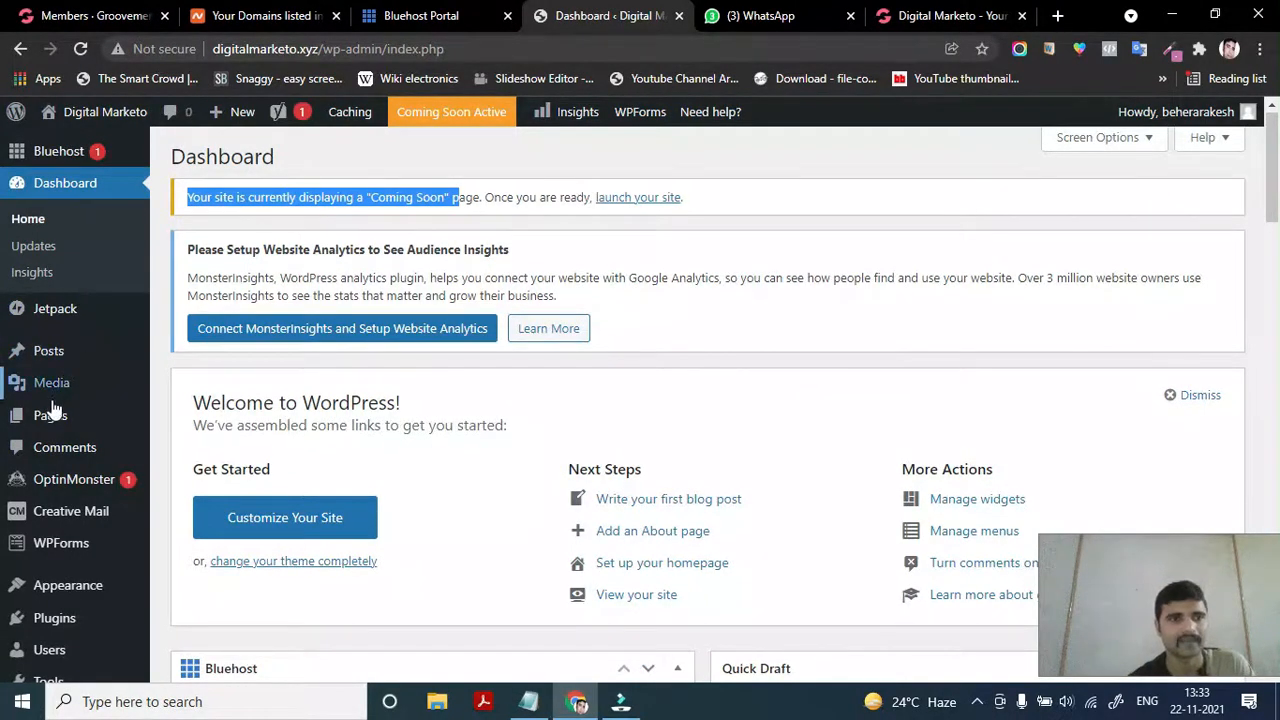
mouse_move(53, 428)
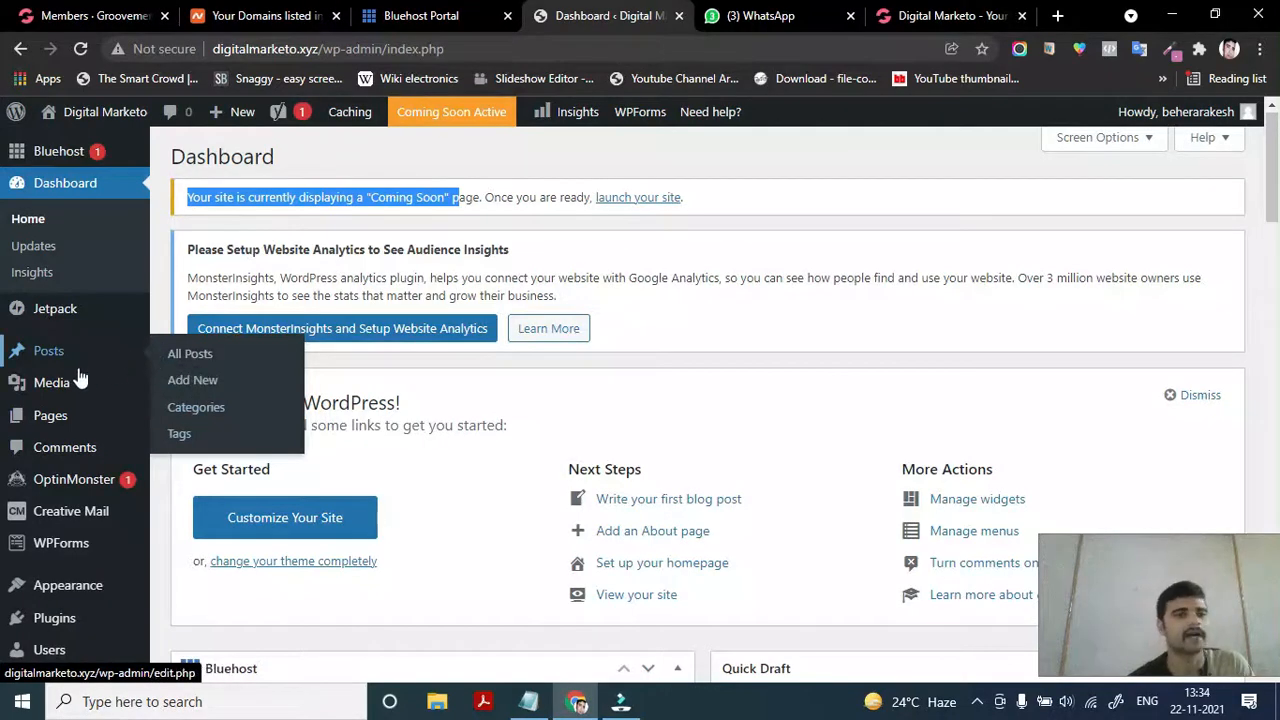
mouse_move(40, 385)
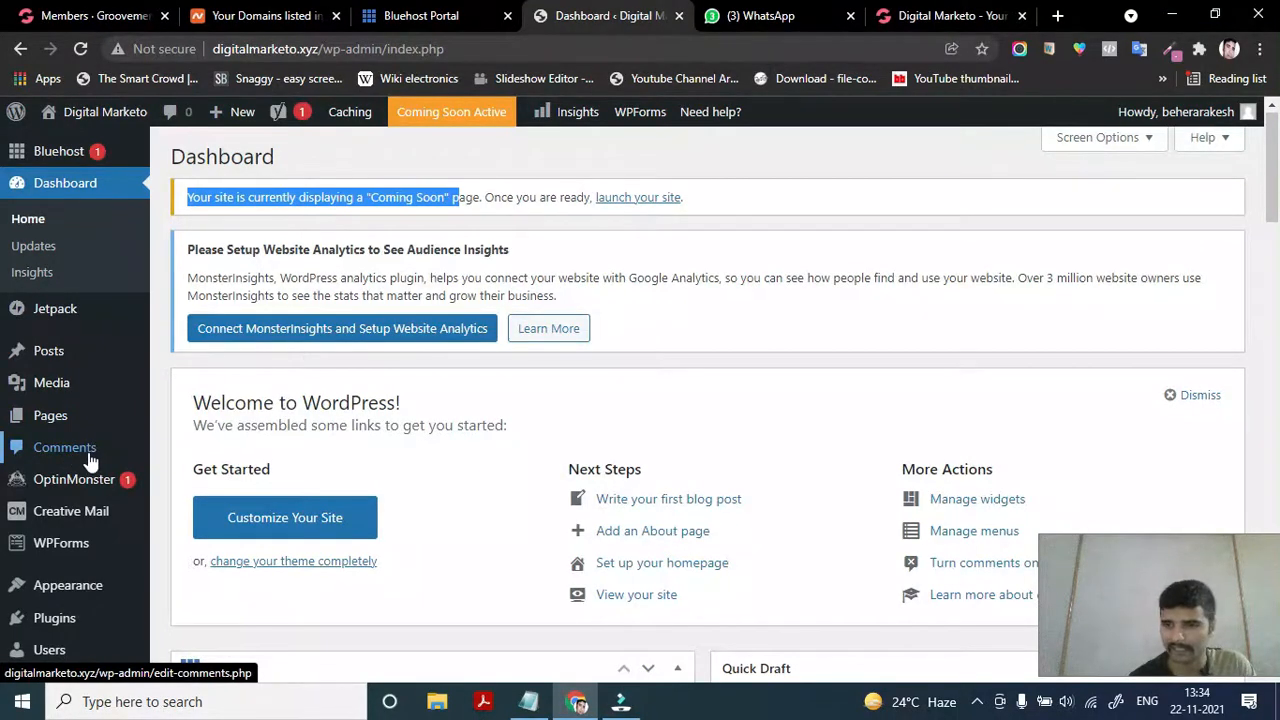
mouse_move(91, 484)
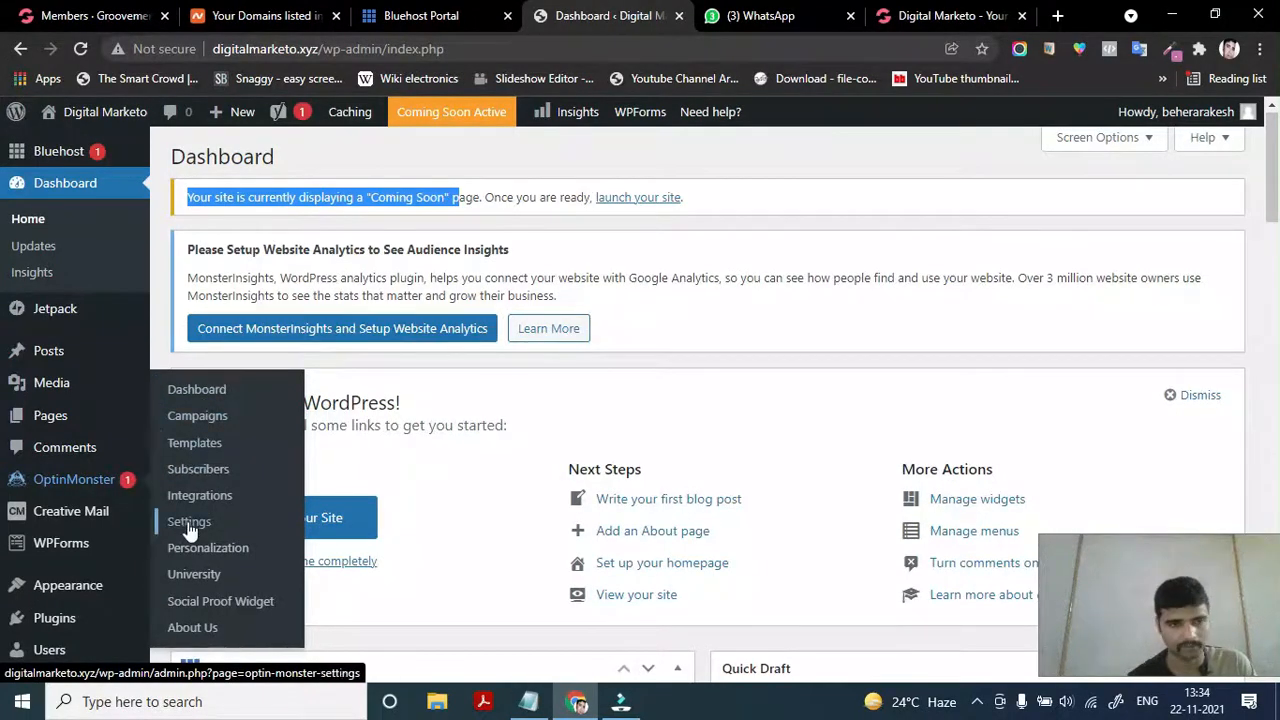
mouse_move(79, 521)
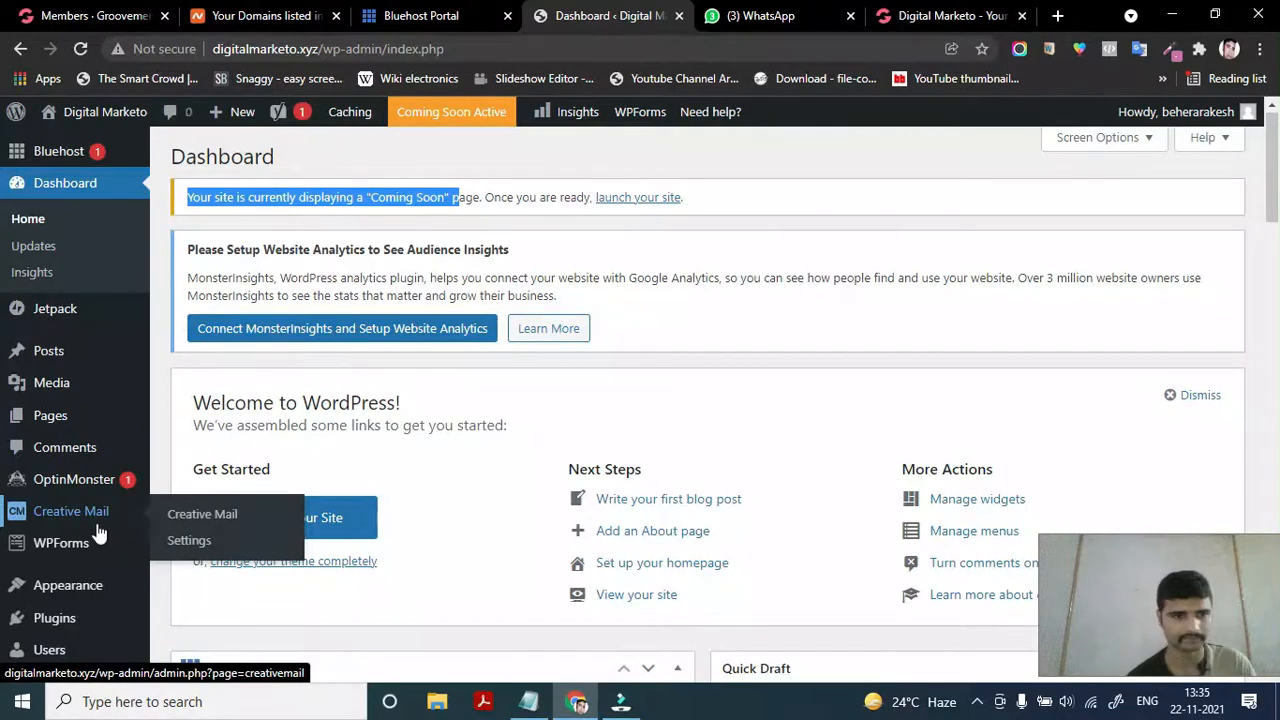
mouse_move(86, 545)
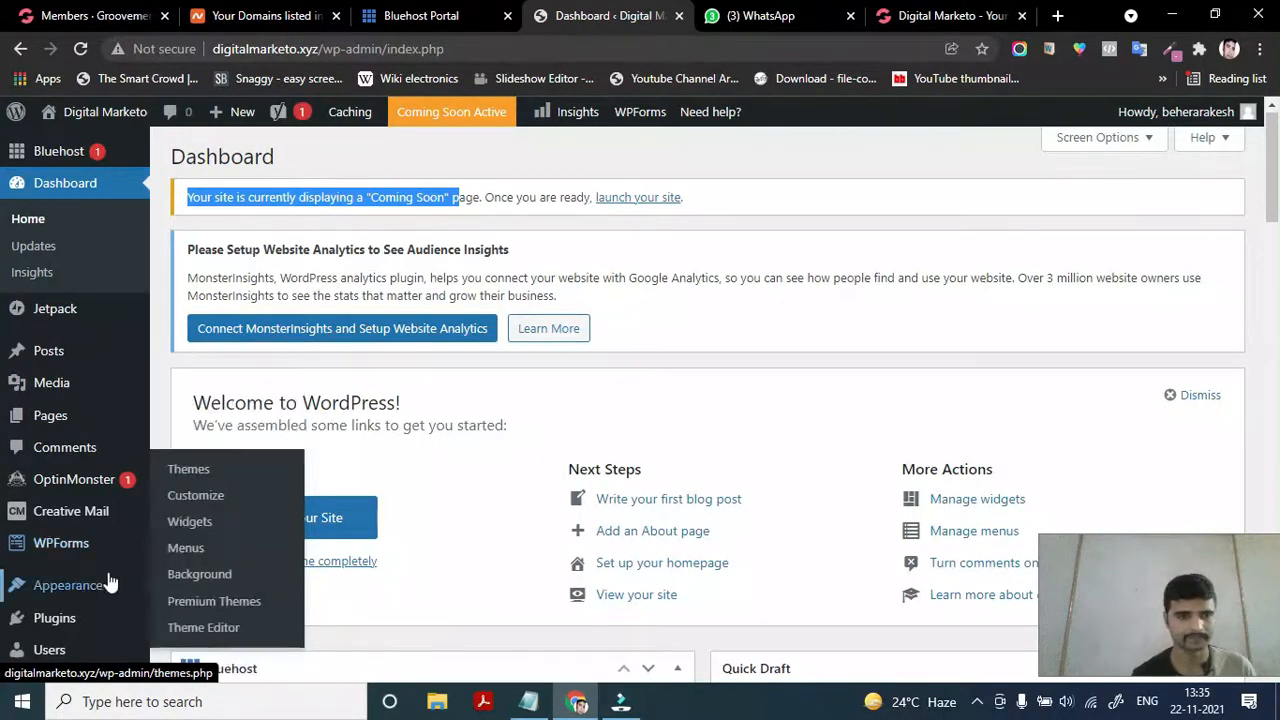
scroll(40, 610, "down", 2)
mouse_move(57, 438)
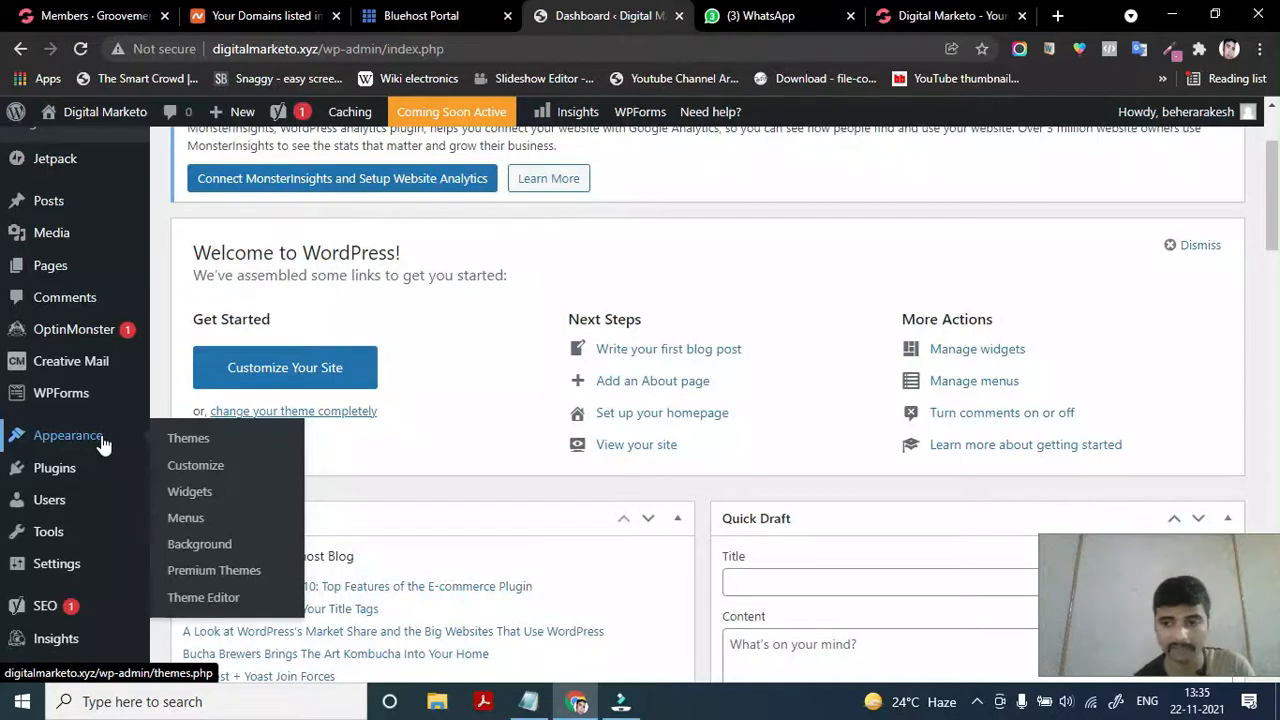
mouse_move(65, 368)
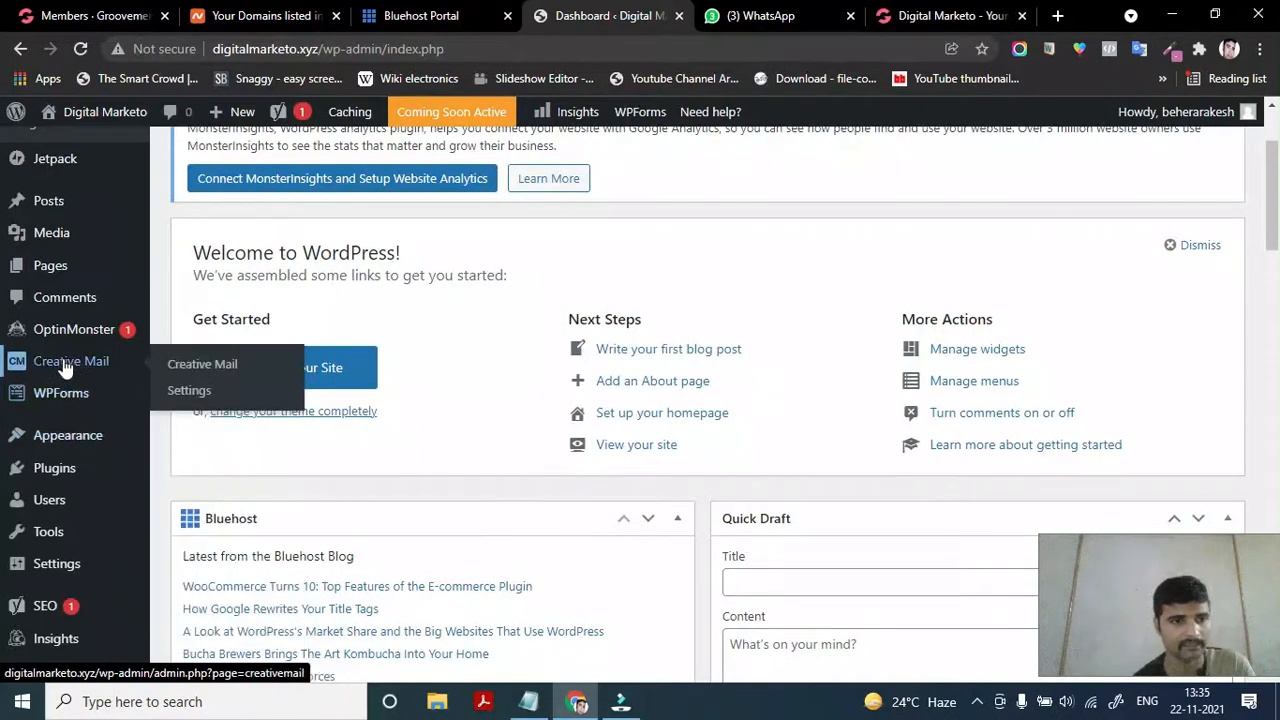
scroll(65, 345, "up", 3)
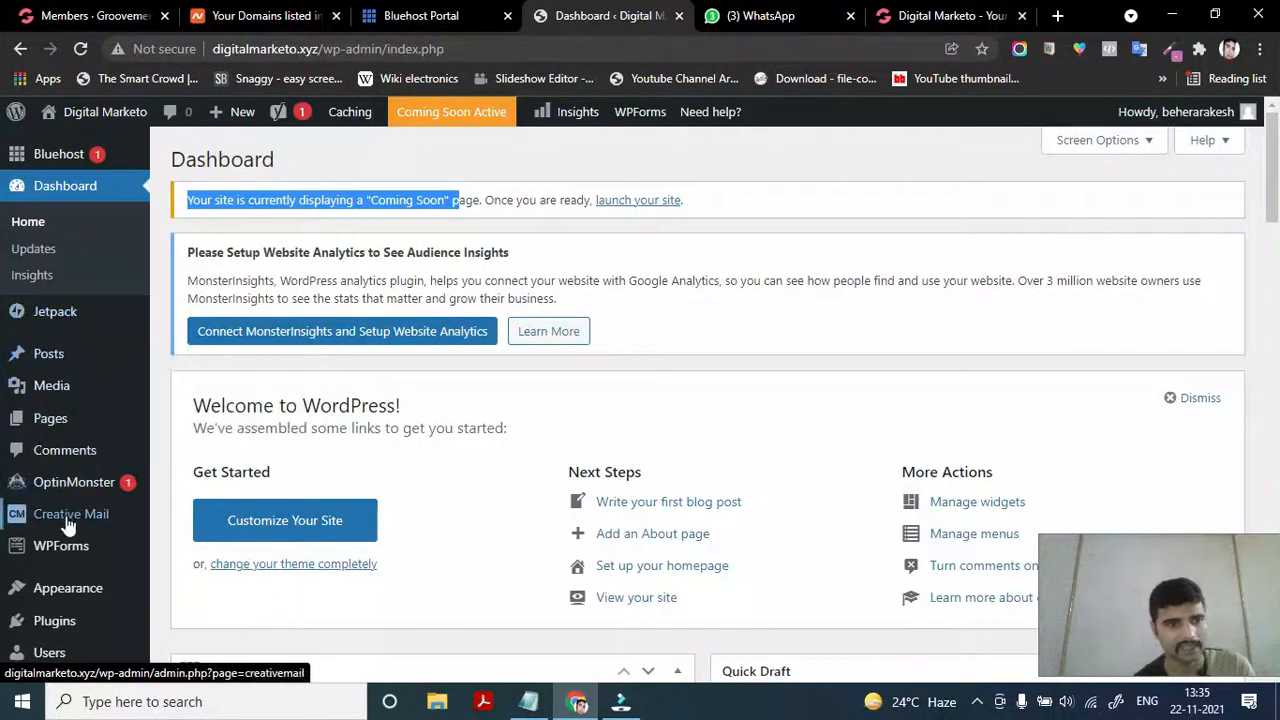
scroll(66, 540, "down", 1)
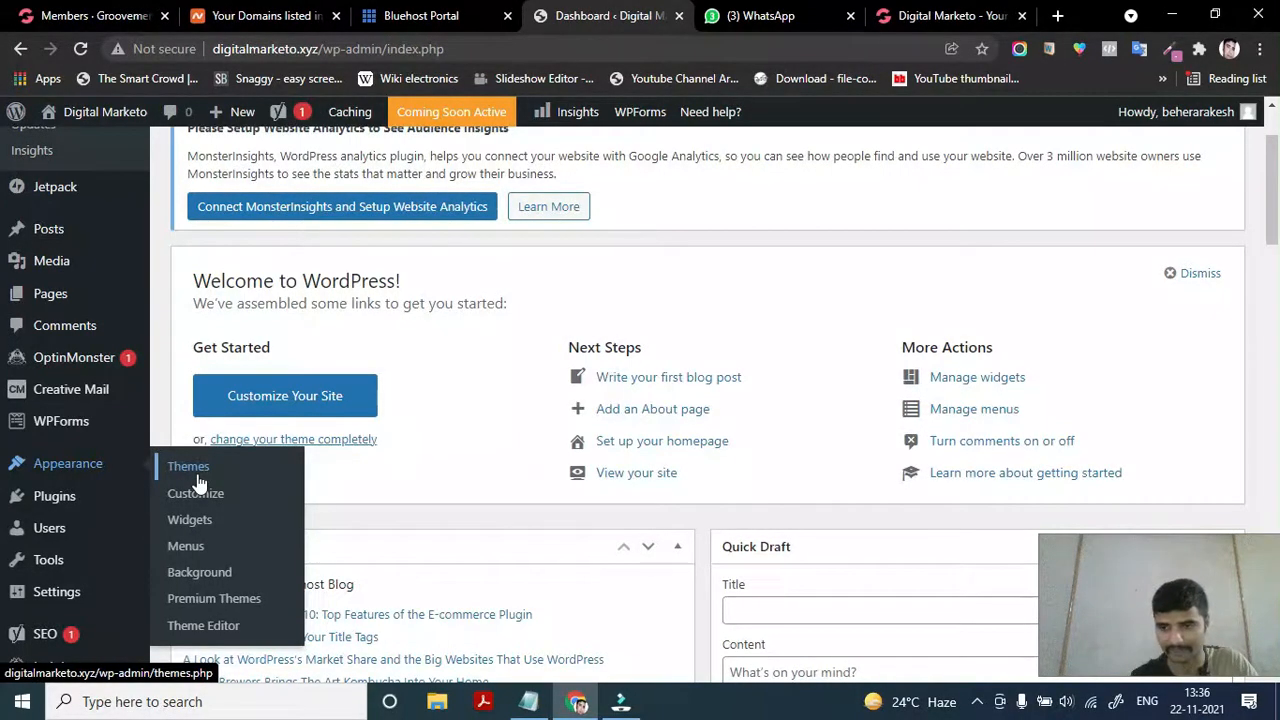
left_click(990, 10)
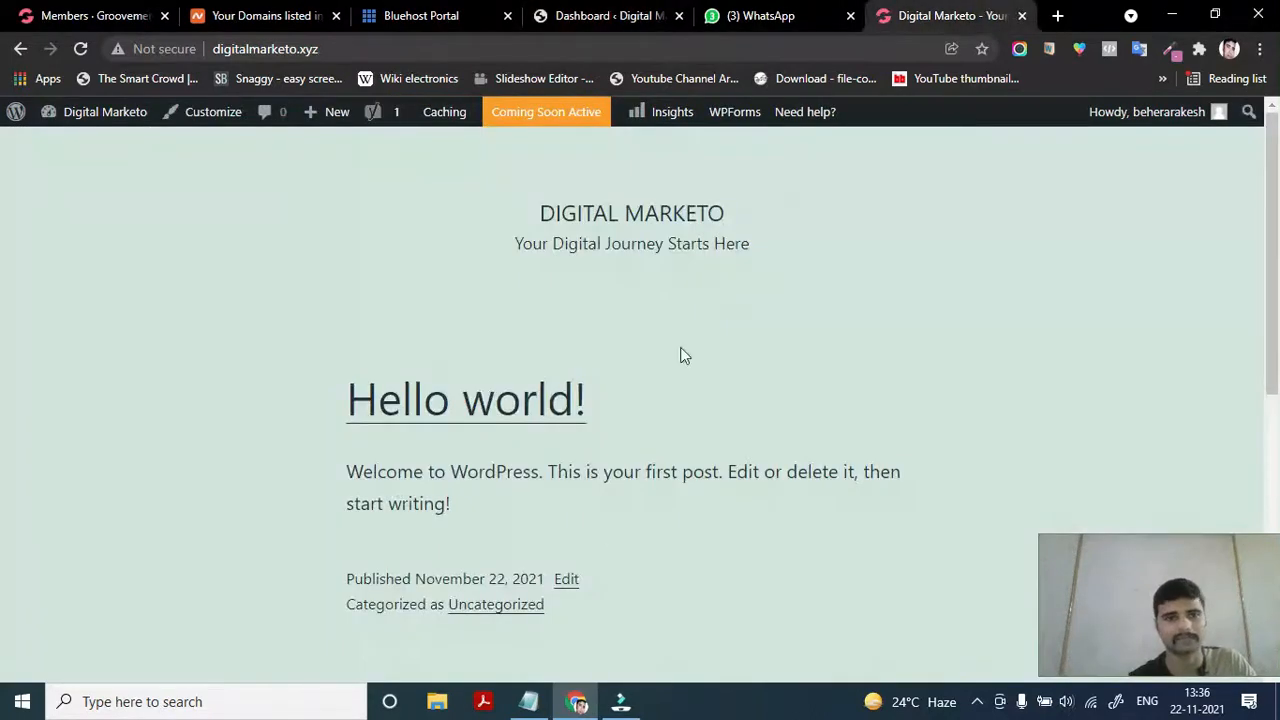
scroll(606, 529, "down", 4)
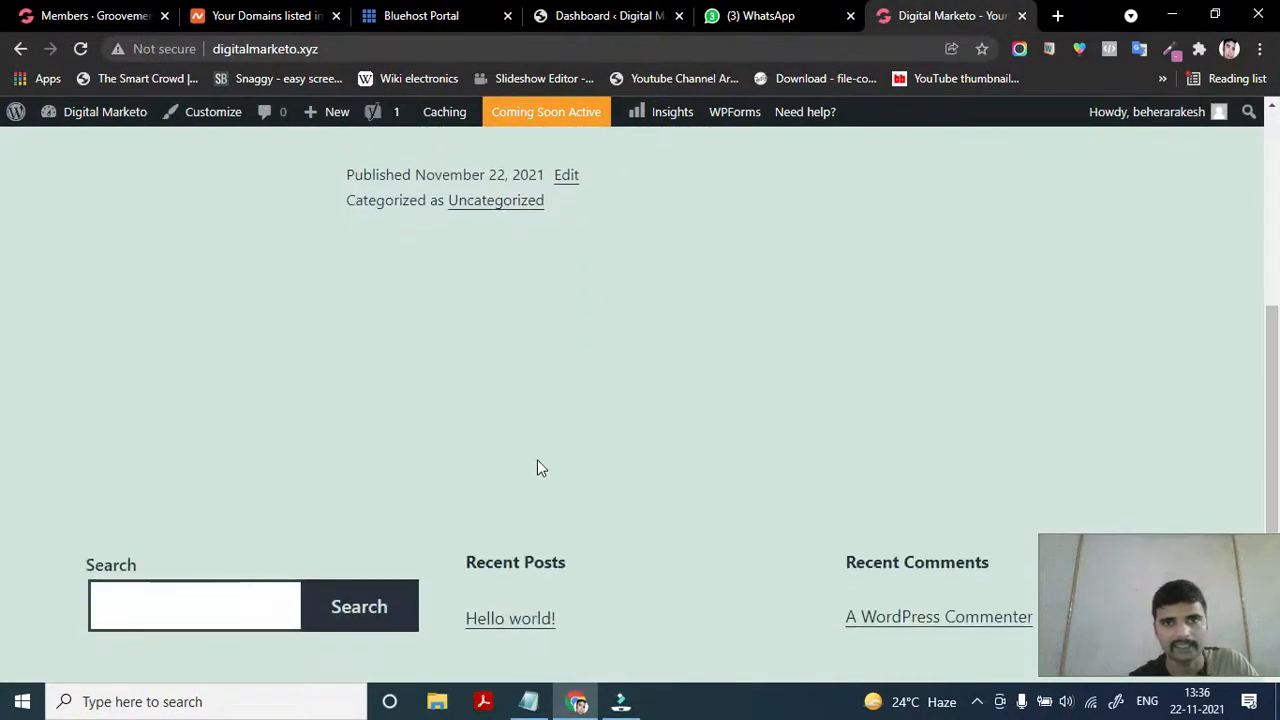
scroll(541, 431, "down", 2)
scroll(541, 431, "up", 6)
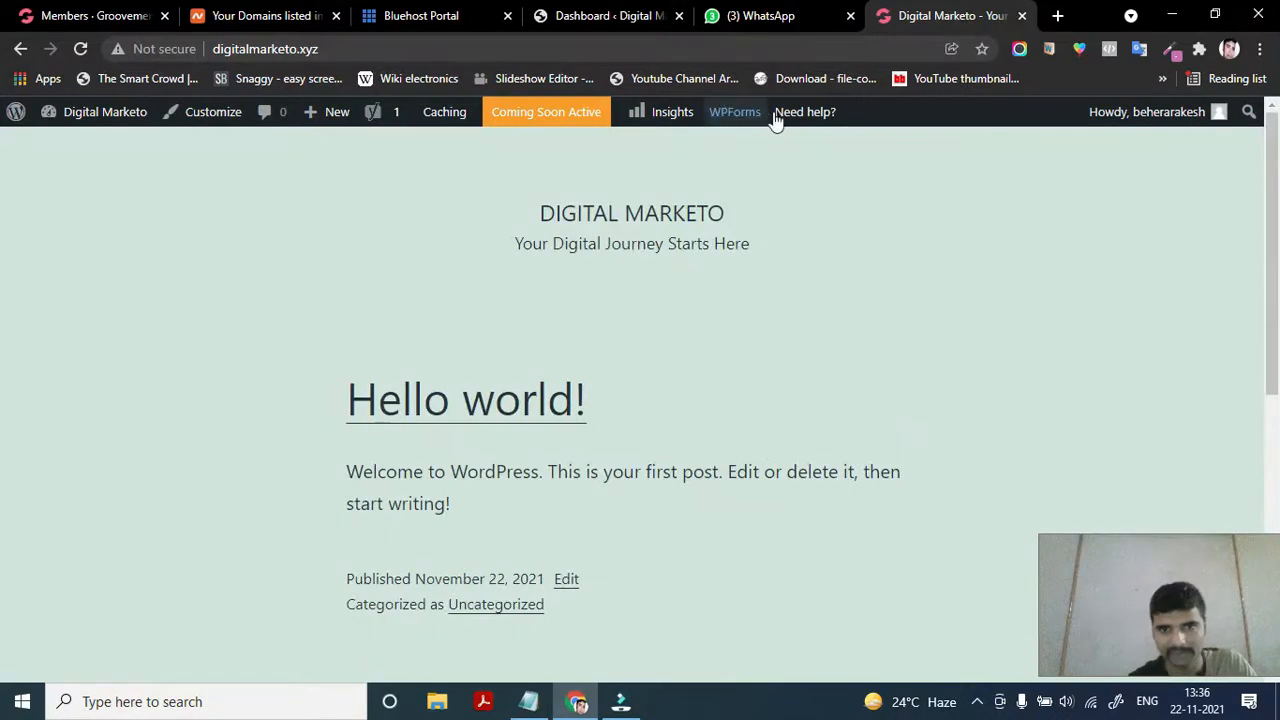
scroll(523, 546, "down", 6)
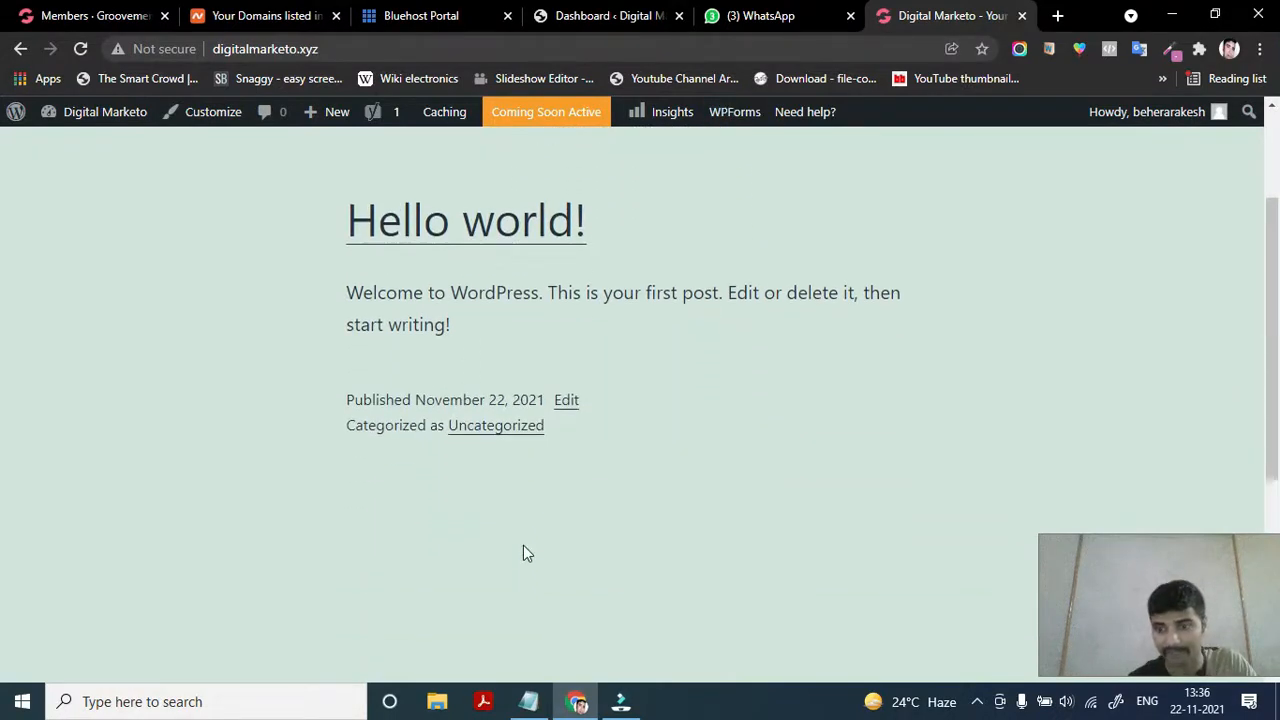
scroll(523, 546, "up", 5)
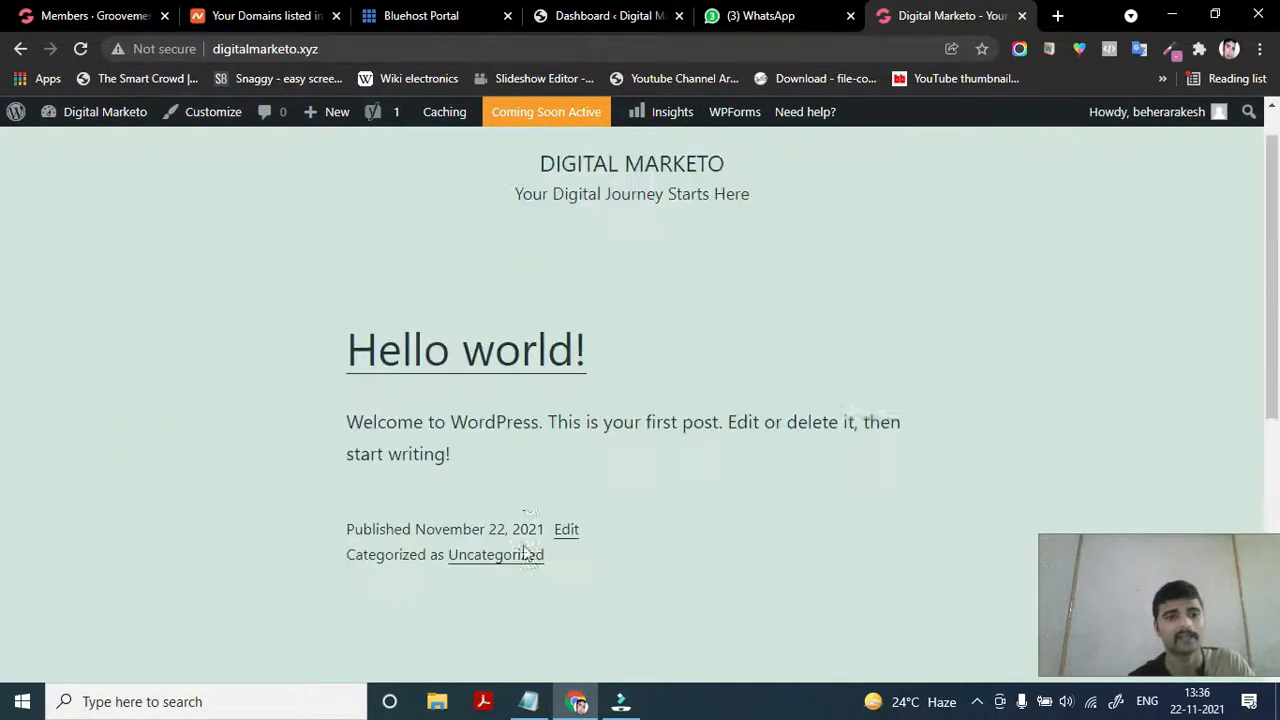
scroll(523, 546, "down", 1)
scroll(523, 553, "down", 1)
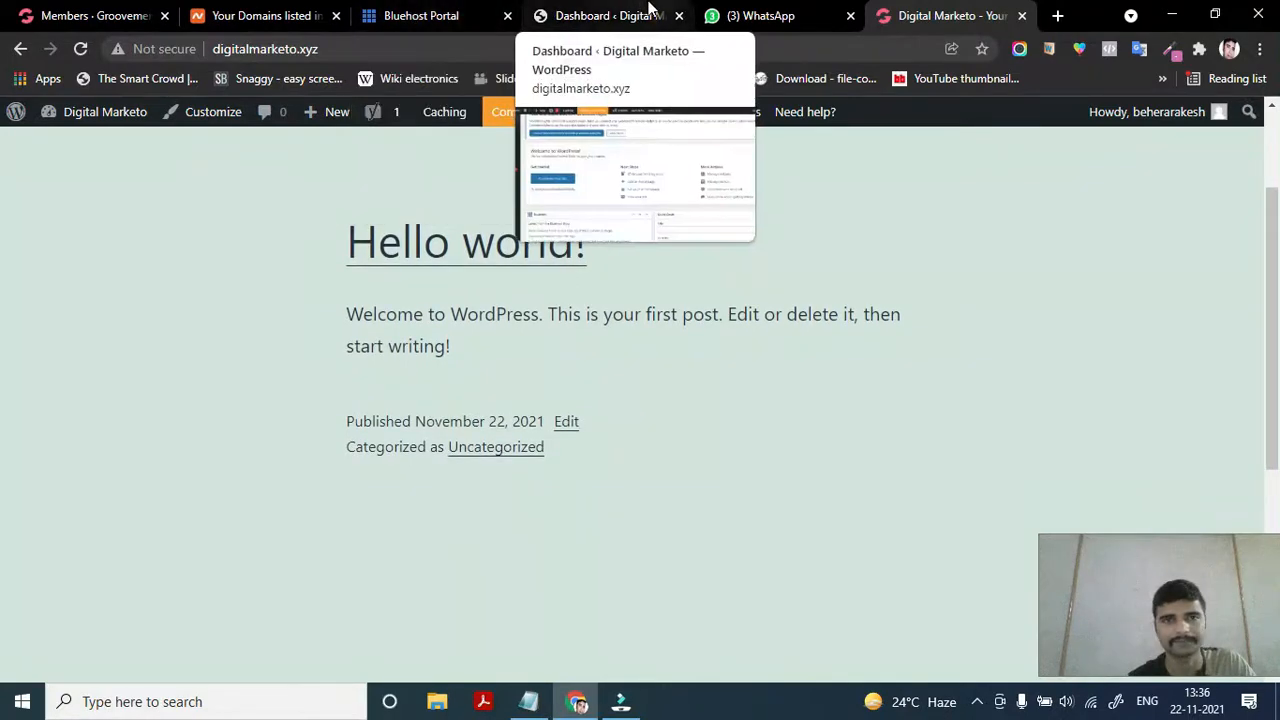
mouse_move(410, 10)
left_click(410, 10)
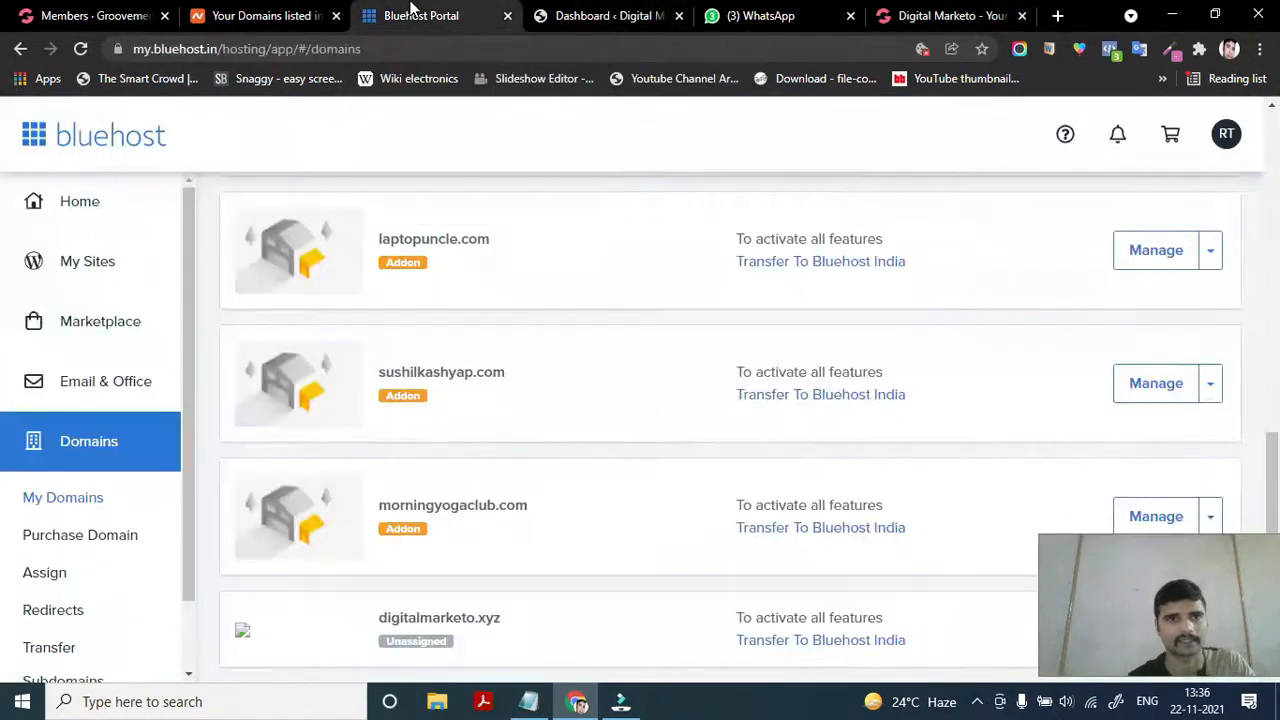
left_click(605, 15)
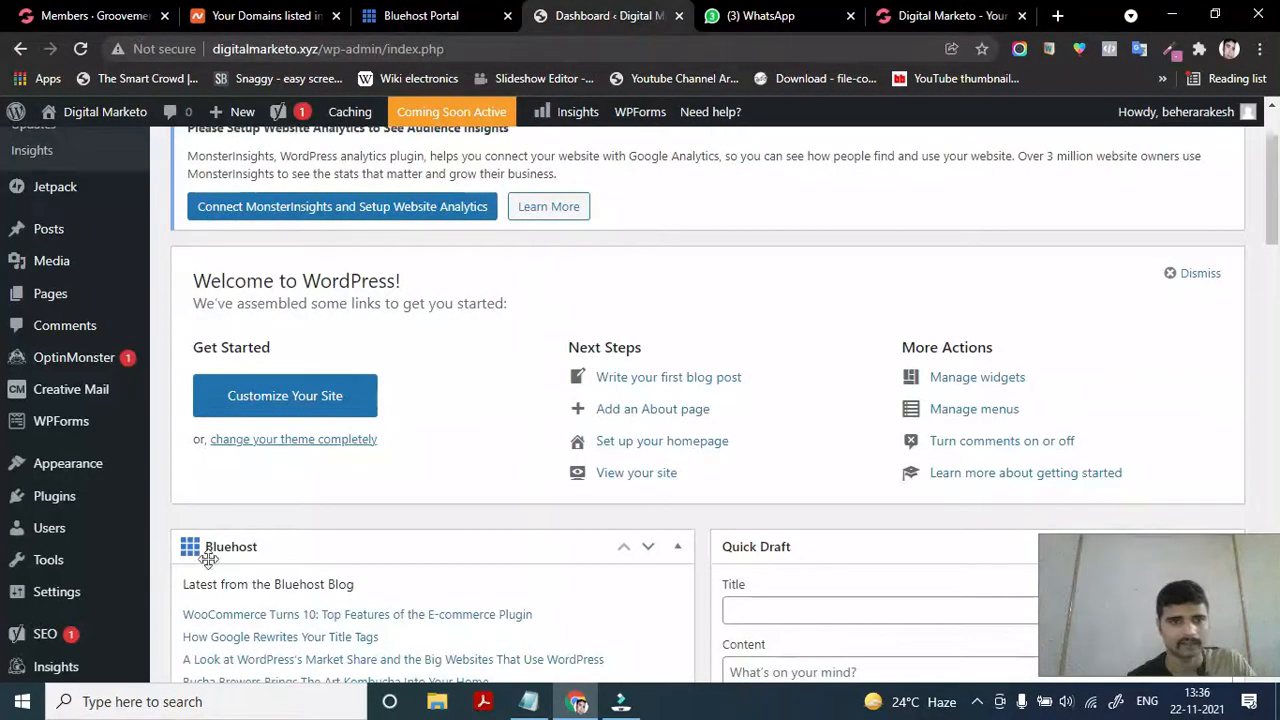
mouse_move(72, 470)
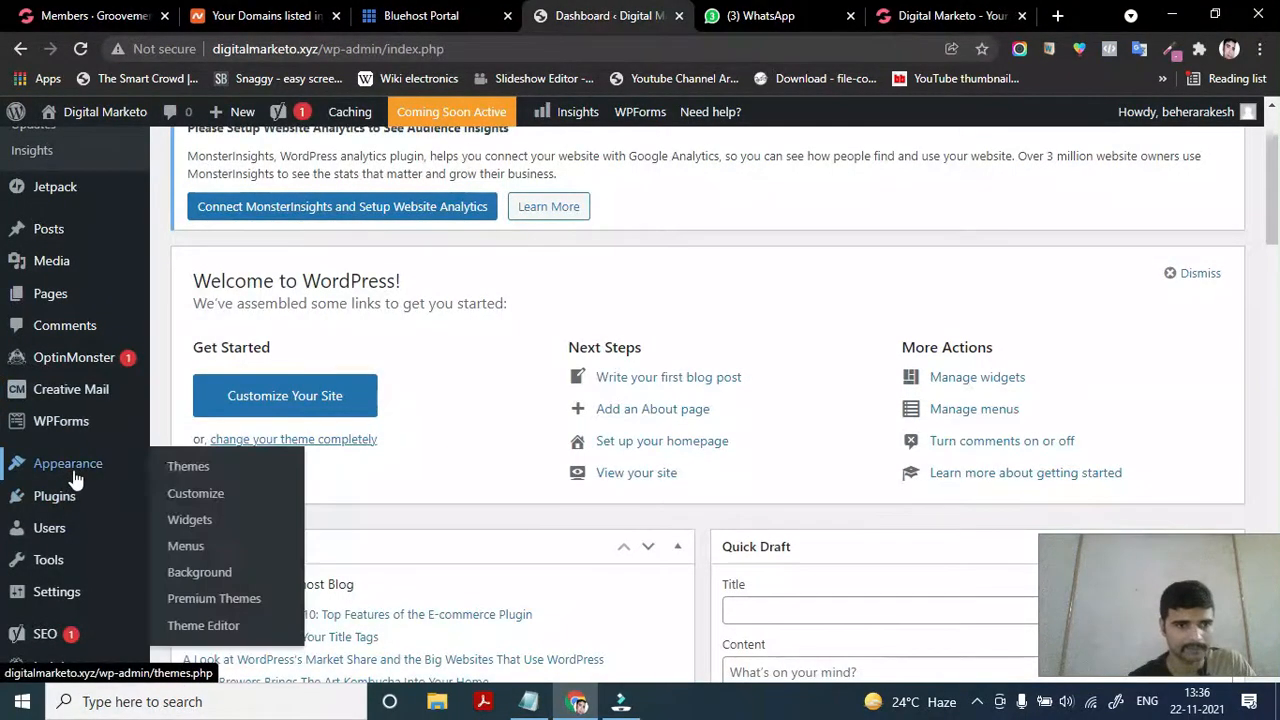
Open Appearance > Themes and scroll down to the Add New Theme tile
left_click(190, 467)
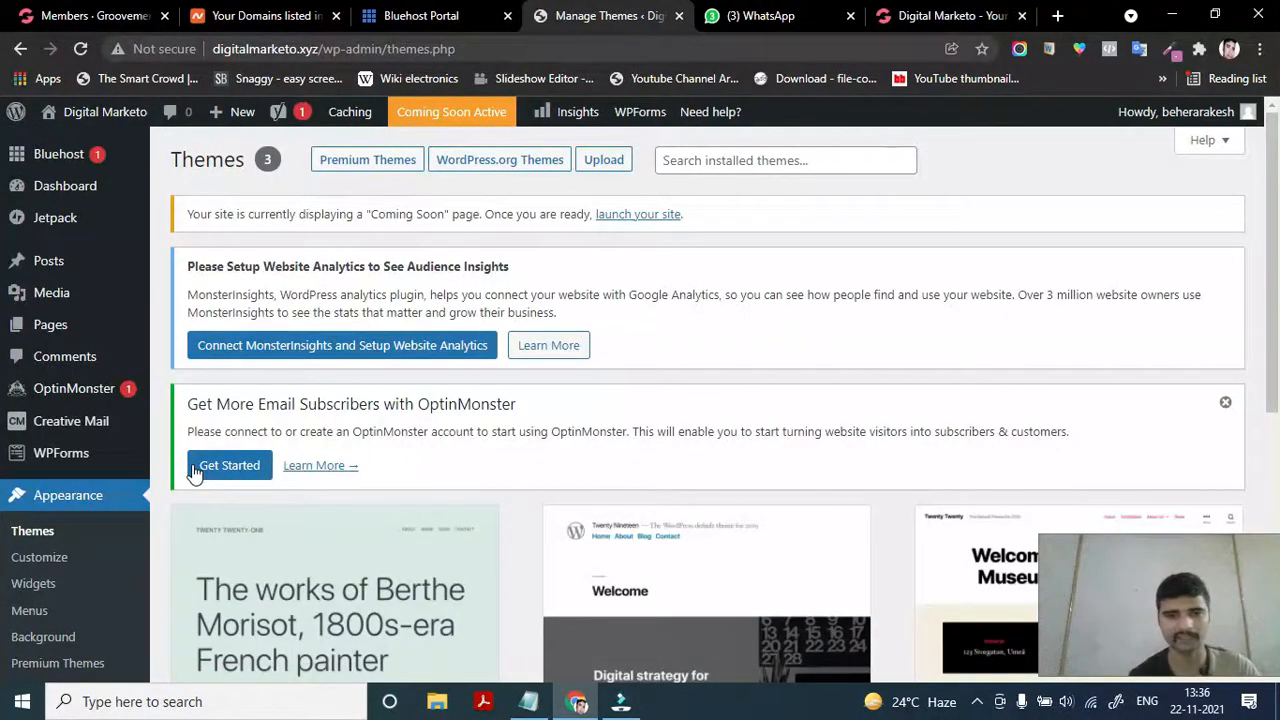
scroll(195, 473, "down", 5)
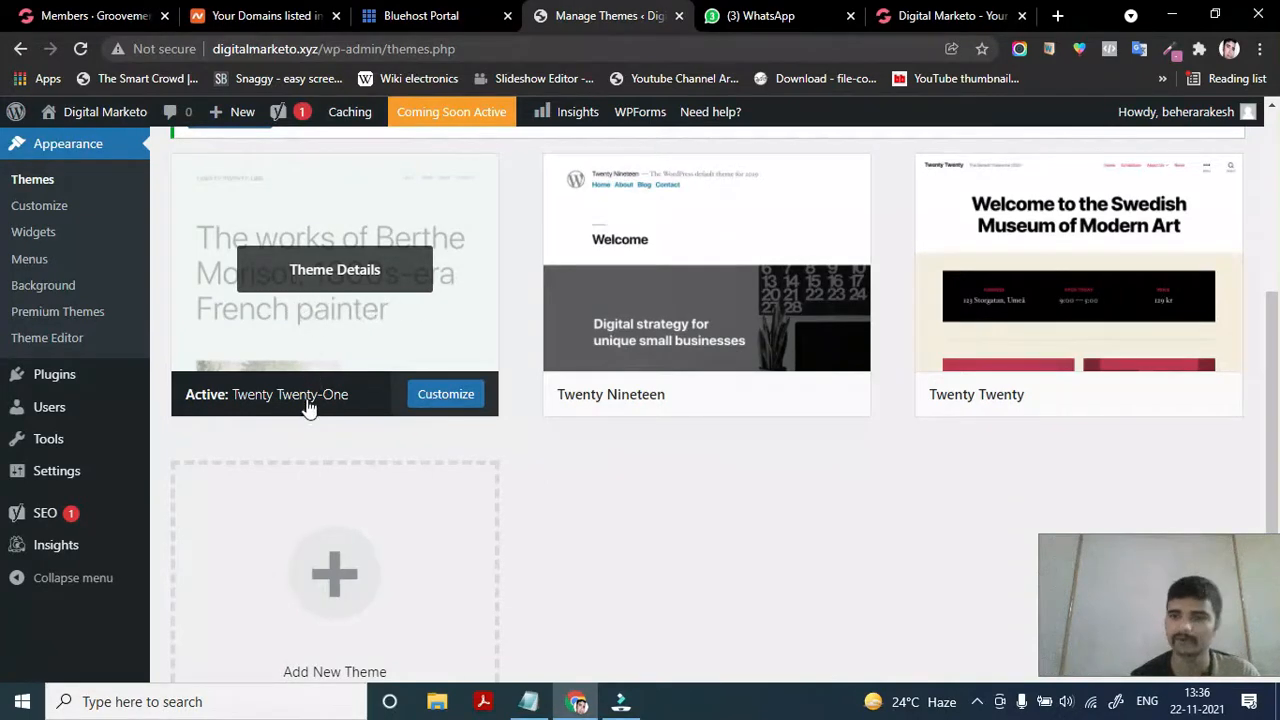
scroll(306, 420, "down", 1)
scroll(306, 420, "down", 1)
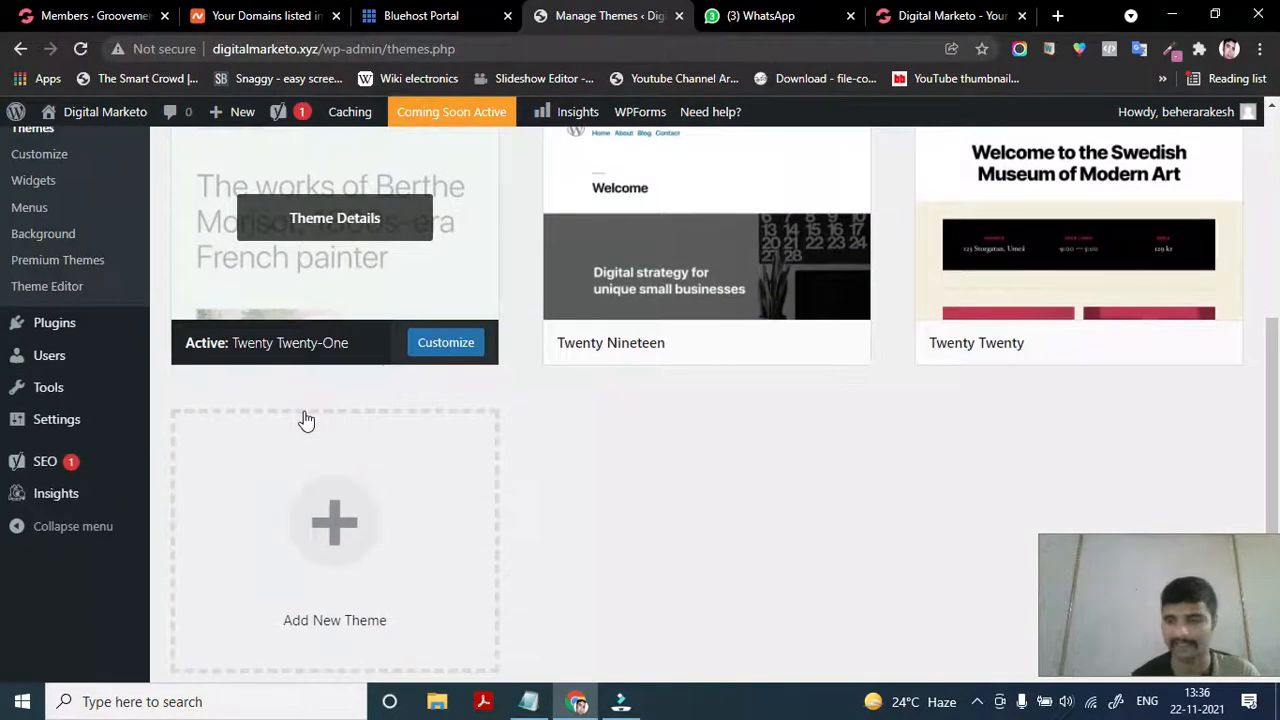
scroll(306, 420, "down", 2)
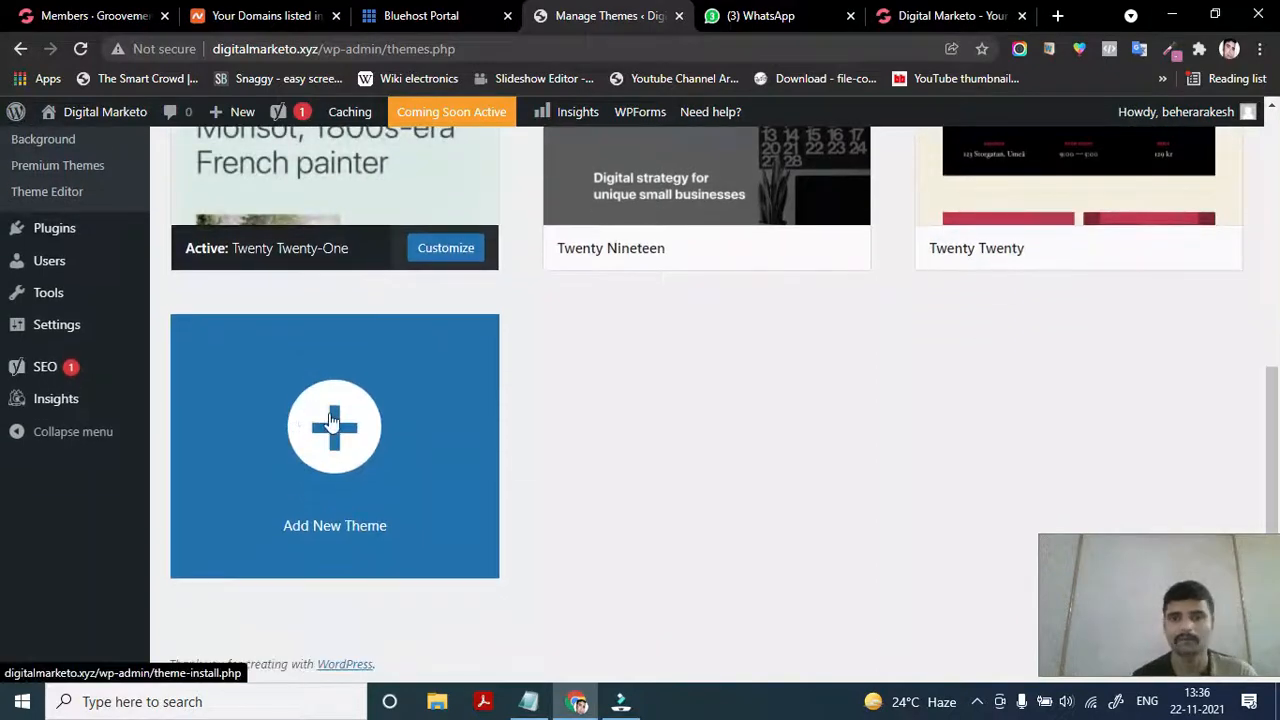
scroll(521, 415, "up", 3)
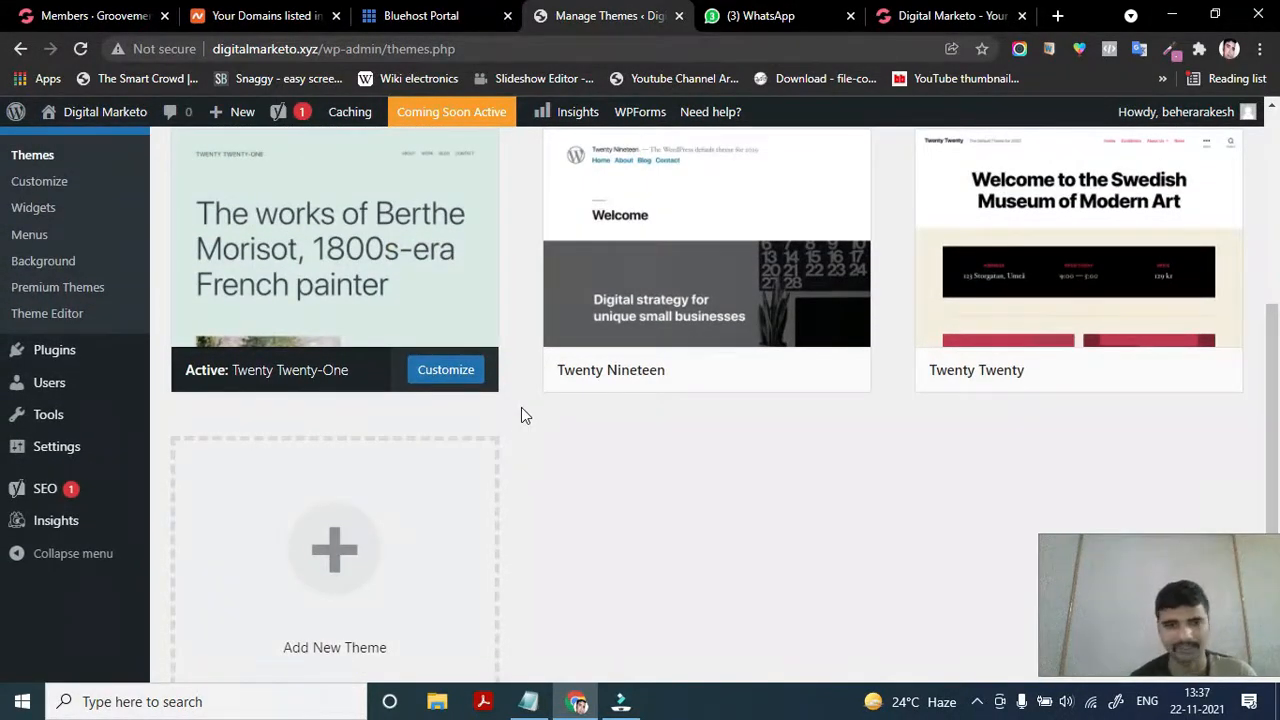
scroll(397, 512, "down", 3)
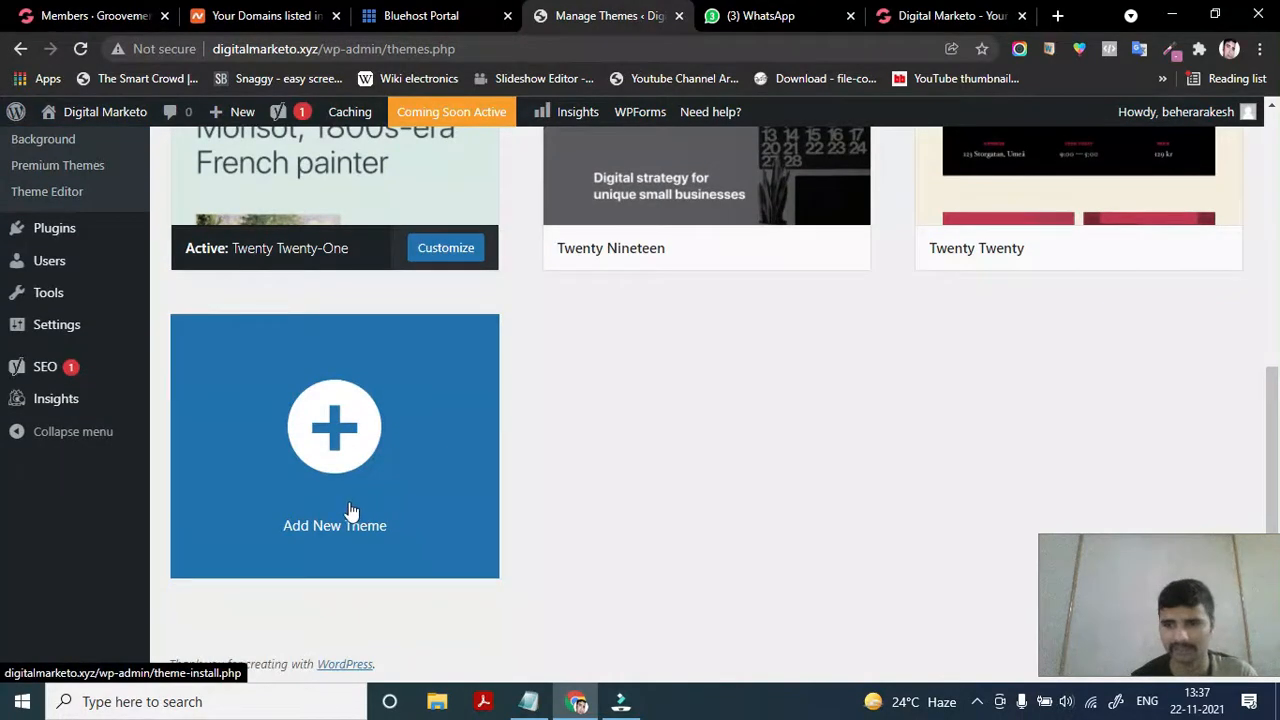
Open Add New Themes and browse the popular themes grid
left_click(316, 455)
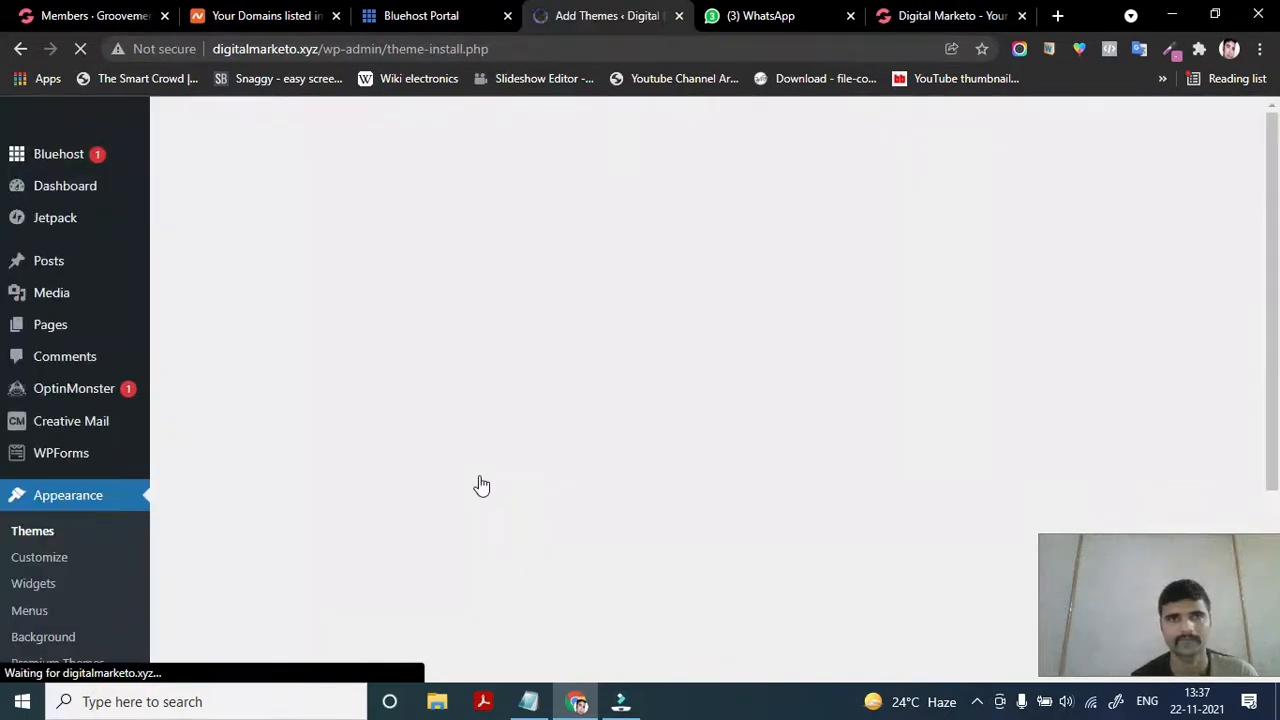
scroll(483, 537, "down", 2)
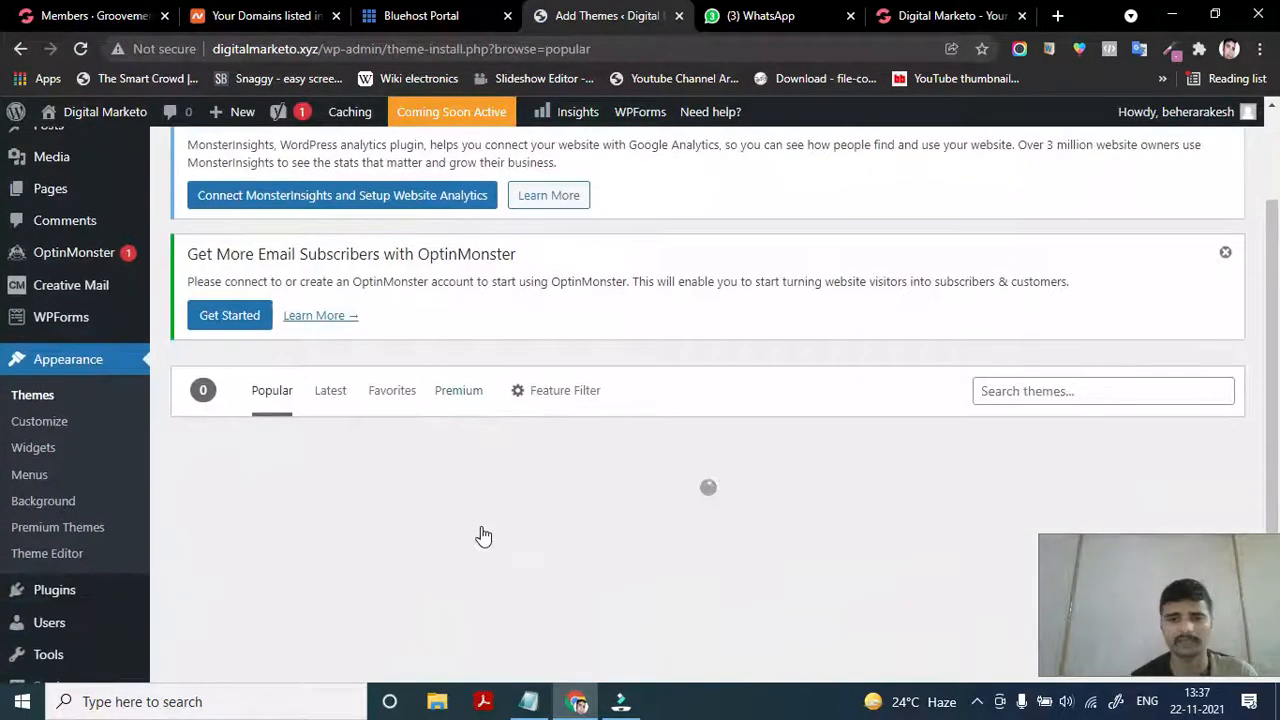
scroll(483, 537, "down", 2)
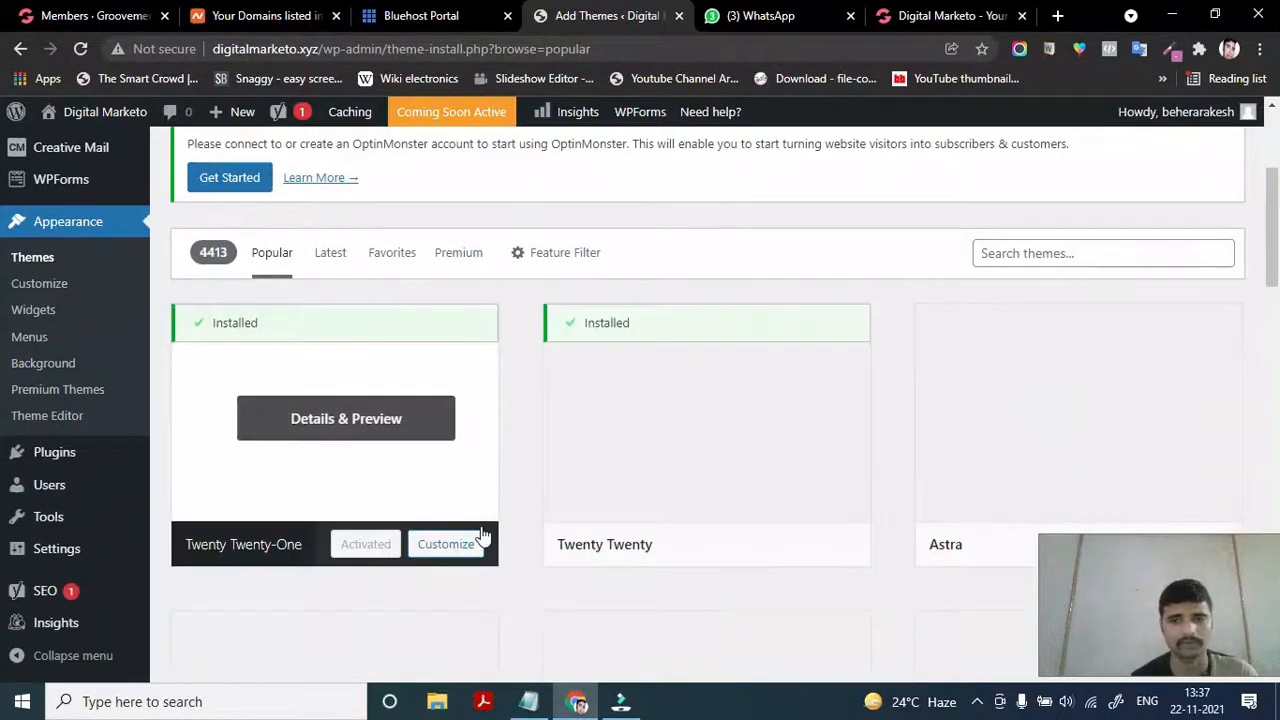
scroll(483, 537, "down", 5)
scroll(483, 537, "down", 4)
scroll(483, 537, "down", 1)
scroll(583, 575, "down", 1)
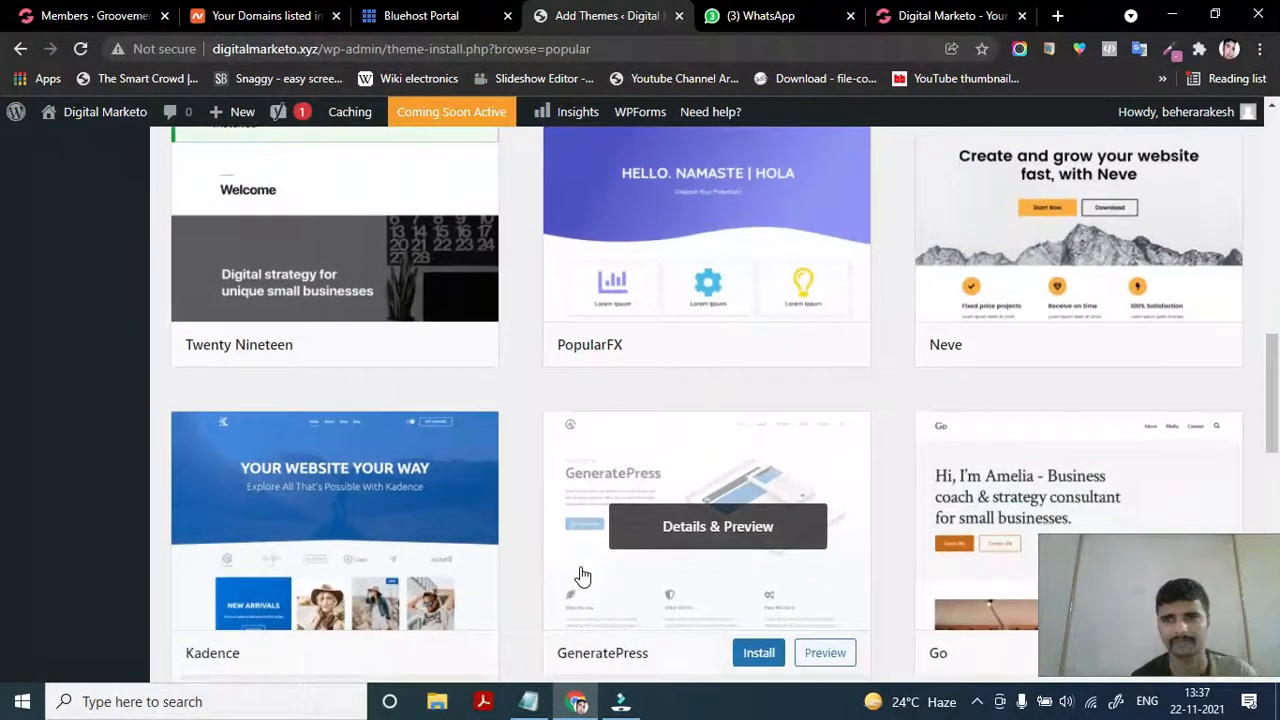
scroll(583, 577, "down", 1)
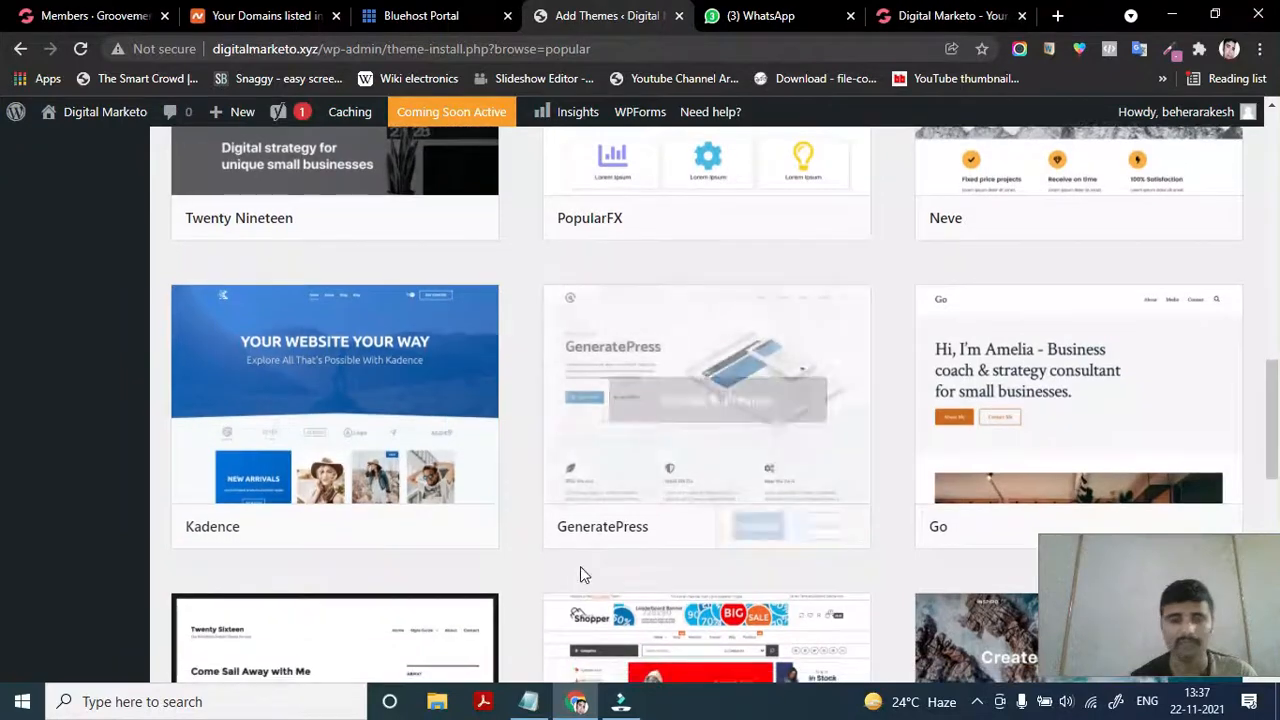
scroll(583, 577, "down", 2)
scroll(583, 577, "down", 1)
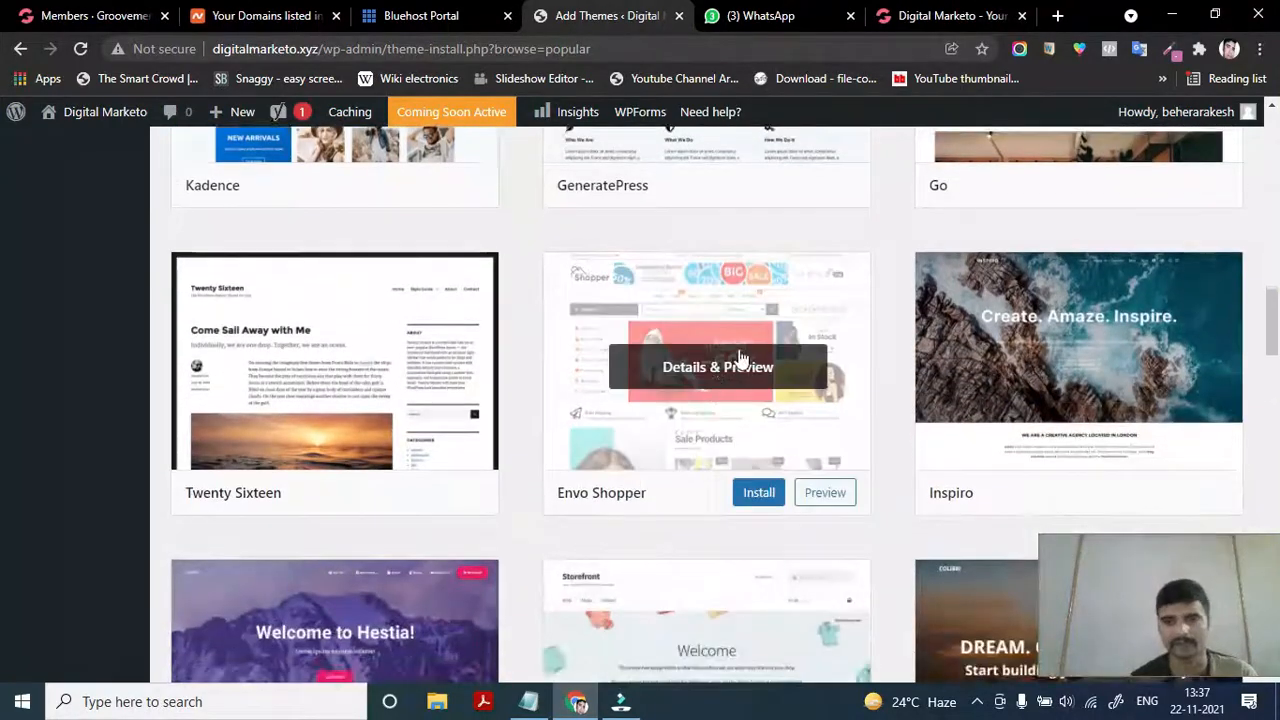
scroll(519, 607, "down", 1)
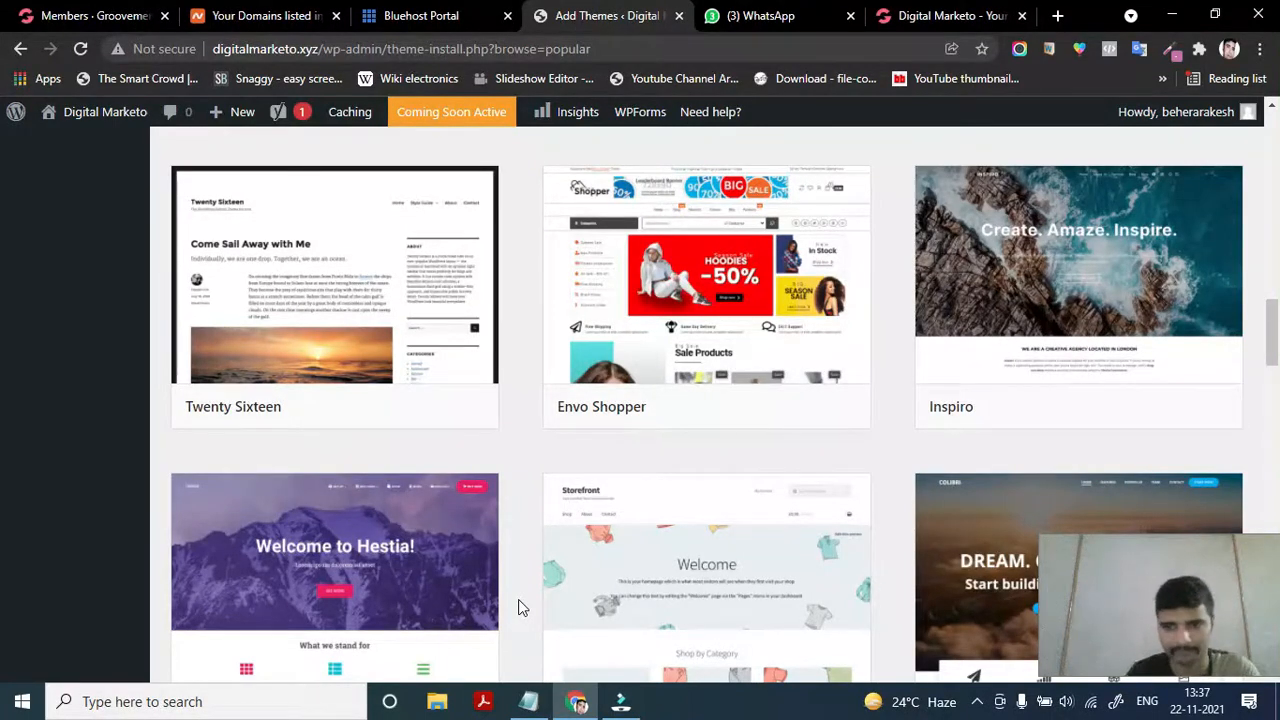
scroll(519, 607, "up", 3)
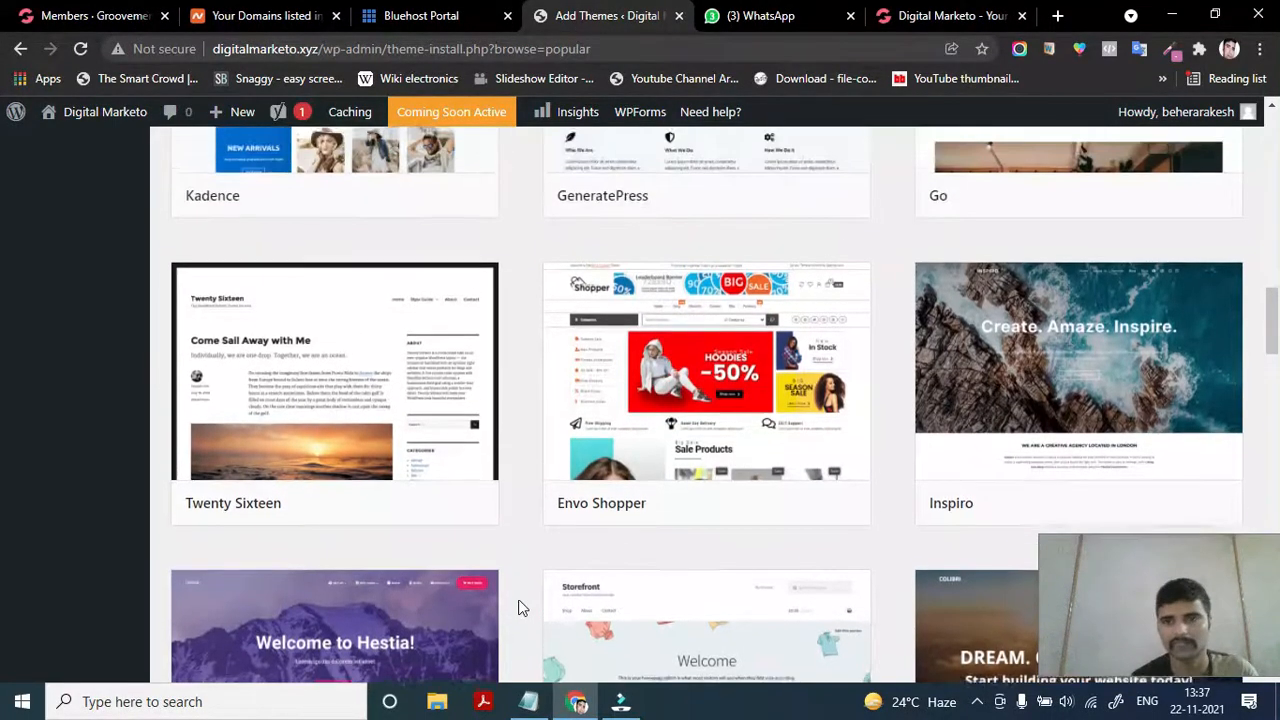
scroll(749, 495, "up", 12)
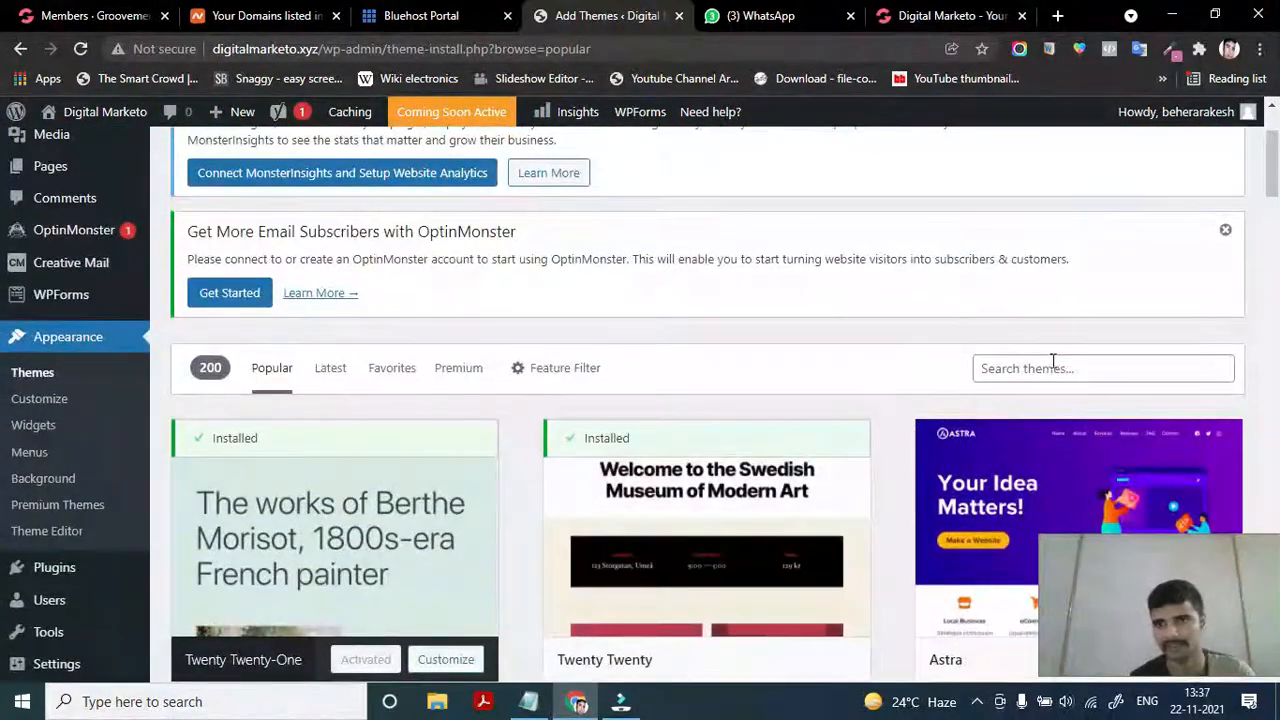
Scroll the popular themes list until the News Way card is visible
left_click(1050, 367)
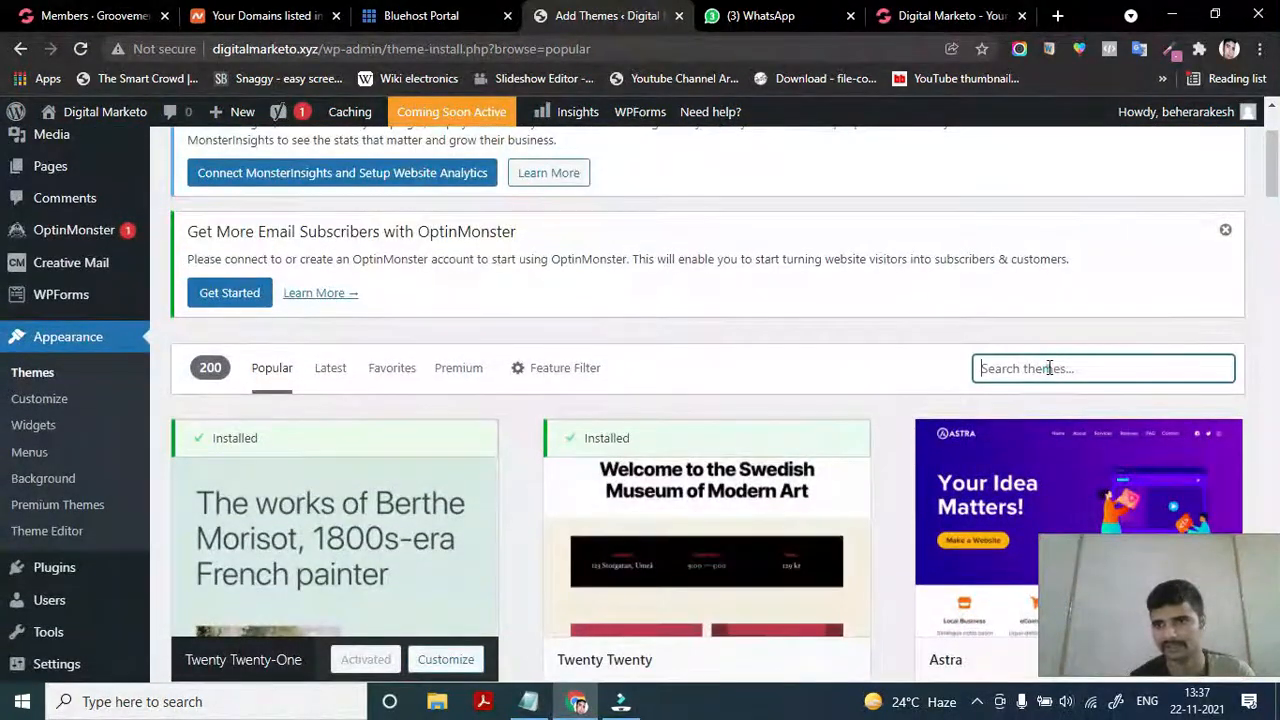
scroll(1050, 367, "down", 3)
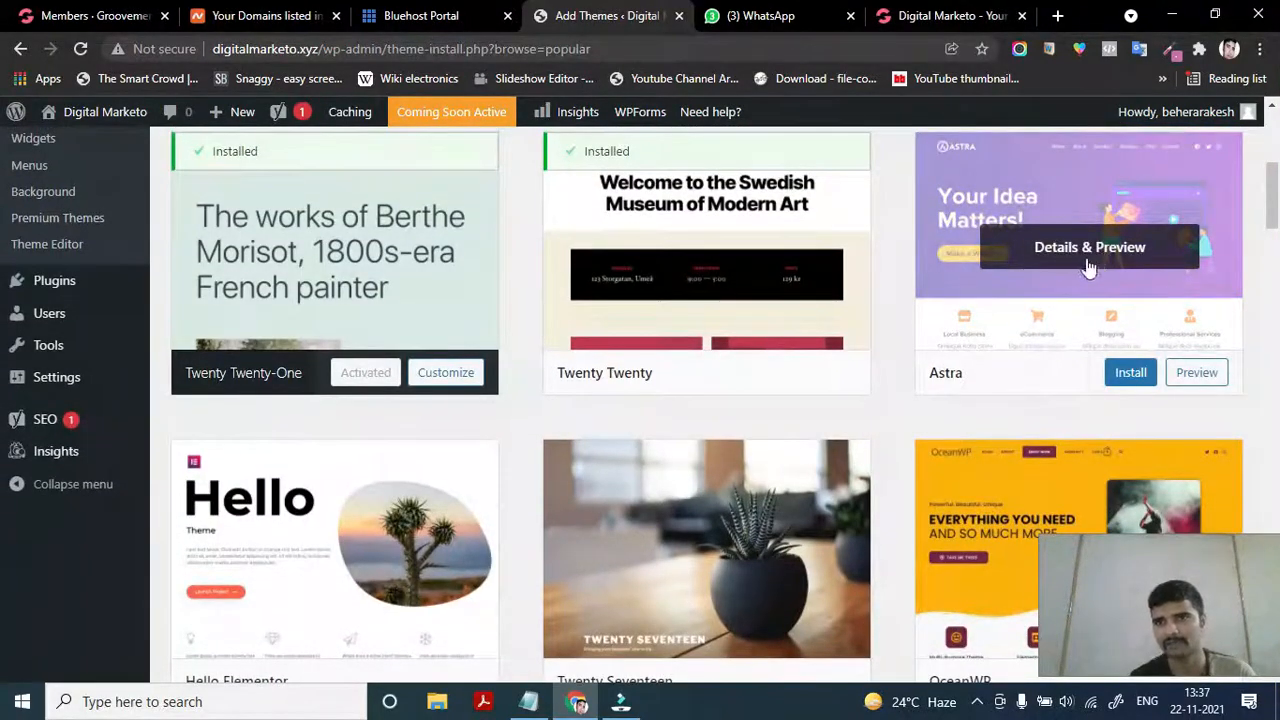
scroll(909, 458, "down", 3)
scroll(909, 467, "down", 13)
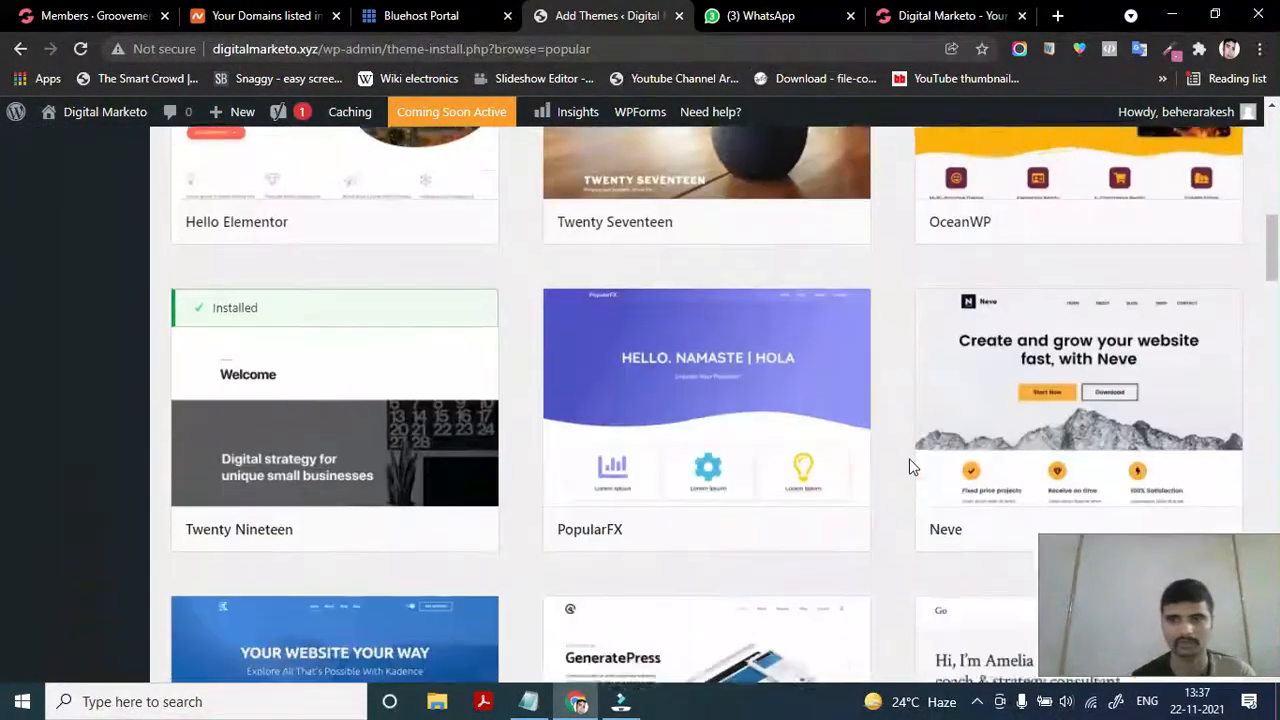
scroll(909, 460, "down", 2)
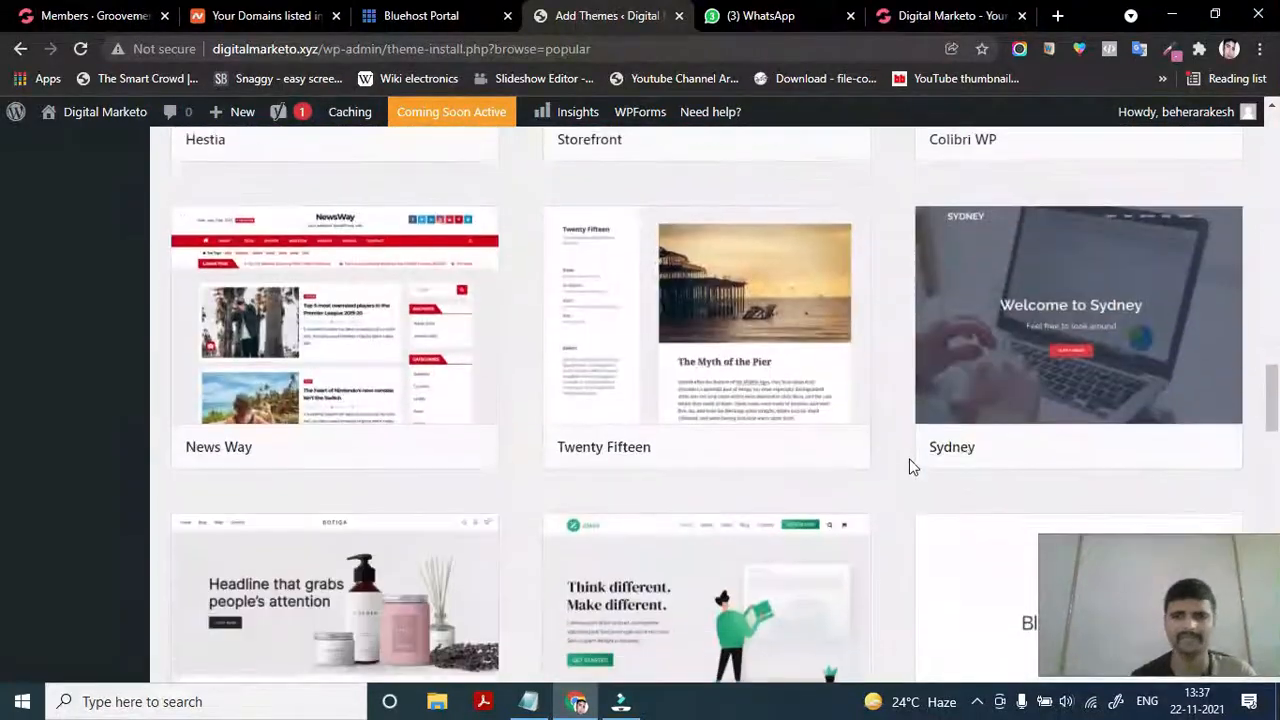
scroll(909, 466, "down", 1)
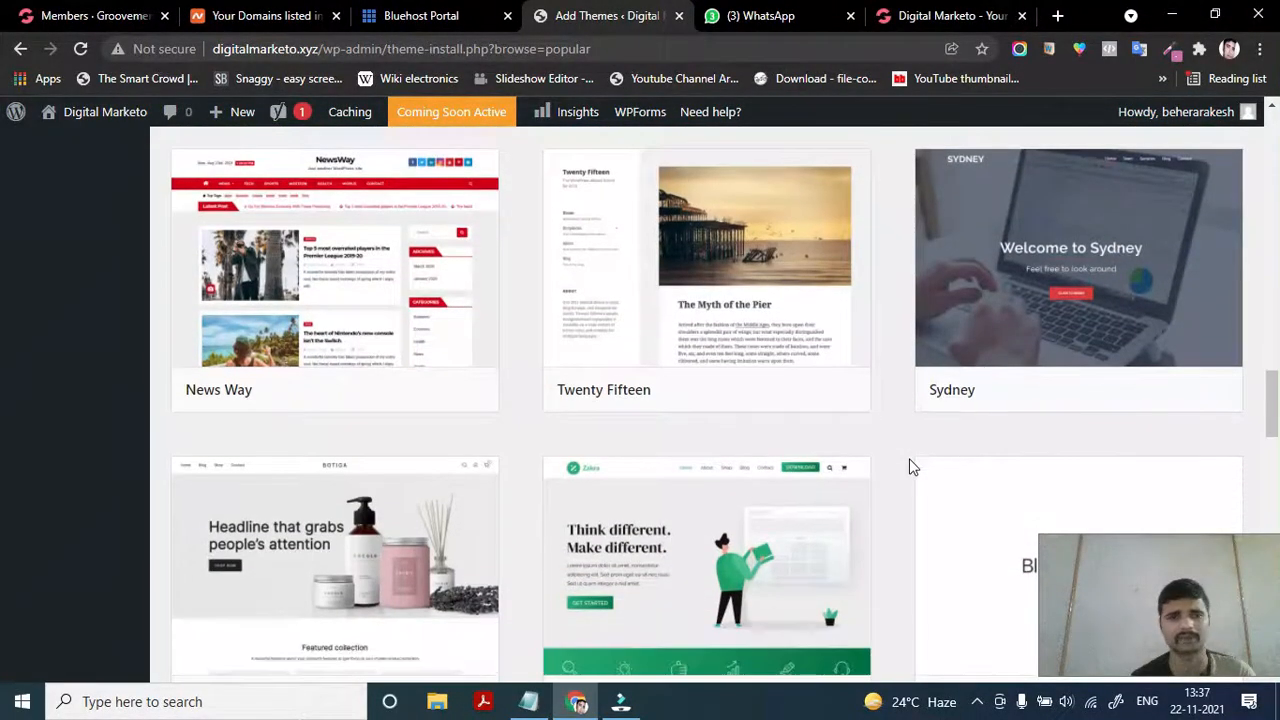
scroll(578, 559, "down", 2)
scroll(578, 559, "down", 3)
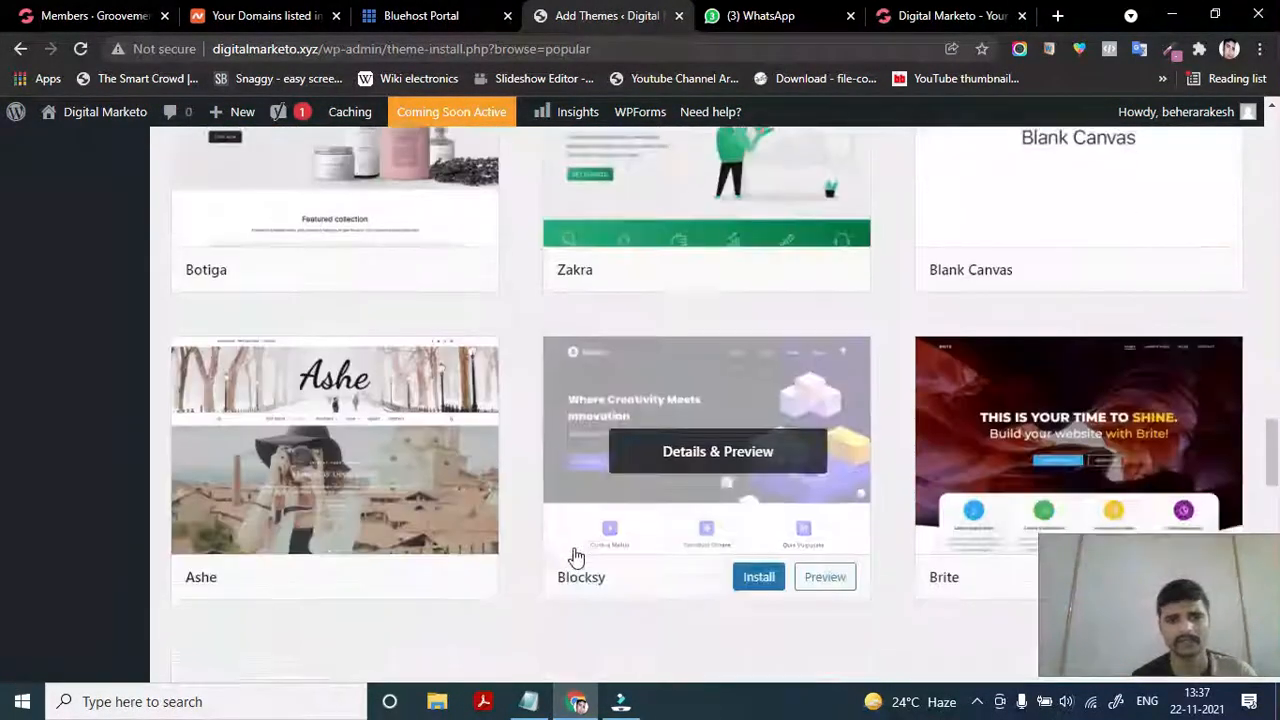
scroll(571, 557, "up", 5)
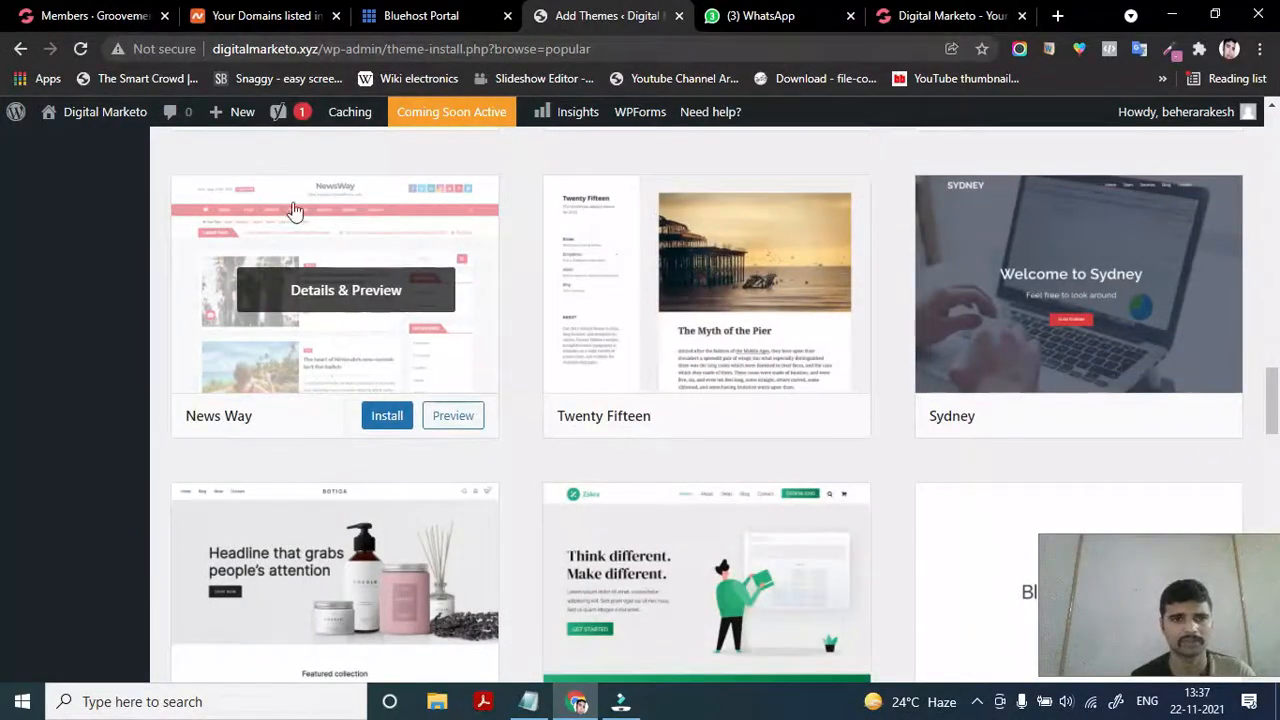
scroll(508, 620, "down", 4)
scroll(512, 580, "up", 7)
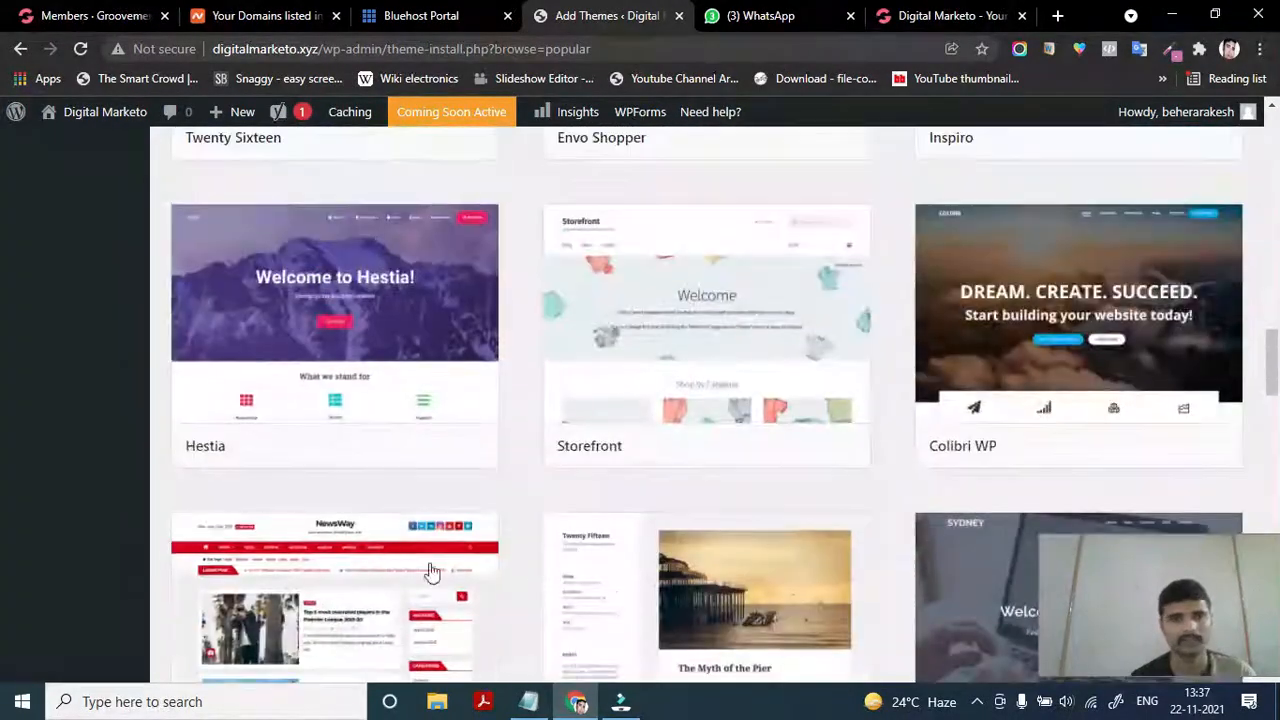
scroll(300, 520, "down", 2)
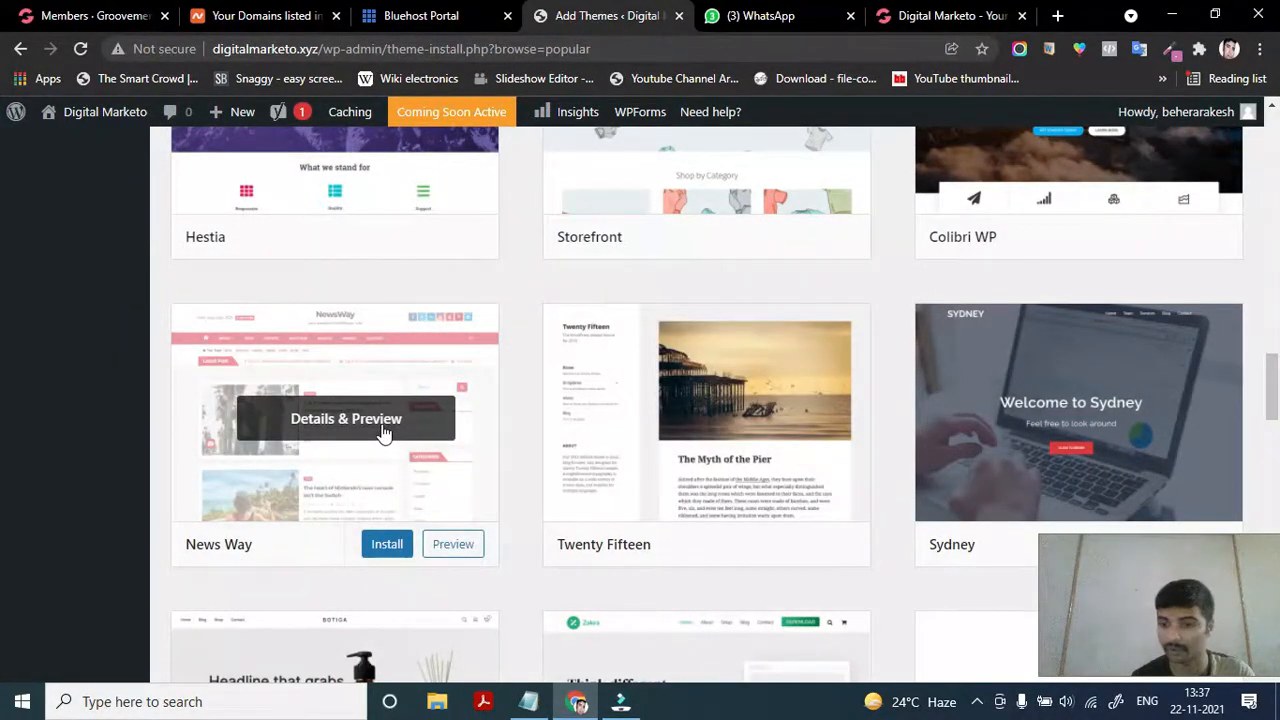
left_click(326, 428)
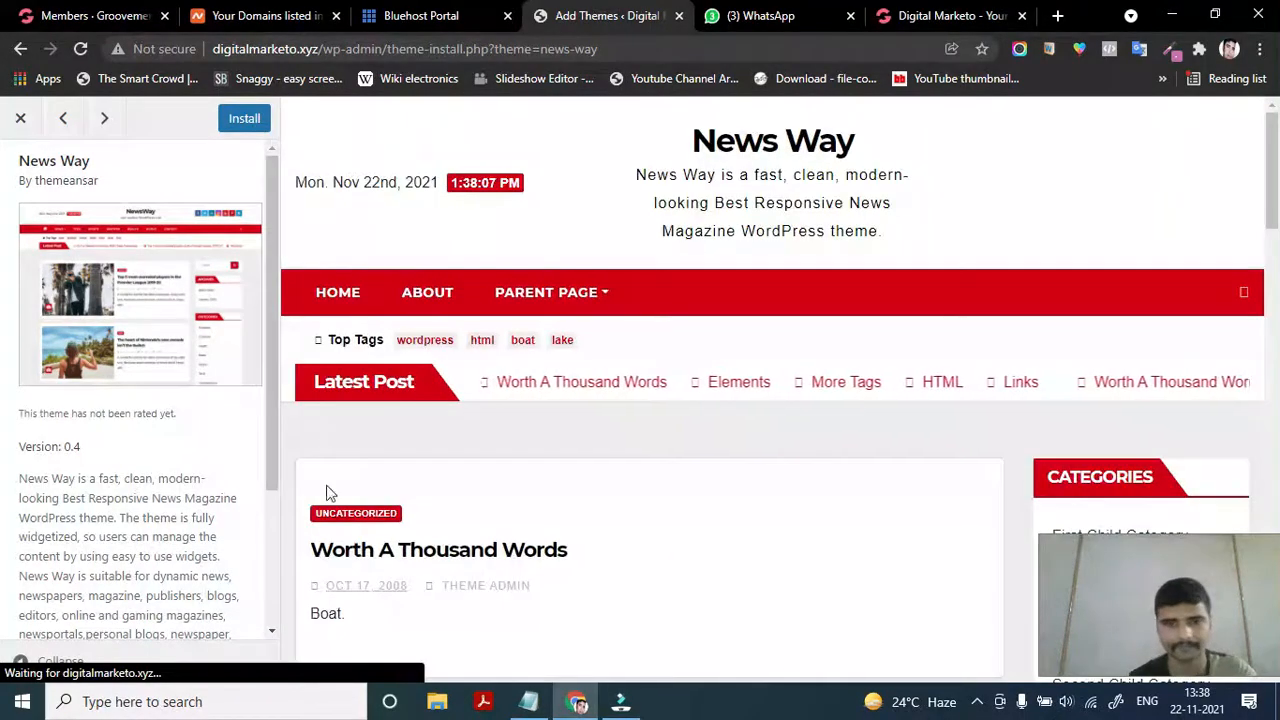
scroll(555, 515, "down", 3)
scroll(556, 515, "down", 12)
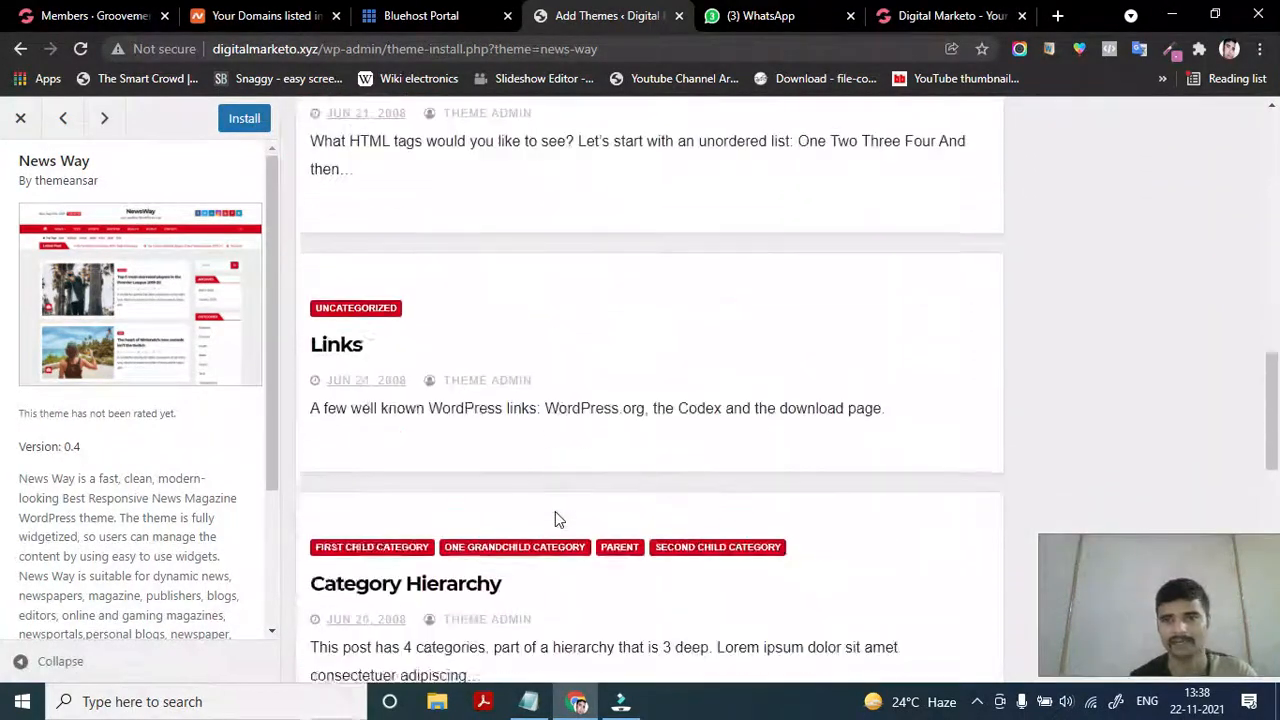
scroll(557, 519, "down", 5)
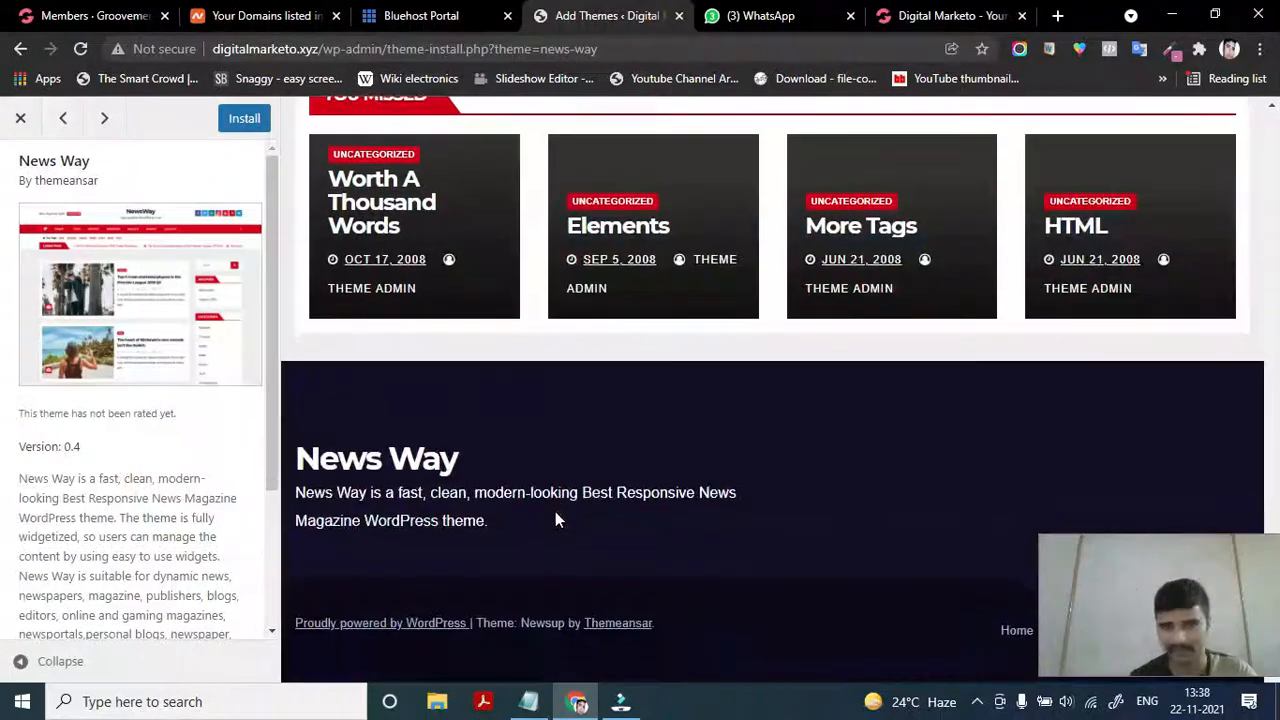
scroll(557, 519, "up", 1)
scroll(555, 516, "up", 20)
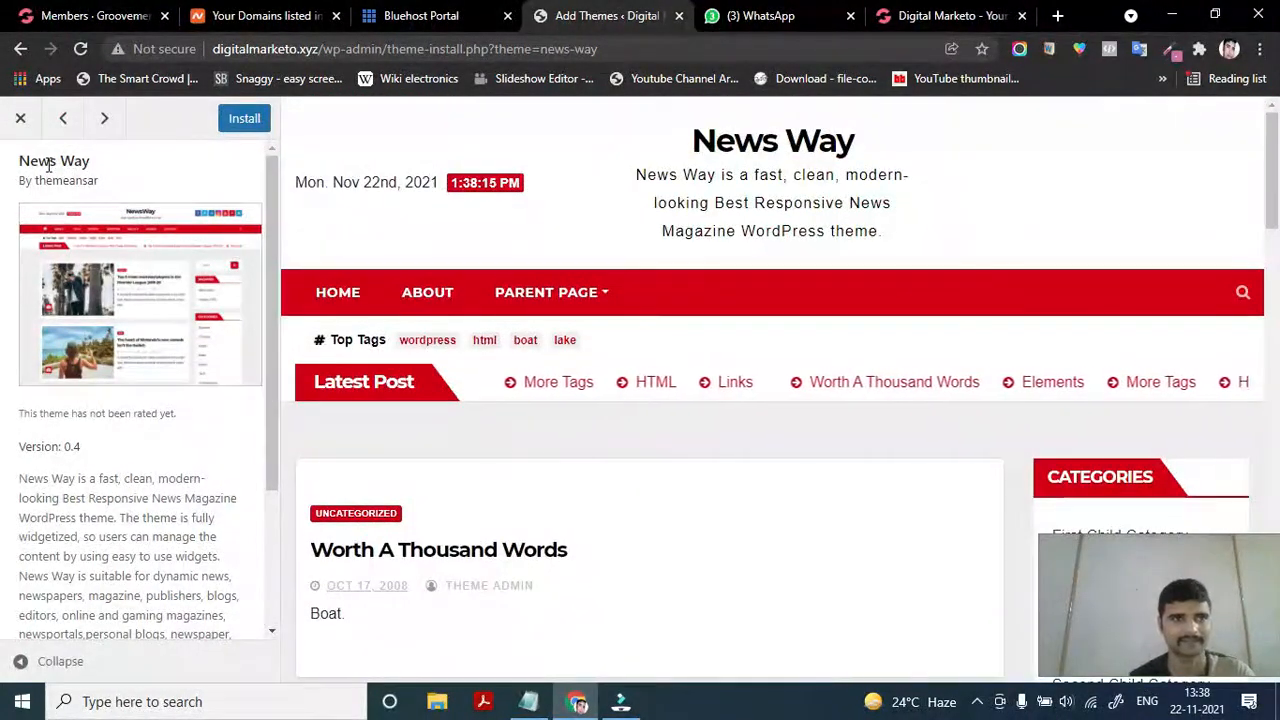
left_click(17, 120)
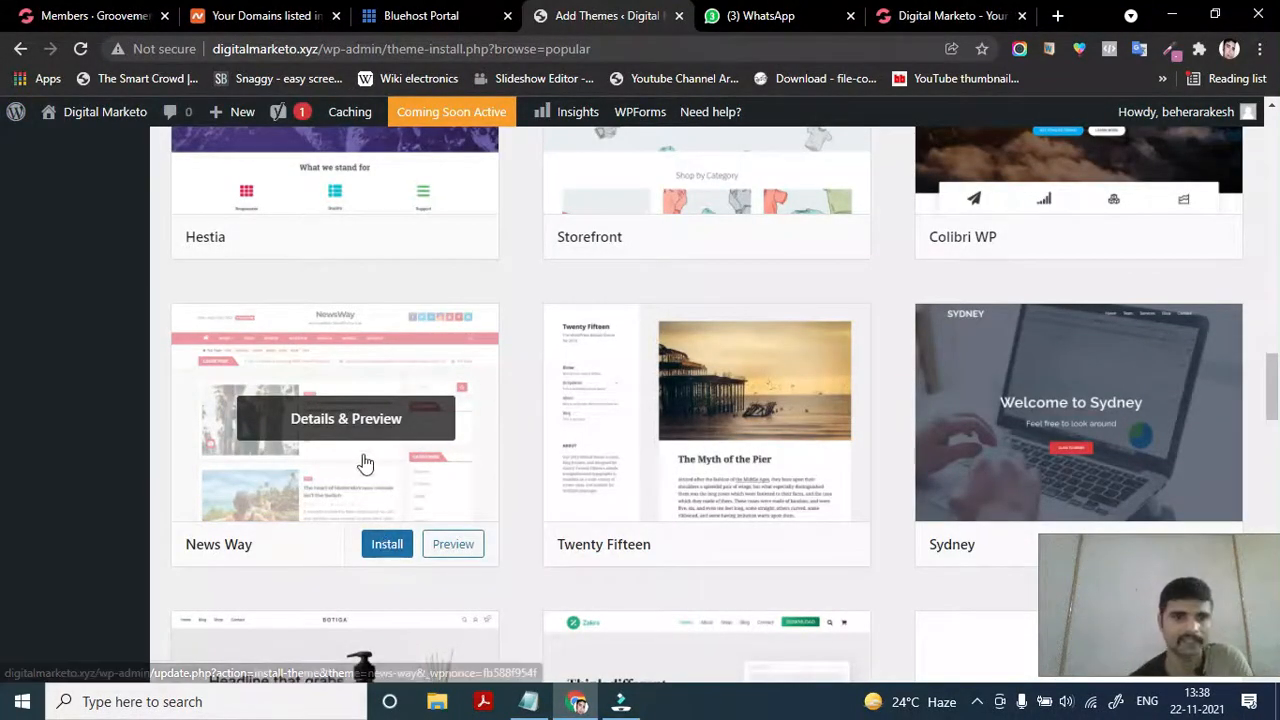
left_click(366, 420)
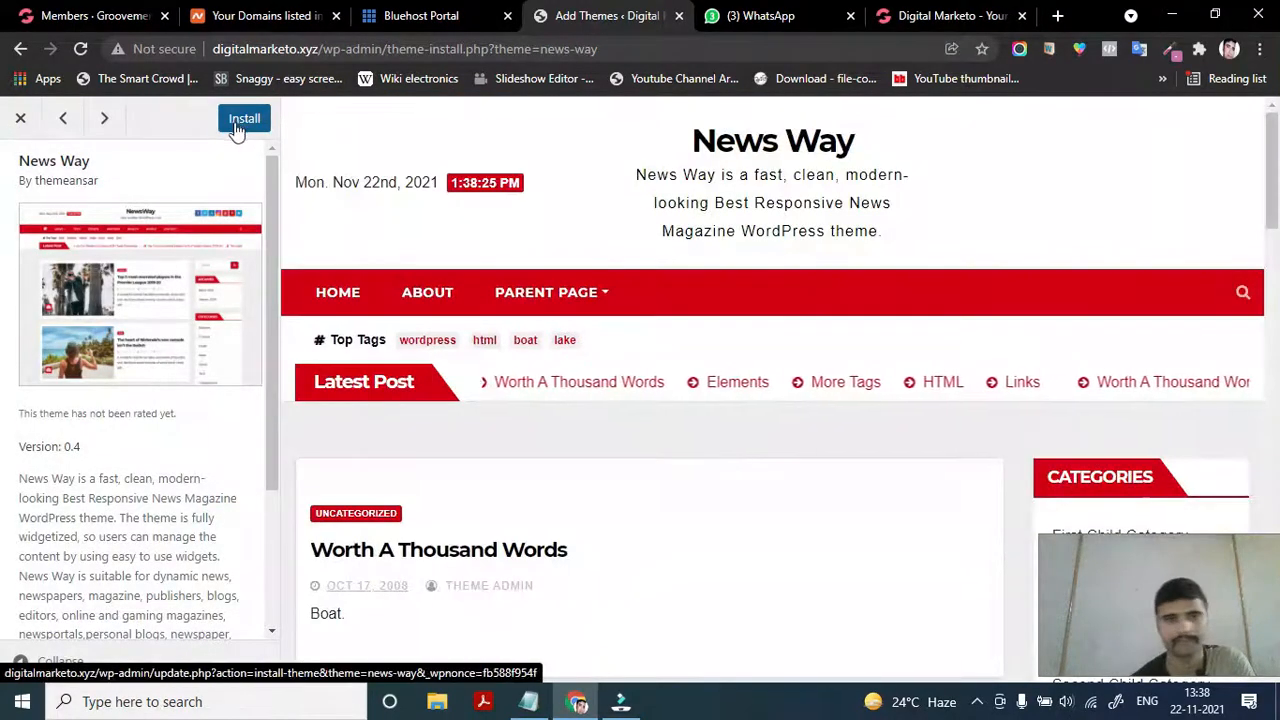
left_click(23, 119)
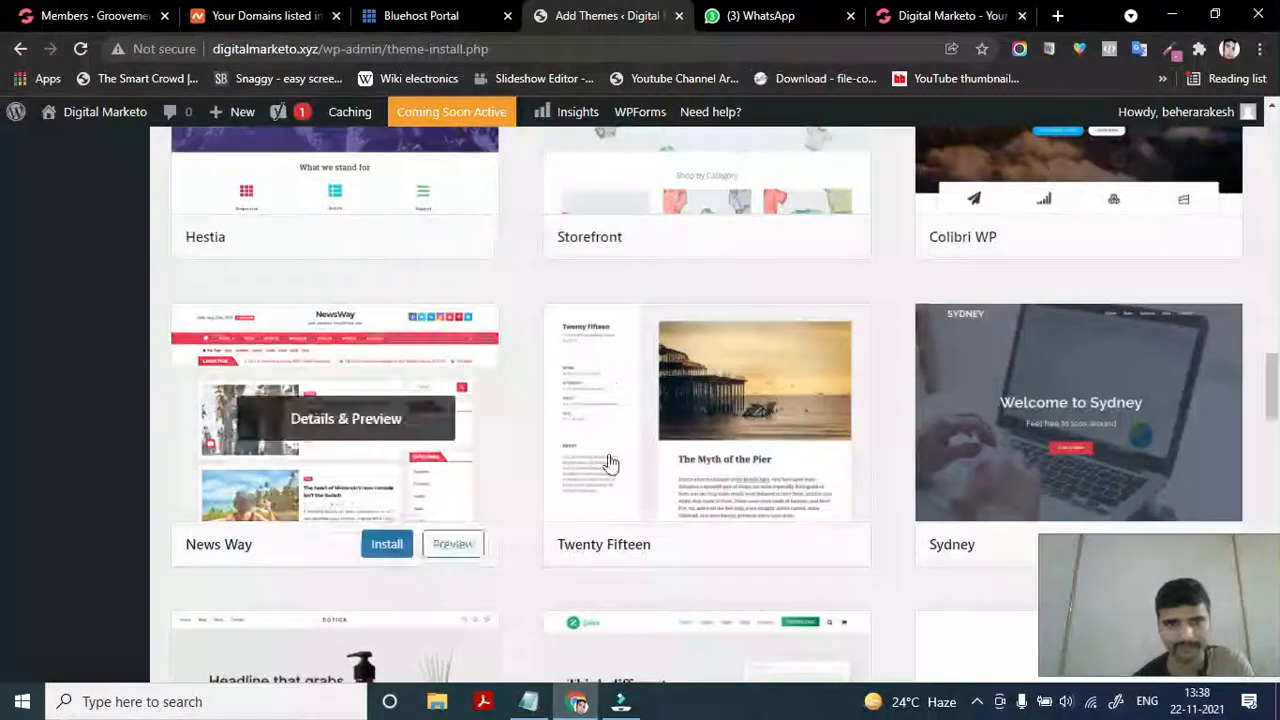
Install the News Way theme from its card until it shows Installed with Activate
left_click(378, 551)
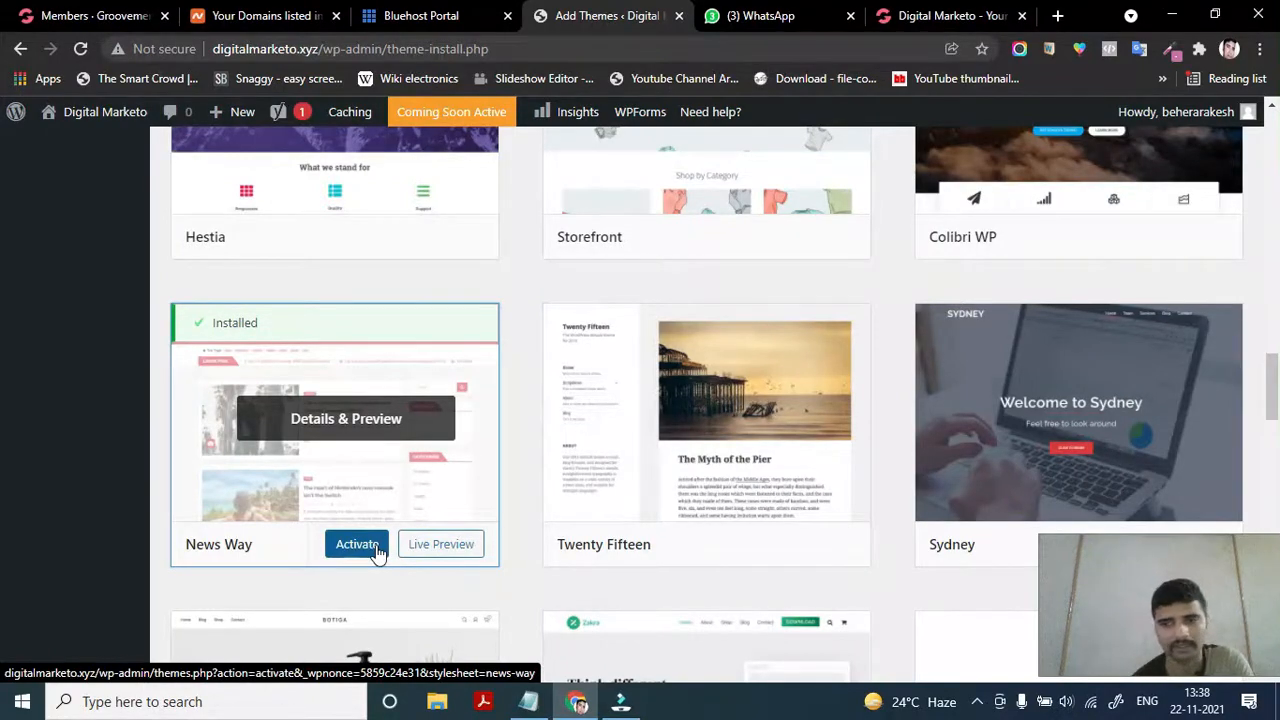
scroll(343, 390, "up", 10)
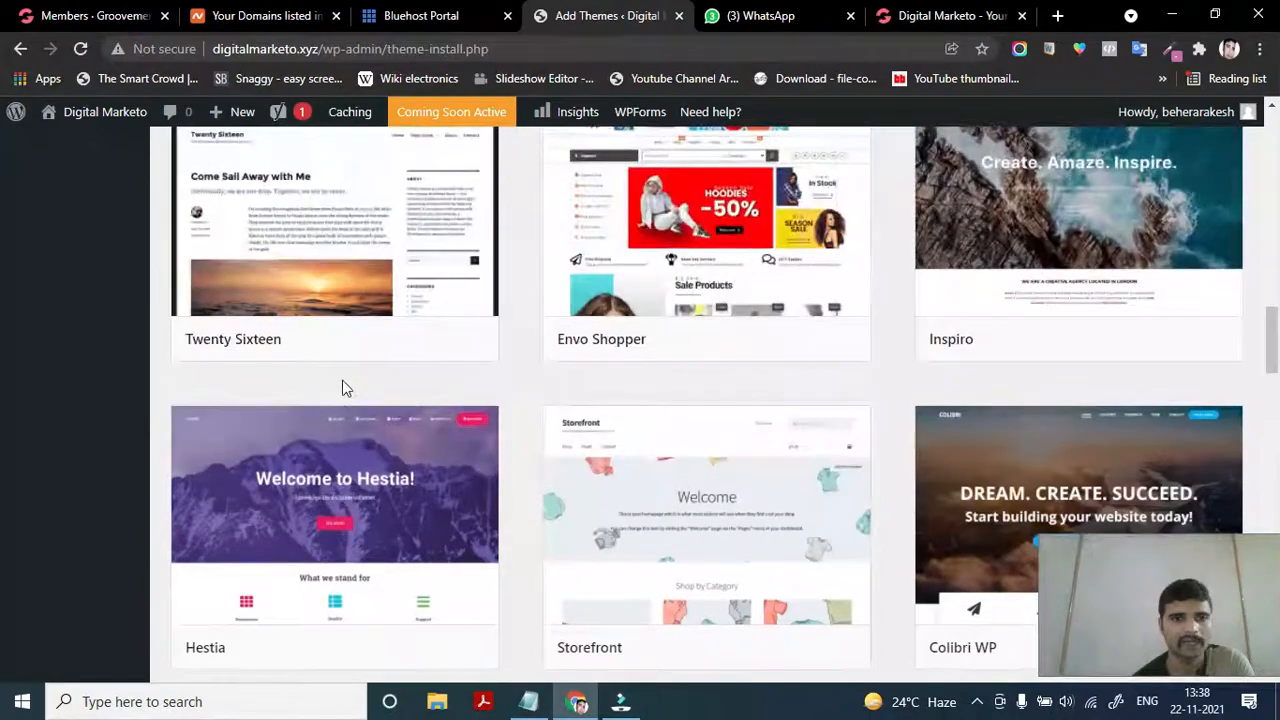
scroll(342, 390, "up", 6)
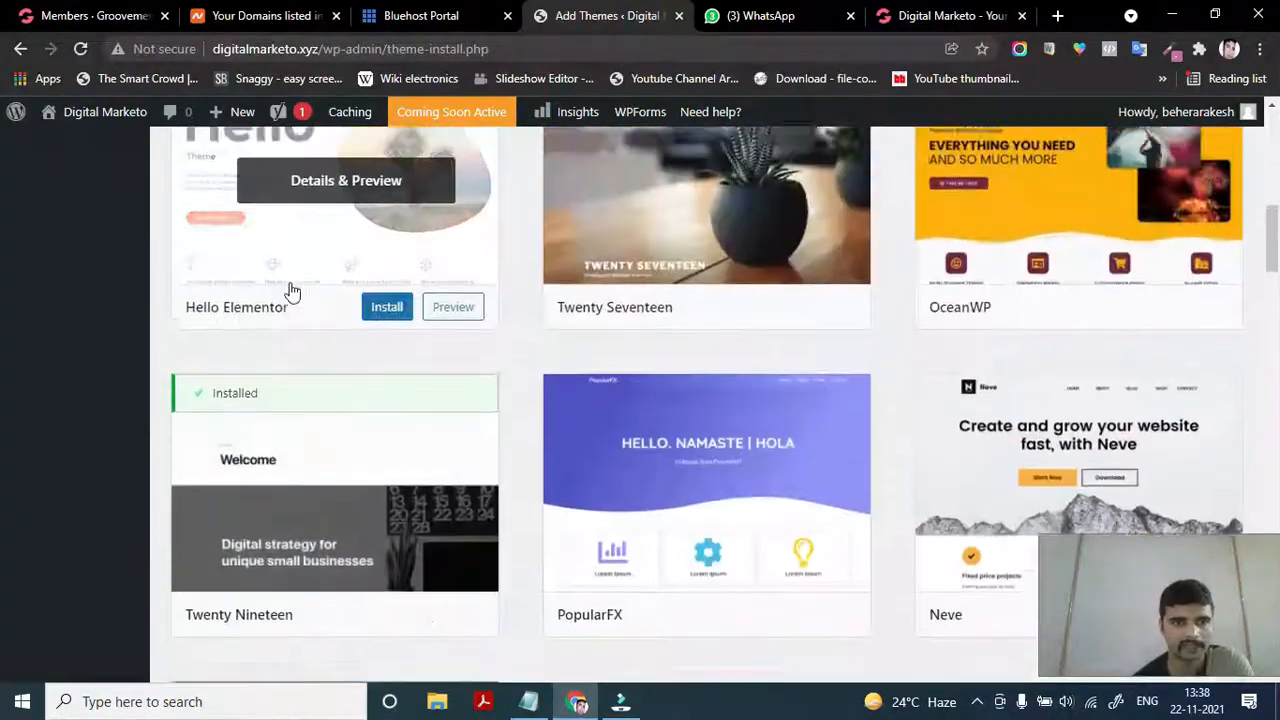
scroll(371, 423, "down", 5)
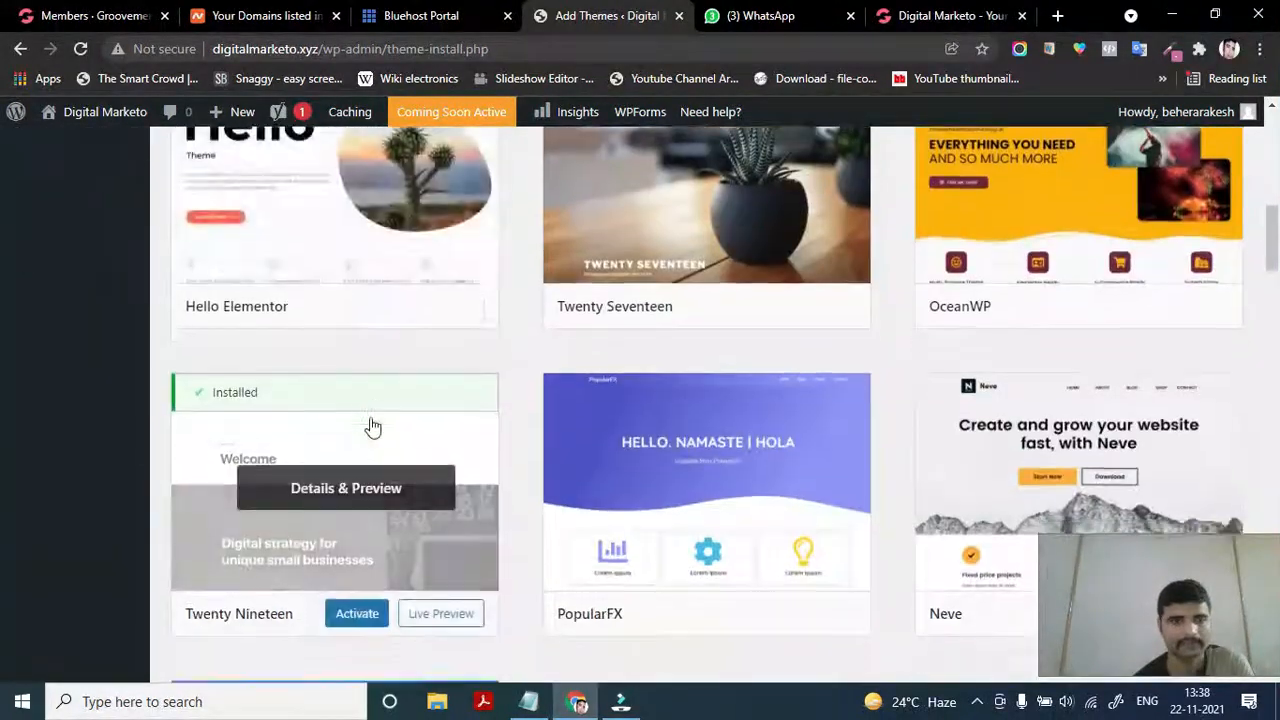
scroll(286, 500, "down", 6)
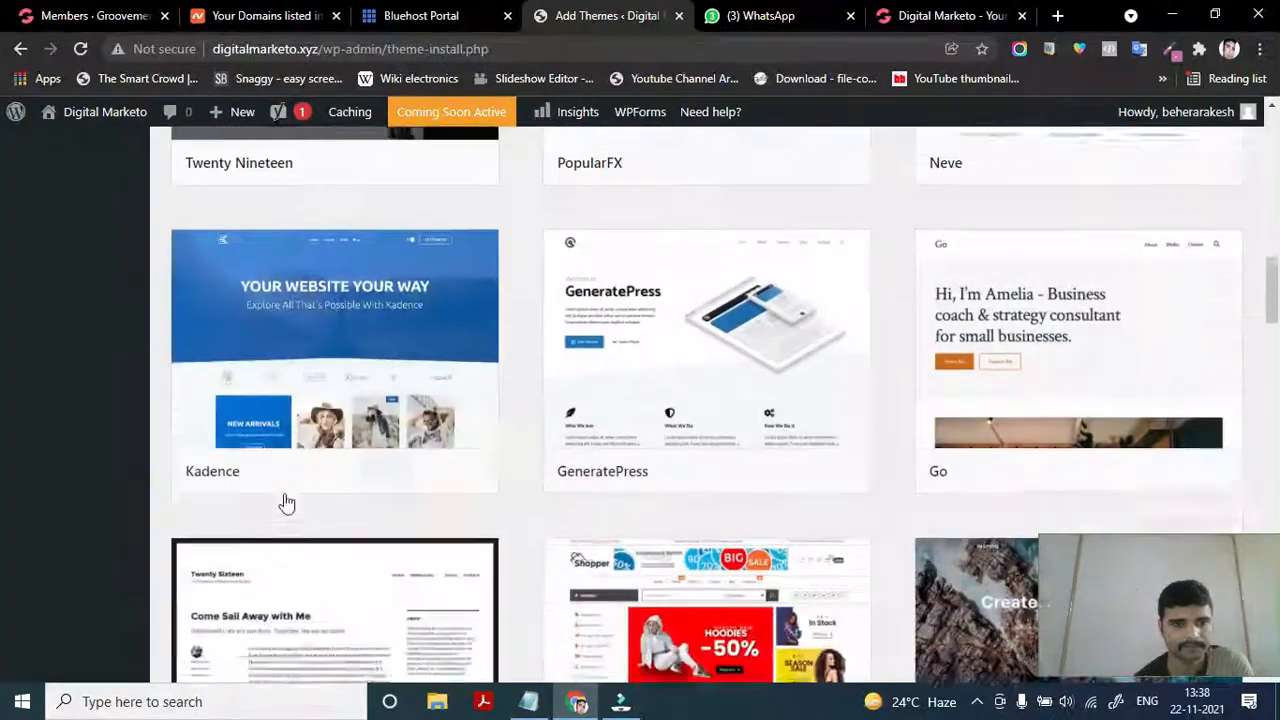
scroll(286, 503, "up", 7)
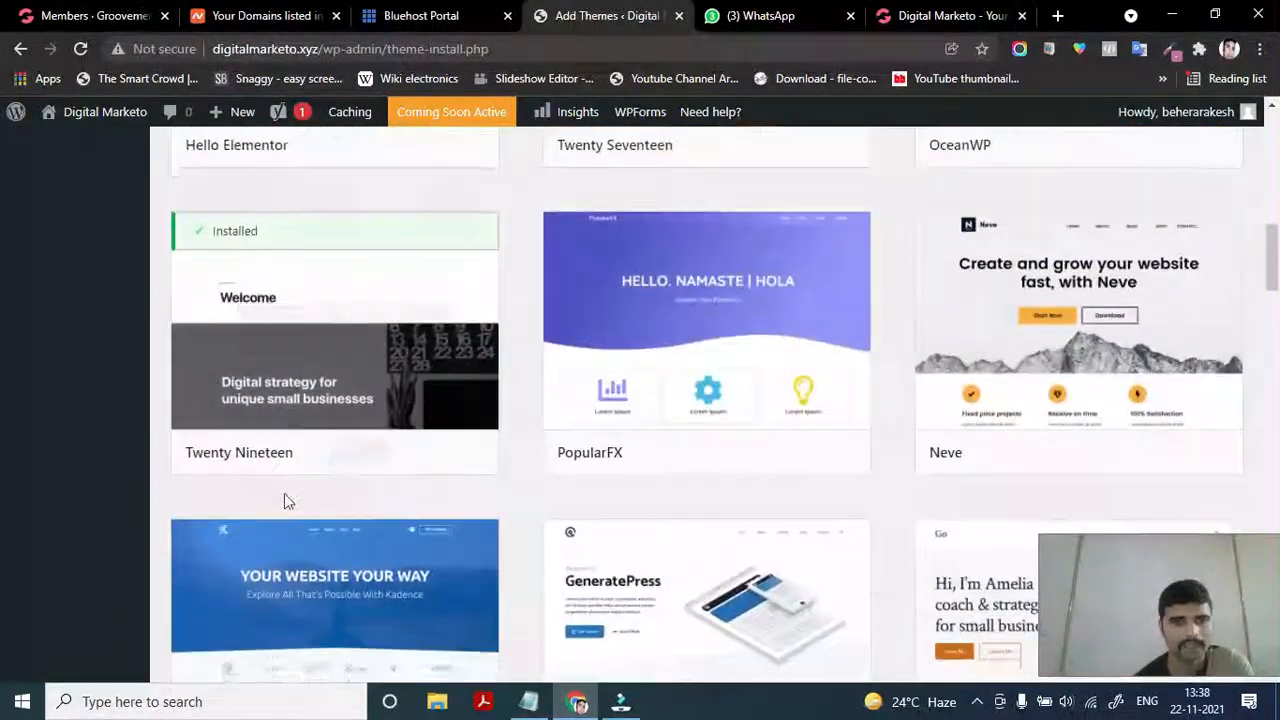
scroll(263, 471, "down", 1)
scroll(203, 277, "up", 2)
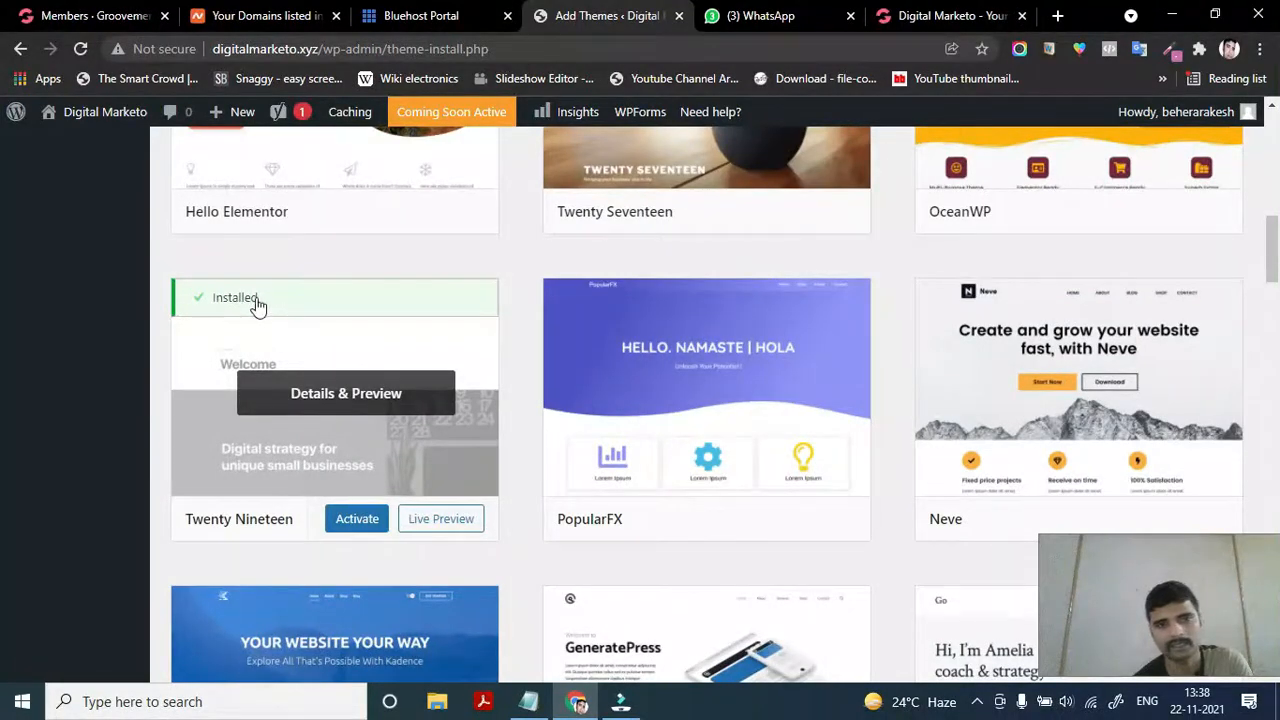
left_click(360, 518)
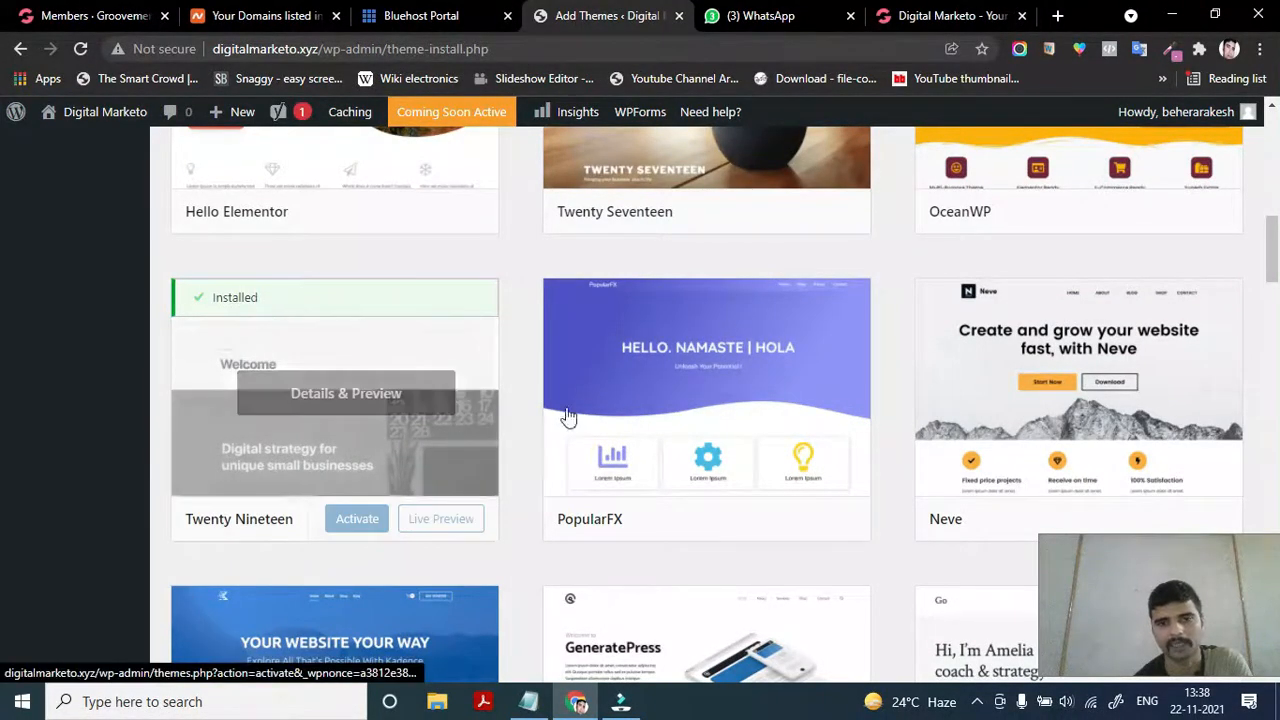
scroll(449, 449, "down", 8)
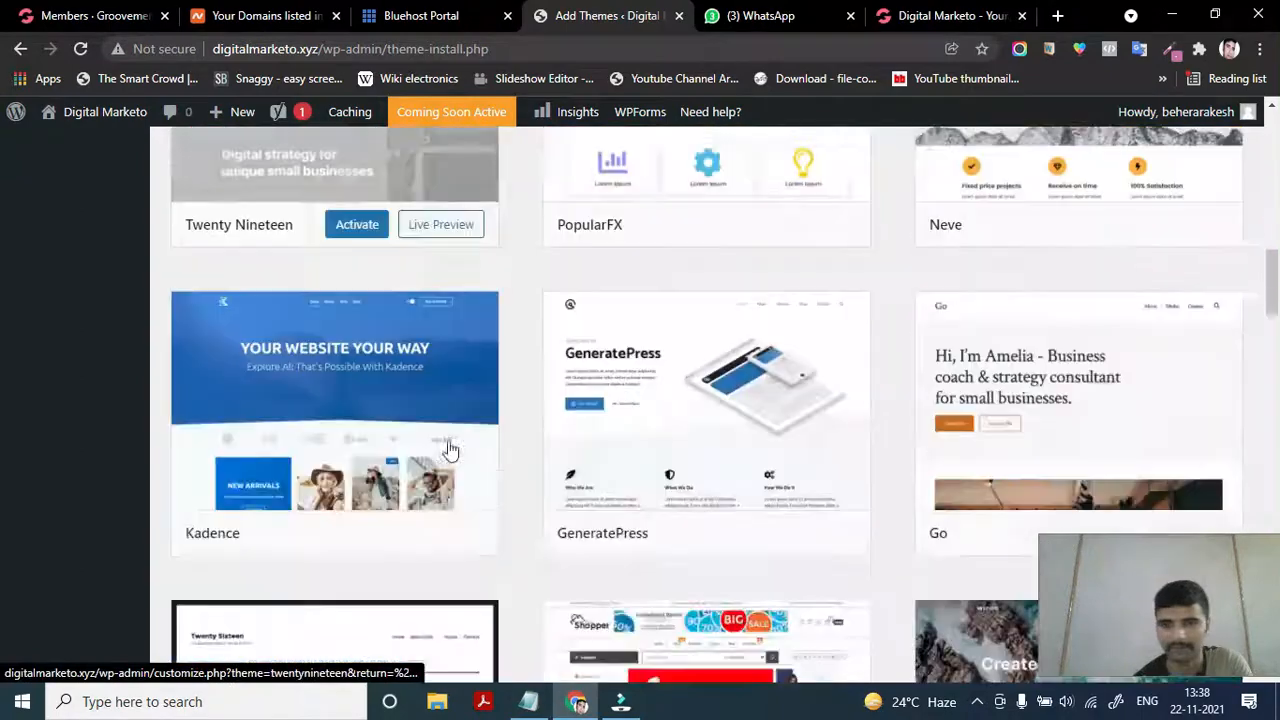
scroll(449, 449, "down", 5)
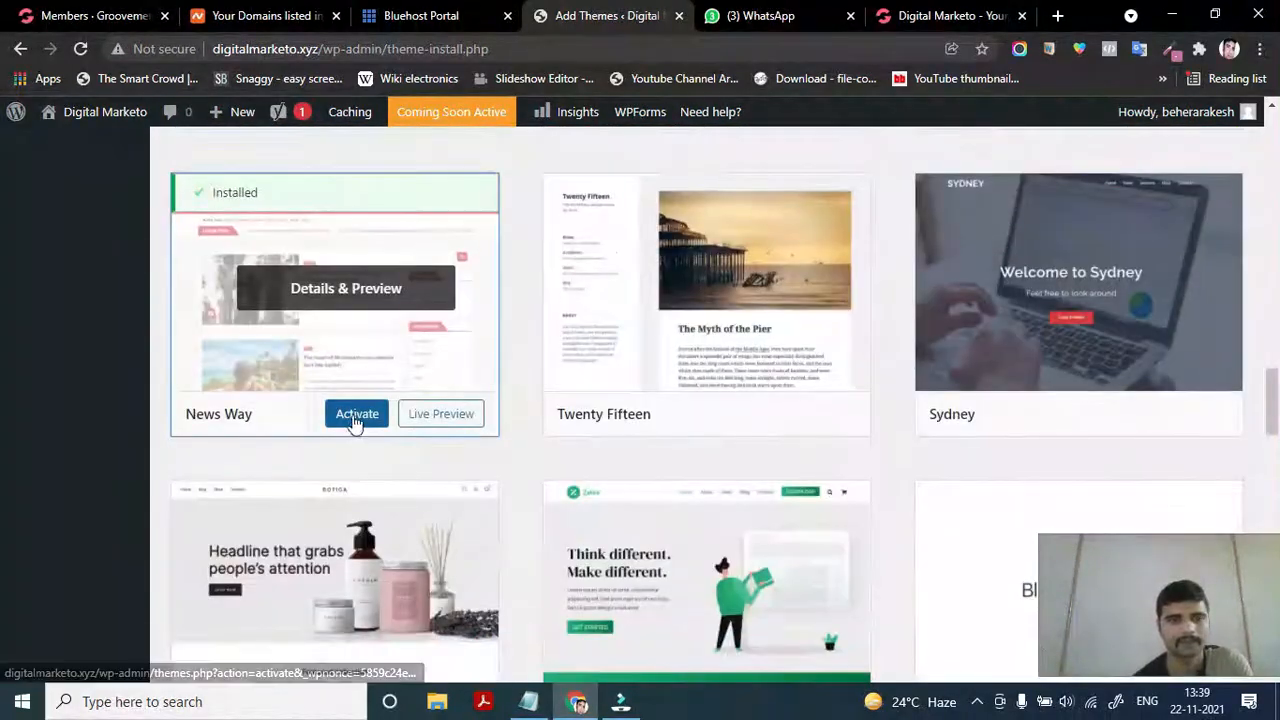
Activate News Way and check the Manage Themes page shows Active: News Way
left_click(352, 418)
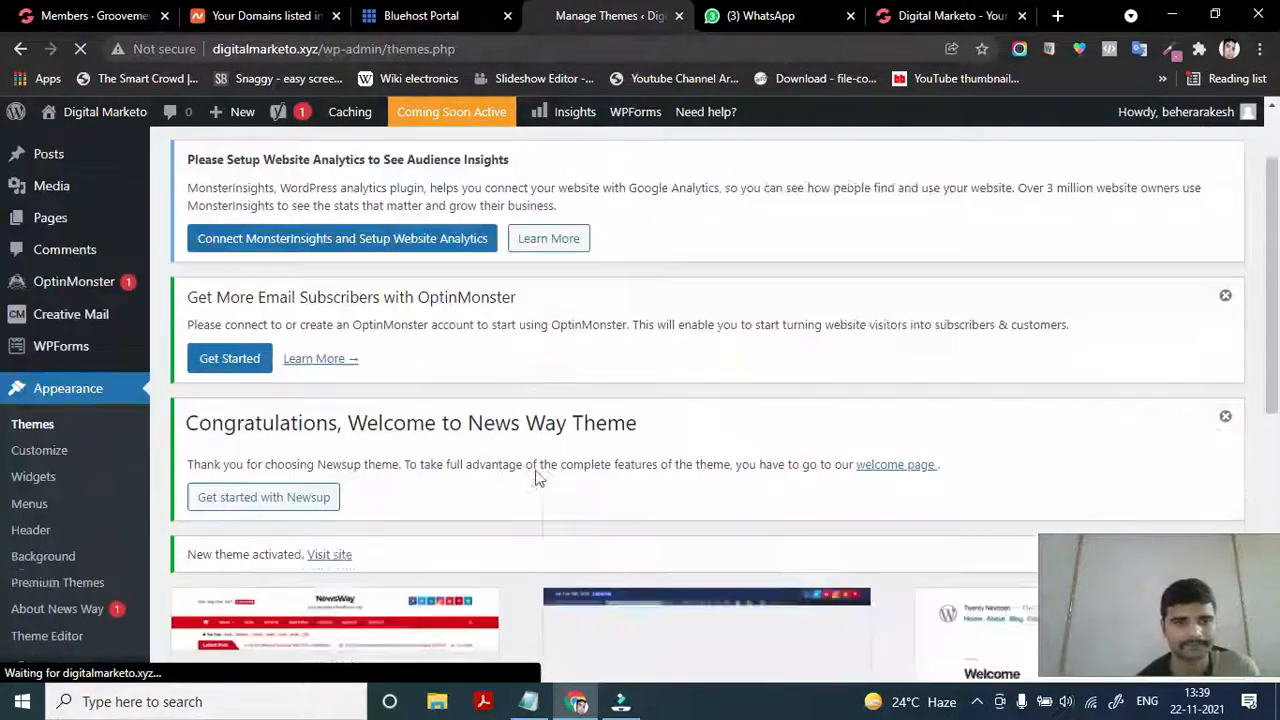
scroll(535, 476, "down", 5)
scroll(535, 476, "up", 3)
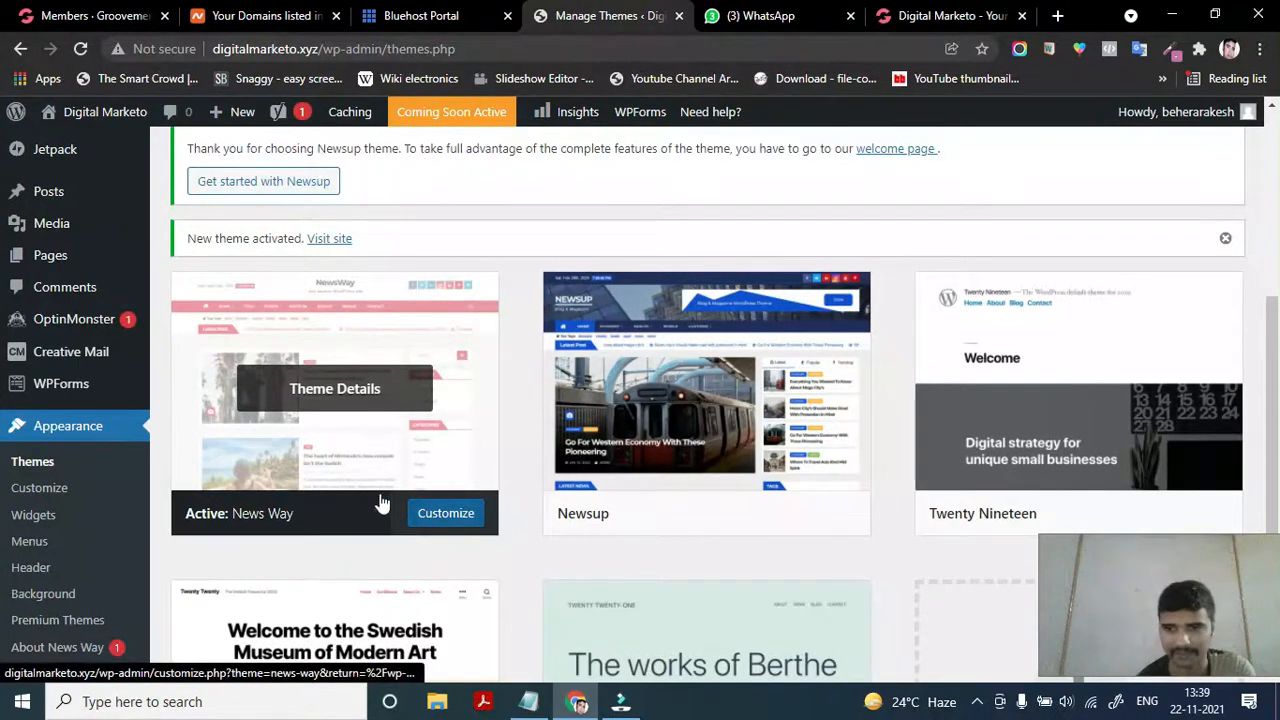
left_click(950, 16)
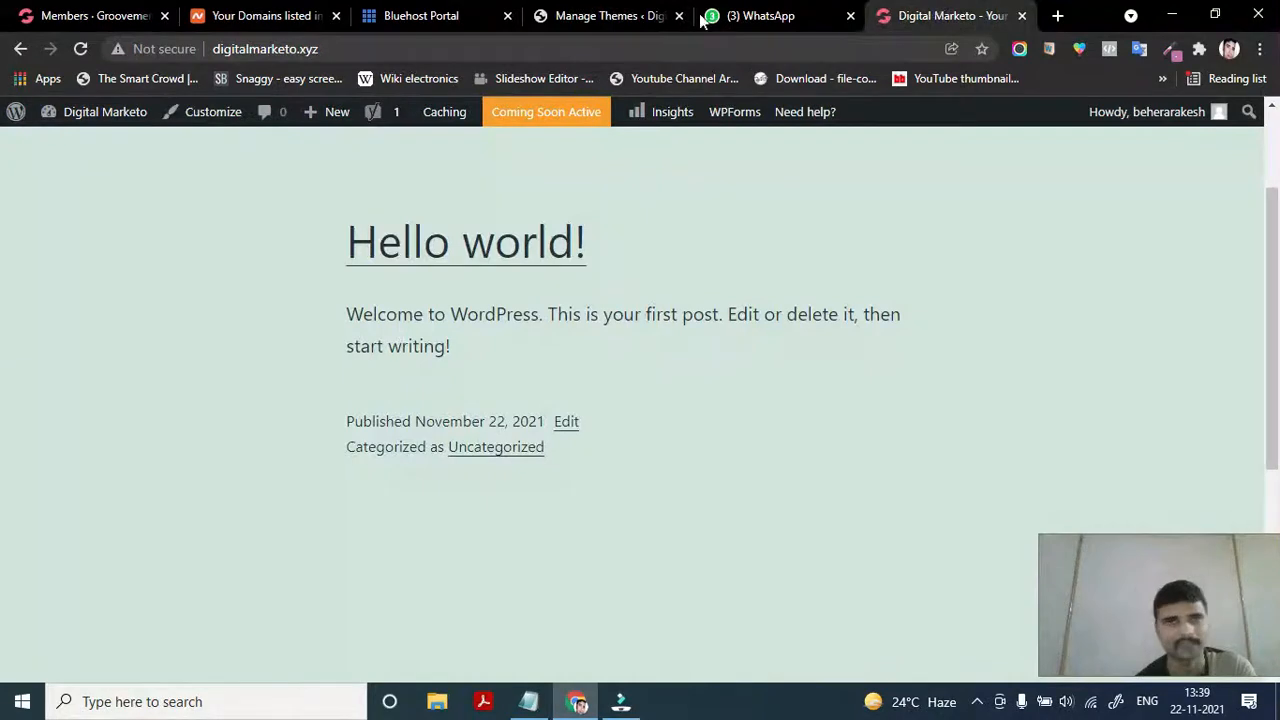
left_click(81, 49)
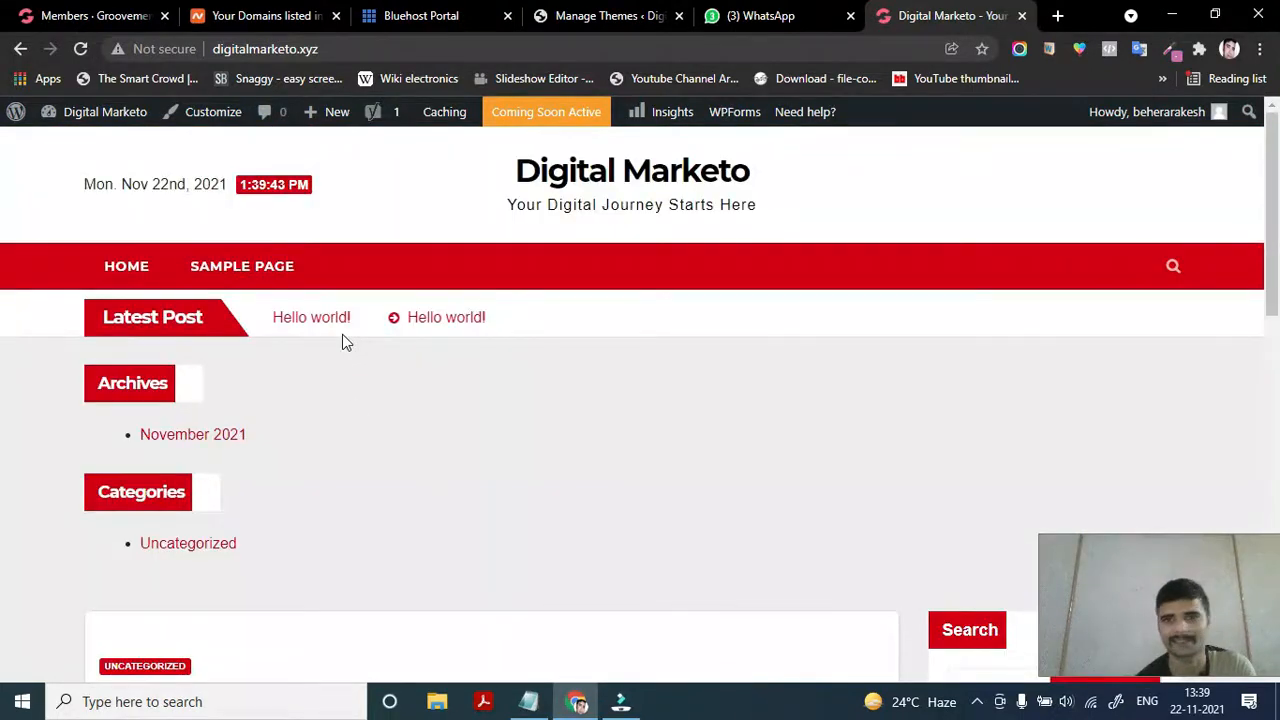
scroll(351, 477, "down", 3)
scroll(350, 472, "down", 9)
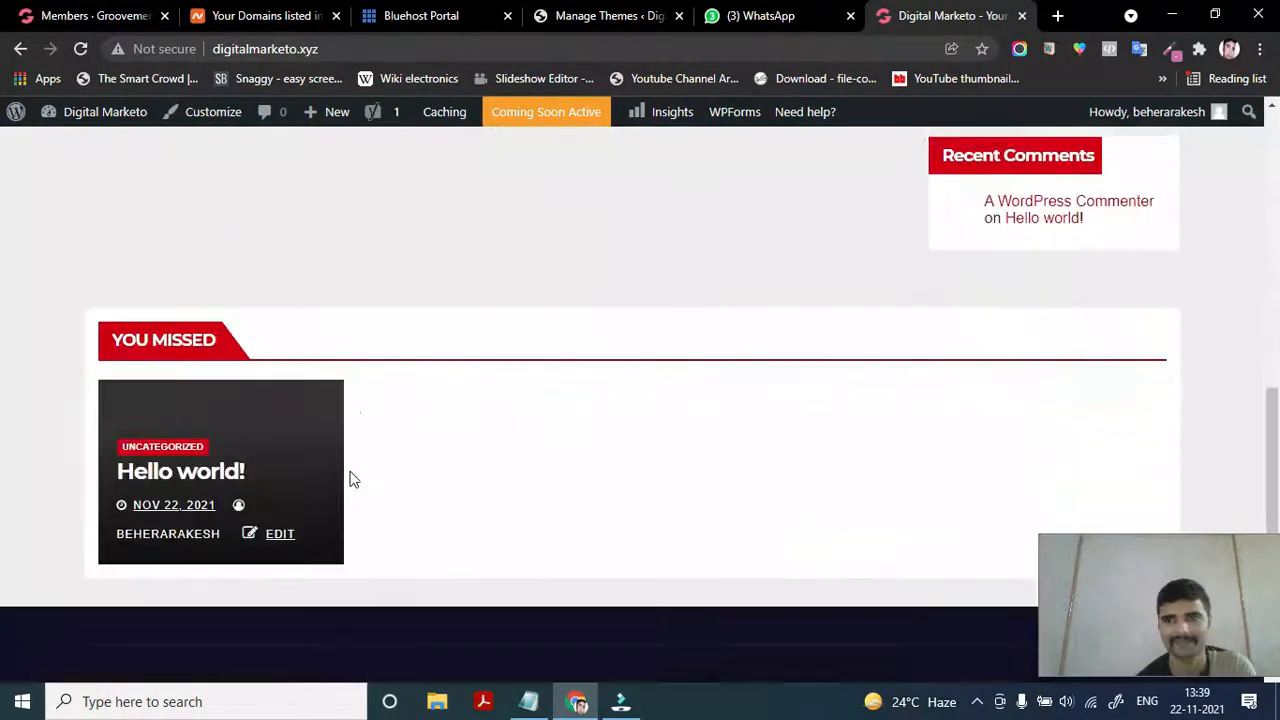
scroll(350, 477, "up", 10)
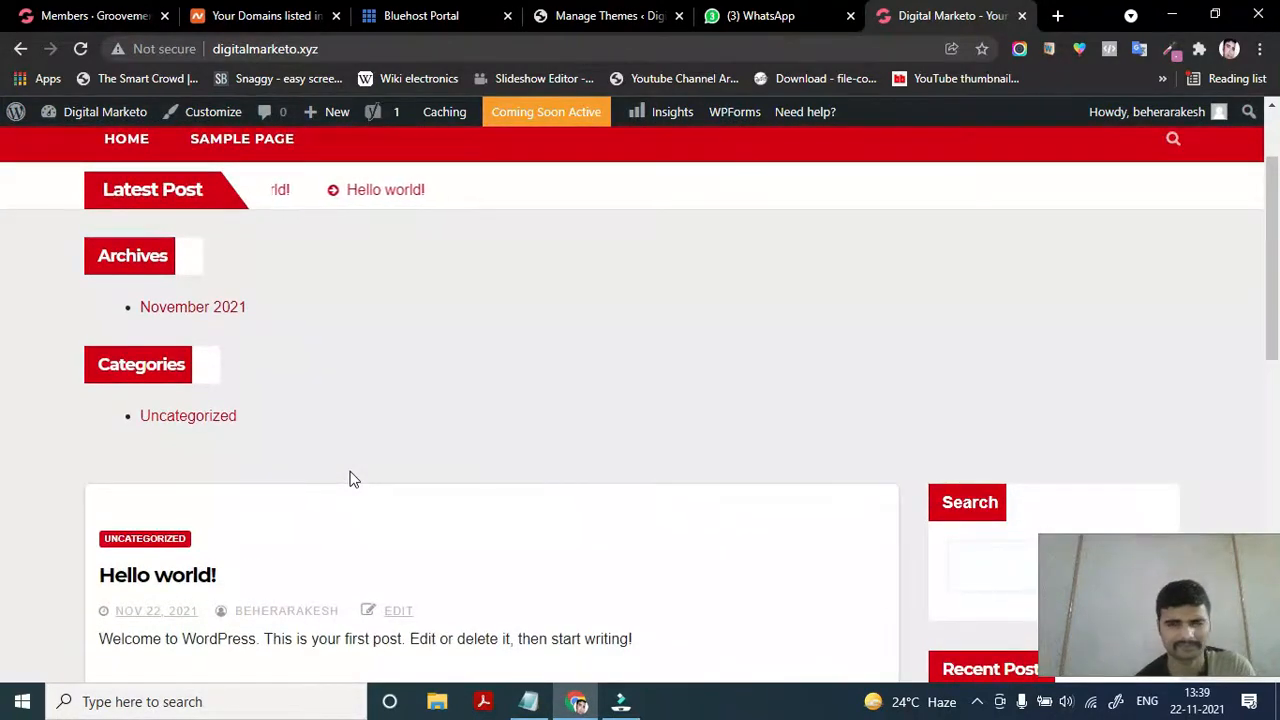
scroll(350, 477, "up", 2)
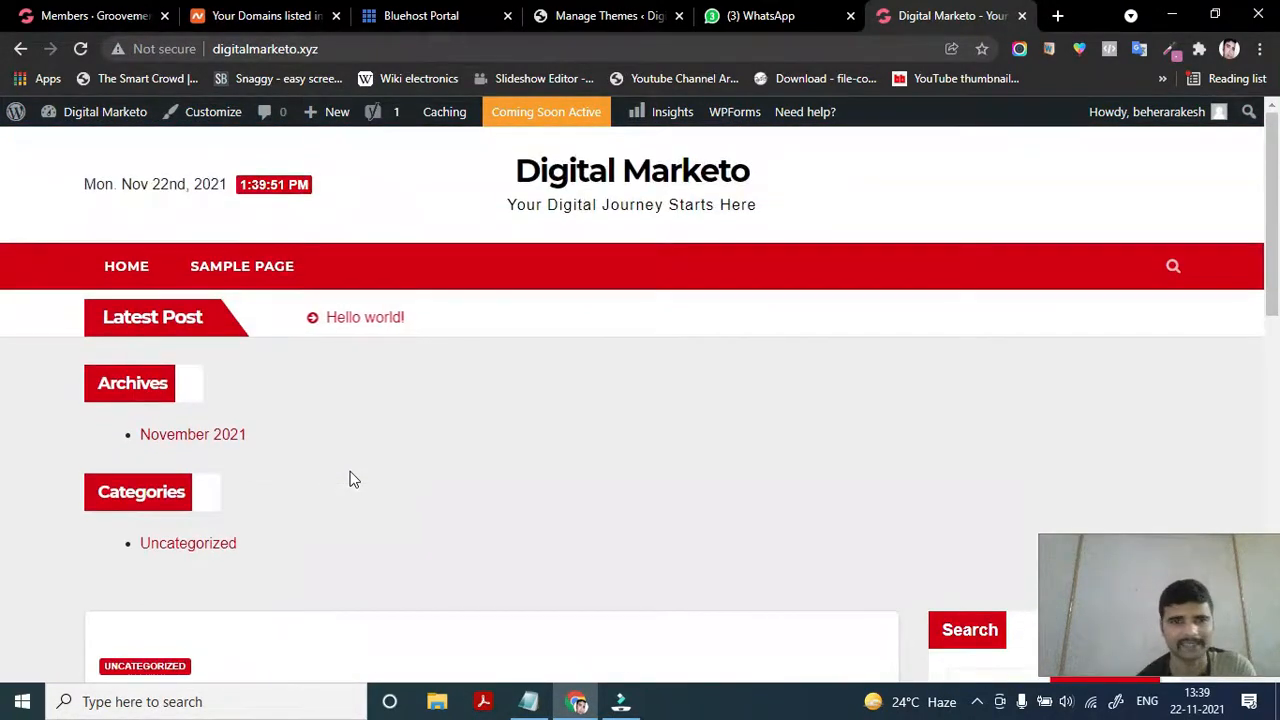
scroll(420, 530, "down", 2)
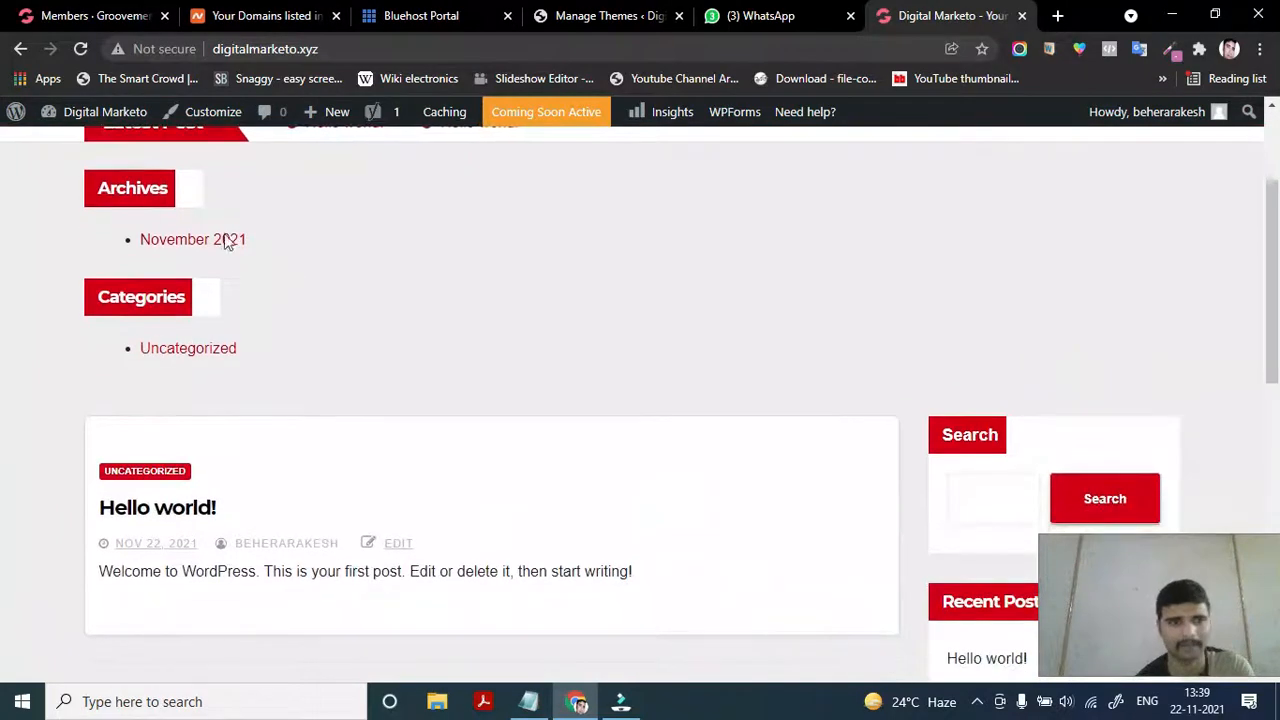
scroll(257, 429, "down", 1)
scroll(257, 429, "down", 4)
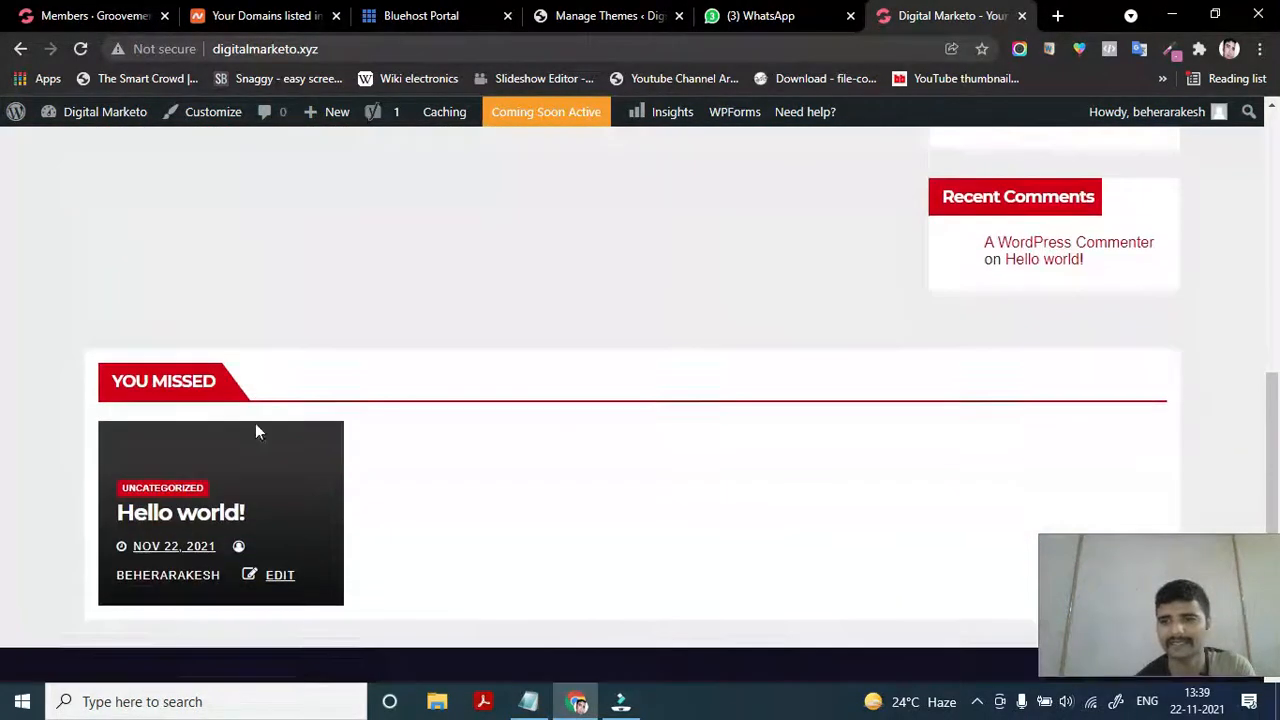
scroll(257, 431, "up", 6)
scroll(255, 431, "up", 2)
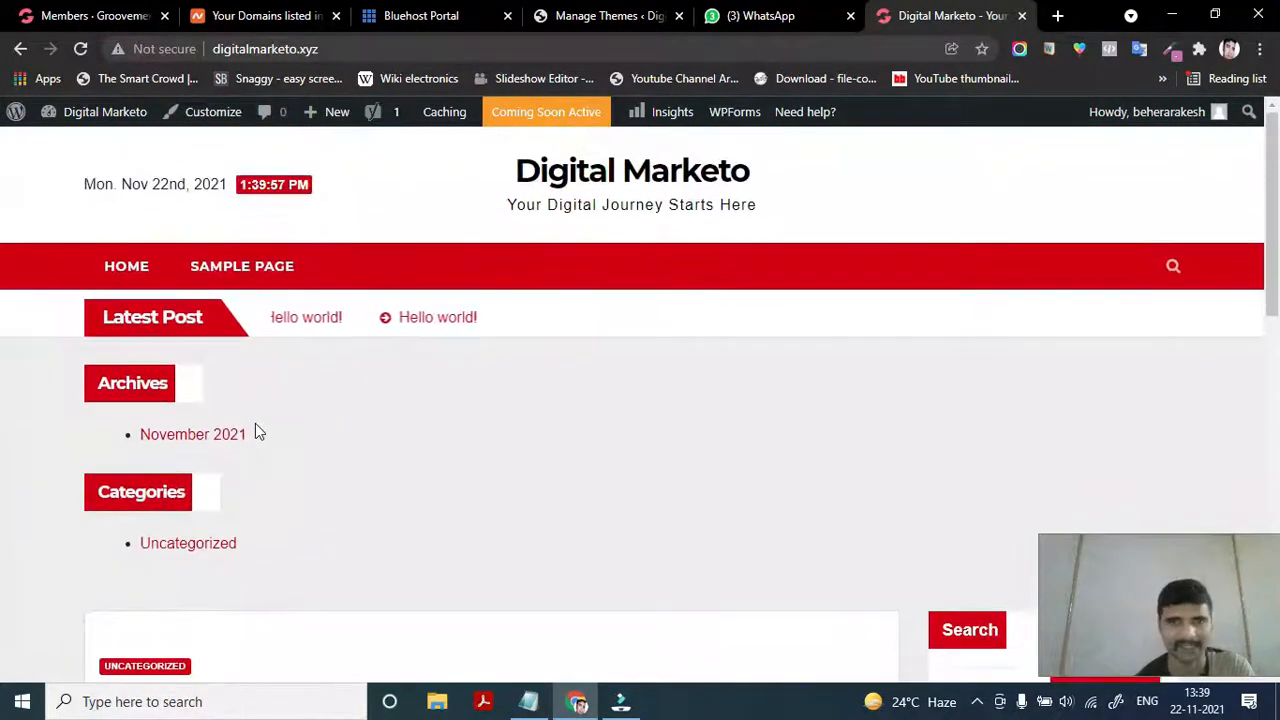
Return to the Manage Themes tab and head to the admin Dashboard
left_click(608, 17)
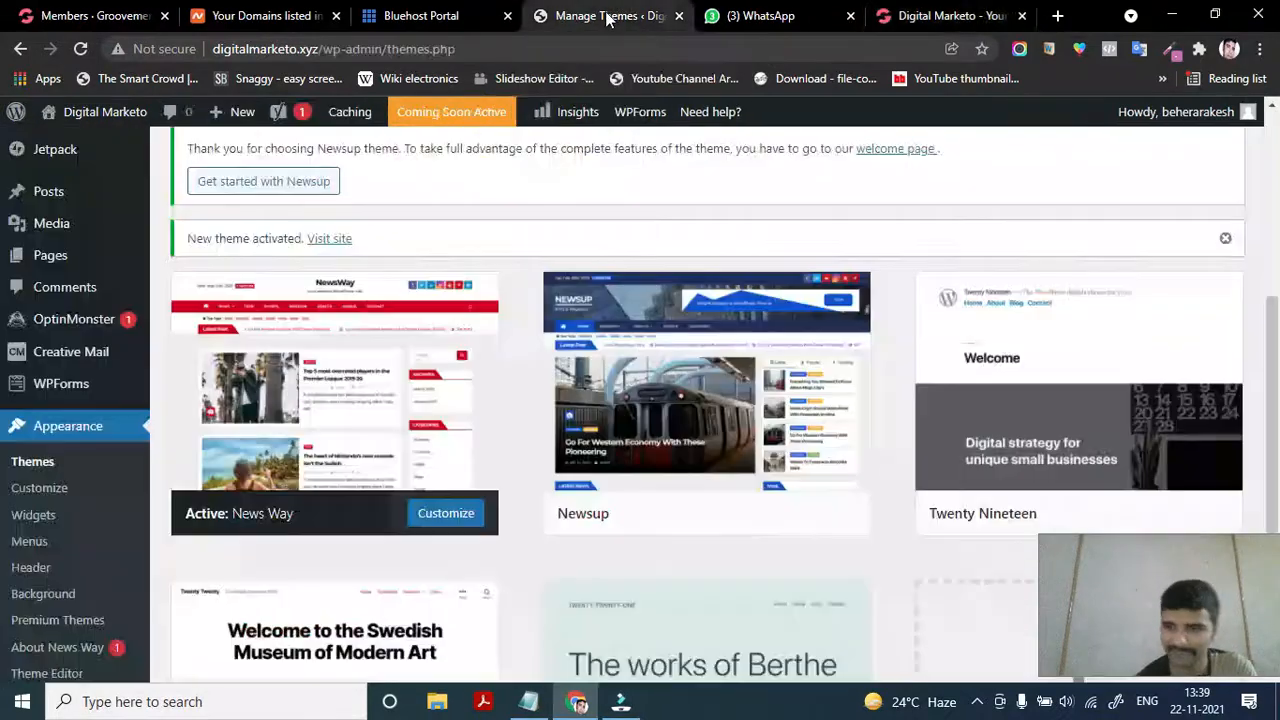
scroll(71, 168, "up", 2)
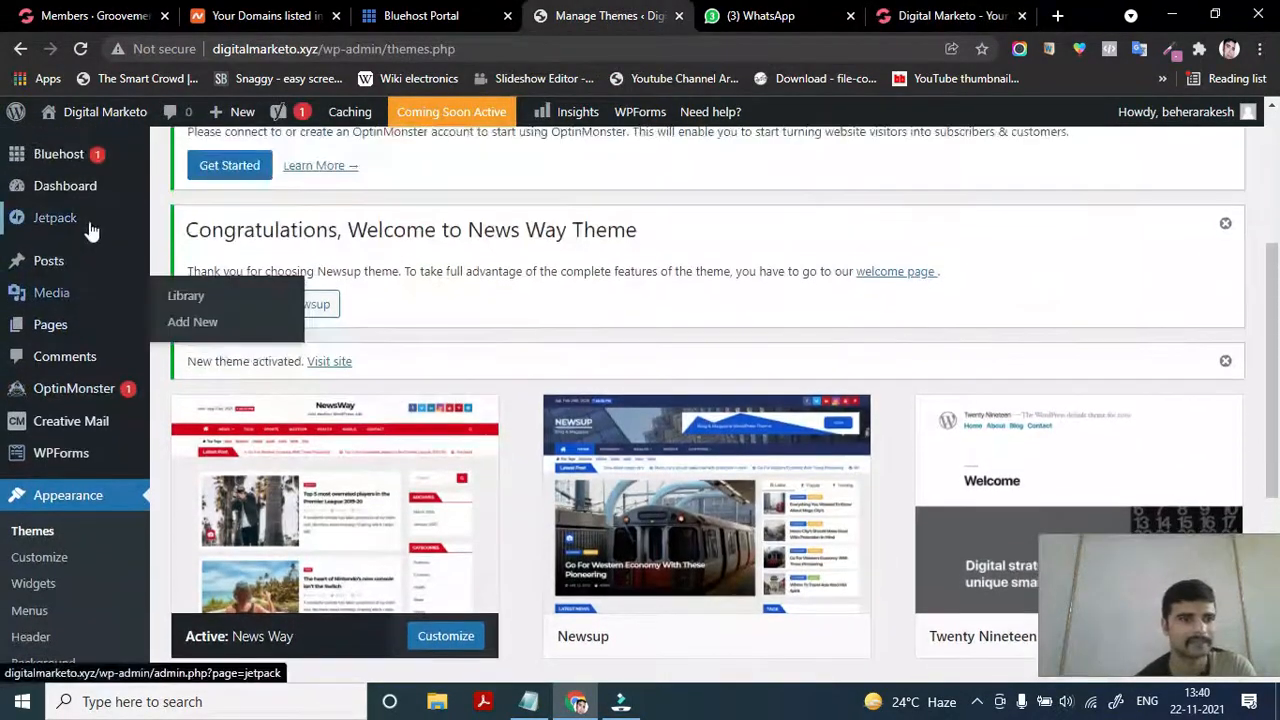
left_click(65, 187)
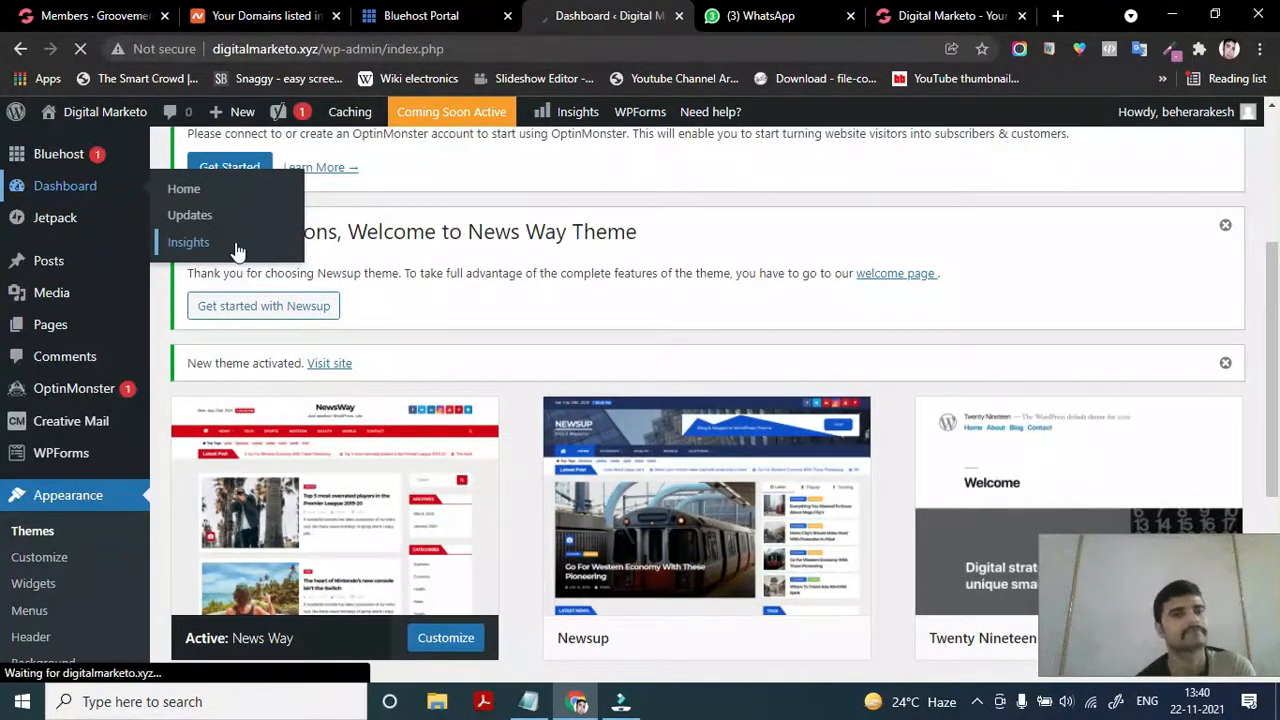
Scroll down the loaded Dashboard and reveal the Appearance submenu in the sidebar
scroll(64, 567, "down", 2)
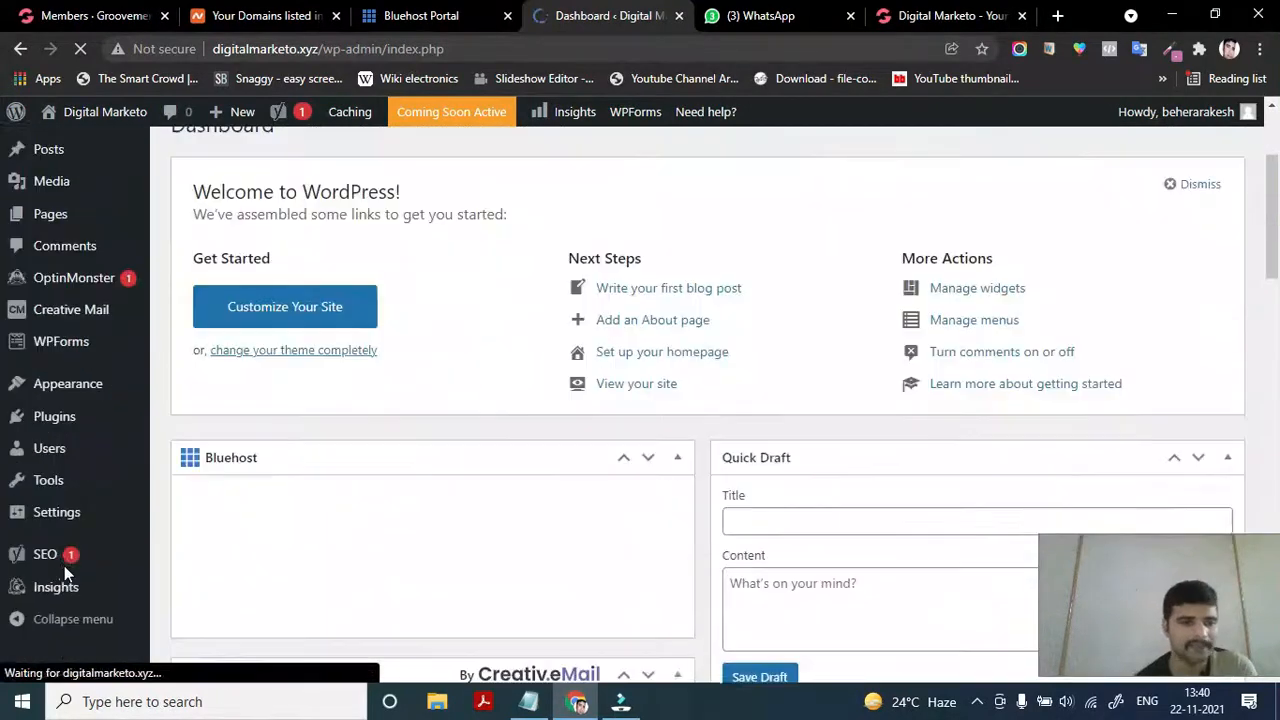
mouse_move(85, 424)
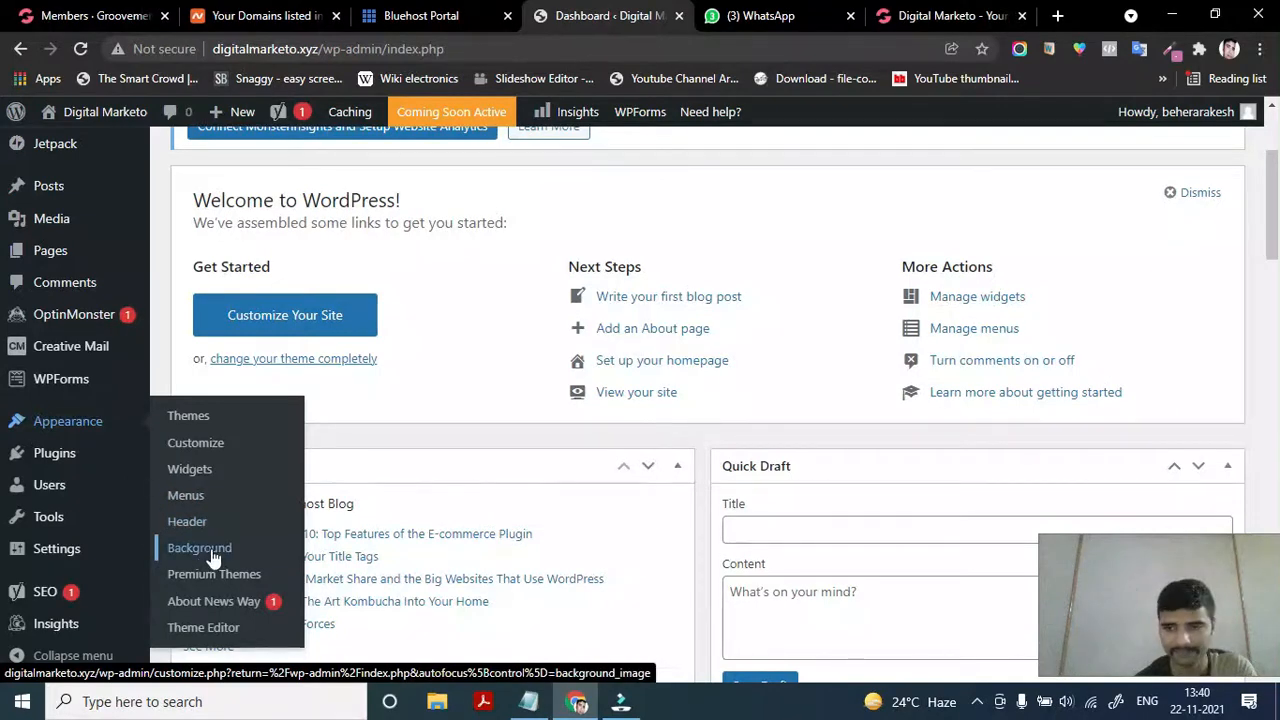
scroll(212, 557, "down", 1)
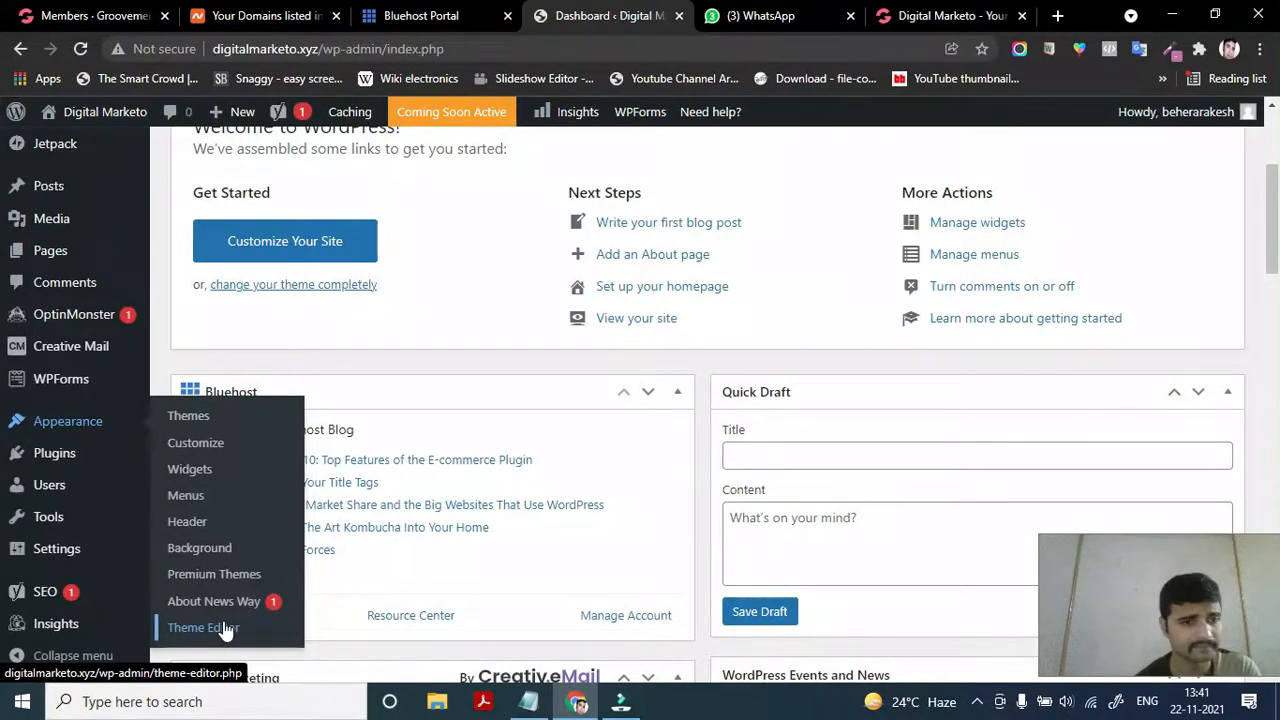
scroll(227, 630, "down", 1)
mouse_move(69, 456)
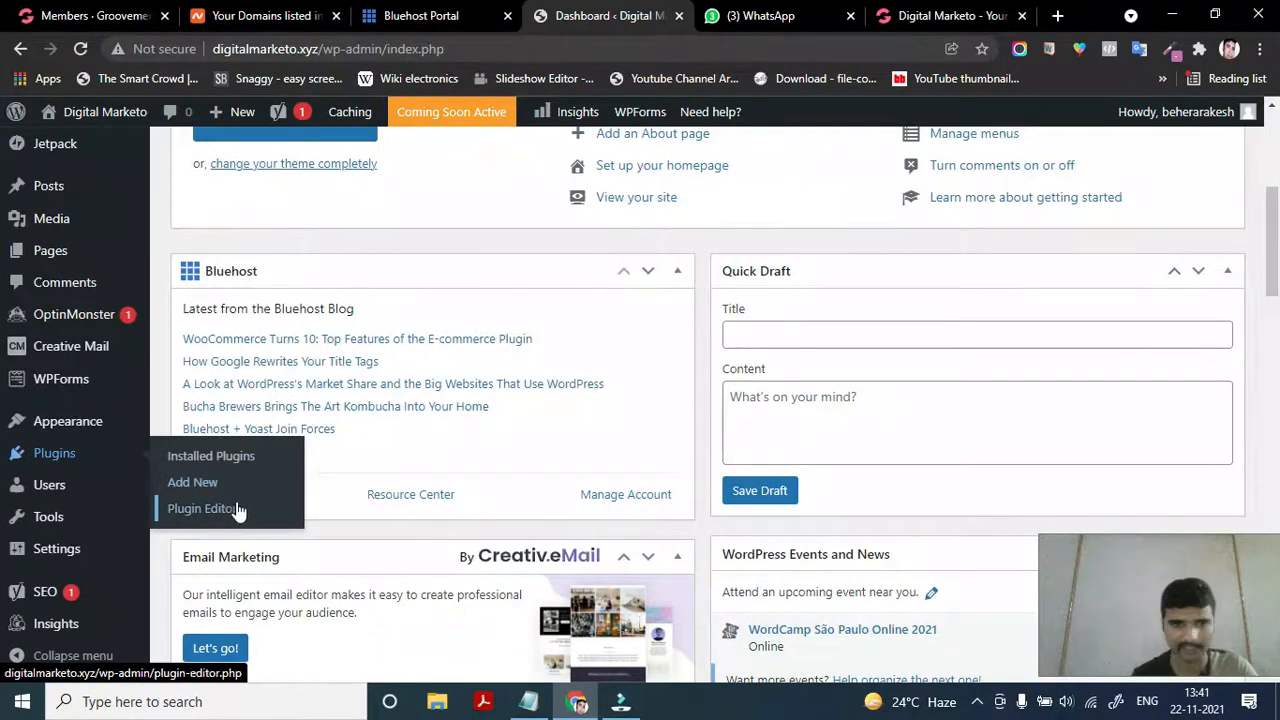
Open Plugins > Installed Plugins and look through the nine installed plugins
left_click(222, 458)
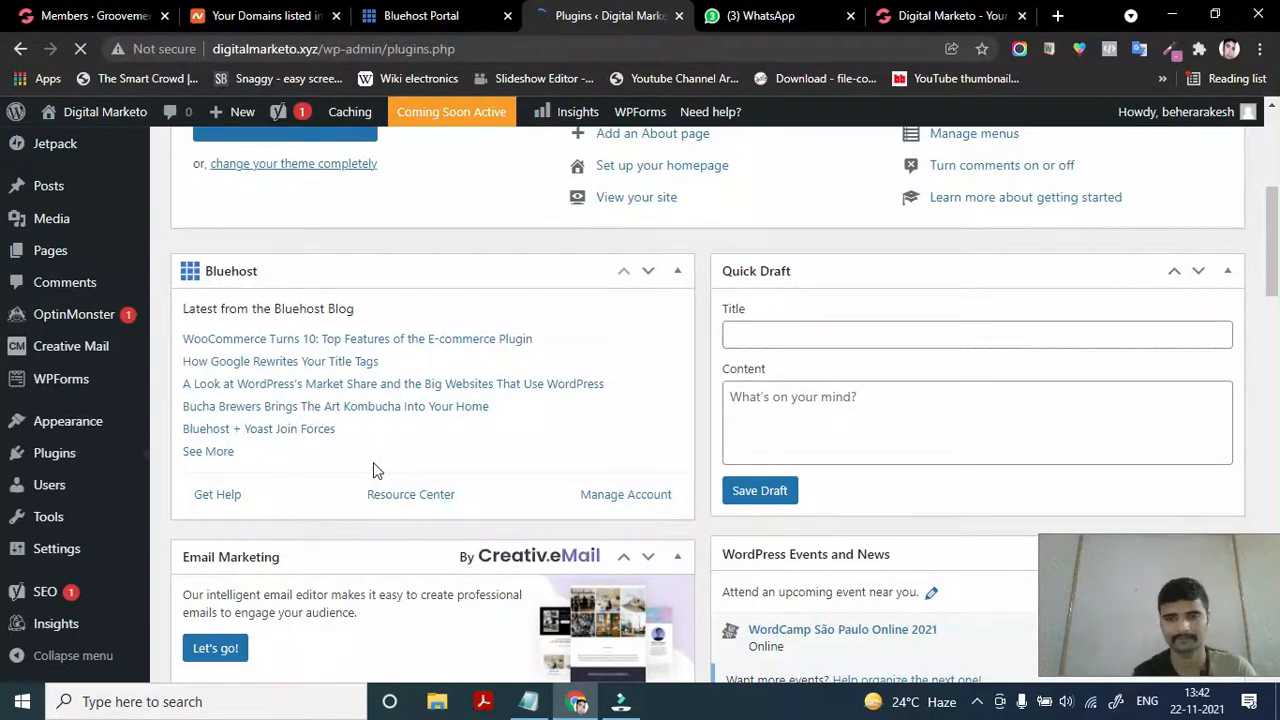
scroll(373, 470, "down", 5)
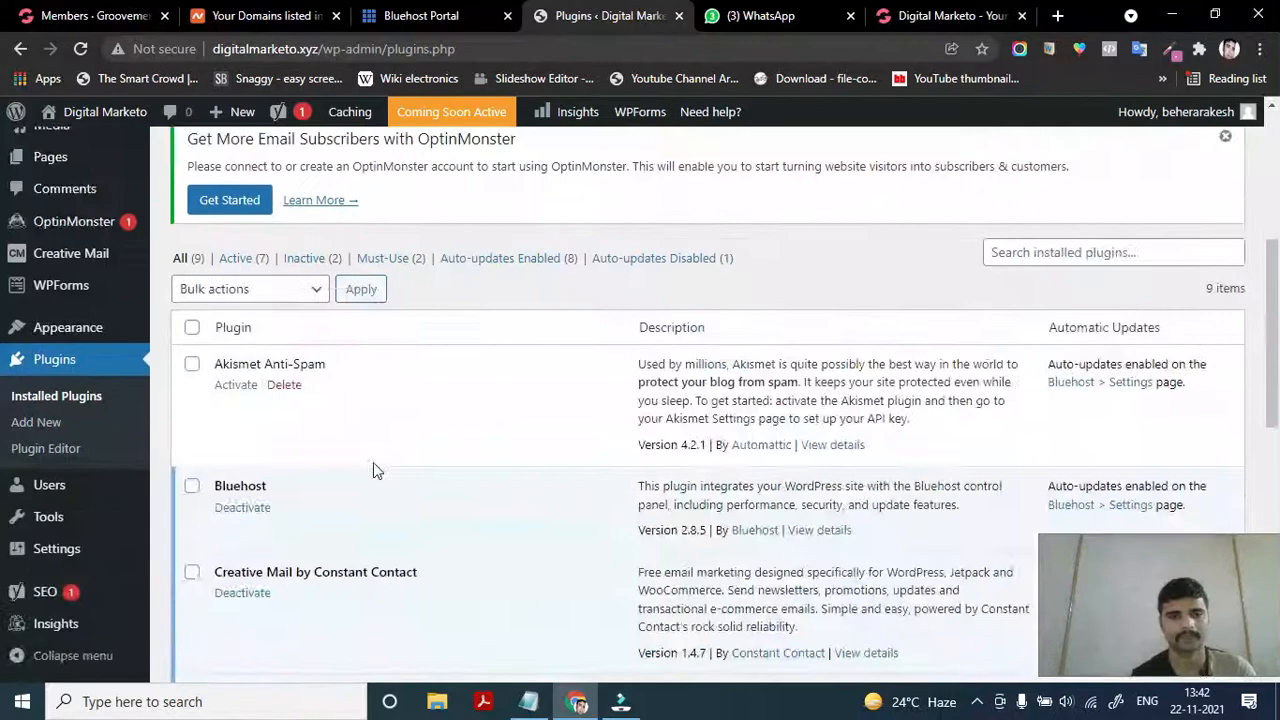
scroll(380, 570, "up", 3)
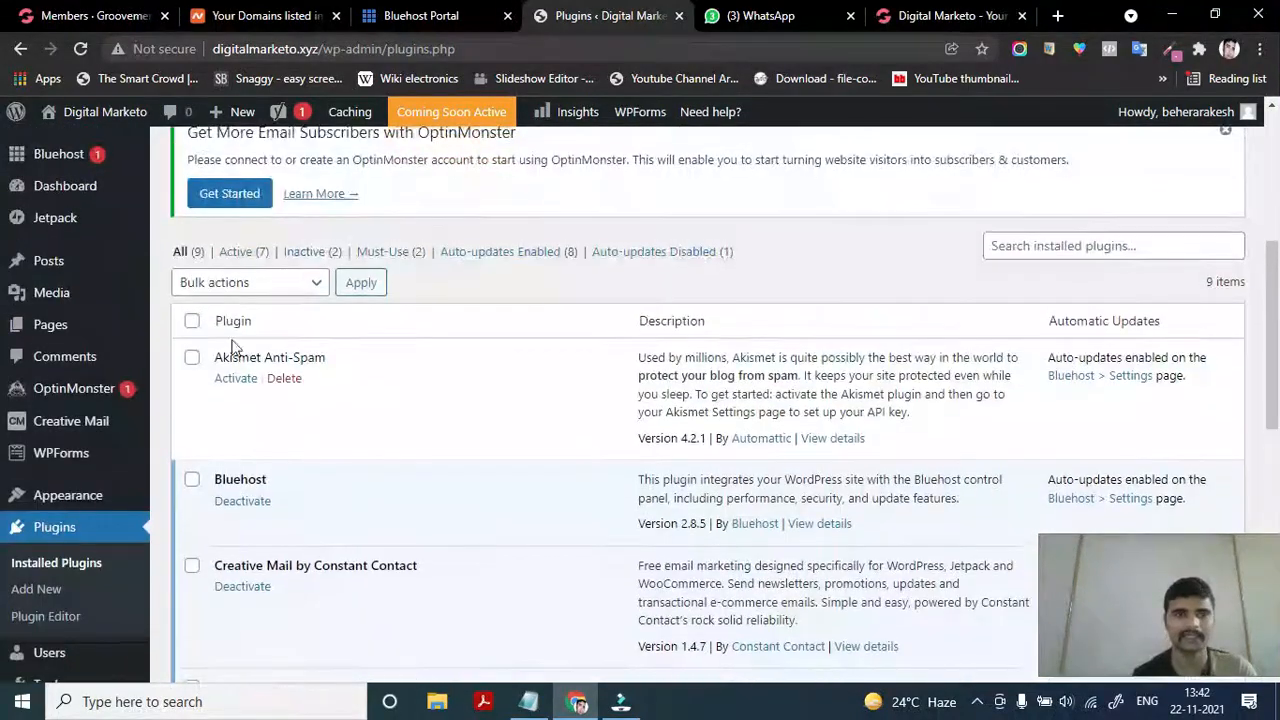
scroll(278, 440, "down", 1)
scroll(277, 430, "up", 1)
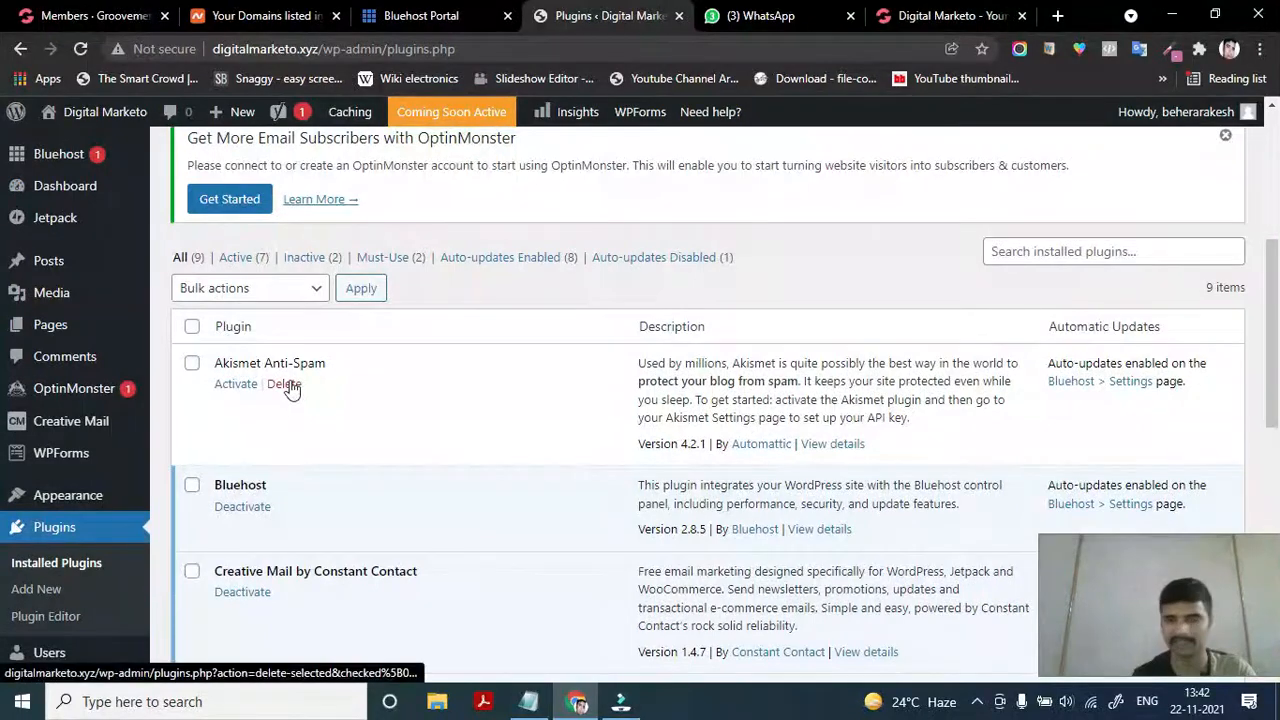
scroll(280, 410, "down", 2)
scroll(270, 424, "down", 3)
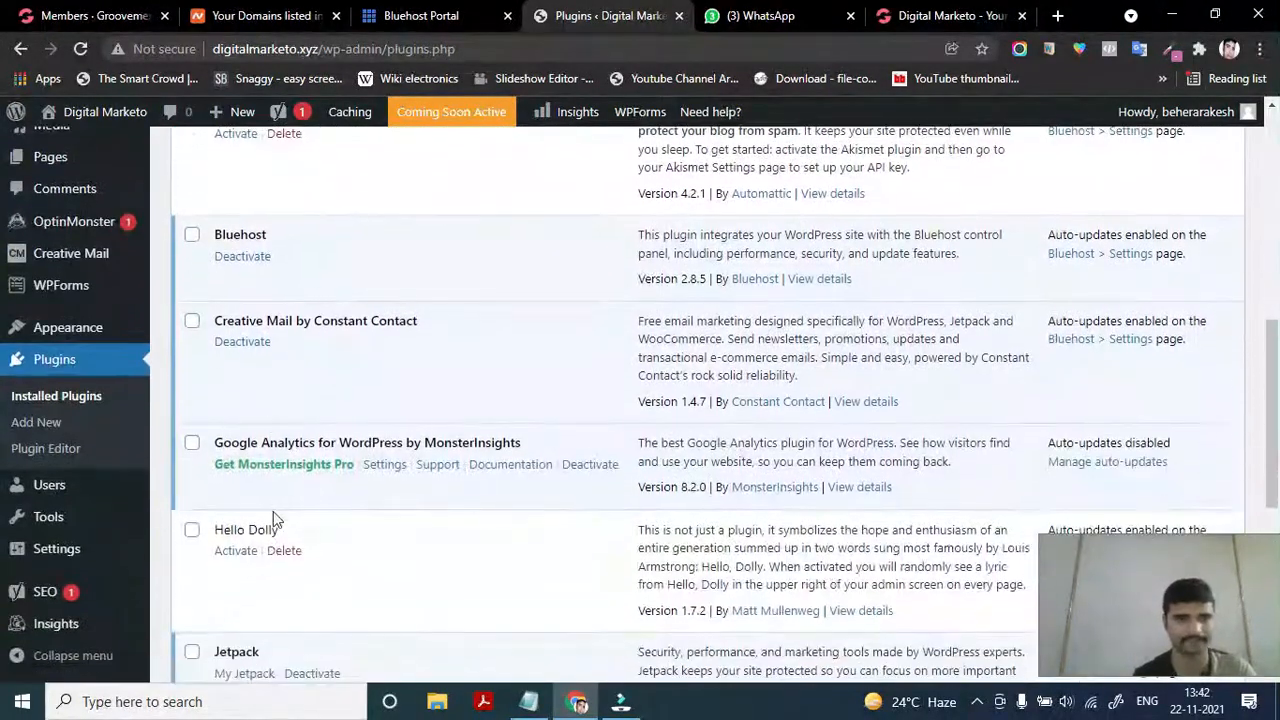
scroll(272, 462, "down", 5)
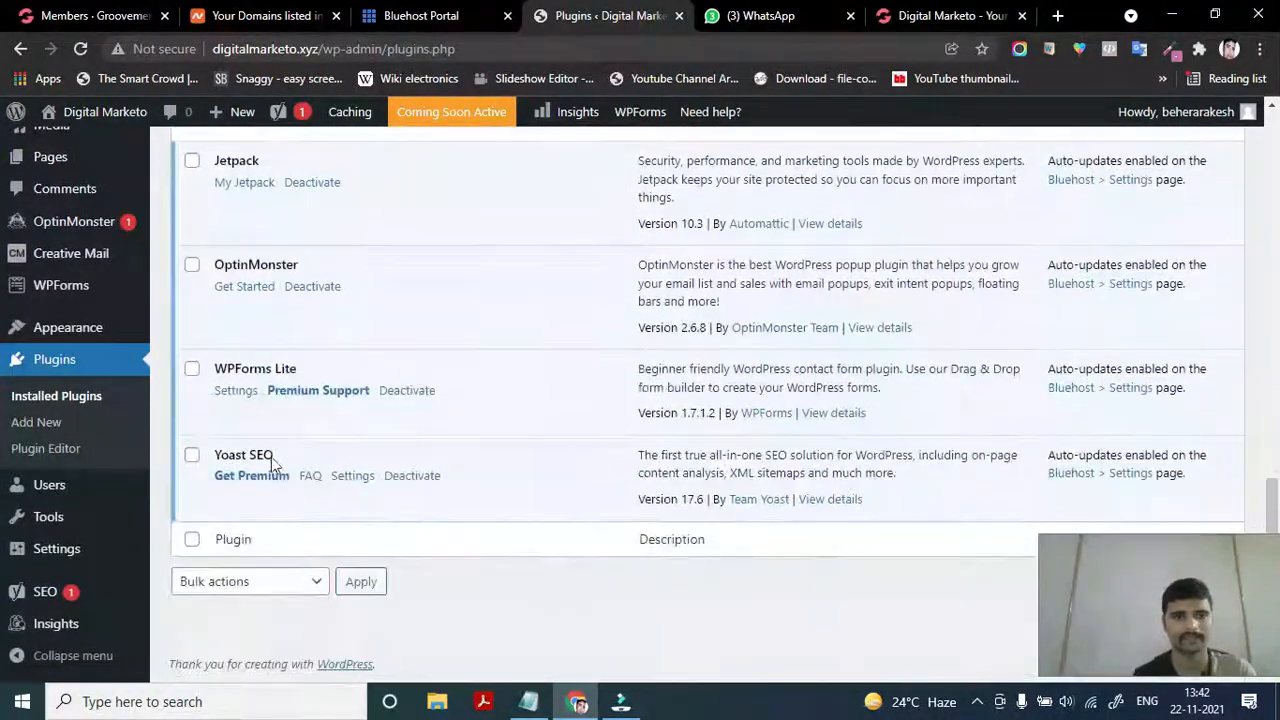
scroll(280, 288, "up", 2)
scroll(280, 288, "up", 7)
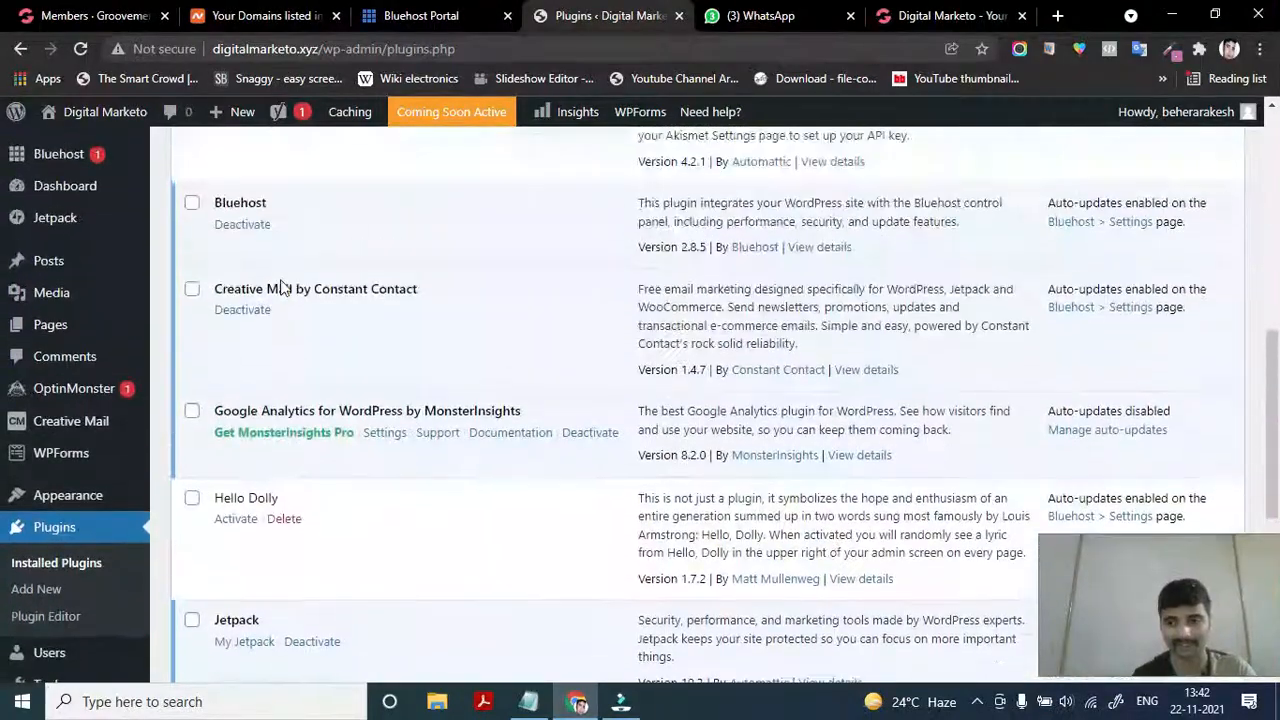
scroll(280, 288, "up", 1)
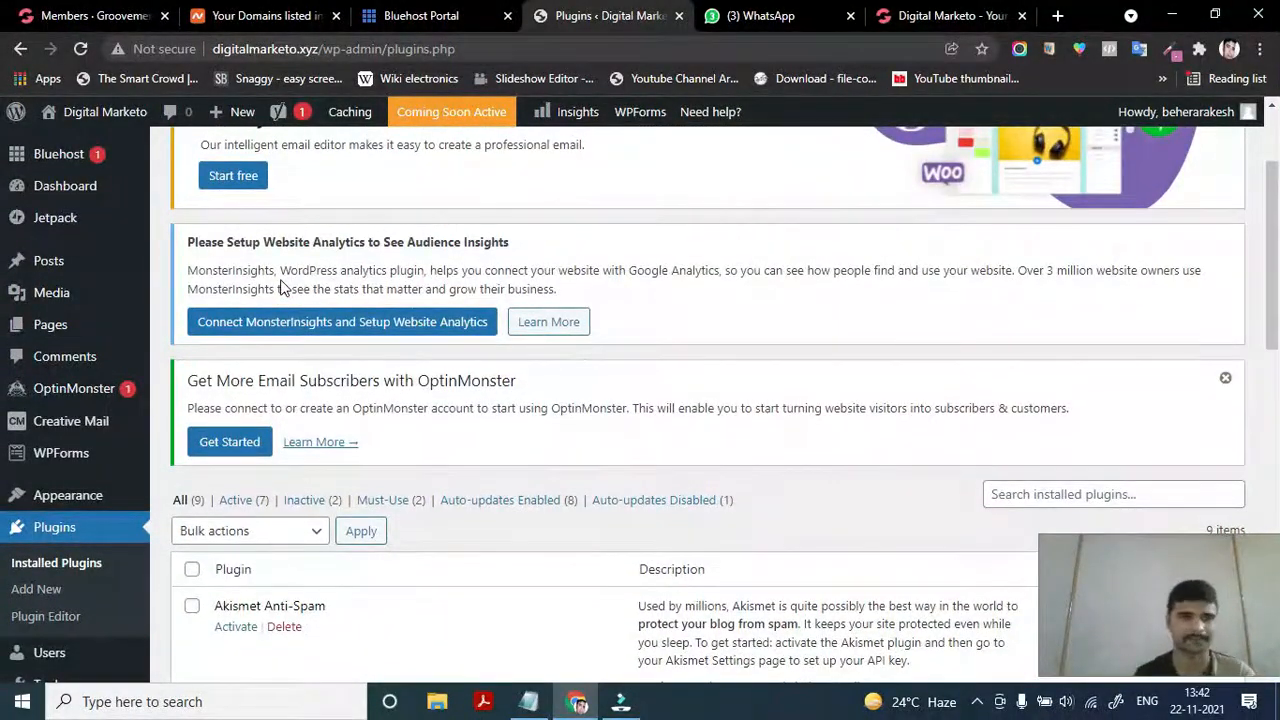
scroll(280, 288, "up", 3)
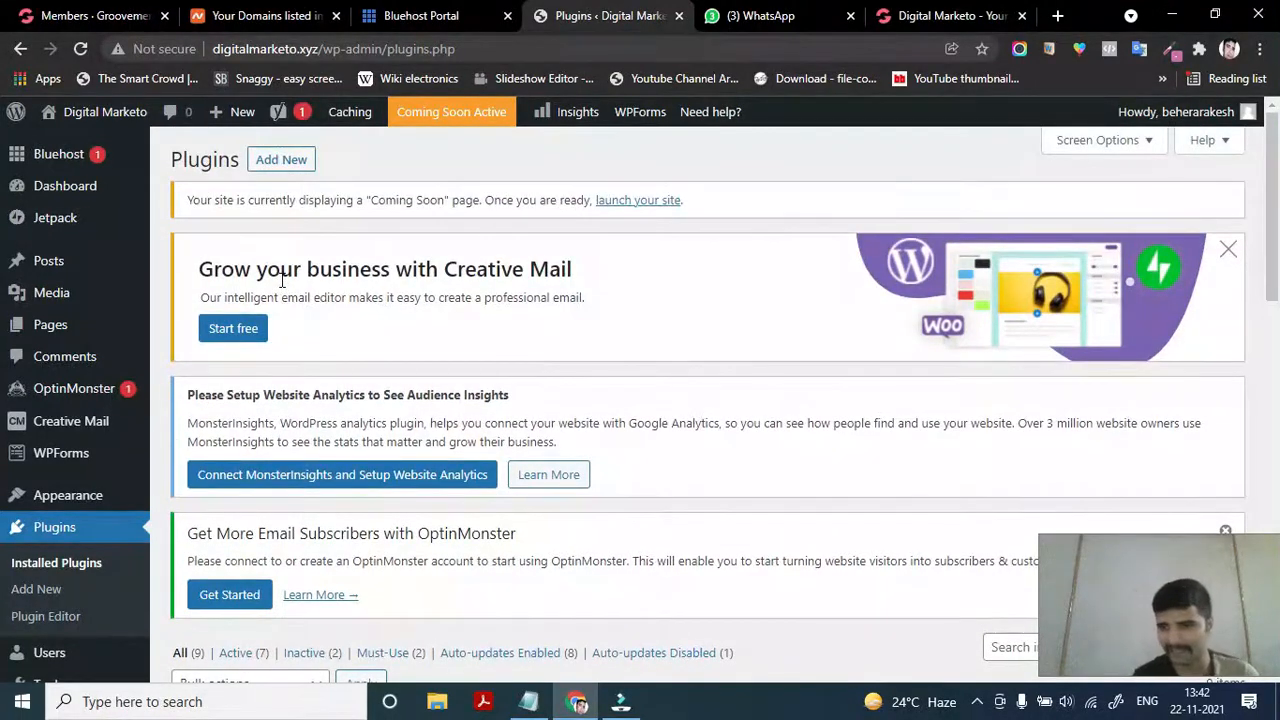
left_click(281, 165)
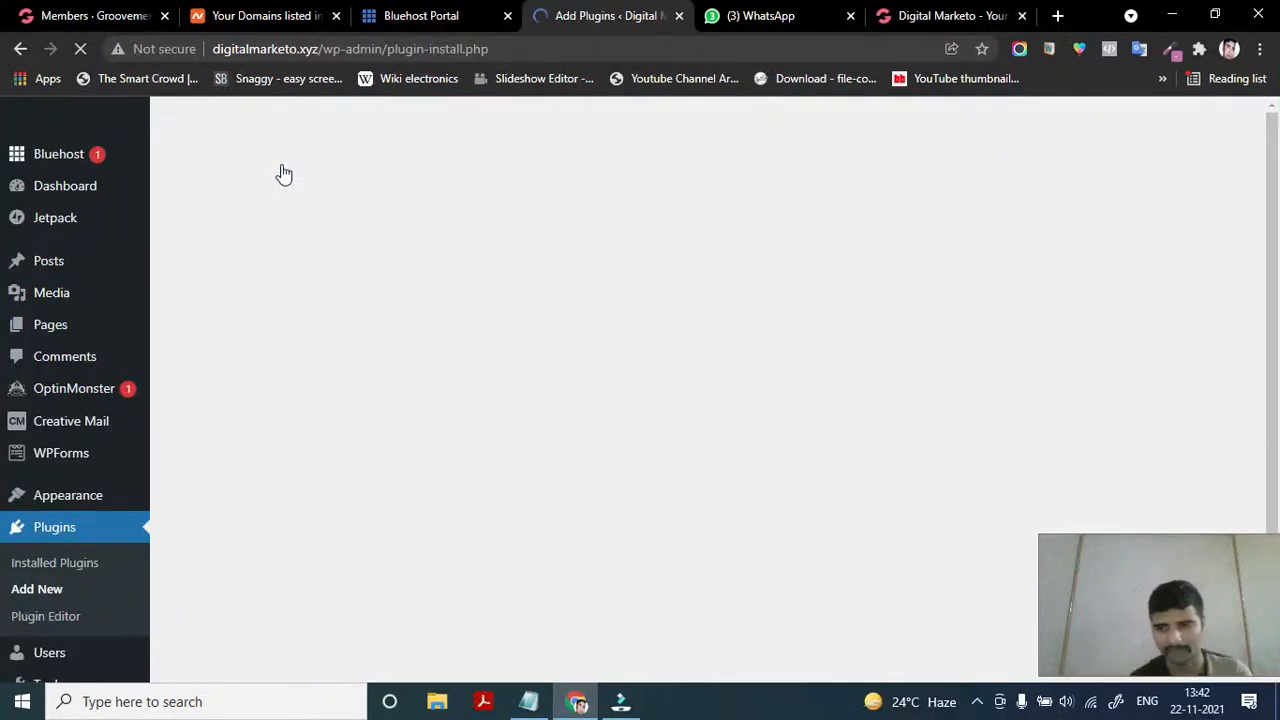
scroll(284, 175, "down", 2)
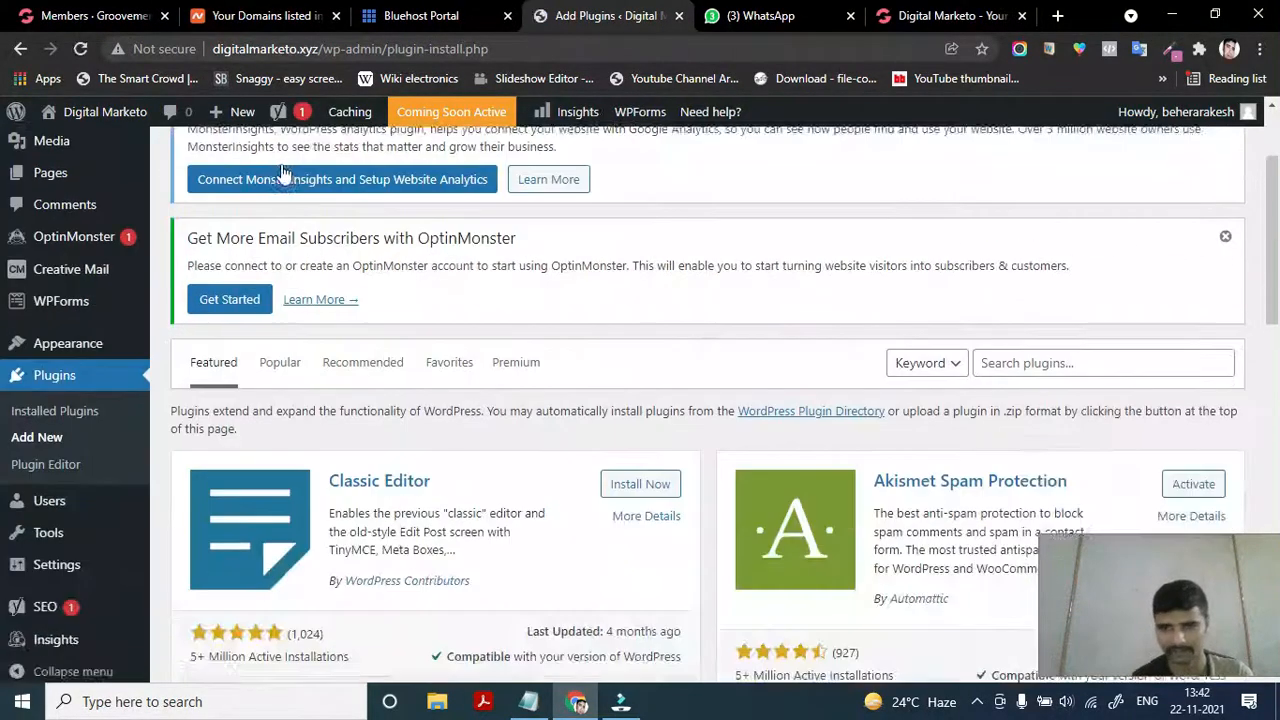
left_click(1075, 346)
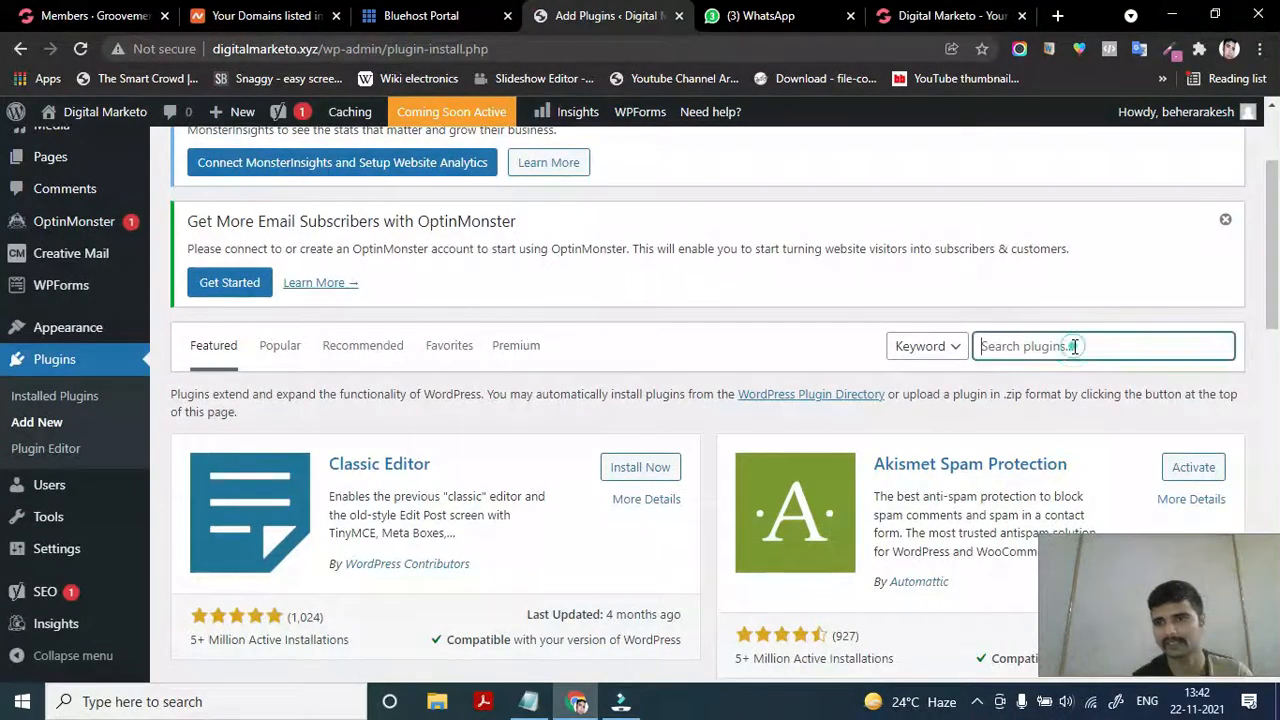
scroll(440, 527, "down", 5)
scroll(358, 565, "down", 4)
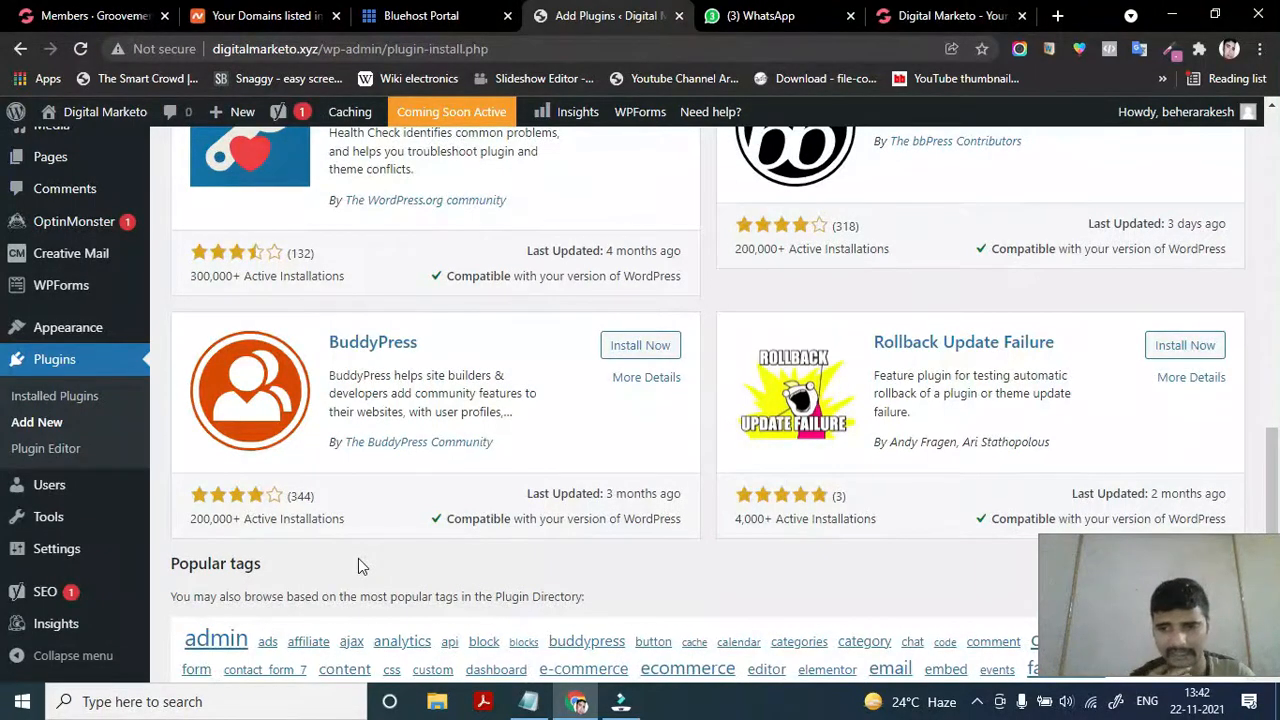
scroll(358, 558, "up", 2)
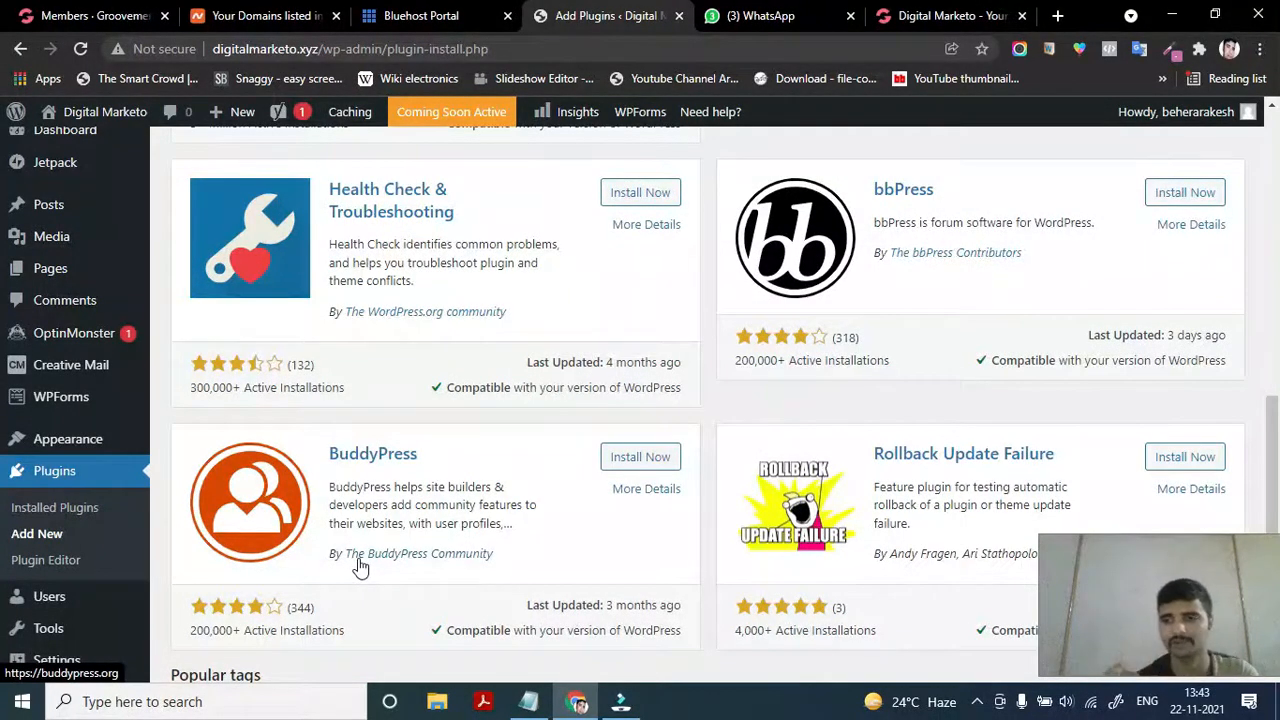
scroll(360, 566, "up", 8)
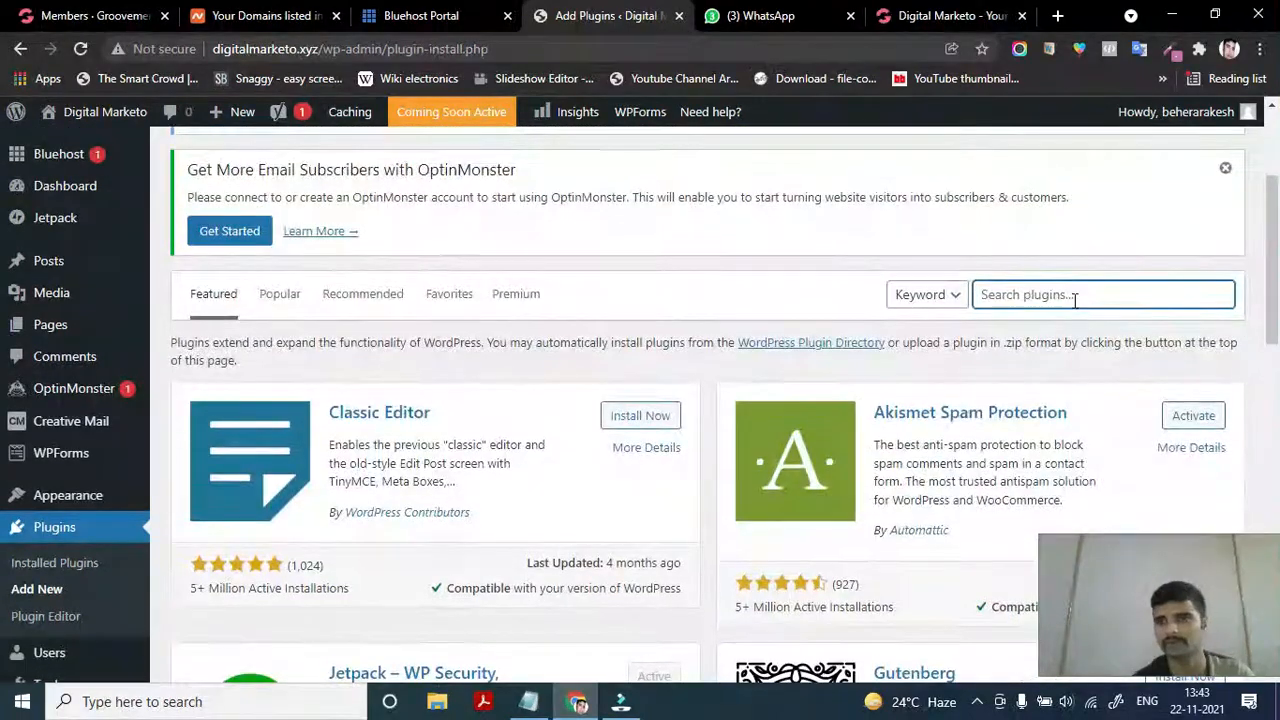
scroll(898, 487, "down", 2)
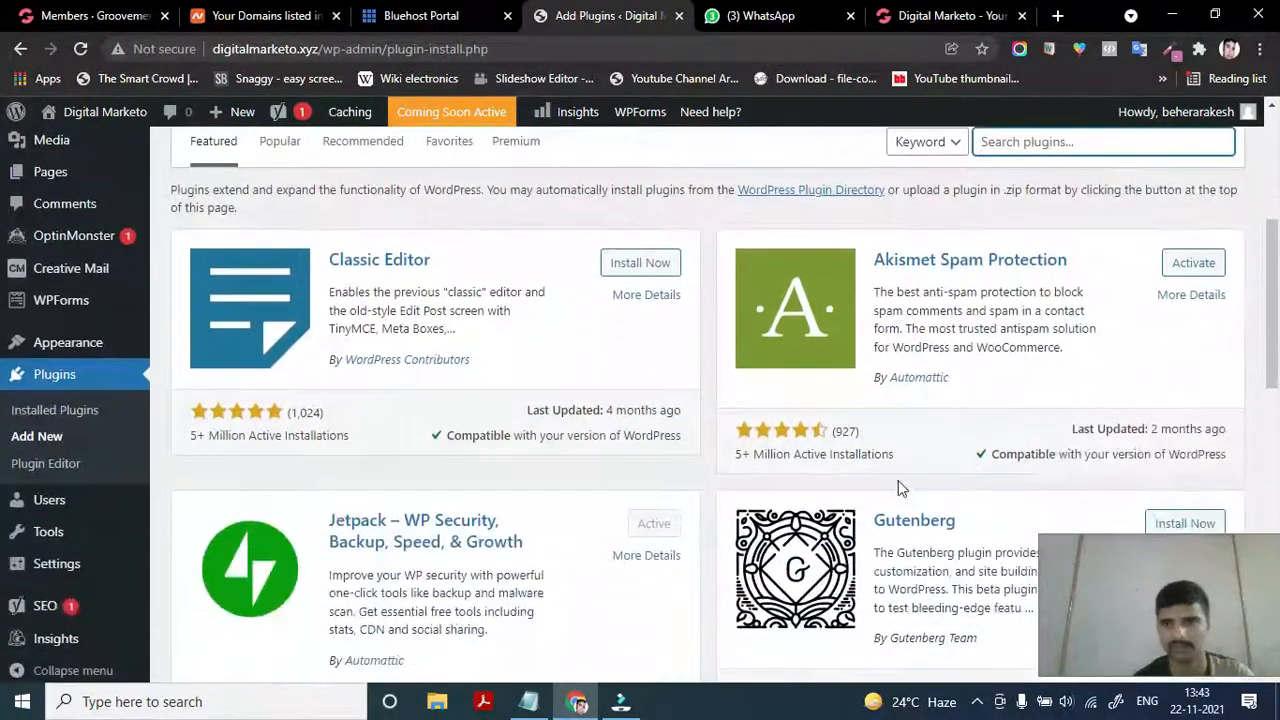
scroll(898, 487, "down", 6)
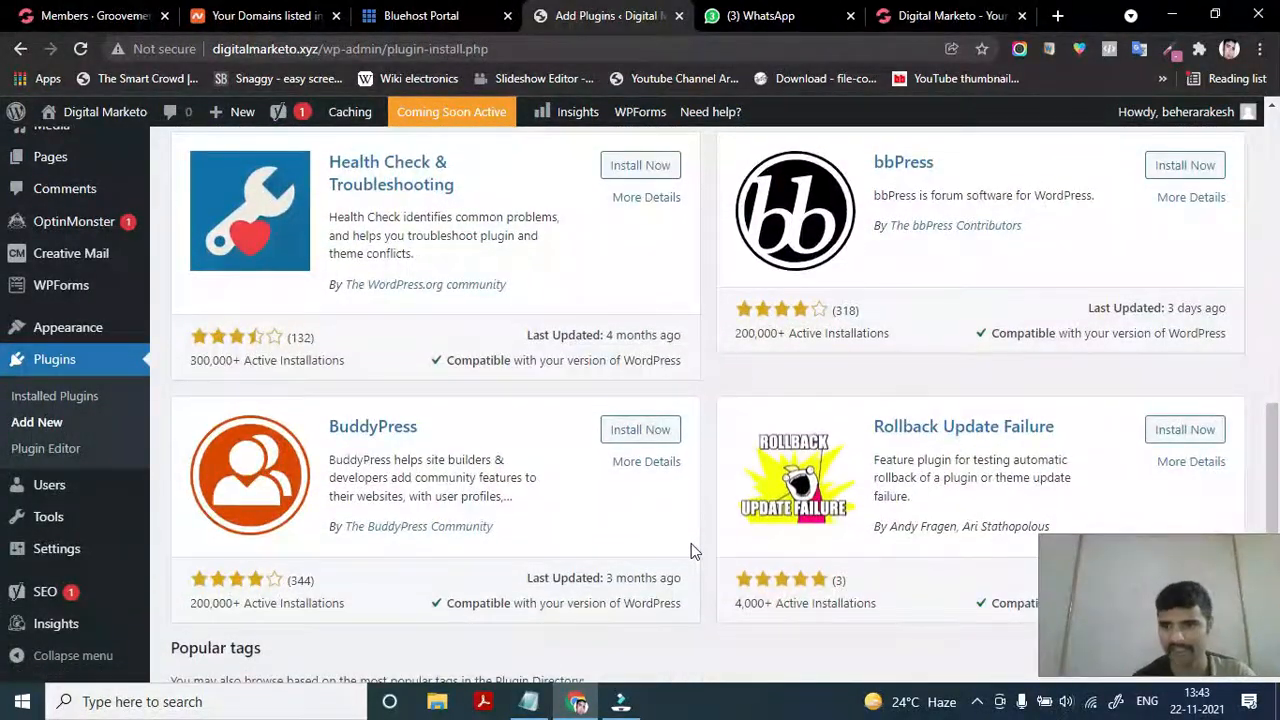
scroll(580, 551, "down", 1)
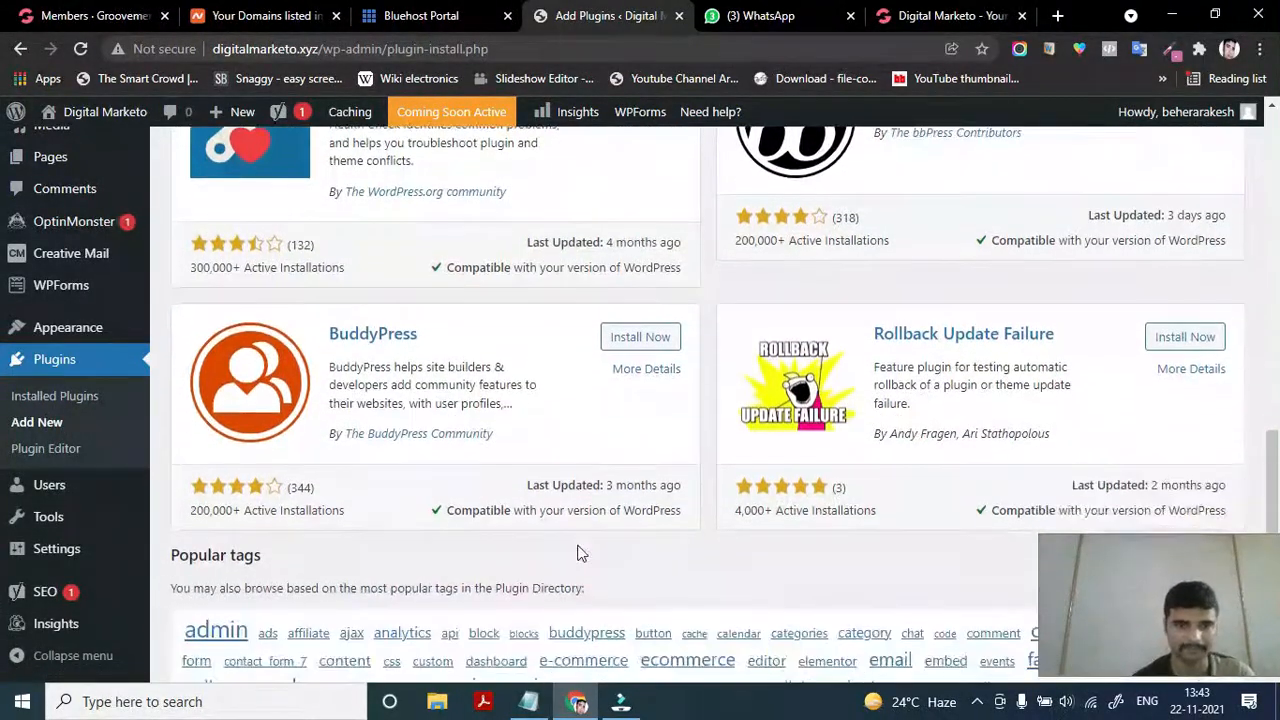
scroll(486, 466, "down", 1)
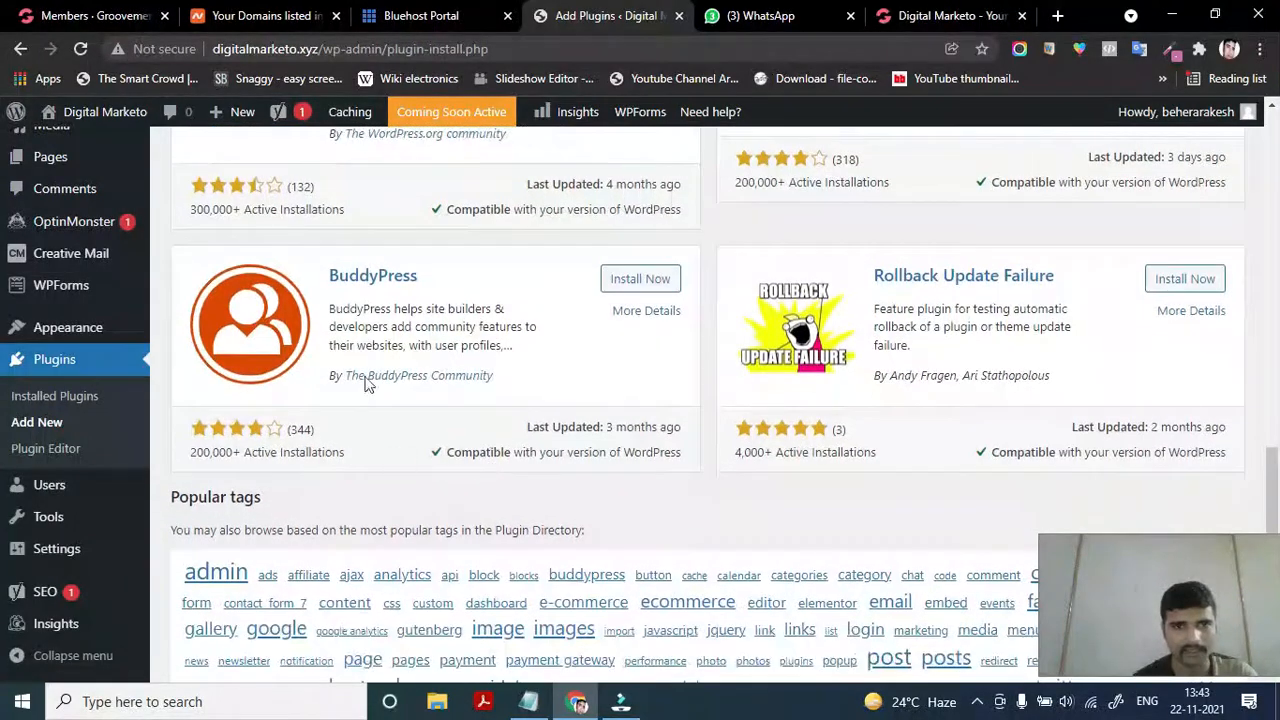
scroll(651, 420, "up", 3)
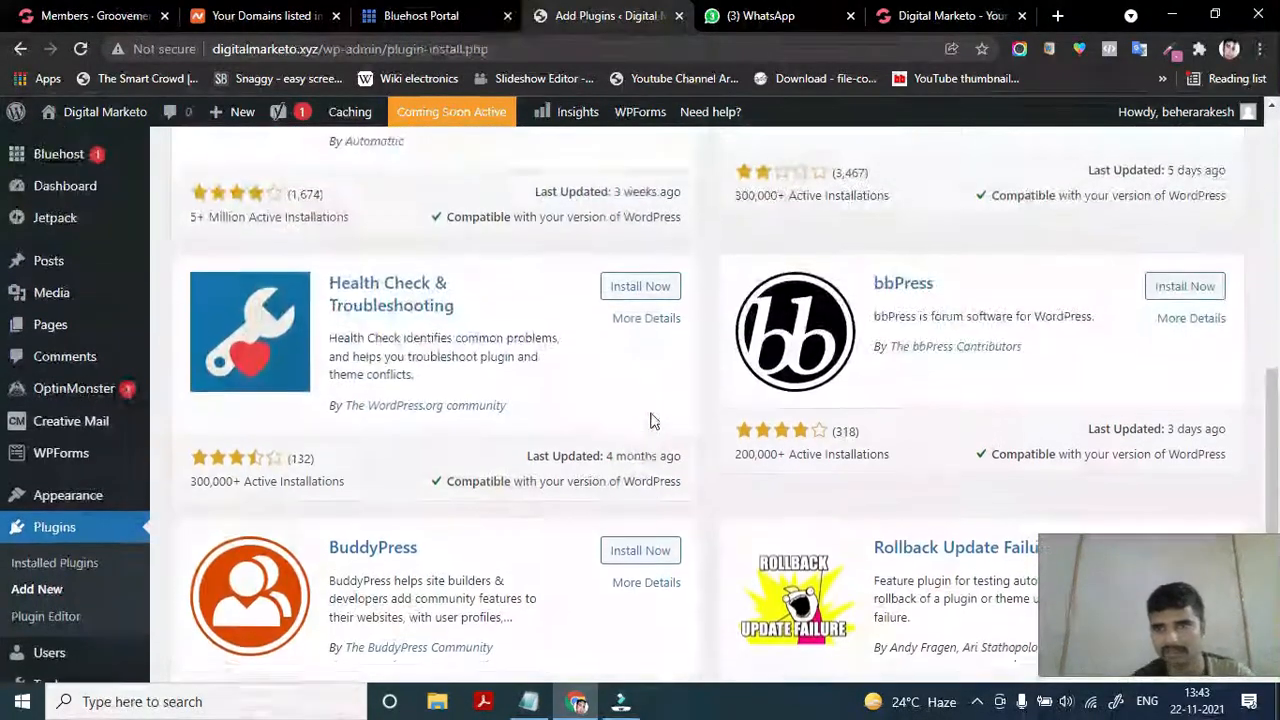
scroll(891, 291, "up", 2)
scroll(876, 290, "up", 2)
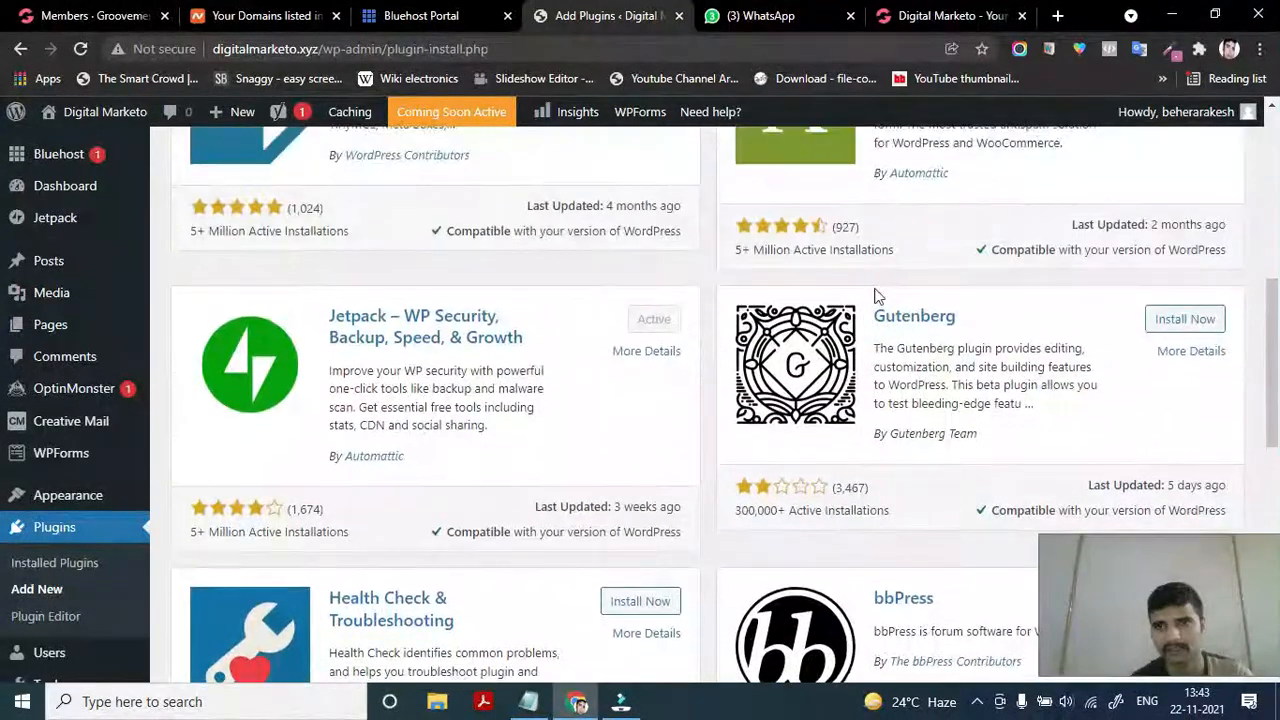
scroll(927, 366, "up", 1)
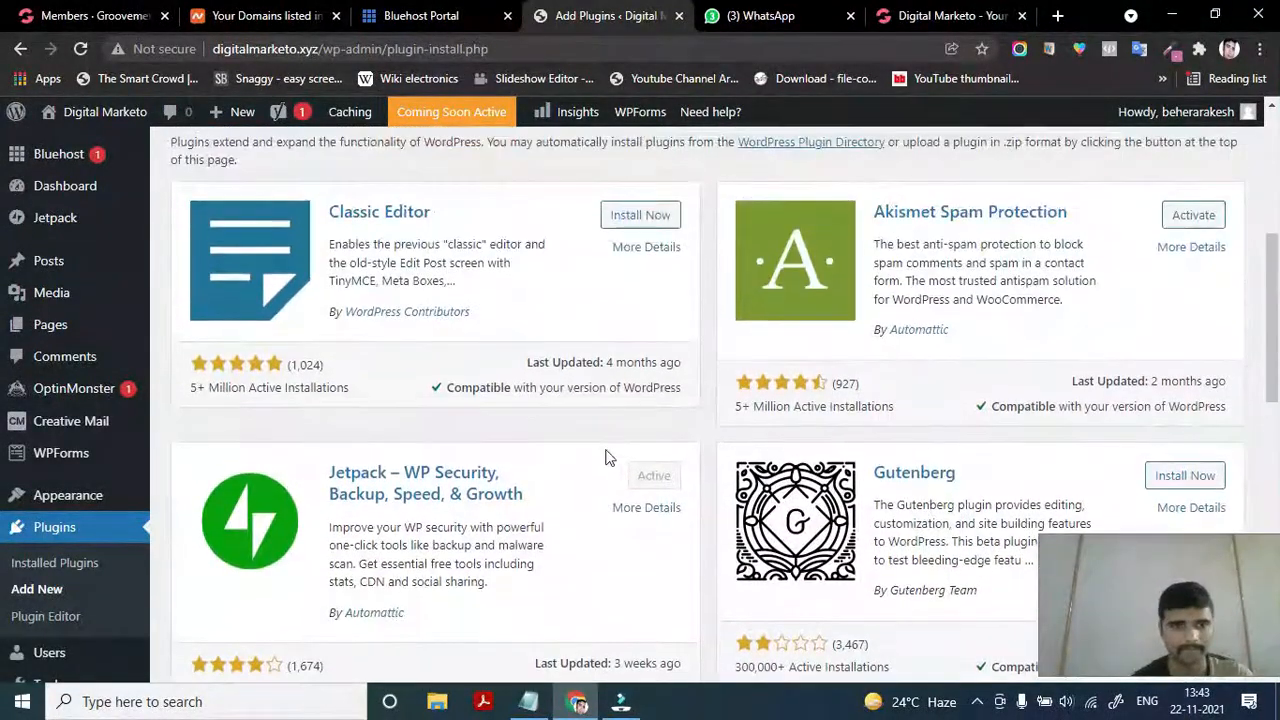
scroll(607, 452, "up", 3)
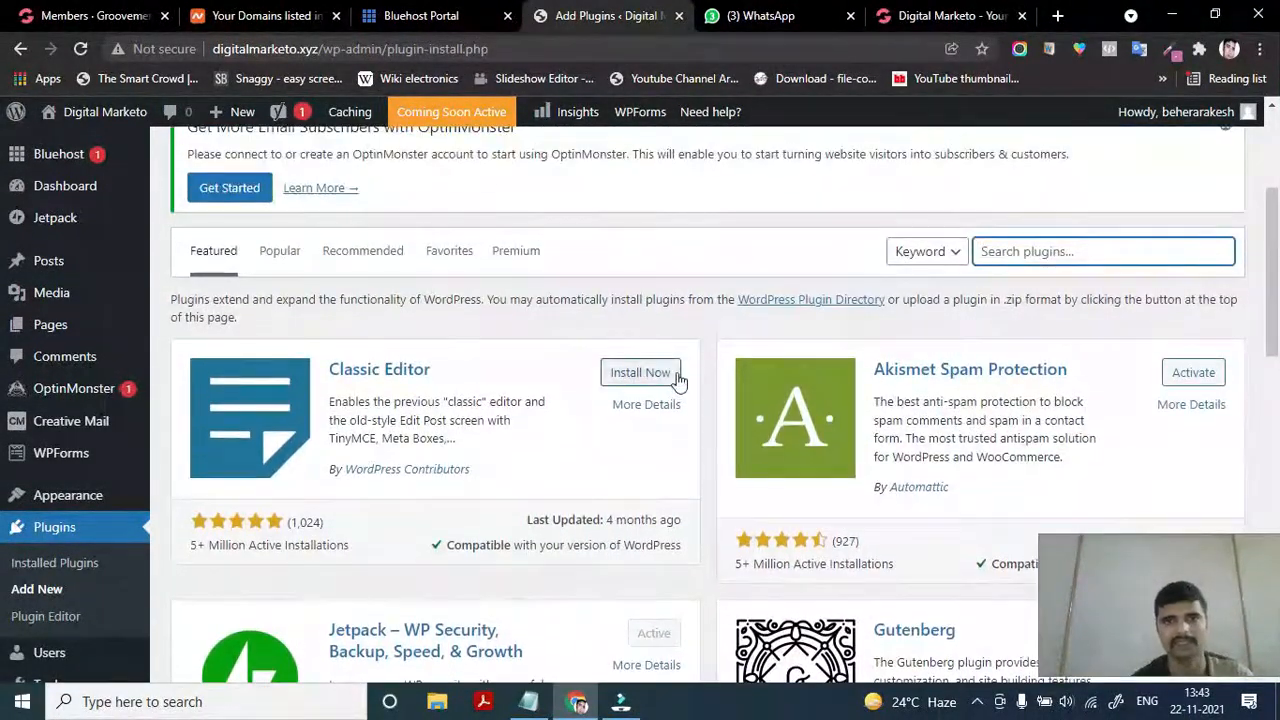
scroll(537, 435, "down", 1)
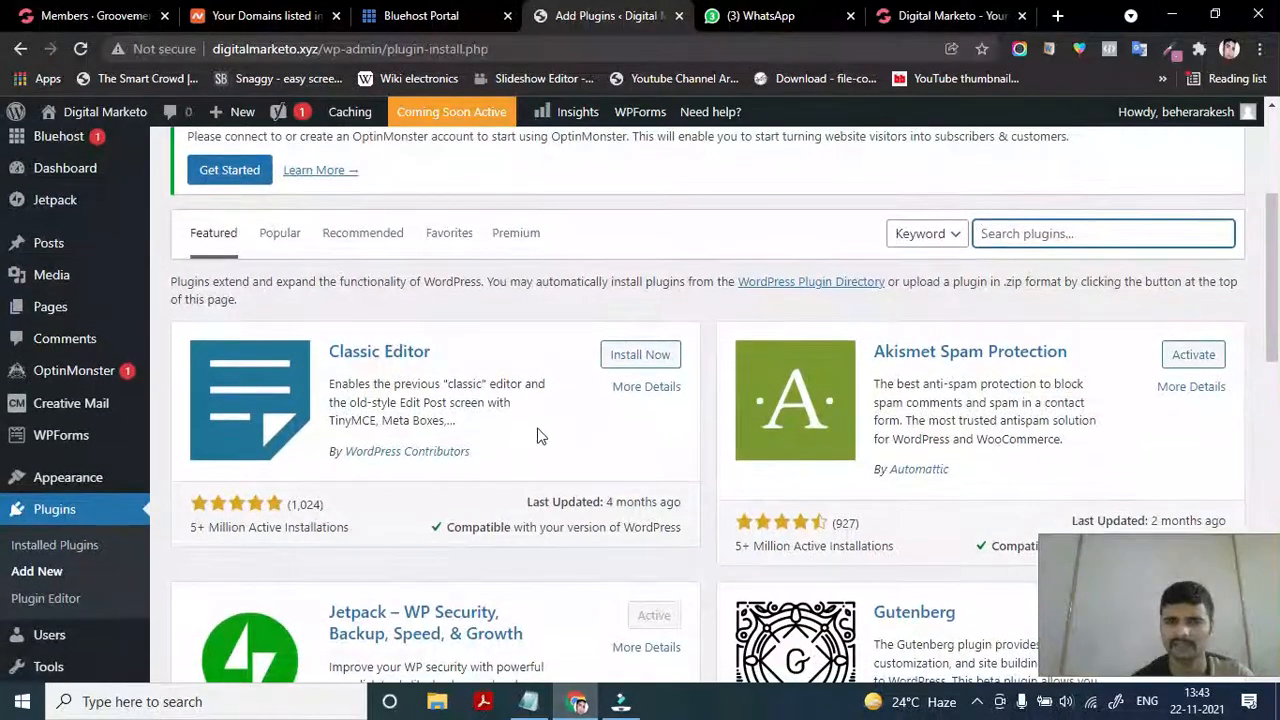
scroll(537, 435, "down", 1)
scroll(537, 430, "up", 2)
scroll(537, 428, "up", 1)
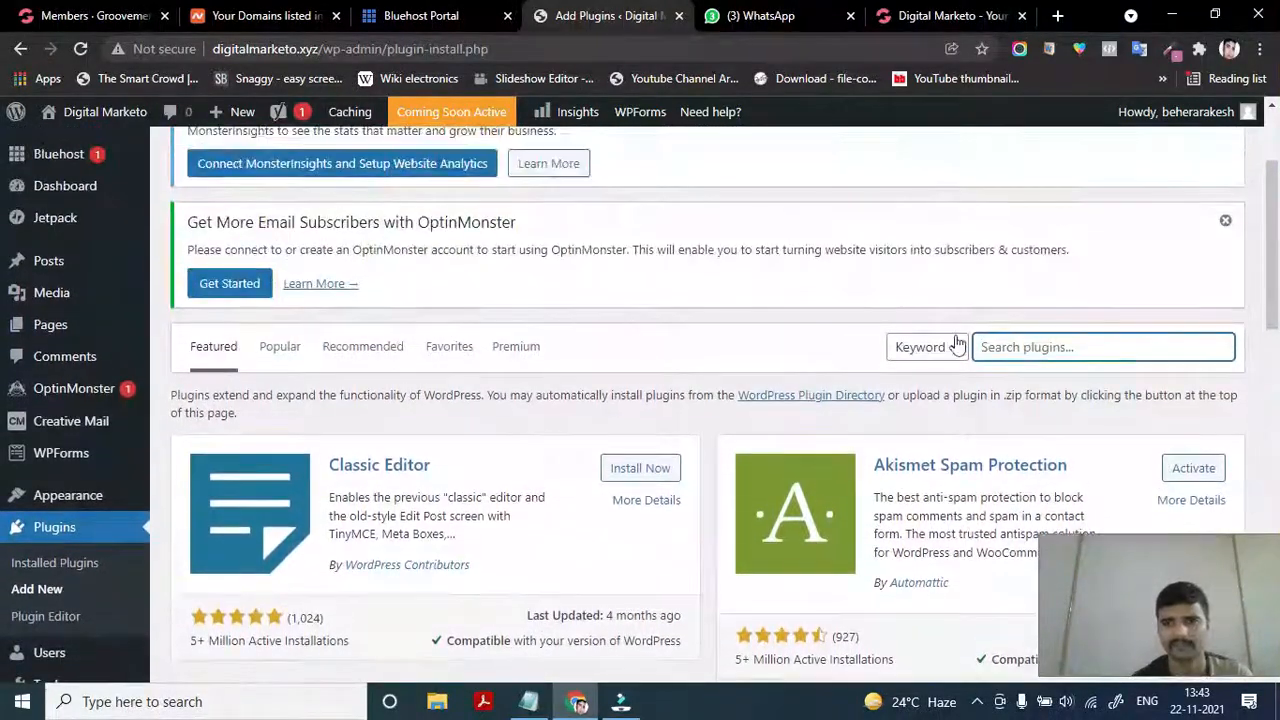
type("woo")
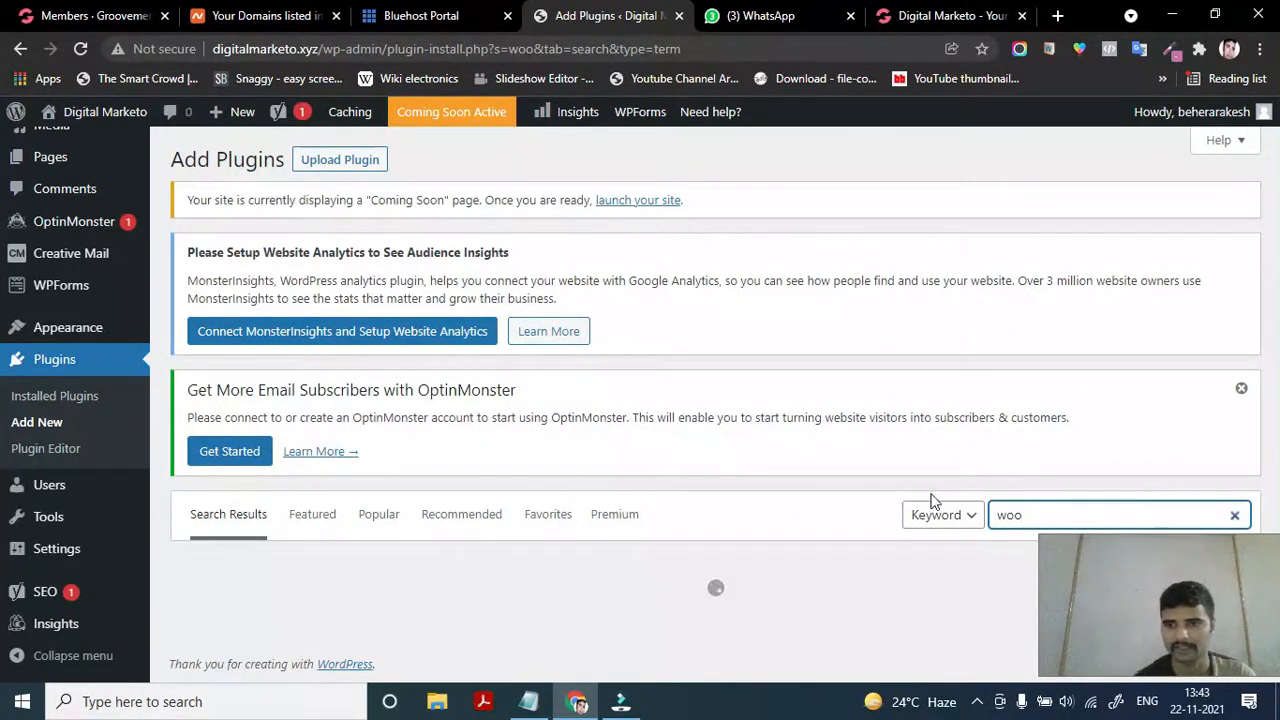
Install WooCommerce from the 'woo' plugin search results
scroll(818, 560, "down", 3)
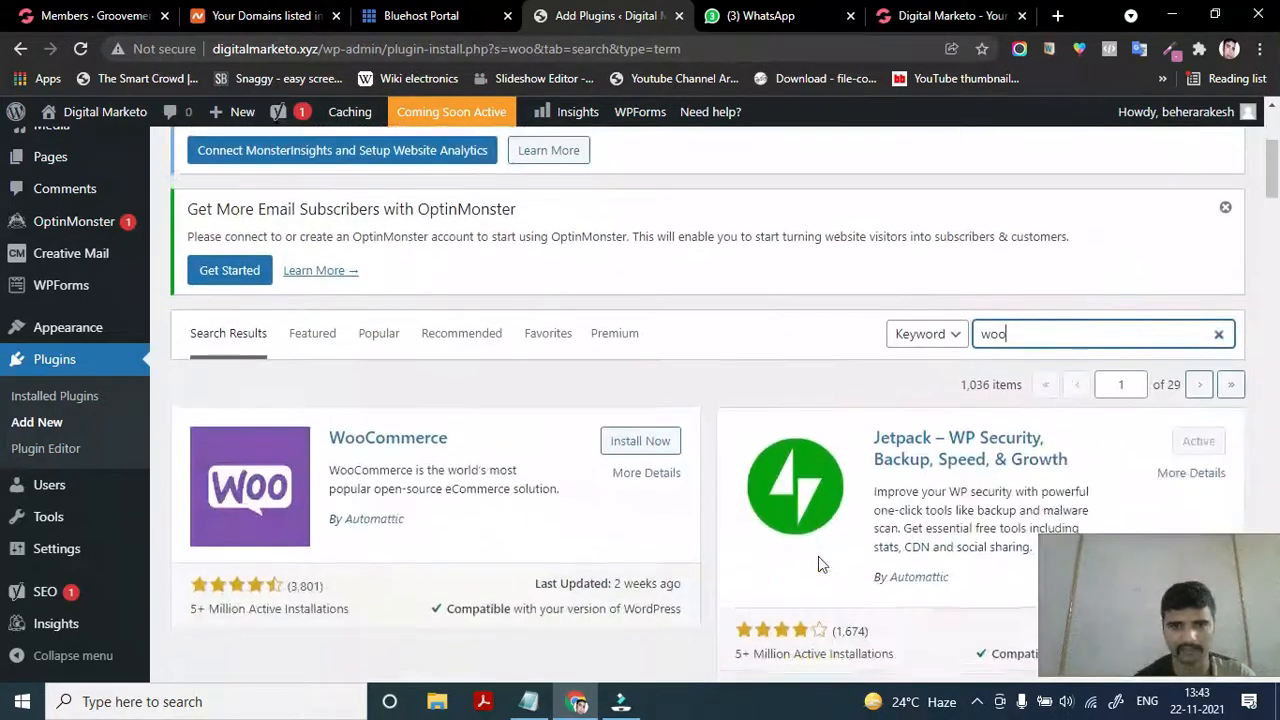
scroll(818, 560, "down", 2)
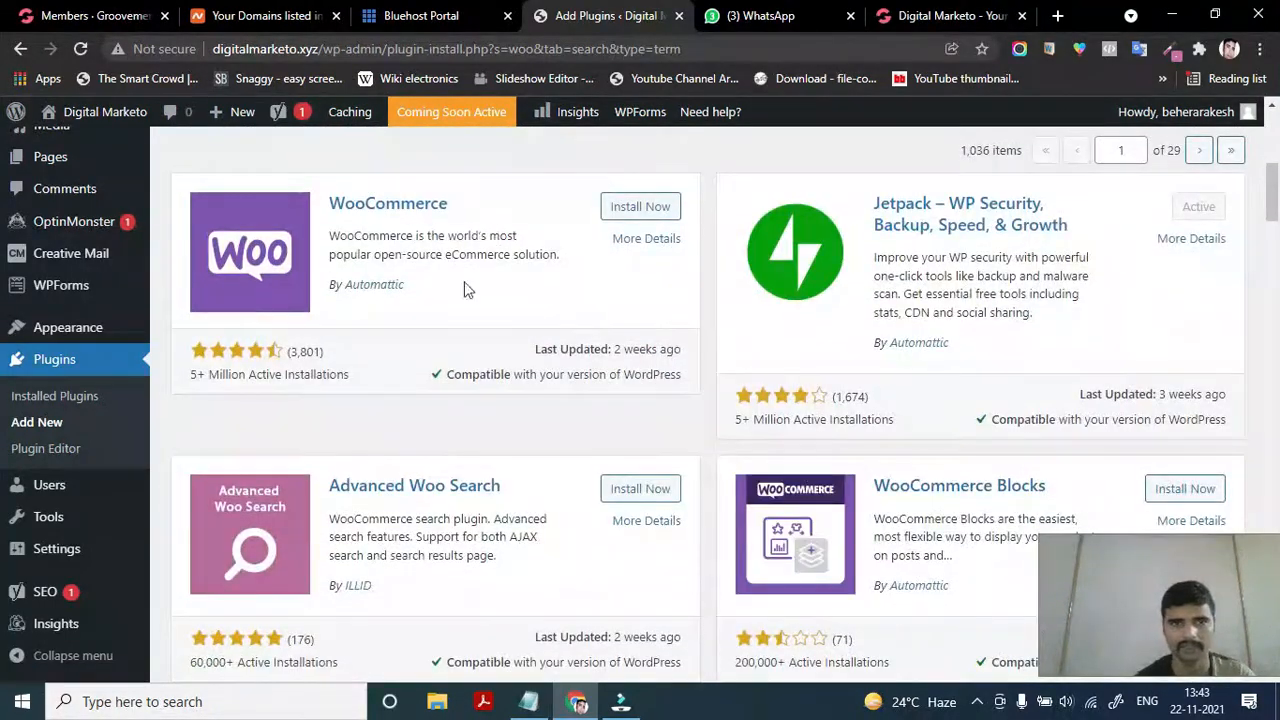
scroll(466, 354, "up", 1)
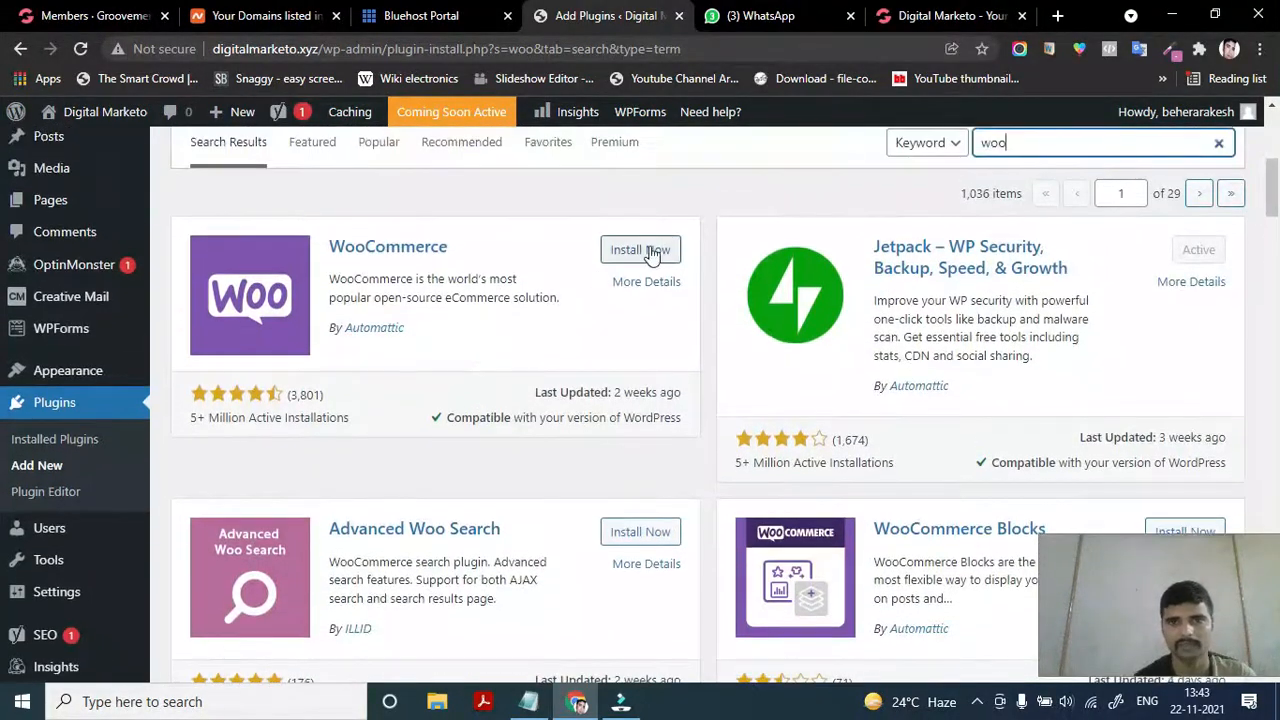
left_click(651, 251)
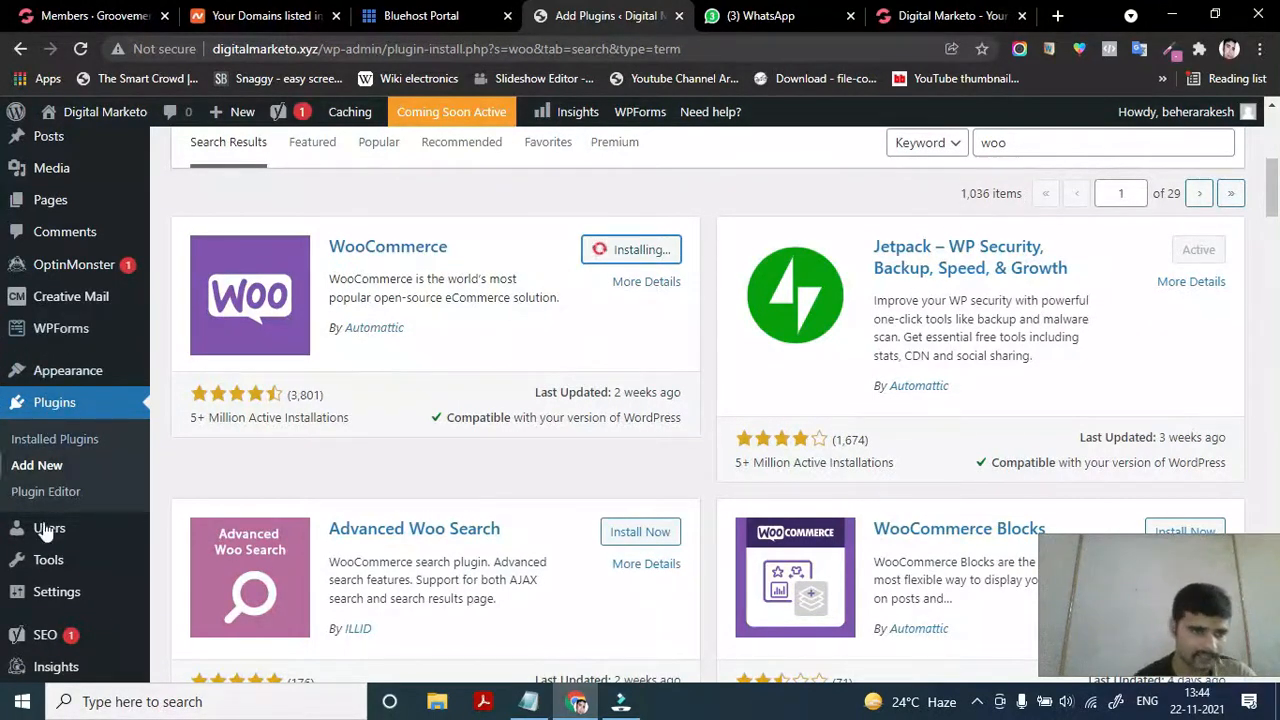
mouse_move(68, 567)
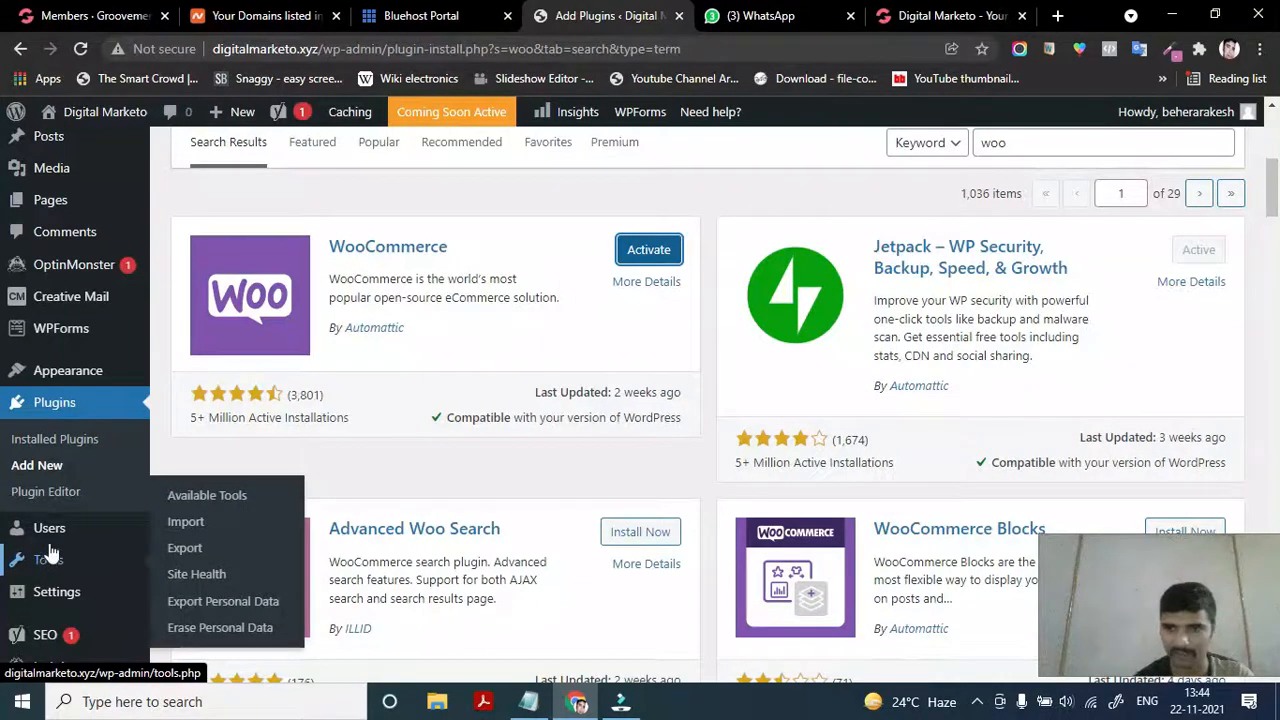
Activate WooCommerce and let its Setup Wizard load at the Store Details step
left_click(667, 256)
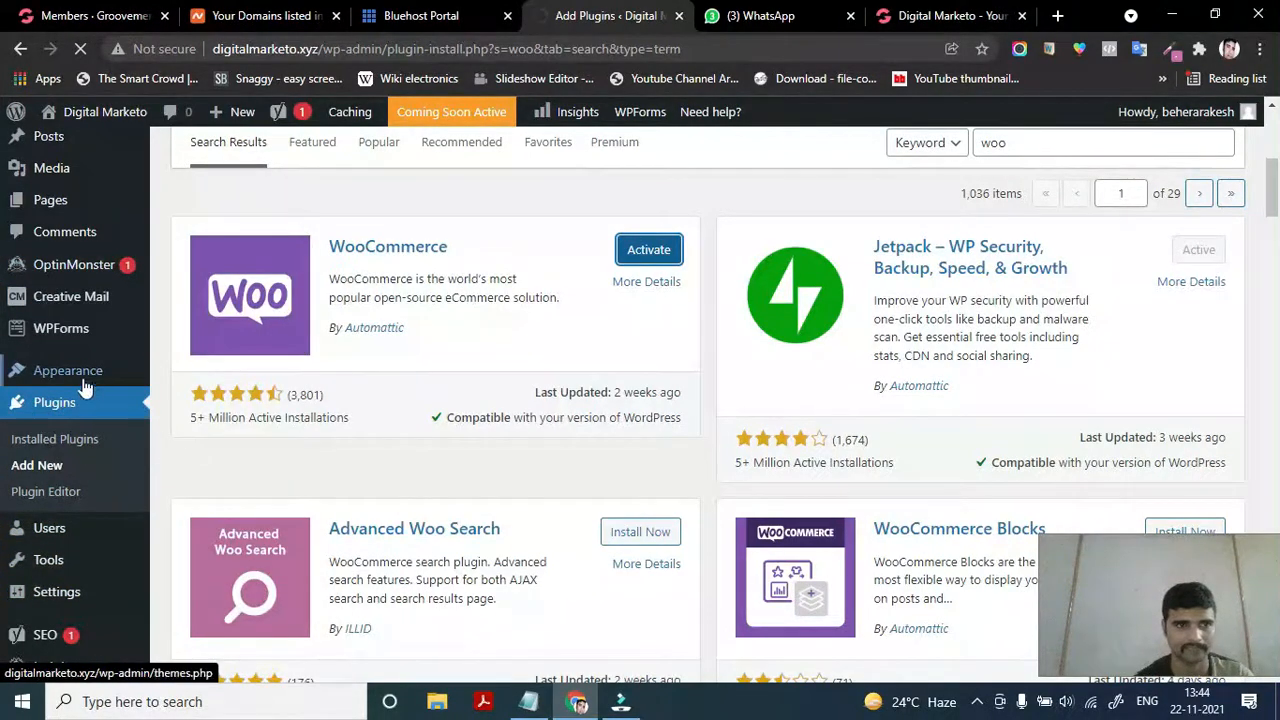
mouse_move(80, 305)
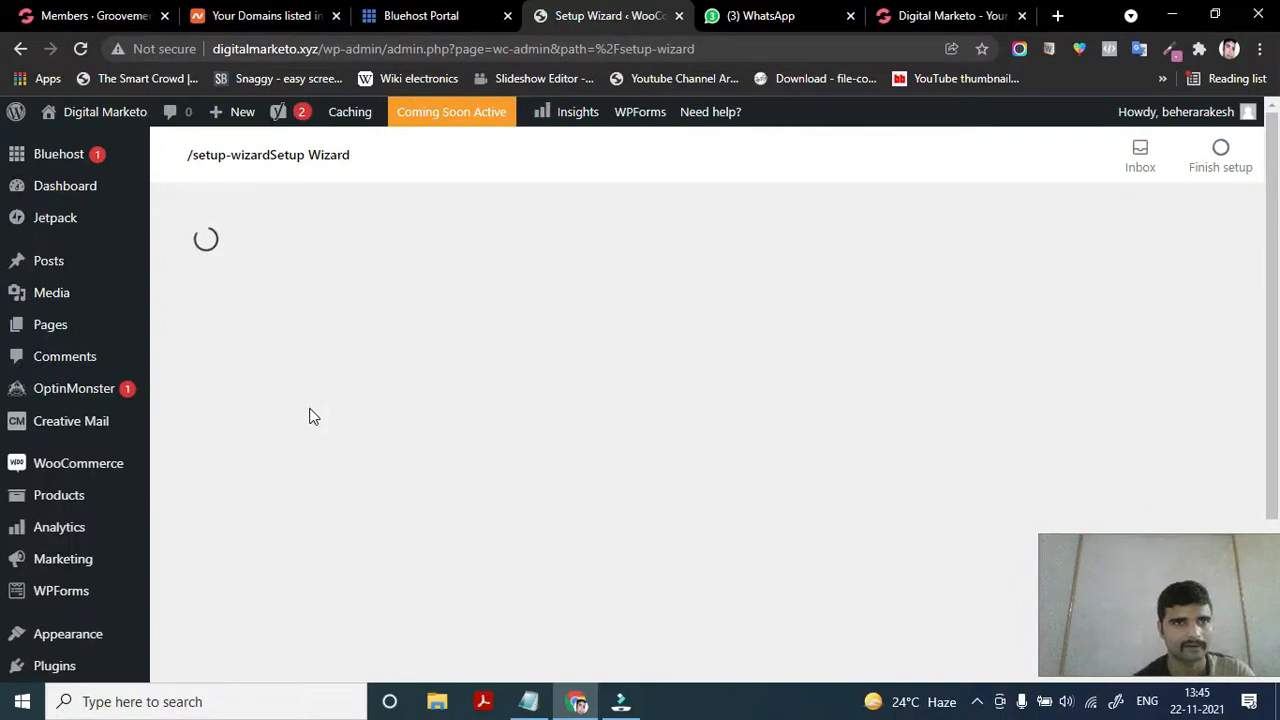
mouse_move(94, 474)
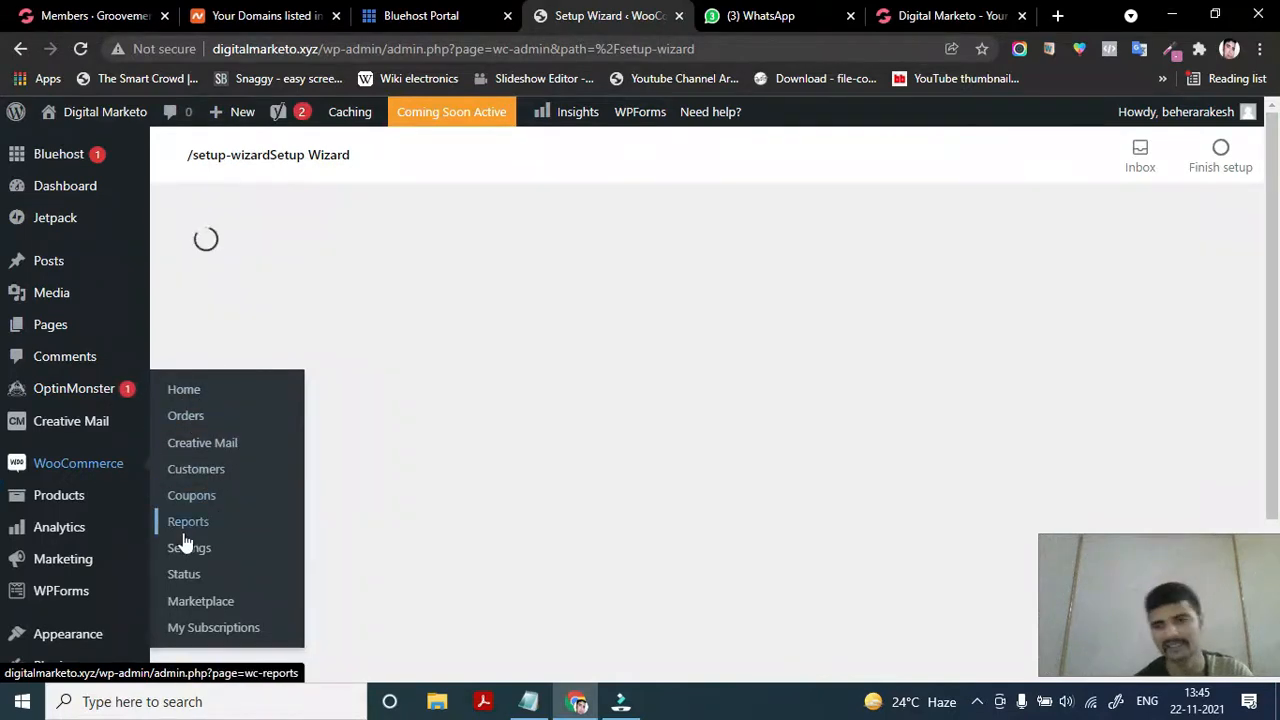
mouse_move(116, 521)
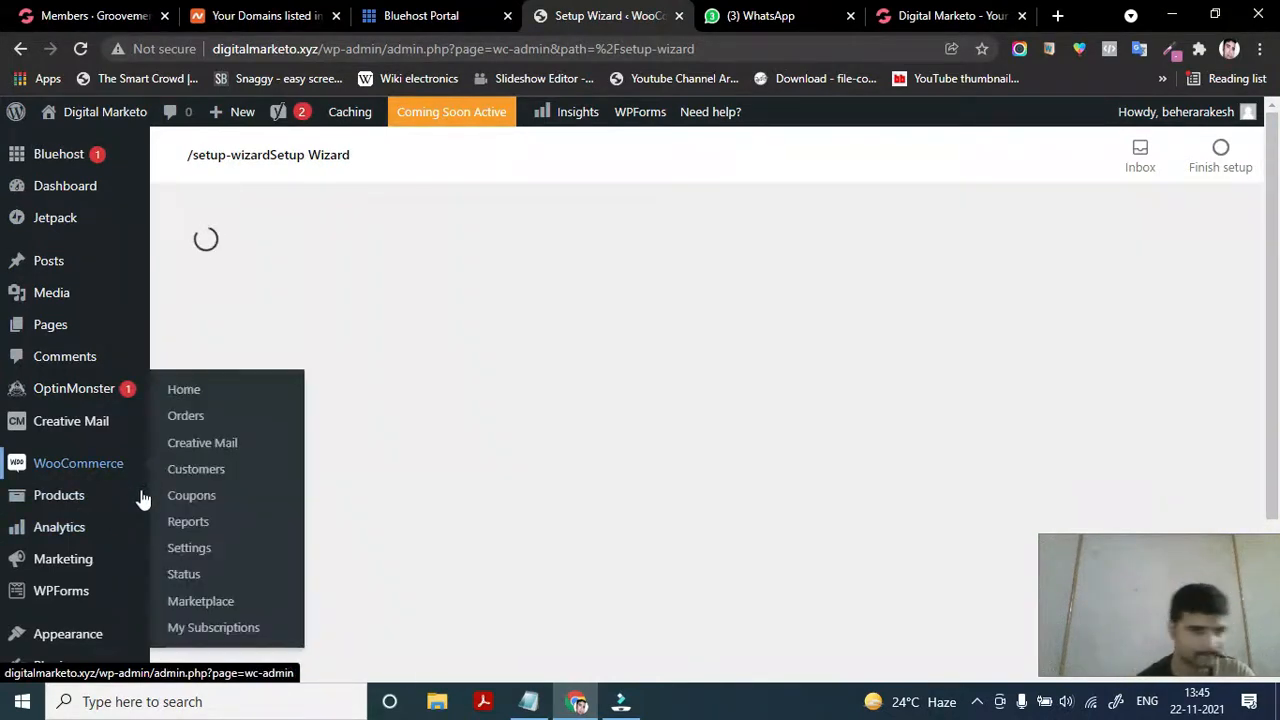
scroll(110, 558, "down", 1)
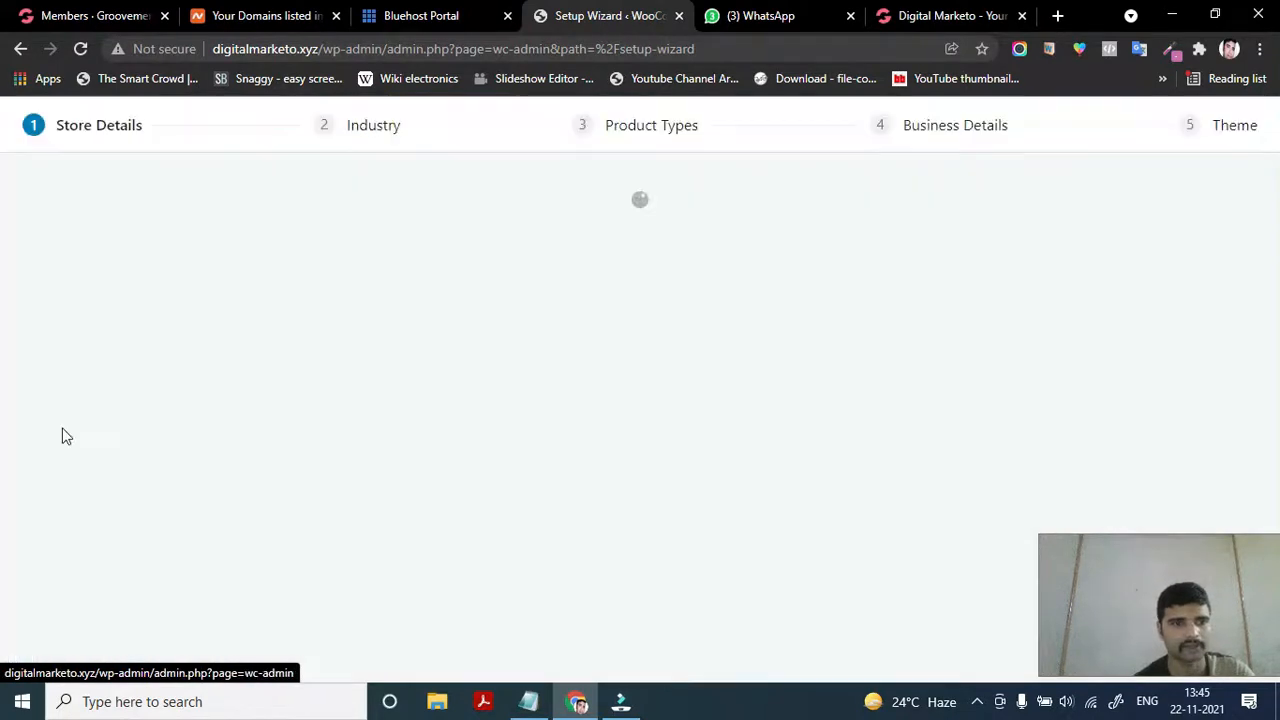
Go back to the 'woo' search results, now showing WooCommerce as Active
left_click(20, 52)
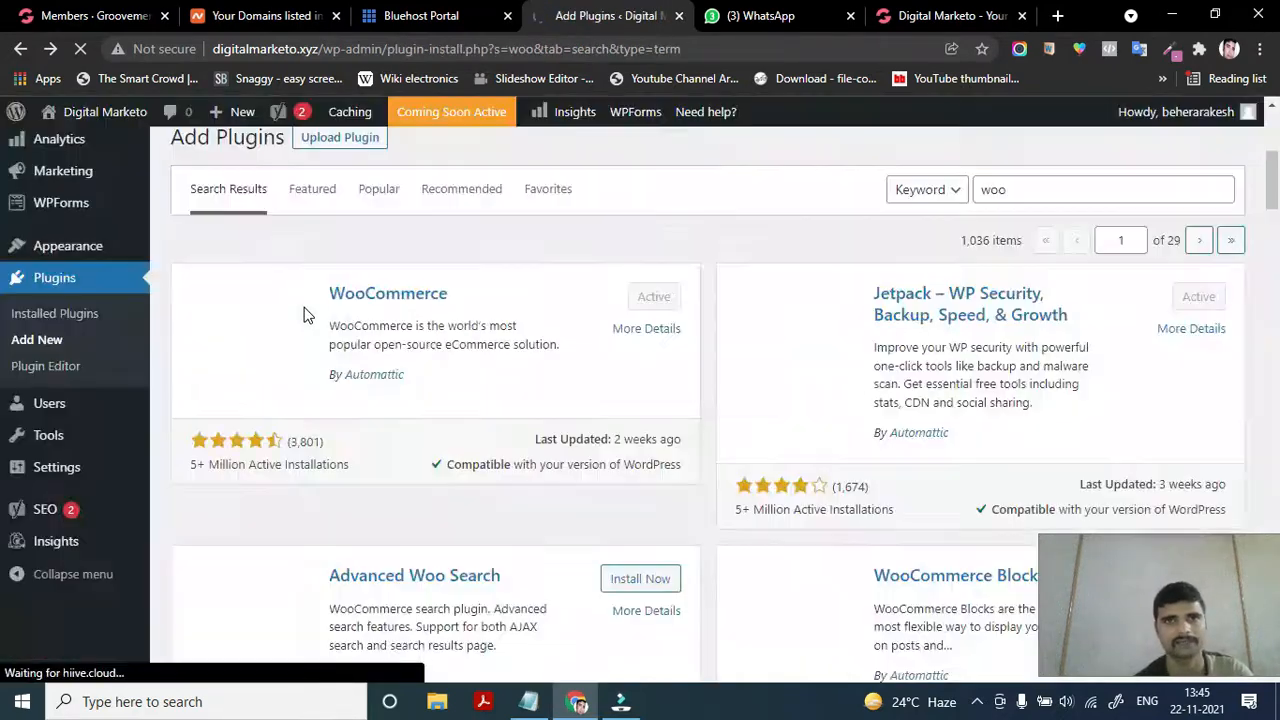
scroll(265, 483, "down", 3)
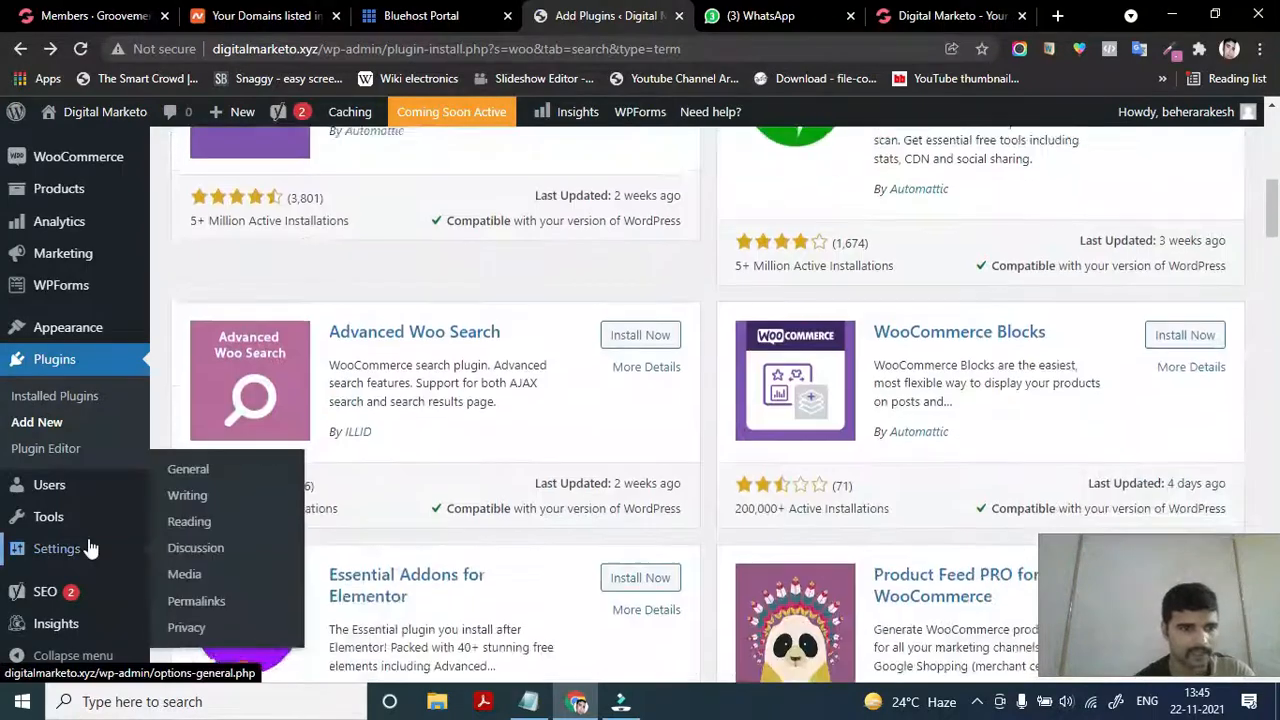
scroll(30, 470, "up", 2)
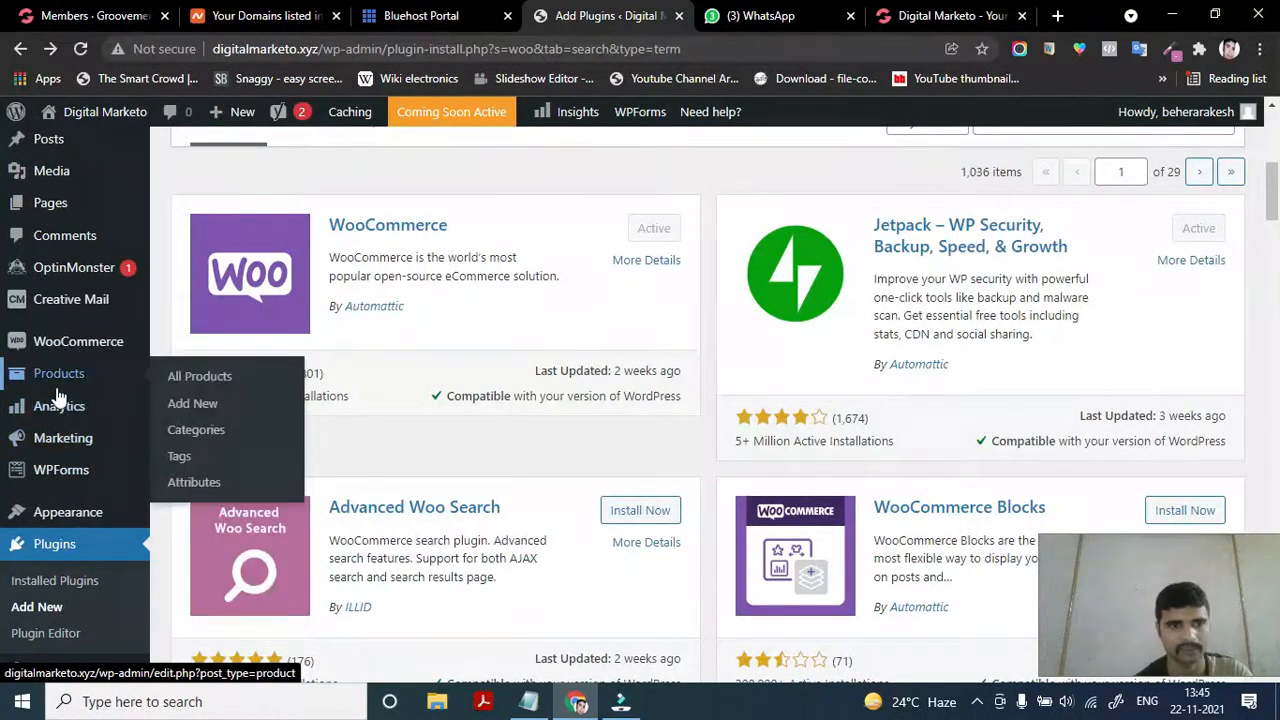
mouse_move(57, 403)
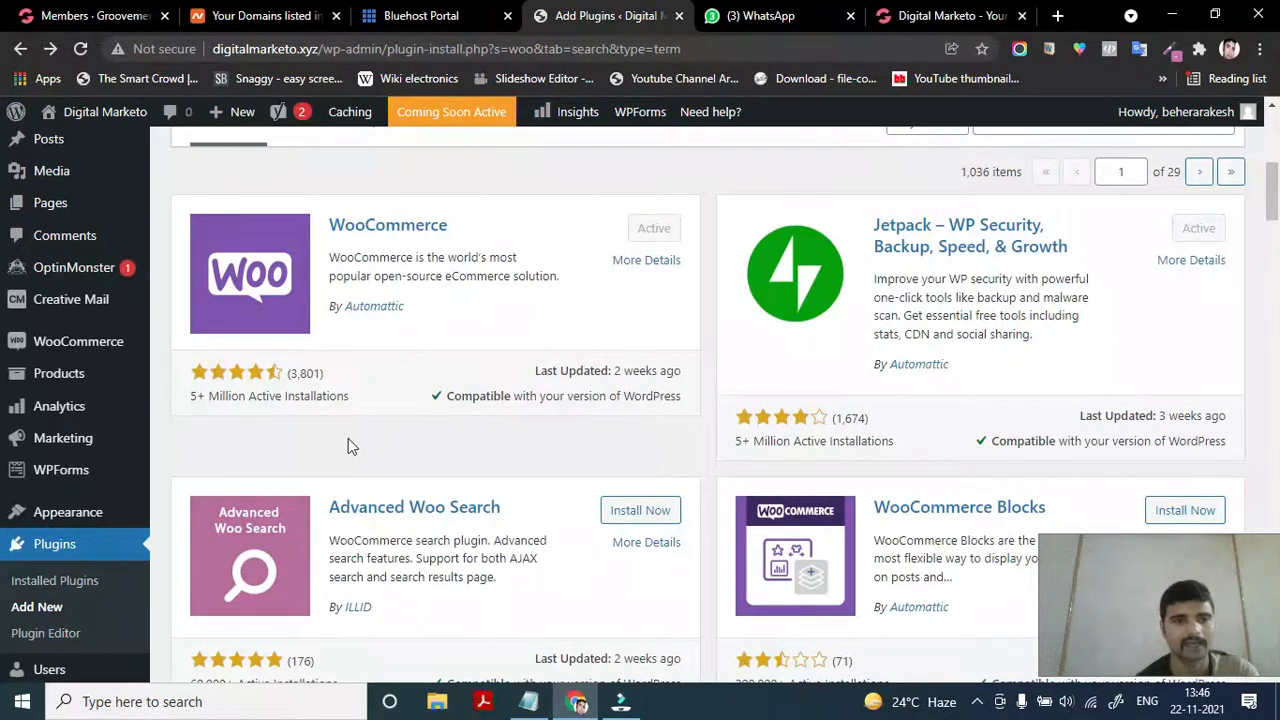
scroll(506, 395, "down", 1)
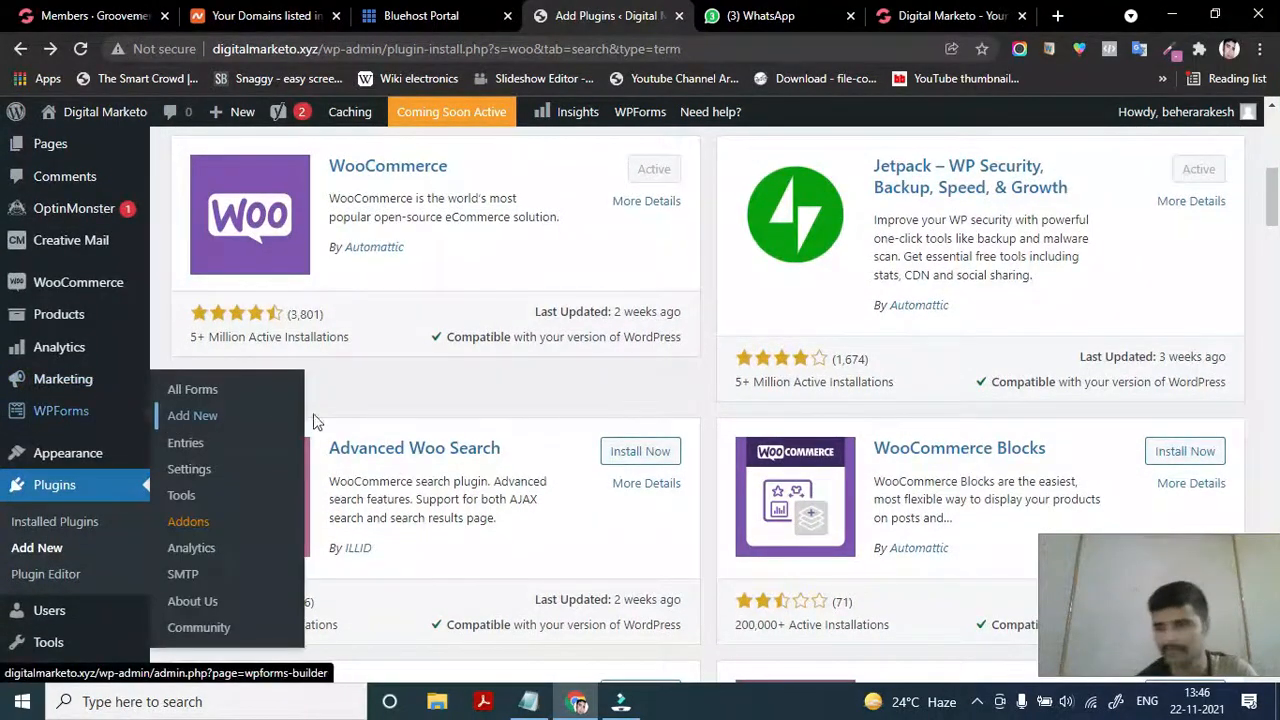
scroll(338, 510, "down", 1)
scroll(338, 510, "down", 1)
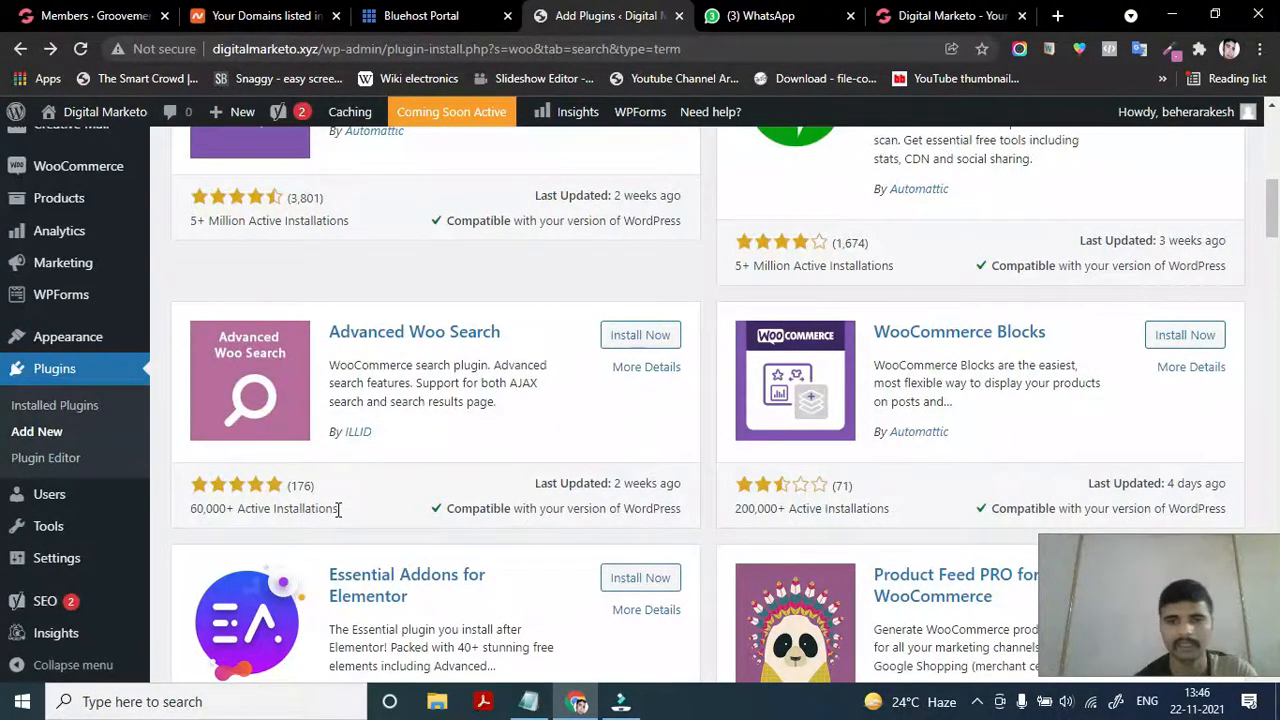
scroll(338, 510, "up", 1)
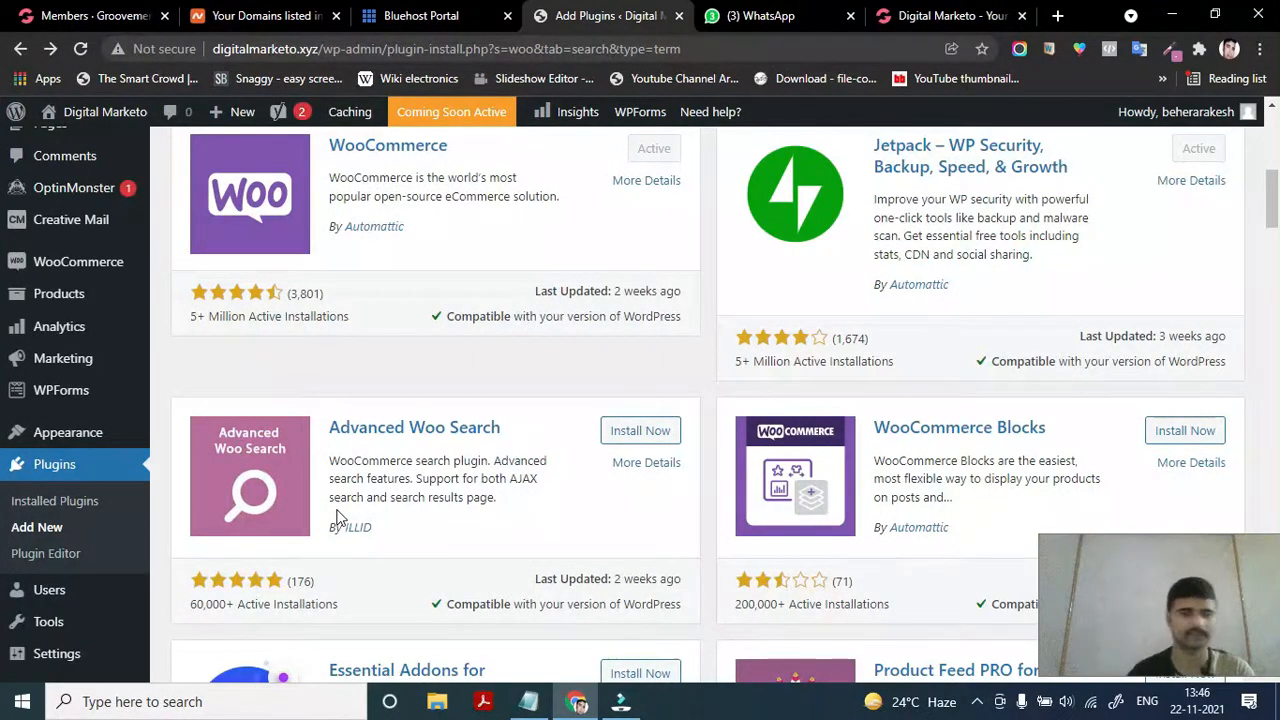
scroll(337, 517, "down", 2)
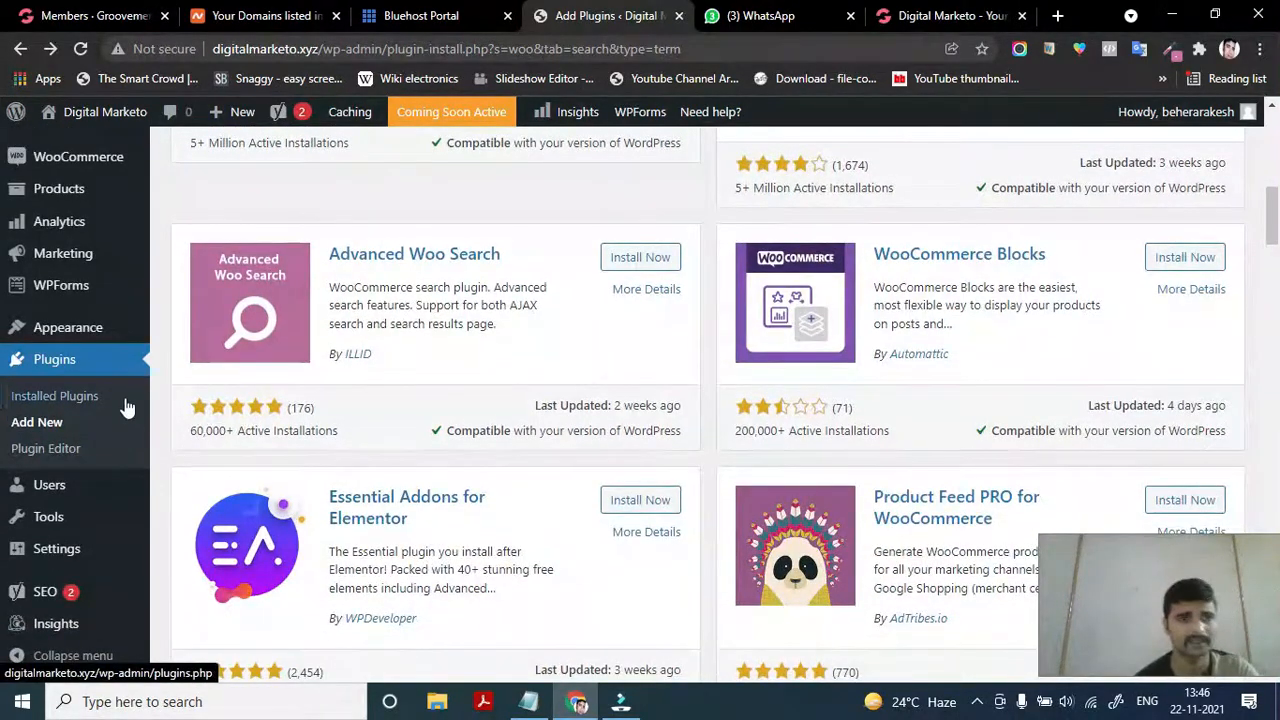
mouse_move(84, 515)
scroll(84, 520, "down", 1)
mouse_move(52, 492)
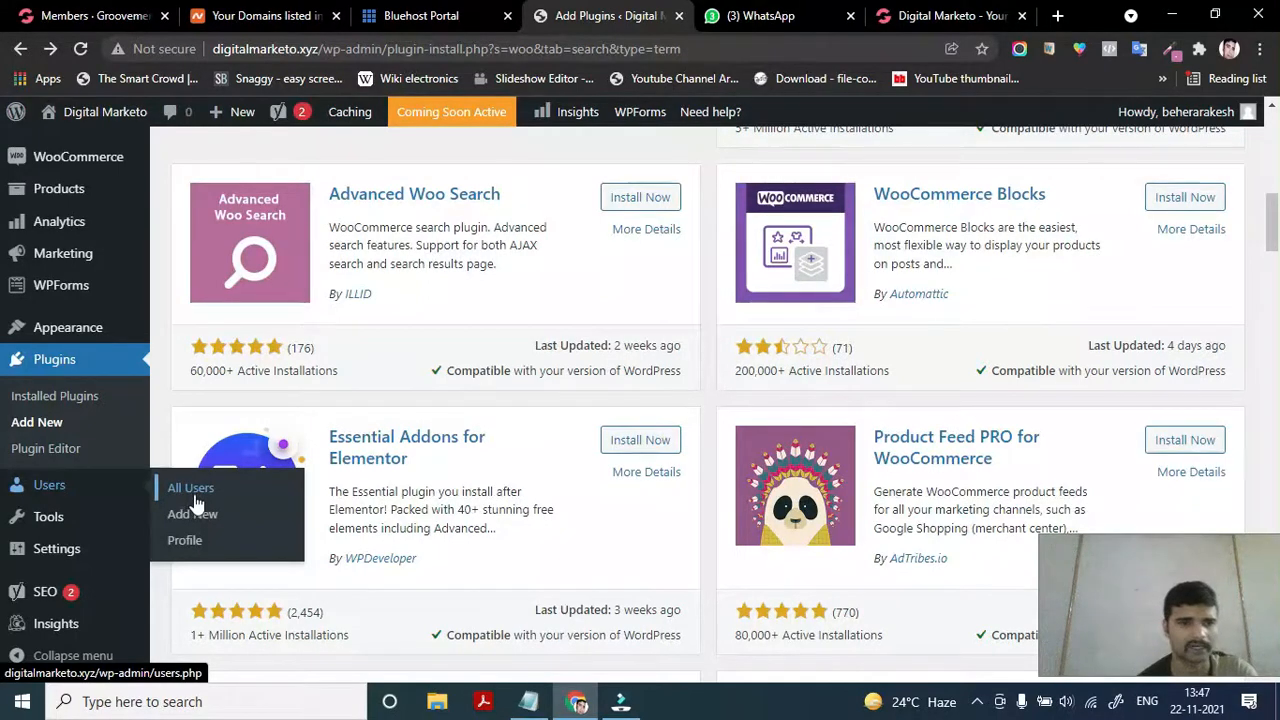
mouse_move(42, 528)
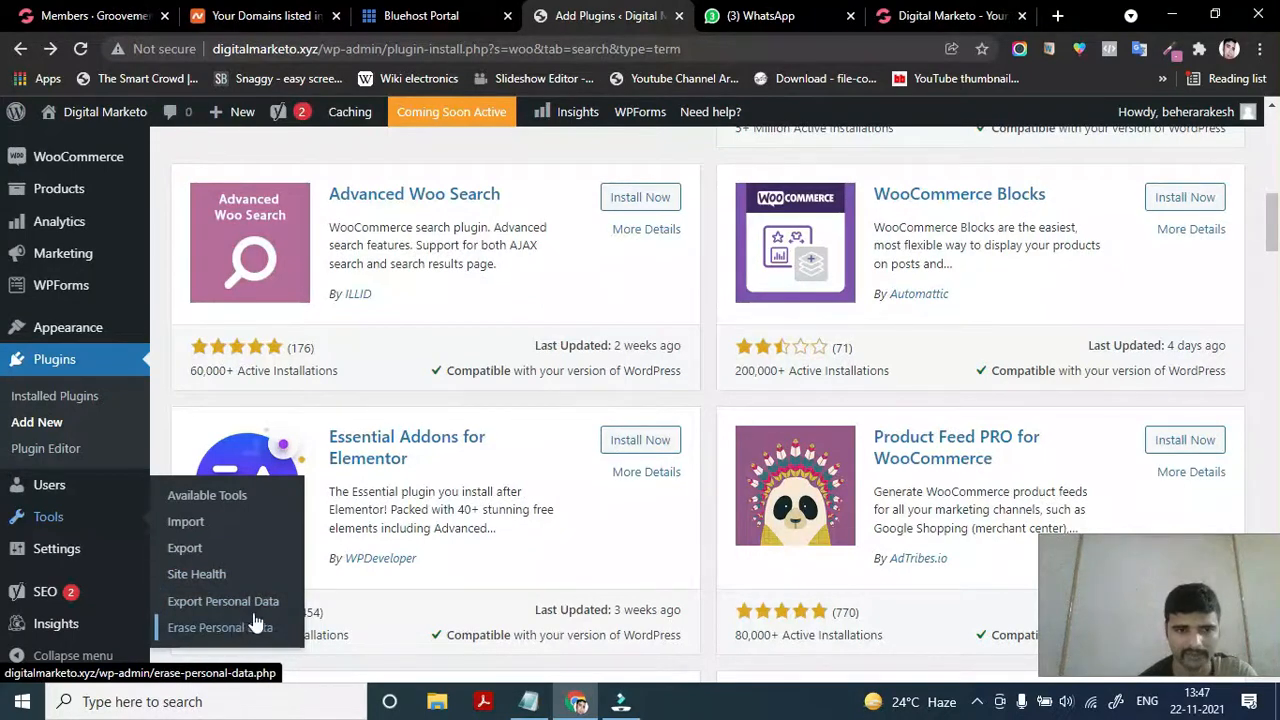
mouse_move(147, 549)
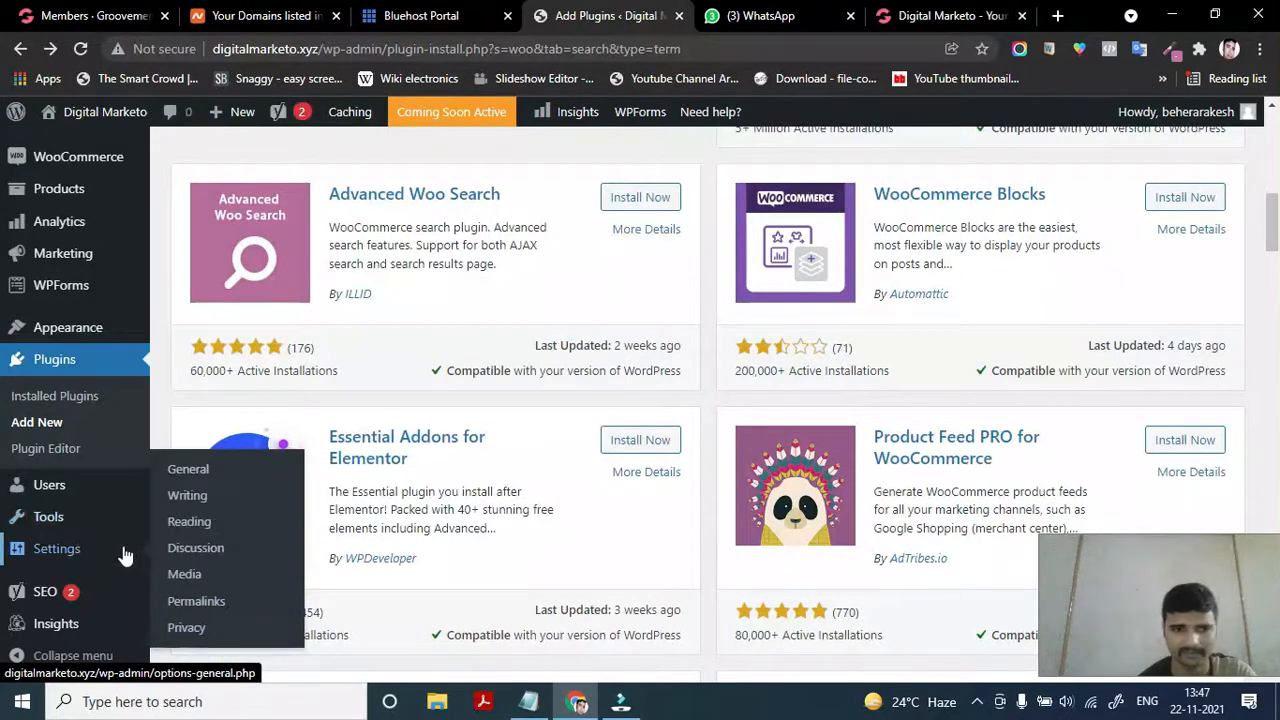
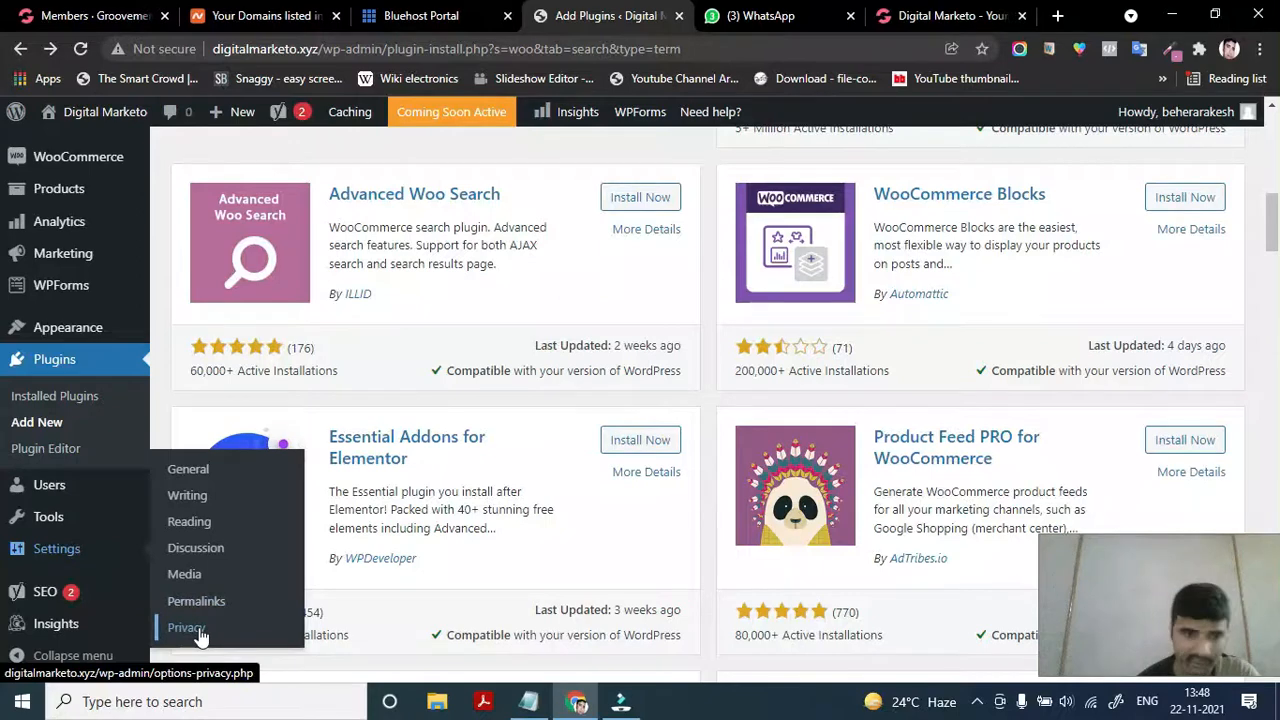
Collapse the WordPress admin sidebar to icons only, then expand it back to full labels
scroll(70, 595, "down", 1)
mouse_move(60, 600)
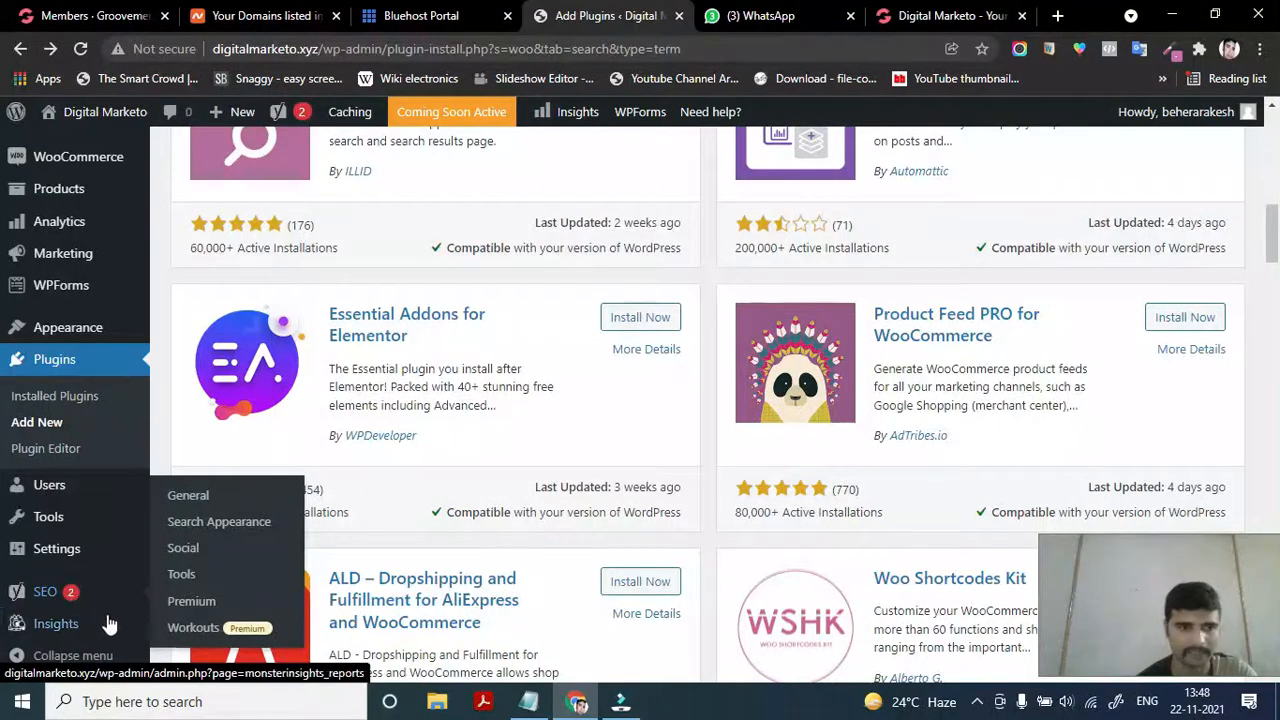
left_click(18, 658)
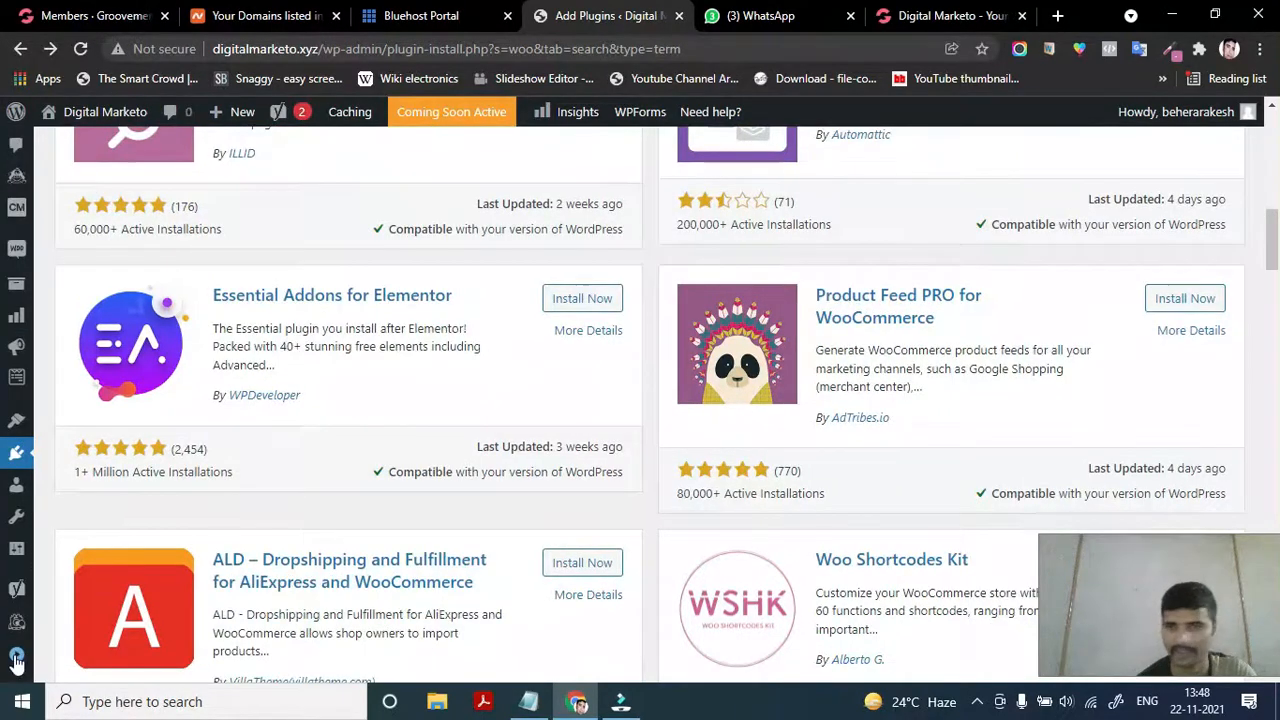
left_click(16, 658)
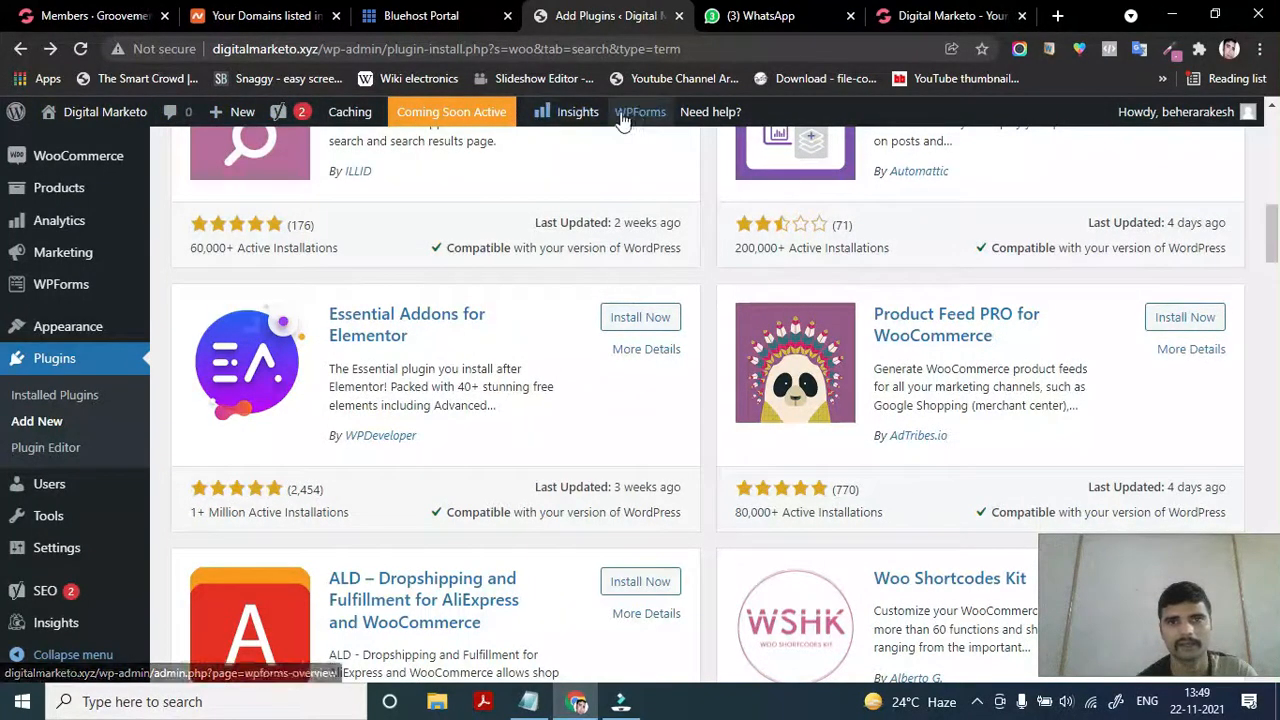
scroll(406, 211, "up", 2)
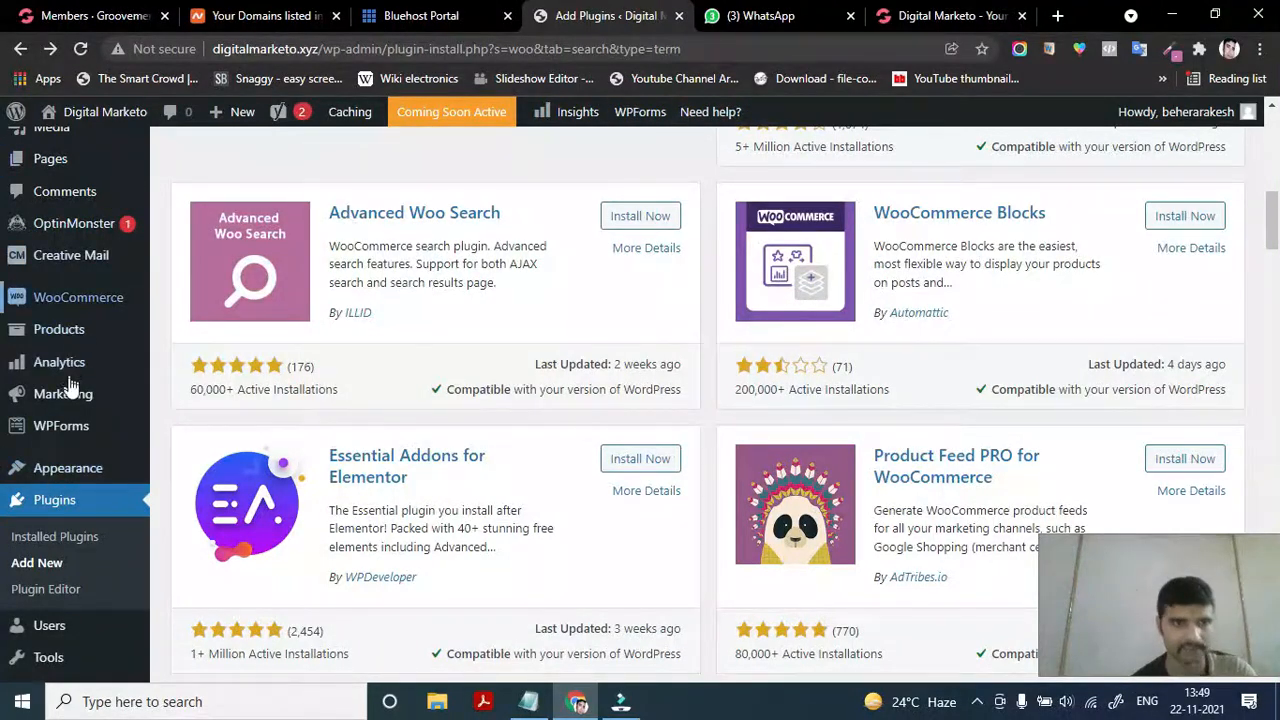
Bring the Bluehost Portal Chrome window back in front of Filmora
mouse_move(649, 100)
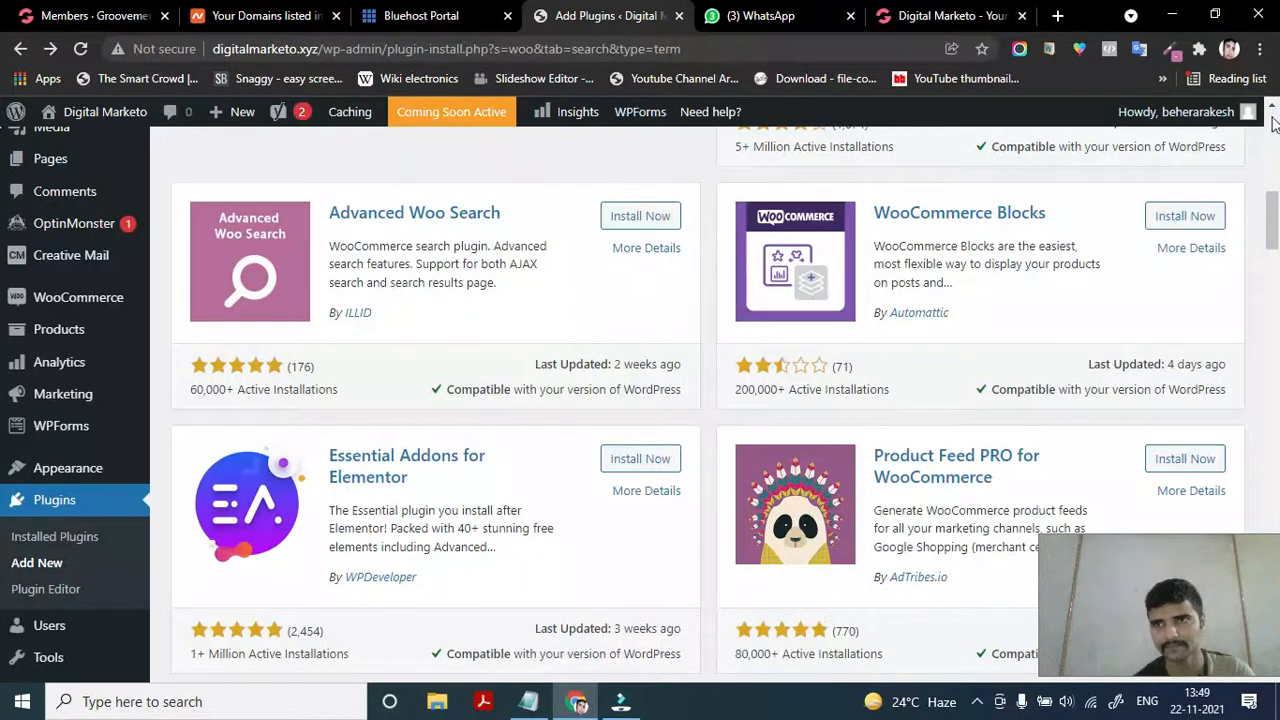
mouse_move(1249, 119)
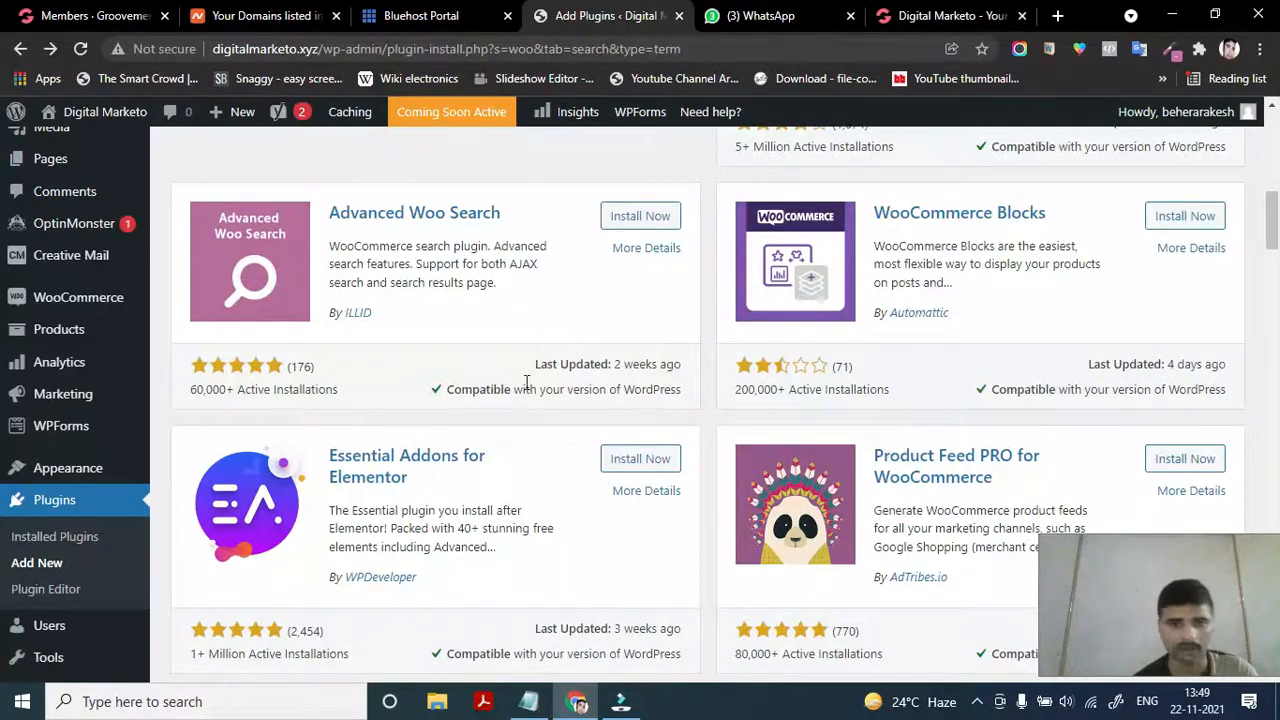
scroll(500, 433, "down", 2)
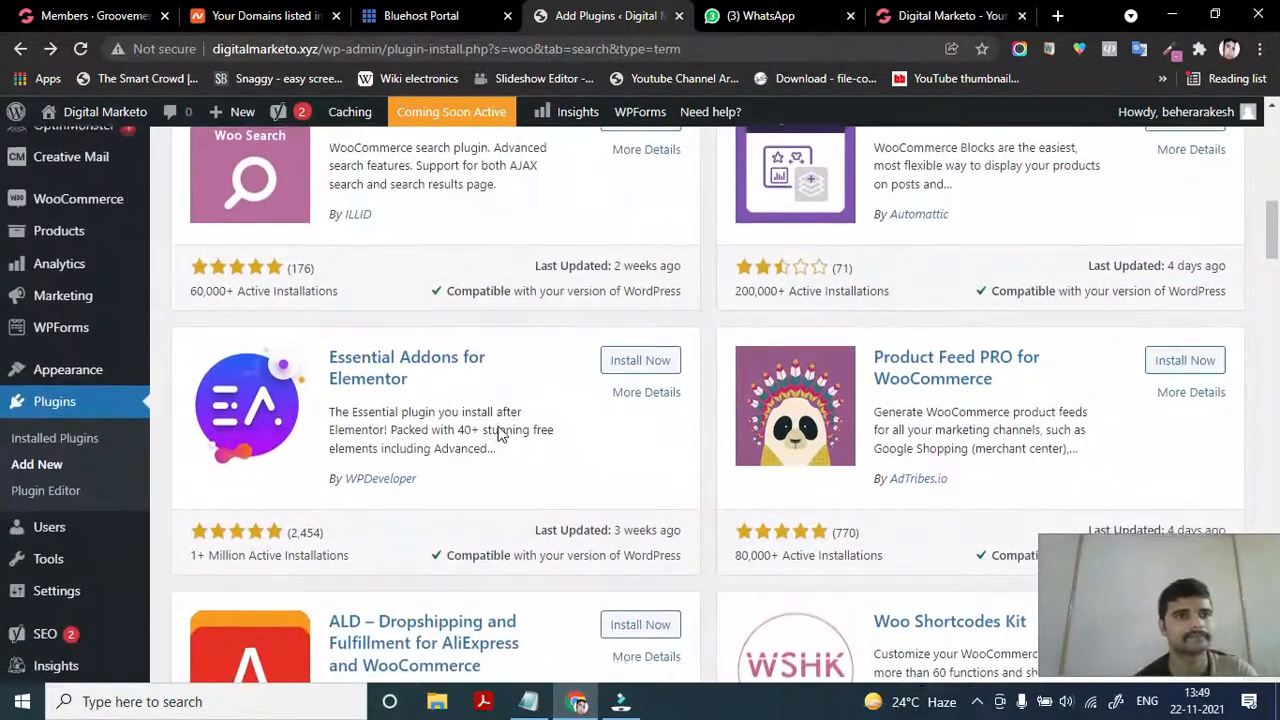
scroll(500, 433, "up", 2)
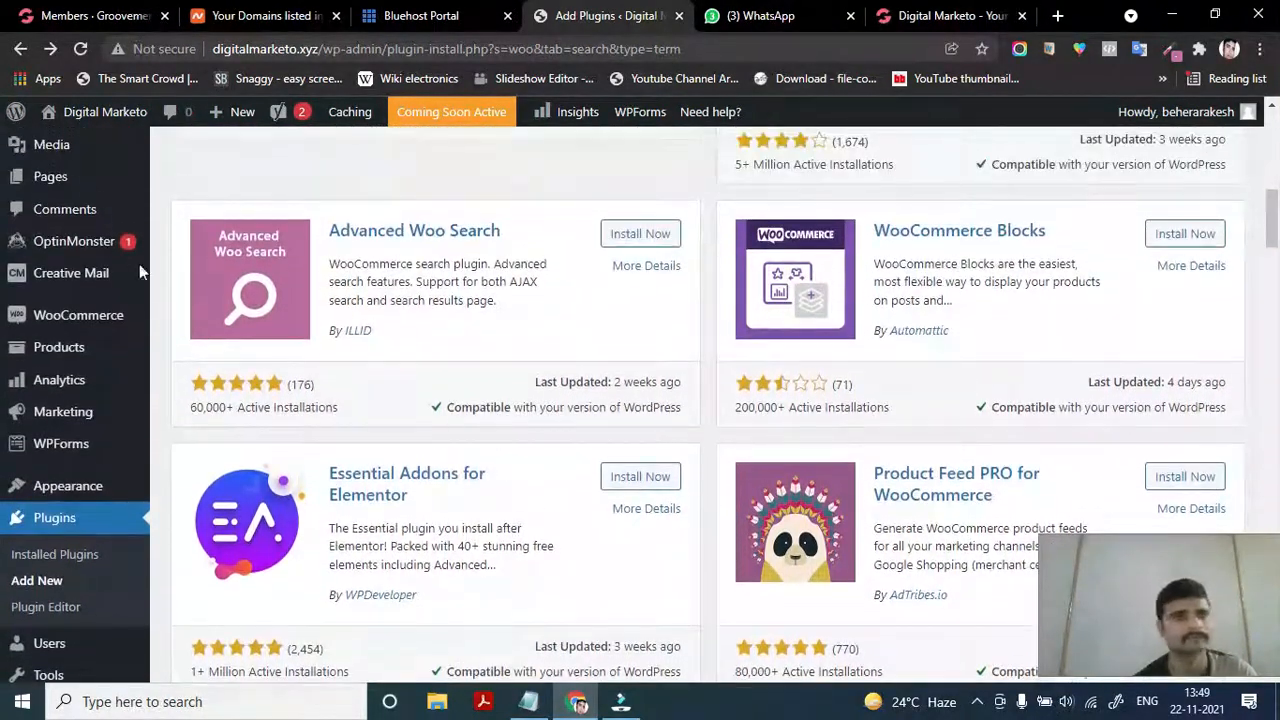
mouse_move(18, 116)
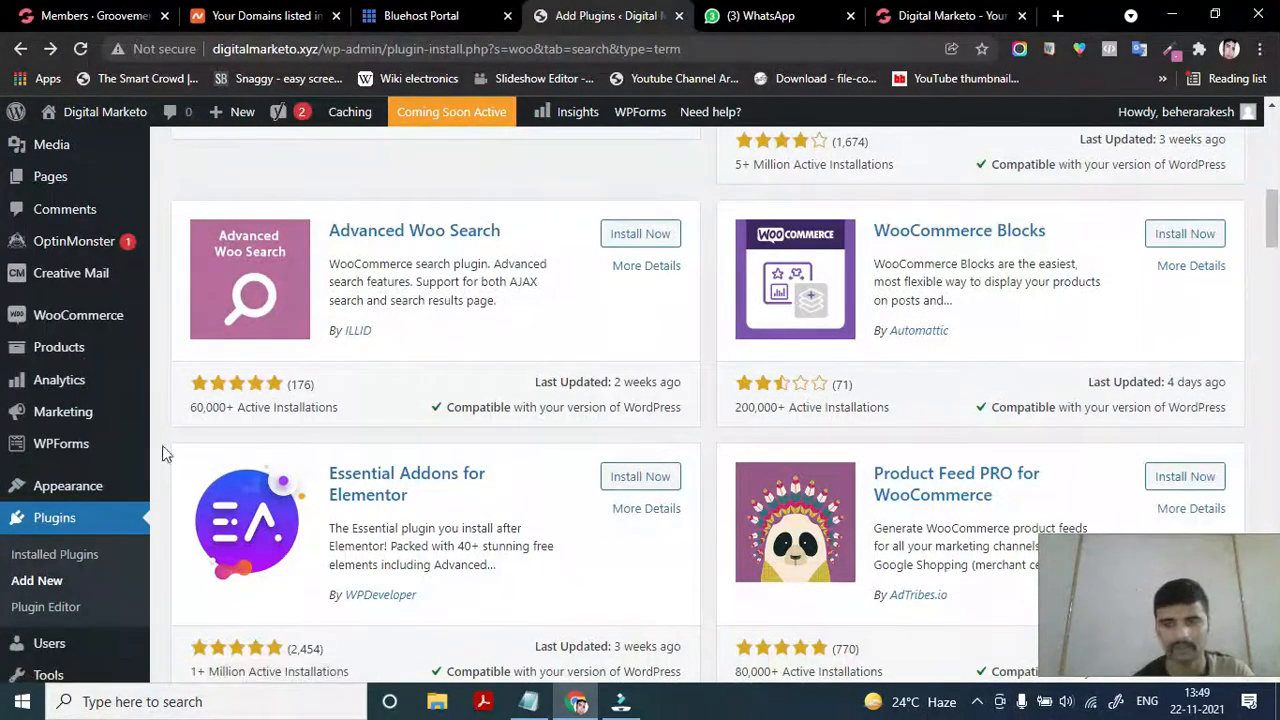
mouse_move(65, 450)
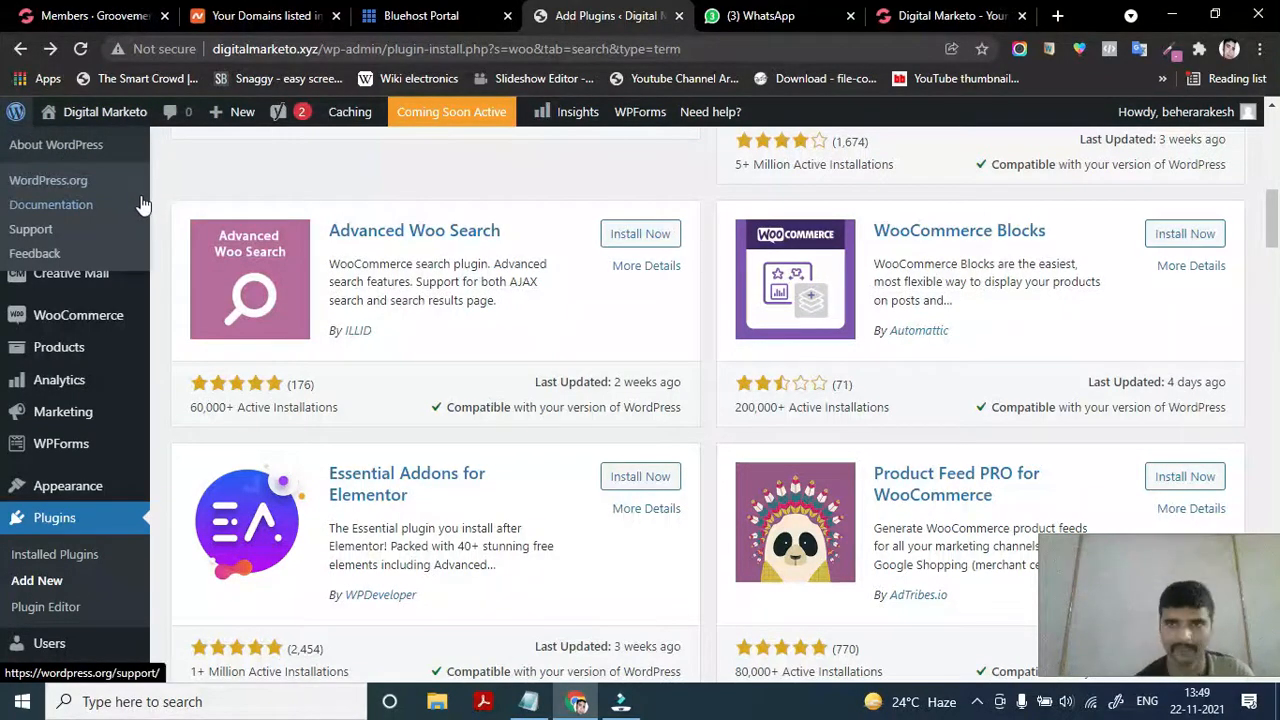
scroll(364, 480, "up", 4)
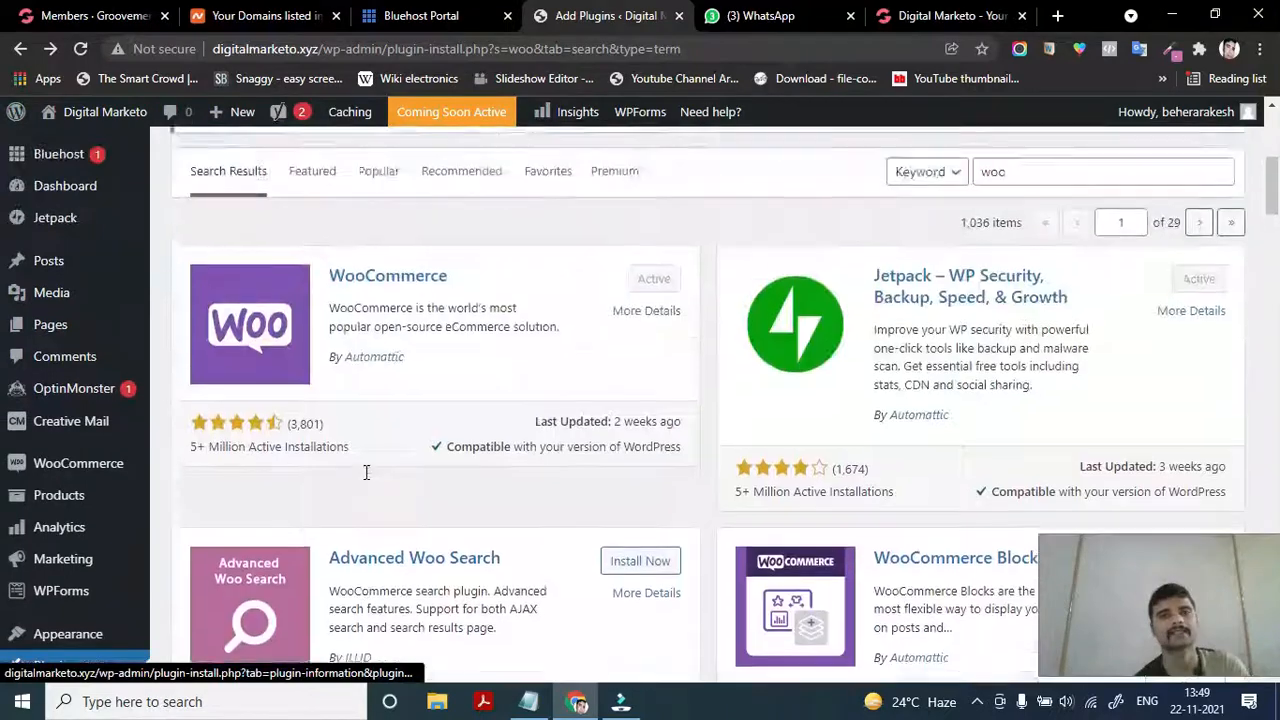
scroll(364, 480, "up", 4)
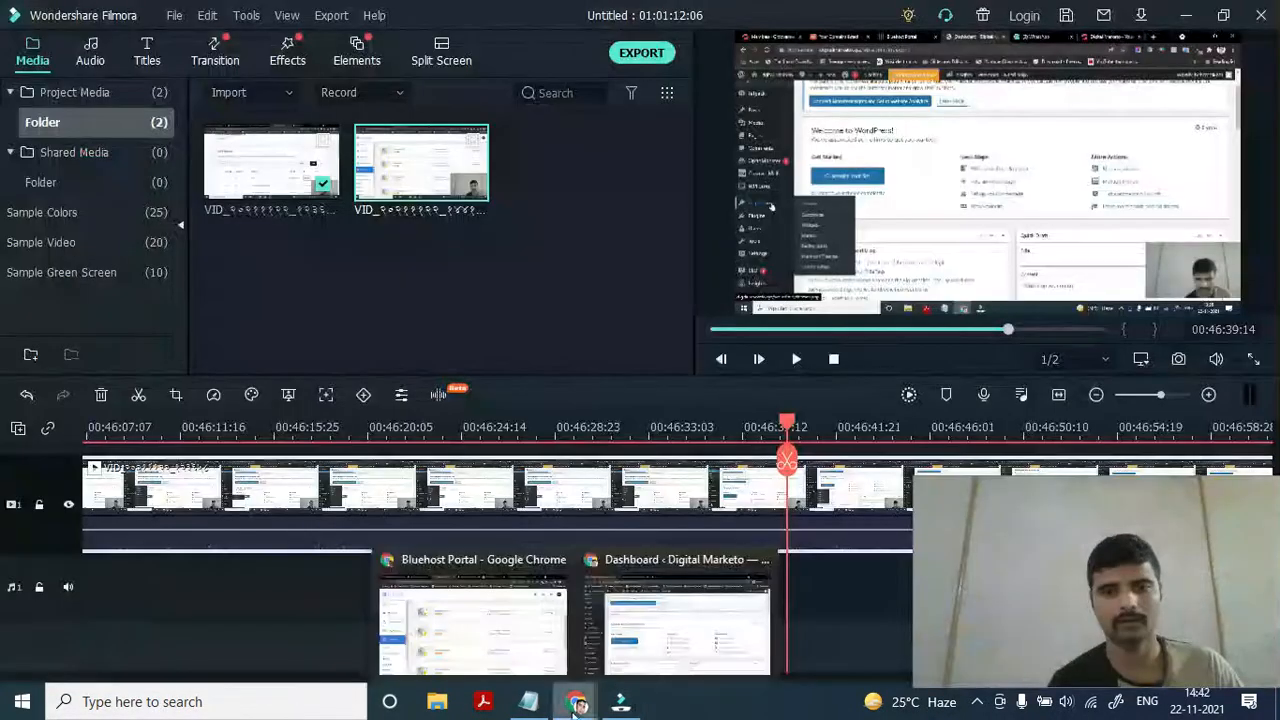
mouse_move(588, 706)
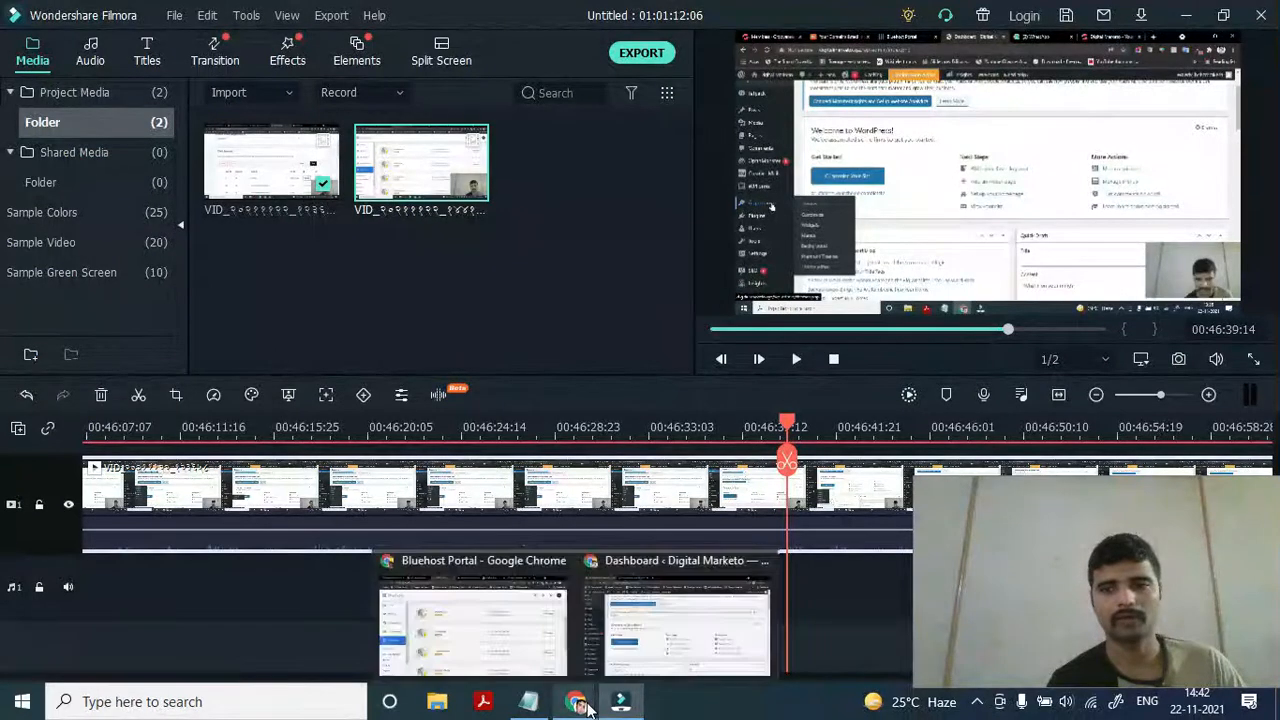
left_click(522, 631)
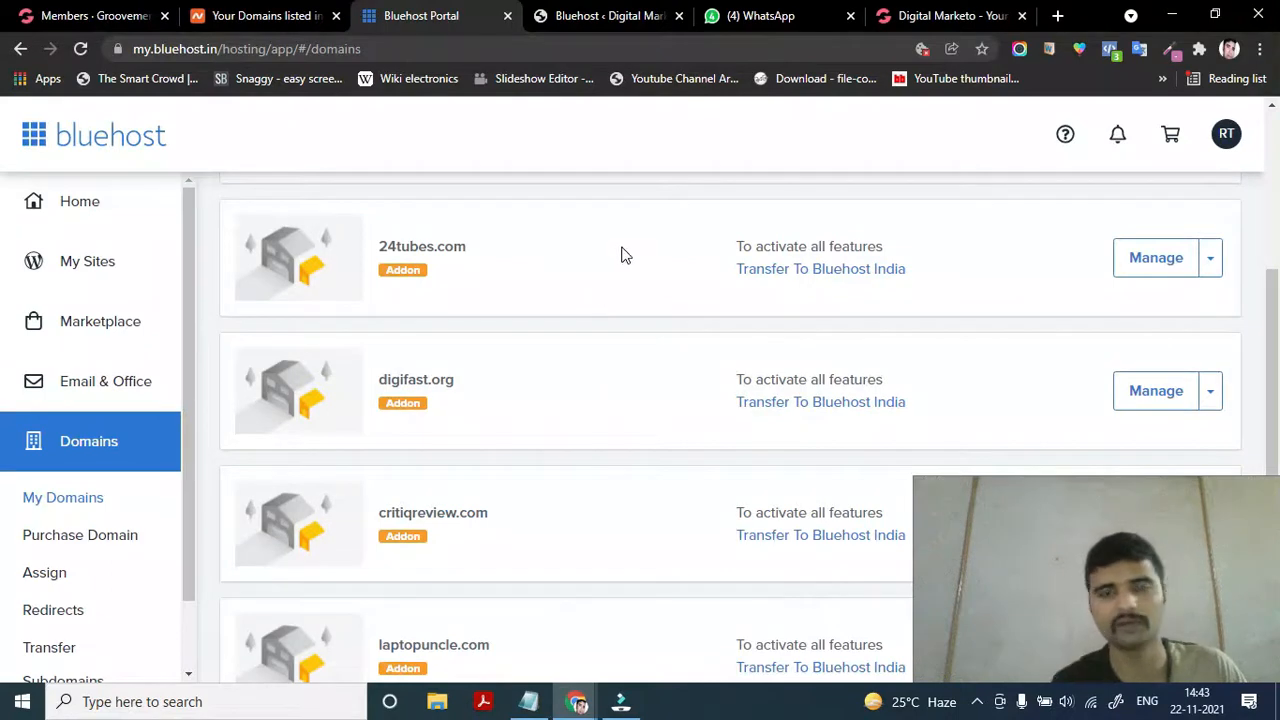
mouse_move(580, 20)
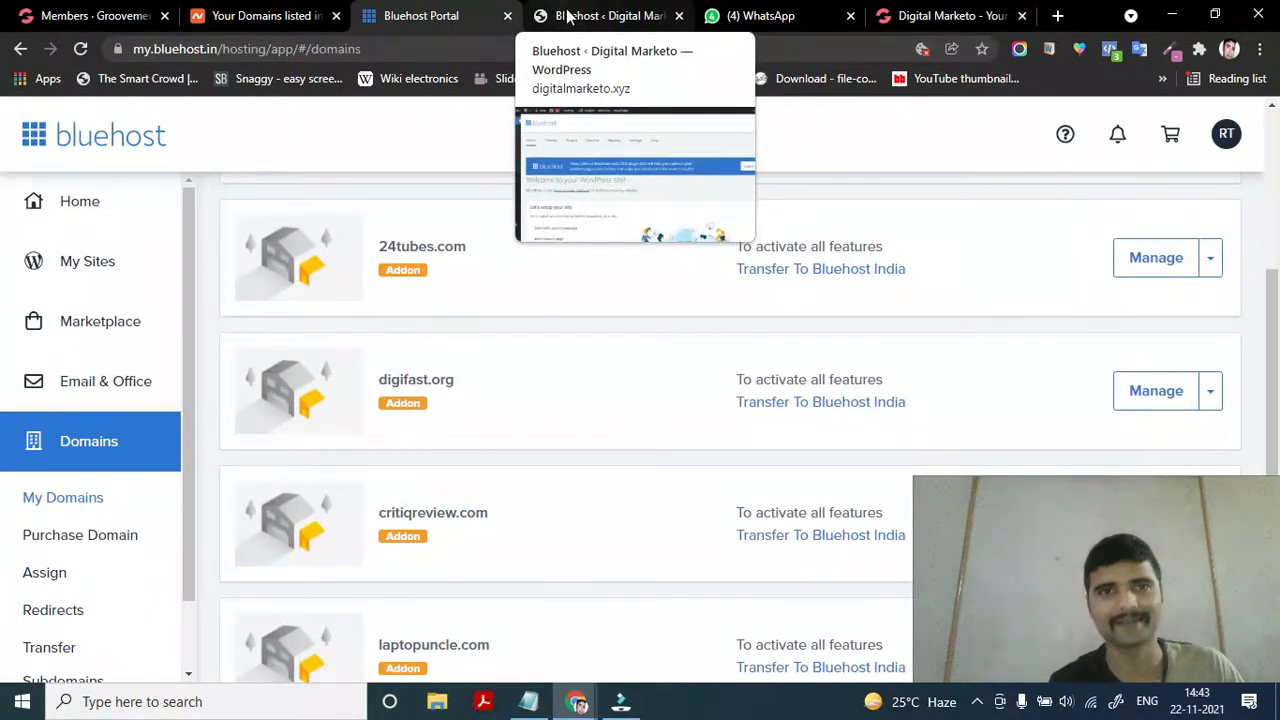
scroll(347, 405, "down", 1)
scroll(347, 404, "up", 5)
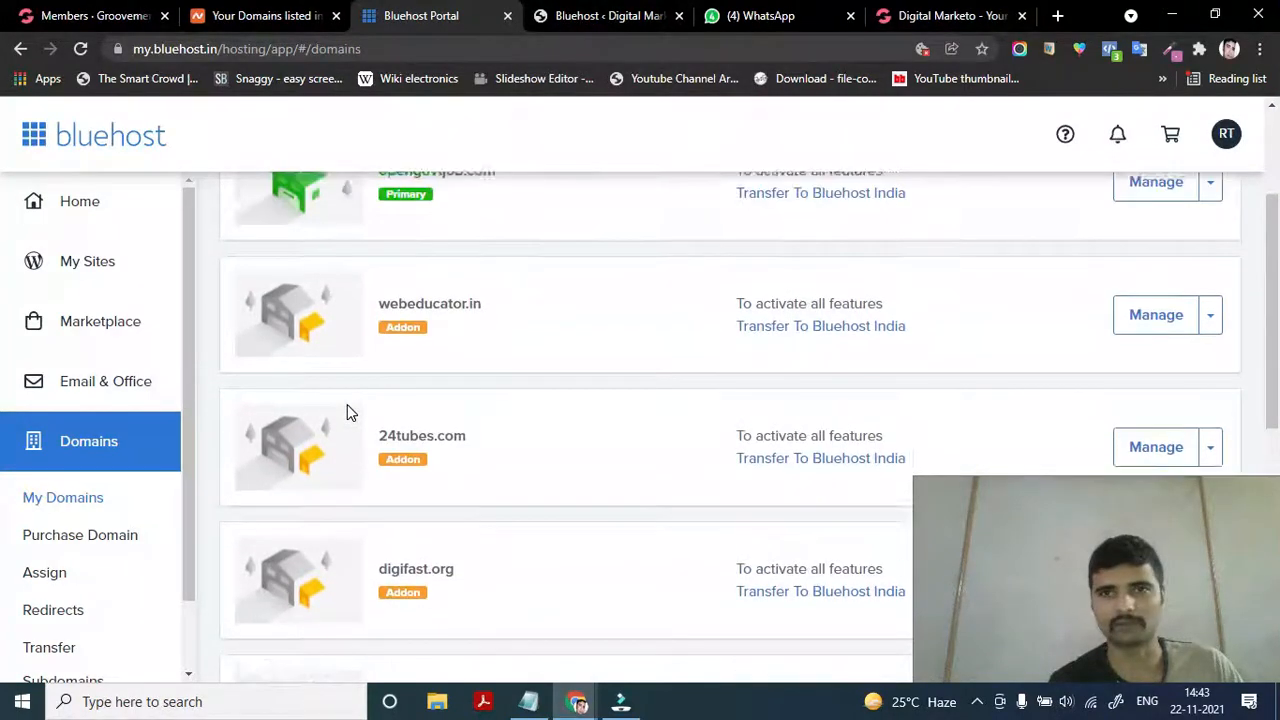
Visit the Bluehost Profile page from the RT avatar menu, then log out
left_click(1230, 136)
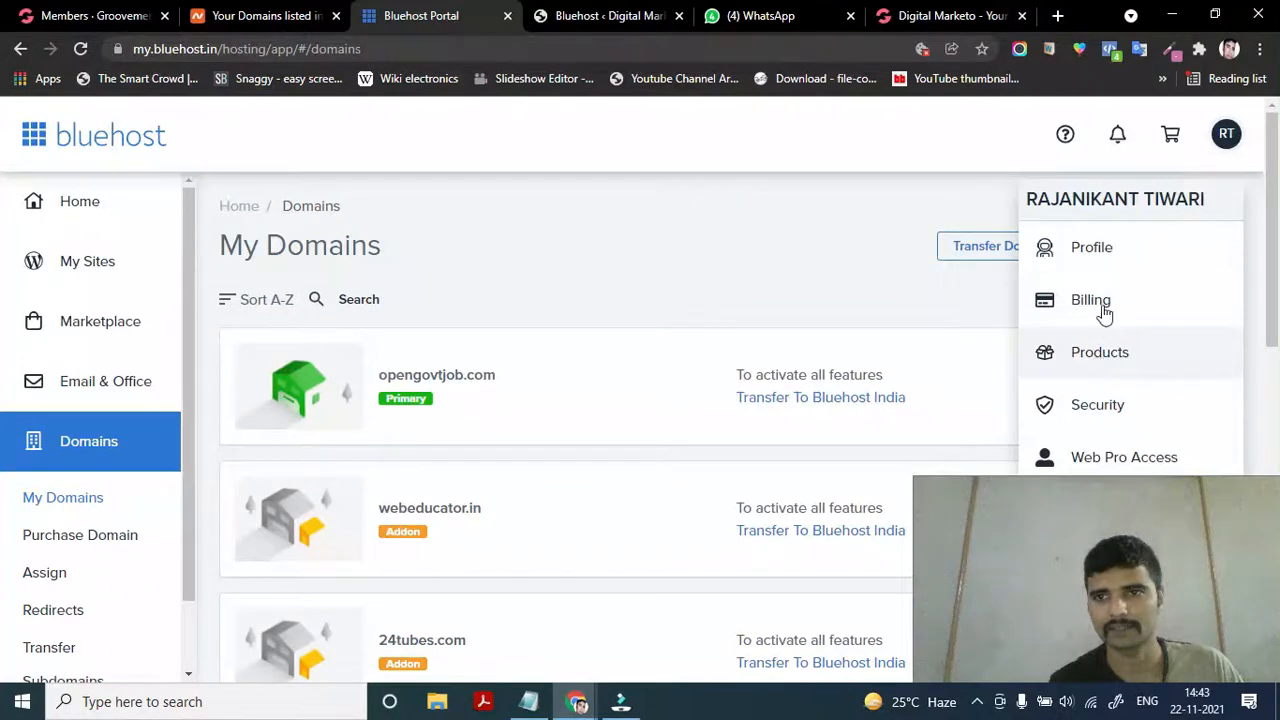
left_click(1100, 256)
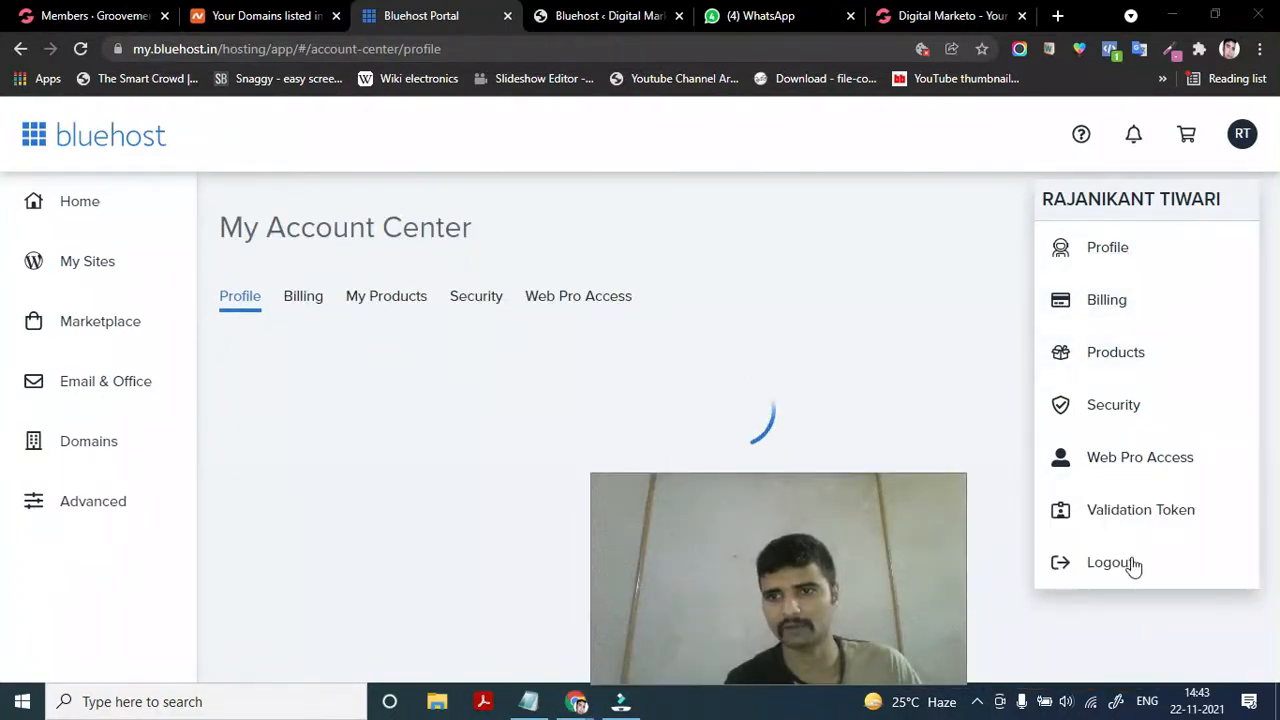
left_click(1125, 563)
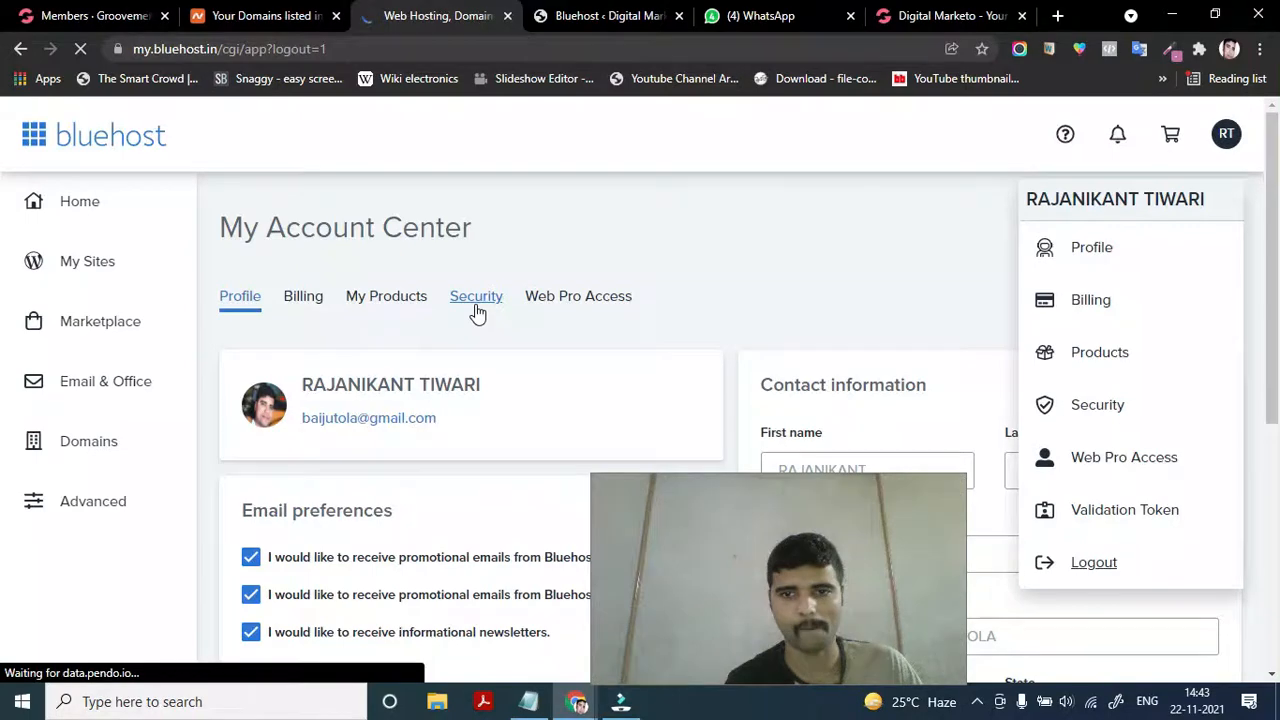
left_click_drag(745, 573, 1062, 570)
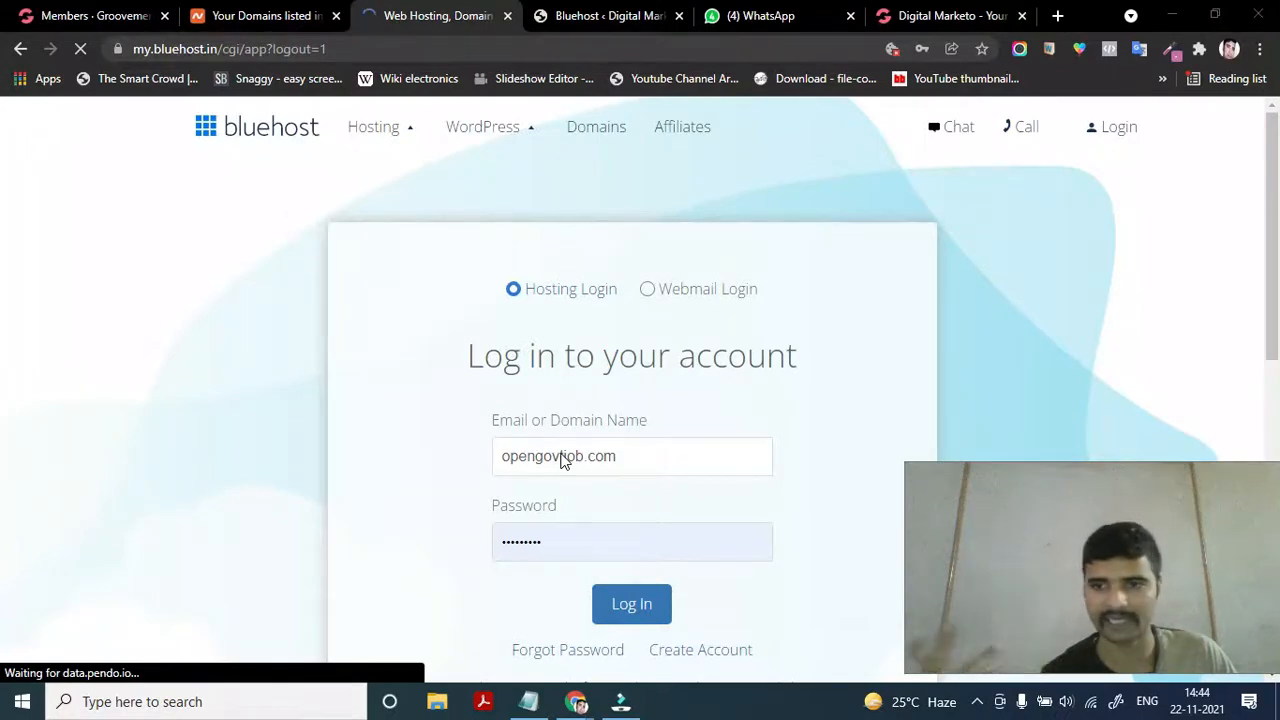
Log back into Bluehost with the saved Hosting Login credentials
left_click(567, 540)
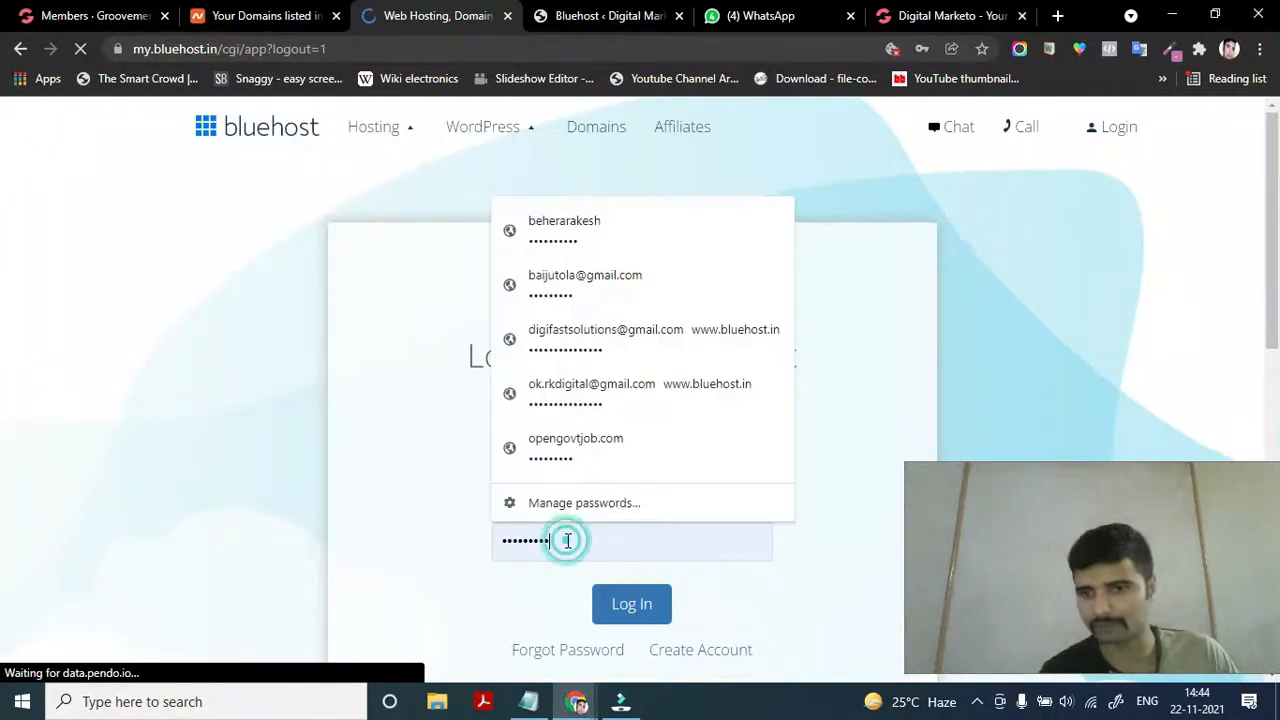
left_click(829, 566)
left_click(632, 604)
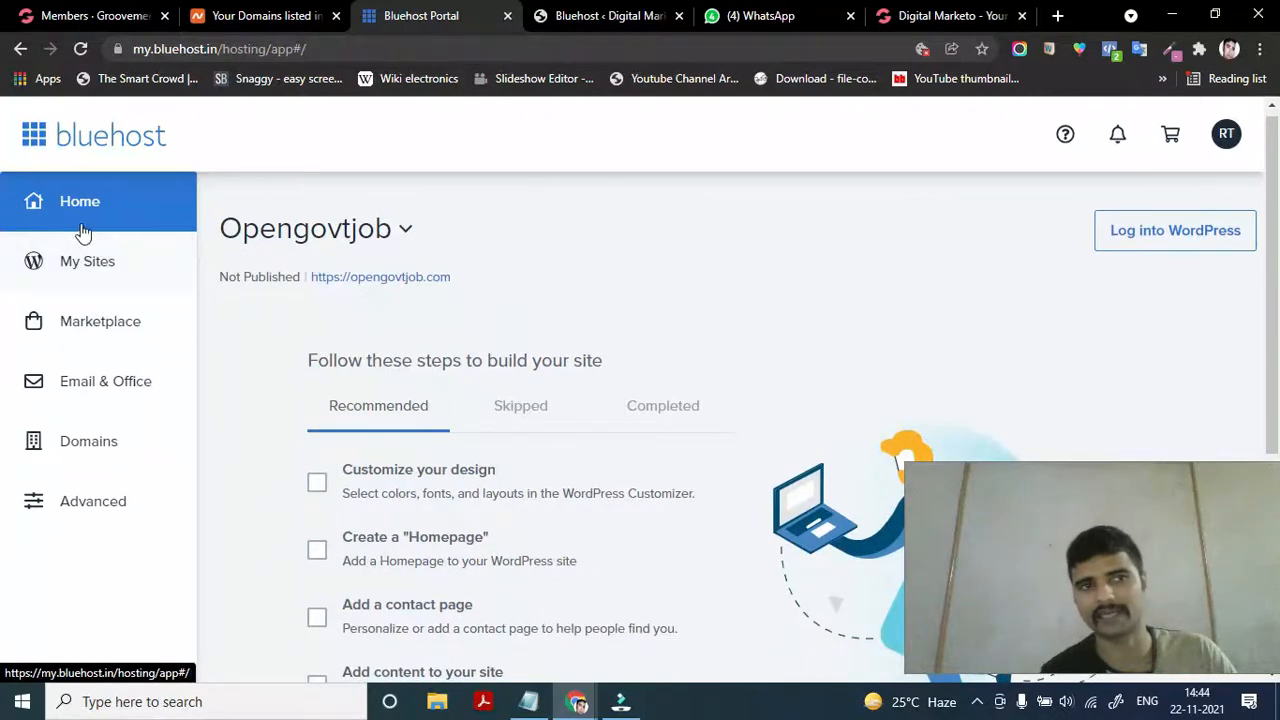
Open My Sites and choose Manage site on the Digital Marketo card
left_click(67, 262)
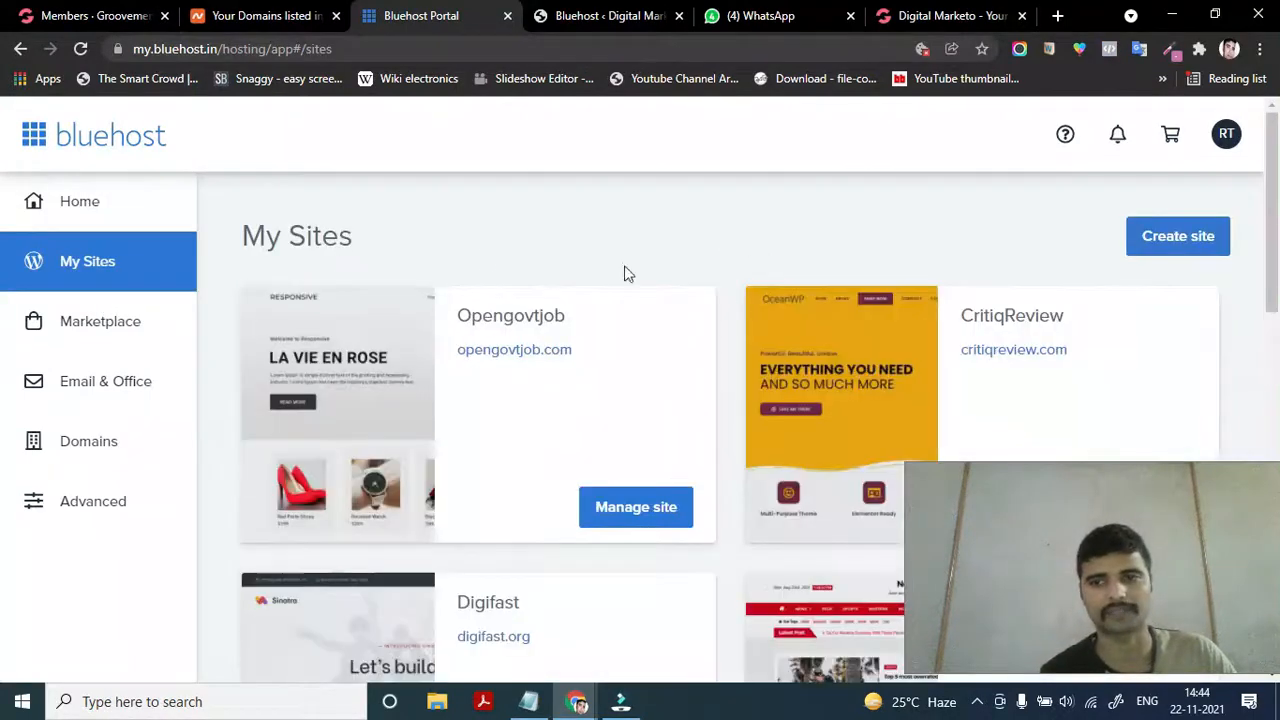
scroll(703, 465, "down", 4)
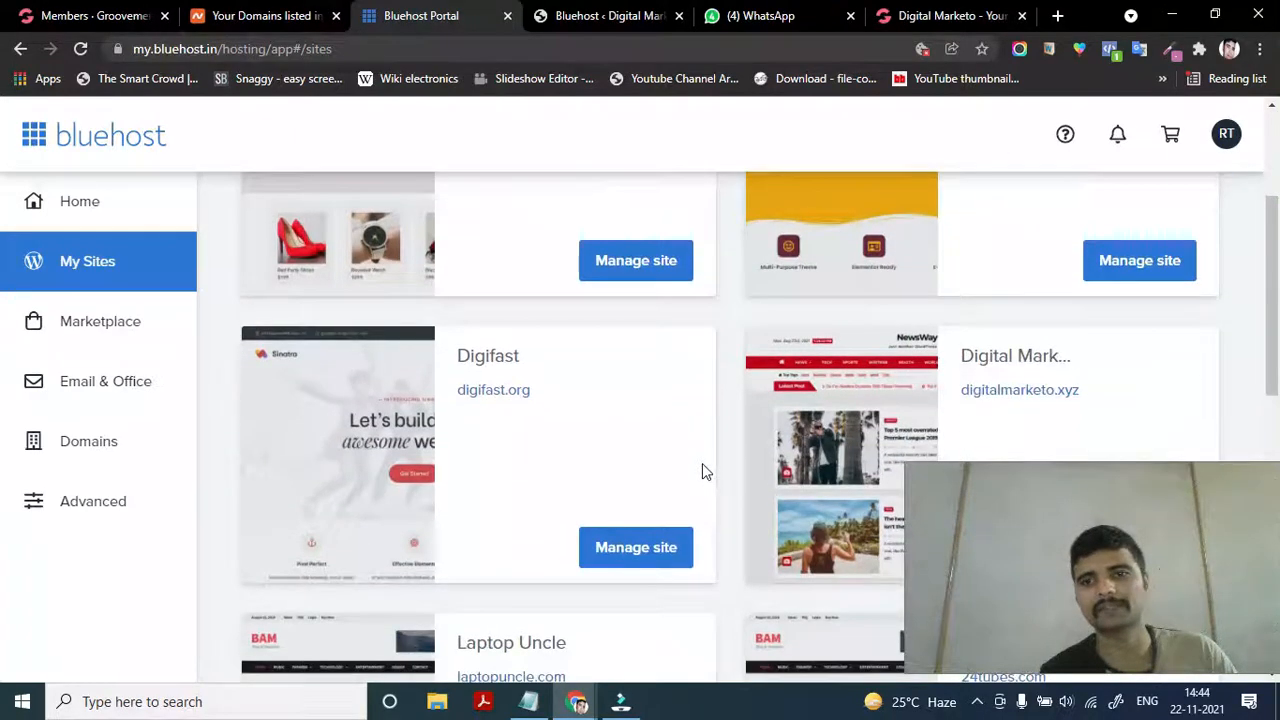
scroll(702, 463, "down", 1)
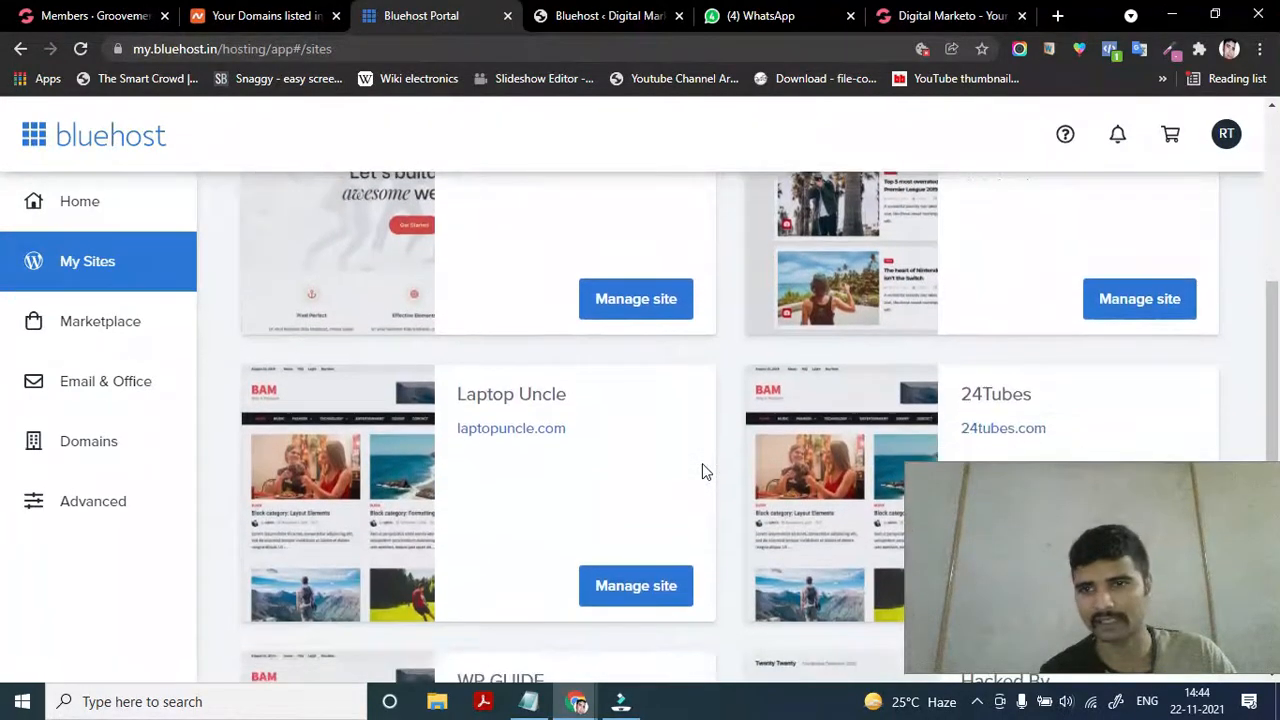
scroll(490, 424, "up", 1)
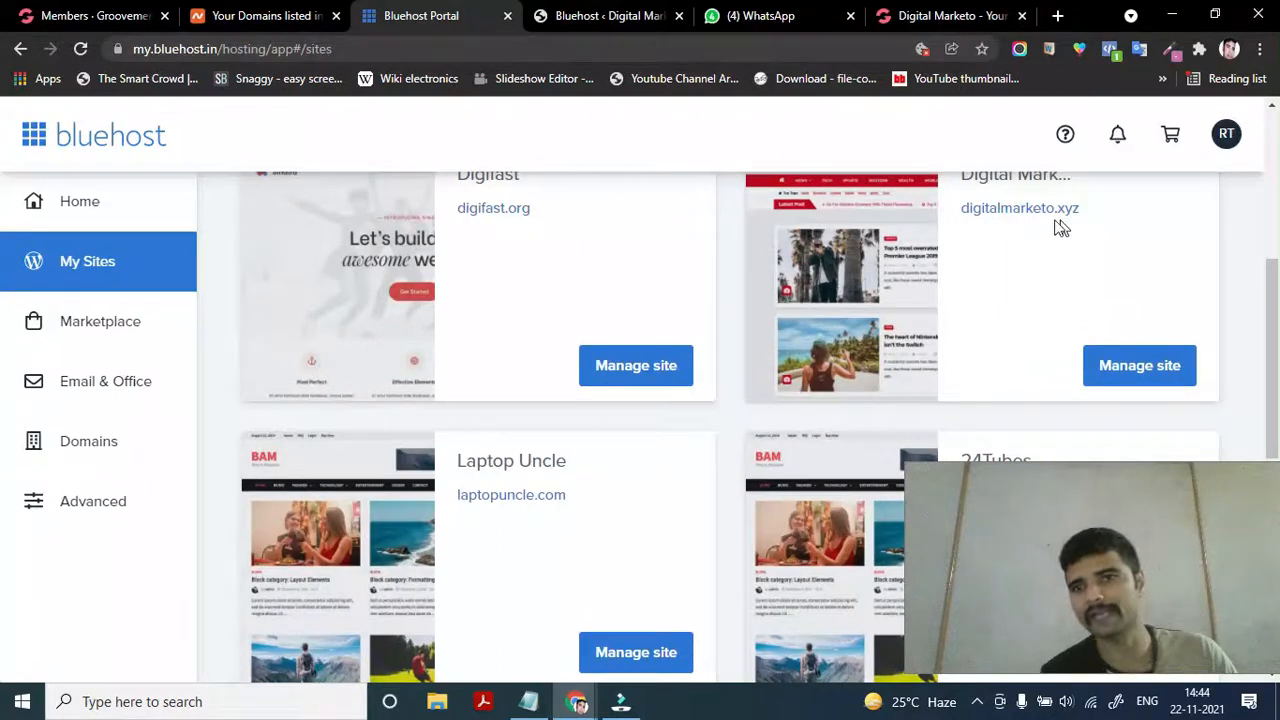
scroll(1061, 228, "up", 1)
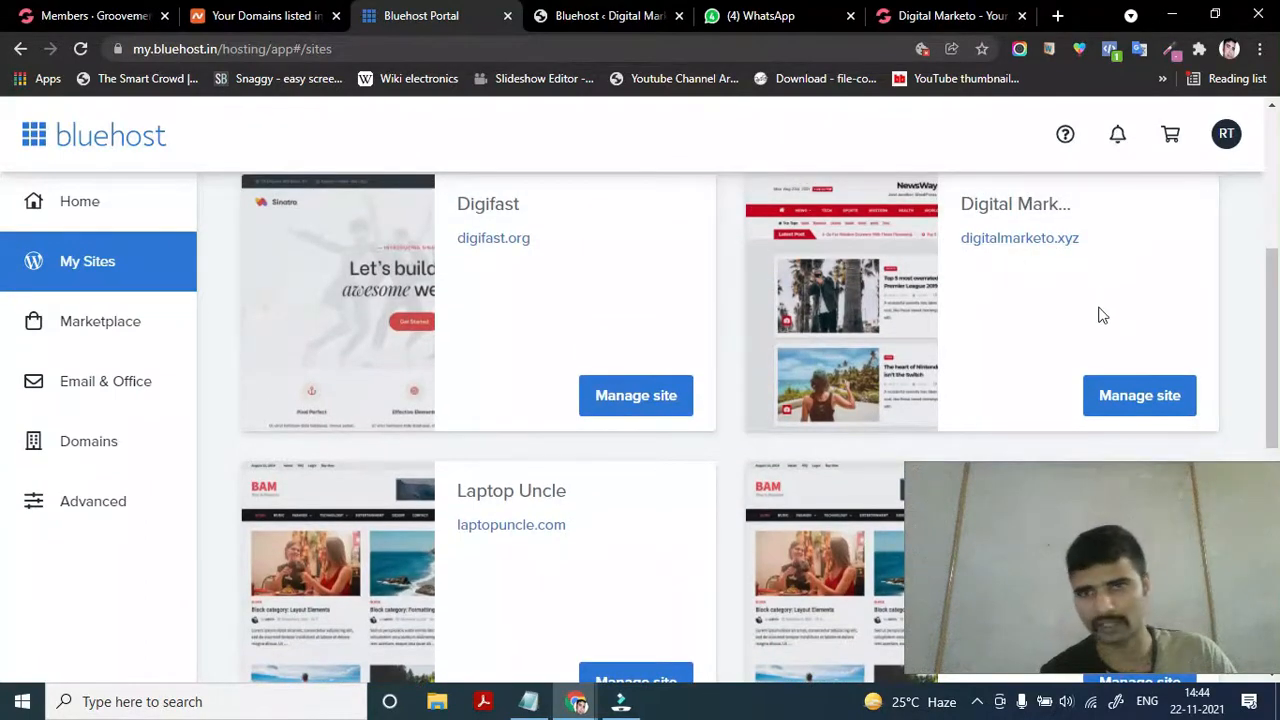
left_click(1123, 407)
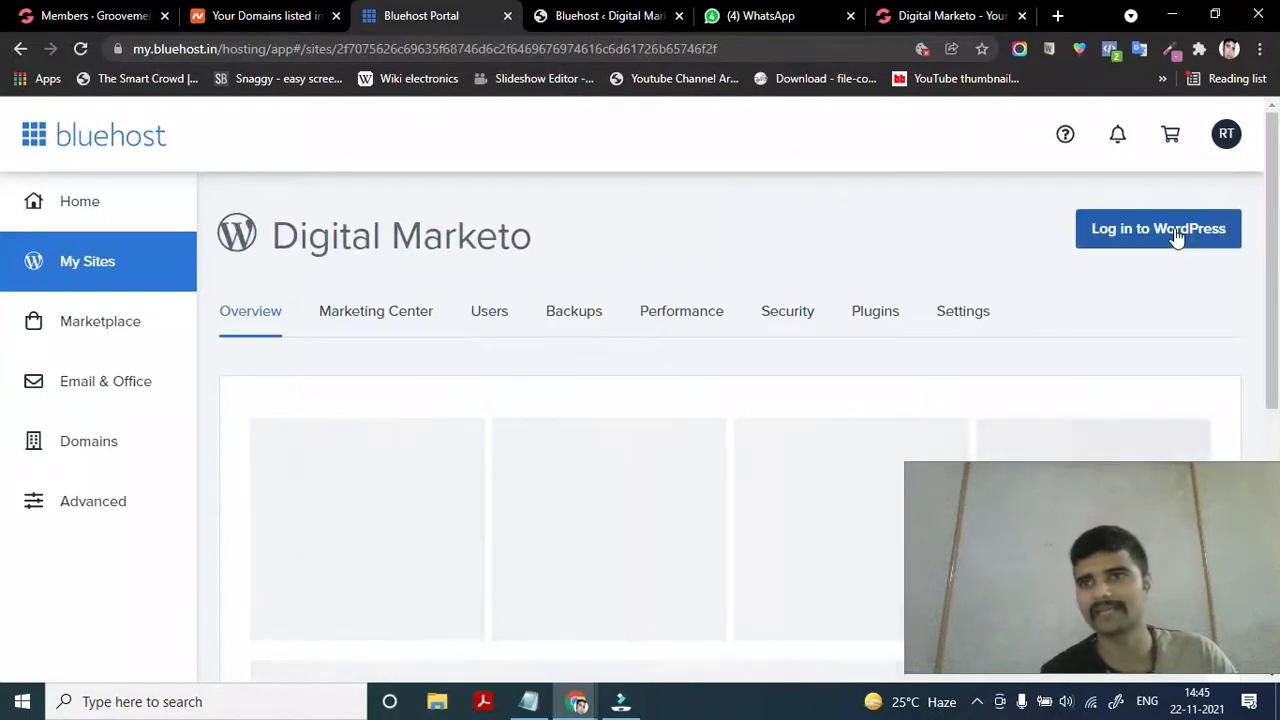
Open Digital Marketo's WordPress admin using Log in to WordPress on the site overview
left_click(1176, 236)
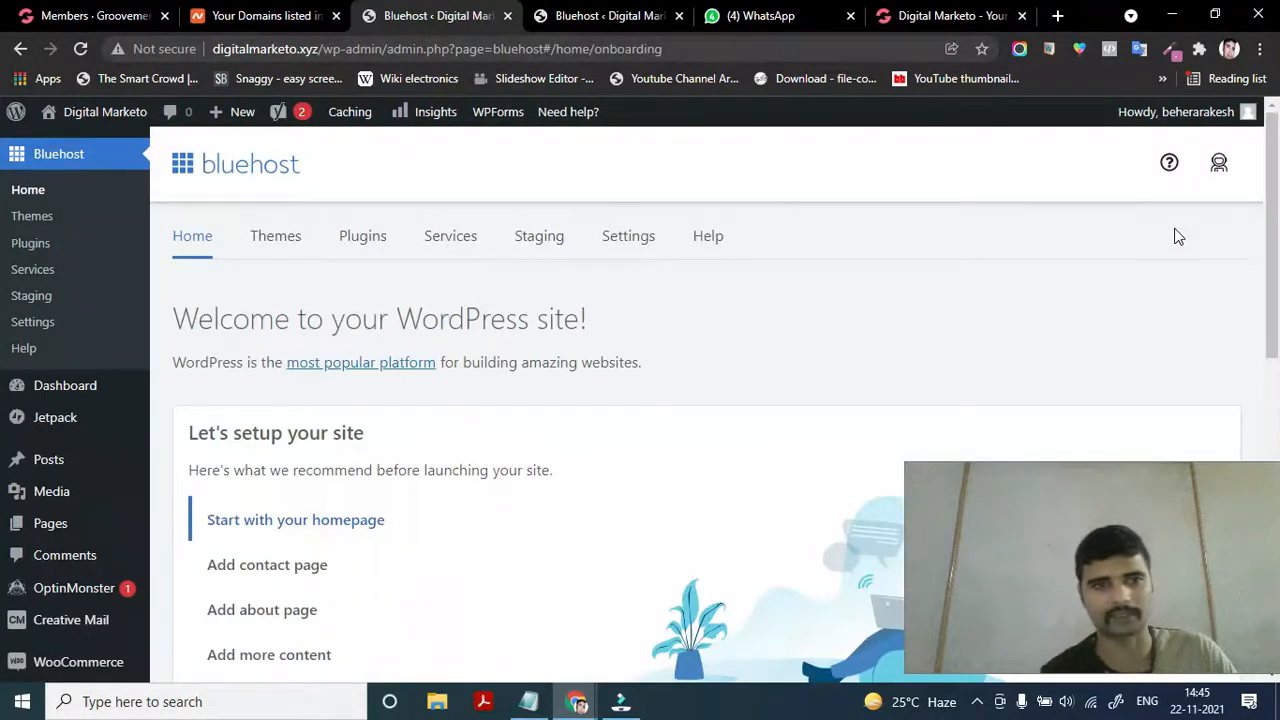
Switch to the second 'Bluehost < Digital Marketo' admin tab with the Yoast WooCommerce SEO banner
scroll(563, 463, "down", 5)
scroll(563, 466, "down", 2)
scroll(563, 466, "up", 7)
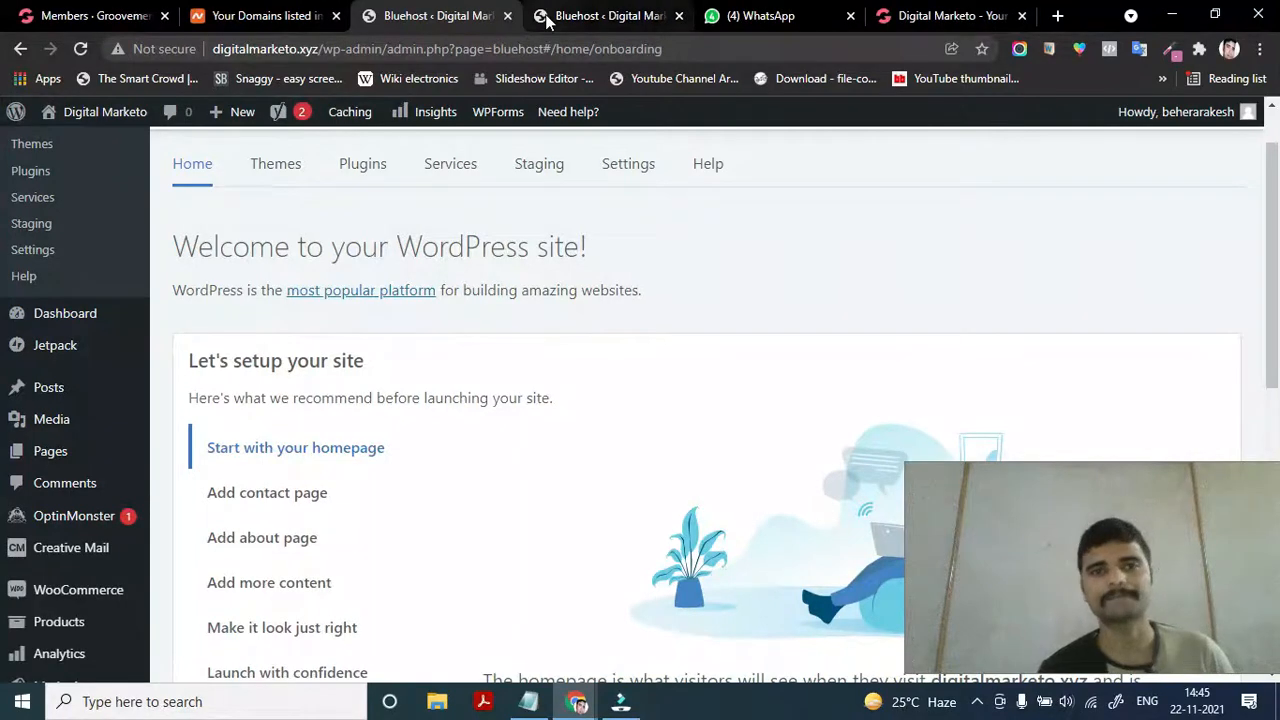
mouse_move(547, 20)
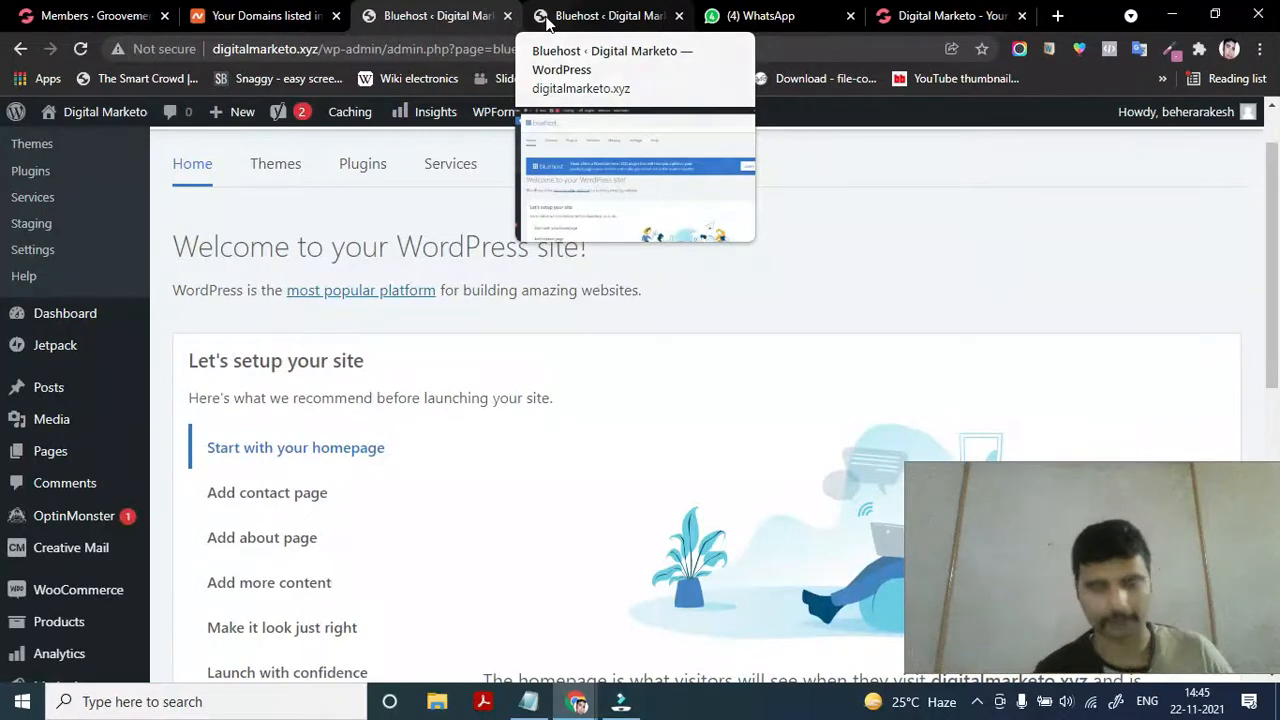
left_click(547, 20)
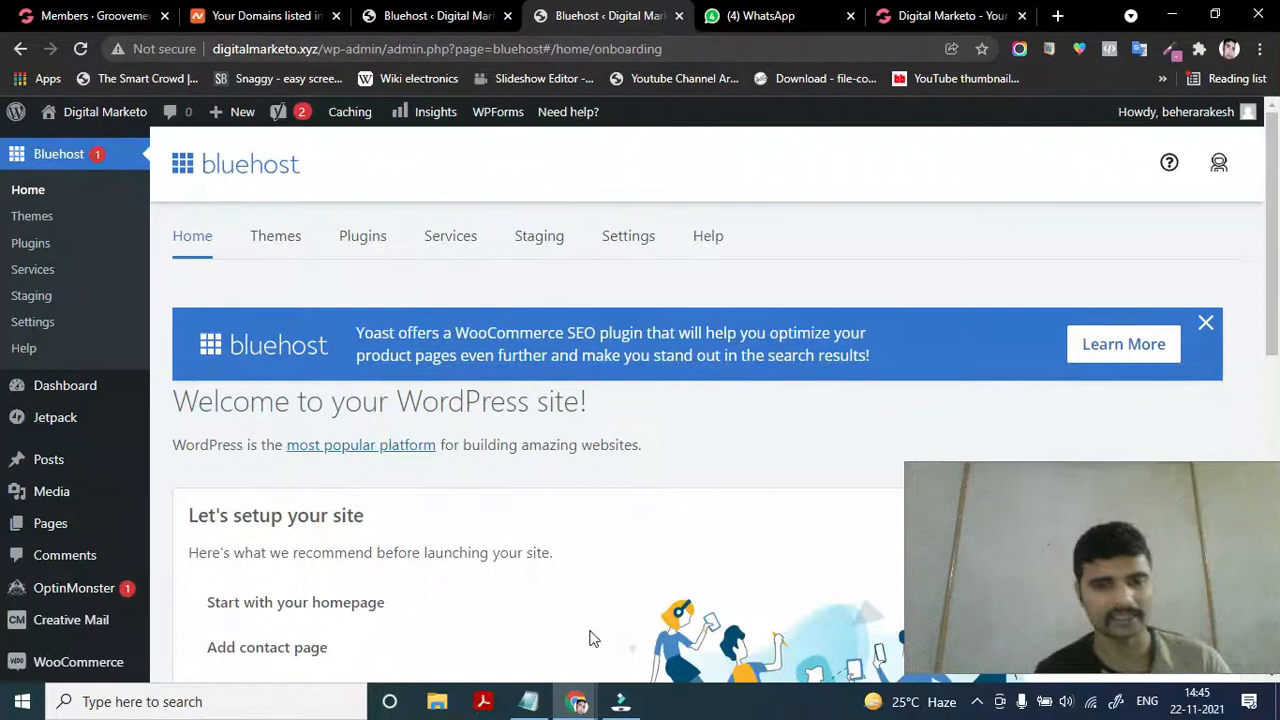
mouse_move(577, 706)
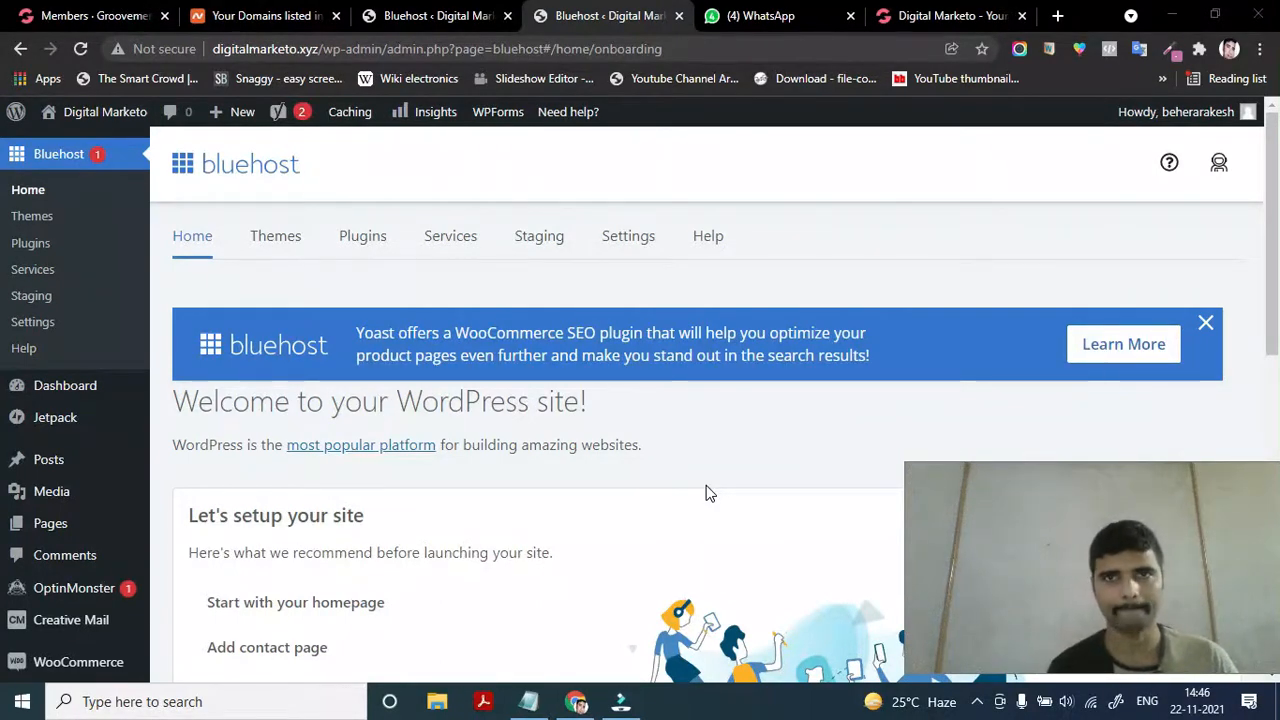
Open a new Incognito window and load digitalmarketo.xyz/wp-admin
left_click(1260, 50)
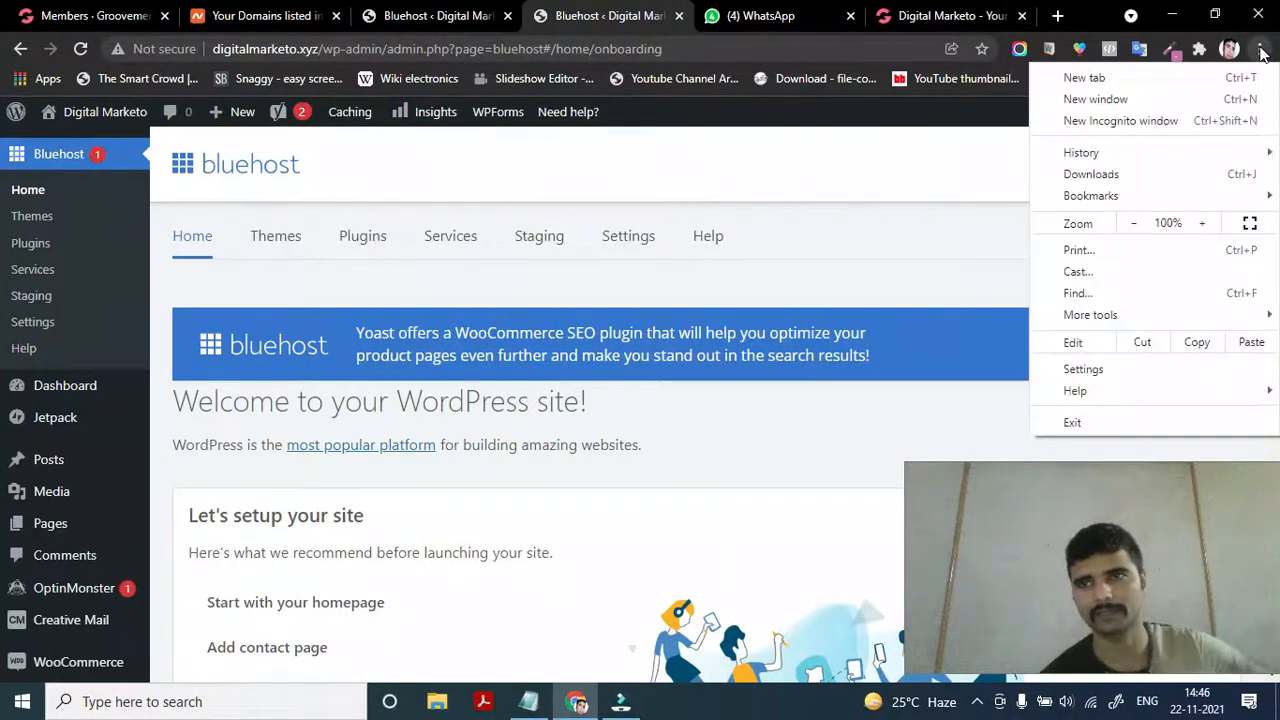
left_click(1110, 124)
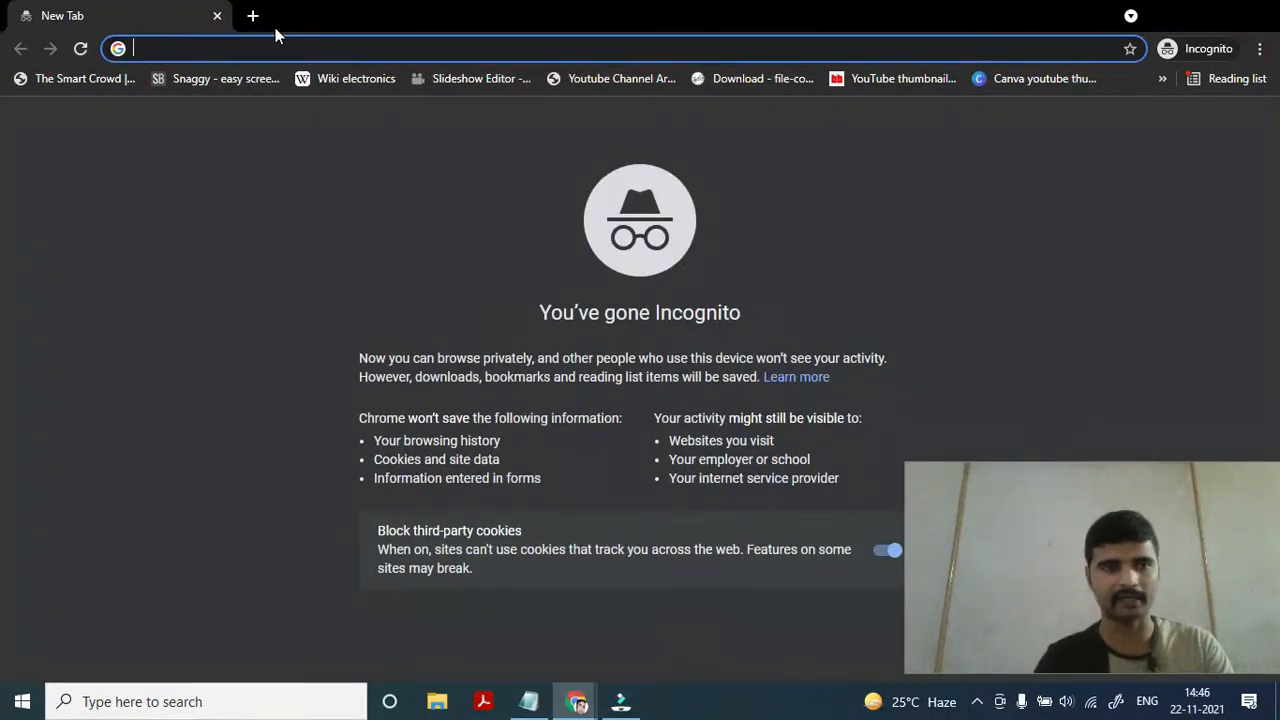
type("di")
key("End")
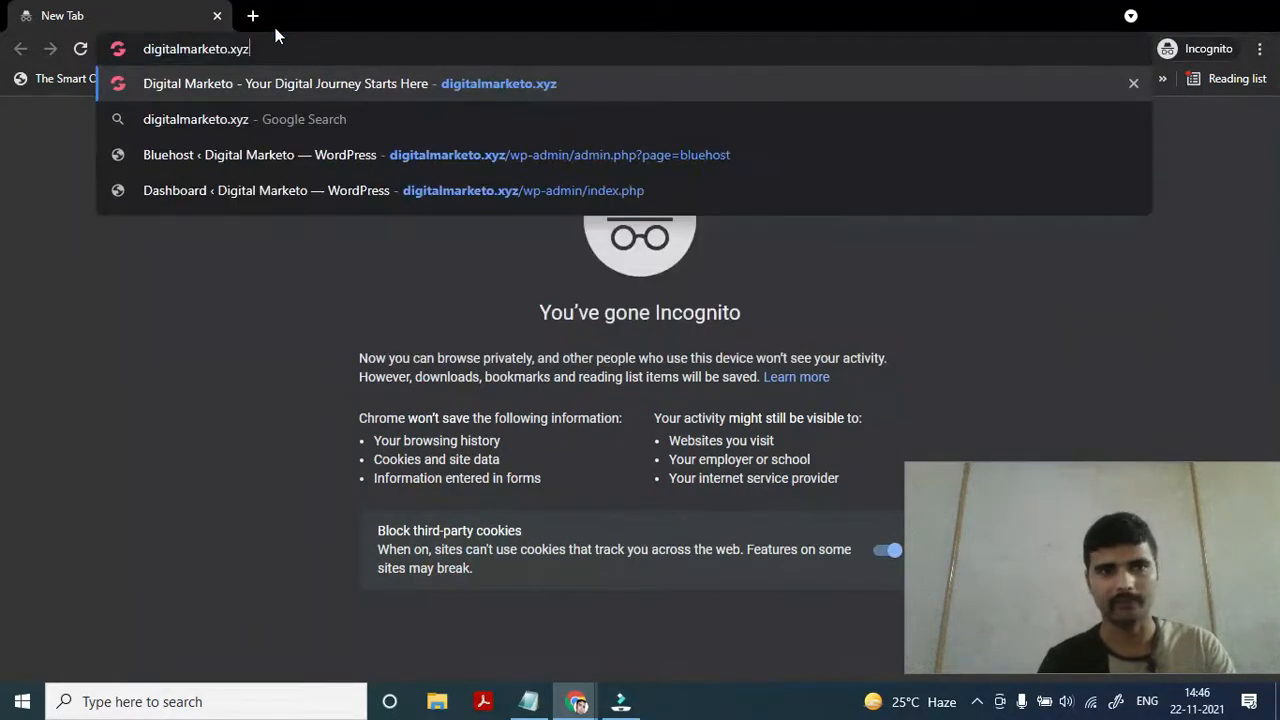
type("/")
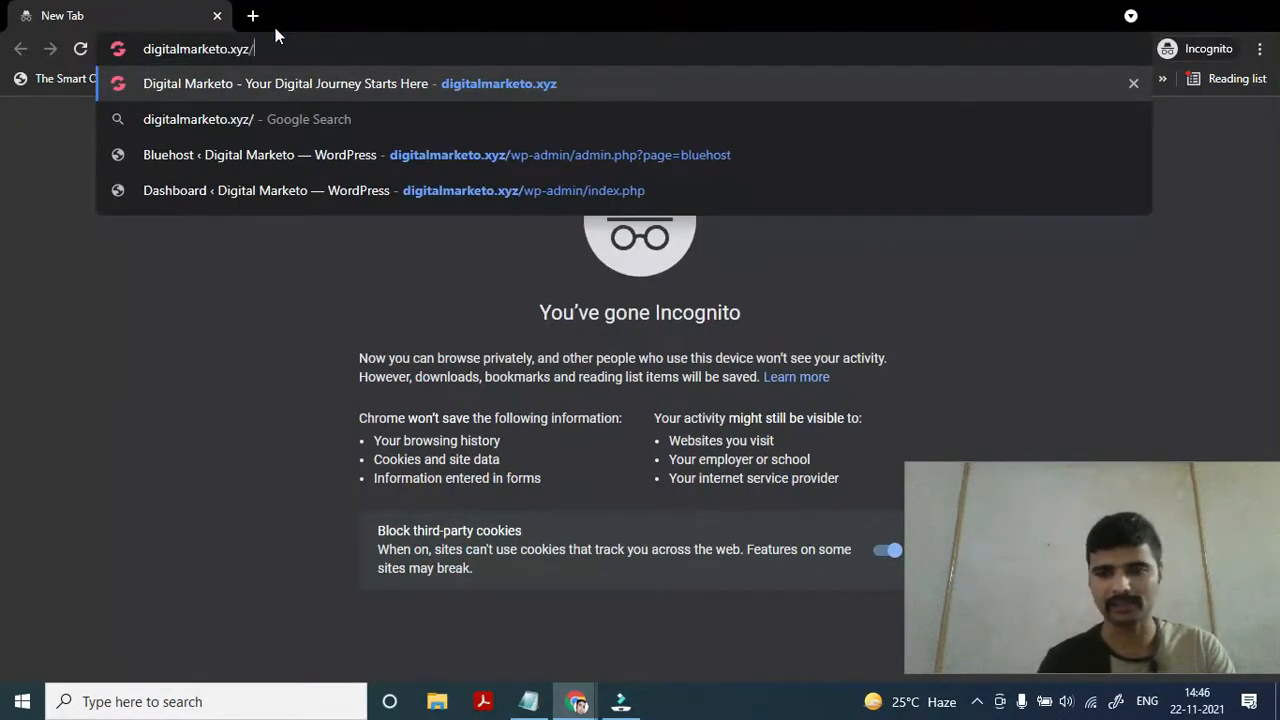
type("wp-admin")
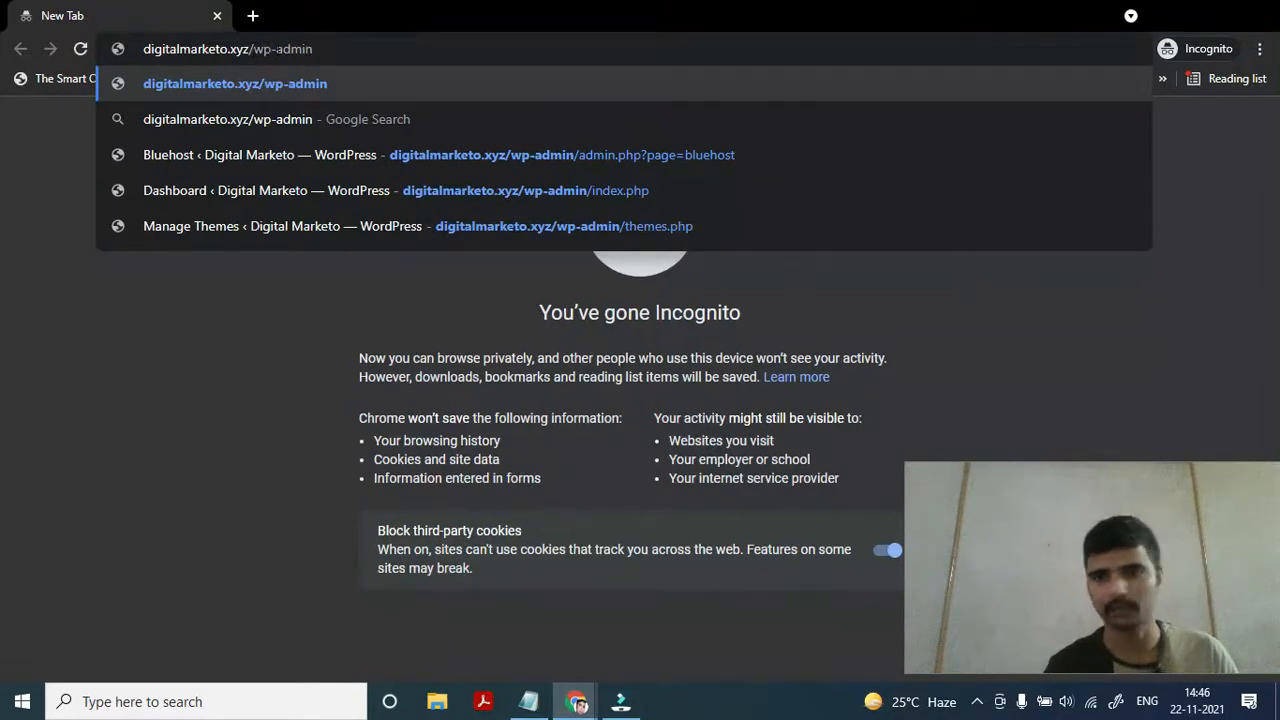
left_click(356, 51)
key("Return")
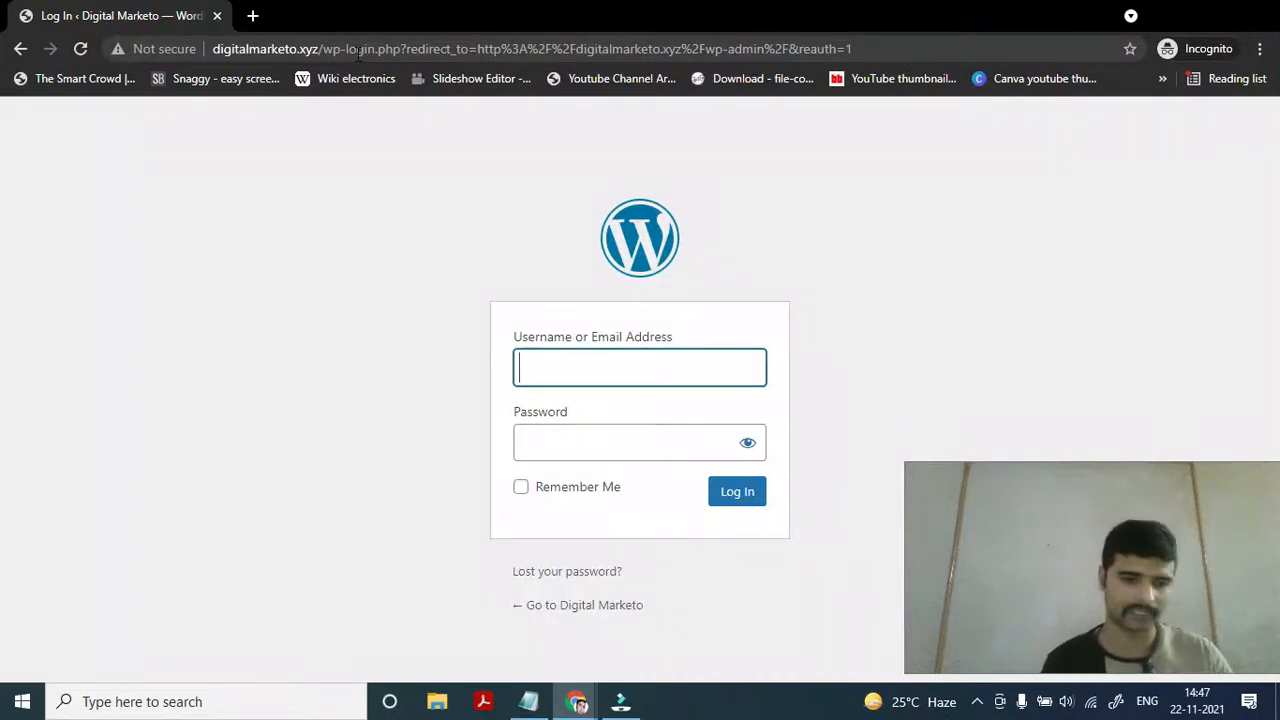
key("super+v")
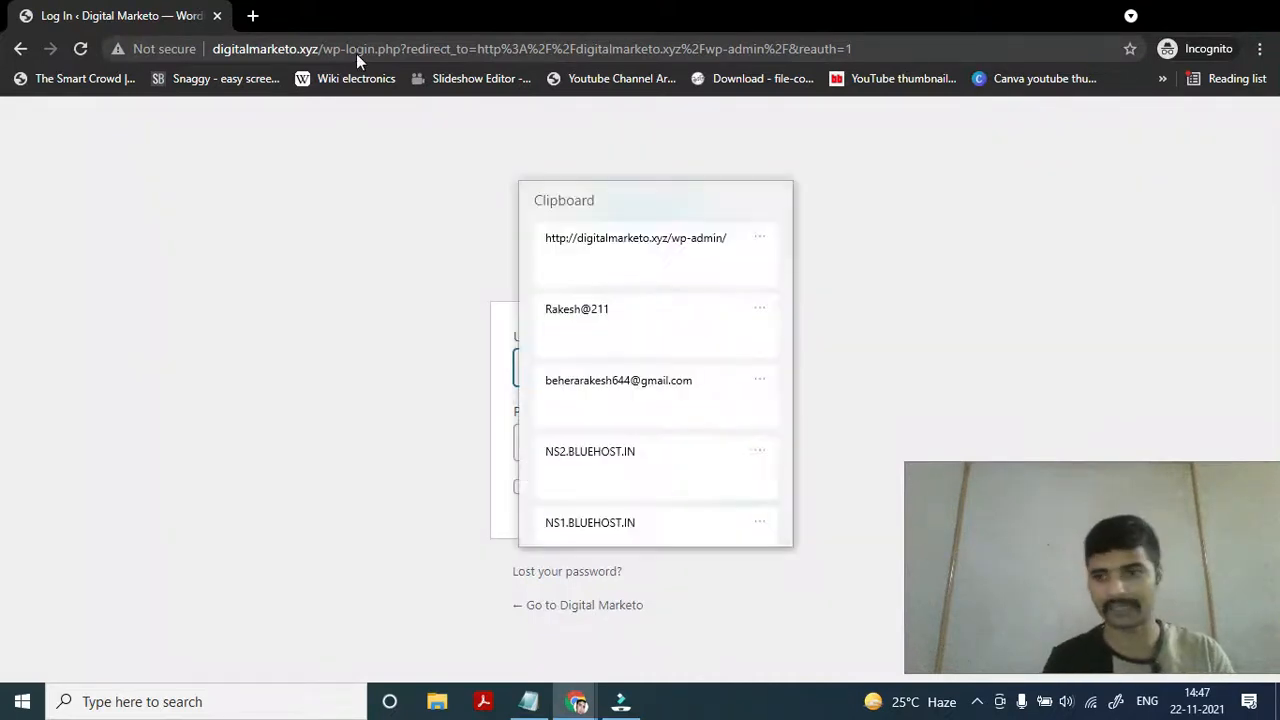
left_click(623, 238)
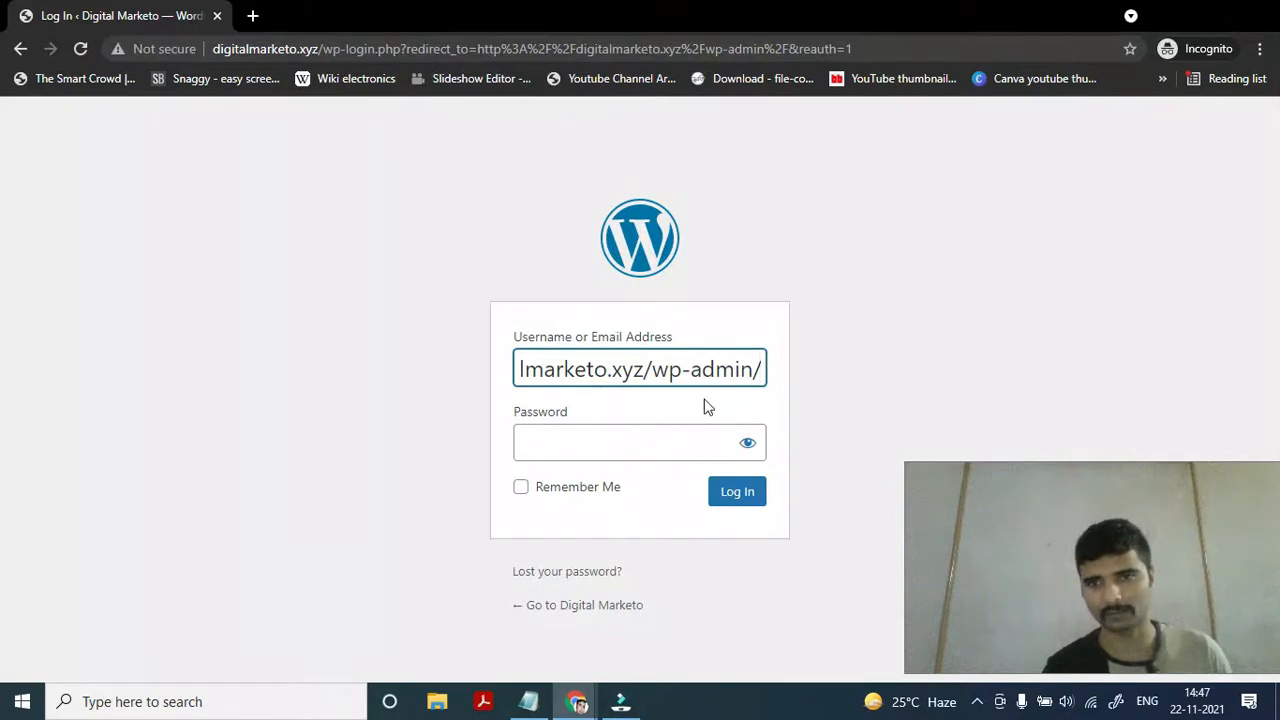
left_click(618, 441)
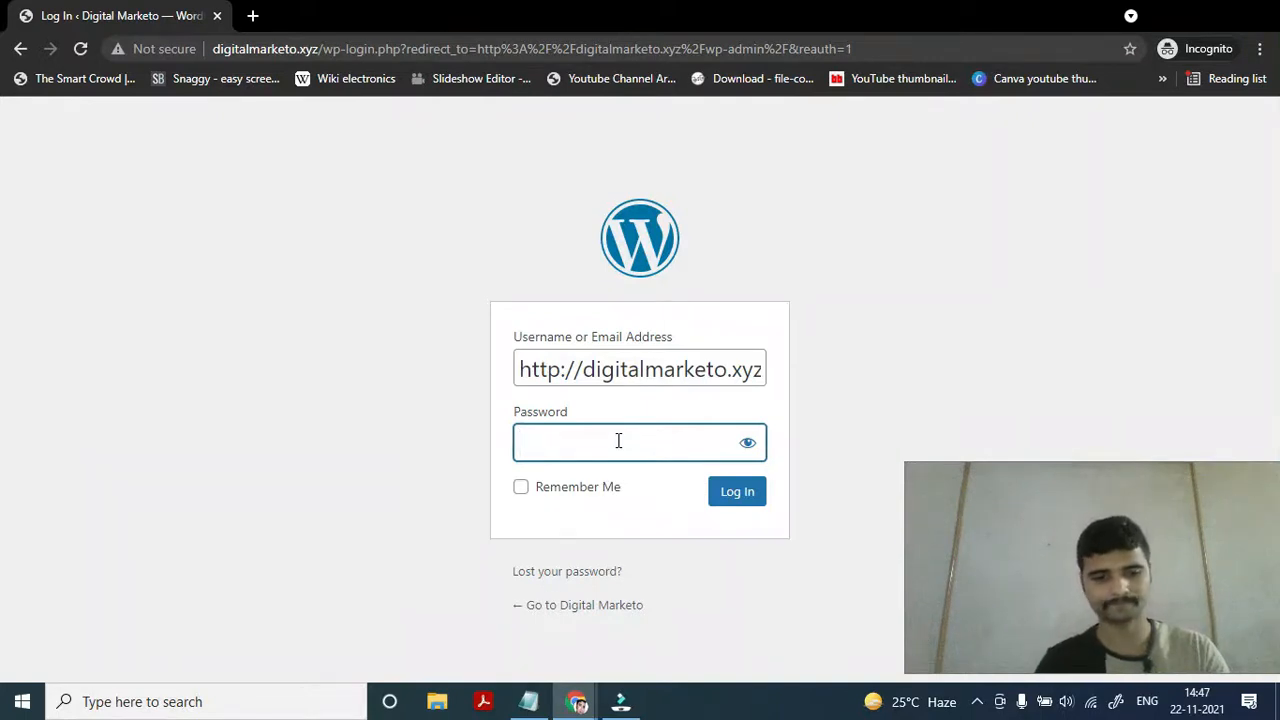
type("*********")
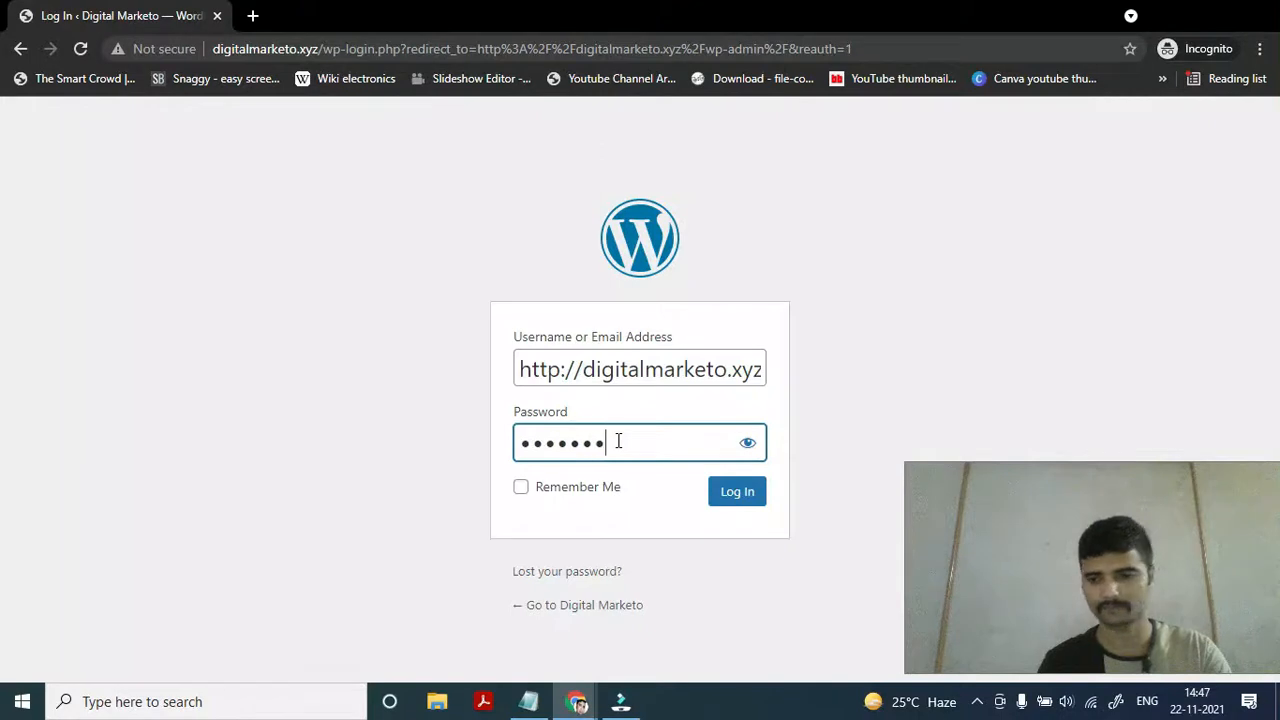
type("*")
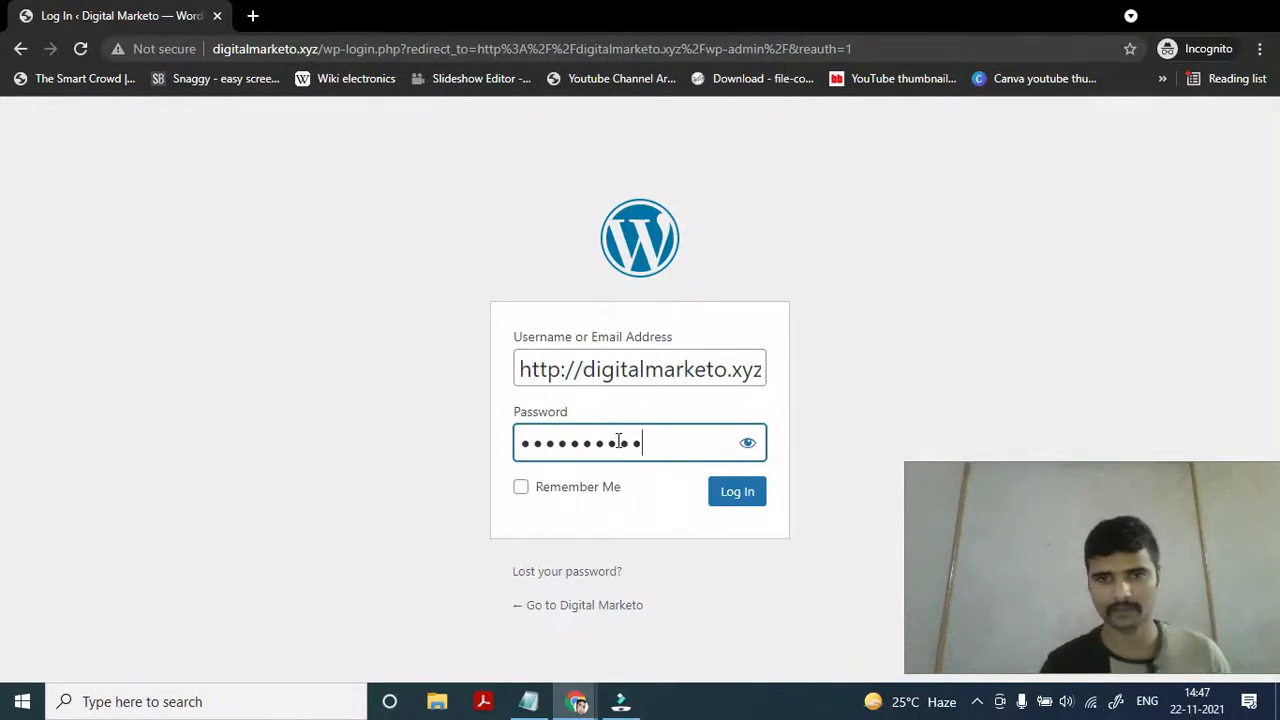
left_click(748, 497)
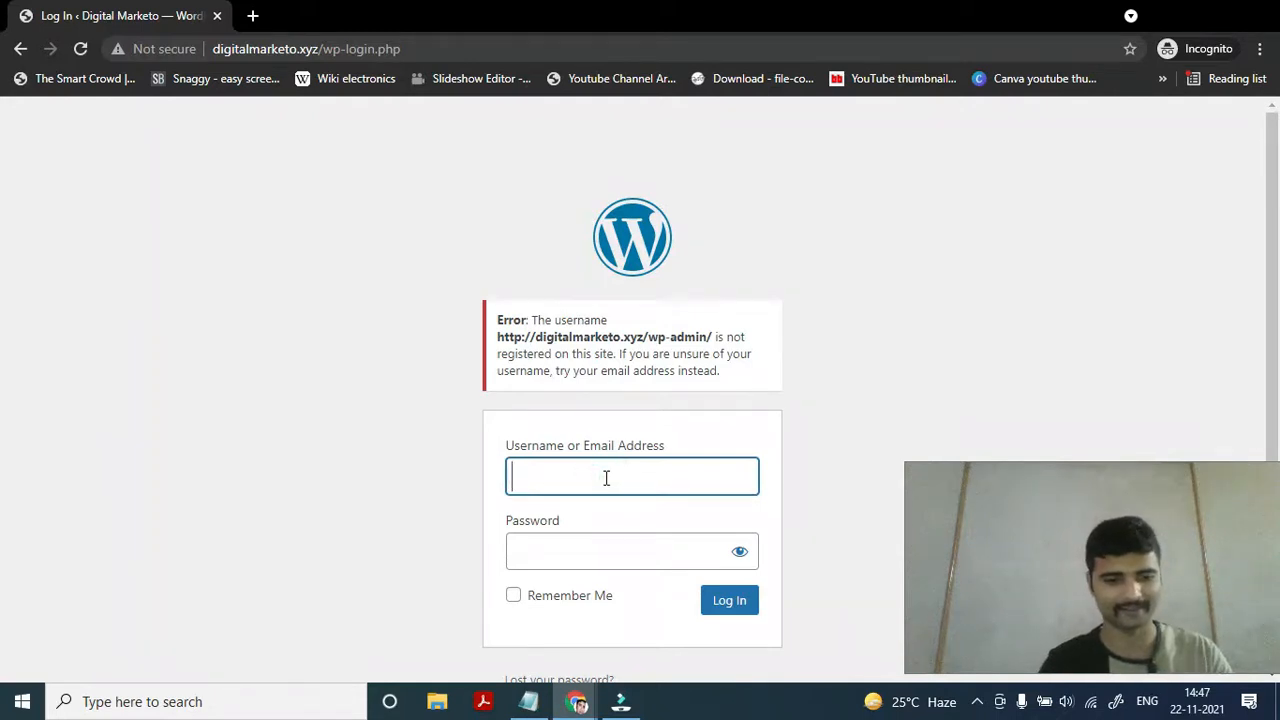
Log into WordPress with the account e-mail pasted from clipboard history and the password
key("super+v")
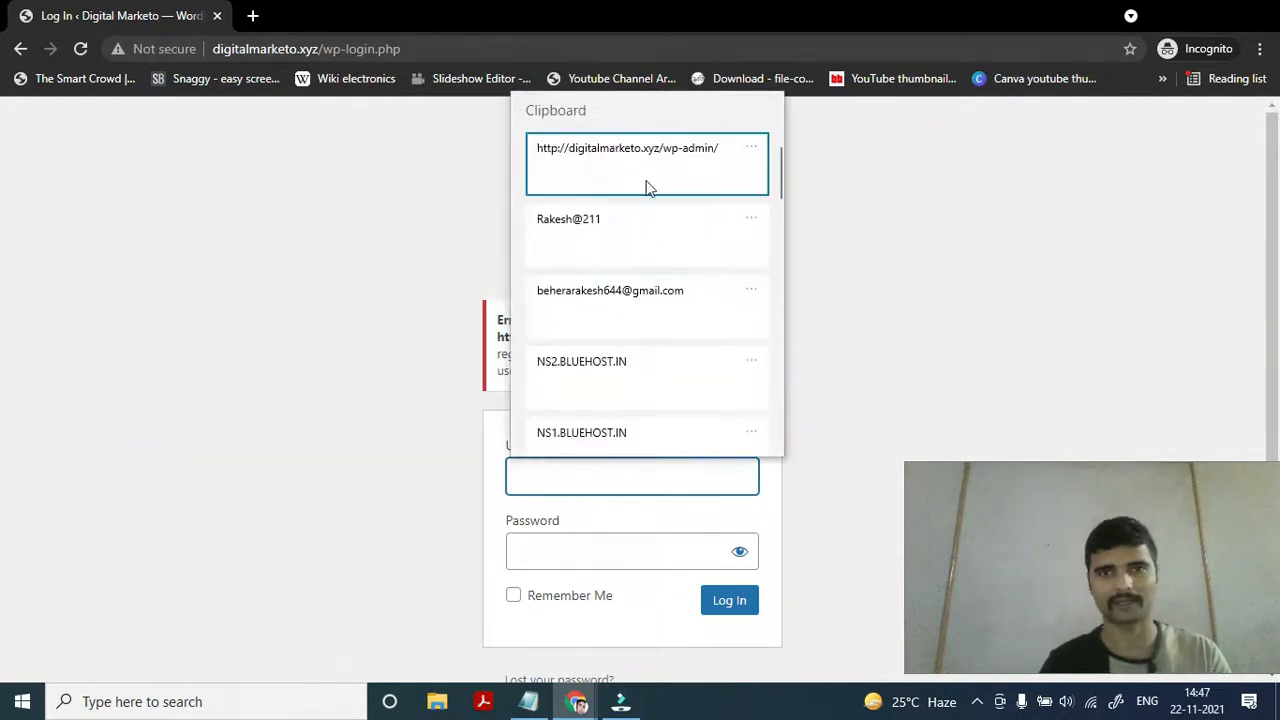
left_click(608, 306)
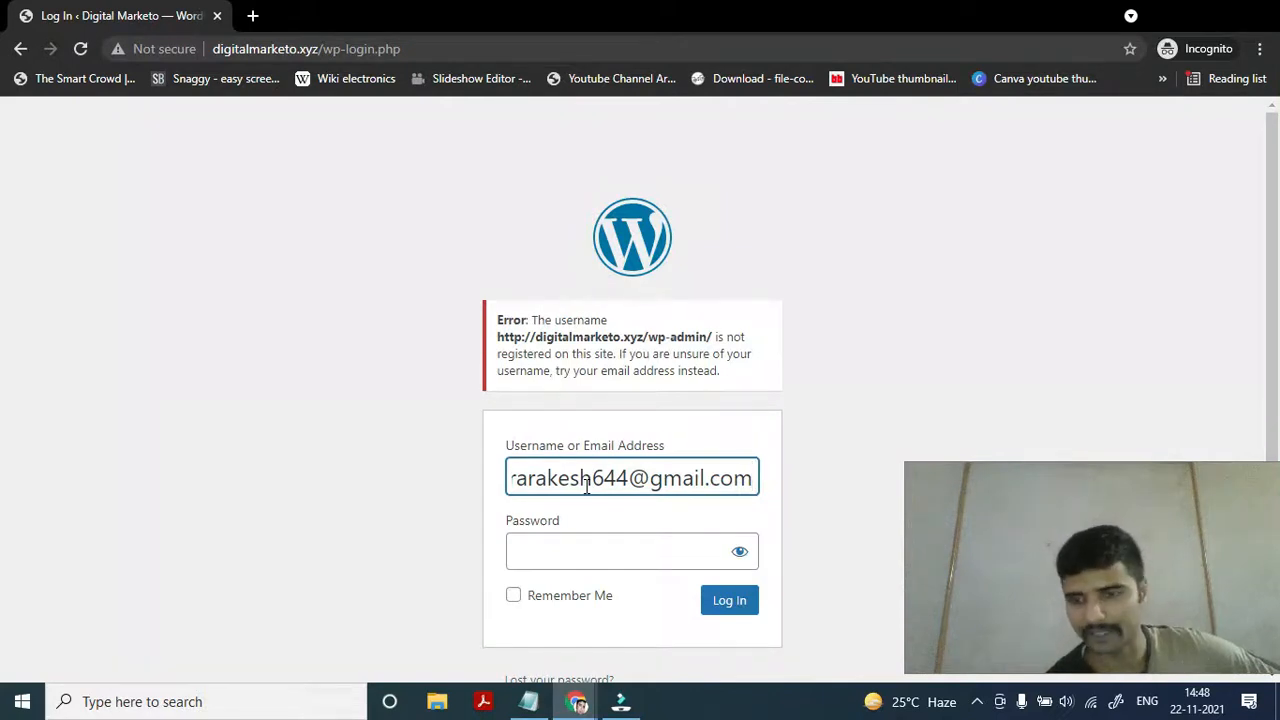
left_click(566, 479)
left_click_drag(566, 479, 720, 481)
left_click(720, 480)
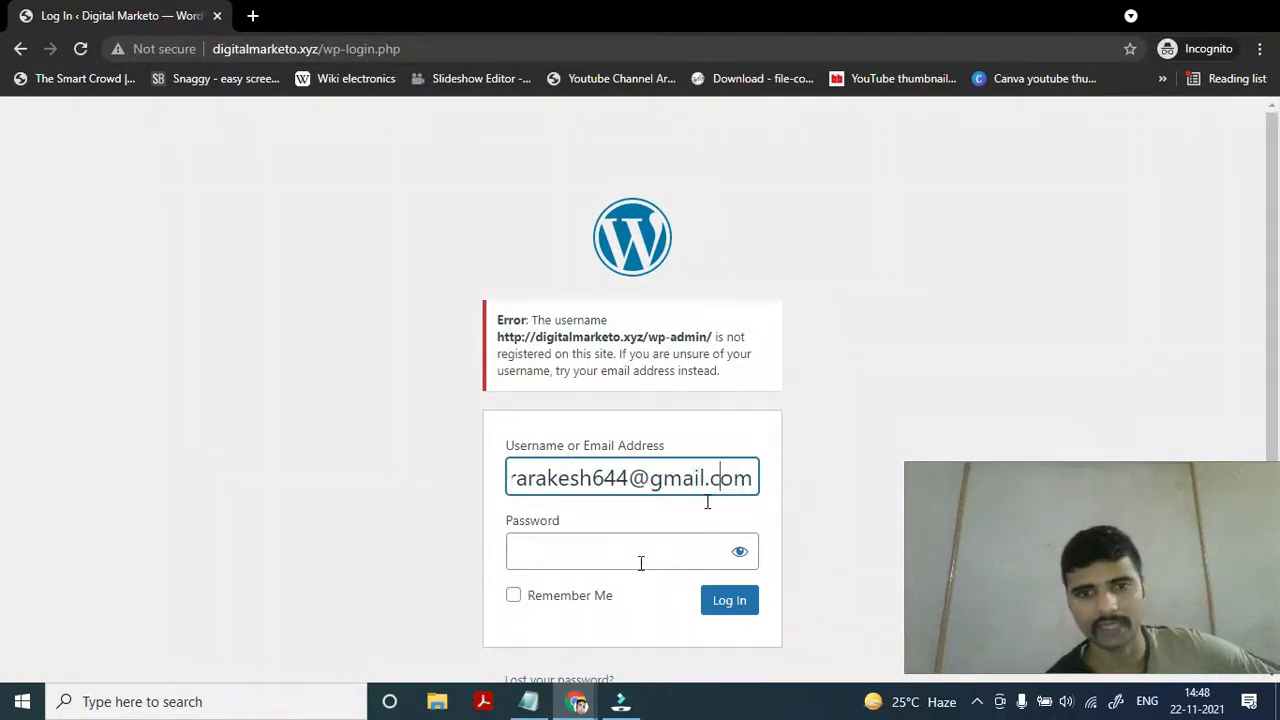
left_click(591, 550)
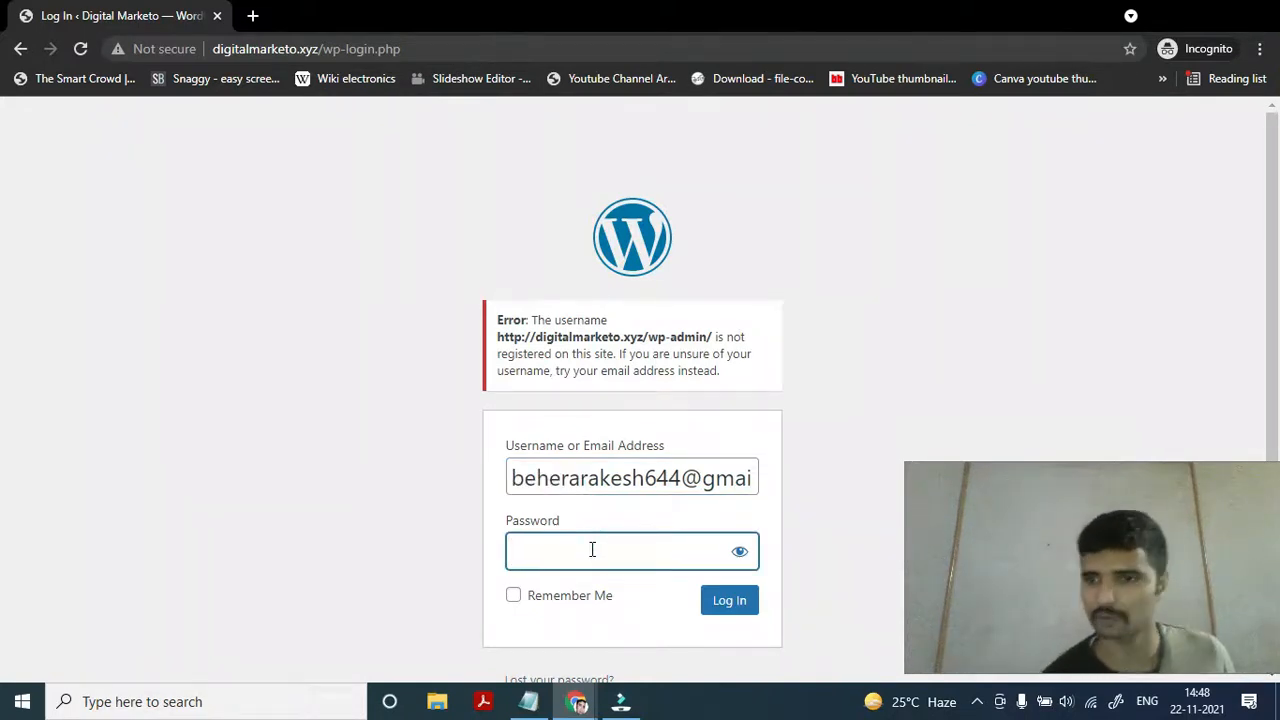
type("••••")
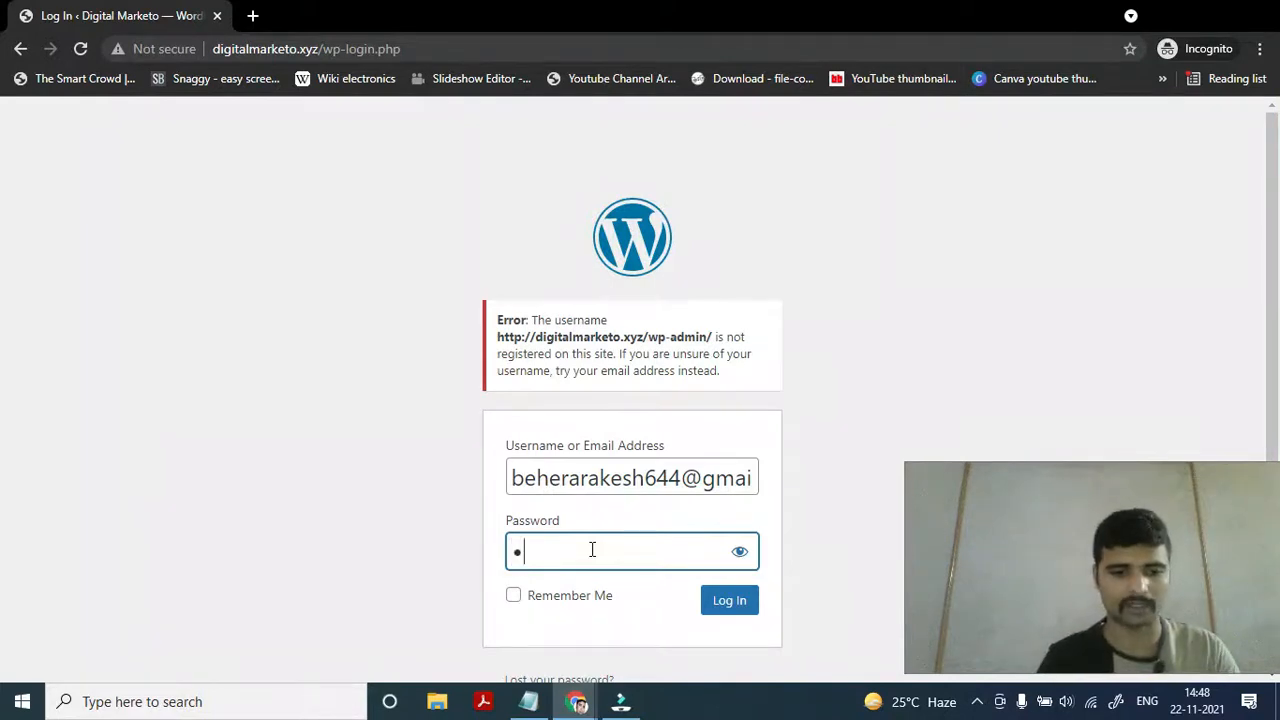
type("•••")
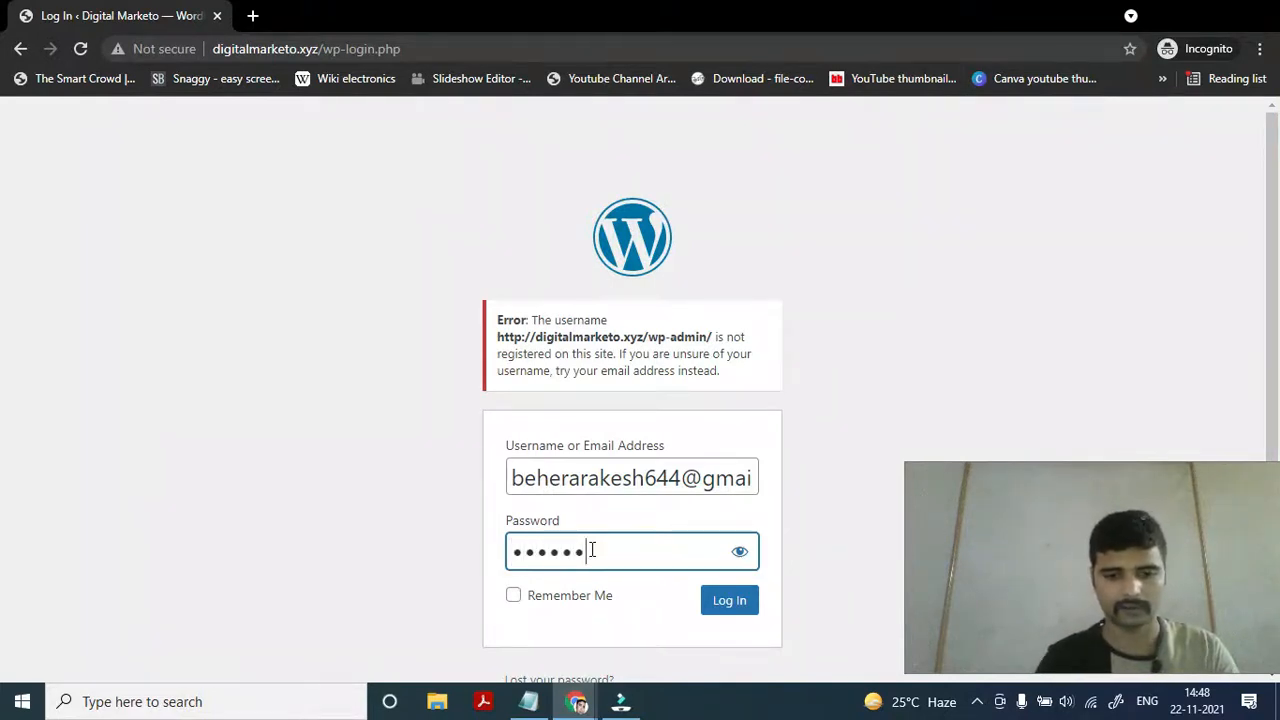
type("•••")
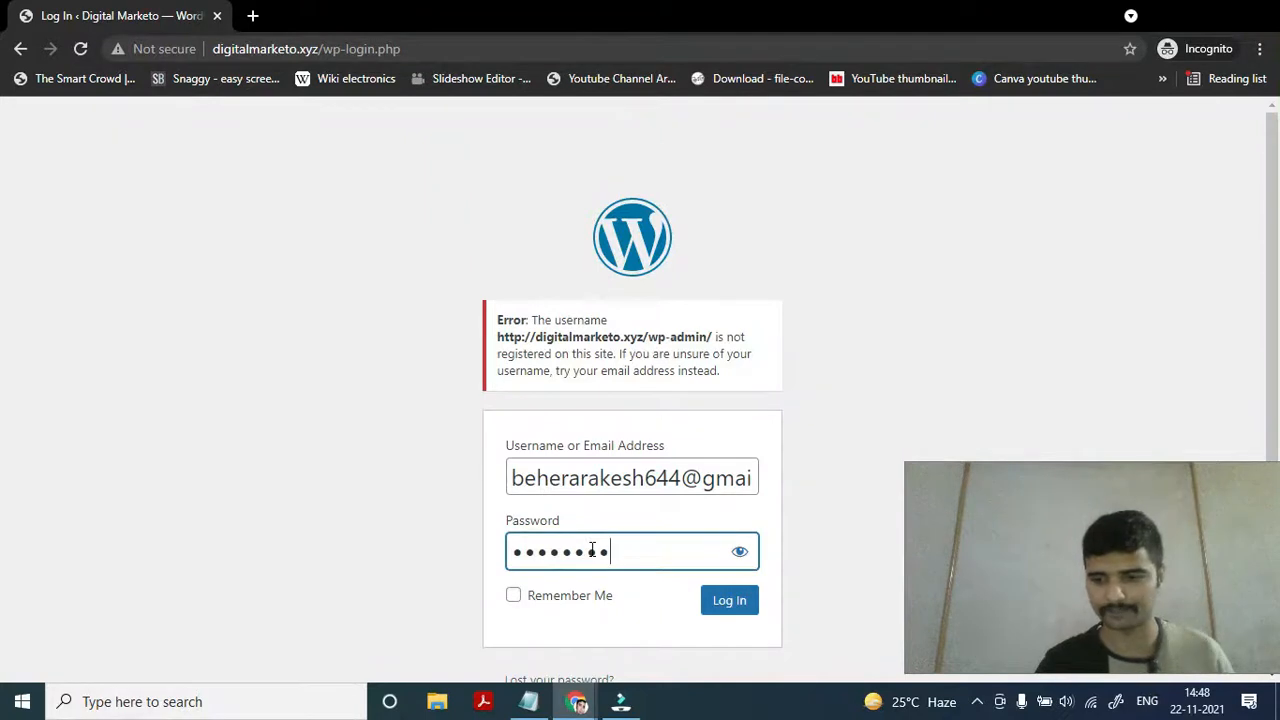
left_click(730, 601)
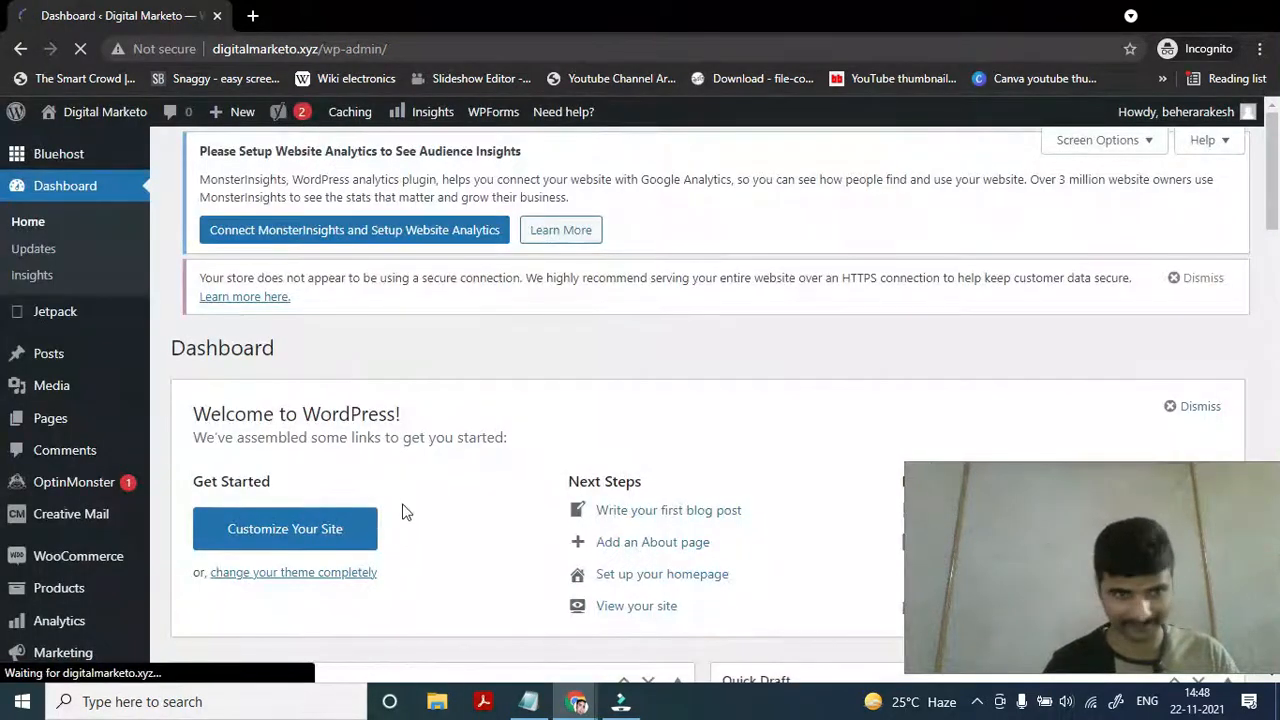
scroll(403, 513, "down", 5)
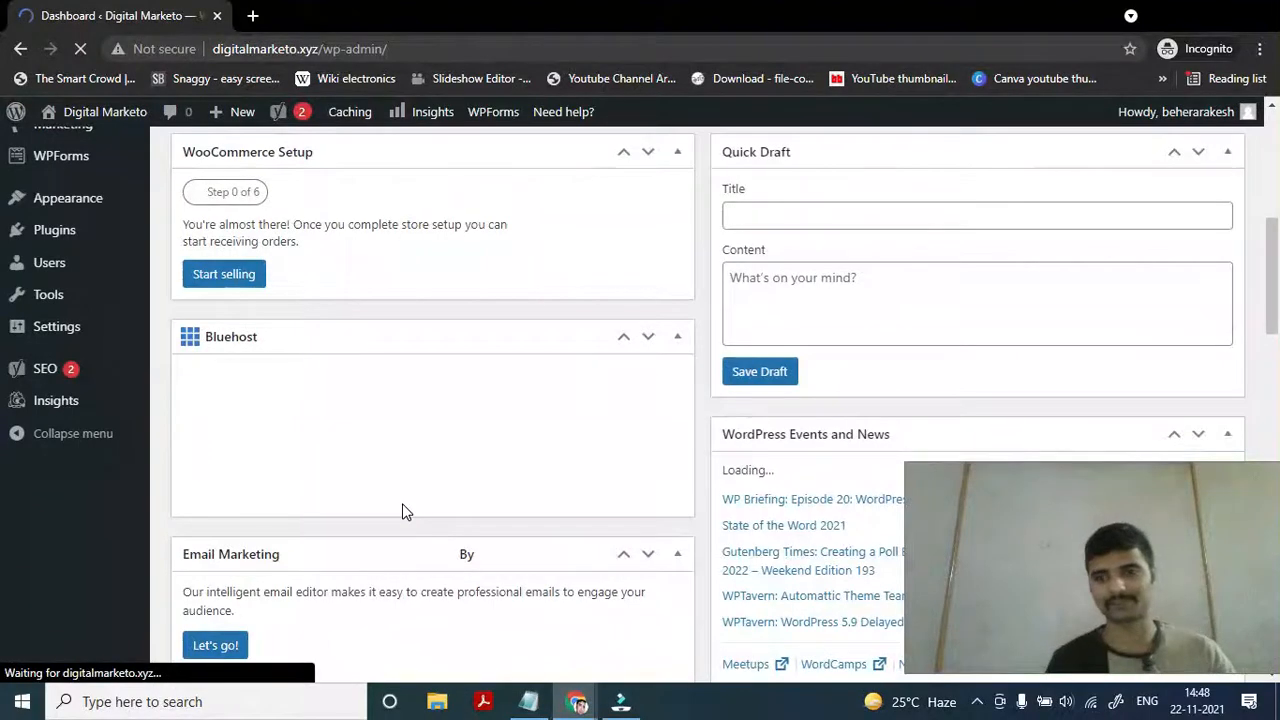